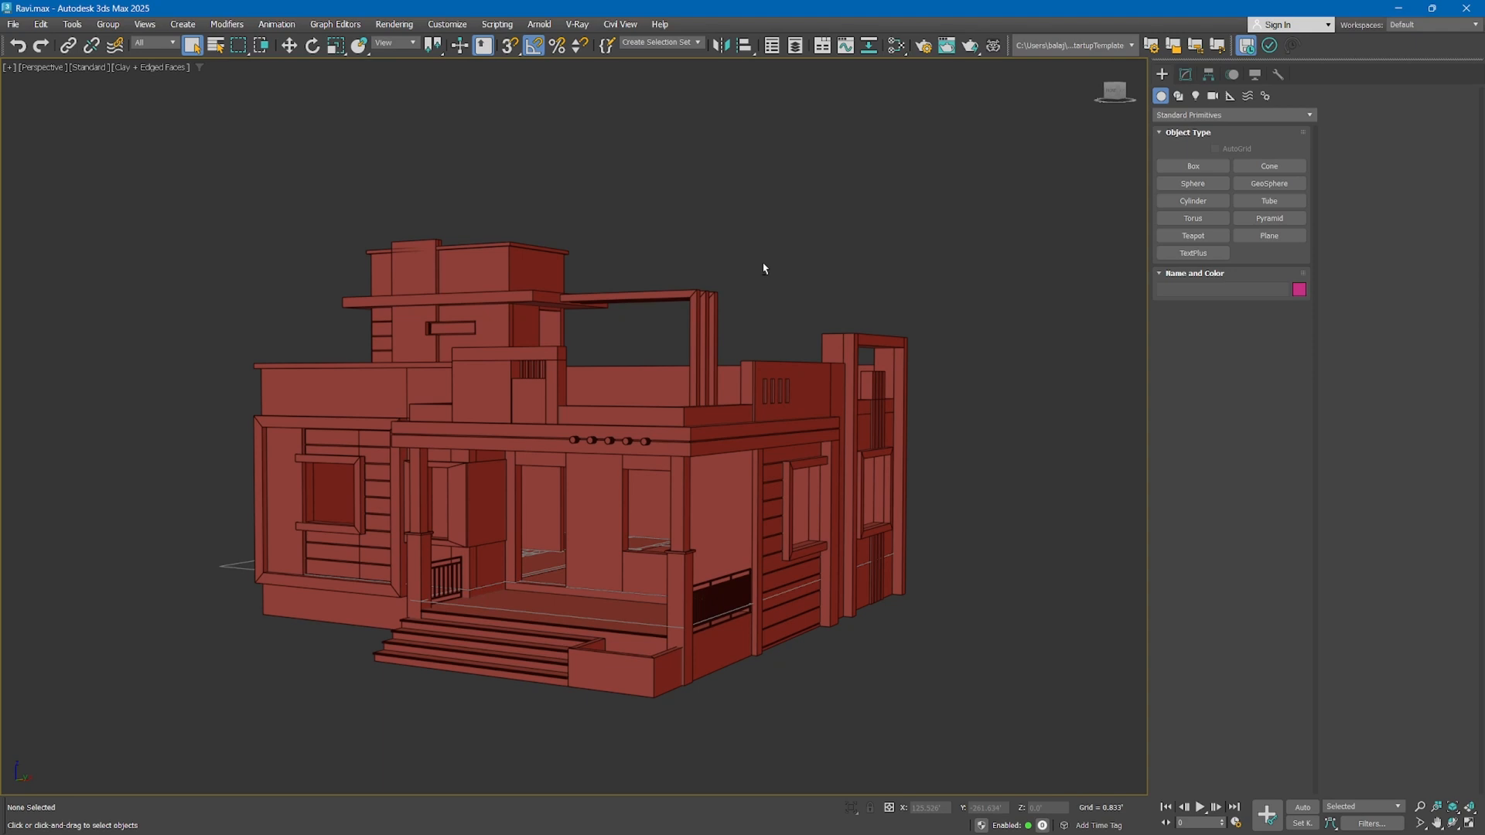
# Select the whole house model and open its group to reach the individual objects inside
pyautogui.moveTo(764, 268)
pyautogui.keyDown('alt'); pyautogui.mouseDown(button='middle')
pyautogui.moveTo(730, 258)
pyautogui.moveTo(758, 262)
pyautogui.mouseUp(button='middle'); pyautogui.keyUp('alt')
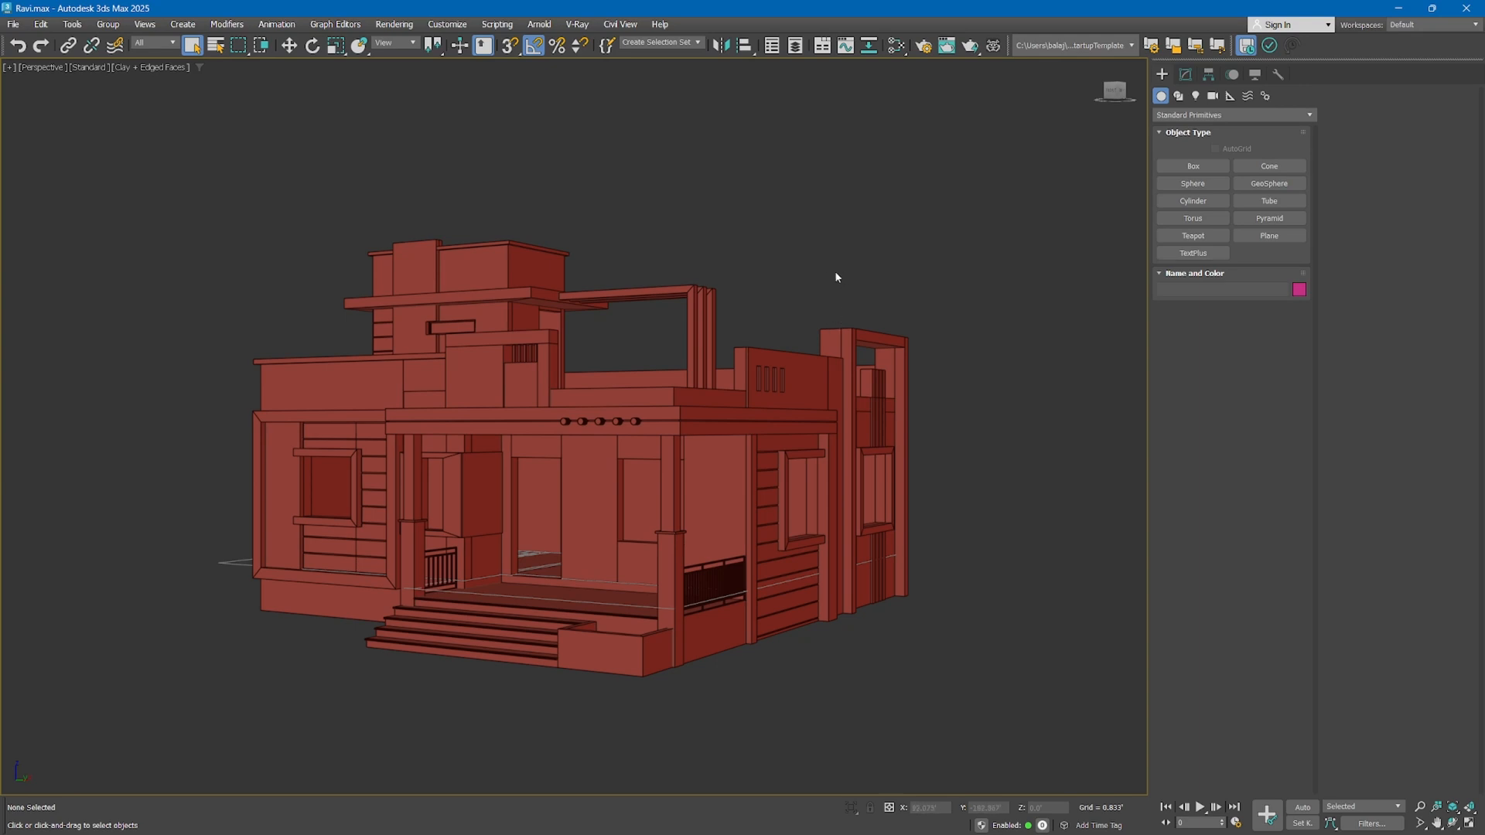
pyautogui.keyDown('alt'); pyautogui.moveTo(832, 278); pyautogui.dragTo(803, 283, button='middle'); pyautogui.keyUp('alt')
pyautogui.click(766, 603)
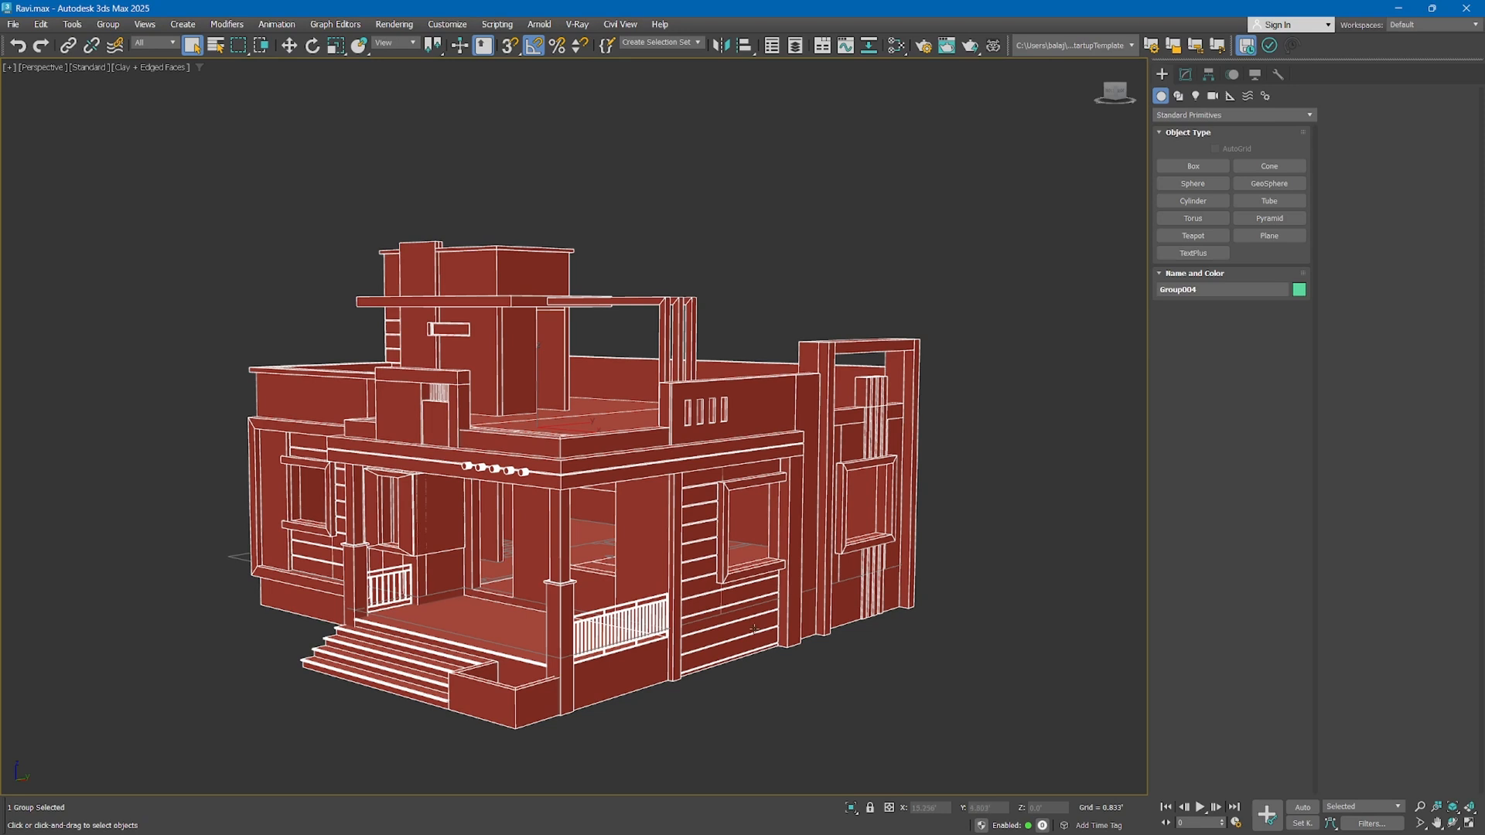
pyautogui.moveTo(735, 598); pyautogui.dragTo(724, 576, button='middle')
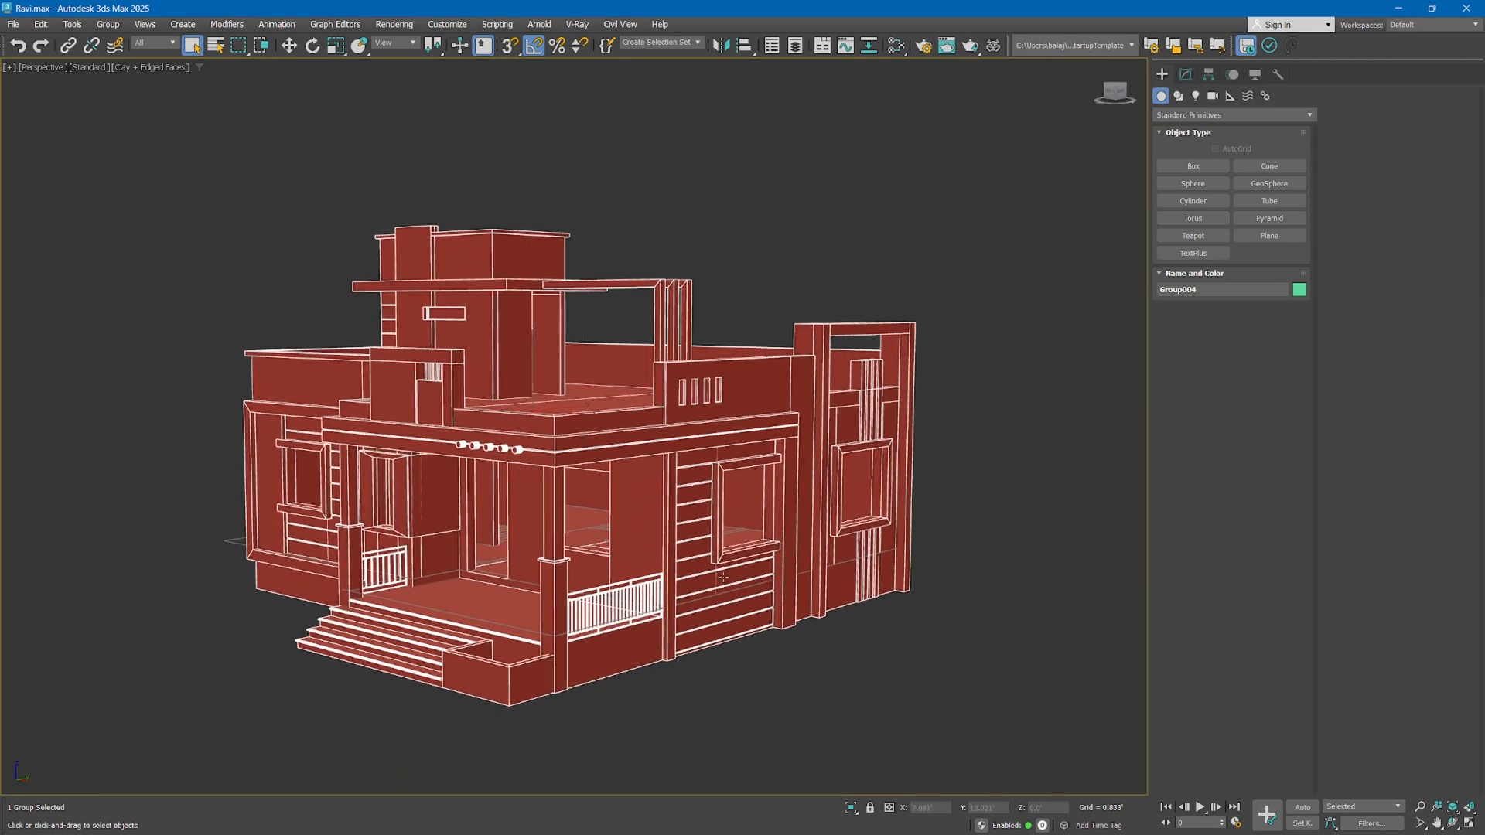
pyautogui.click(145, 24)
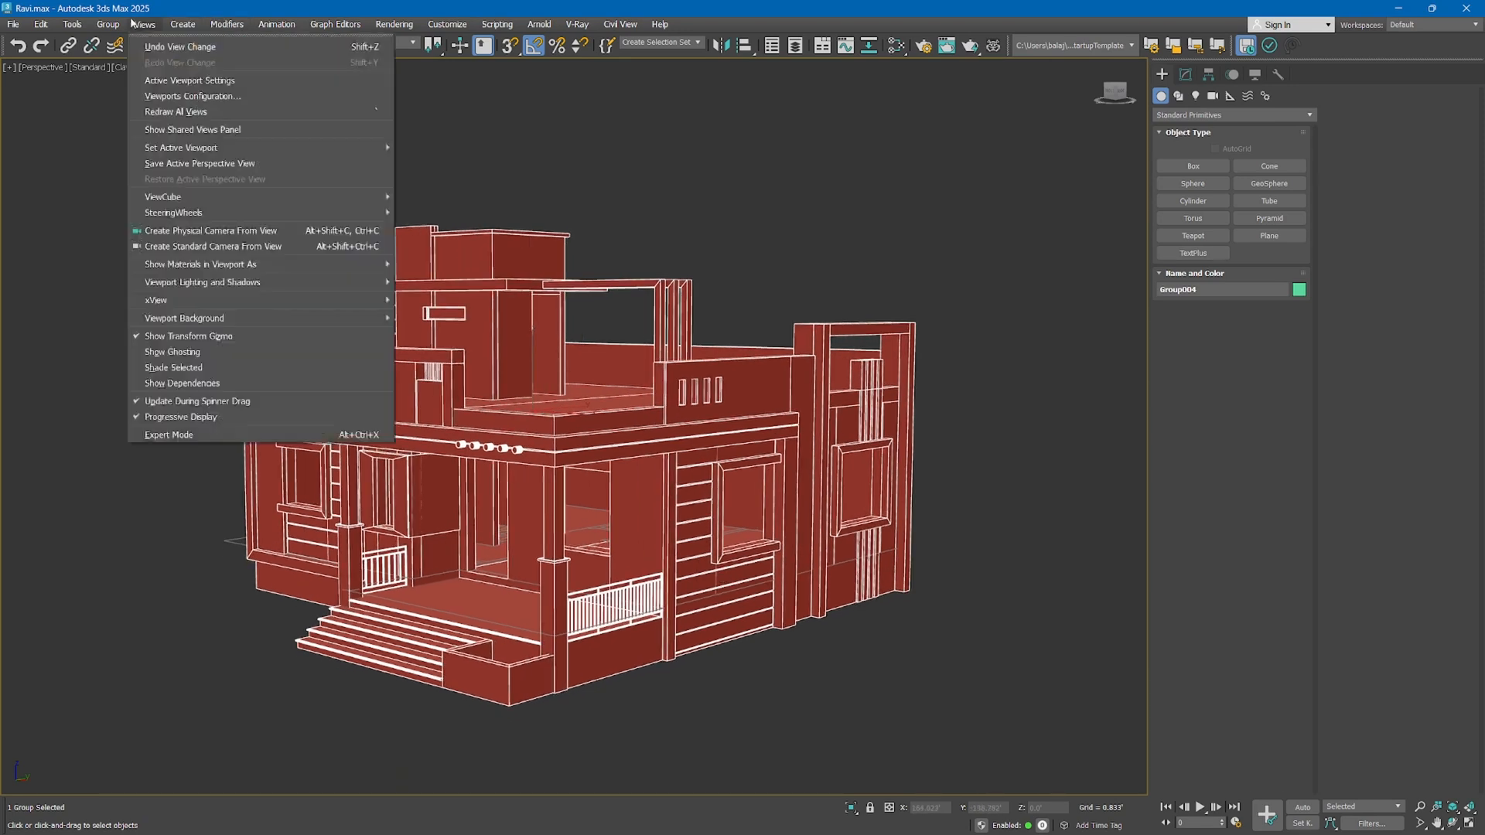
pyautogui.moveTo(107, 24)
pyautogui.click(118, 78)
pyautogui.click(719, 577)
pyautogui.keyDown('alt'); pyautogui.moveTo(719, 576); pyautogui.dragTo(701, 577, button='middle'); pyautogui.keyUp('alt')
pyautogui.scroll(2, 703, 586)
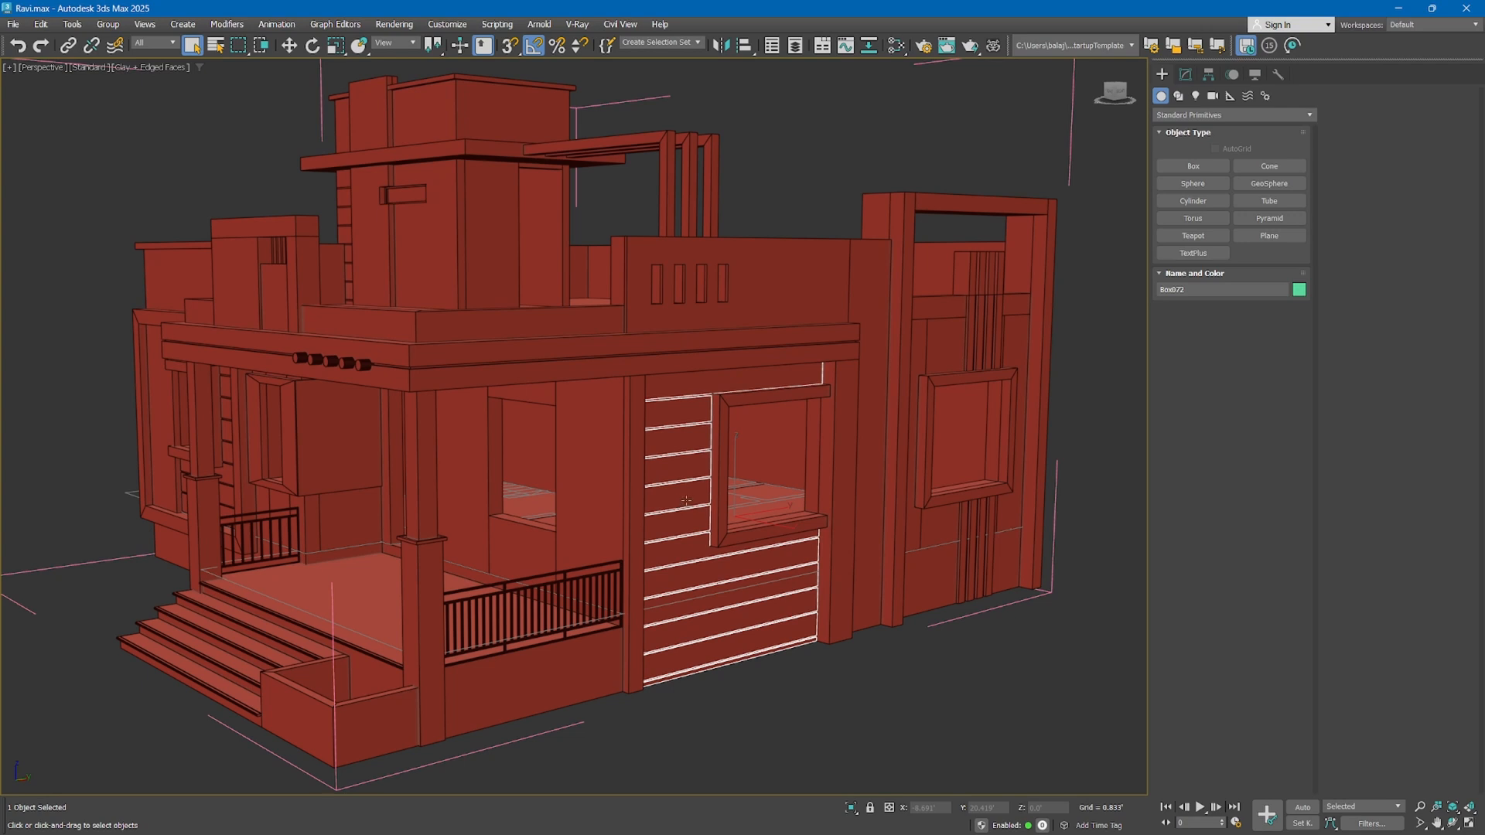
# Check the group's parts one by one, including the wall strips, railing, tower wall, pergola and steps, and close the group again
pyautogui.click(965, 269)
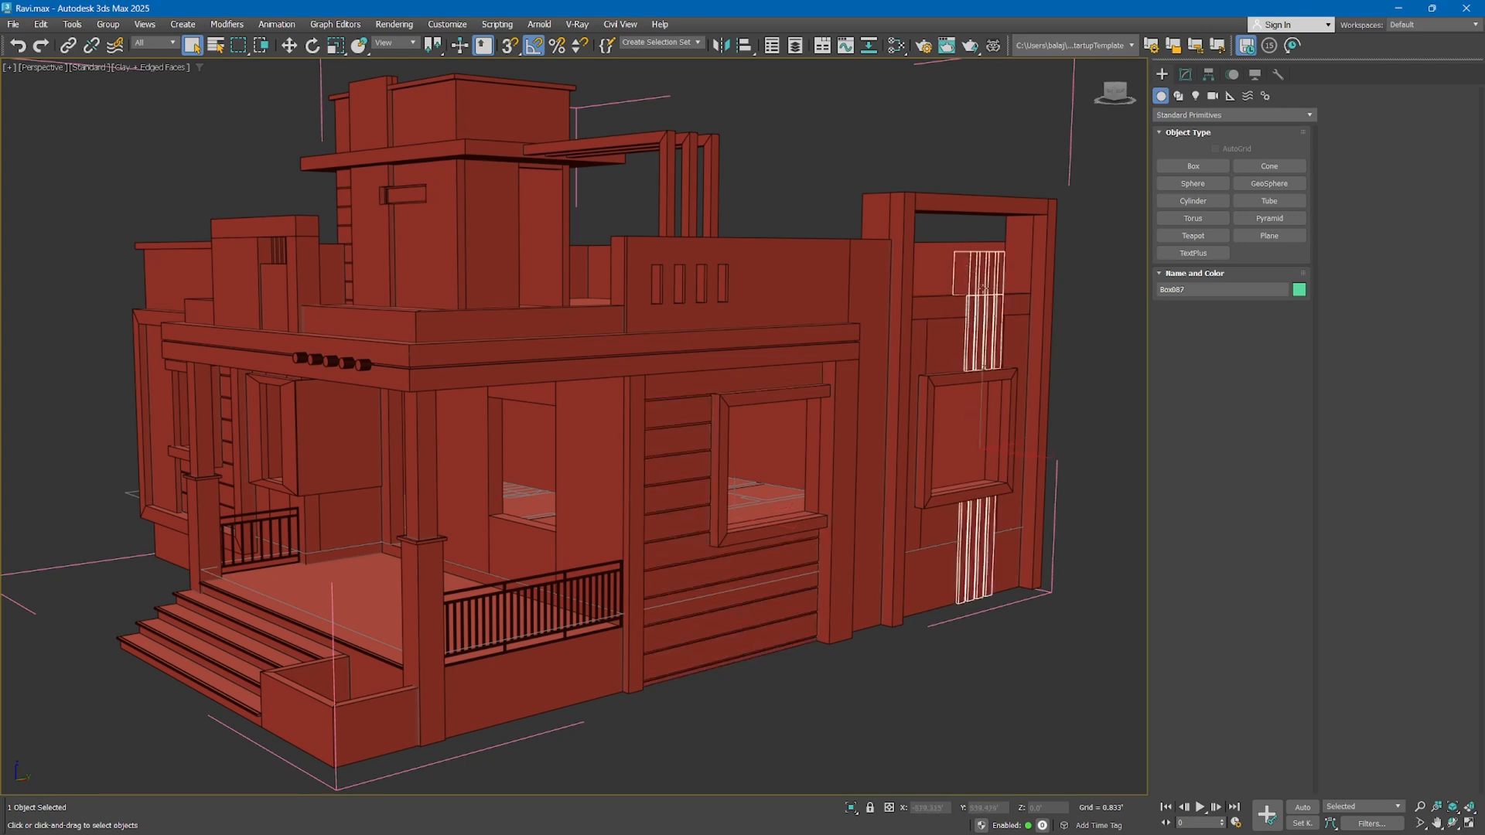
pyautogui.click(286, 519)
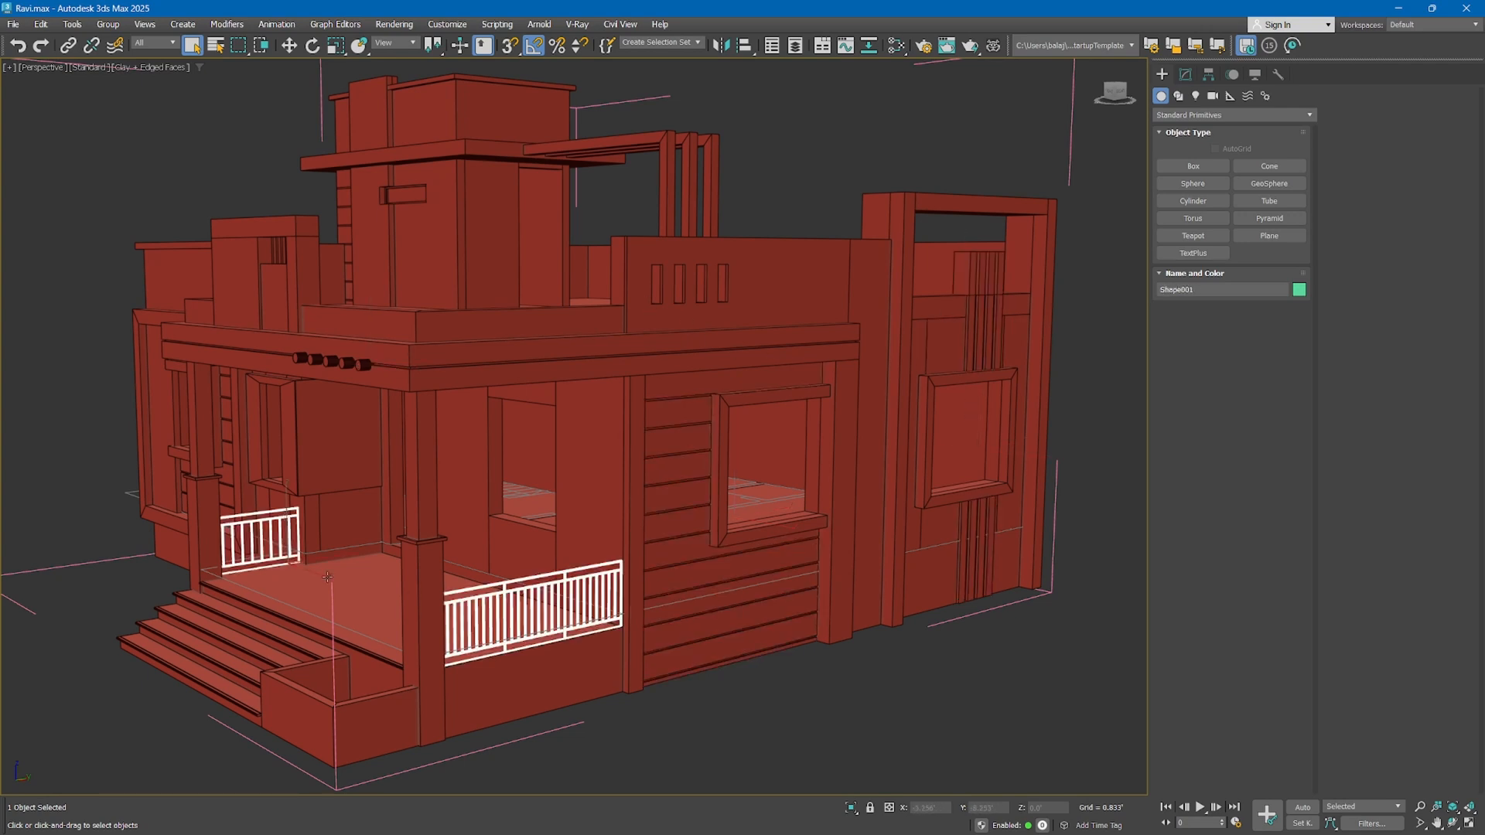
pyautogui.click(222, 403)
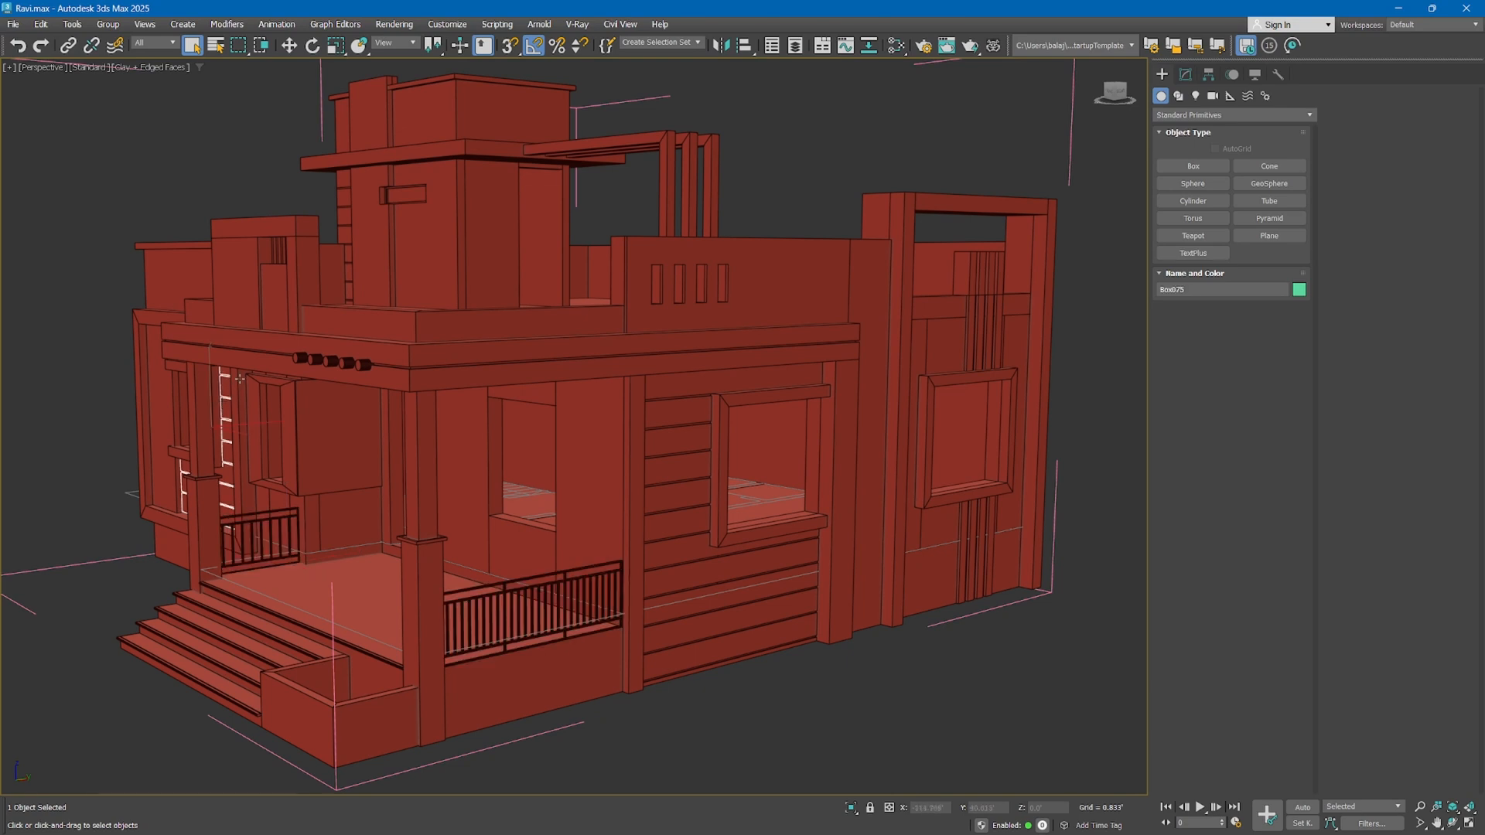
pyautogui.moveTo(240, 379); pyautogui.dragTo(352, 430, button='middle')
pyautogui.click(523, 307)
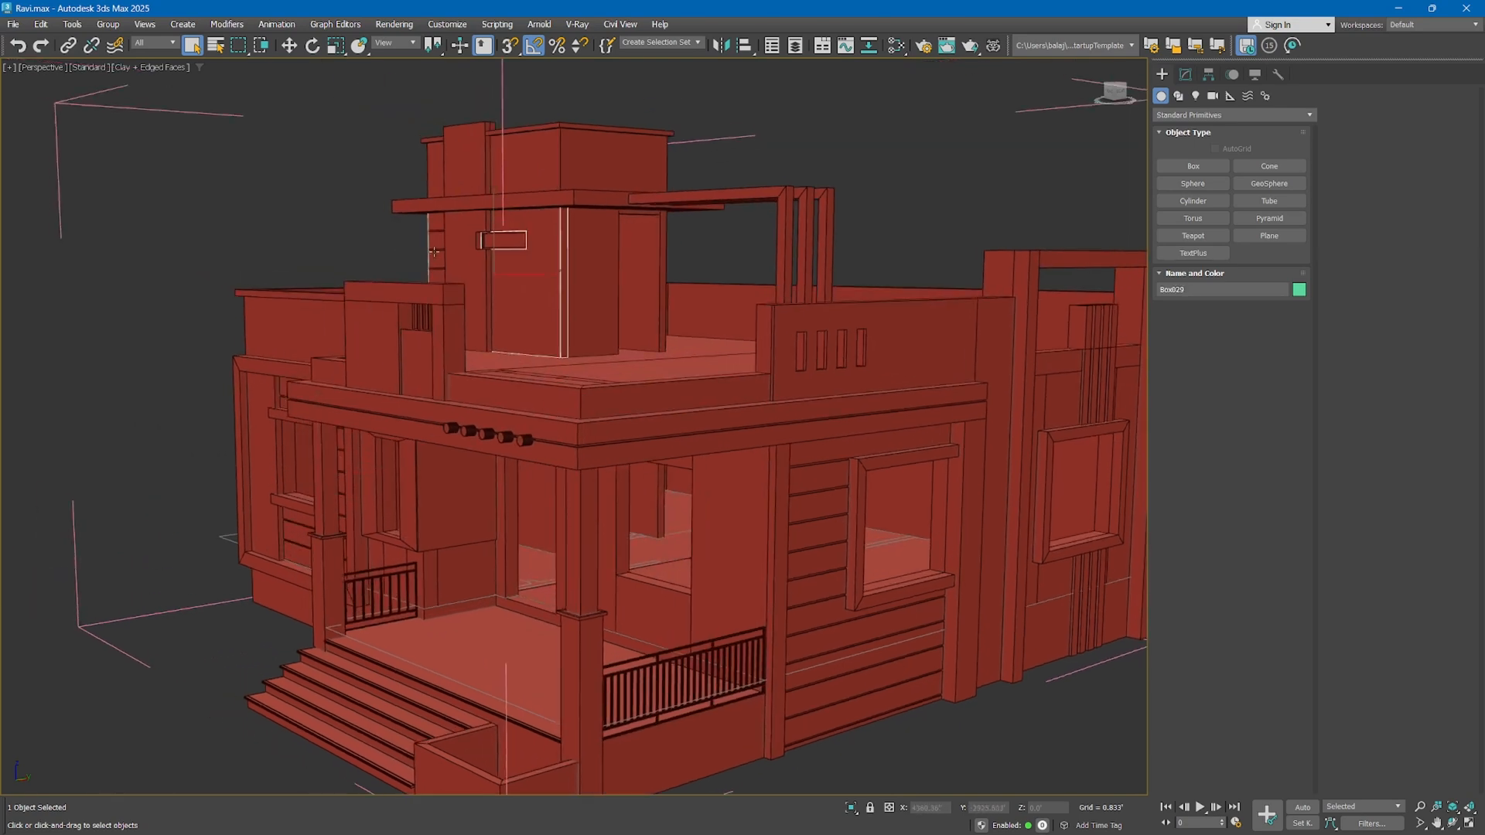
pyautogui.click(761, 199)
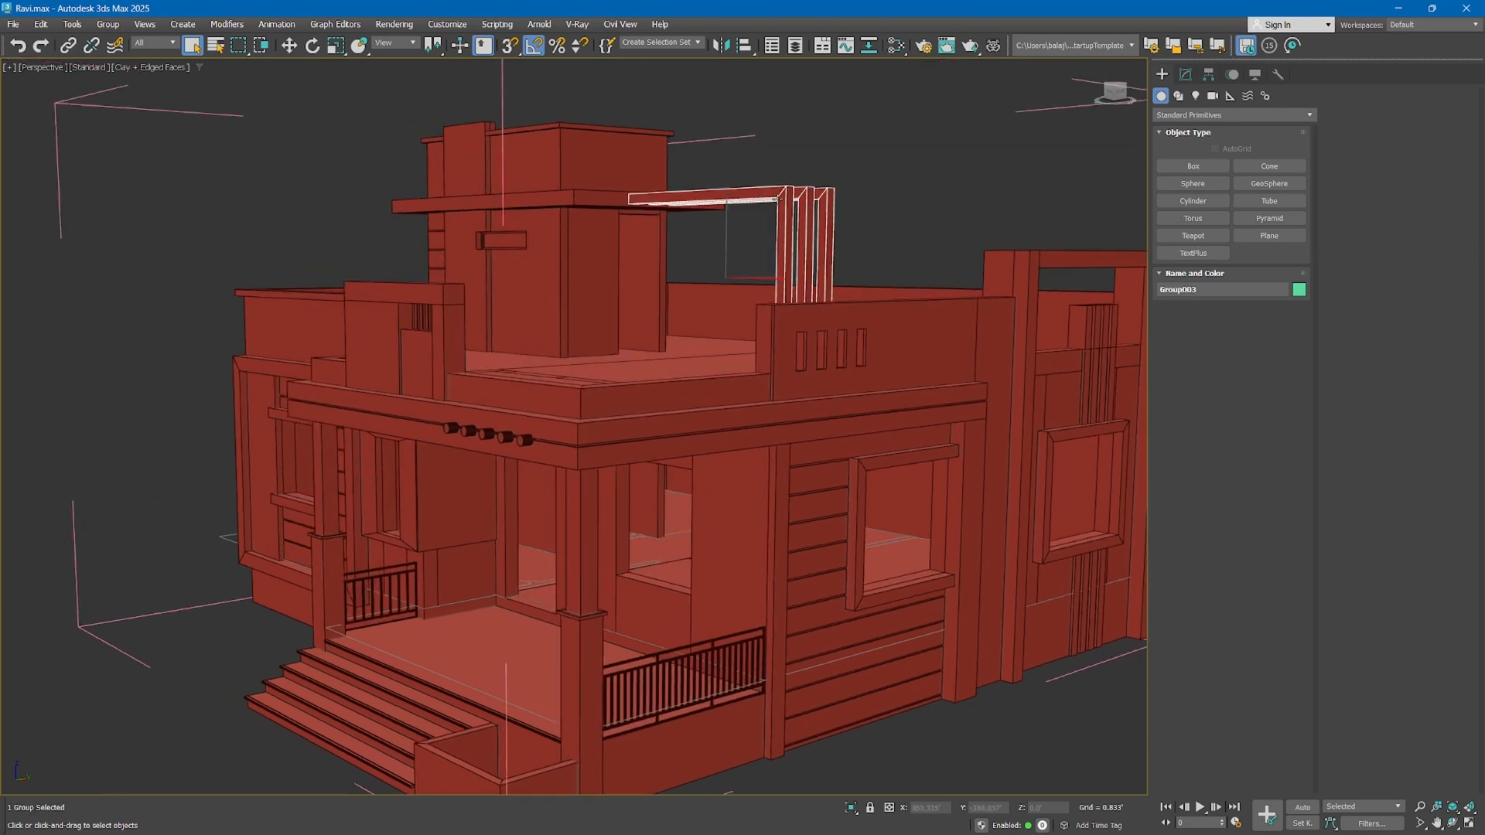
pyautogui.click(472, 641)
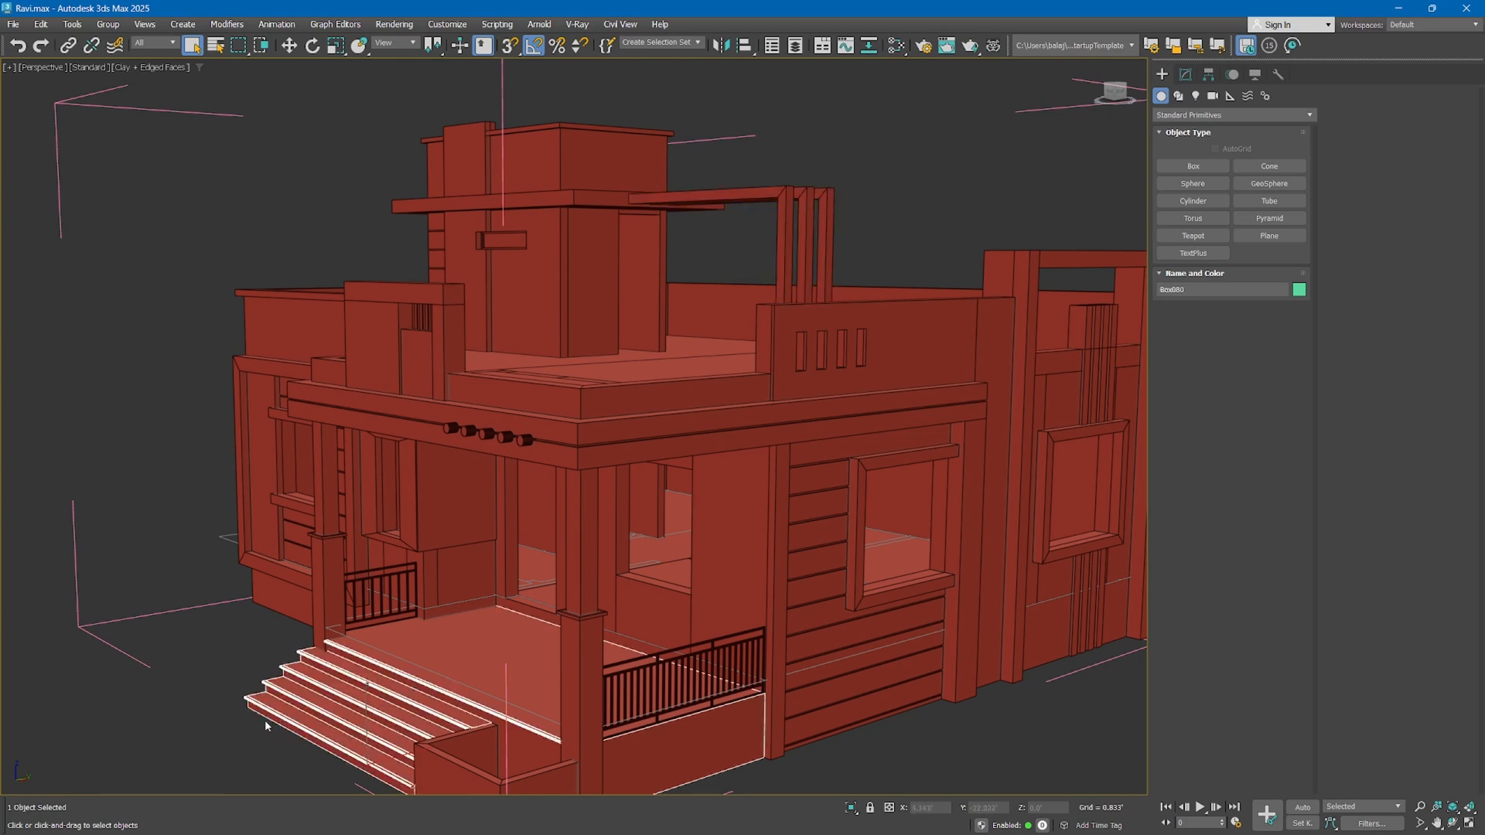
pyautogui.click(107, 24)
pyautogui.click(119, 104)
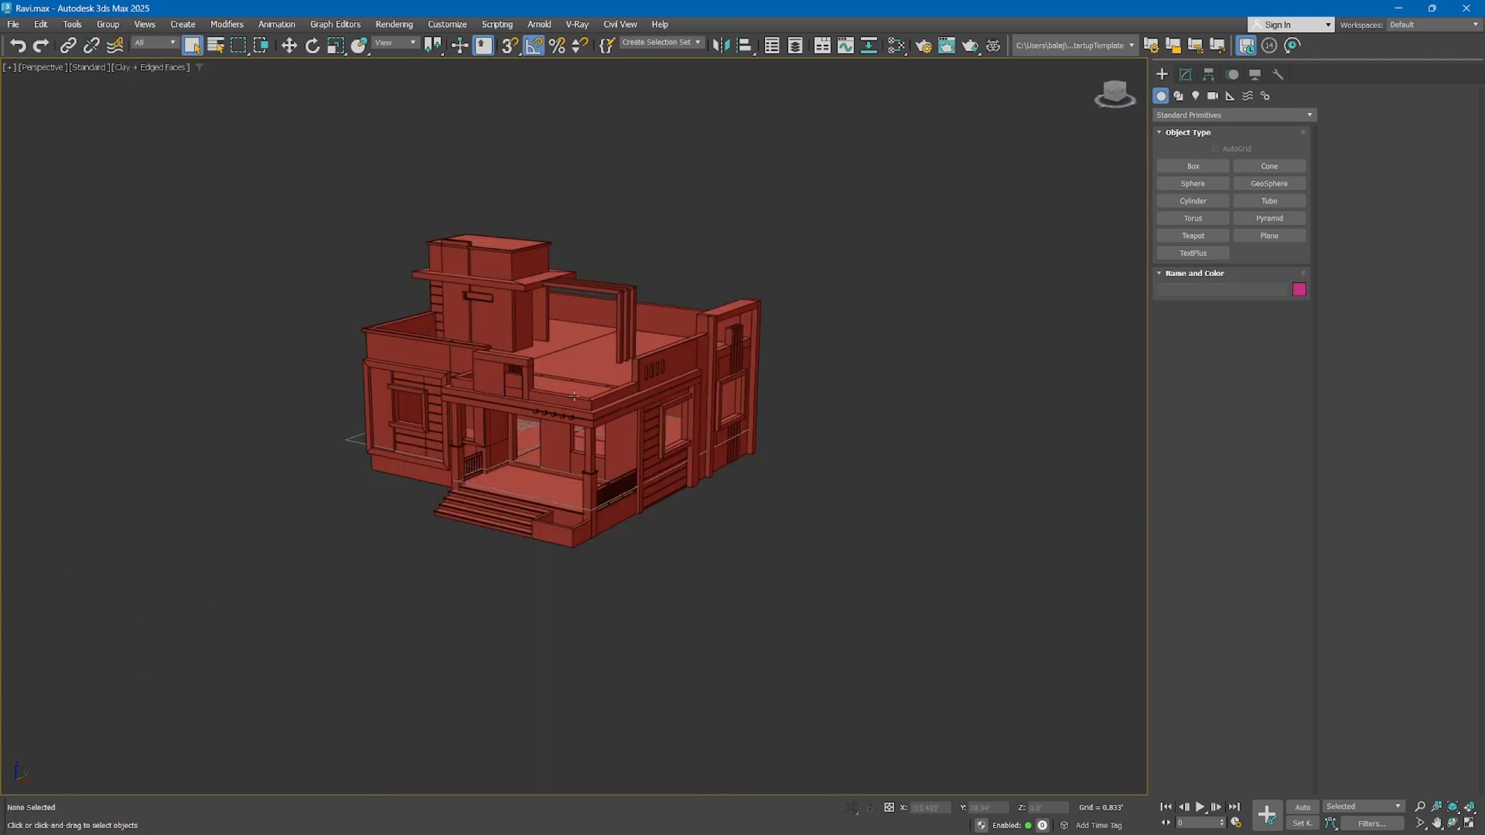
# Unfreeze all objects and remove the WALL layer floor plan shape from the scene
pyautogui.rightClick(586, 469)
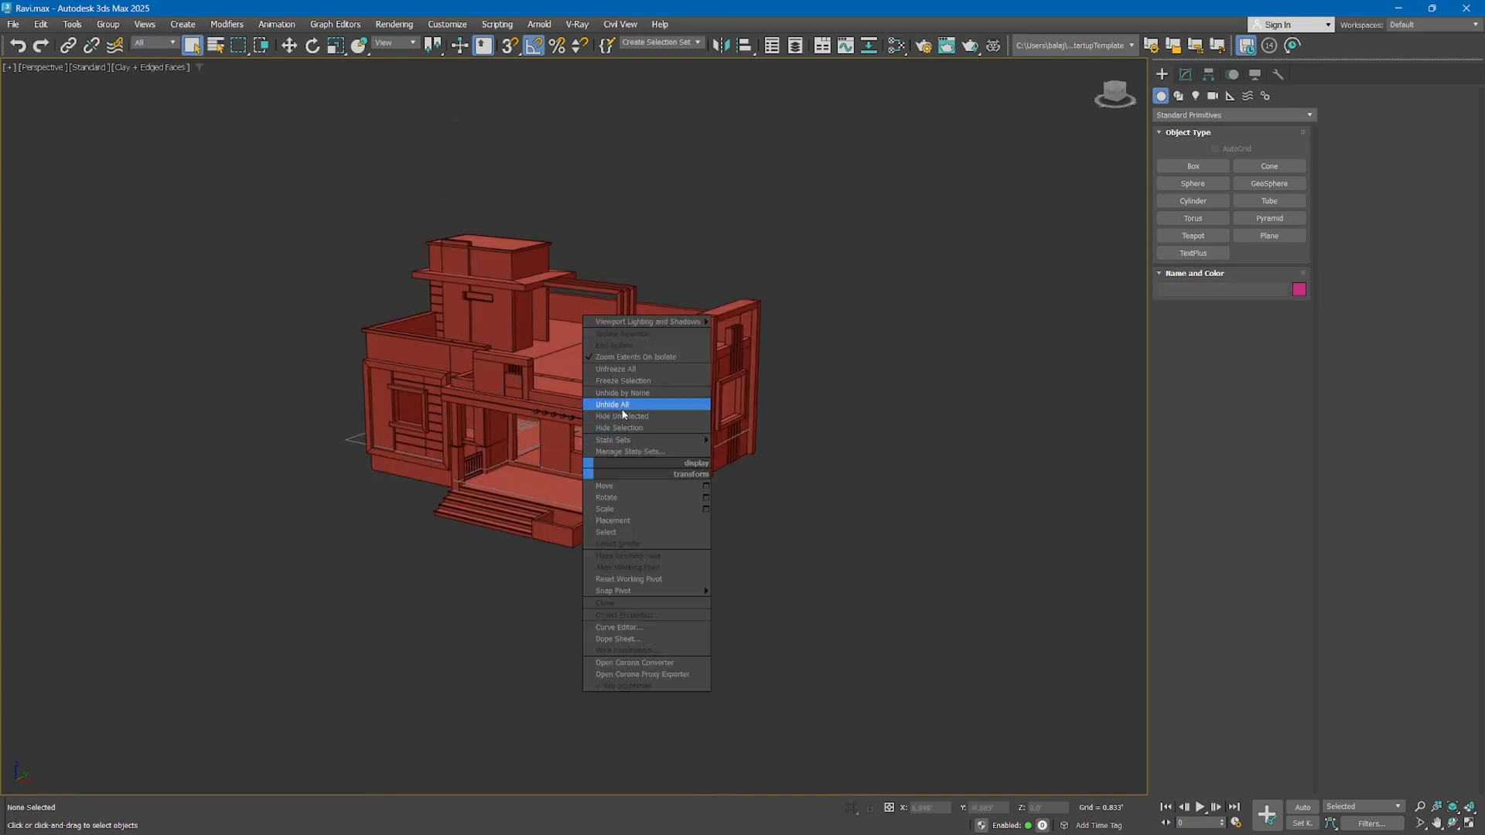
pyautogui.click(623, 371)
pyautogui.click(541, 467)
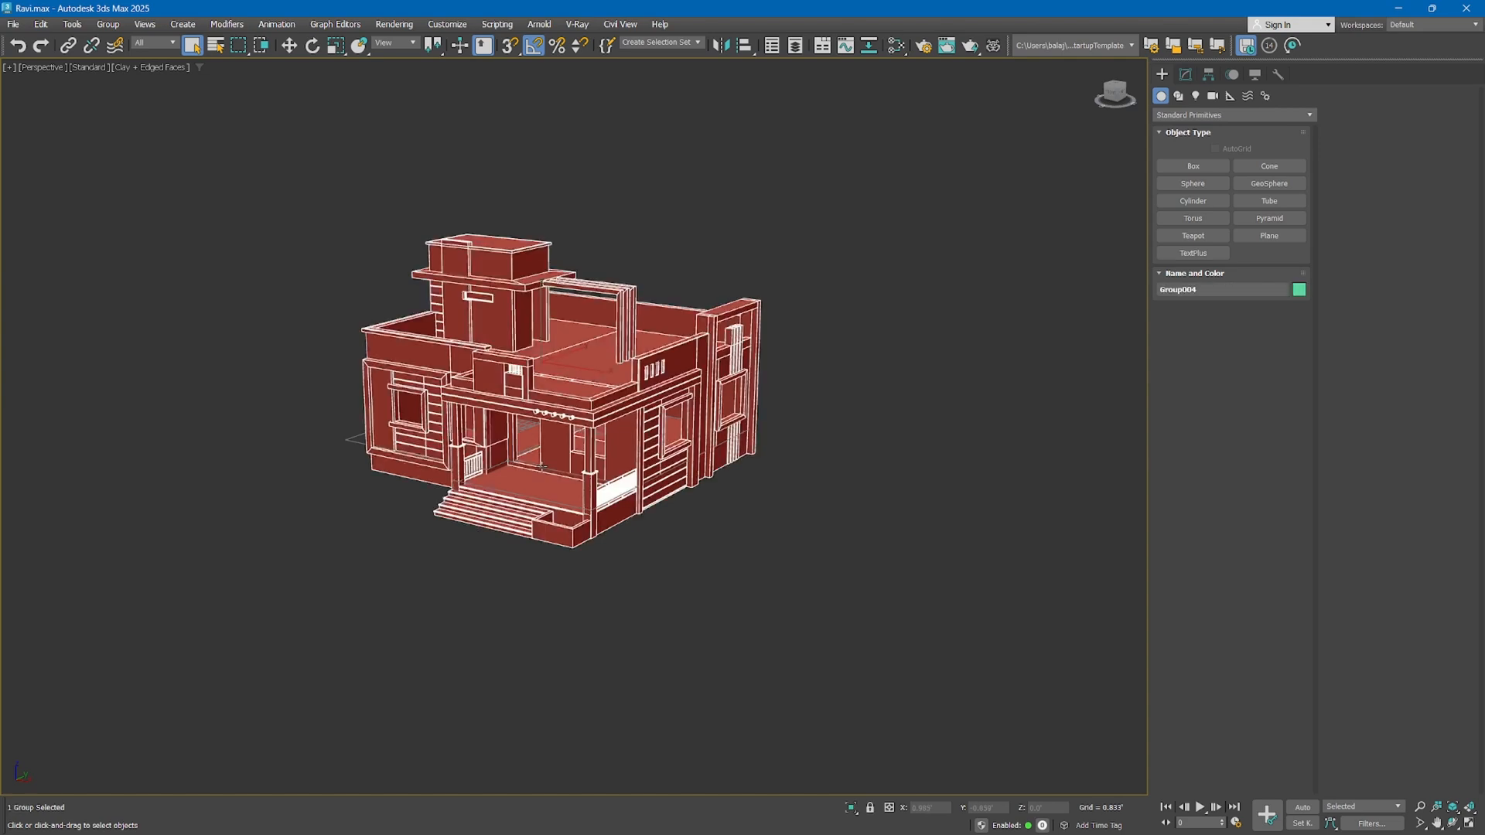
pyautogui.click(531, 462)
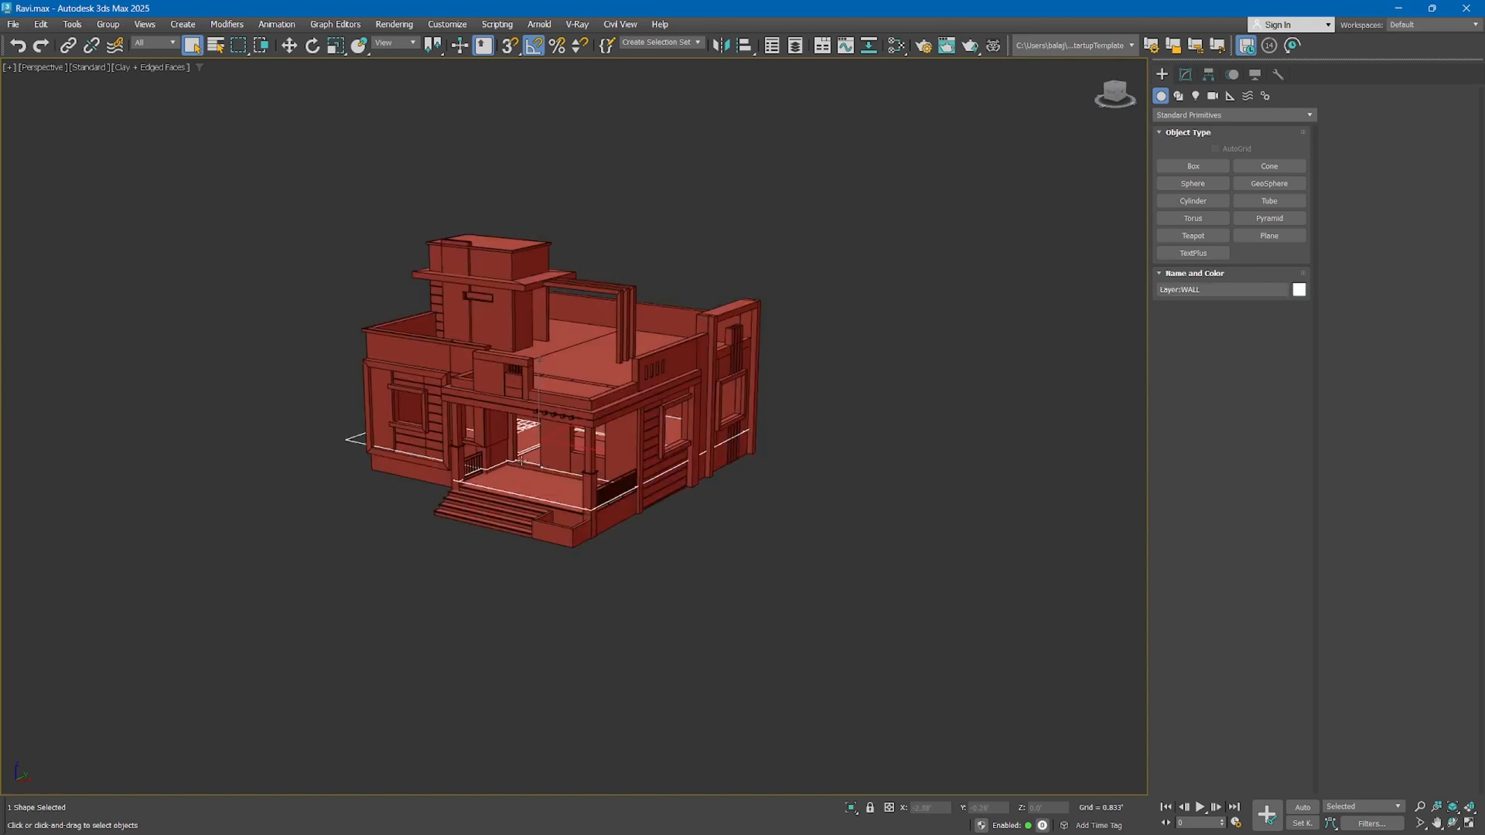
pyautogui.click(521, 460)
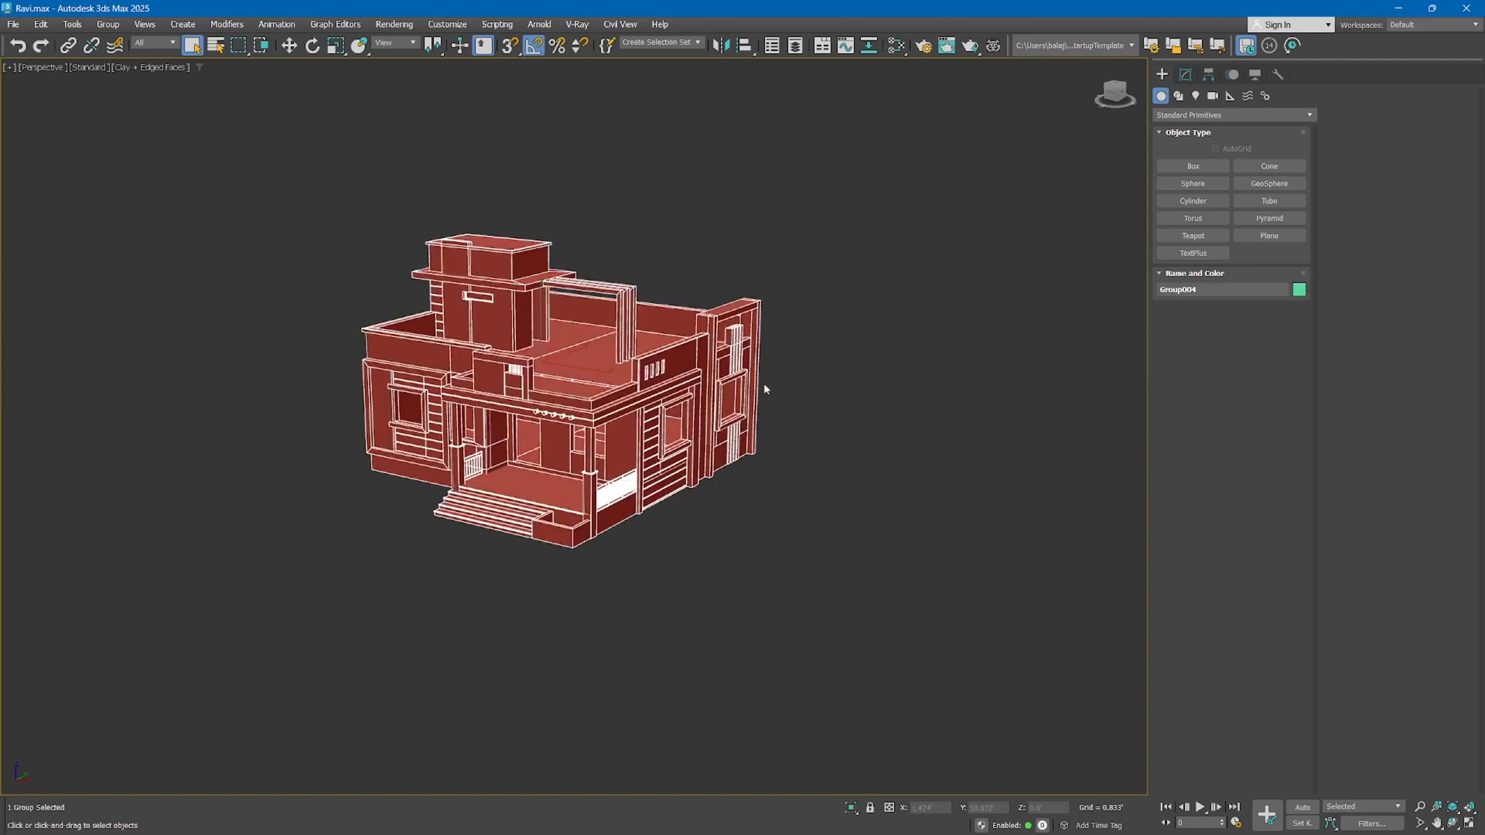
pyautogui.click(840, 403)
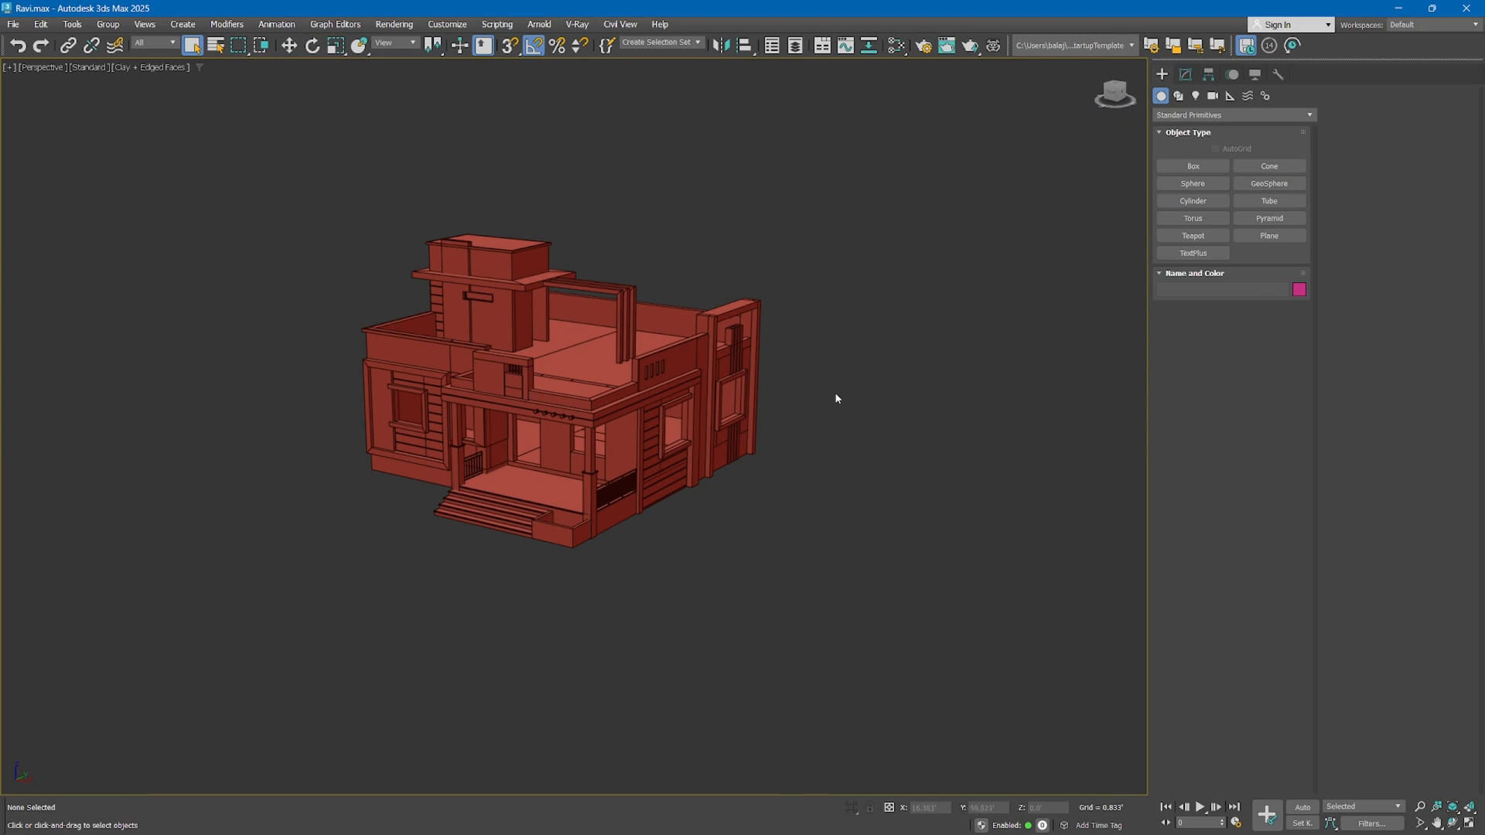
# Switch object creation to cameras, look through the V-Ray camera types and return to the Standard category
pyautogui.click(1208, 98)
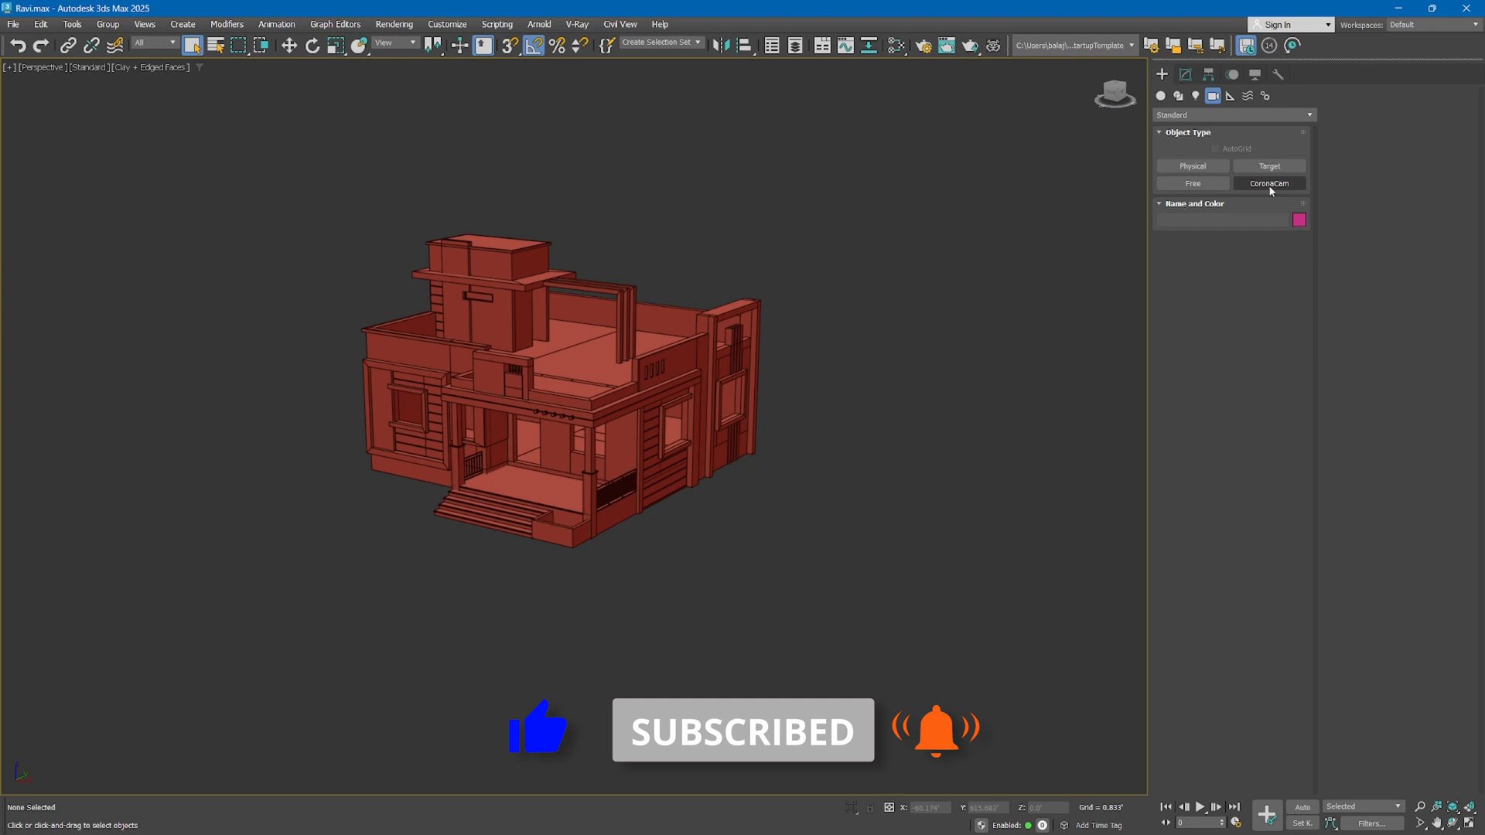
pyautogui.click(1222, 115)
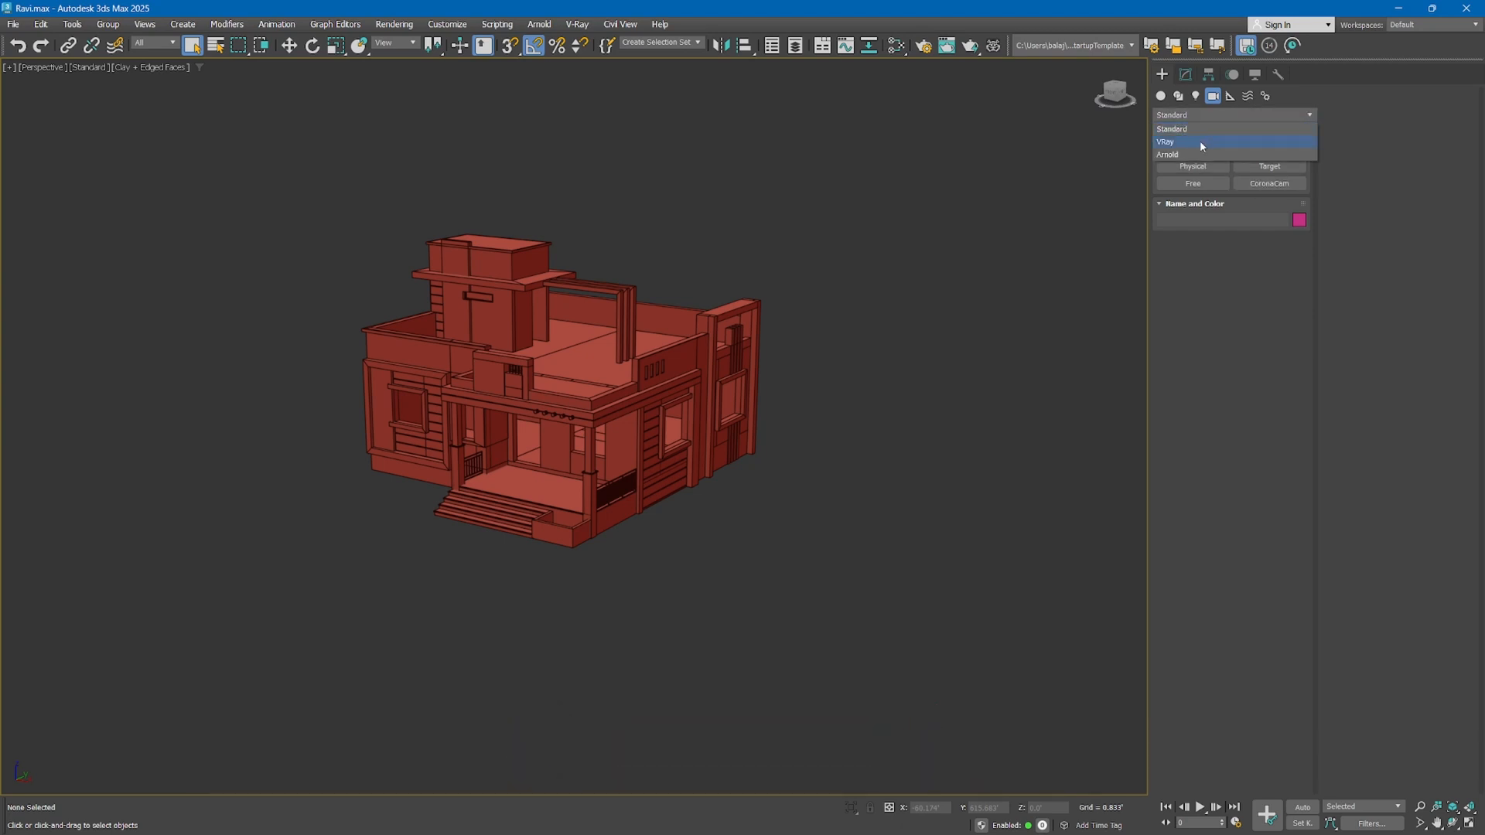
pyautogui.click(1200, 142)
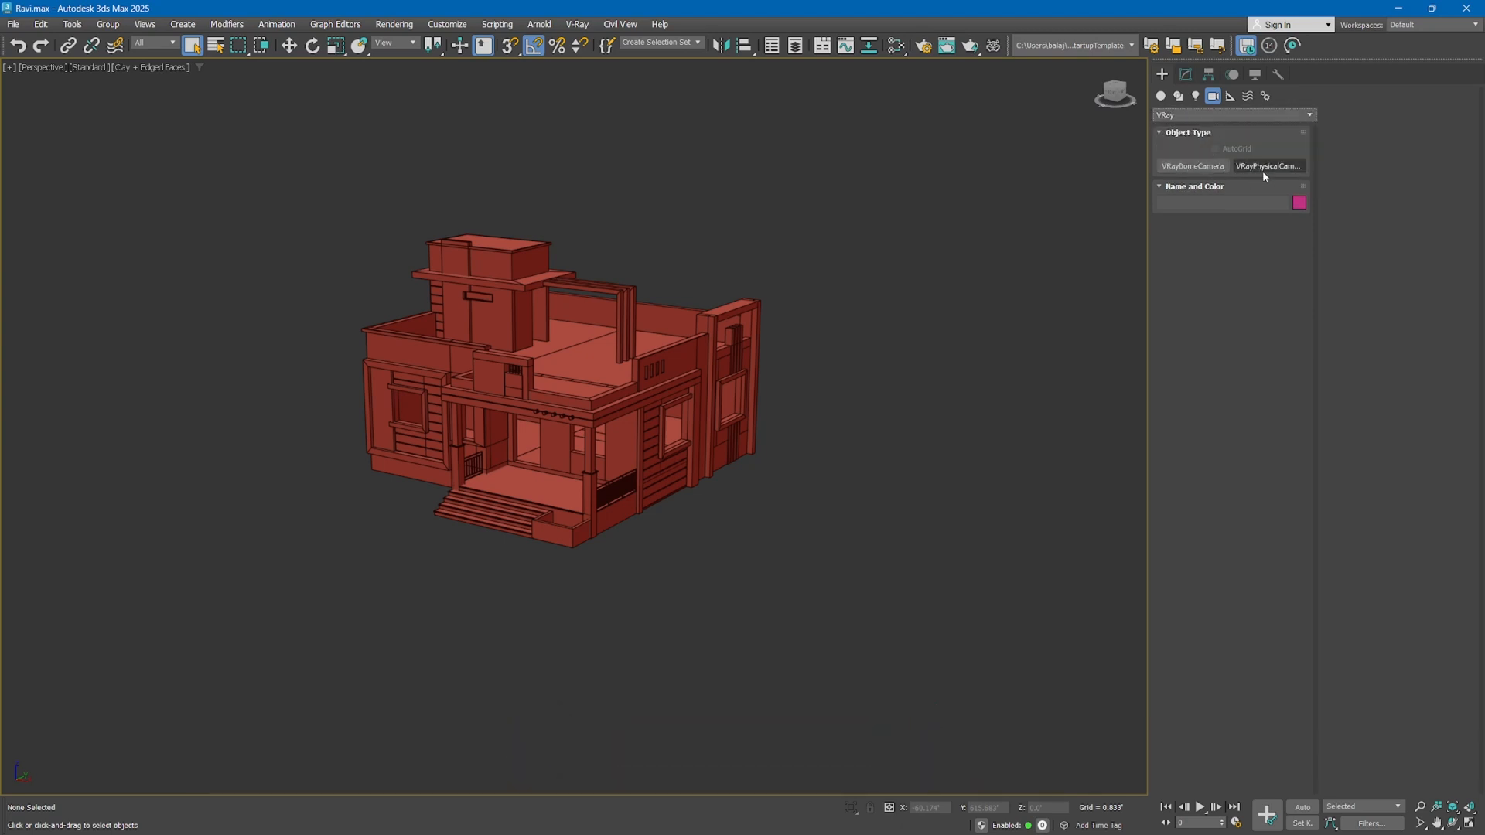
pyautogui.click(1217, 116)
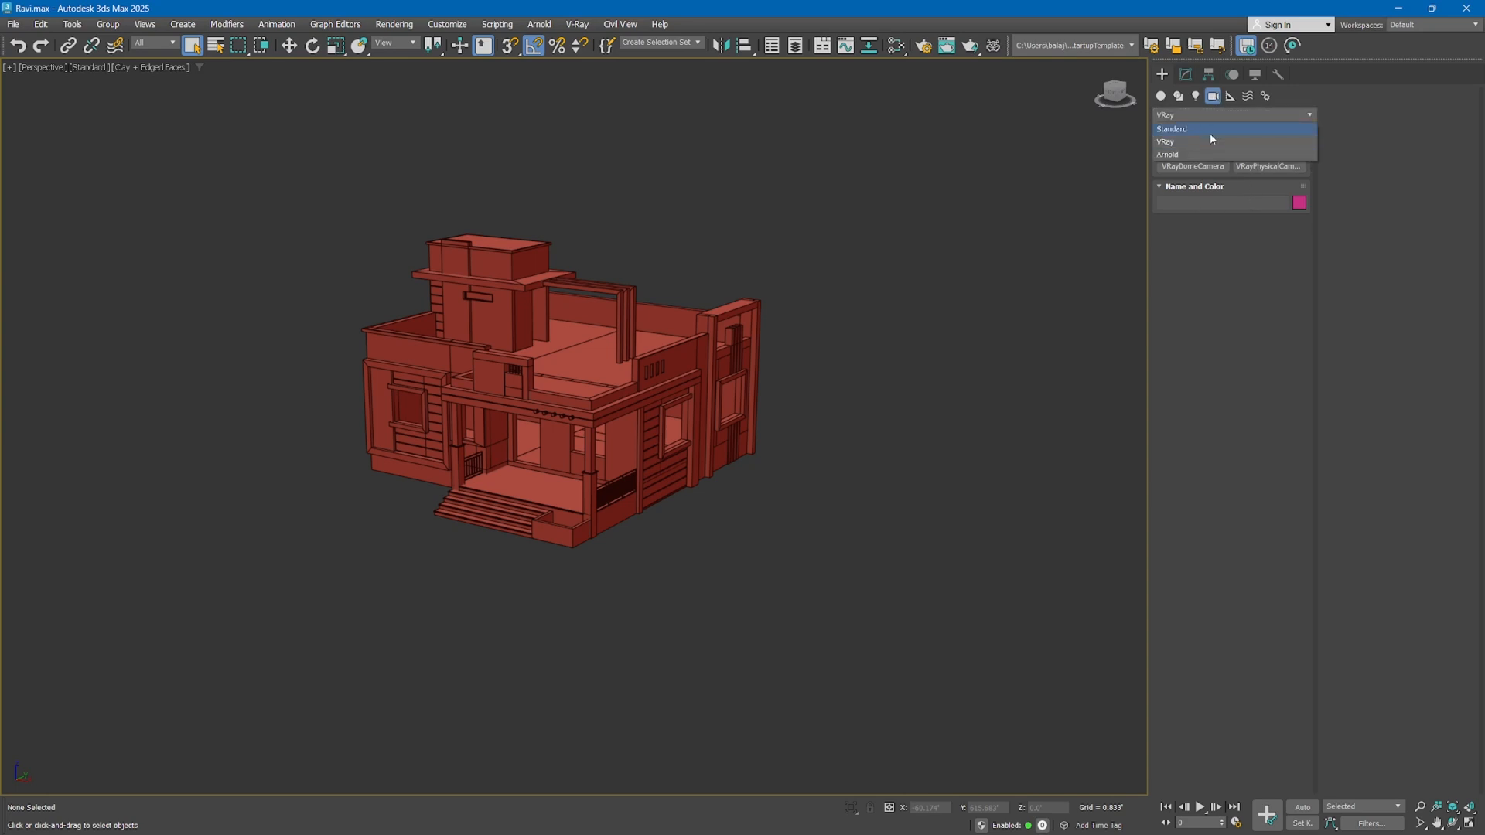
pyautogui.click(1207, 125)
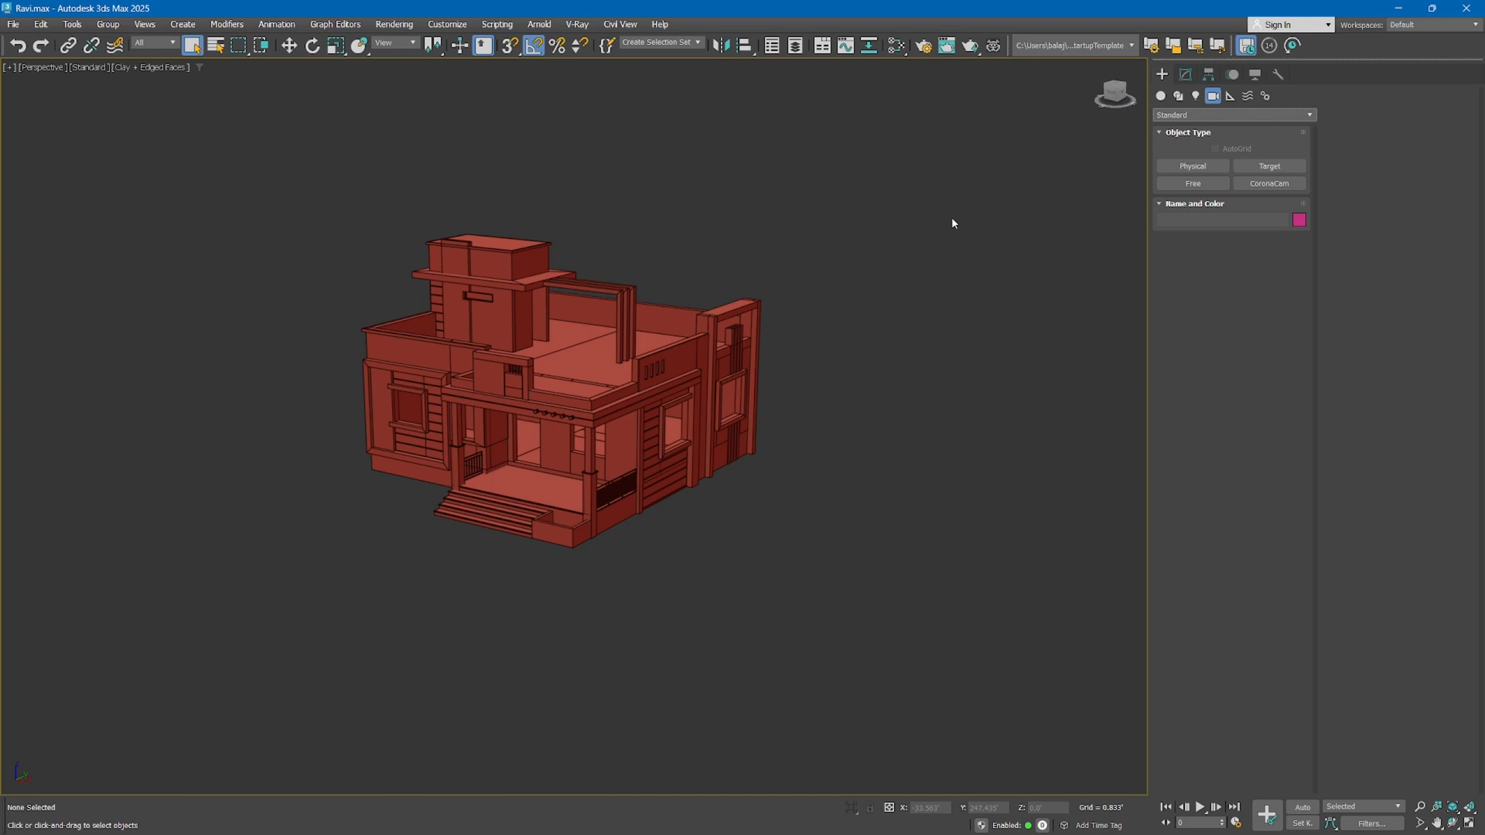
pyautogui.click(1209, 186)
# Show the scene in the four-view layout and fit the house in the top, front and left views
pyautogui.click(1469, 824)
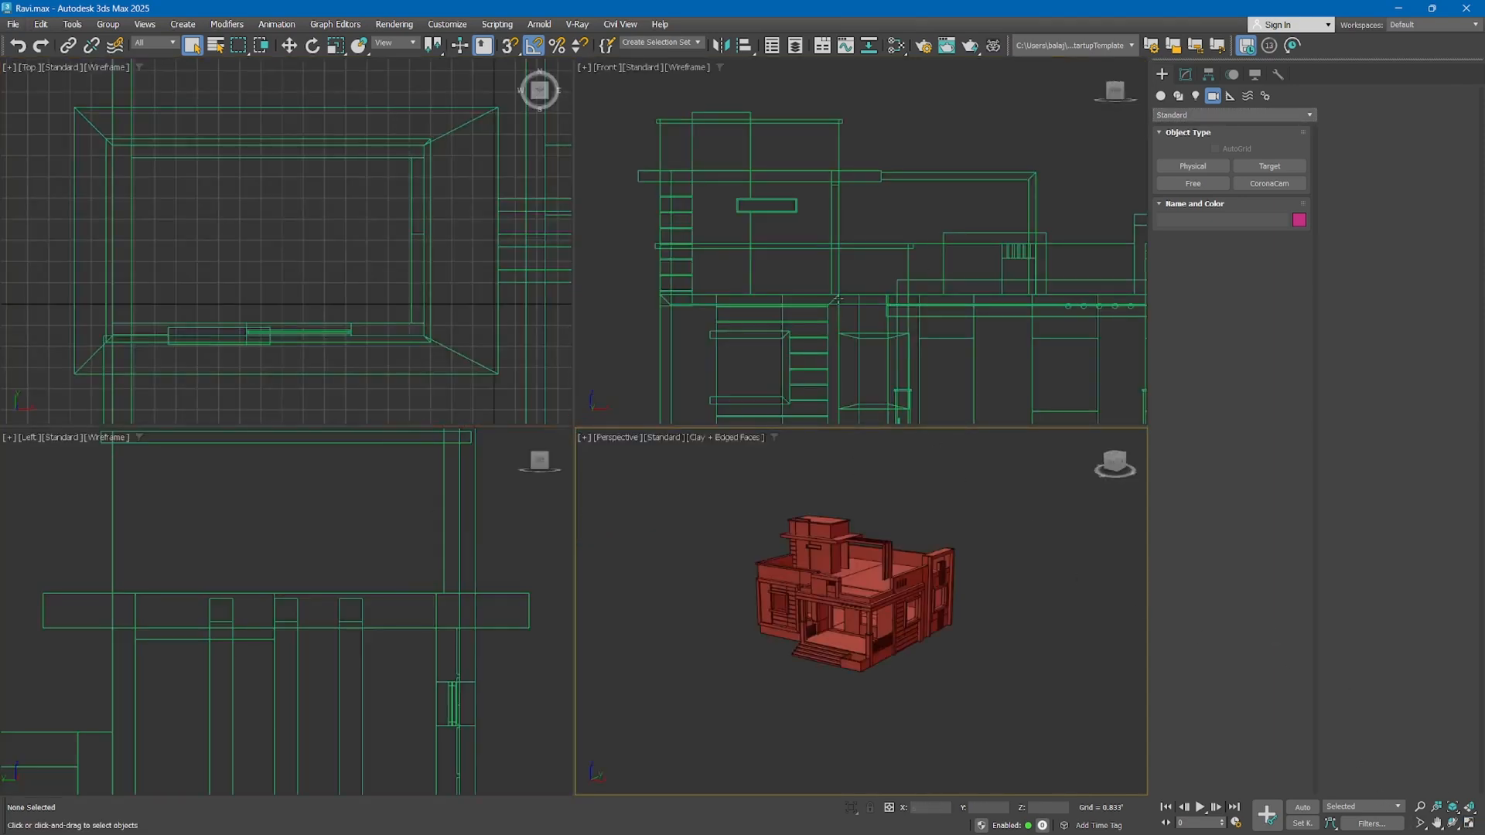
pyautogui.click(682, 297)
pyautogui.click(456, 282)
pyautogui.press('z')
pyautogui.click(404, 555)
pyautogui.press('z')
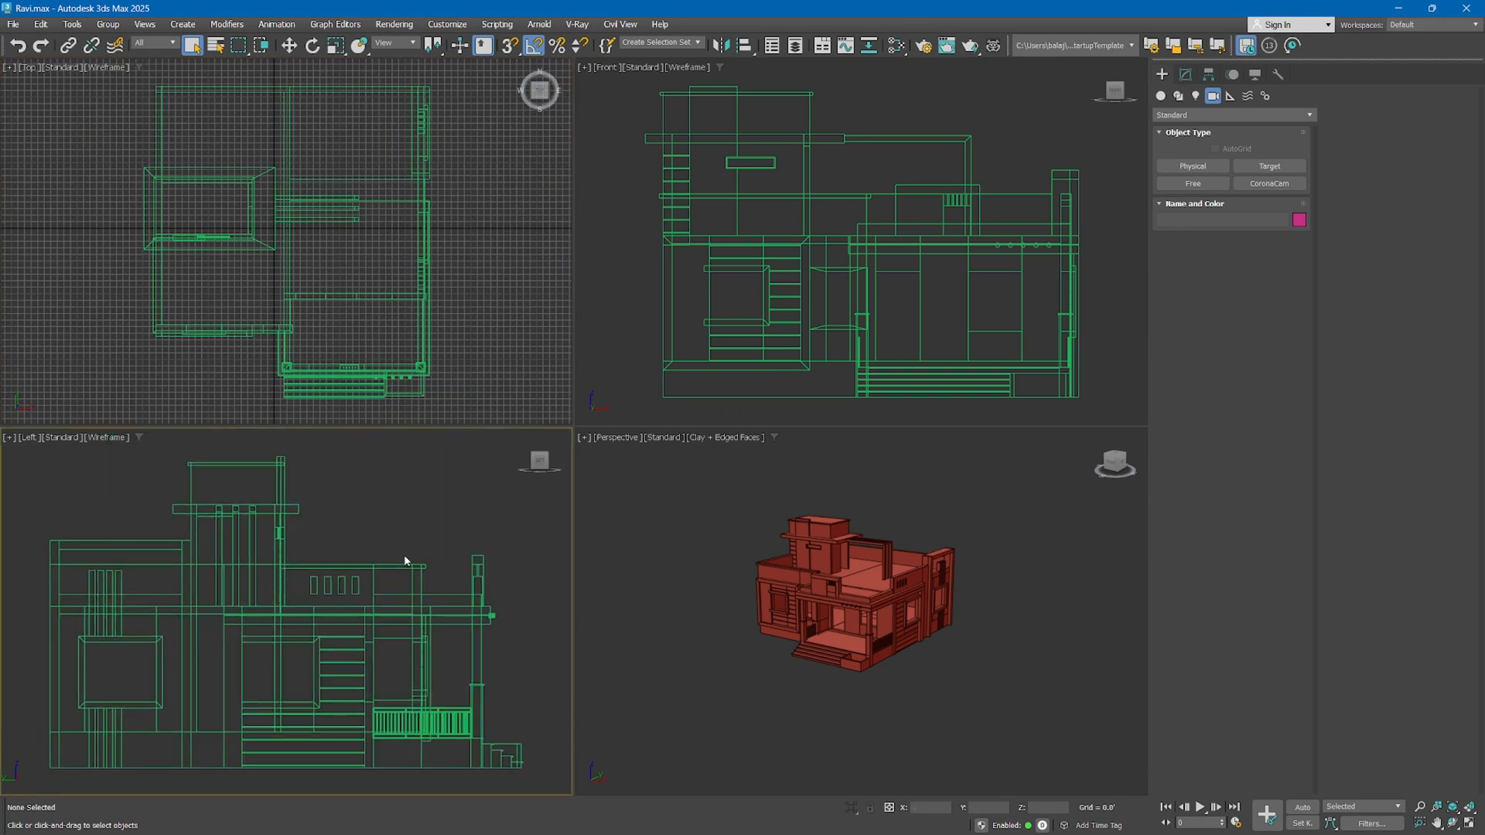
# Hide the grid in the top view and fit the house in the perspective view
pyautogui.click(425, 277)
pyautogui.press('g')
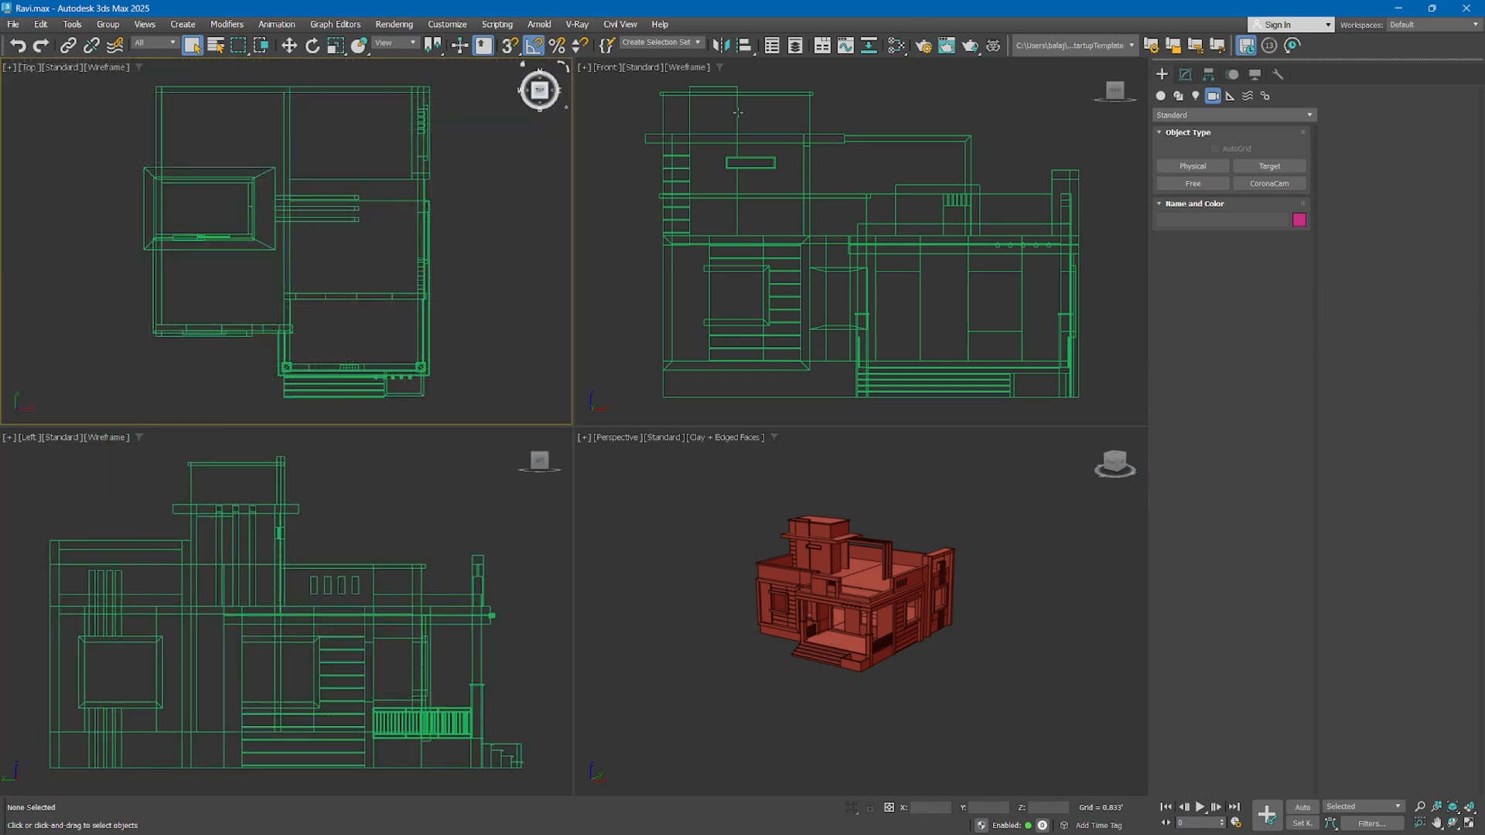
pyautogui.click(696, 560)
pyautogui.press('z')
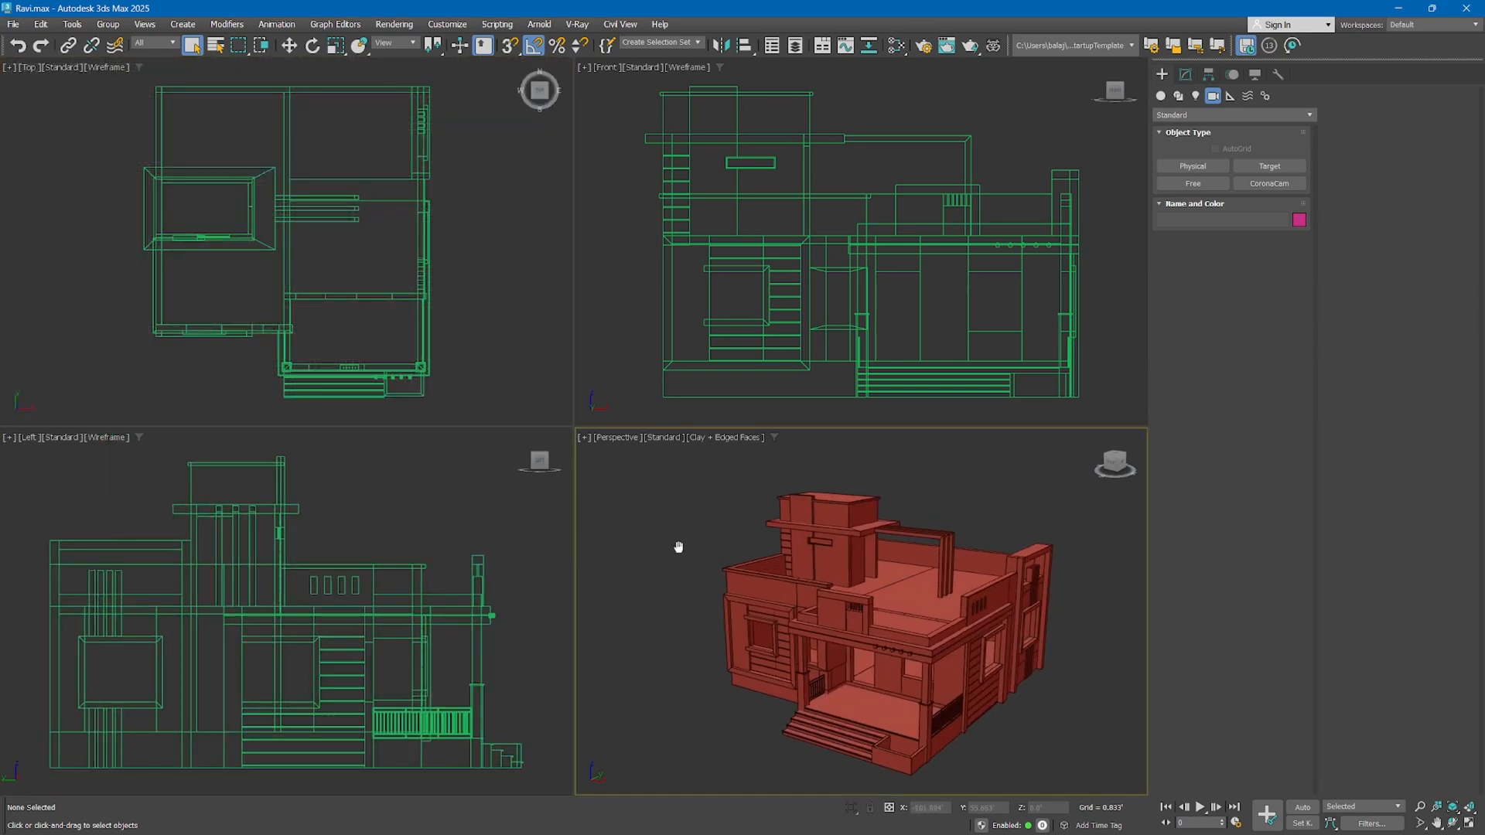
pyautogui.scroll(-3, 461, 292)
pyautogui.moveTo(461, 291); pyautogui.dragTo(436, 290, button='middle')
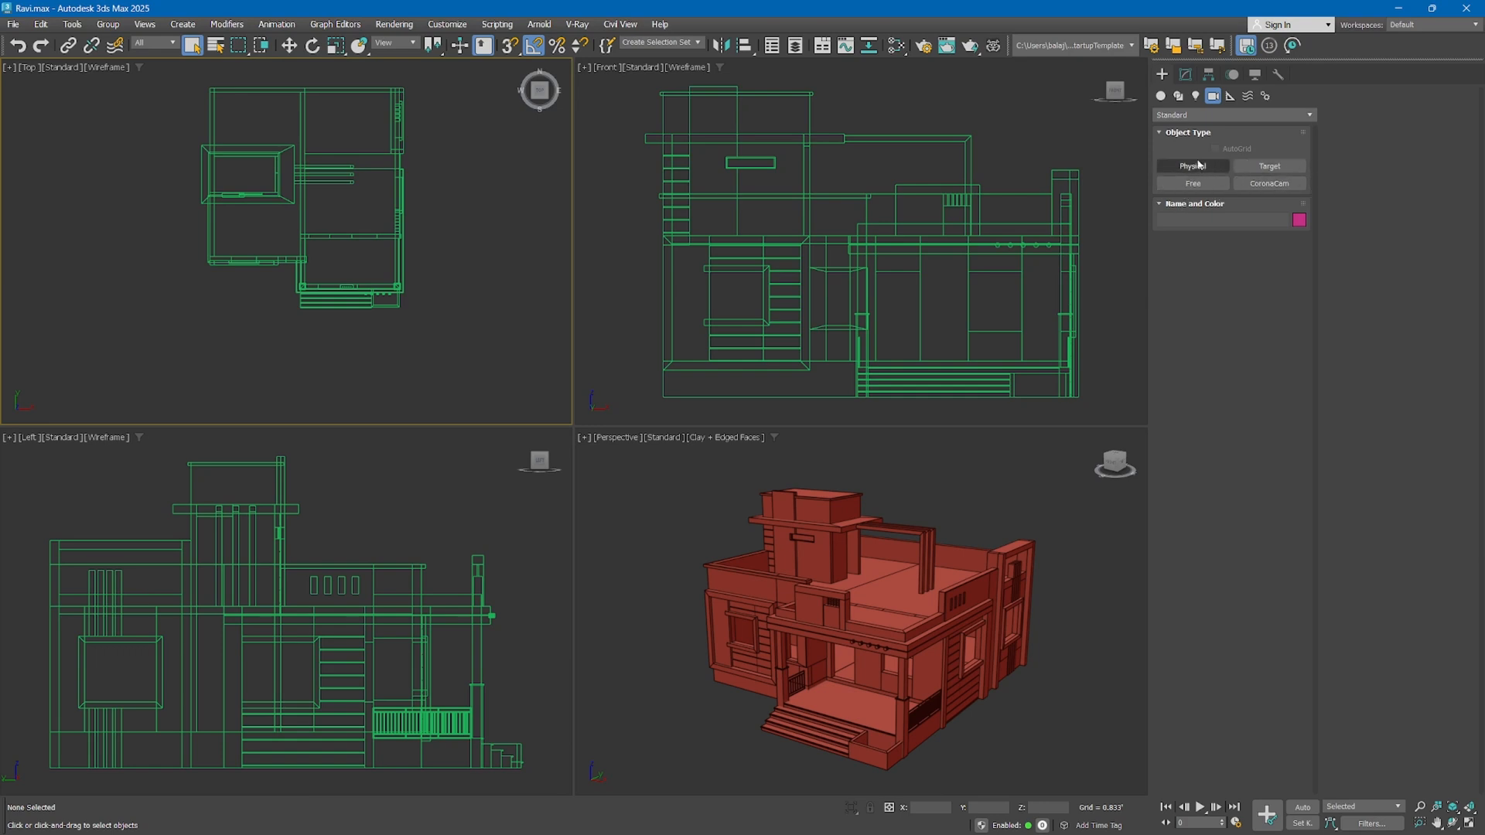
# Create a Target camera in the top view, from beyond the porch's outer front corner to the house's middle, with target distance about 61'
pyautogui.click(1280, 166)
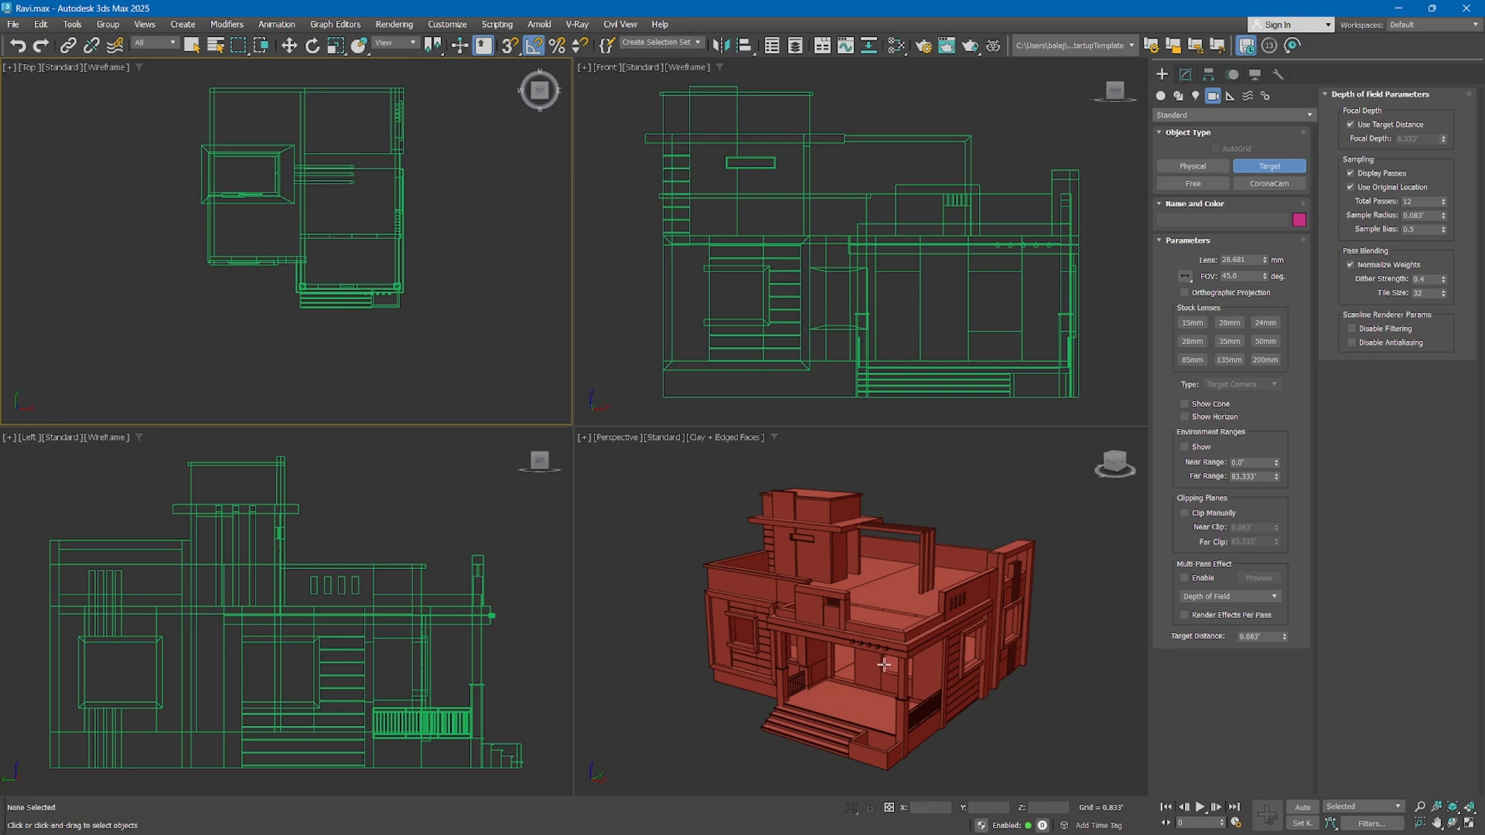
pyautogui.keyDown('alt'); pyautogui.moveTo(848, 567); pyautogui.dragTo(758, 612, button='middle'); pyautogui.keyUp('alt')
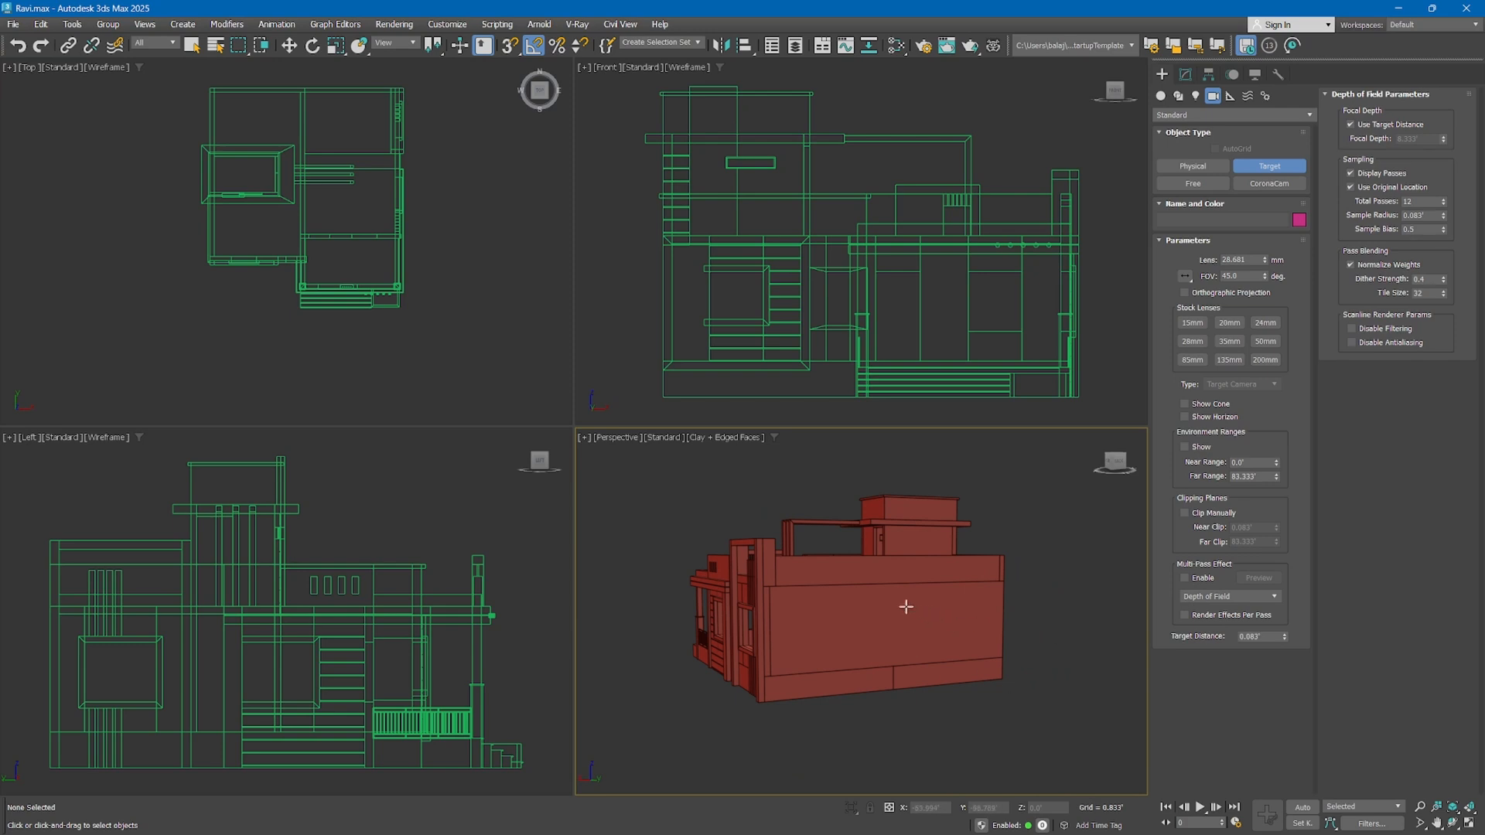
pyautogui.keyDown('alt'); pyautogui.moveTo(852, 586); pyautogui.dragTo(857, 754, button='middle'); pyautogui.keyUp('alt')
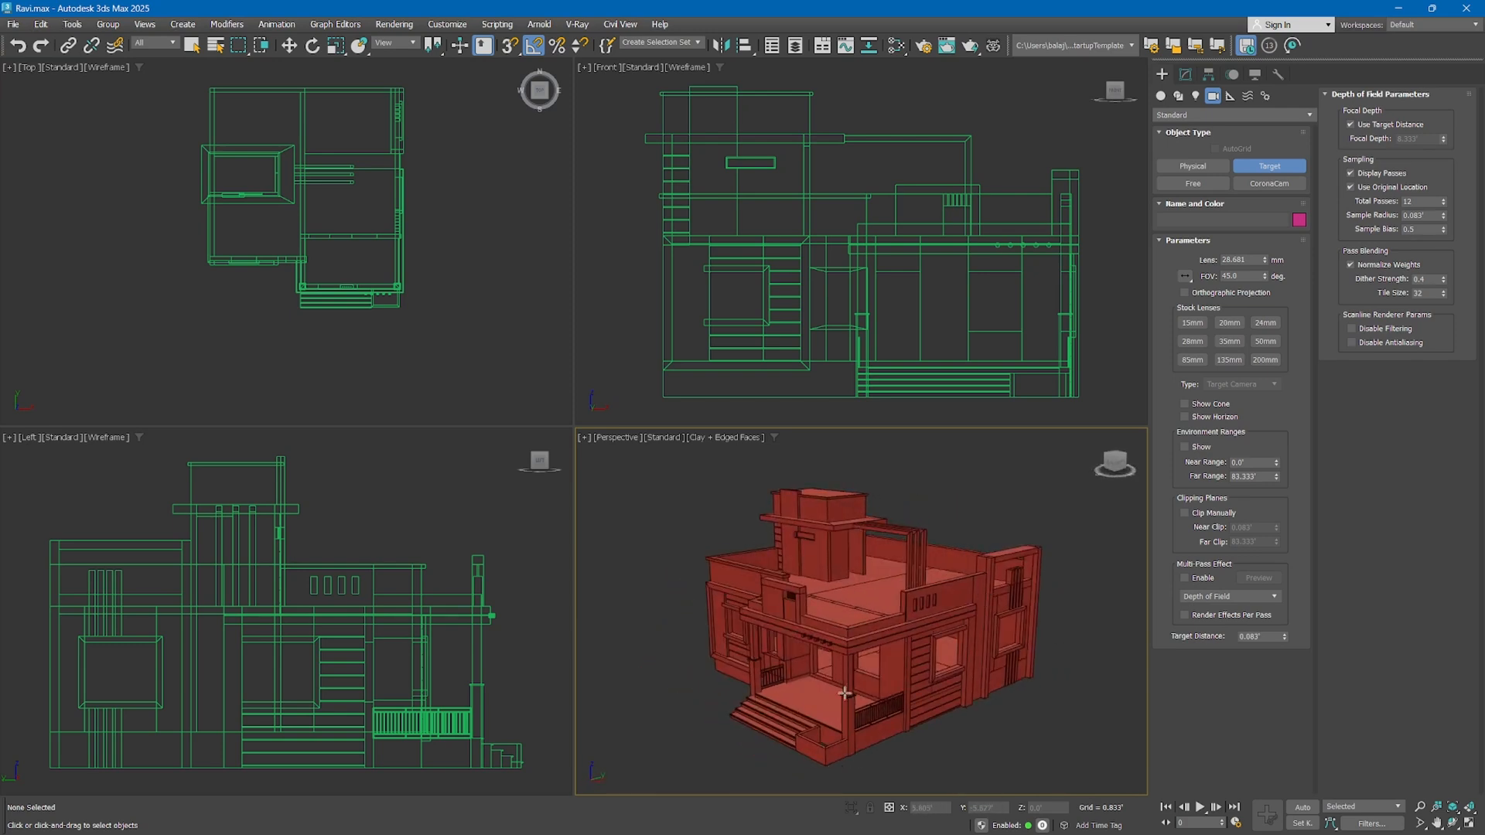
pyautogui.keyDown('alt'); pyautogui.moveTo(845, 693); pyautogui.dragTo(995, 749, button='middle'); pyautogui.keyUp('alt')
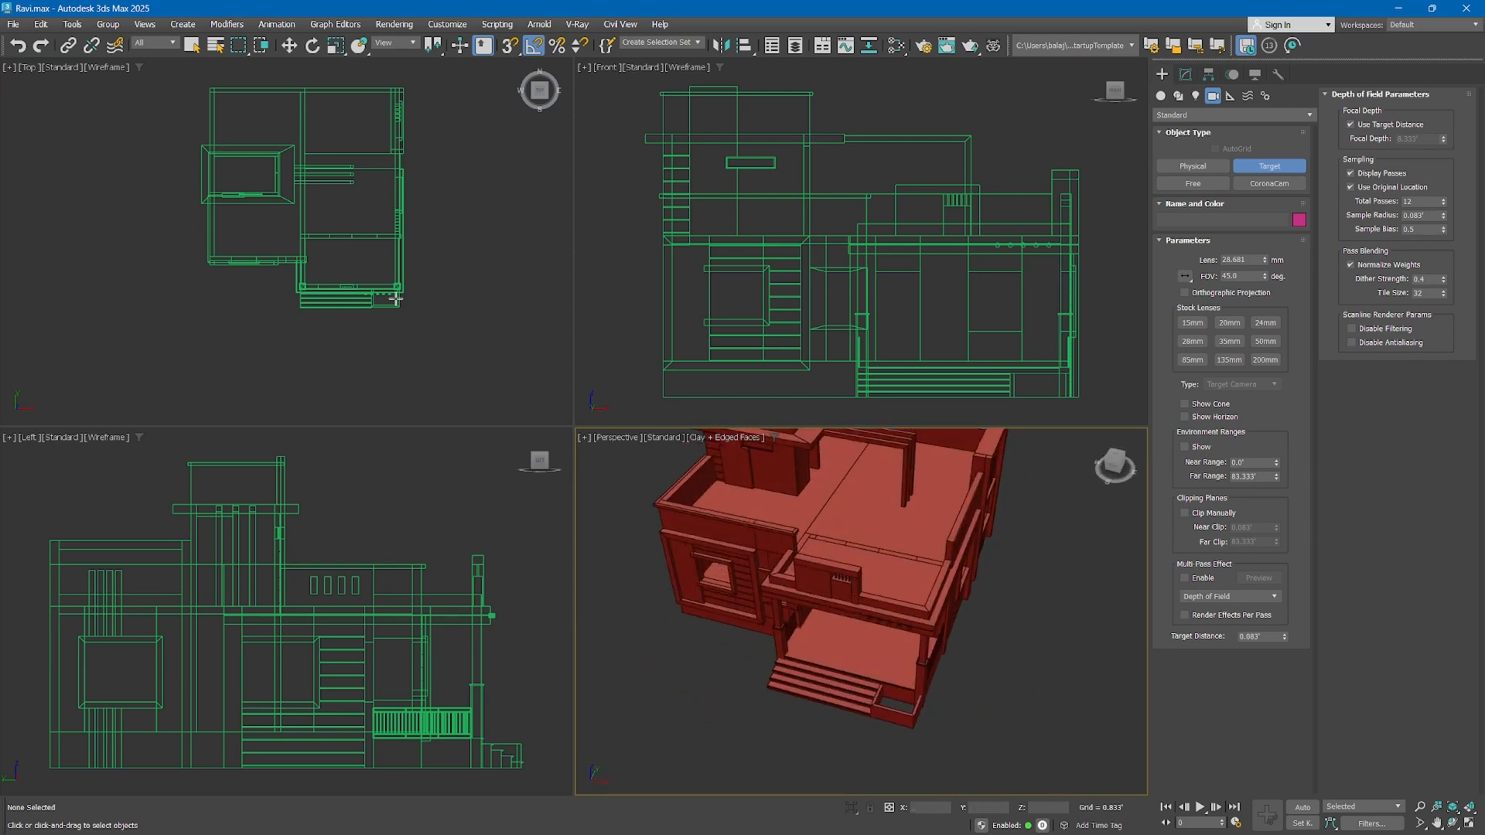
pyautogui.moveTo(440, 341); pyautogui.dragTo(378, 300, button='middle')
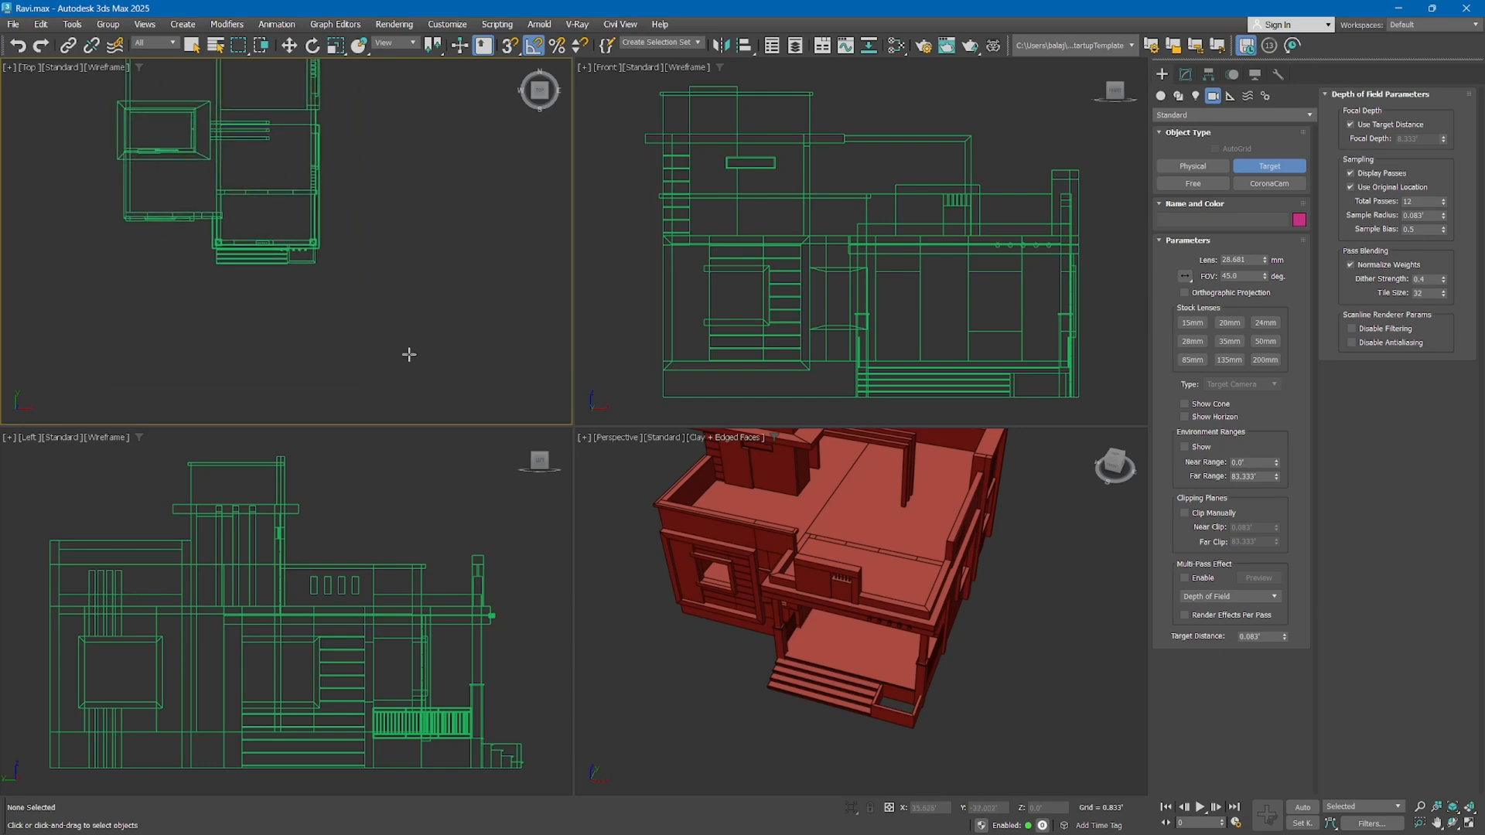
pyautogui.moveTo(435, 393); pyautogui.dragTo(324, 265)
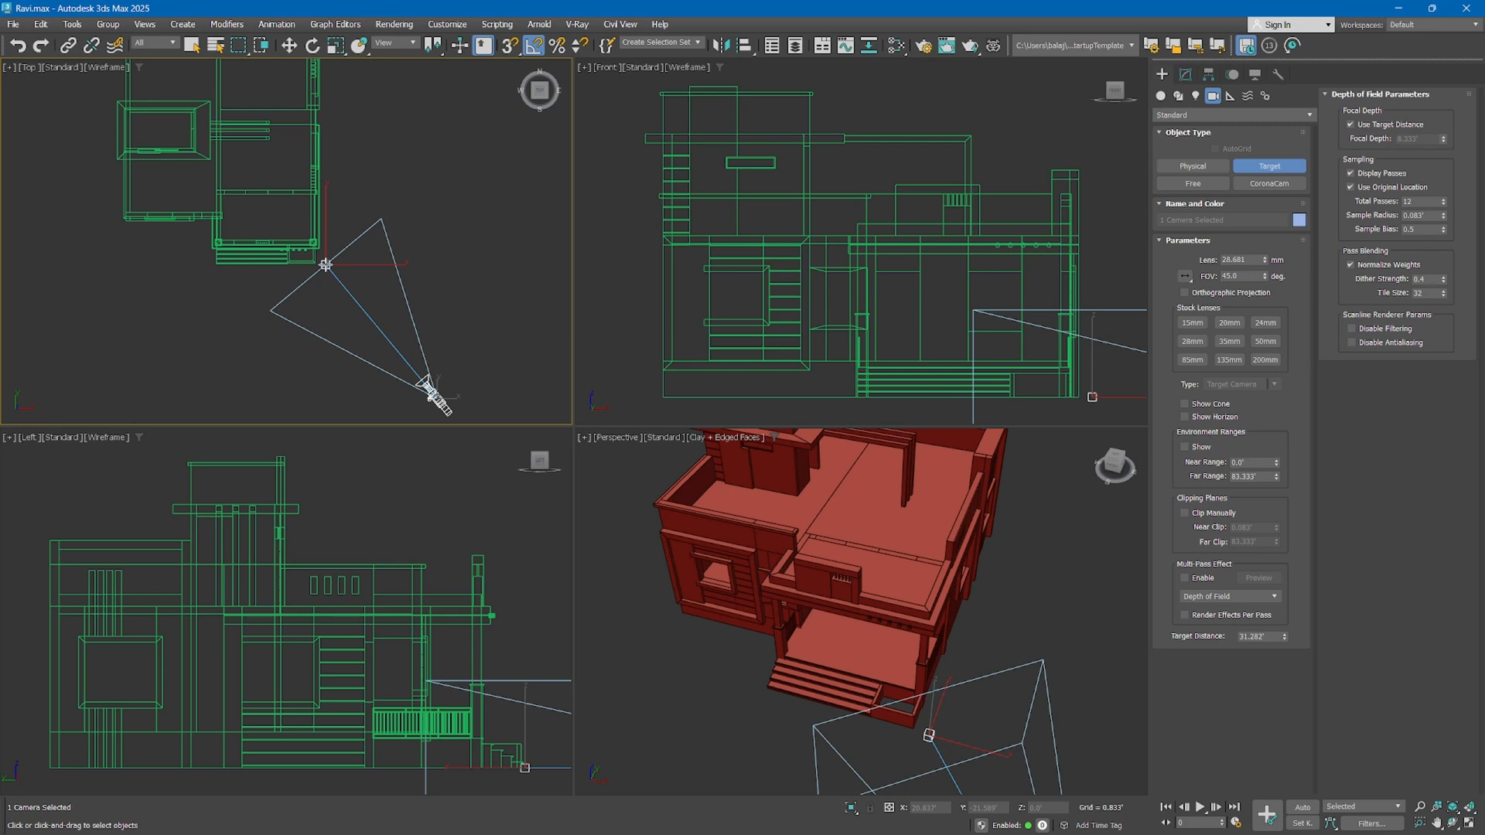
pyautogui.moveTo(325, 265); pyautogui.dragTo(225, 133)
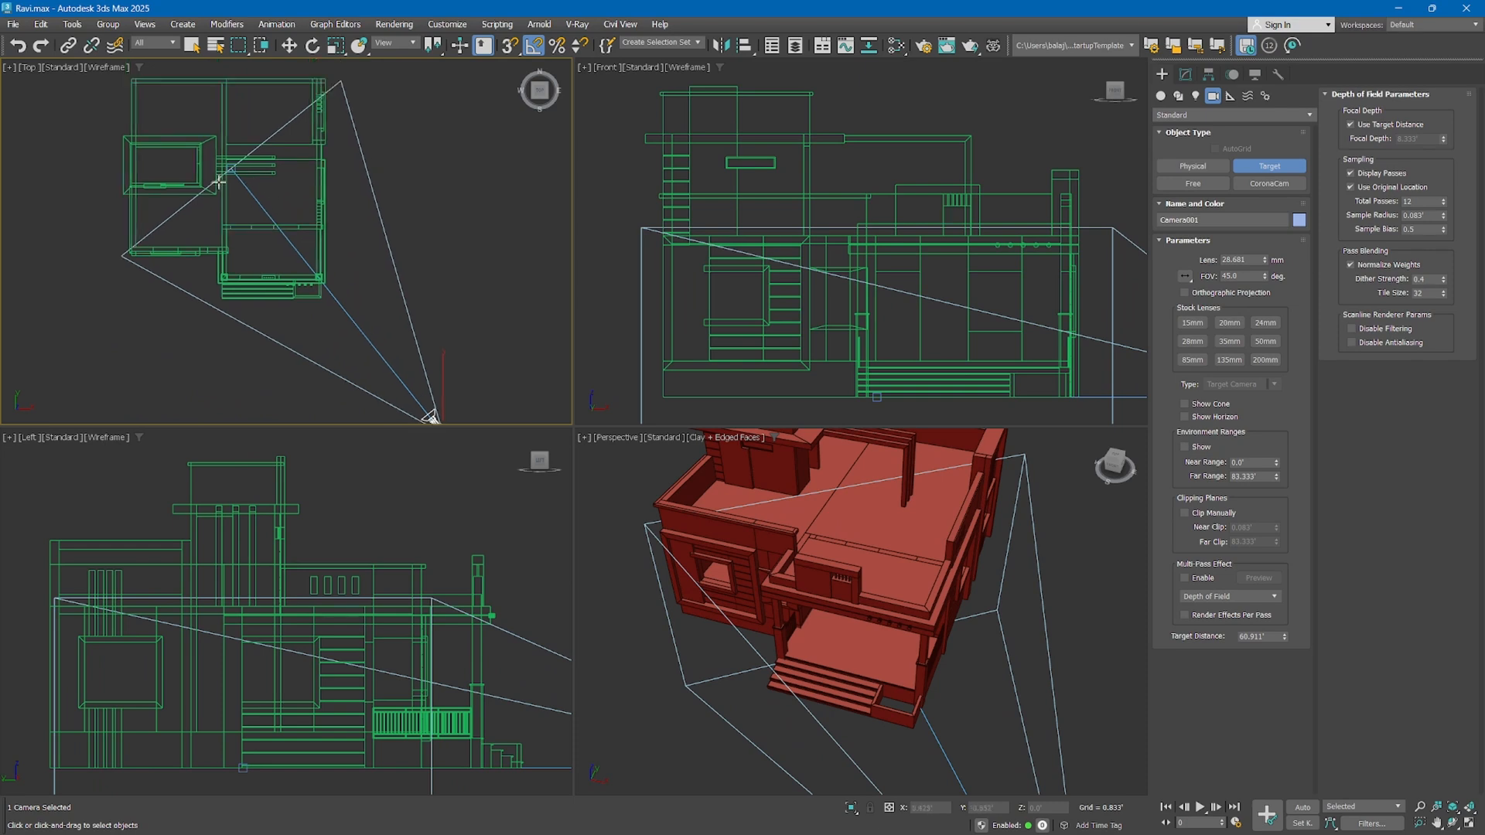
pyautogui.moveTo(213, 147); pyautogui.dragTo(219, 182, button='middle')
pyautogui.scroll(-2, 286, 217)
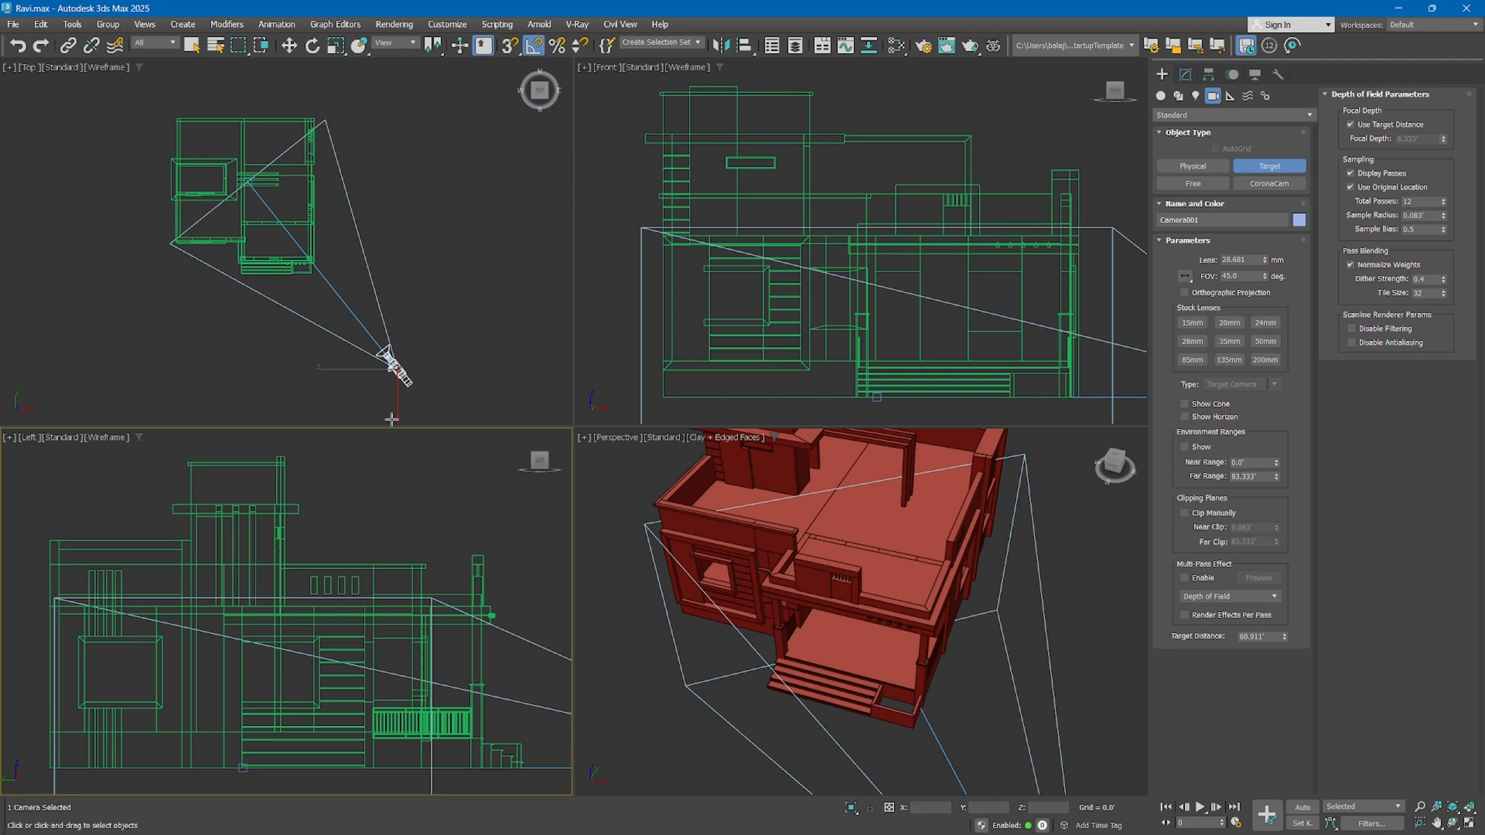
pyautogui.rightClick(424, 378)
pyautogui.rightClick(425, 379)
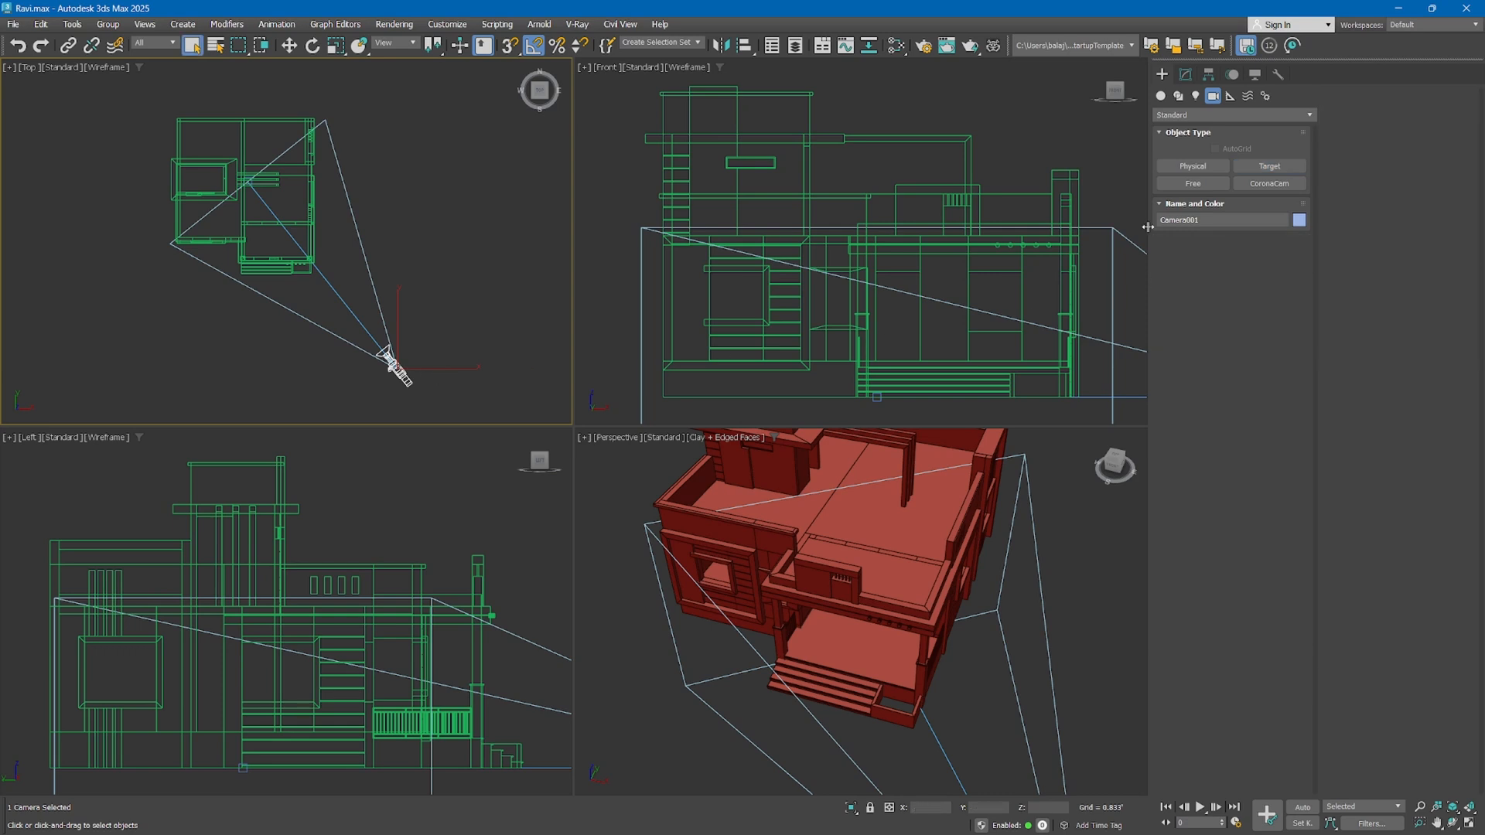
pyautogui.click(1270, 168)
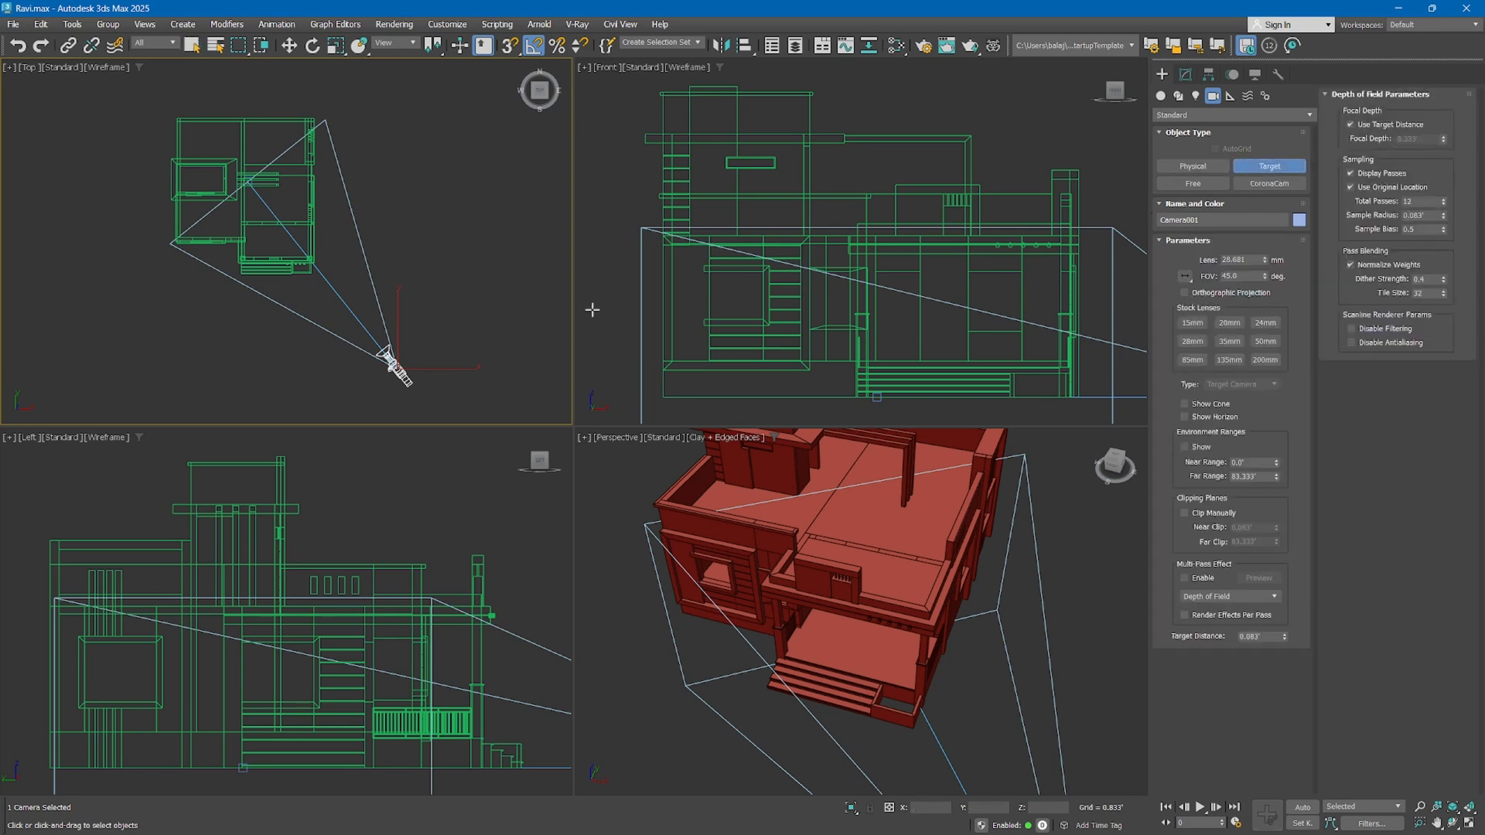
pyautogui.moveTo(529, 336); pyautogui.dragTo(480, 262)
pyautogui.moveTo(487, 186); pyautogui.dragTo(380, 111)
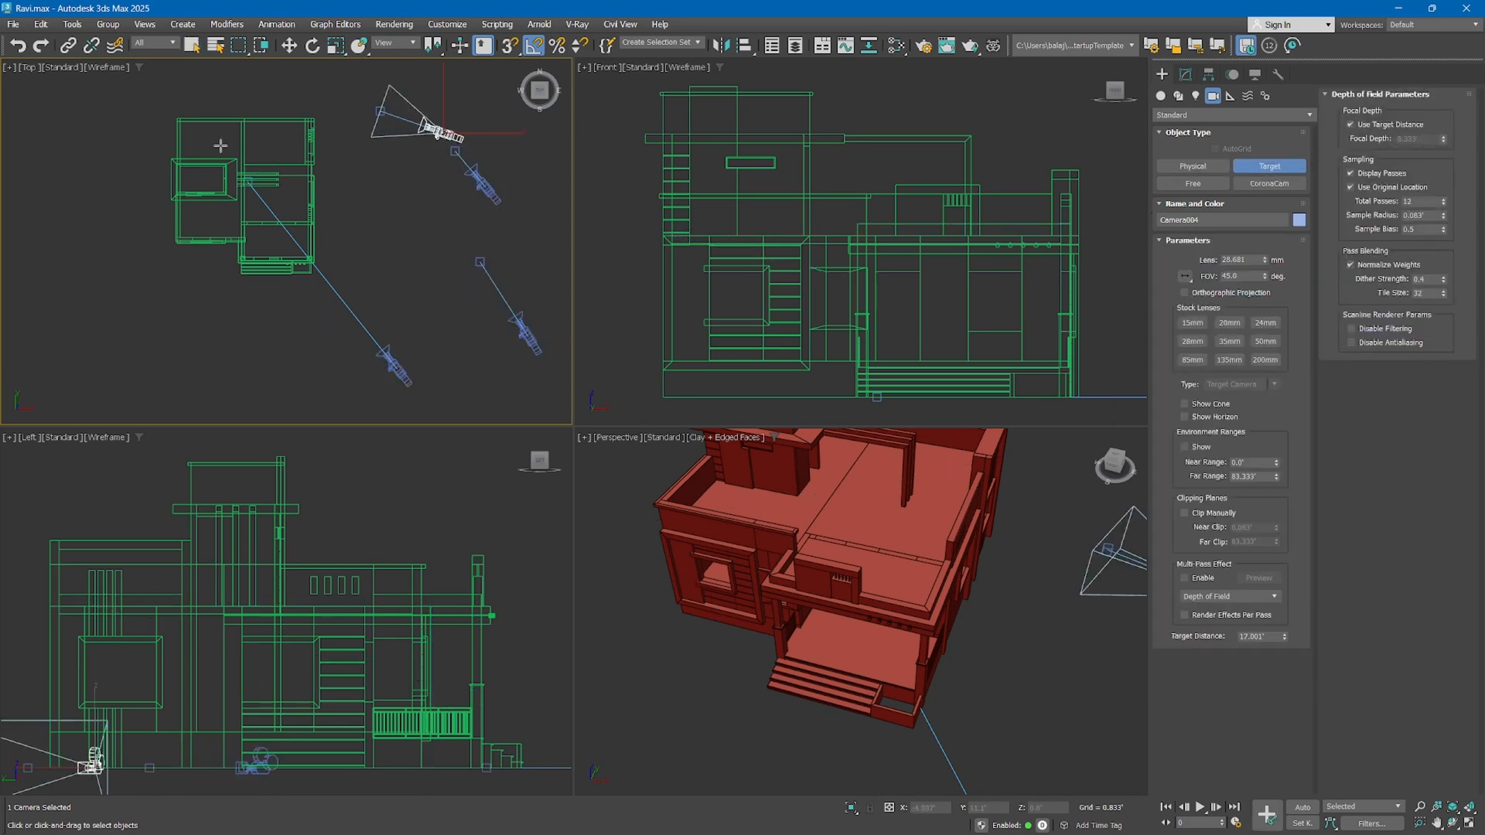
pyautogui.hotkey('ctrl', 'z')
pyautogui.hotkey('ctrl', 'z')
pyautogui.hotkey('ctrl', 'z')
pyautogui.rightClick(268, 212)
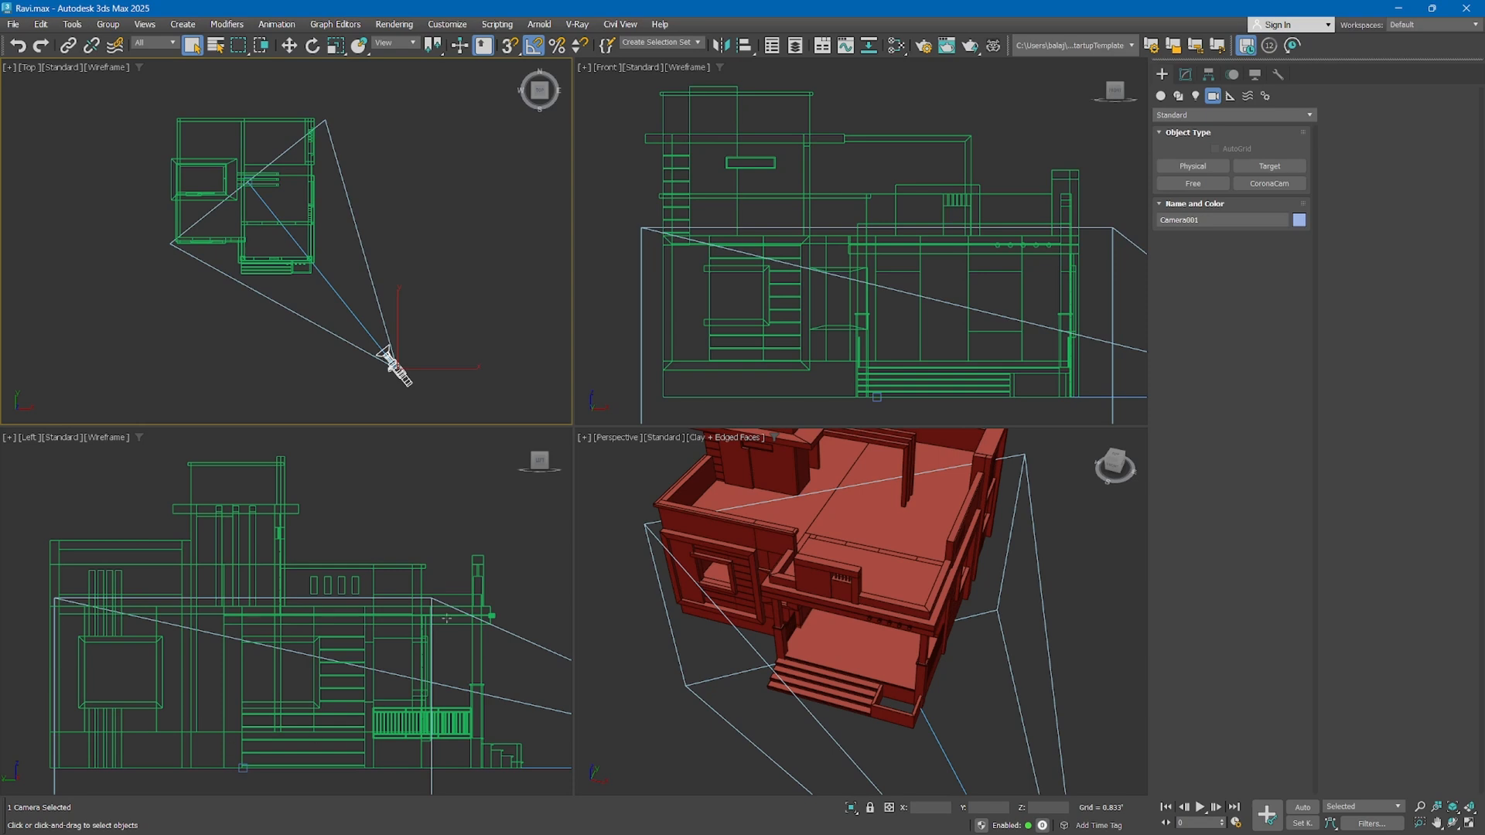
# Choose the viewport layout with one tall view beside two stacked views in the viewport configuration
pyautogui.rightClick(749, 131)
pyautogui.rightClick(492, 280)
pyautogui.rightClick(639, 151)
pyautogui.click(584, 69)
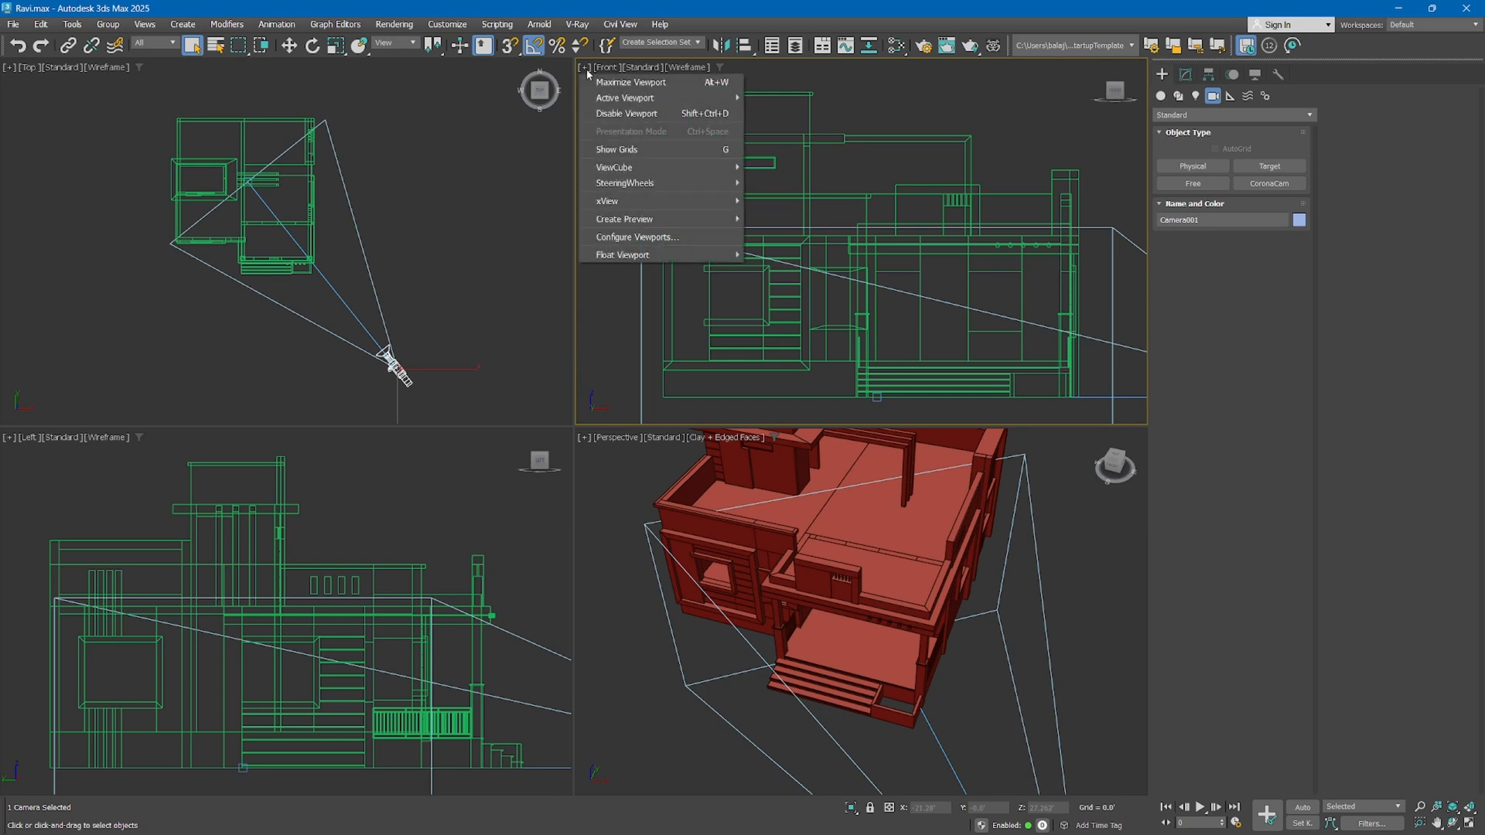
pyautogui.click(635, 245)
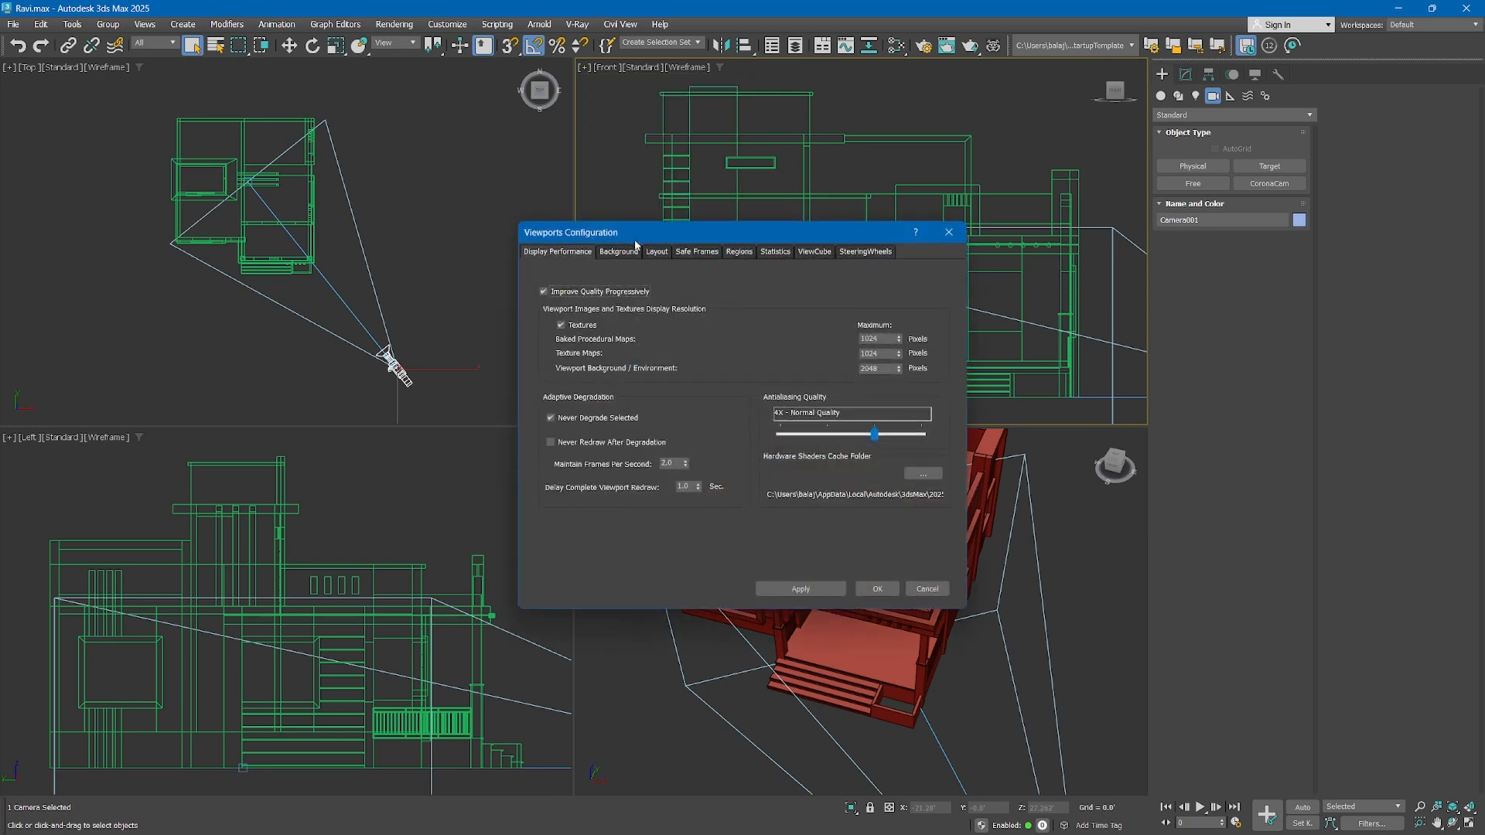
pyautogui.click(655, 253)
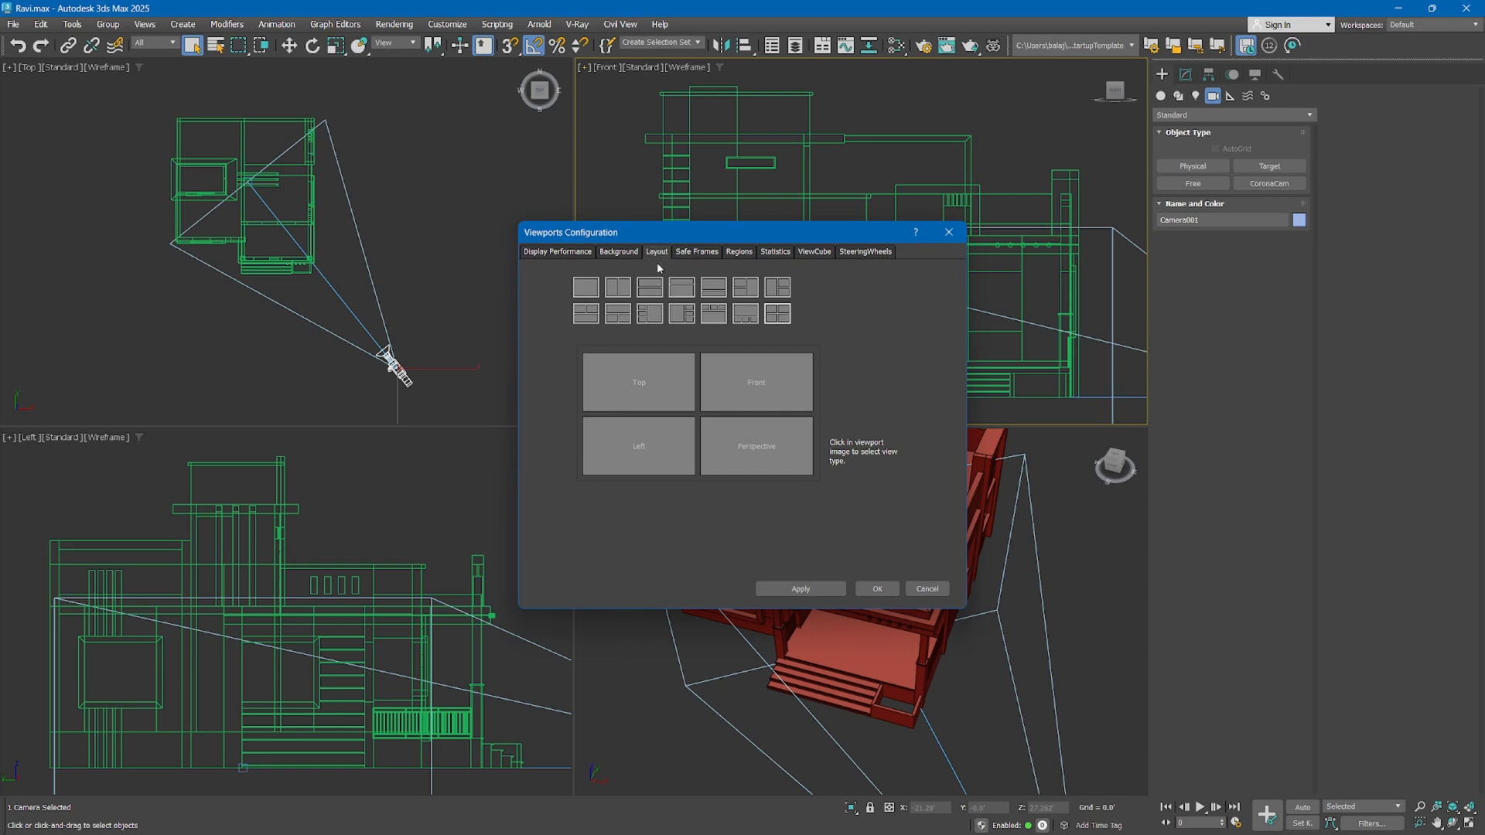
pyautogui.click(777, 287)
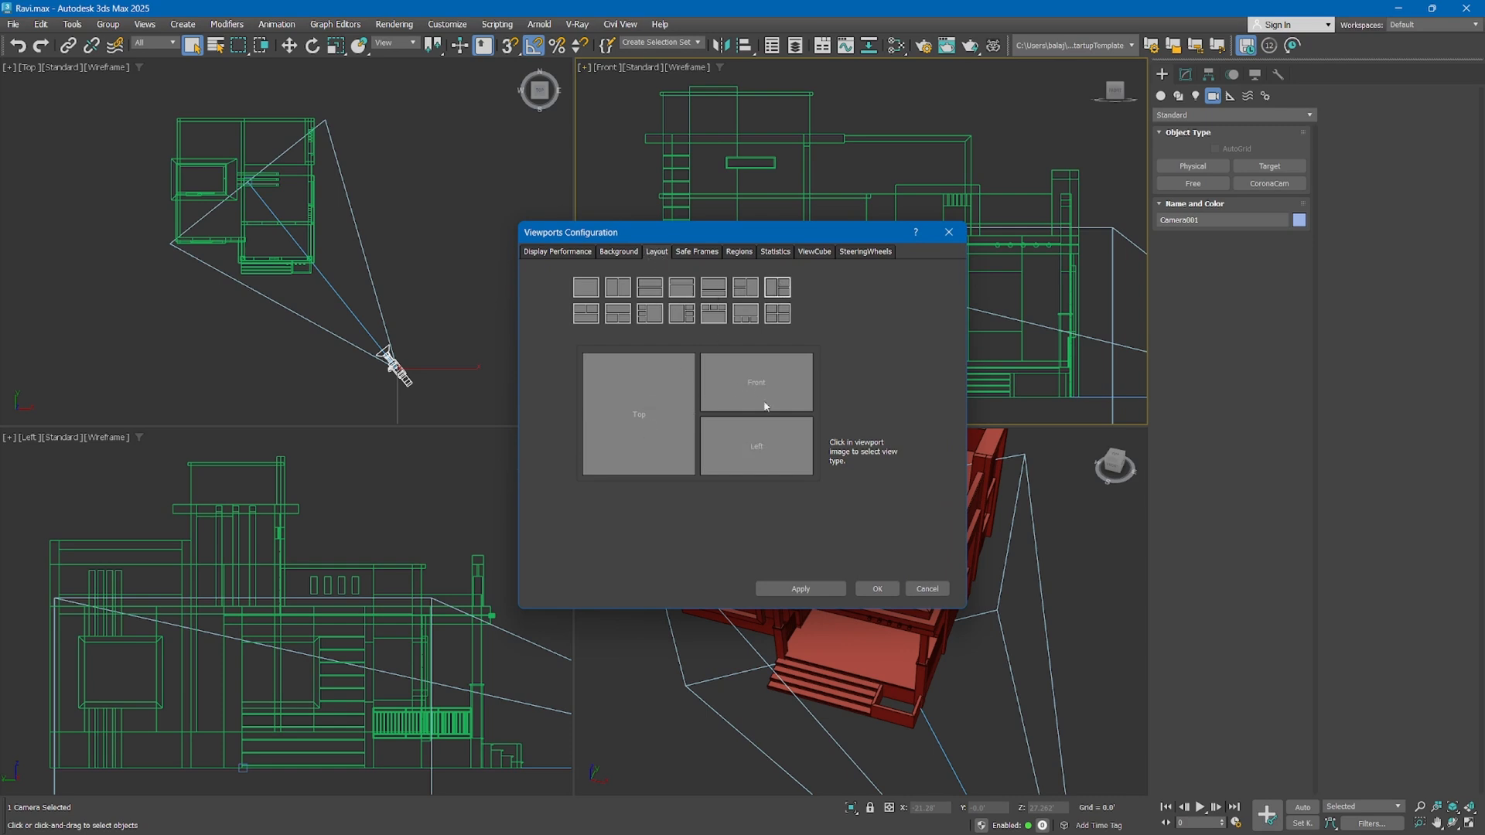
# Assign Camera001 to the tall view, Top to the upper and Perspective to the lower small view, and apply the layout
pyautogui.click(638, 415)
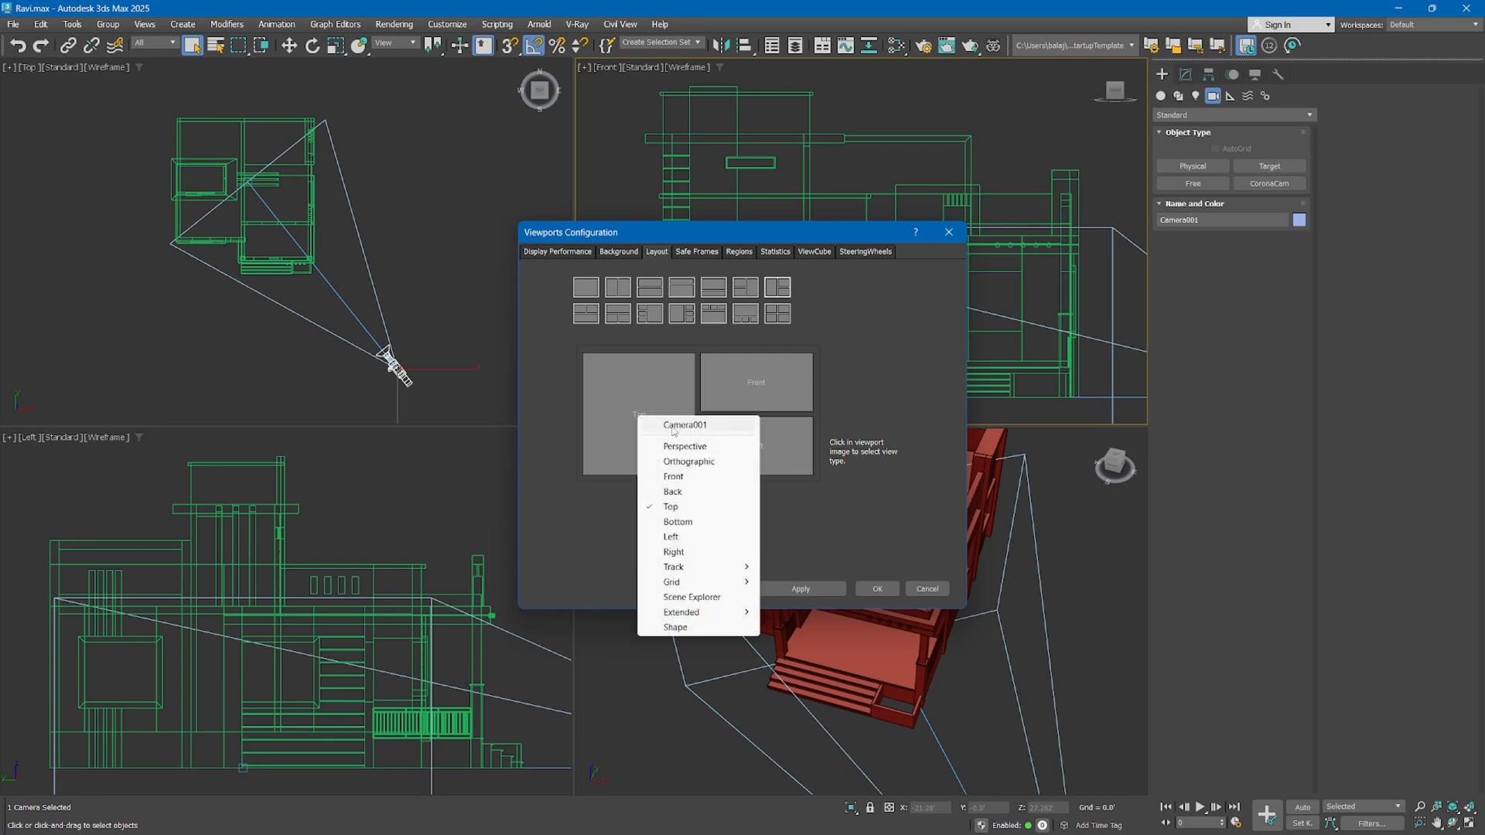
pyautogui.click(645, 421)
pyautogui.click(723, 438)
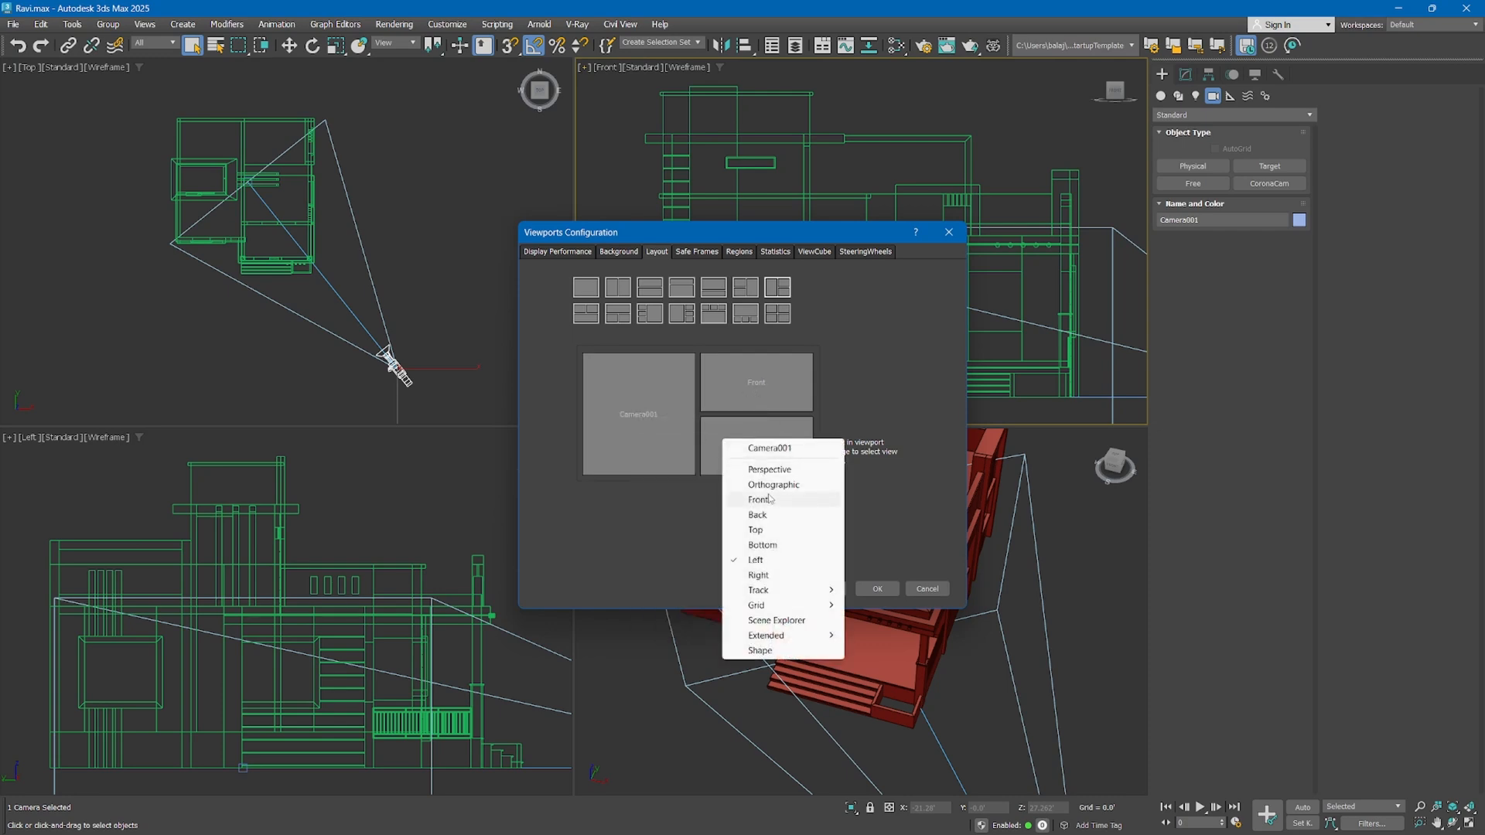
pyautogui.click(743, 468)
pyautogui.click(754, 396)
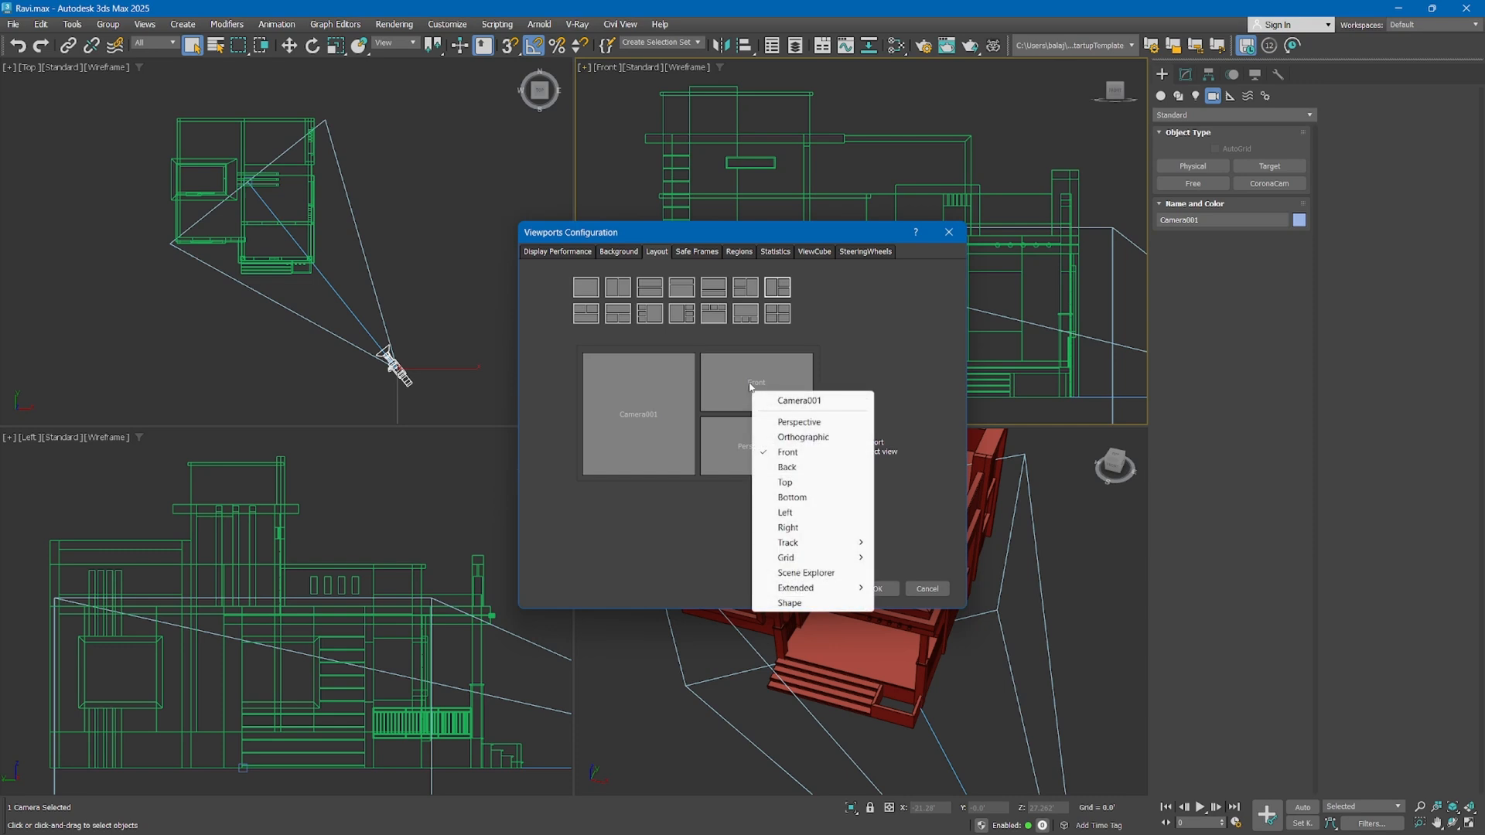
pyautogui.click(785, 483)
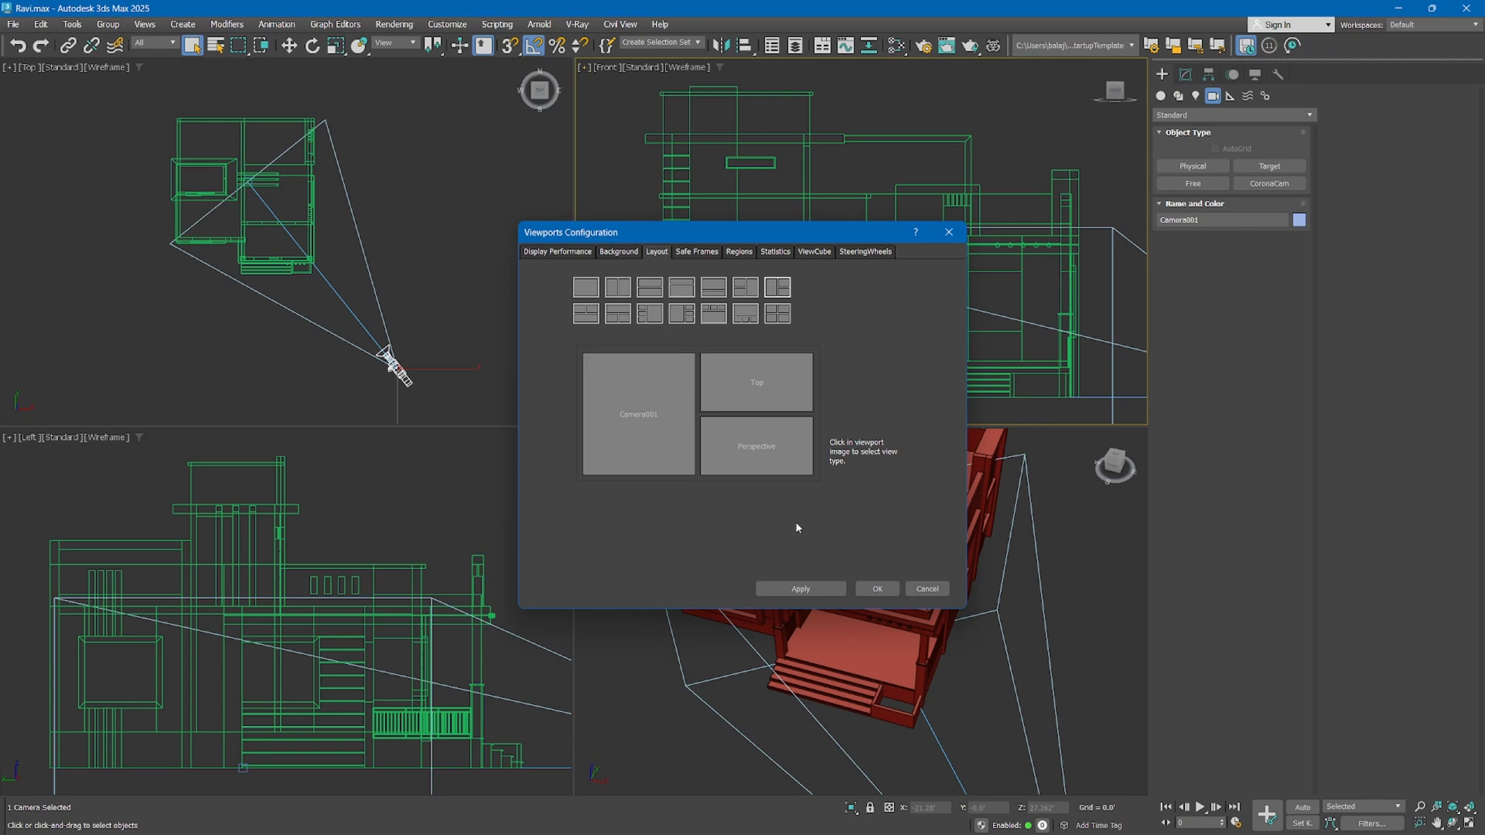
pyautogui.click(810, 586)
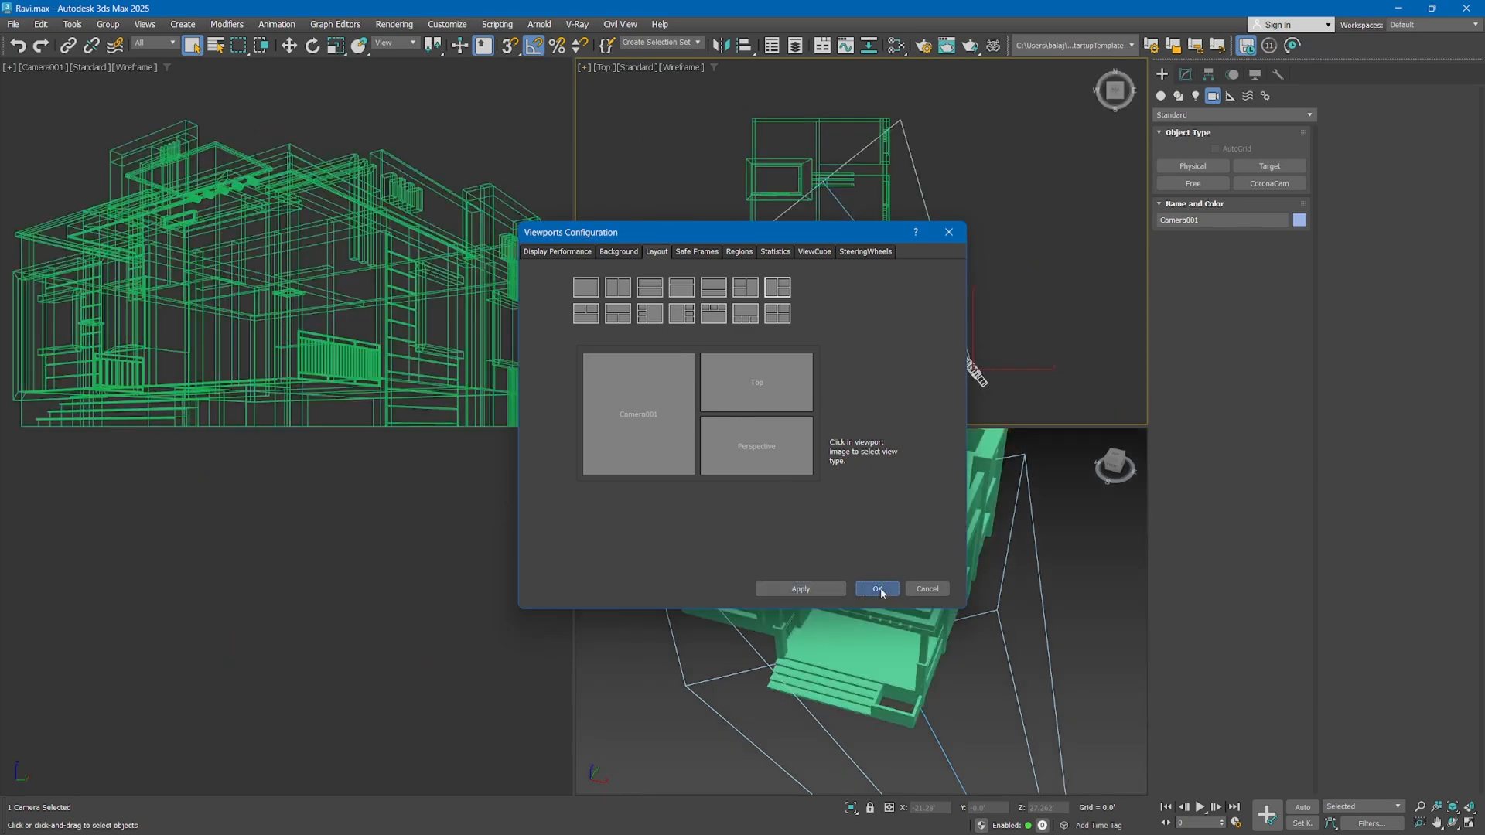
pyautogui.click(877, 589)
# Centre the house in the camera view and display it as Clay with Edged Faces
pyautogui.moveTo(416, 270); pyautogui.dragTo(406, 361, button='middle')
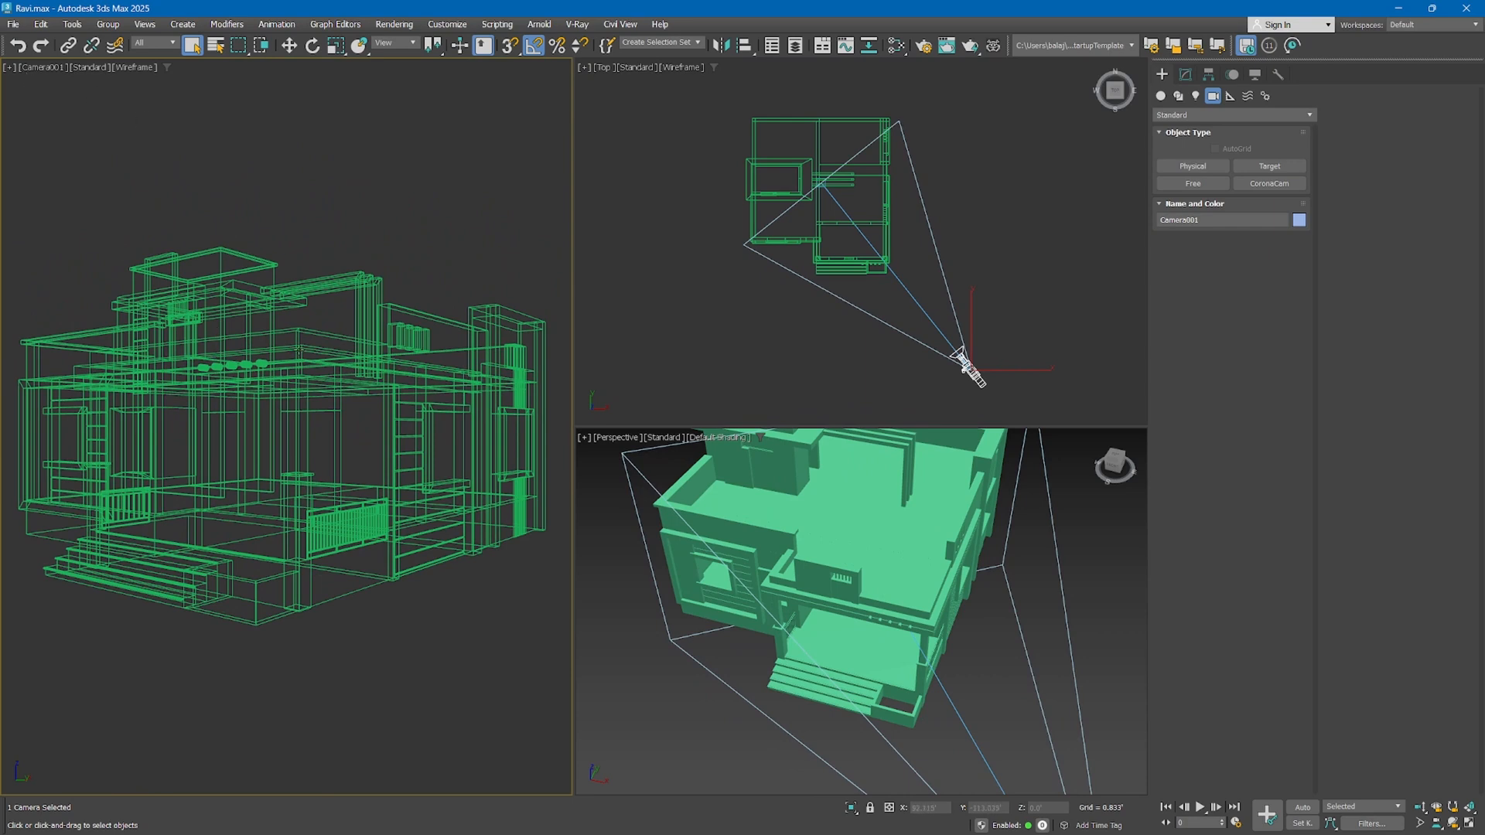
pyautogui.press('F3')
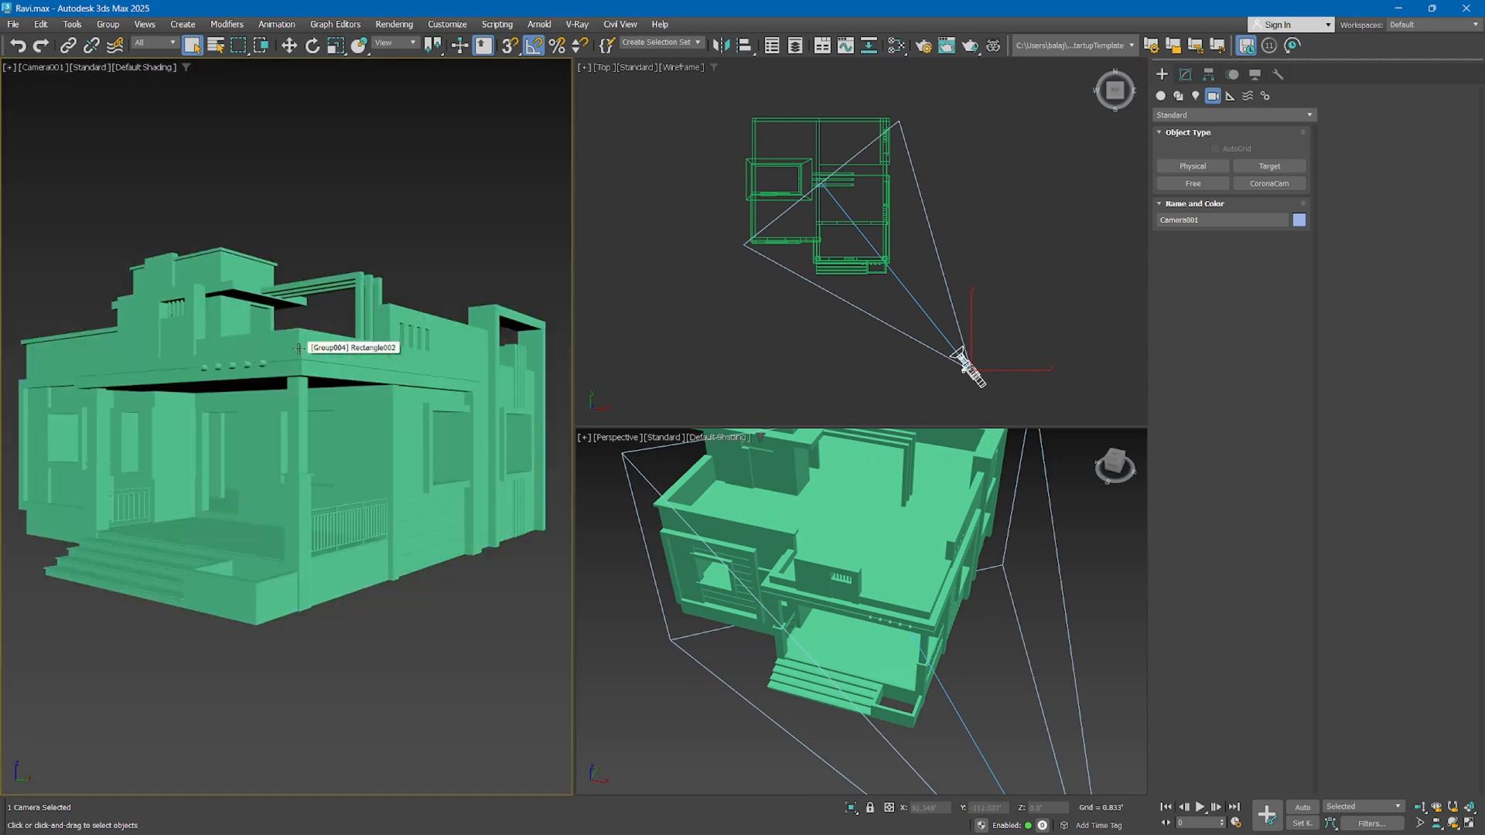
pyautogui.press('F4')
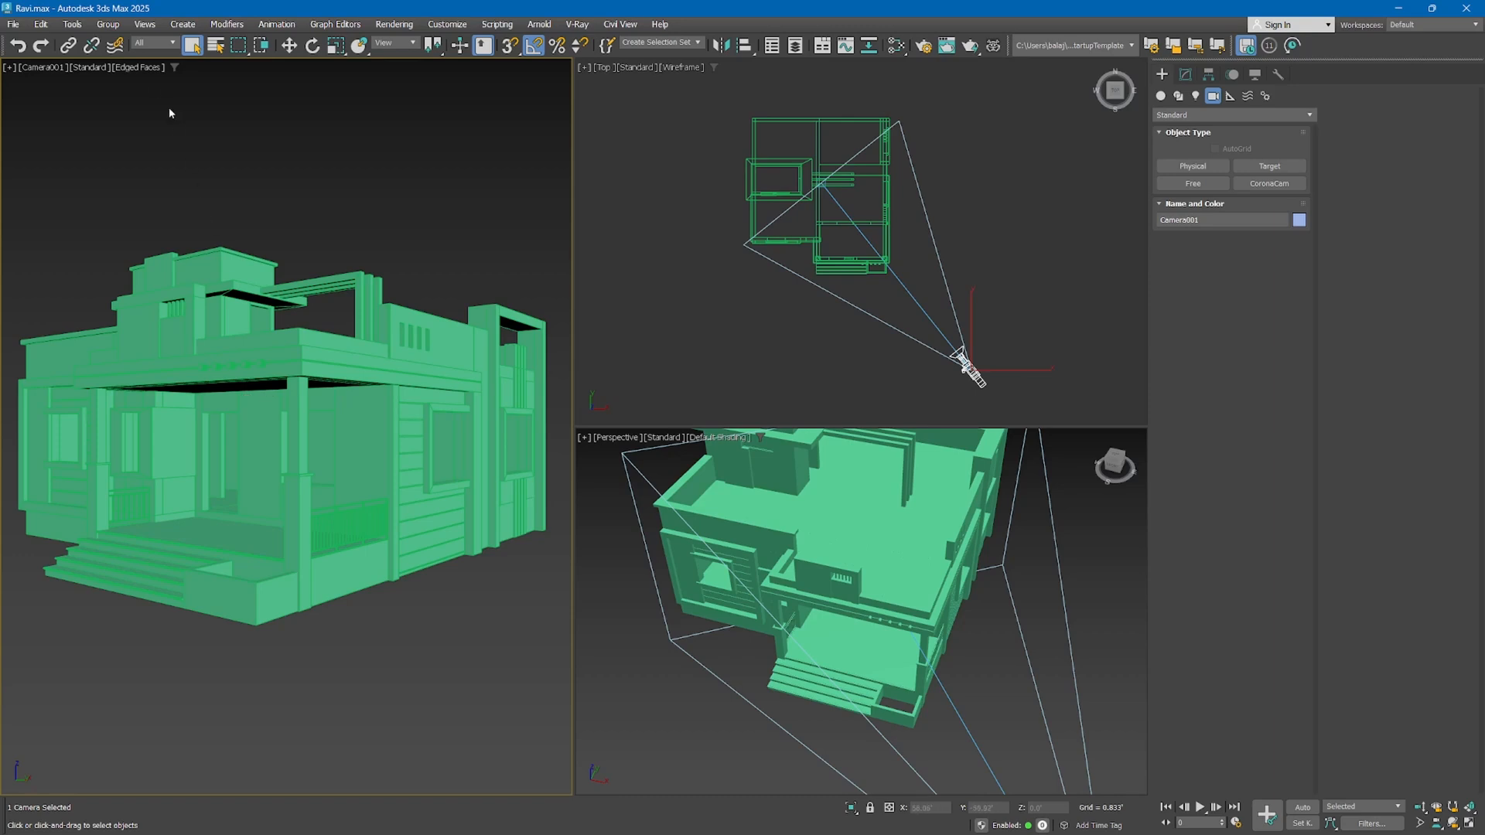
pyautogui.click(135, 68)
pyautogui.click(149, 160)
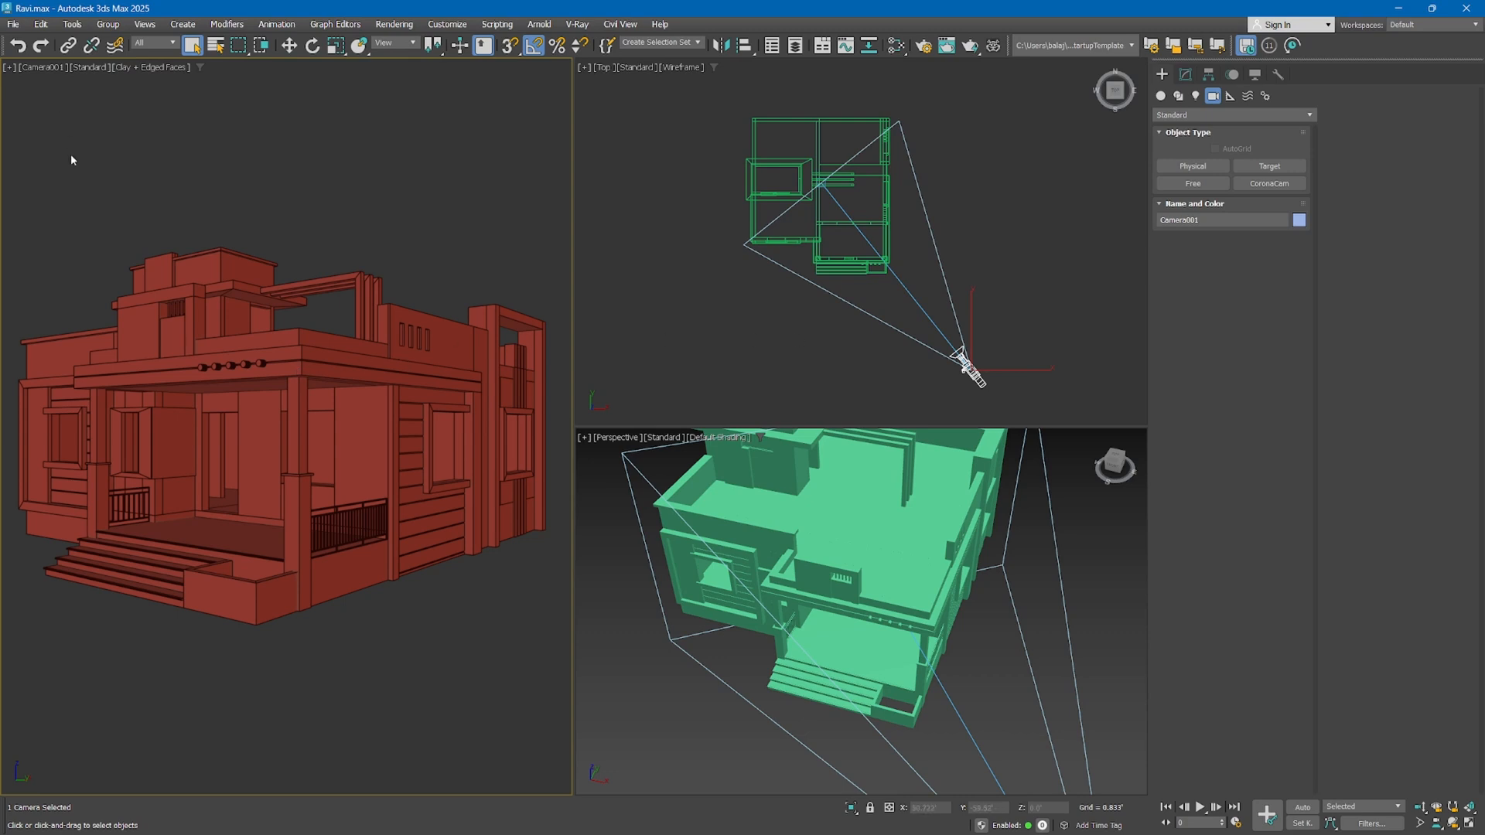
# Create a ground plane about 51' by 157' in the top view, covering the area in front of the house and around the camera
pyautogui.click(1160, 95)
pyautogui.click(1269, 235)
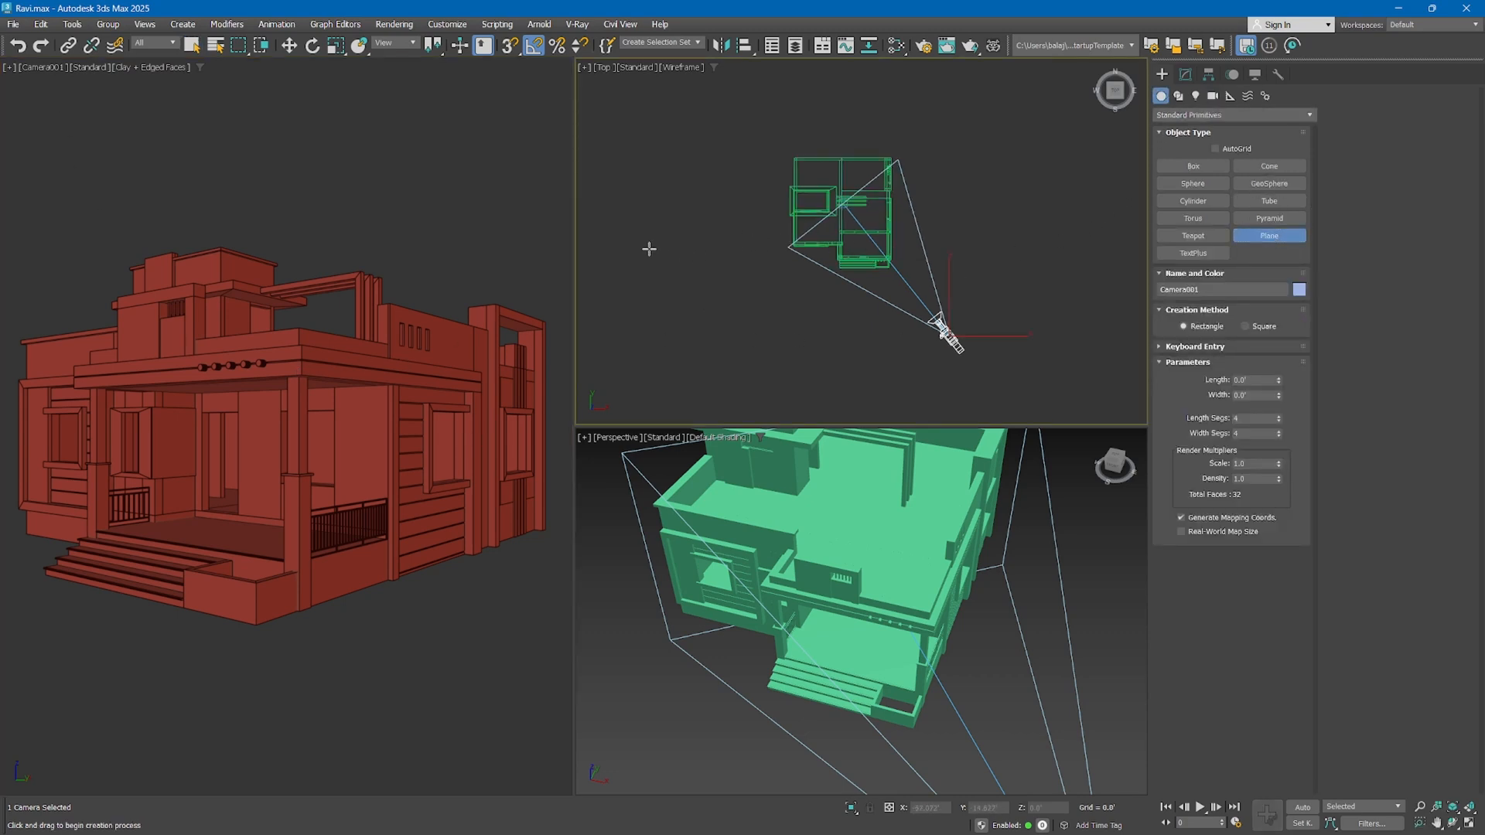
pyautogui.moveTo(649, 249)
pyautogui.mouseDown()
pyautogui.moveTo(1040, 360)
pyautogui.moveTo(1088, 378)
pyautogui.moveTo(1088, 393)
pyautogui.mouseUp()
pyautogui.moveTo(865, 290); pyautogui.dragTo(851, 294, button='middle')
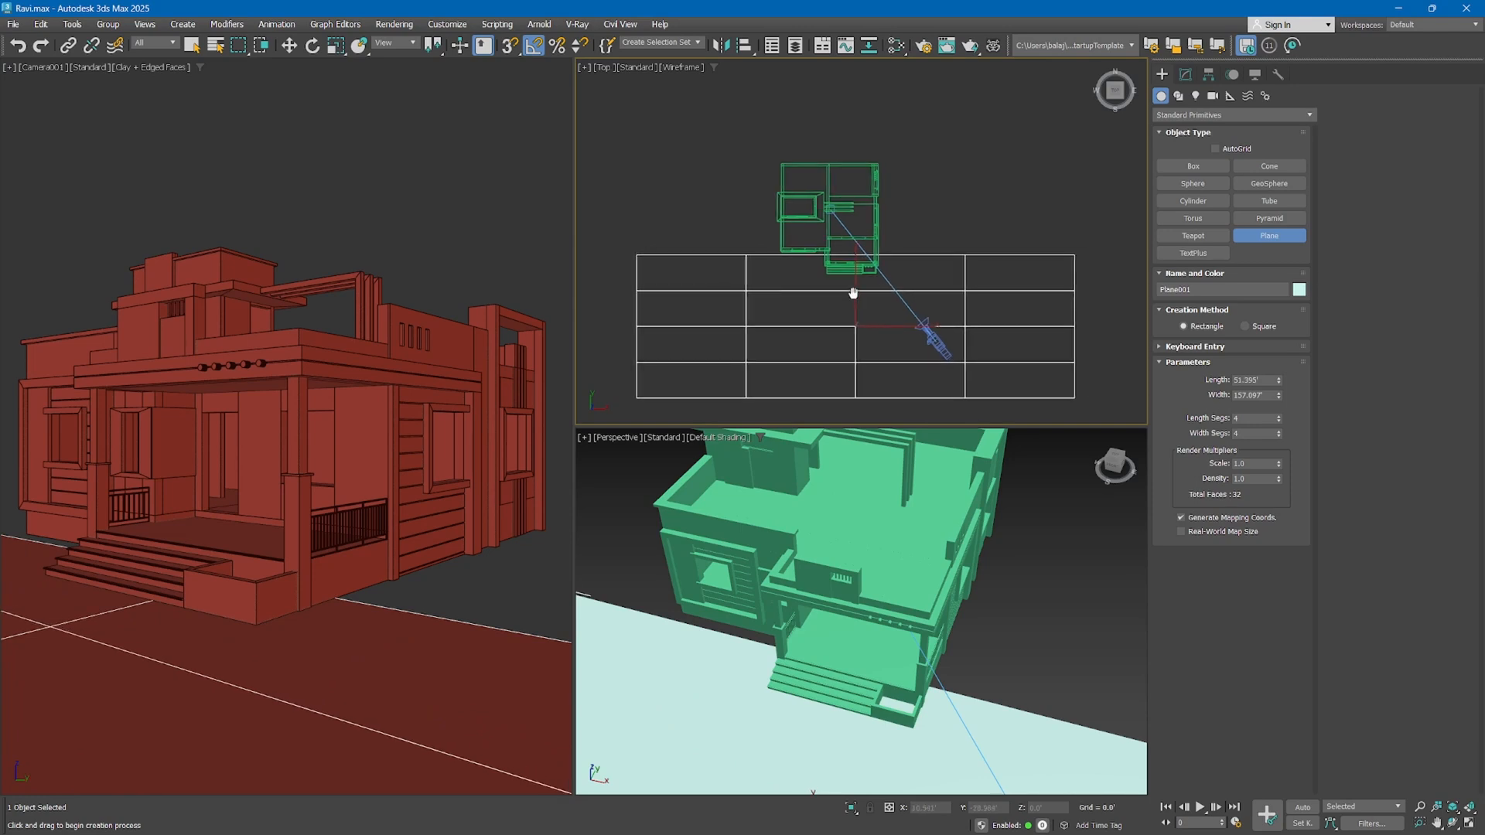
# Copy the ground plane to just behind the original so the copy lies beneath the house
pyautogui.press('w')
pyautogui.moveTo(882, 306)
pyautogui.mouseDown()
pyautogui.moveTo(858, 316)
pyautogui.moveTo(863, 338)
pyautogui.moveTo(830, 222)
pyautogui.mouseUp()
pyautogui.click(745, 485)
# Scale the copied plane along Y in the maximised perspective view so the ground extends further behind the house
pyautogui.middleClick(741, 542)
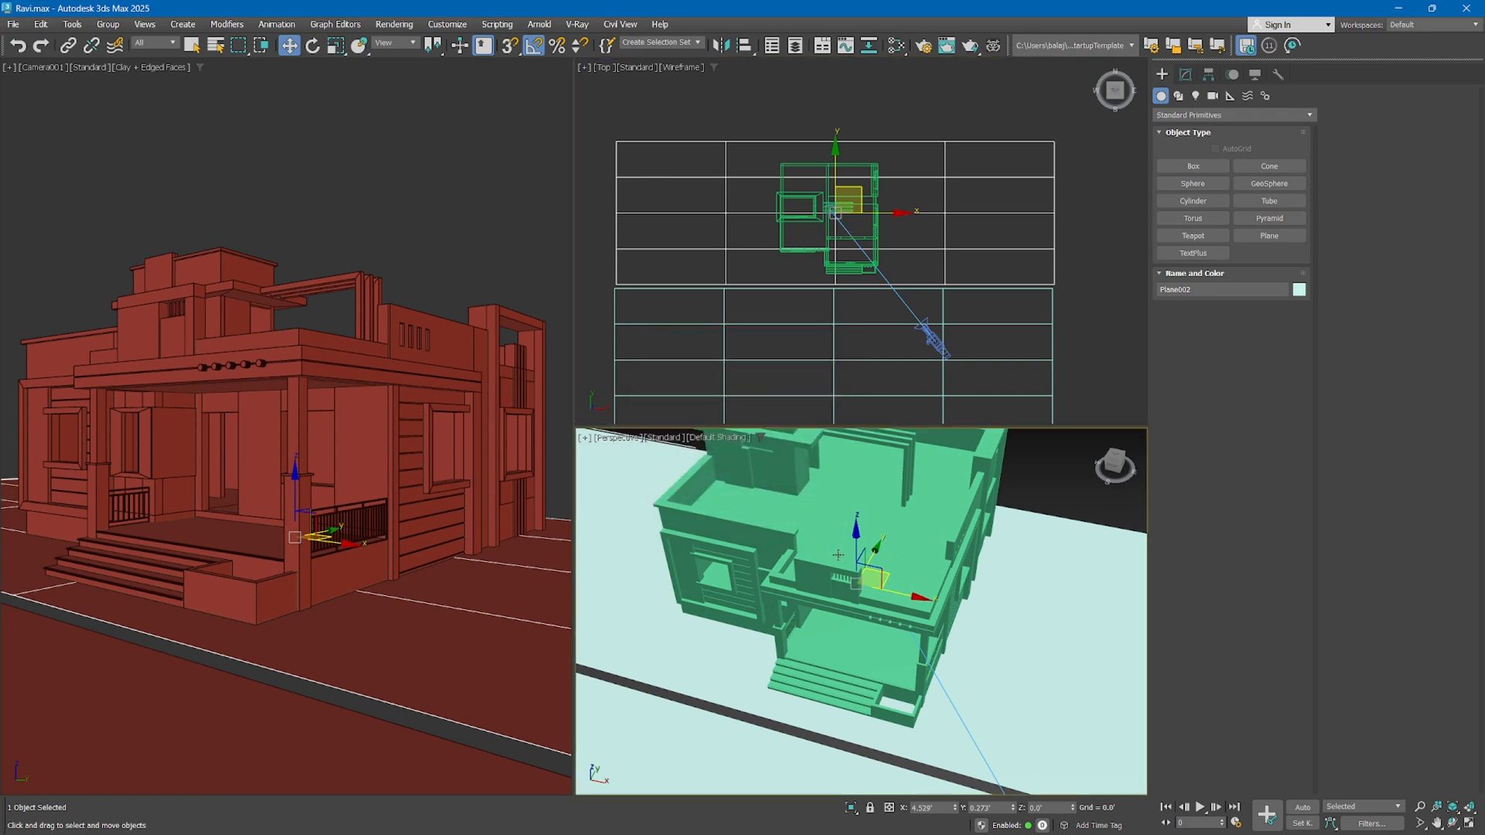
pyautogui.hotkey('alt', 'w')
pyautogui.scroll(-5, 747, 495)
pyautogui.moveTo(746, 495)
pyautogui.keyDown('alt'); pyautogui.mouseDown(button='middle')
pyautogui.moveTo(577, 473)
pyautogui.moveTo(639, 480)
pyautogui.mouseUp(button='middle'); pyautogui.keyUp('alt')
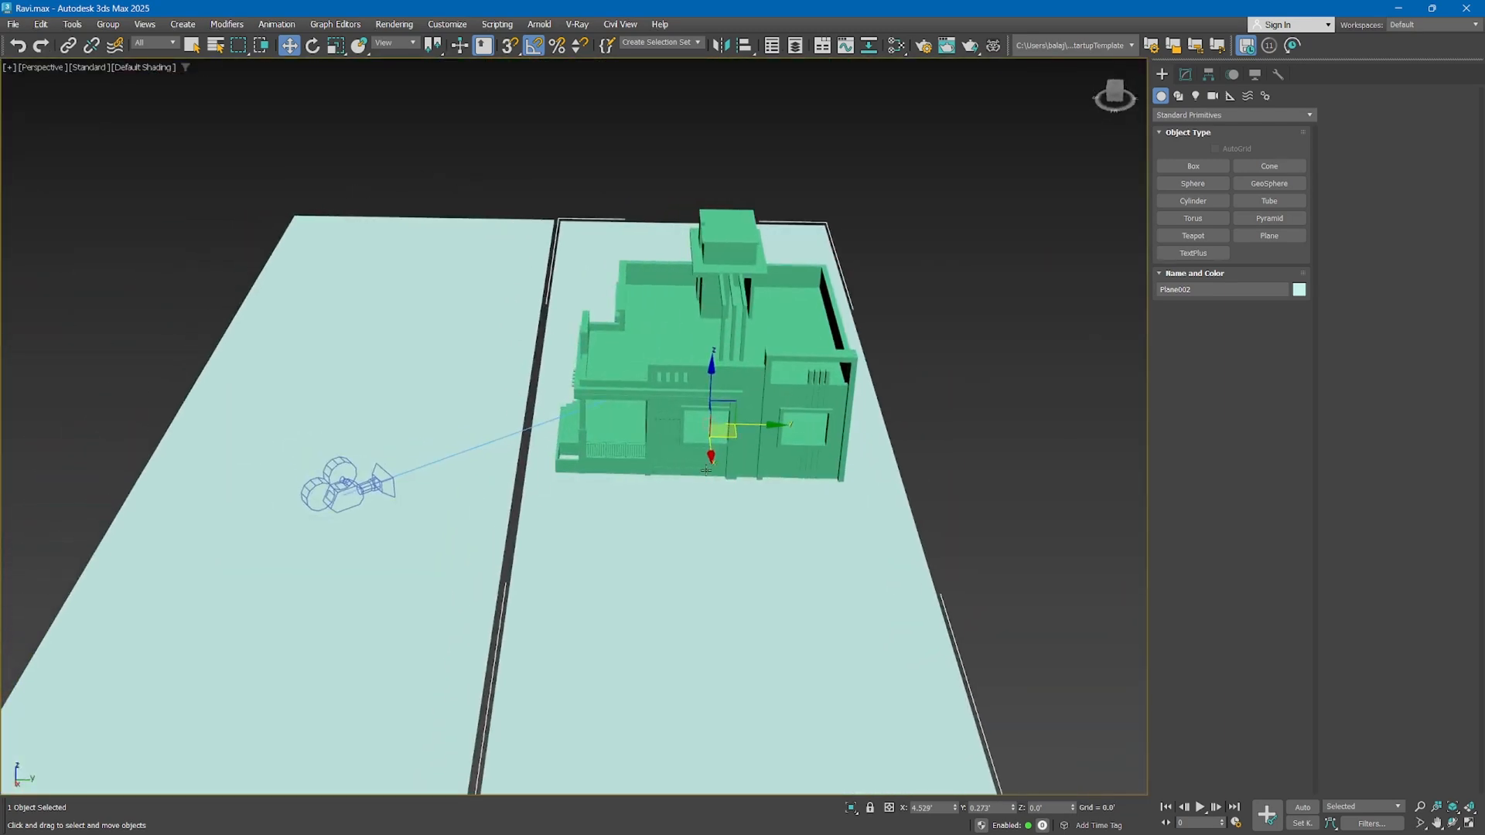
pyautogui.click(1185, 74)
pyautogui.moveTo(750, 433); pyautogui.dragTo(774, 426, button='middle')
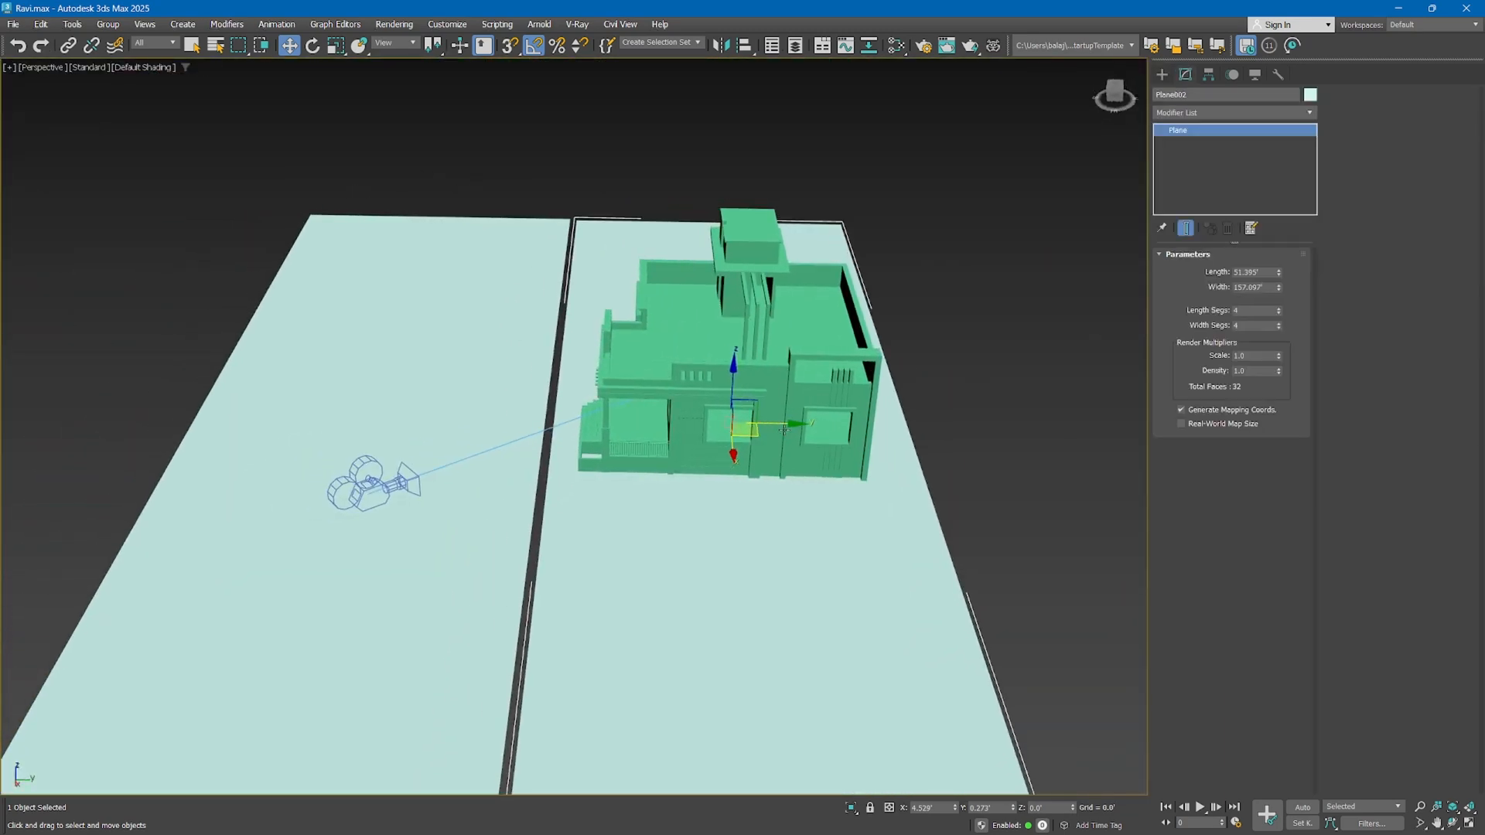
pyautogui.press('r')
pyautogui.moveTo(783, 430); pyautogui.dragTo(765, 497)
pyautogui.moveTo(765, 497); pyautogui.dragTo(759, 410, button='middle')
pyautogui.scroll(-3, 758, 411)
# Move the enlarged plane along Y with vertex snapping until its front edge meets the original ground plane
pyautogui.press('w')
pyautogui.press('s')
pyautogui.press('s')
pyautogui.moveTo(775, 363); pyautogui.dragTo(878, 369)
pyautogui.press('s')
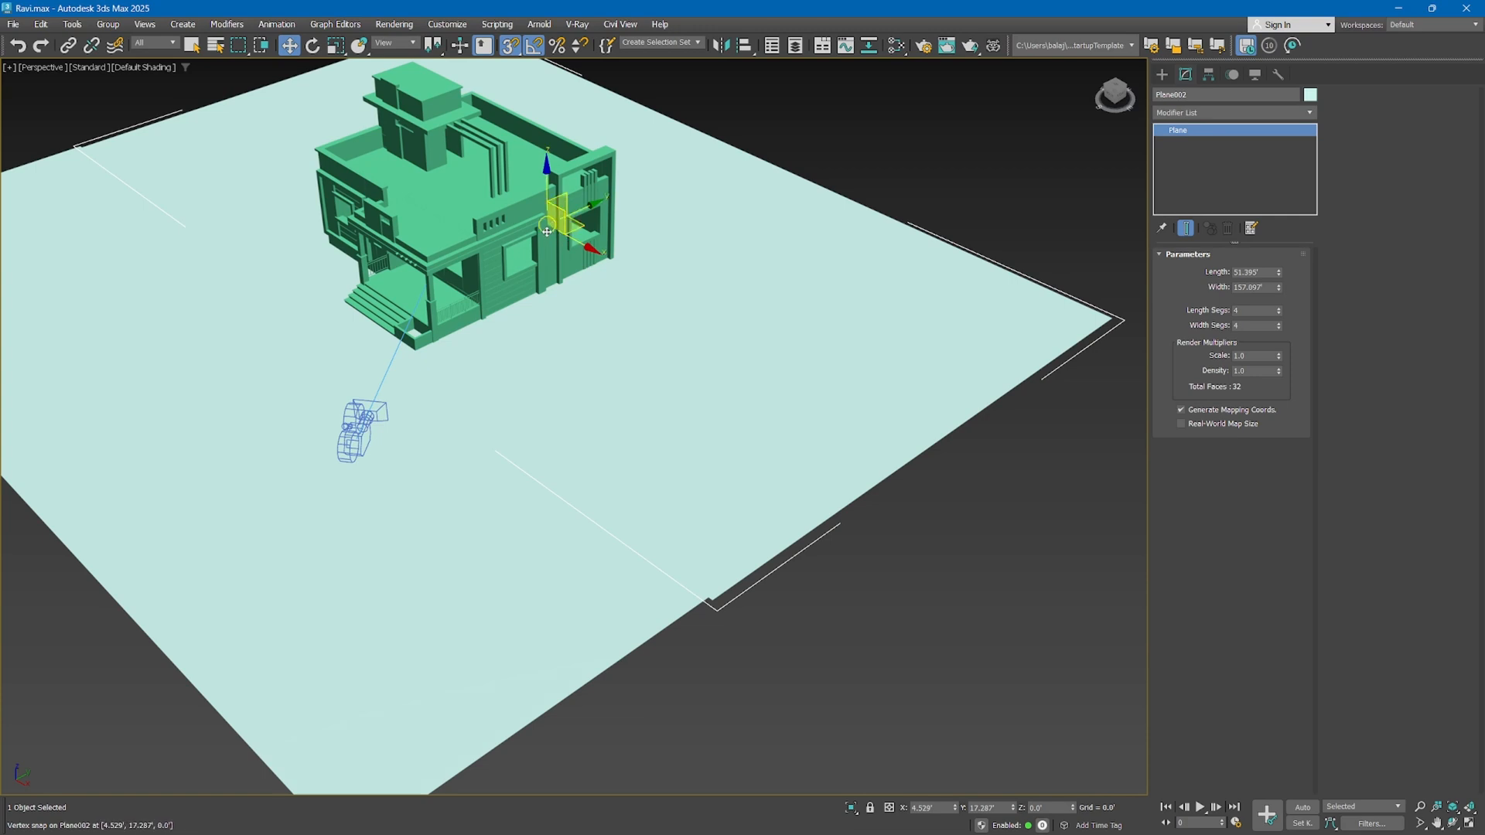
# Enable axis constraints for snapping and align the enlarged plane's side edges with the original plane along X
pyautogui.rightClick(534, 45)
pyautogui.click(672, 331)
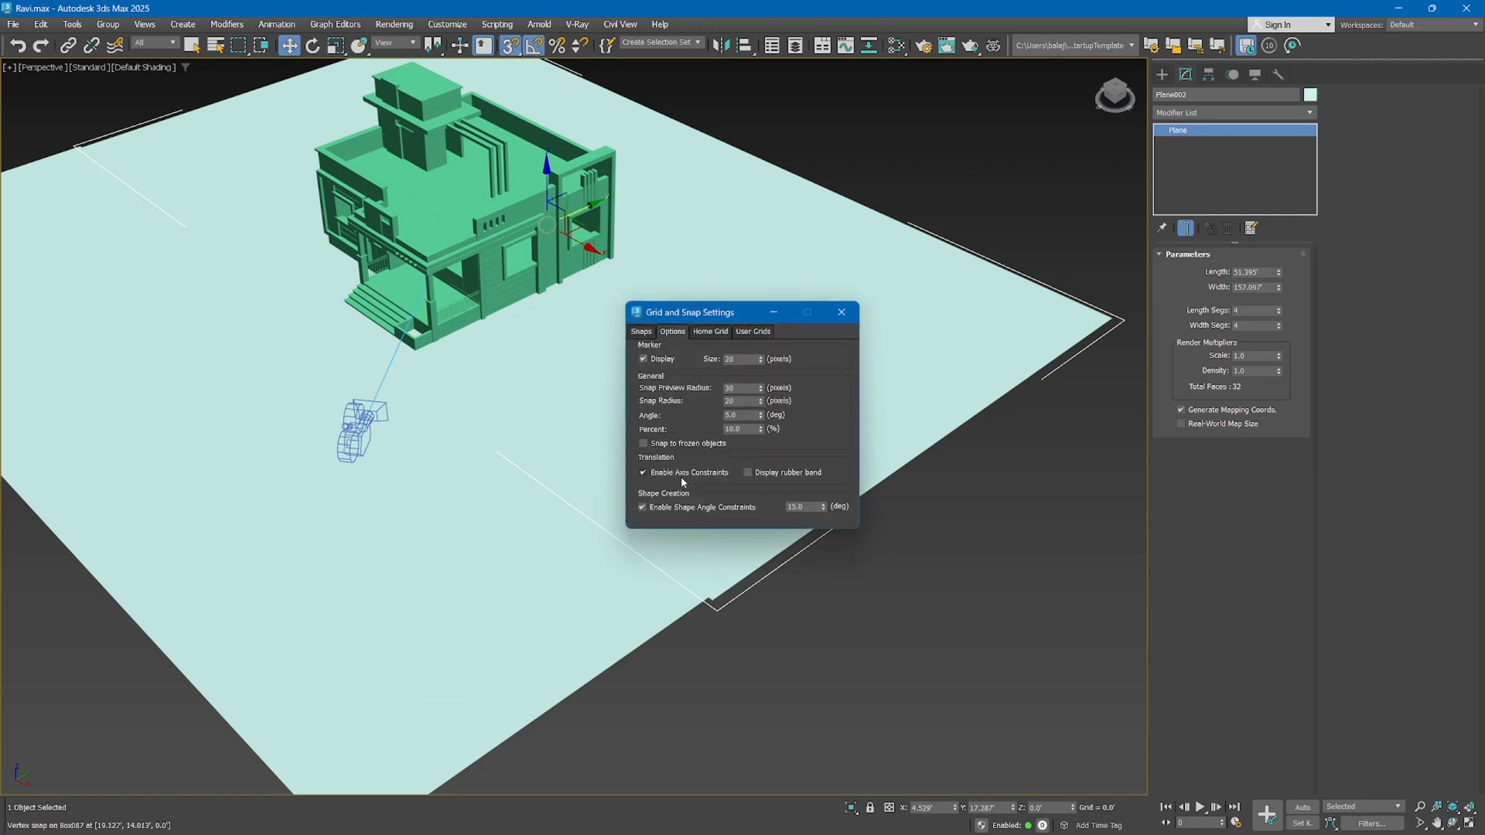
pyautogui.click(643, 472)
pyautogui.click(842, 311)
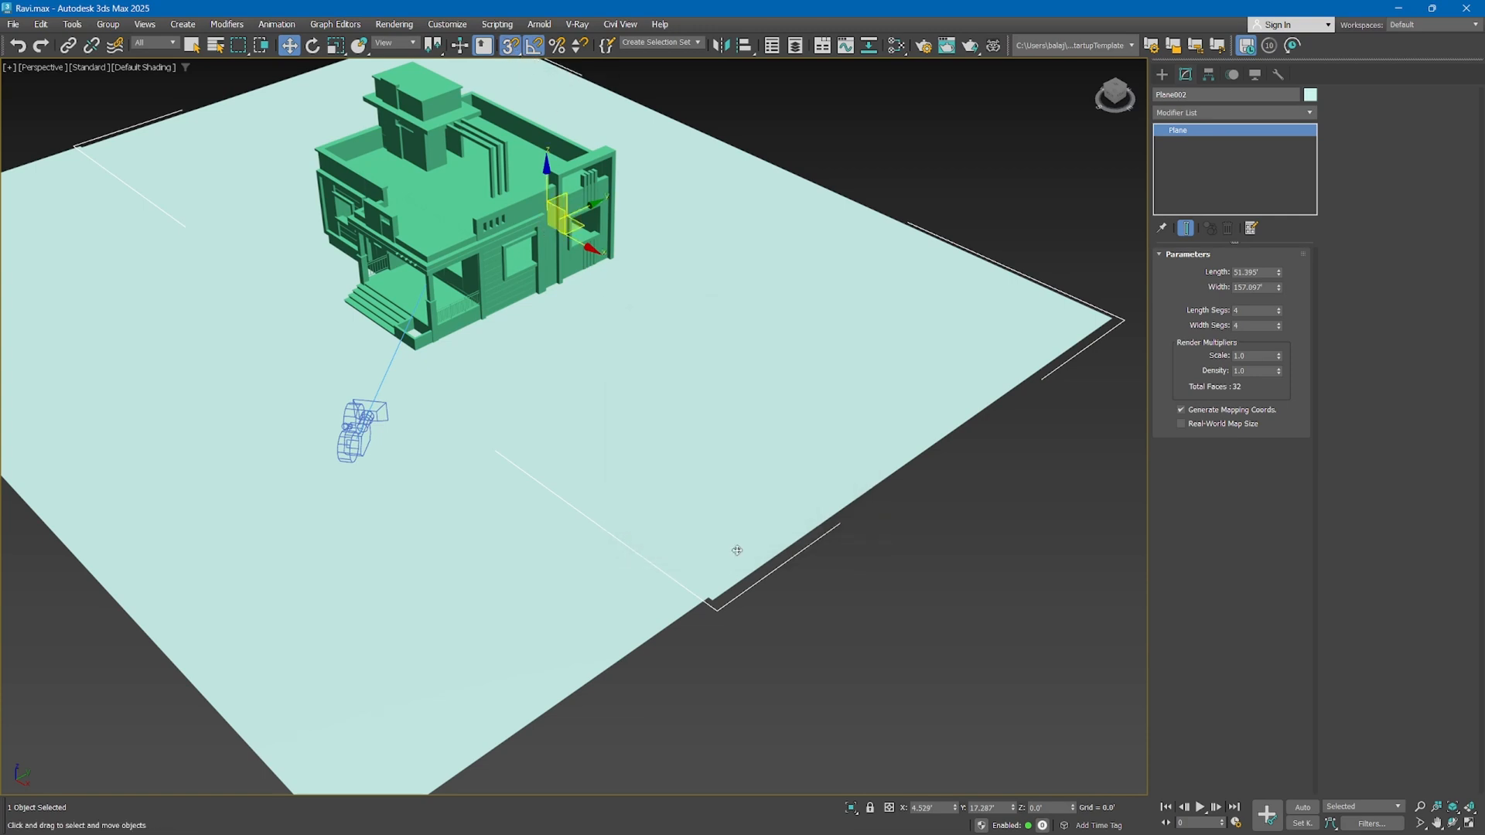
pyautogui.moveTo(696, 524); pyautogui.dragTo(703, 545, button='middle')
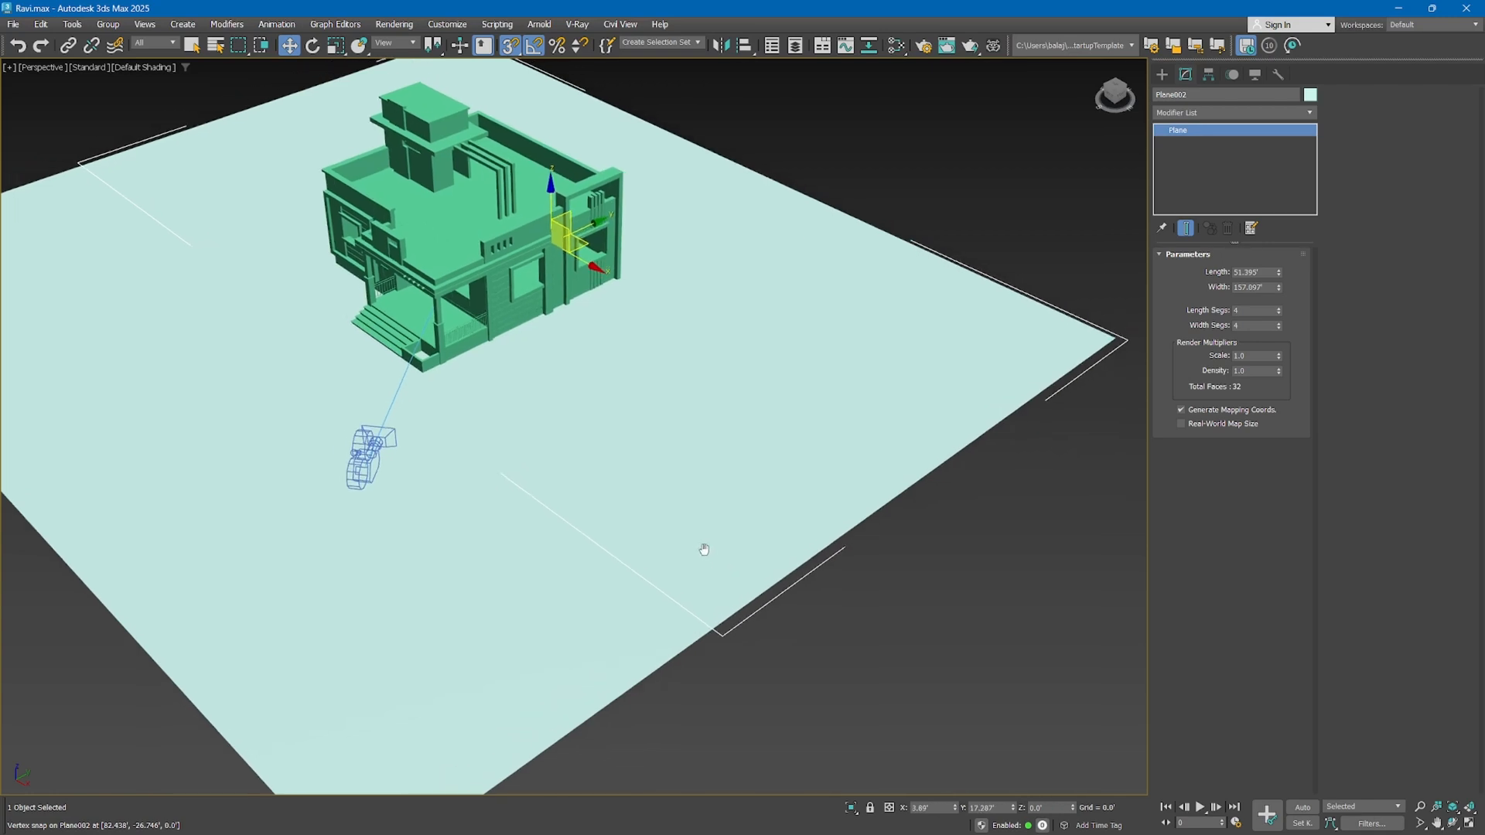
# Show edged faces in the perspective view, clear the selection and return to the three-view layout
pyautogui.press('F4')
pyautogui.moveTo(792, 656); pyautogui.dragTo(605, 543)
pyautogui.press('q')
pyautogui.moveTo(692, 469); pyautogui.dragTo(717, 522, button='middle')
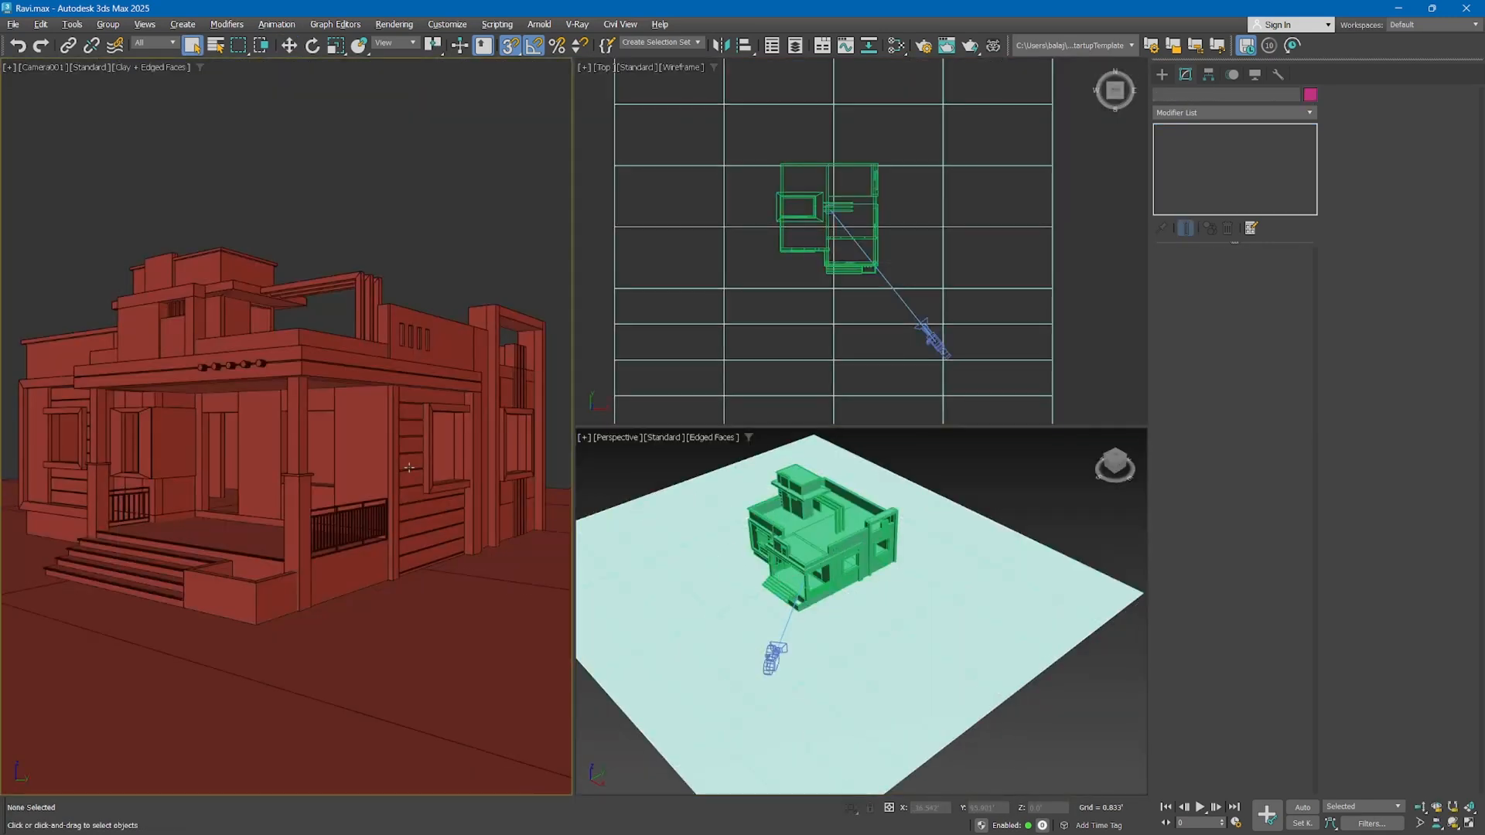
# Shift the camera view sideways to fine-tune the house's framing, leaving the ground planes unselected
pyautogui.moveTo(463, 433); pyautogui.dragTo(443, 461, button='middle')
pyautogui.click(377, 637)
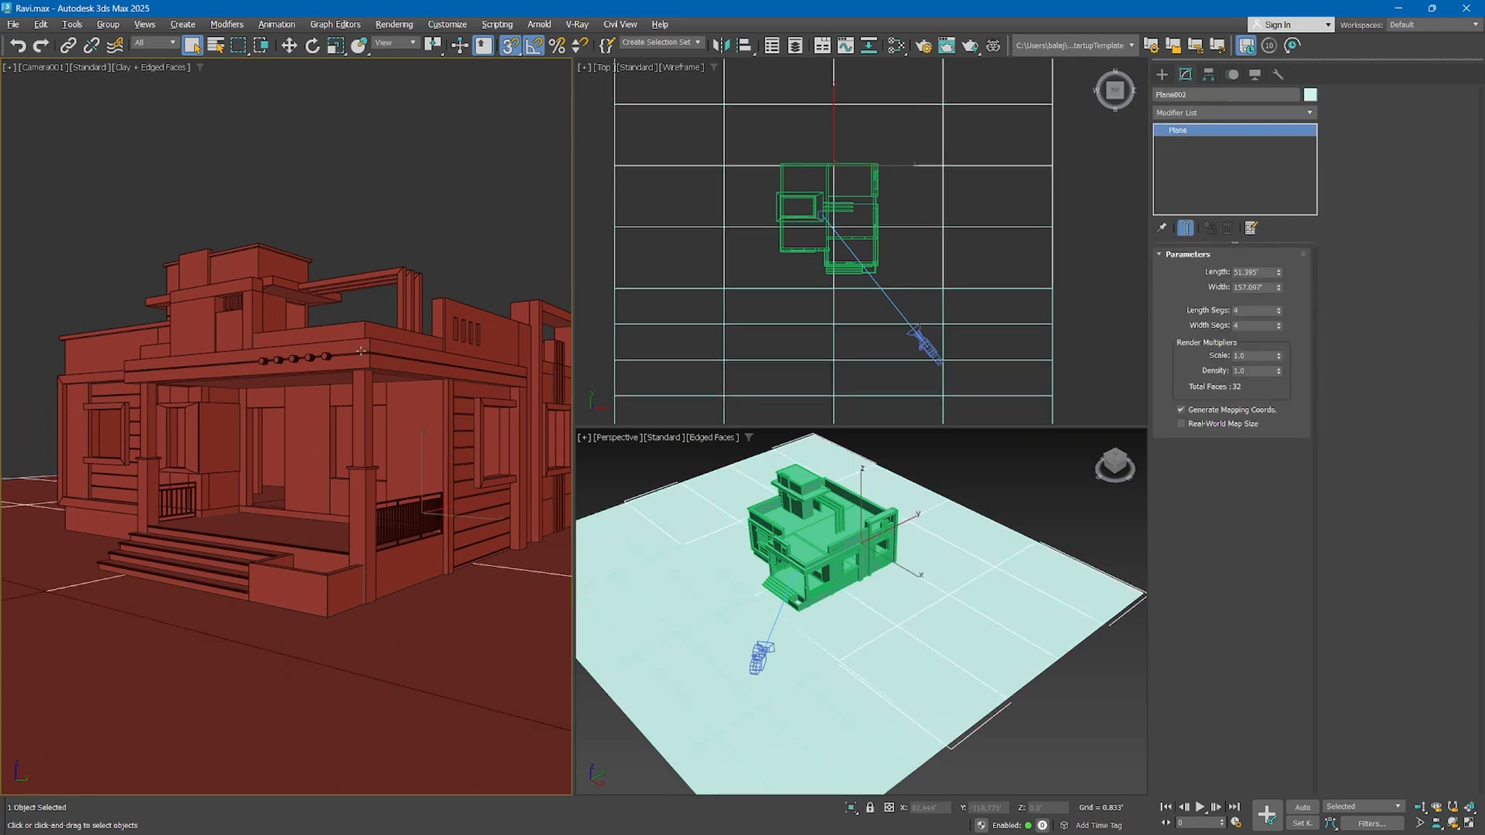
pyautogui.moveTo(360, 351); pyautogui.dragTo(321, 356, button='middle')
pyautogui.click(431, 248)
pyautogui.click(193, 736)
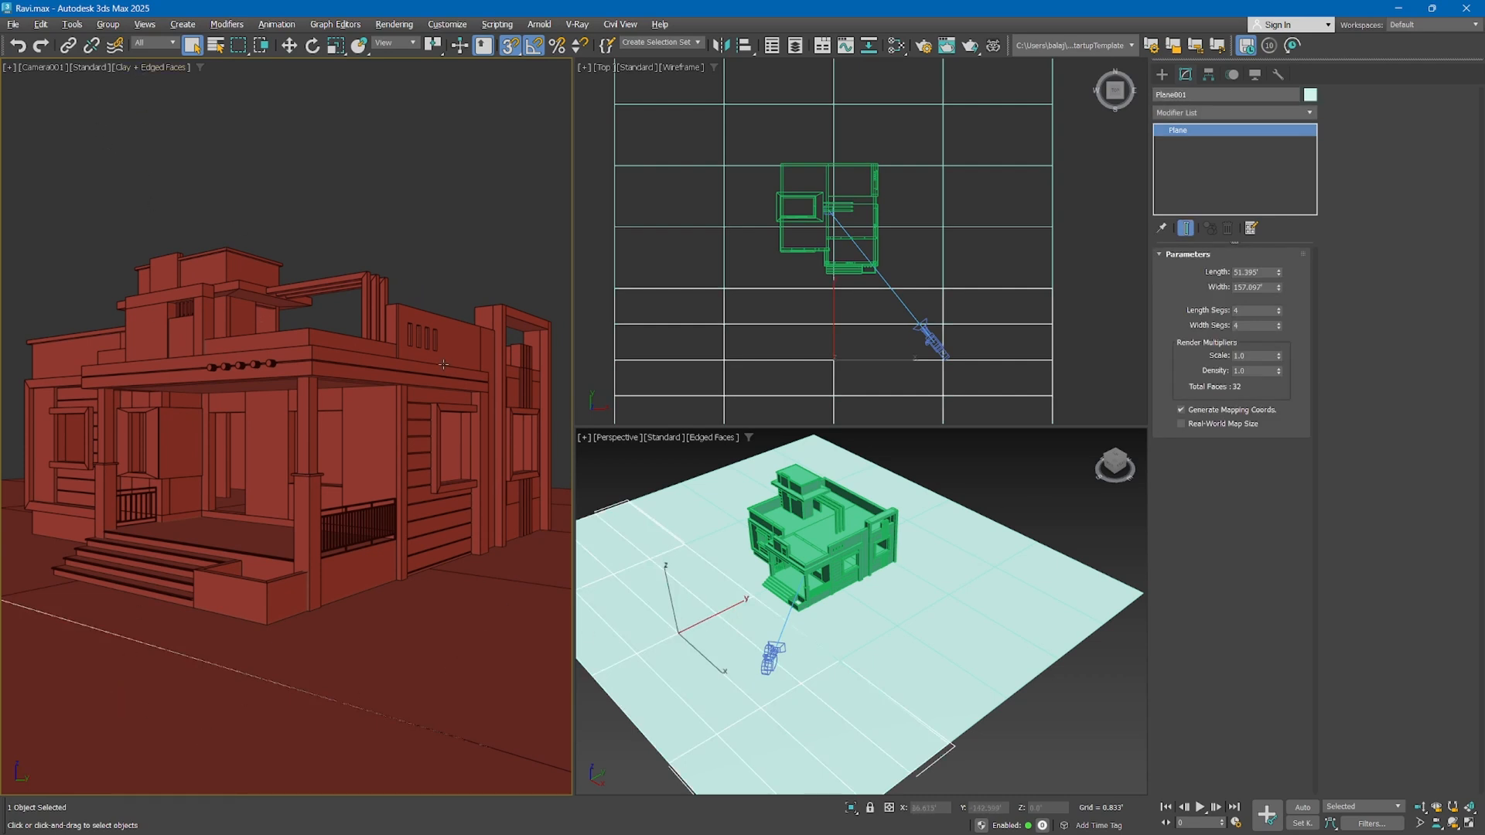
pyautogui.click(466, 248)
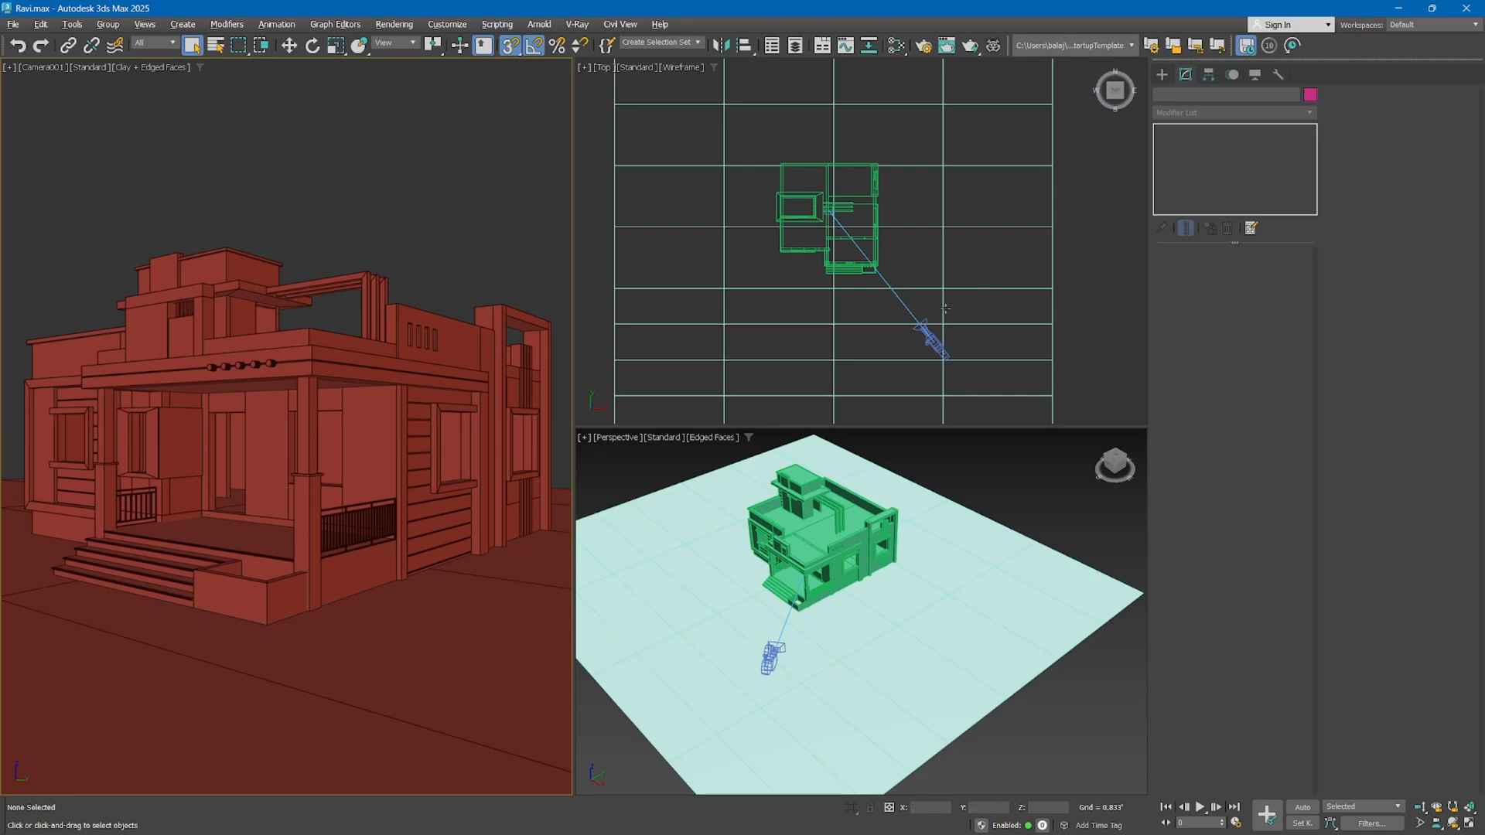
# Select the house together with both ground planes in the top view
pyautogui.click(956, 246)
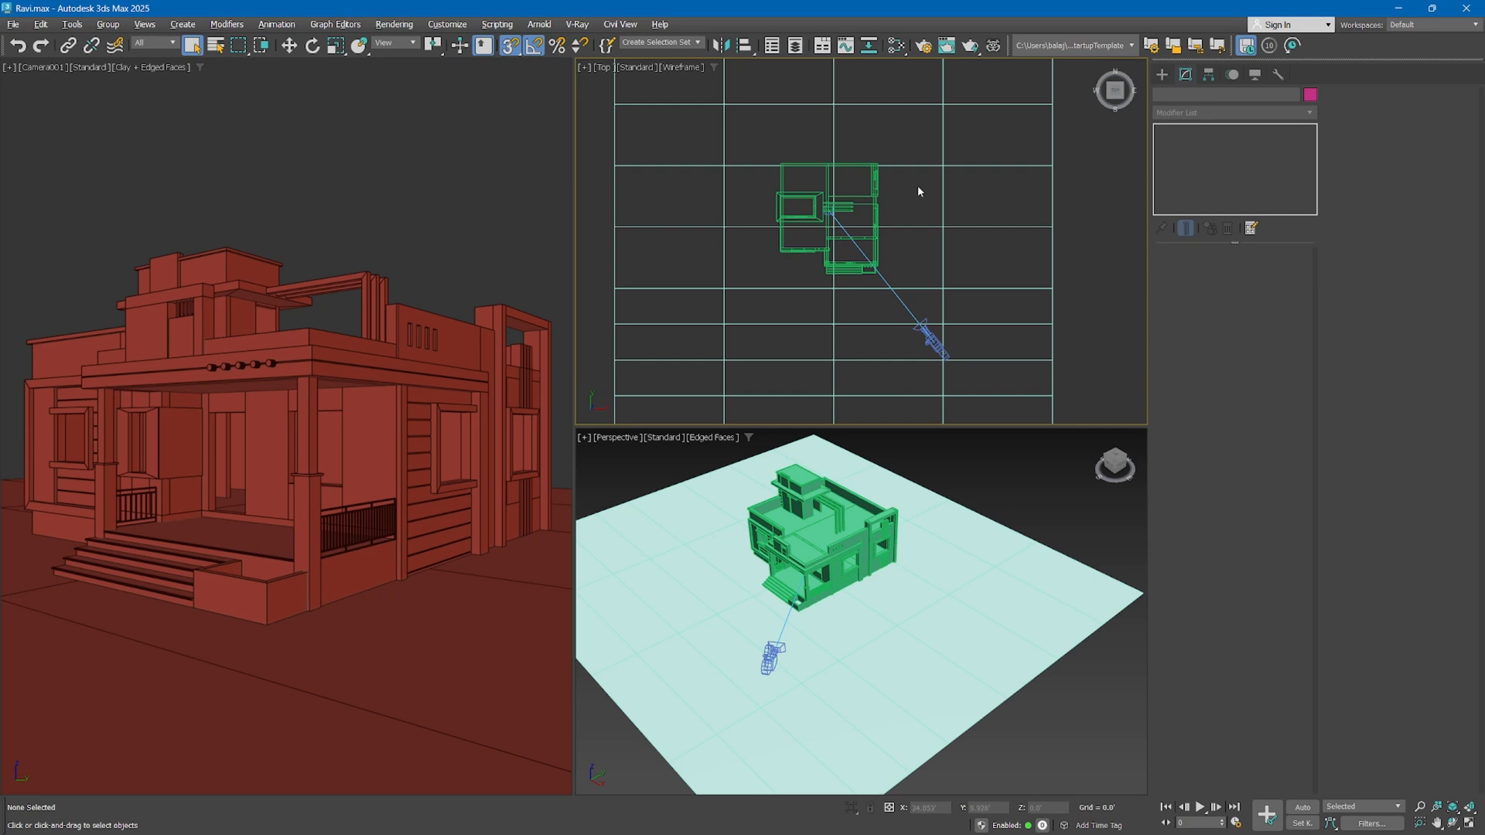
pyautogui.moveTo(911, 179); pyautogui.dragTo(697, 104)
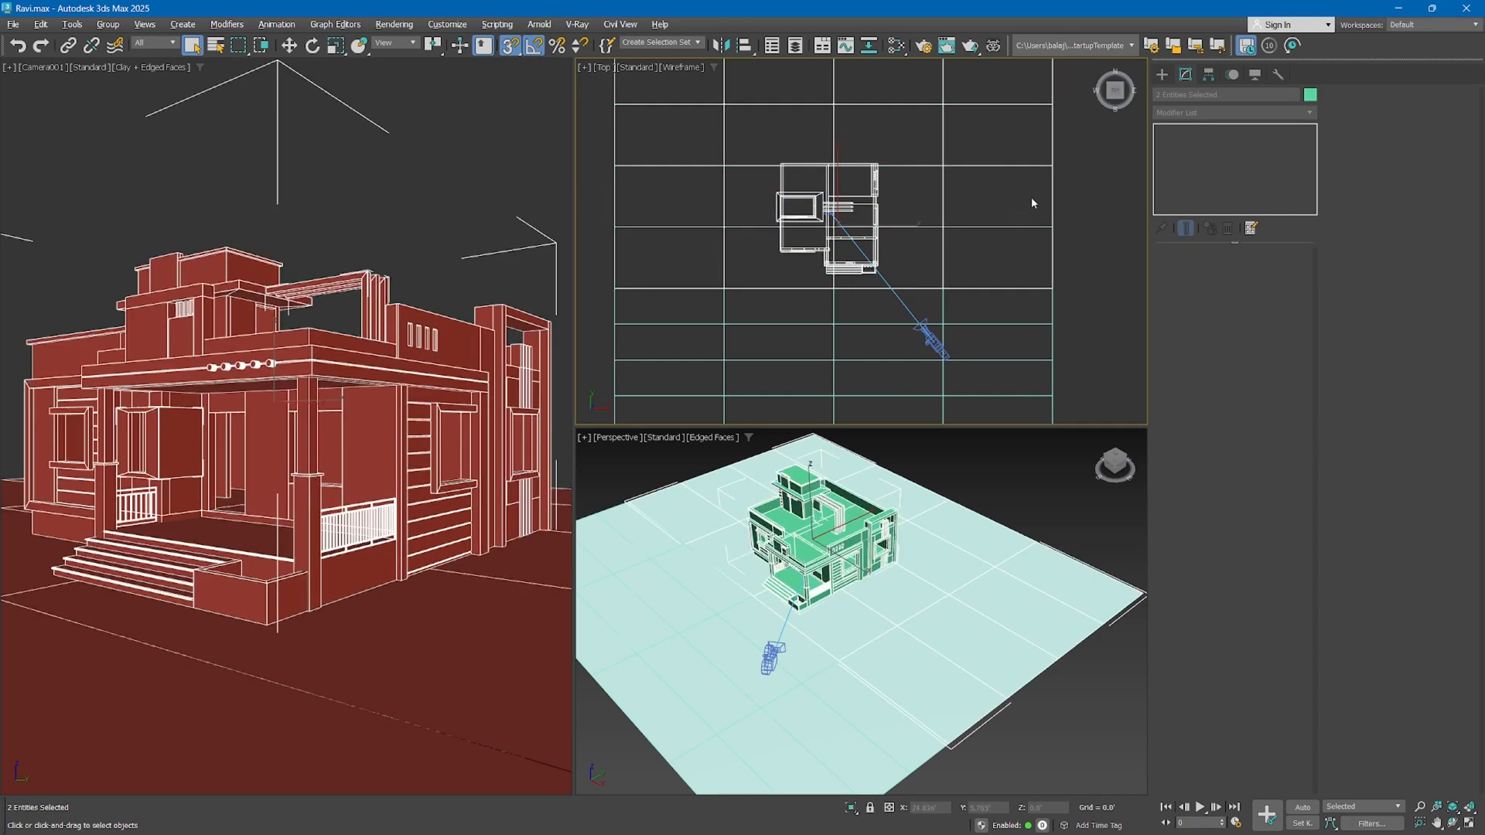
pyautogui.keyDown('ctrl'); pyautogui.moveTo(1026, 185); pyautogui.dragTo(976, 300); pyautogui.keyUp('ctrl')
pyautogui.rightClick(914, 221)
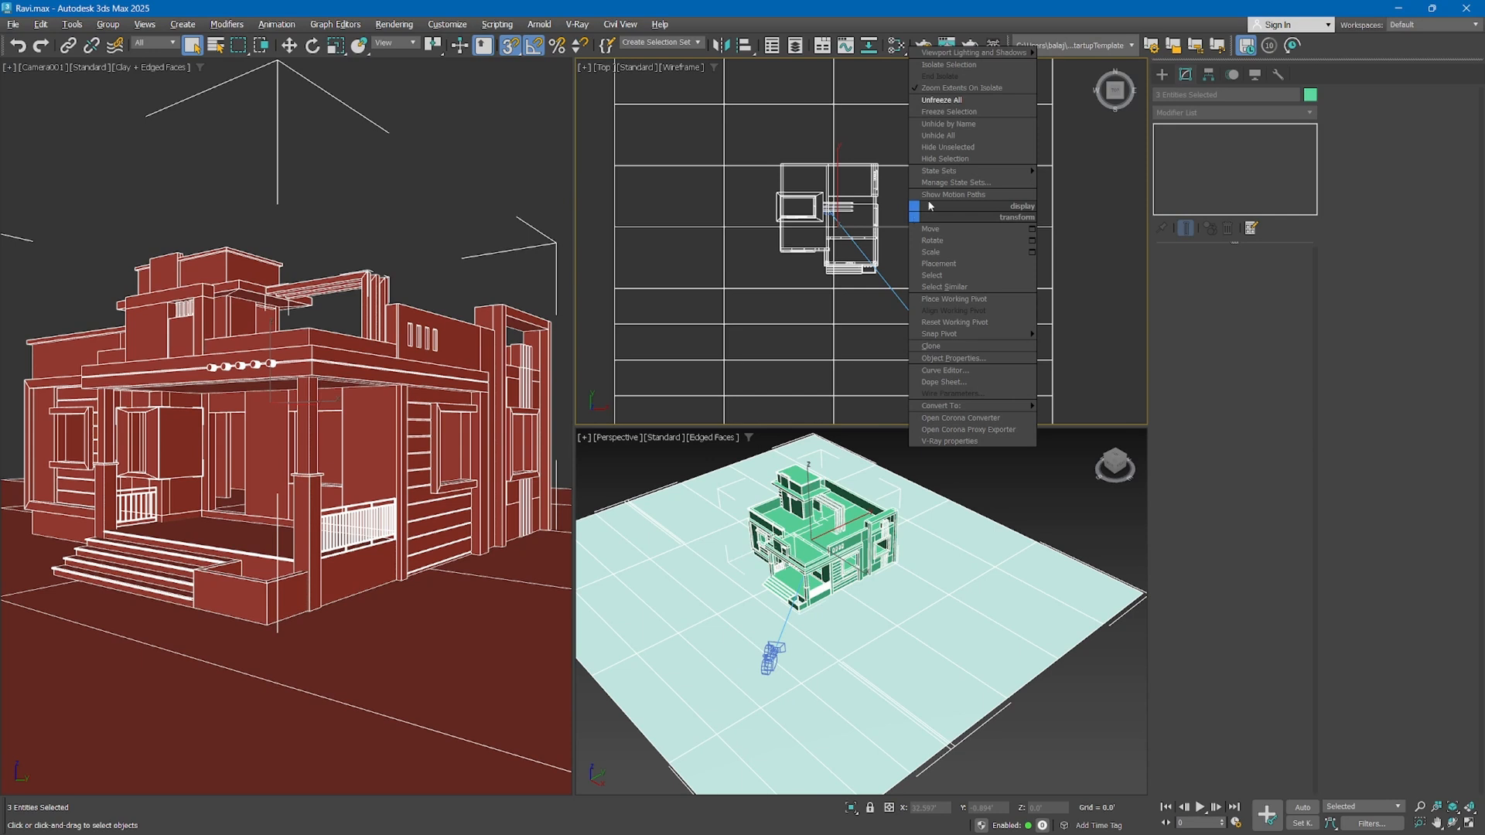
pyautogui.middleClick(802, 261)
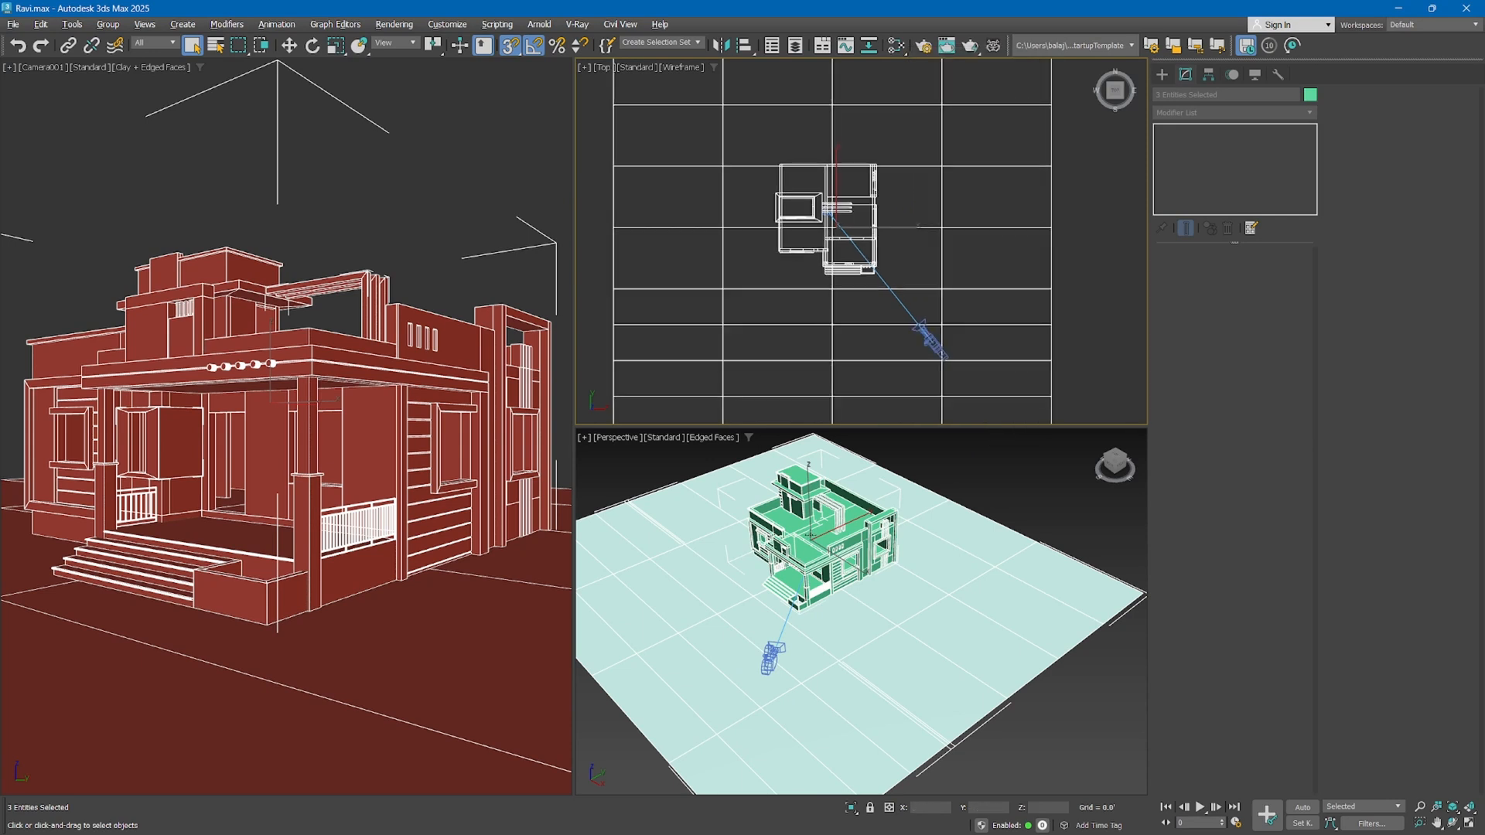
pyautogui.scroll(8, 876, 262)
pyautogui.scroll(-10, 875, 261)
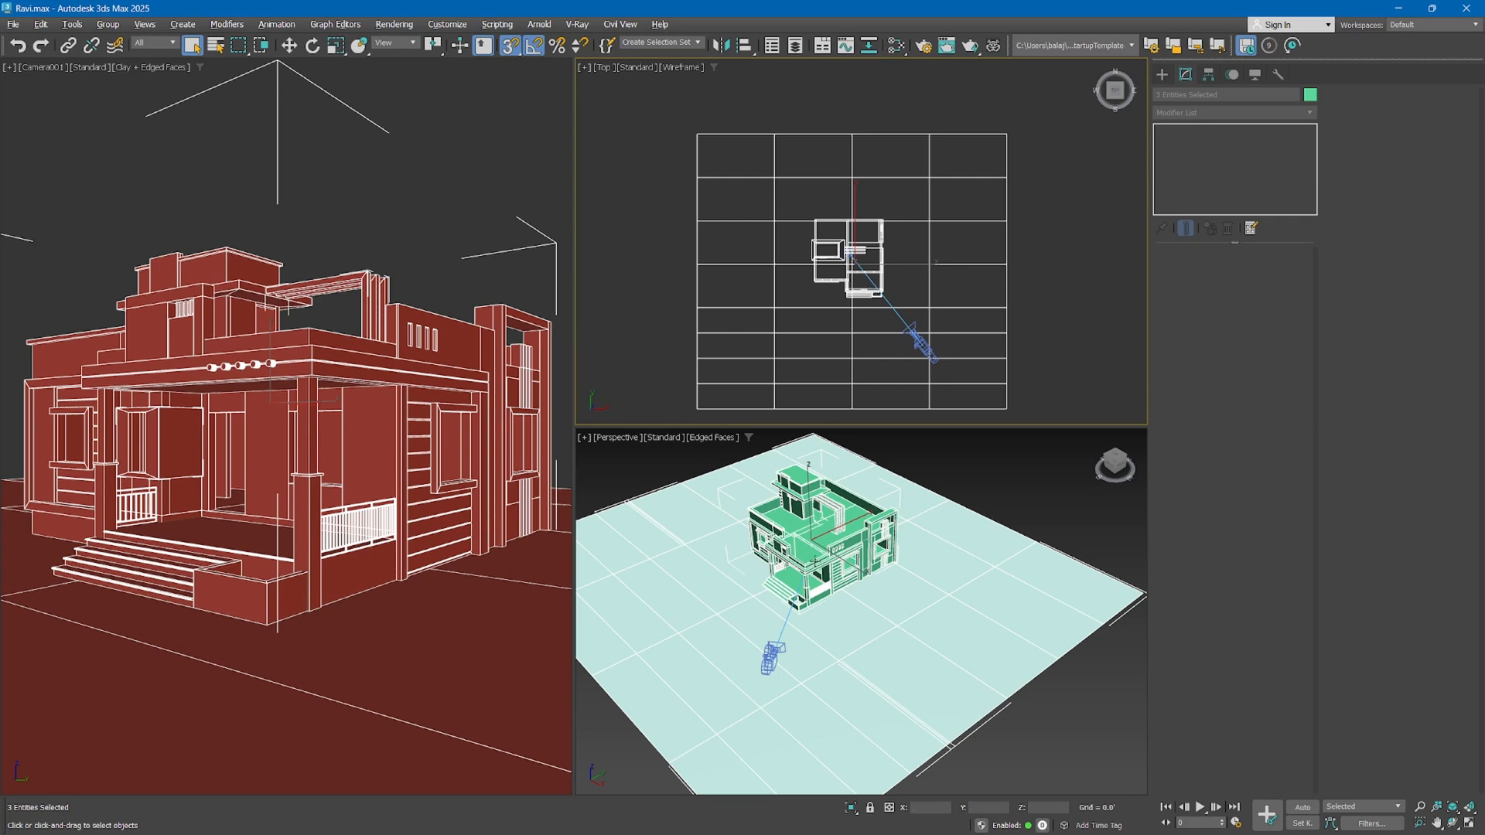
# Try moving the selected house and ground planes sideways in the full-size perspective view, and undo the move
pyautogui.middleClick(641, 606)
pyautogui.hotkey('alt', 'w')
pyautogui.keyDown('alt'); pyautogui.moveTo(414, 373); pyautogui.dragTo(524, 395, button='middle'); pyautogui.keyUp('alt')
pyautogui.scroll(-5, 523, 394)
pyautogui.press('w')
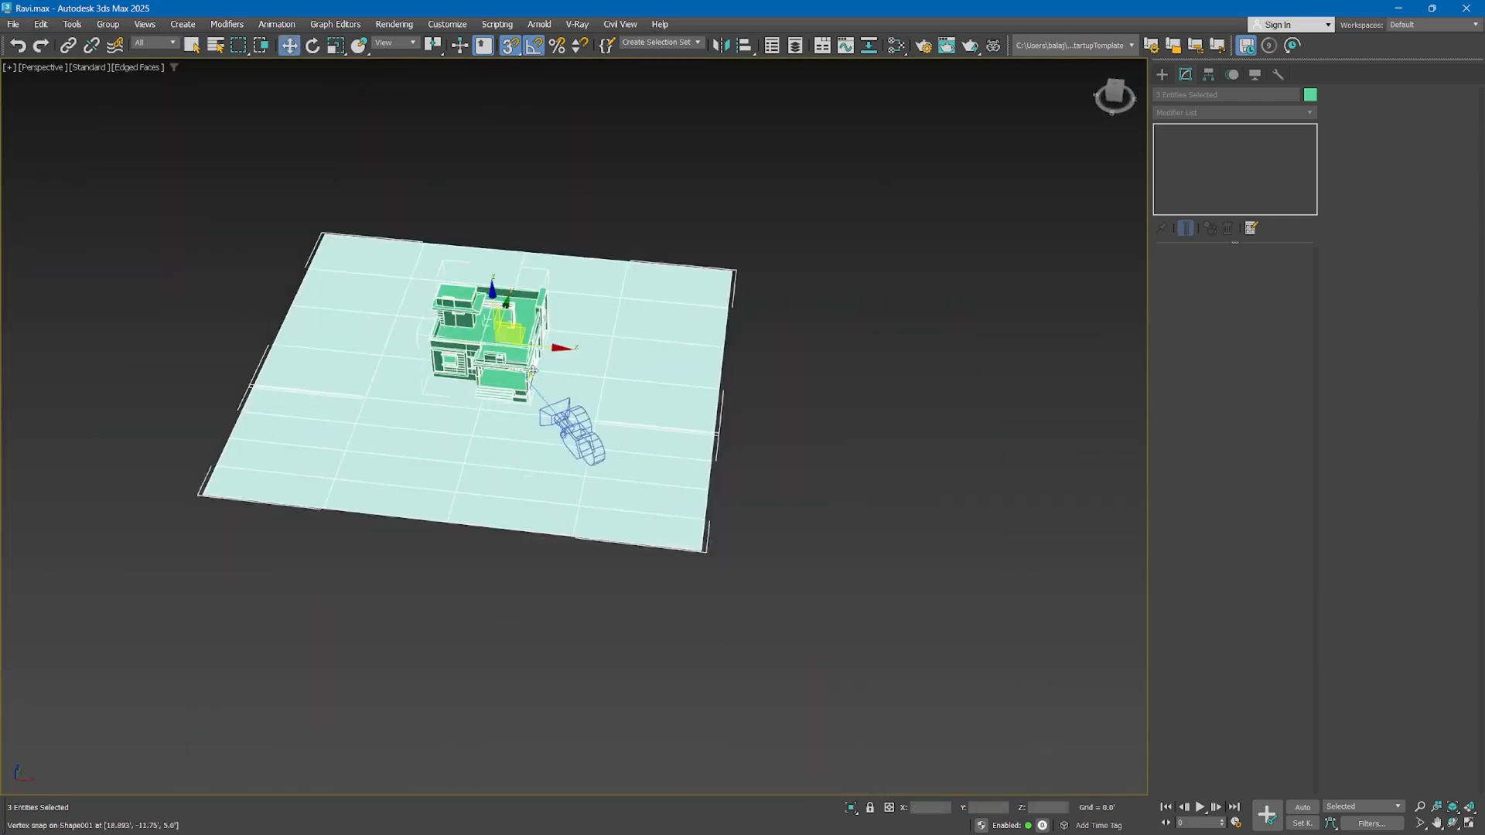
pyautogui.moveTo(516, 349); pyautogui.dragTo(254, 338)
pyautogui.hotkey('ctrl', 'z')
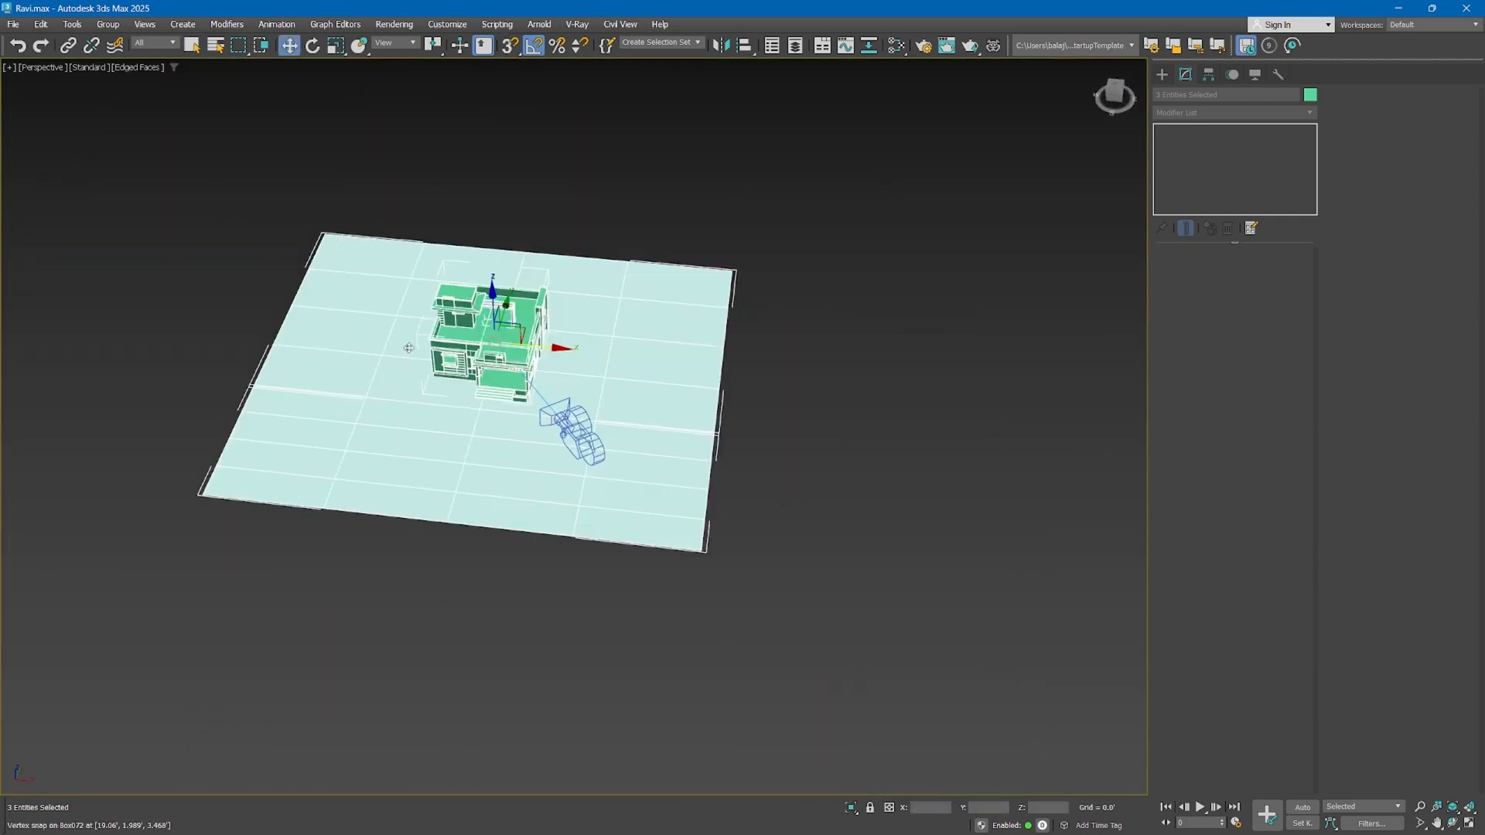
# Freeze the selected house and ground planes, and test region selection over them in the perspective view
pyautogui.rightClick(485, 356)
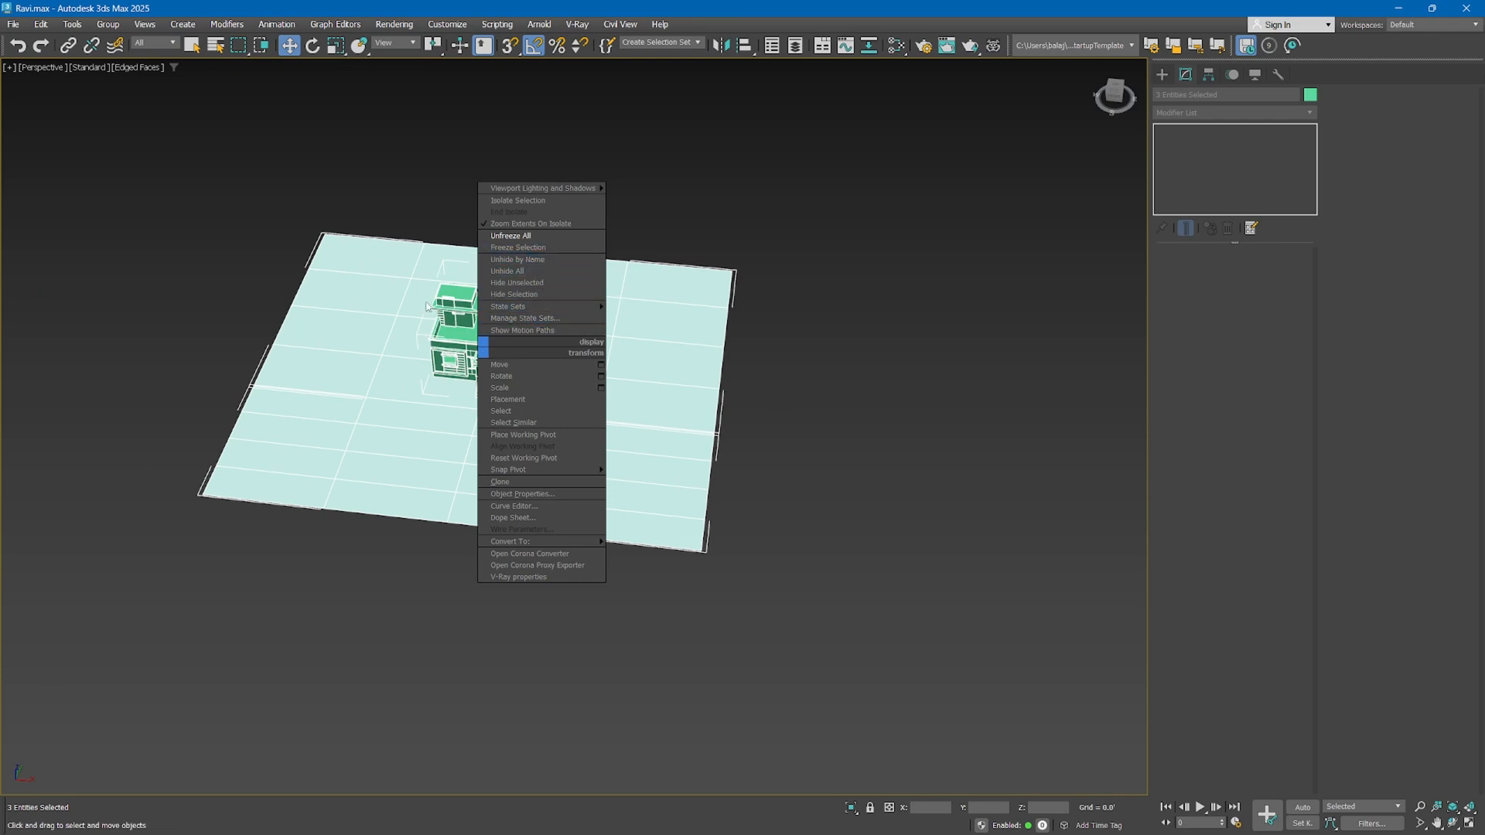
pyautogui.click(494, 248)
pyautogui.moveTo(512, 232); pyautogui.dragTo(334, 467)
pyautogui.moveTo(681, 209); pyautogui.dragTo(689, 492)
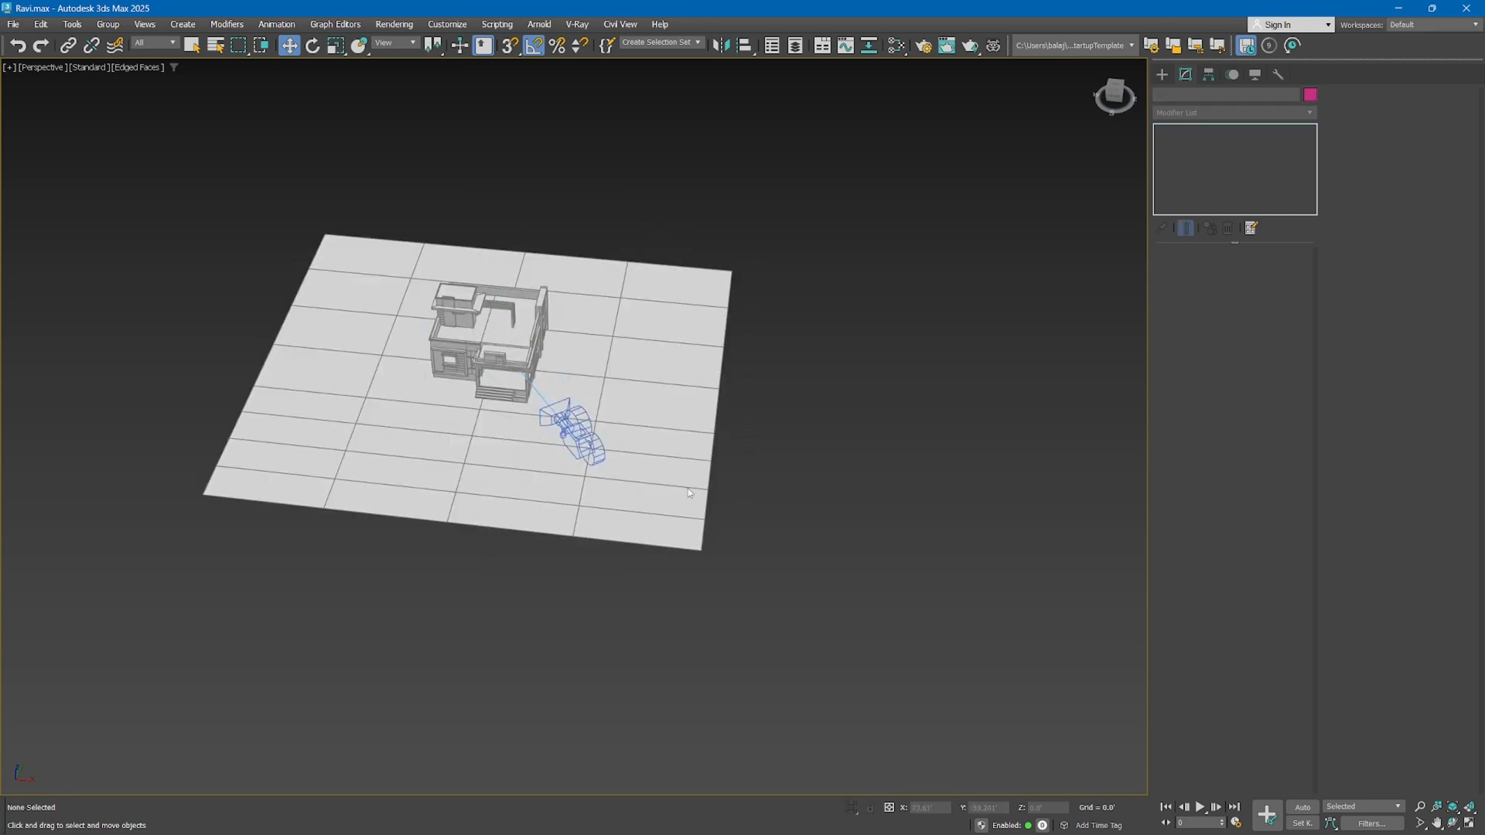
pyautogui.keyDown('alt'); pyautogui.moveTo(484, 388); pyautogui.dragTo(462, 371, button='middle'); pyautogui.keyUp('alt')
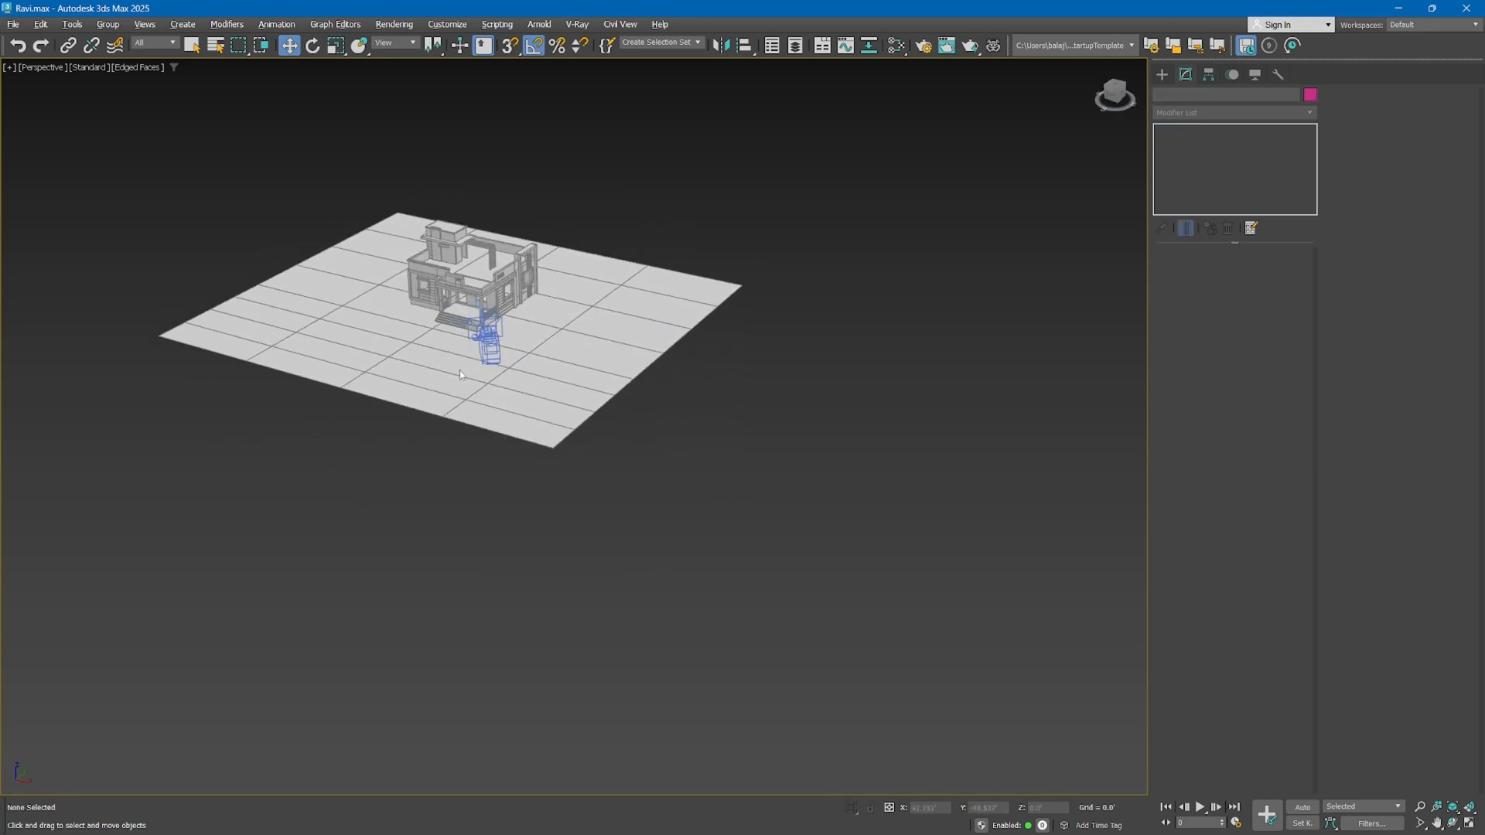
pyautogui.hotkey('alt', 'w')
pyautogui.scroll(8, 784, 560)
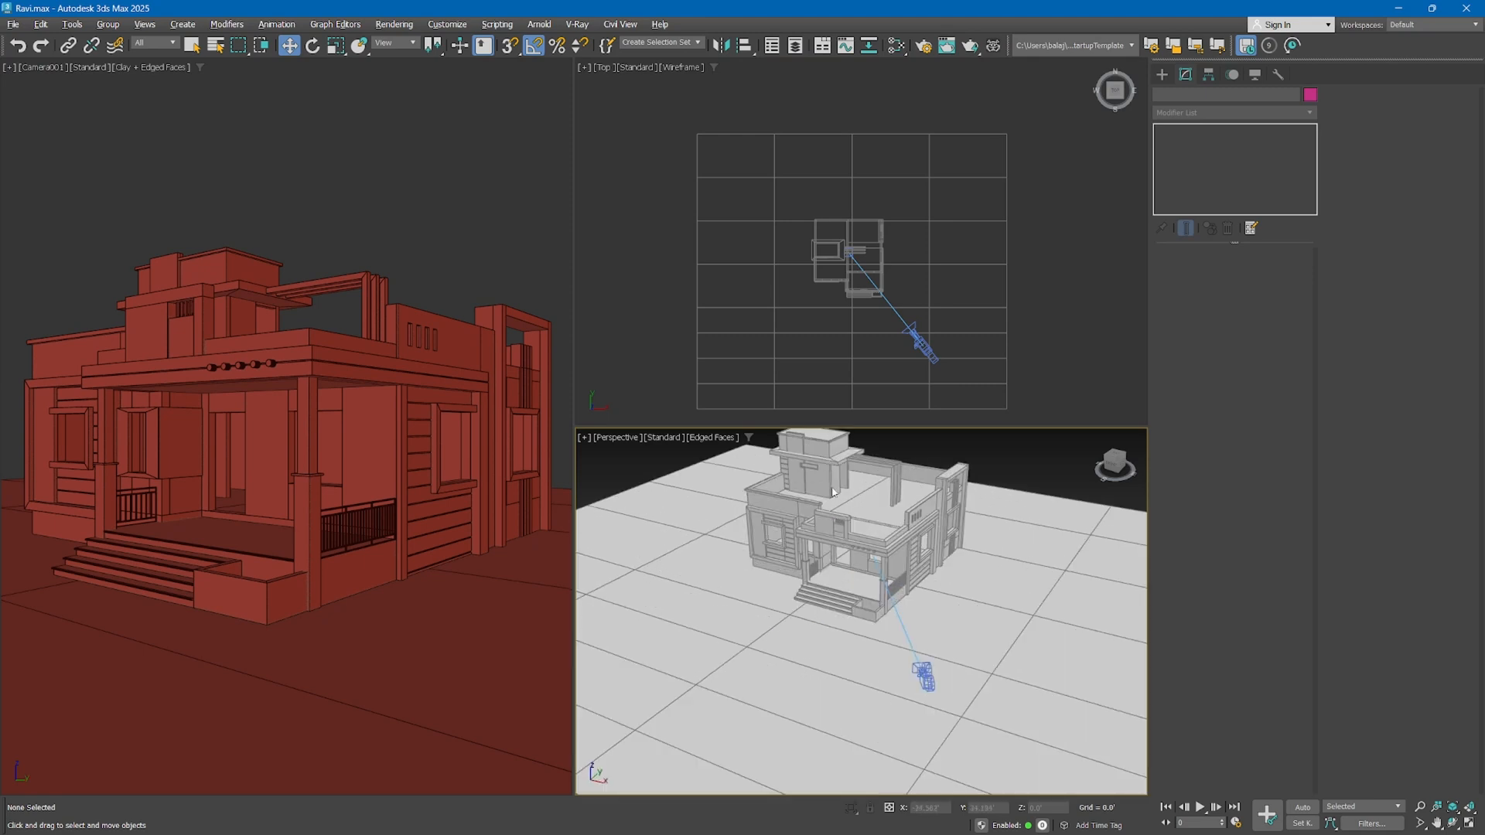
pyautogui.scroll(2, 824, 496)
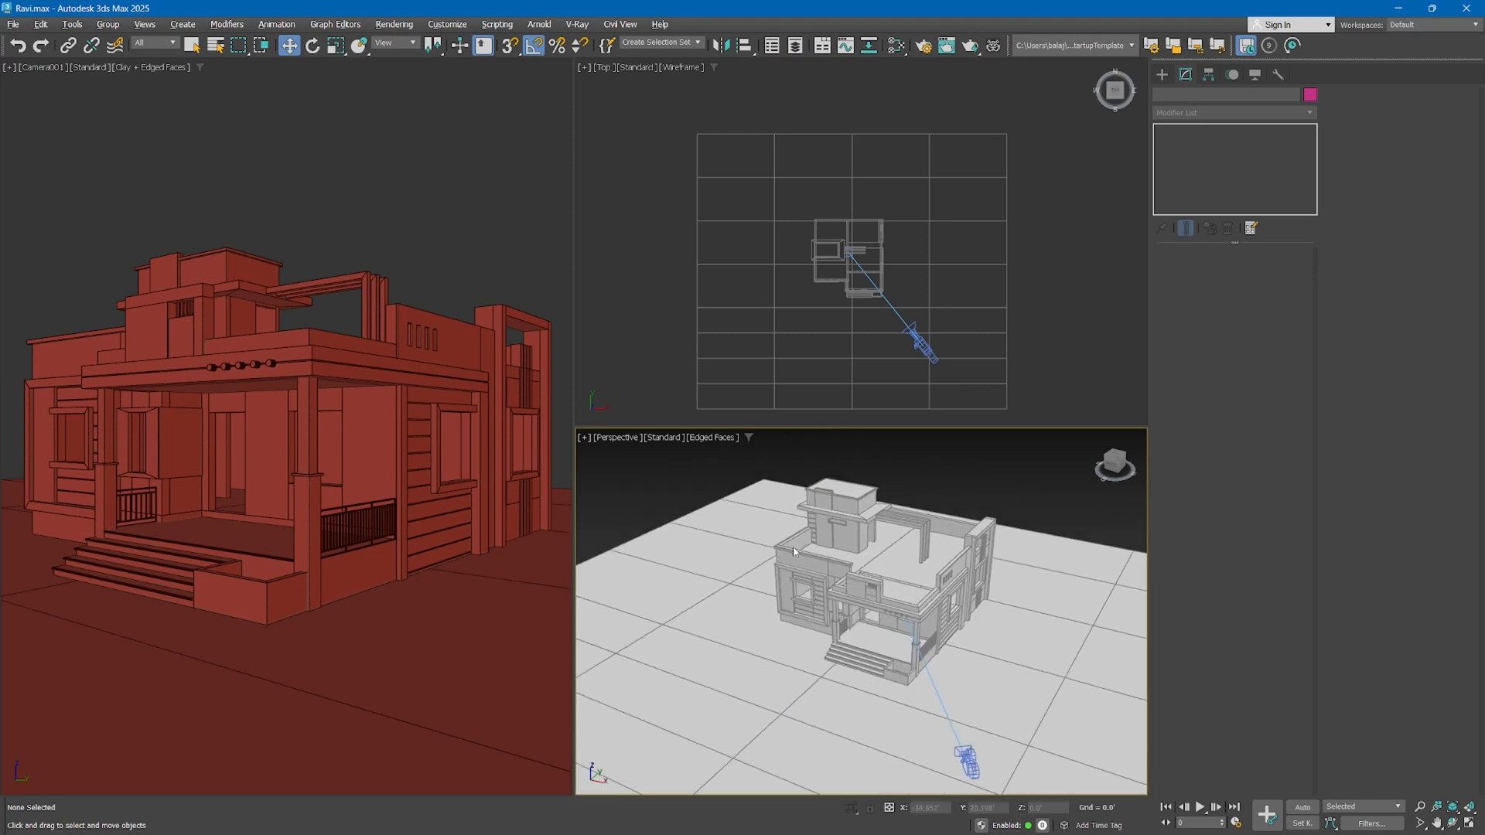
# Unfreeze everything and refreeze the house and both ground planes through their object properties with Show Frozen in Gray disabled
pyautogui.rightClick(801, 542)
pyautogui.click(832, 443)
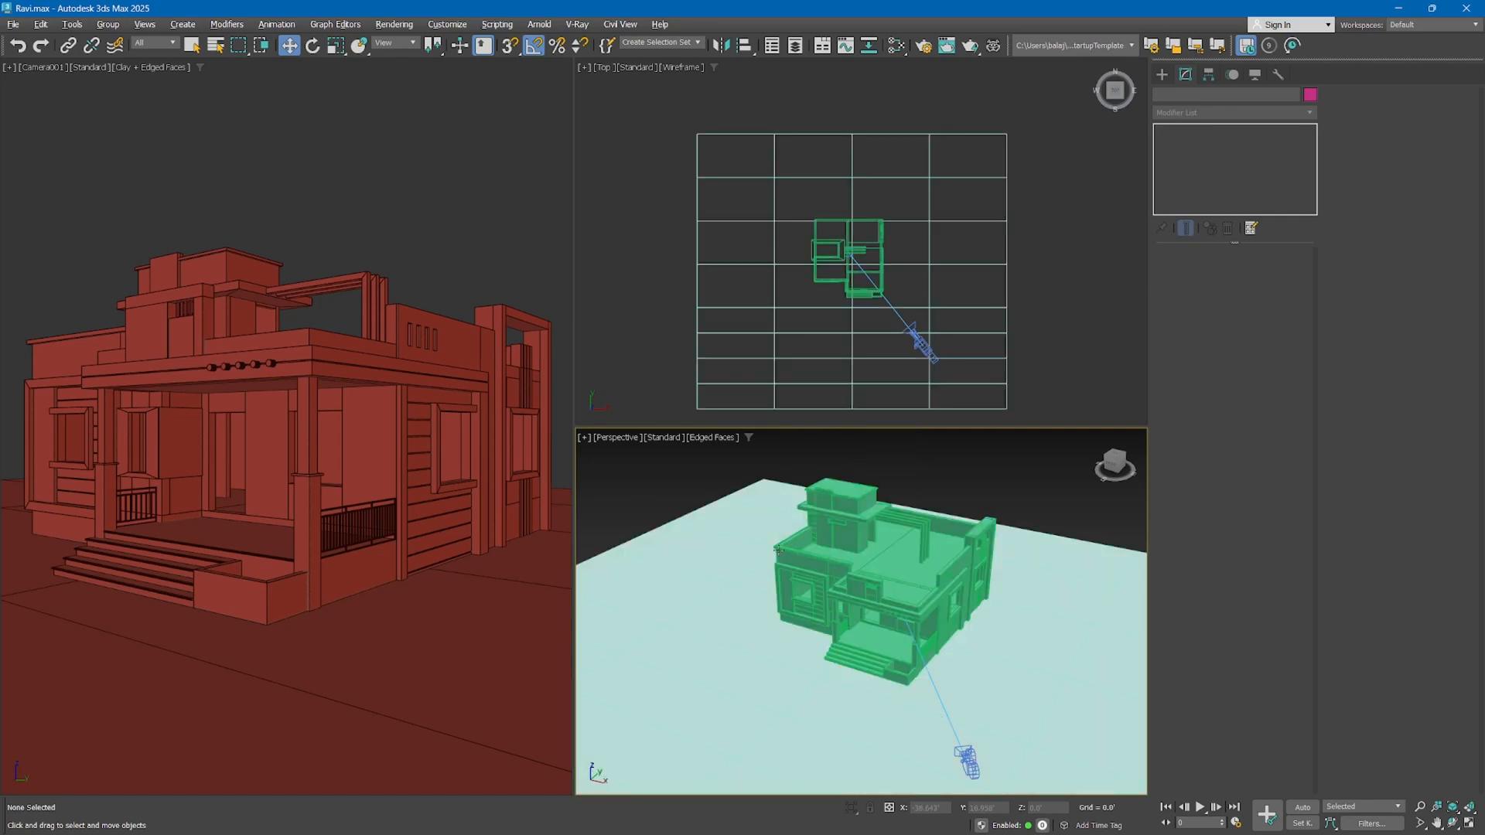
pyautogui.moveTo(827, 457); pyautogui.dragTo(694, 746)
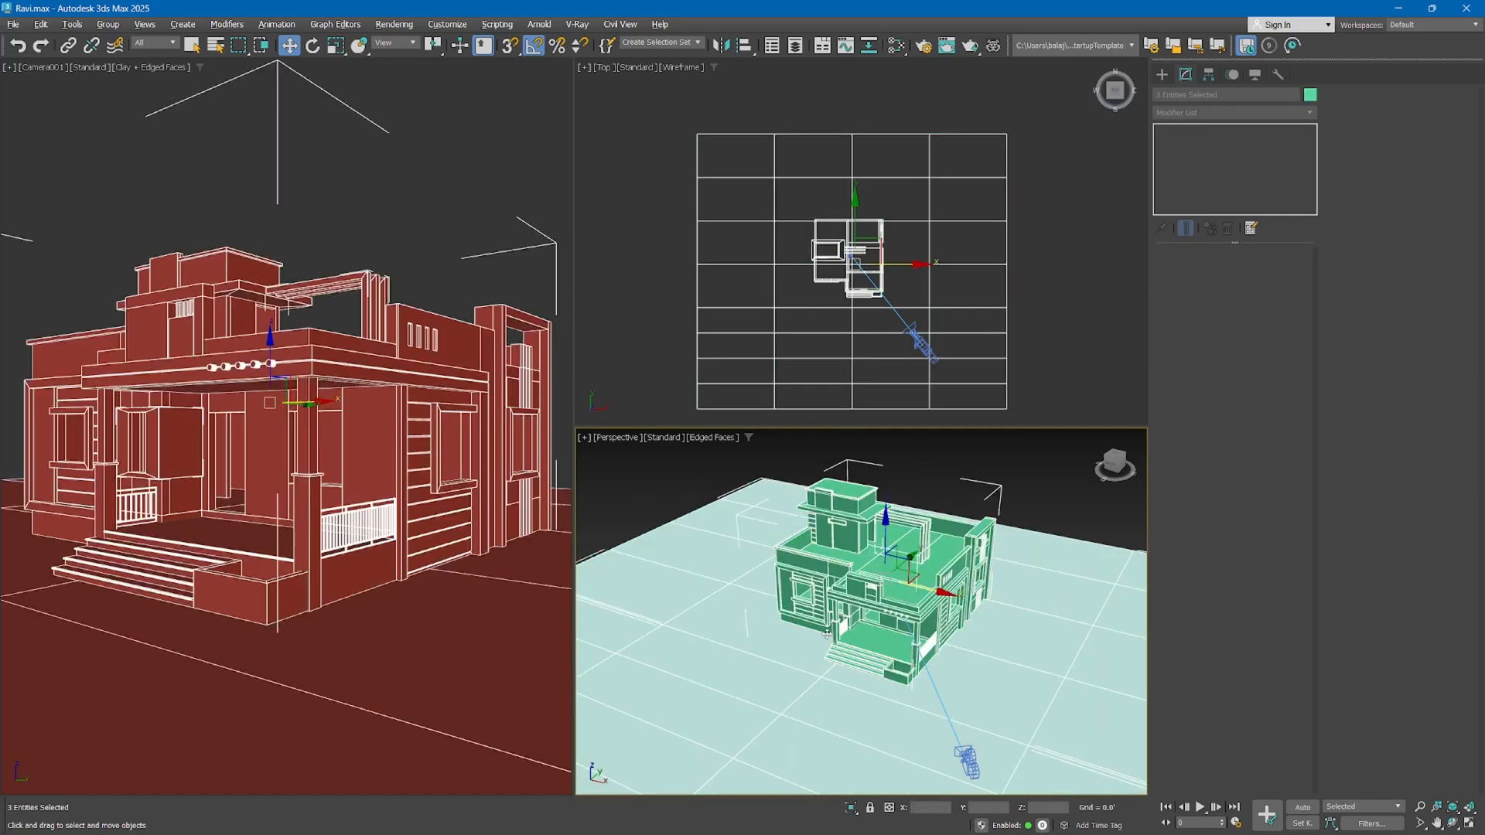
pyautogui.rightClick(804, 576)
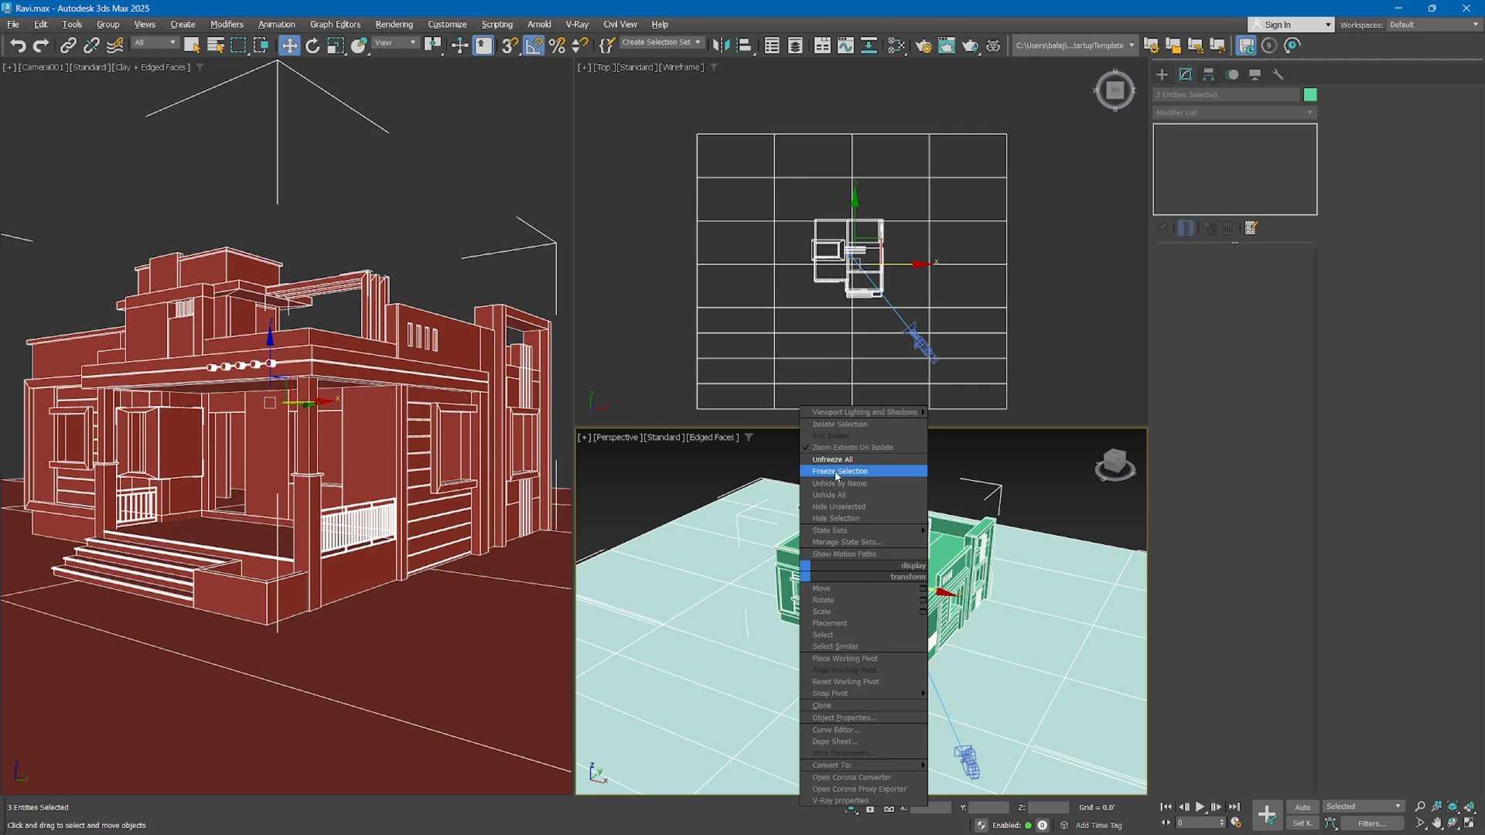
pyautogui.click(856, 719)
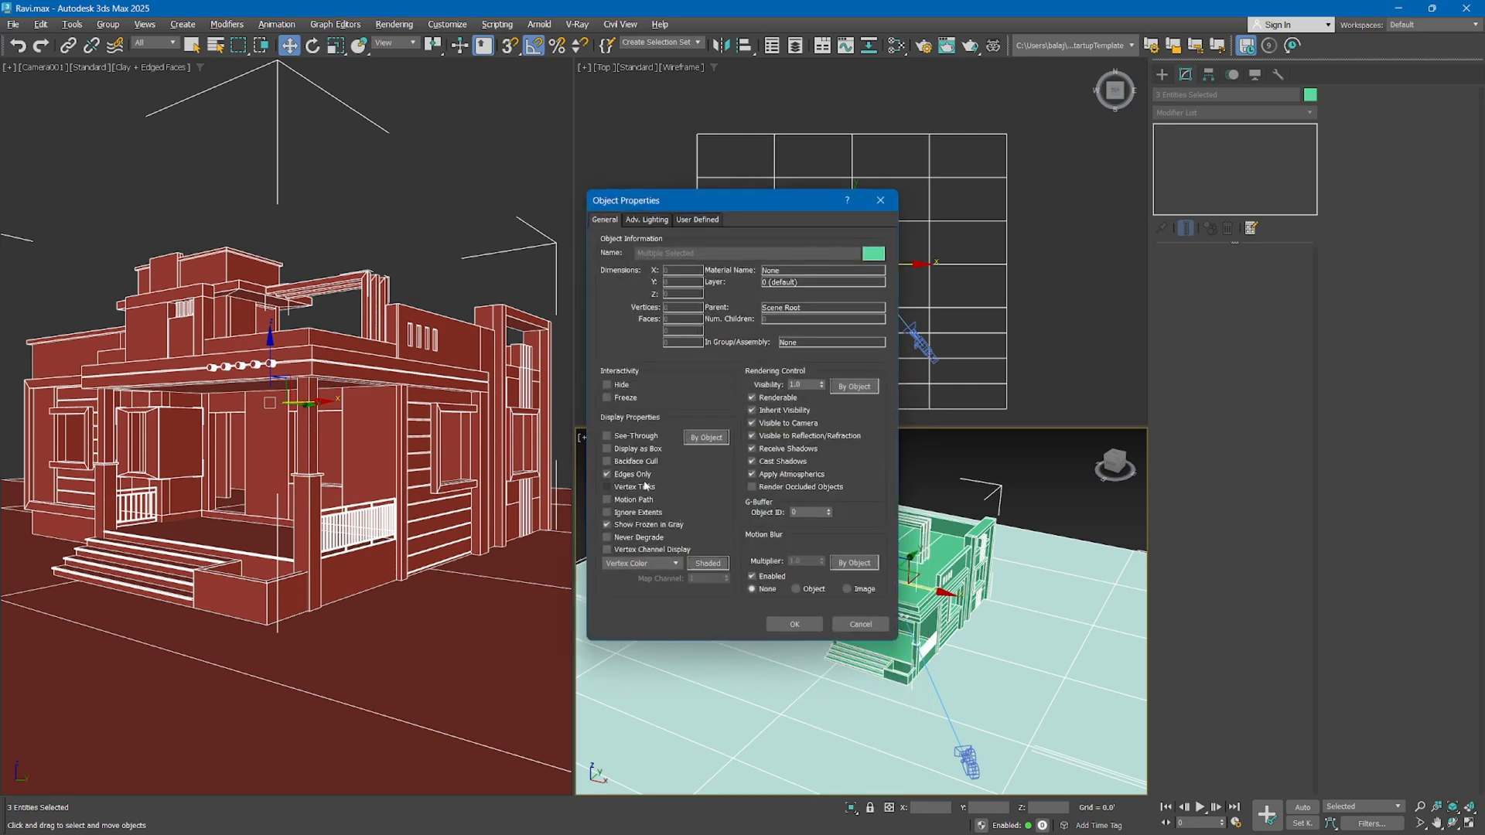
pyautogui.click(625, 400)
pyautogui.click(609, 527)
pyautogui.click(794, 624)
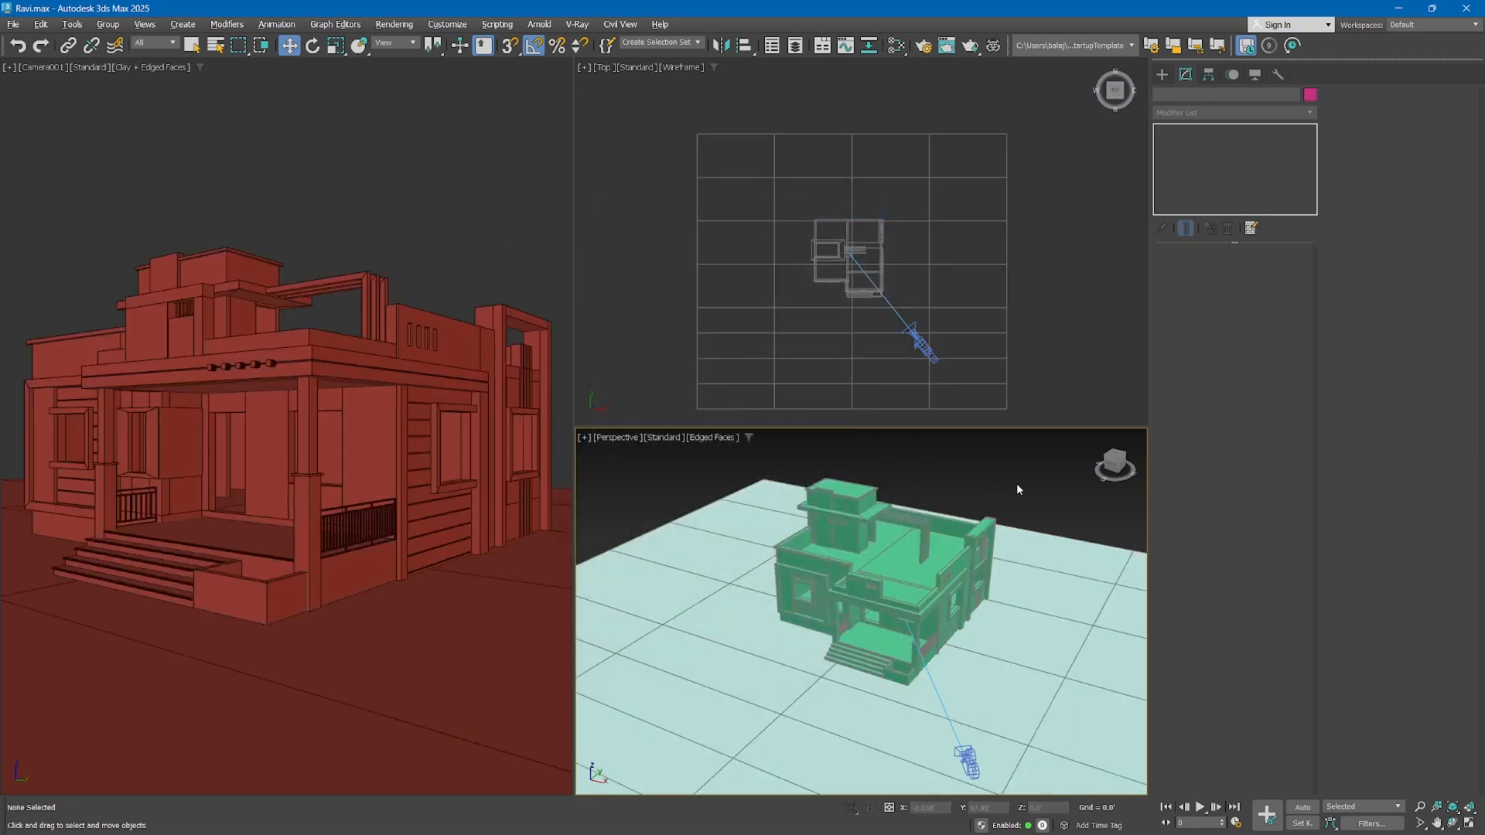
# Turn off edged faces in the perspective view and test region selection over the frozen house in the top view
pyautogui.press('F4')
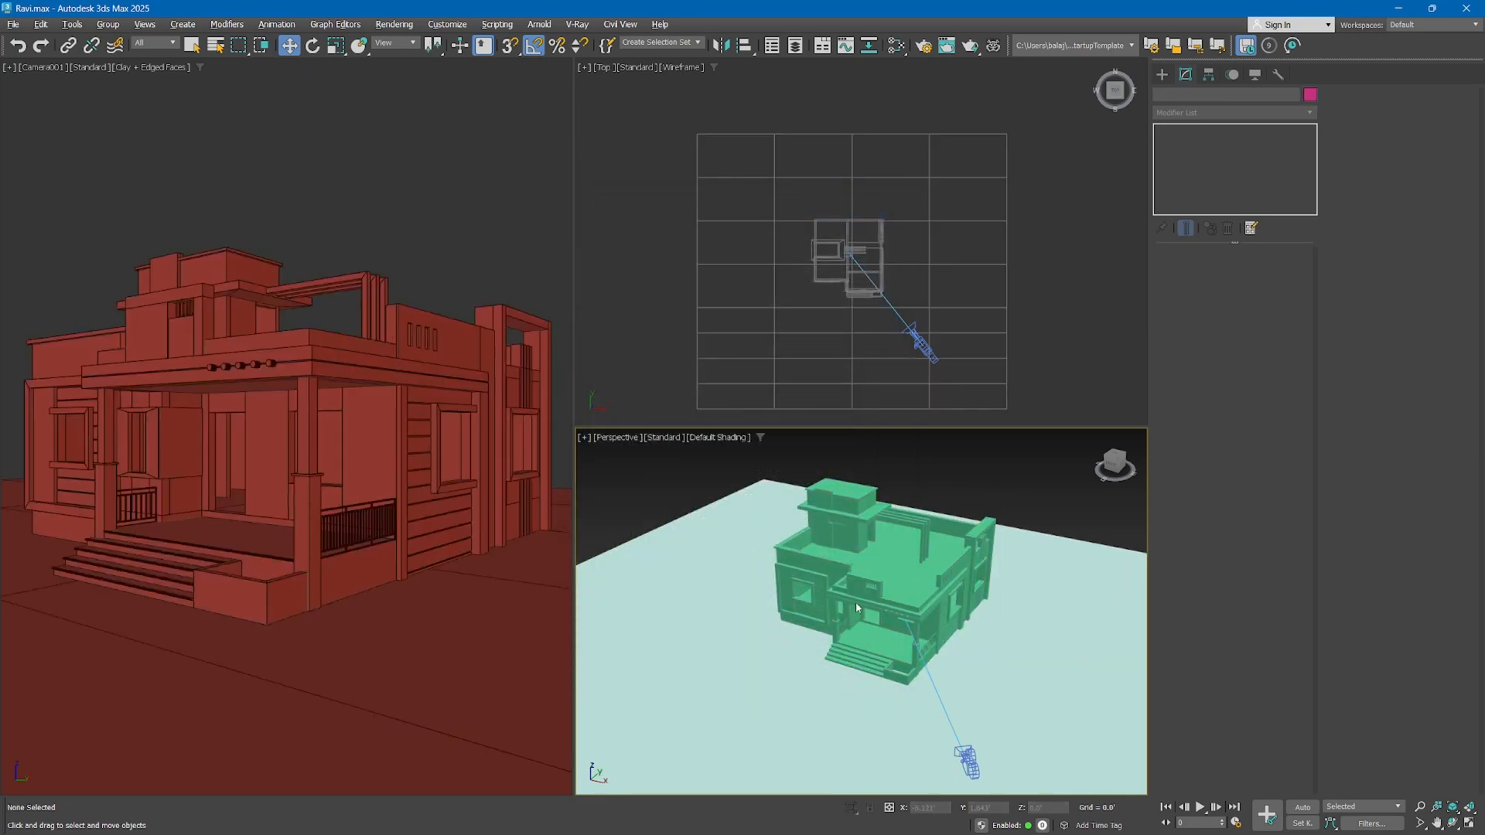
pyautogui.moveTo(857, 609)
pyautogui.keyDown('alt'); pyautogui.mouseDown(button='middle')
pyautogui.moveTo(837, 594)
pyautogui.moveTo(847, 560)
pyautogui.moveTo(817, 558)
pyautogui.moveTo(852, 587)
pyautogui.mouseUp(button='middle'); pyautogui.keyUp('alt')
pyautogui.click(849, 253)
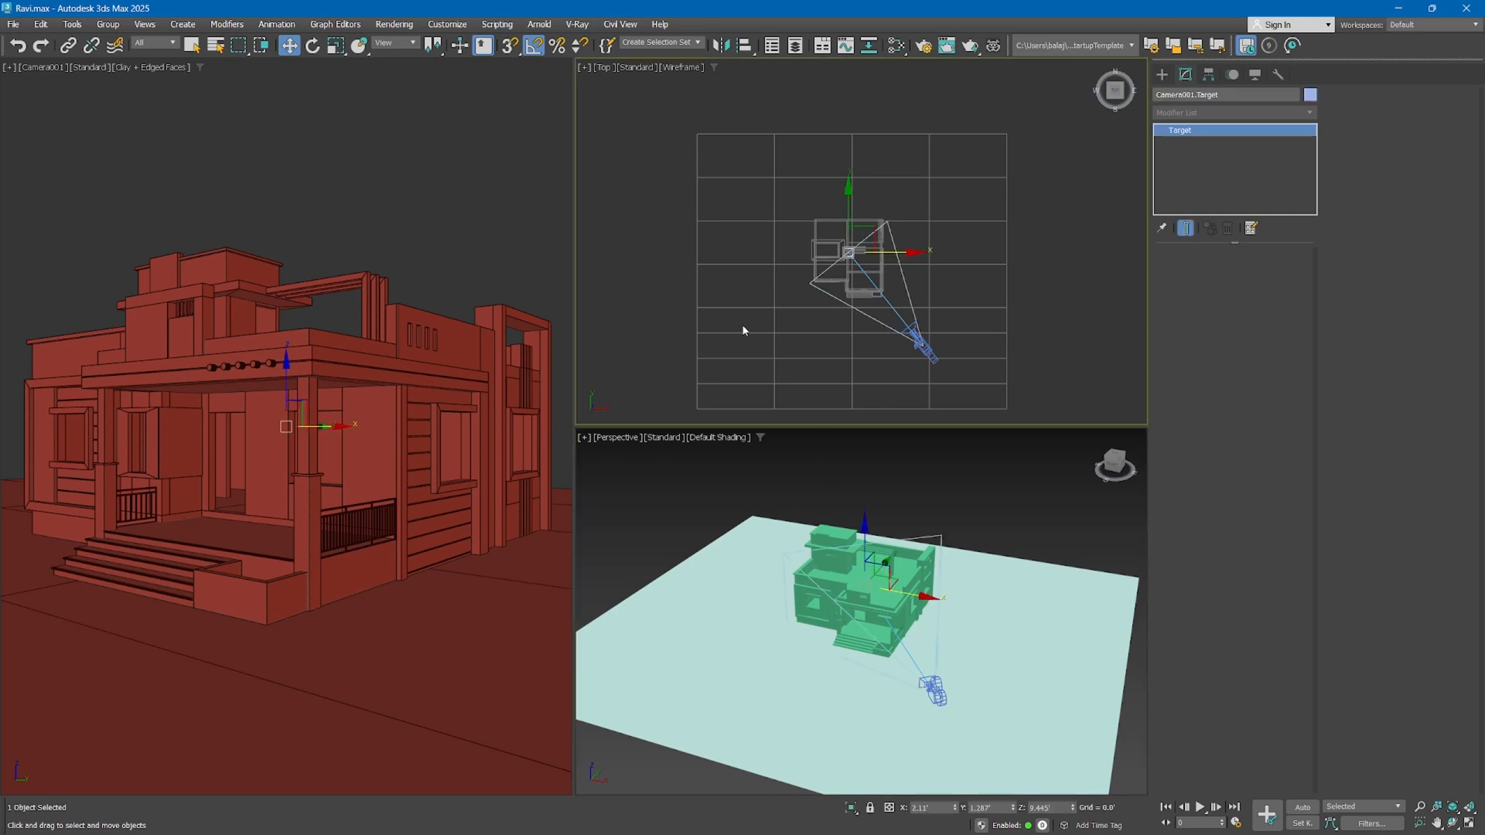
pyautogui.moveTo(802, 217); pyautogui.dragTo(975, 420)
pyautogui.moveTo(878, 222); pyautogui.dragTo(757, 303)
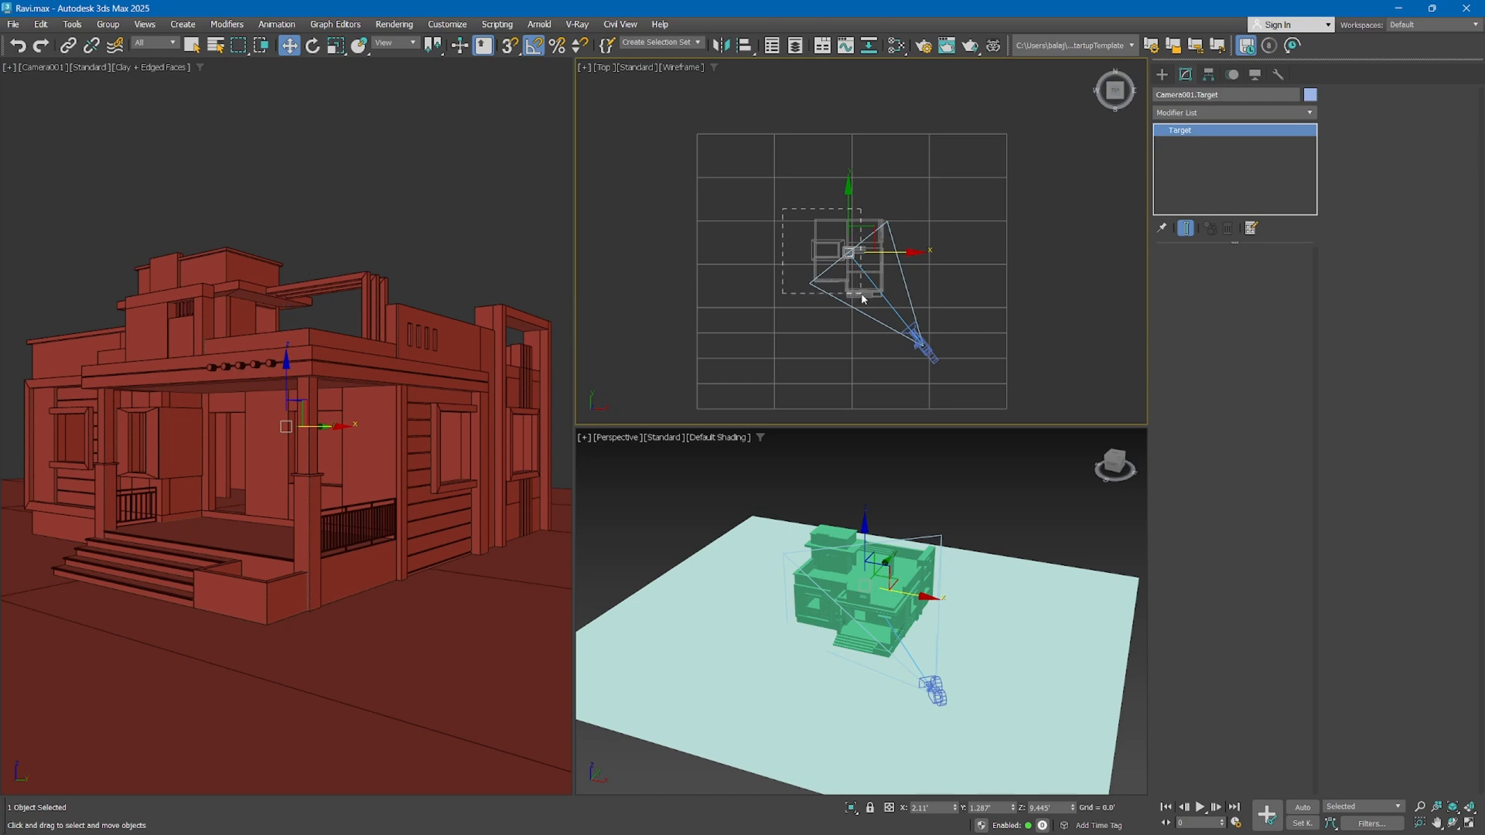
pyautogui.moveTo(863, 298); pyautogui.dragTo(861, 297)
pyautogui.moveTo(899, 179); pyautogui.dragTo(785, 267)
pyautogui.moveTo(878, 229); pyautogui.dragTo(868, 227)
pyautogui.hotkey('ctrl', 'z')
pyautogui.hotkey('ctrl', 'z')
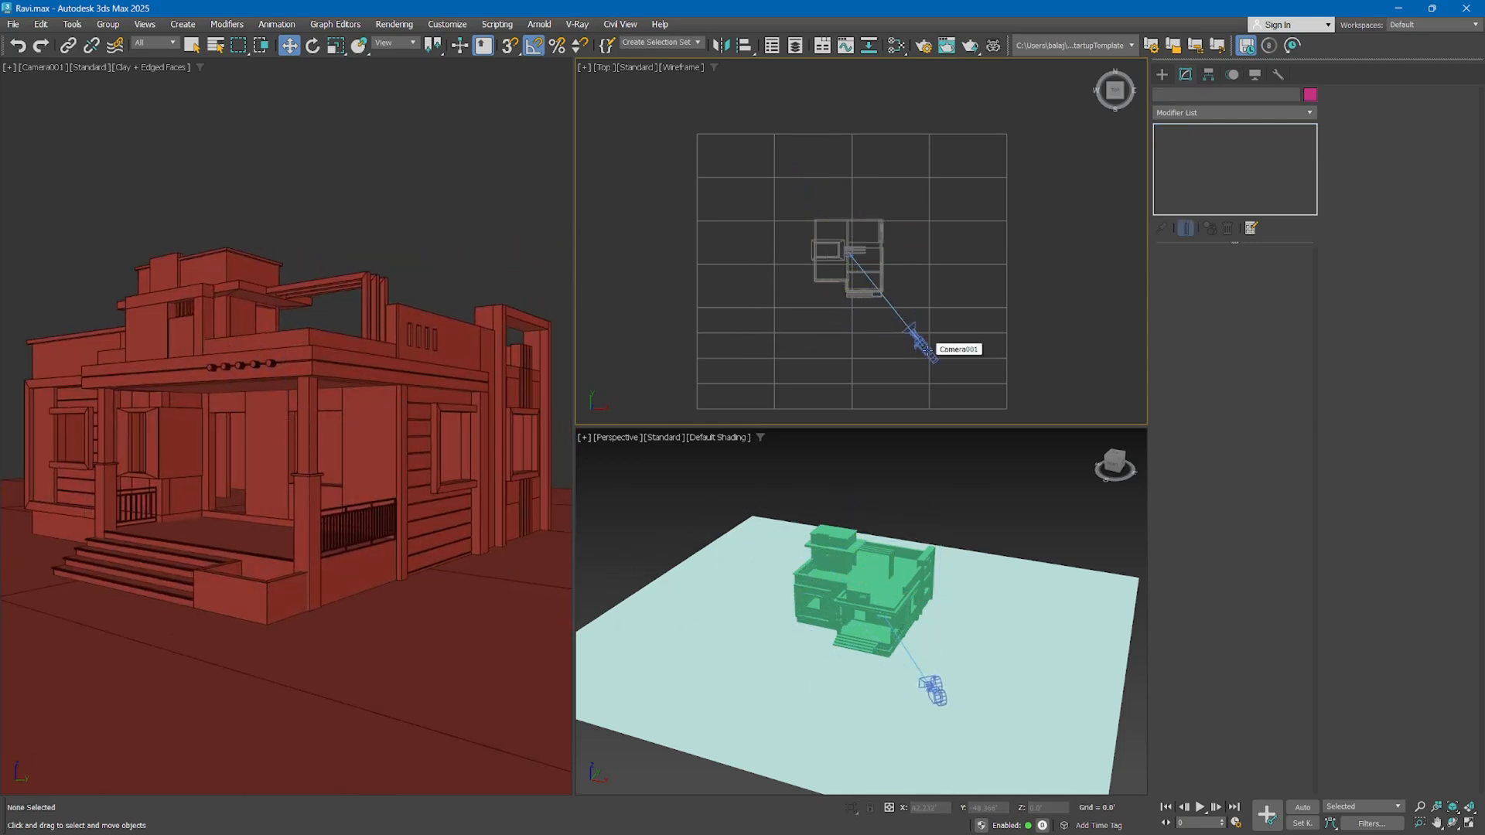
# Select the camera and compare its 15, 20, 35, 85, 135 and 50 mm stock lenses in the camera view
pyautogui.click(926, 350)
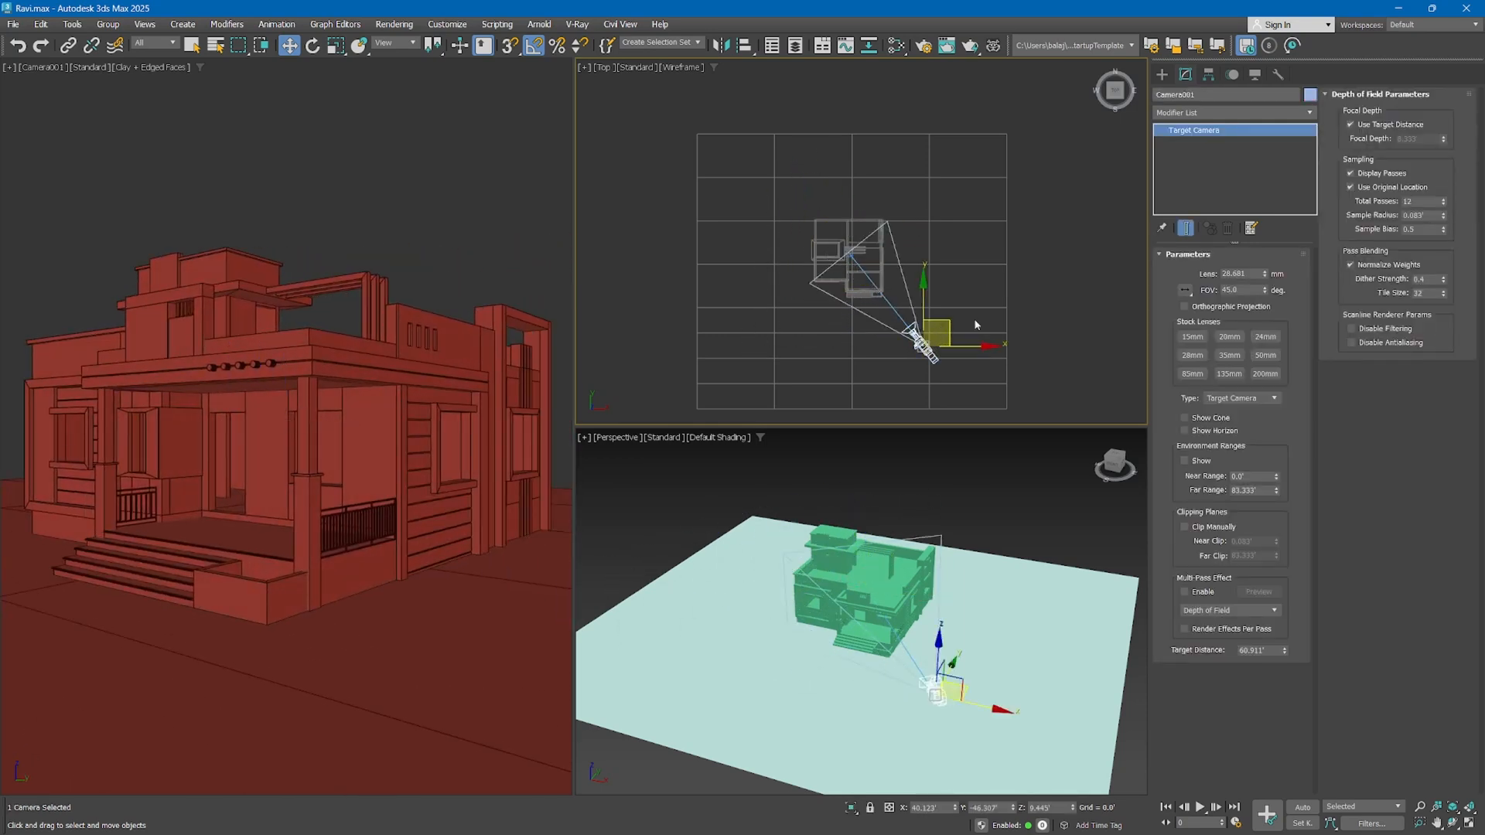
pyautogui.click(1208, 101)
pyautogui.rightClick(380, 248)
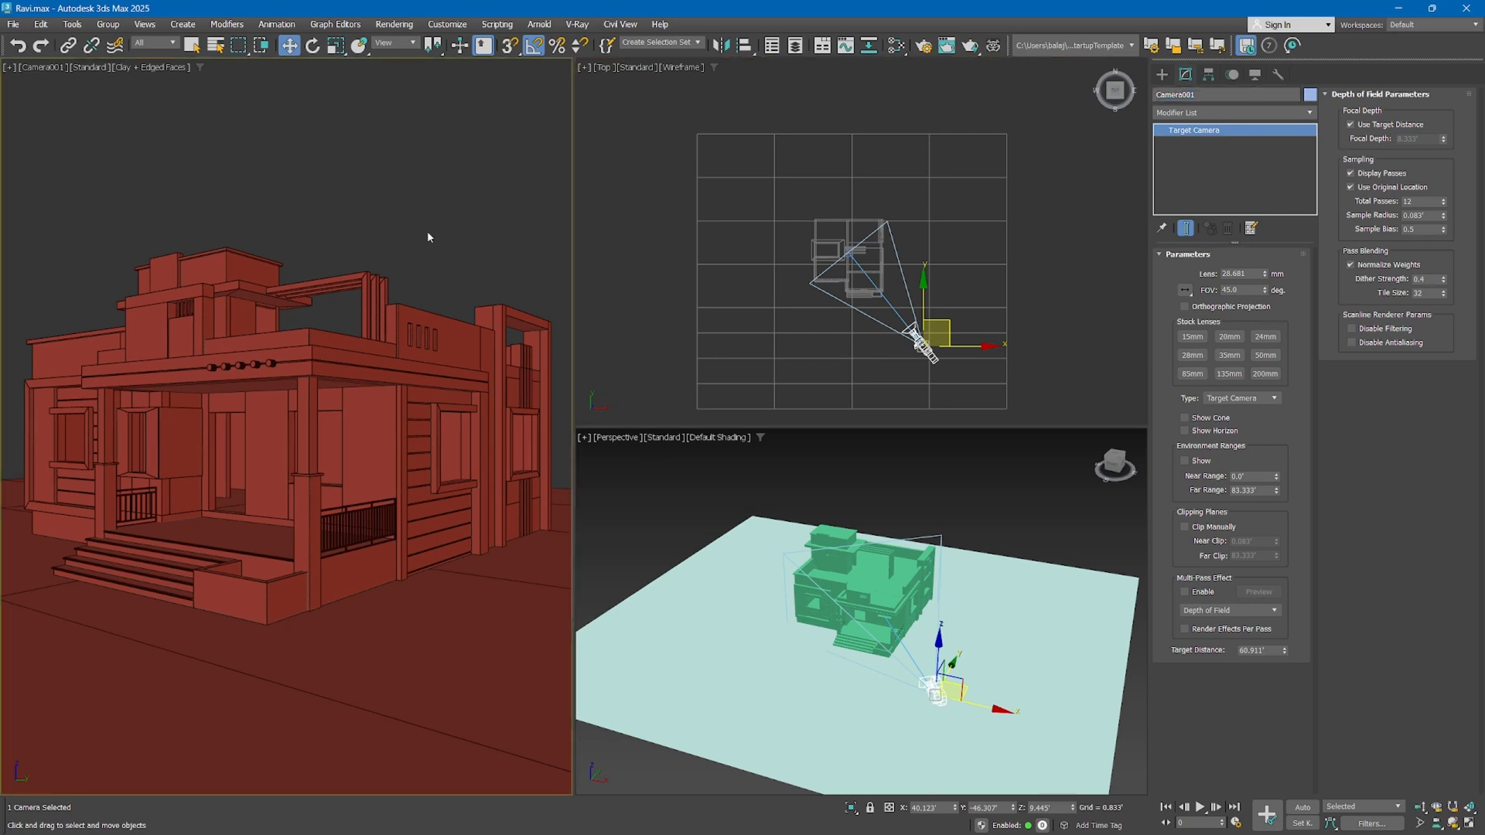
pyautogui.click(1202, 334)
pyautogui.click(1222, 336)
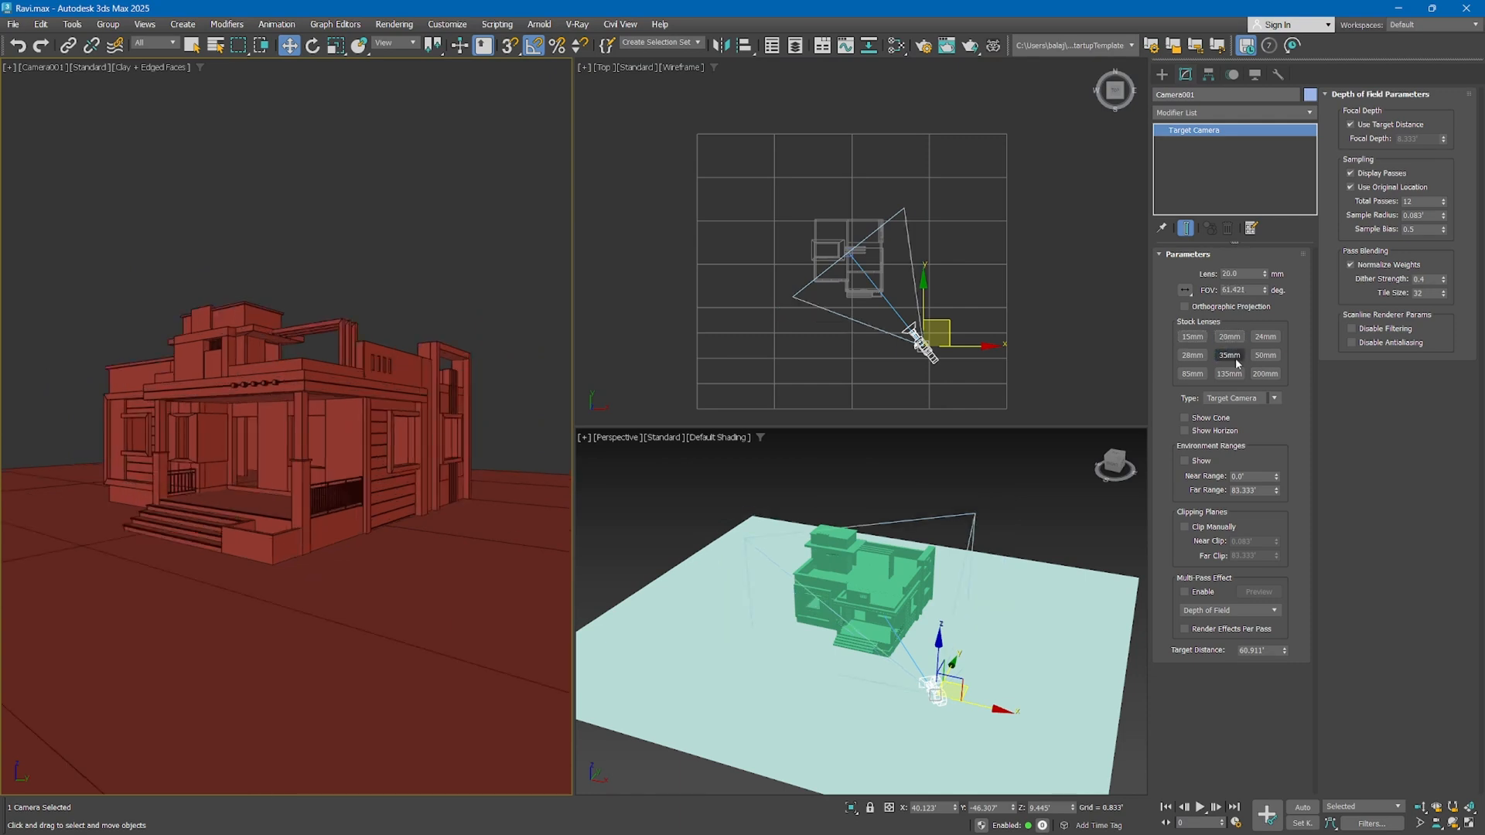
pyautogui.click(1234, 357)
pyautogui.click(1199, 369)
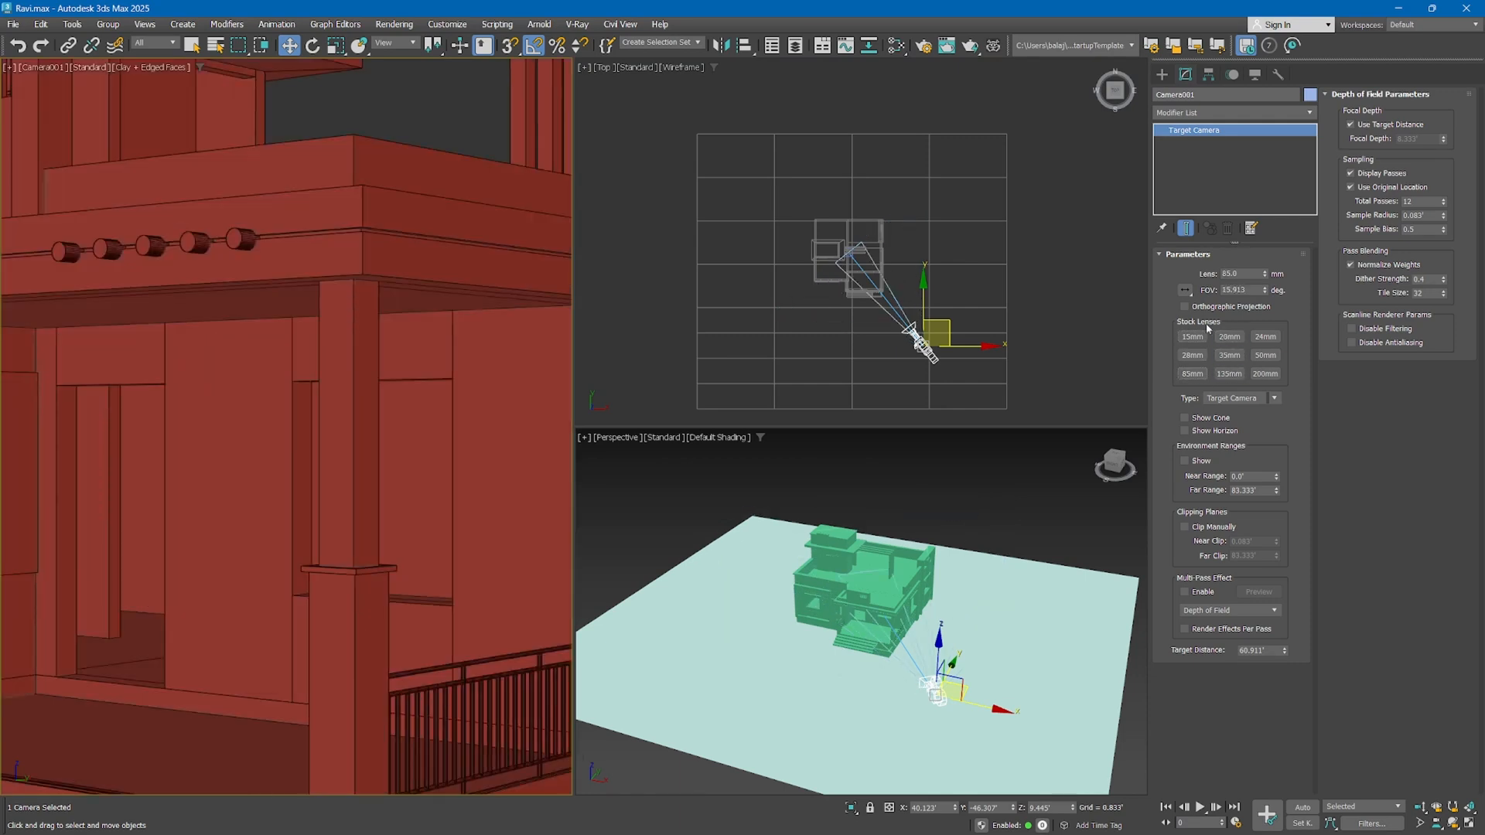
pyautogui.click(1241, 371)
pyautogui.click(1259, 360)
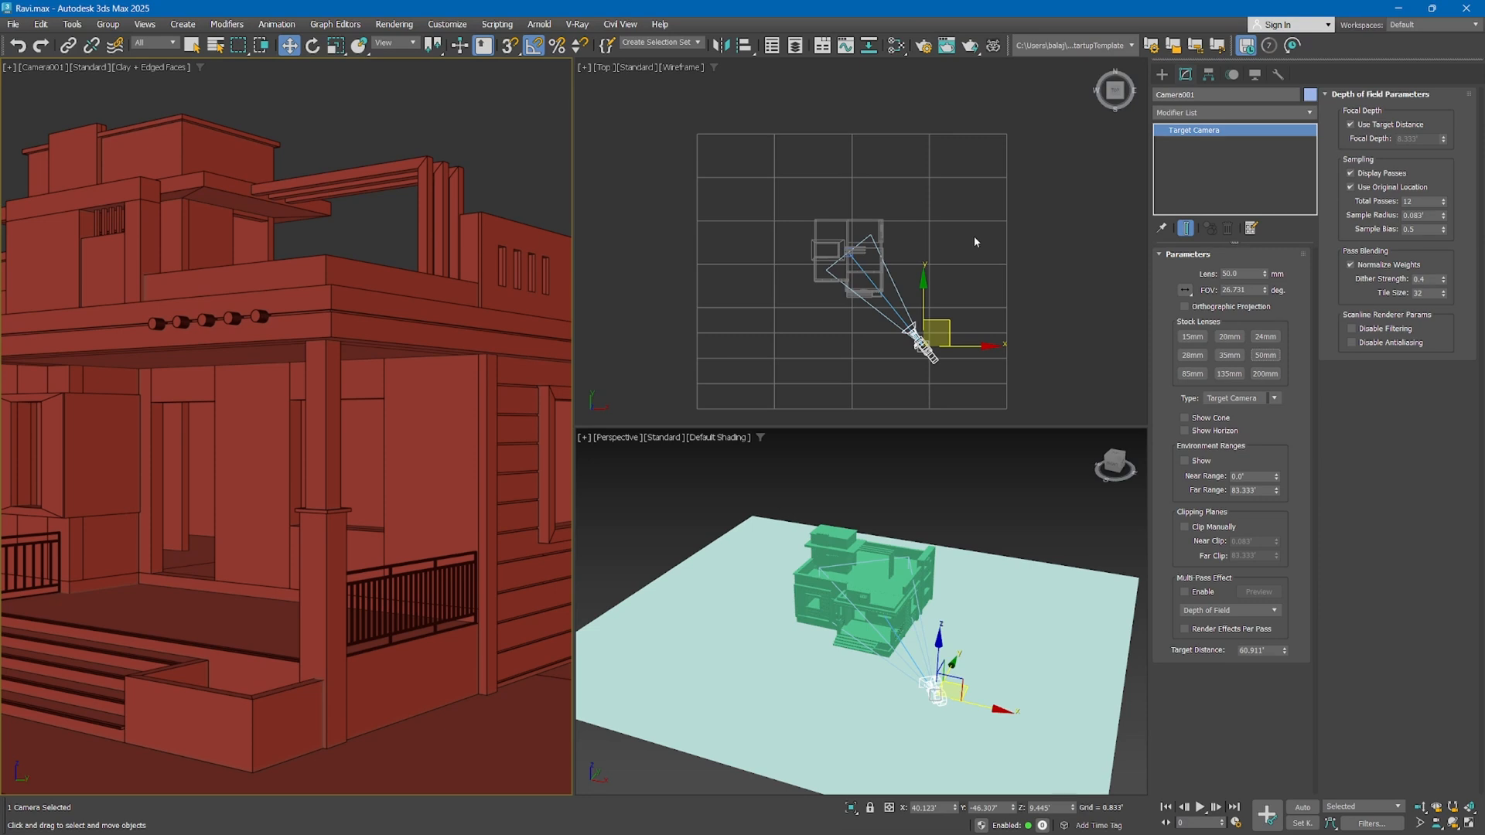
# Compare the camera's 35, 50 and 85 mm stock lenses again, finishing with the 20 mm lens
pyautogui.rightClick(953, 282)
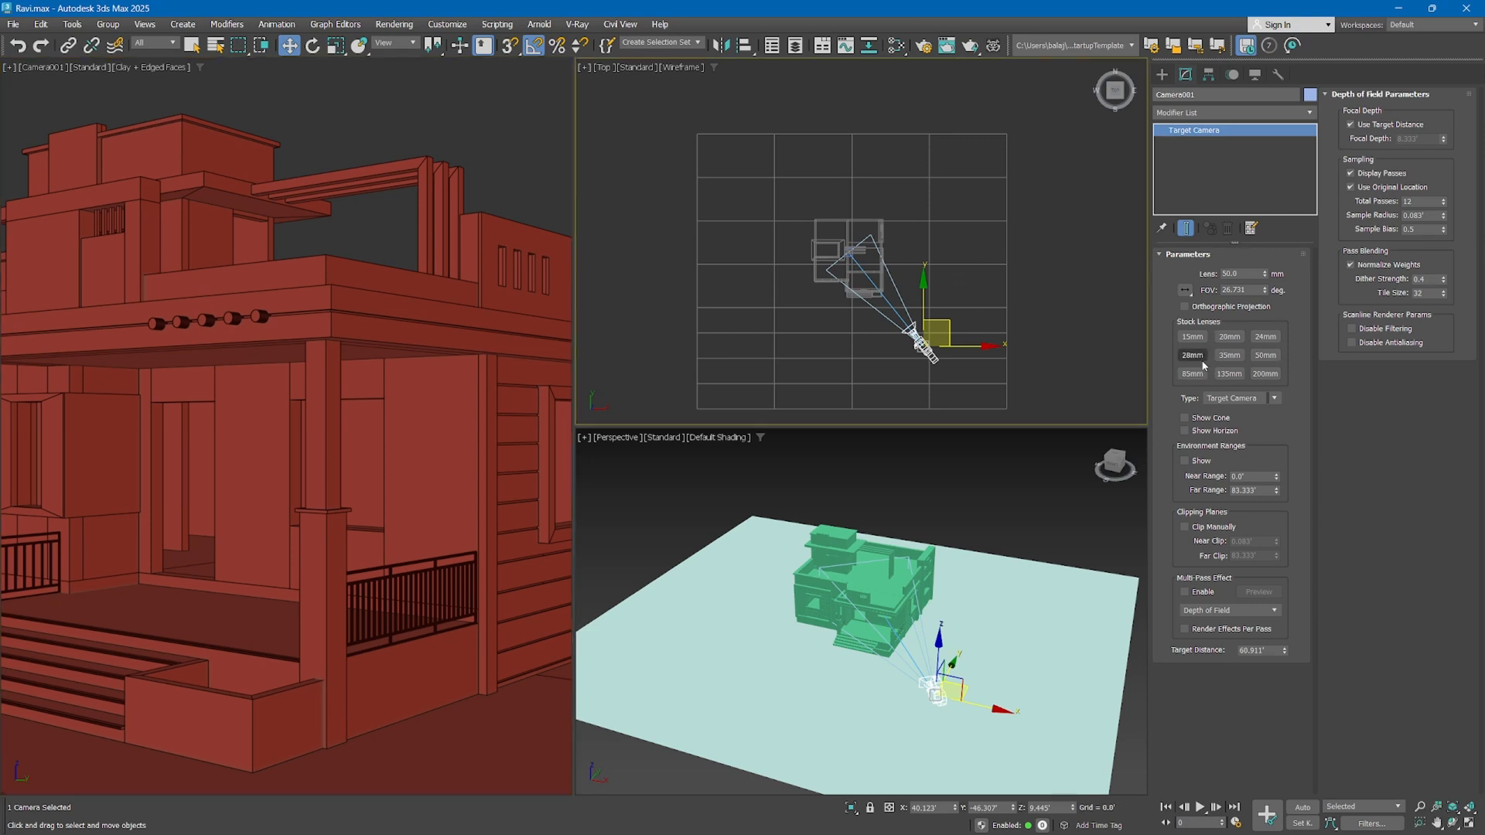
pyautogui.click(1229, 355)
pyautogui.click(1259, 356)
pyautogui.click(1191, 374)
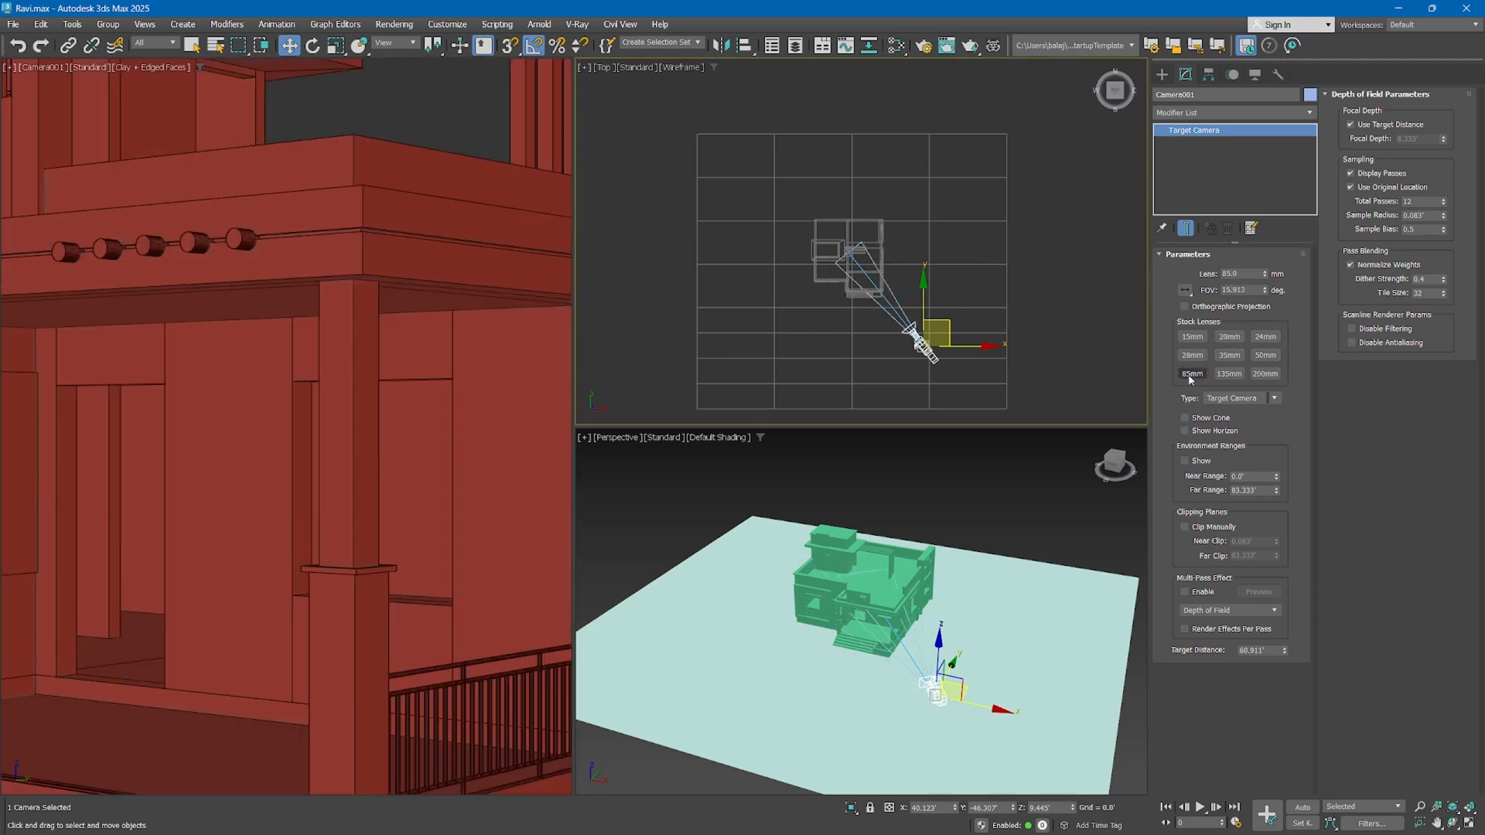
pyautogui.click(1229, 336)
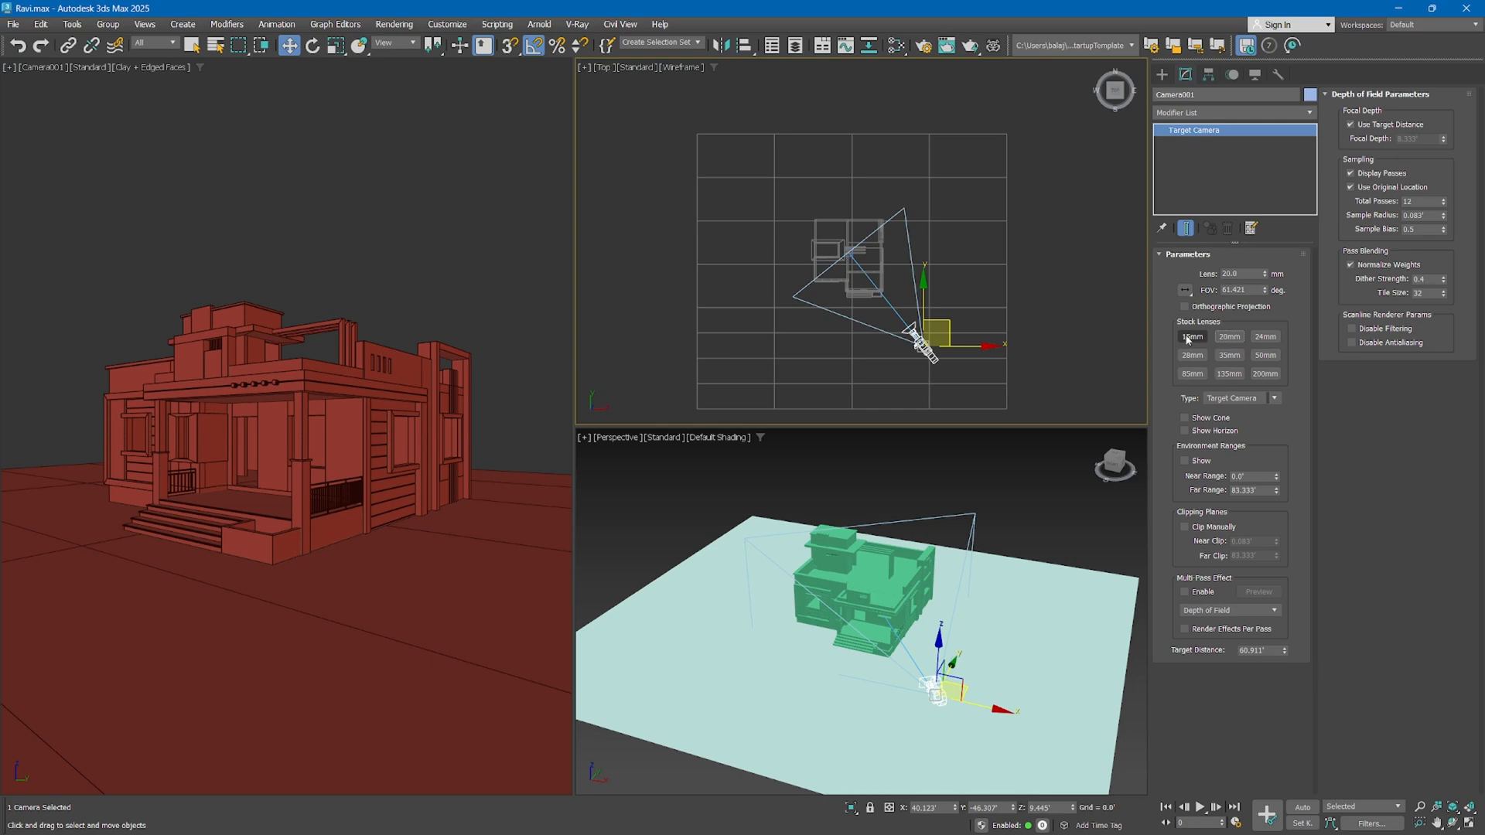
# Set the camera's lens to 85 mm and move it far back diagonally in the top view to frame the whole house
pyautogui.click(1192, 373)
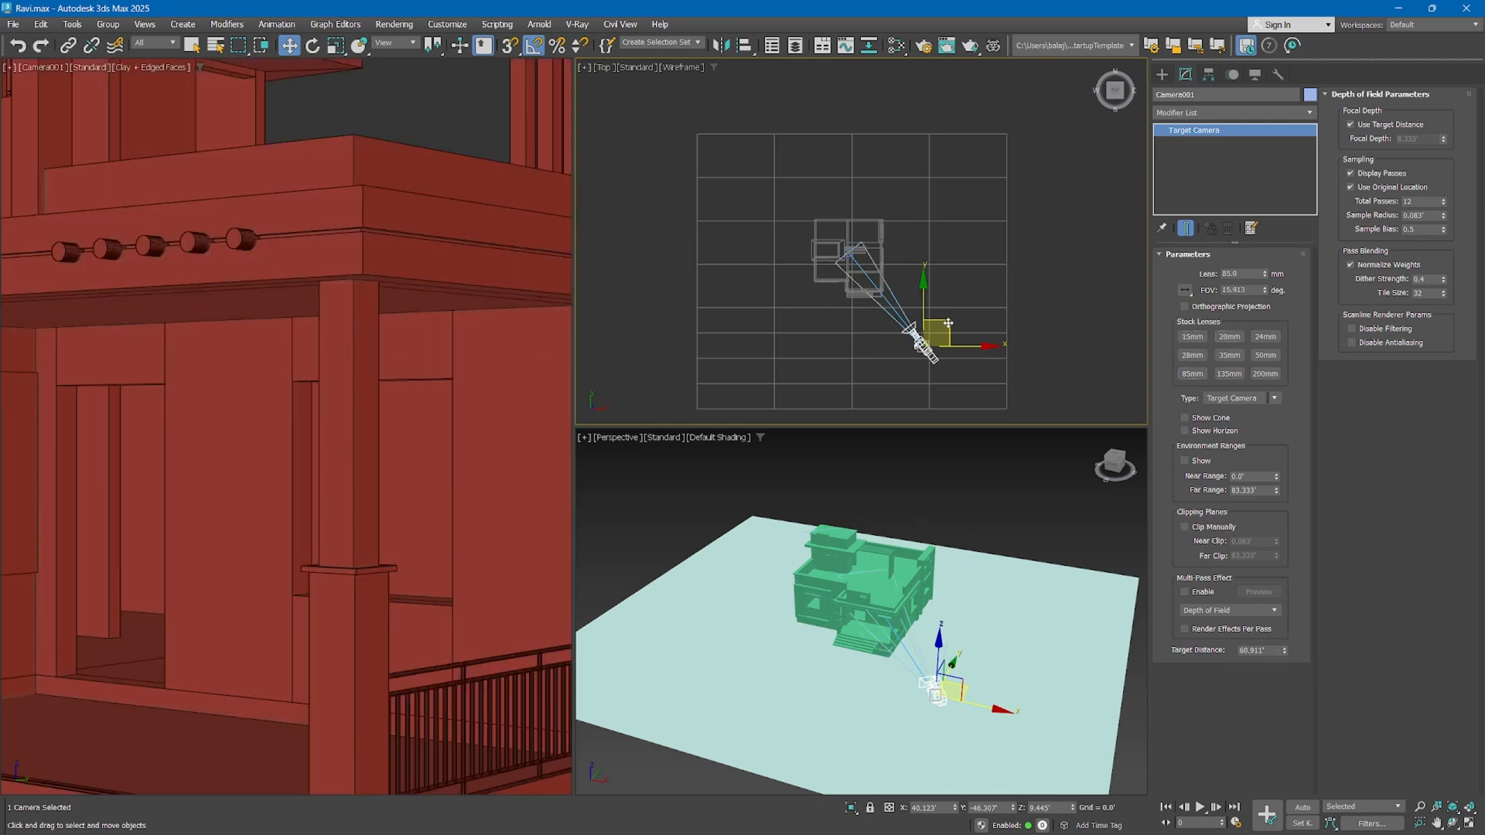
pyautogui.moveTo(949, 323); pyautogui.dragTo(1107, 505)
pyautogui.scroll(-3, 956, 393)
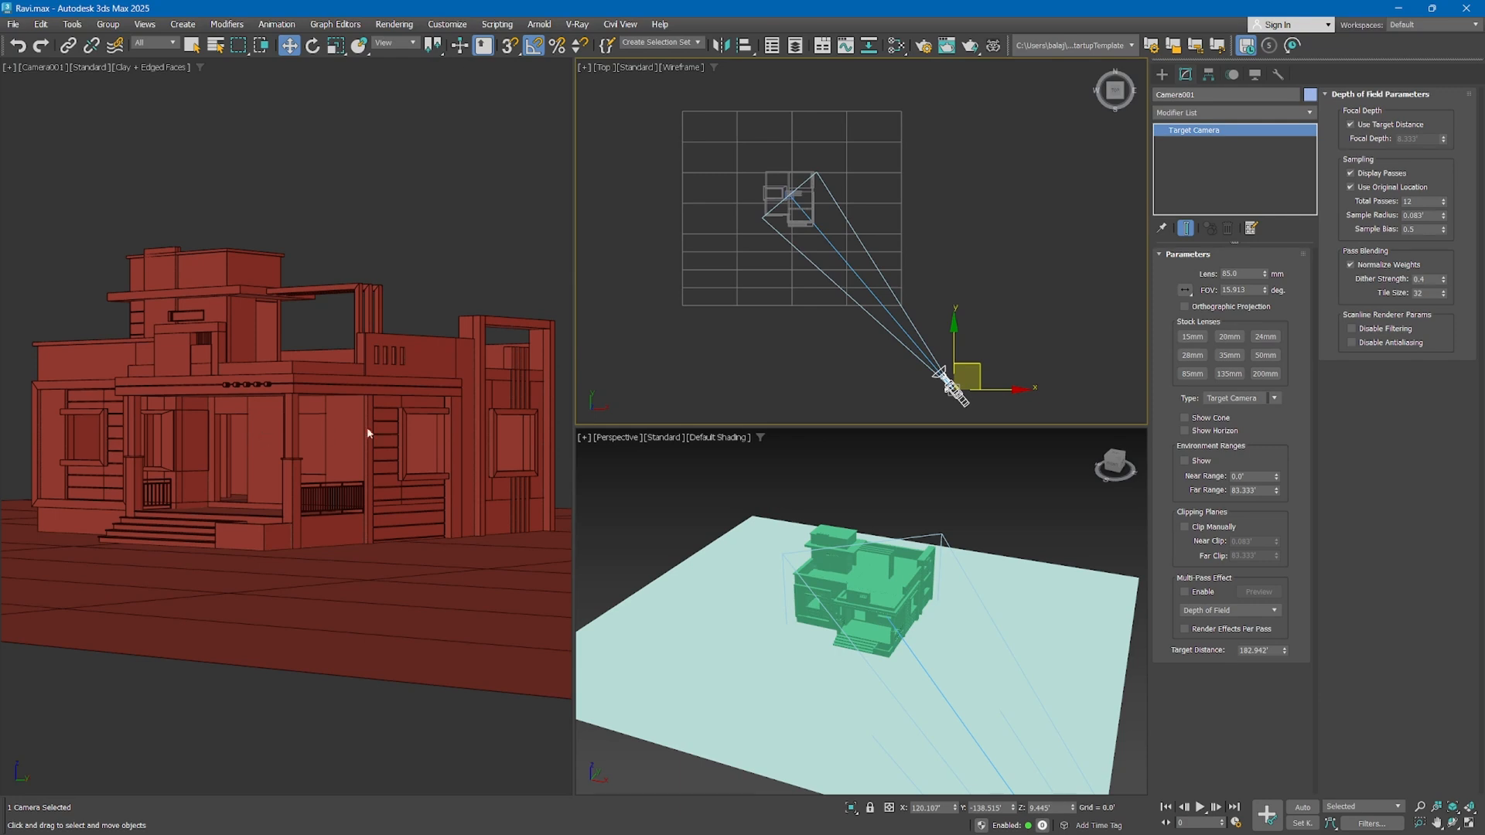
# Compare the 35 and 15 mm lenses, set the camera to 20 mm and move it close to the house in the top view
pyautogui.click(1229, 355)
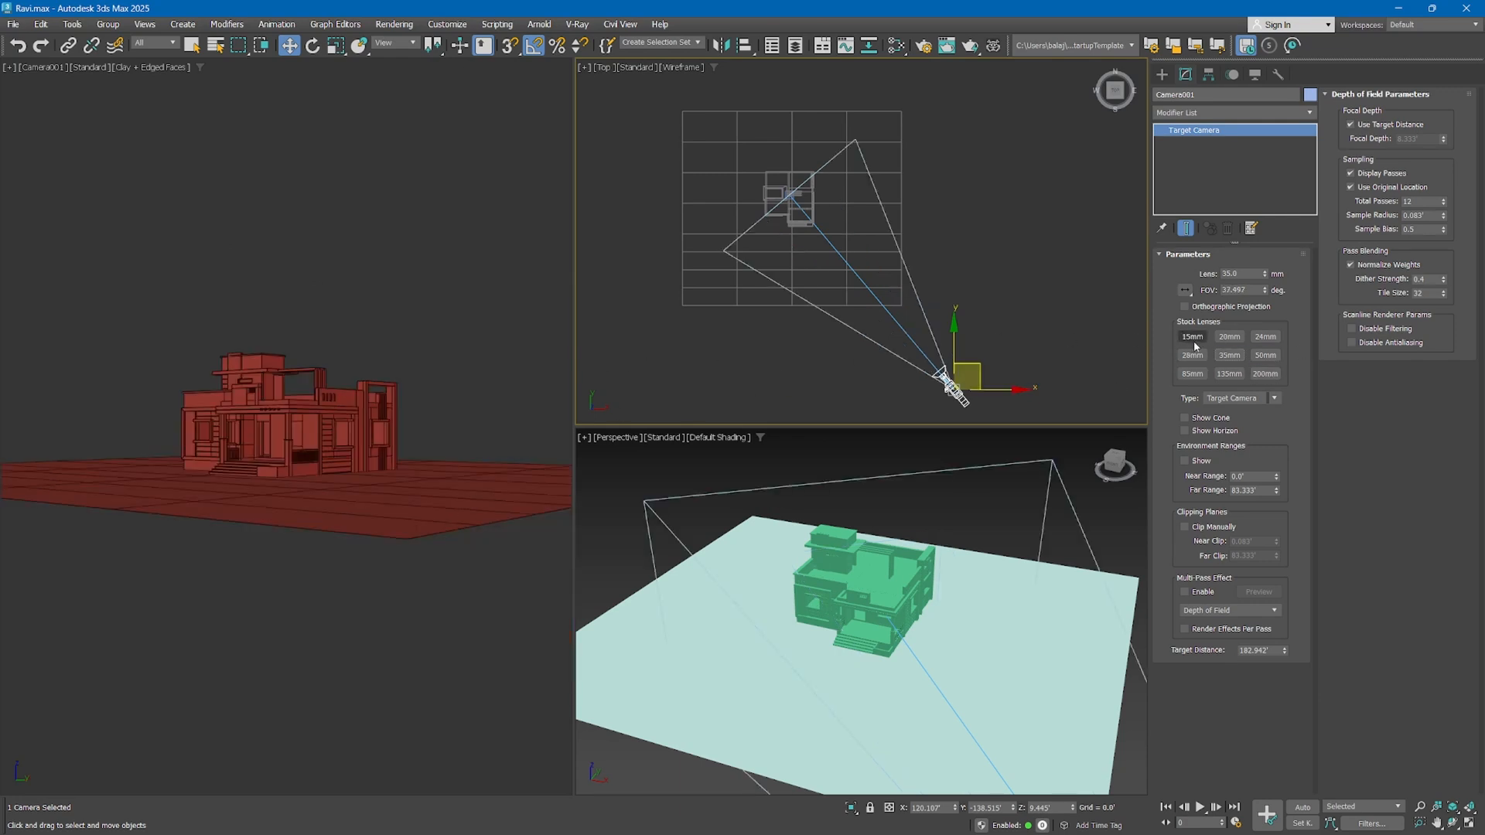
pyautogui.click(1226, 340)
pyautogui.click(1194, 338)
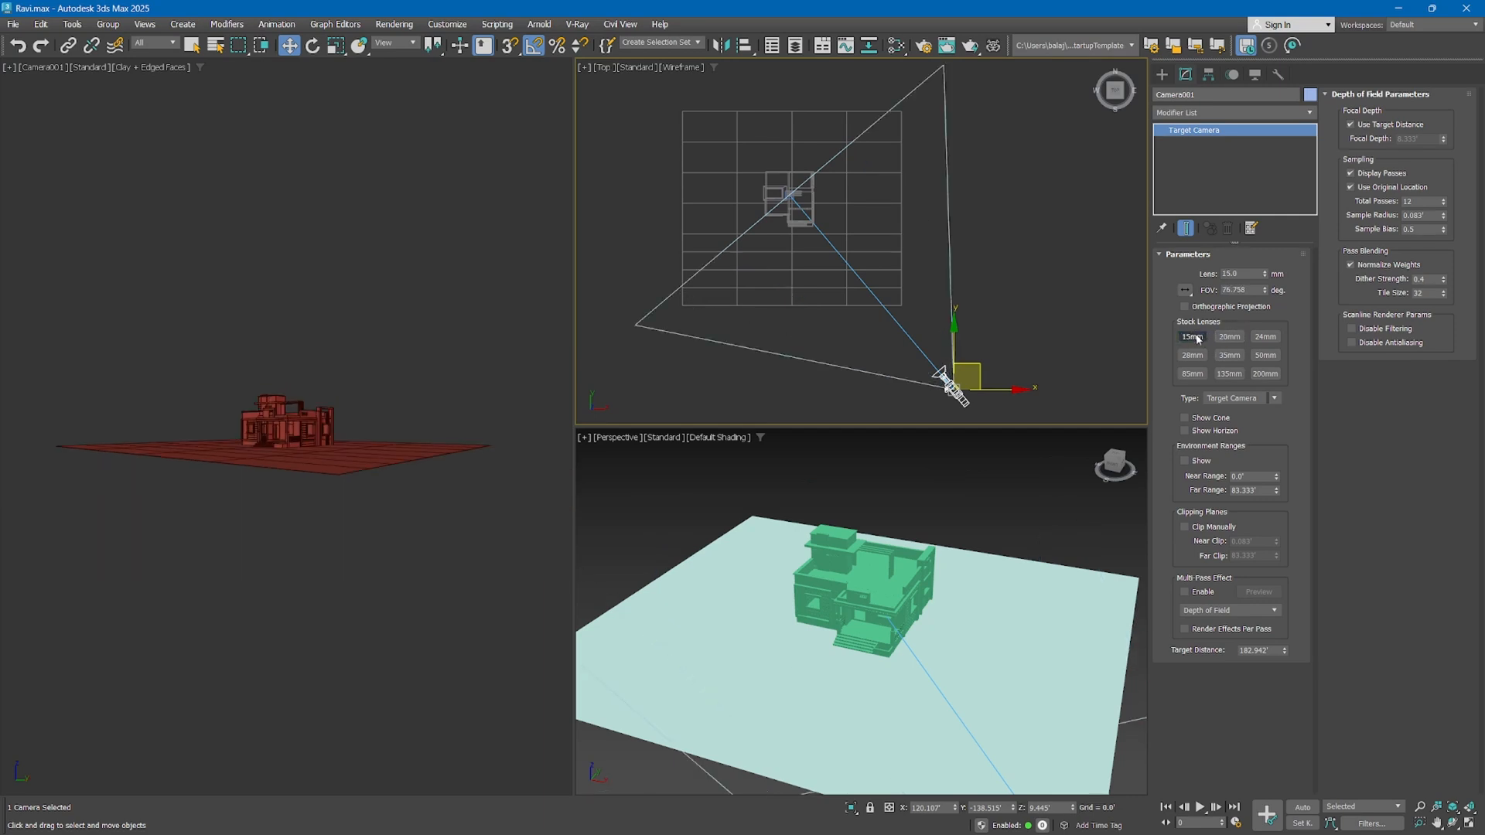
pyautogui.click(1224, 340)
pyautogui.moveTo(986, 372); pyautogui.dragTo(855, 214)
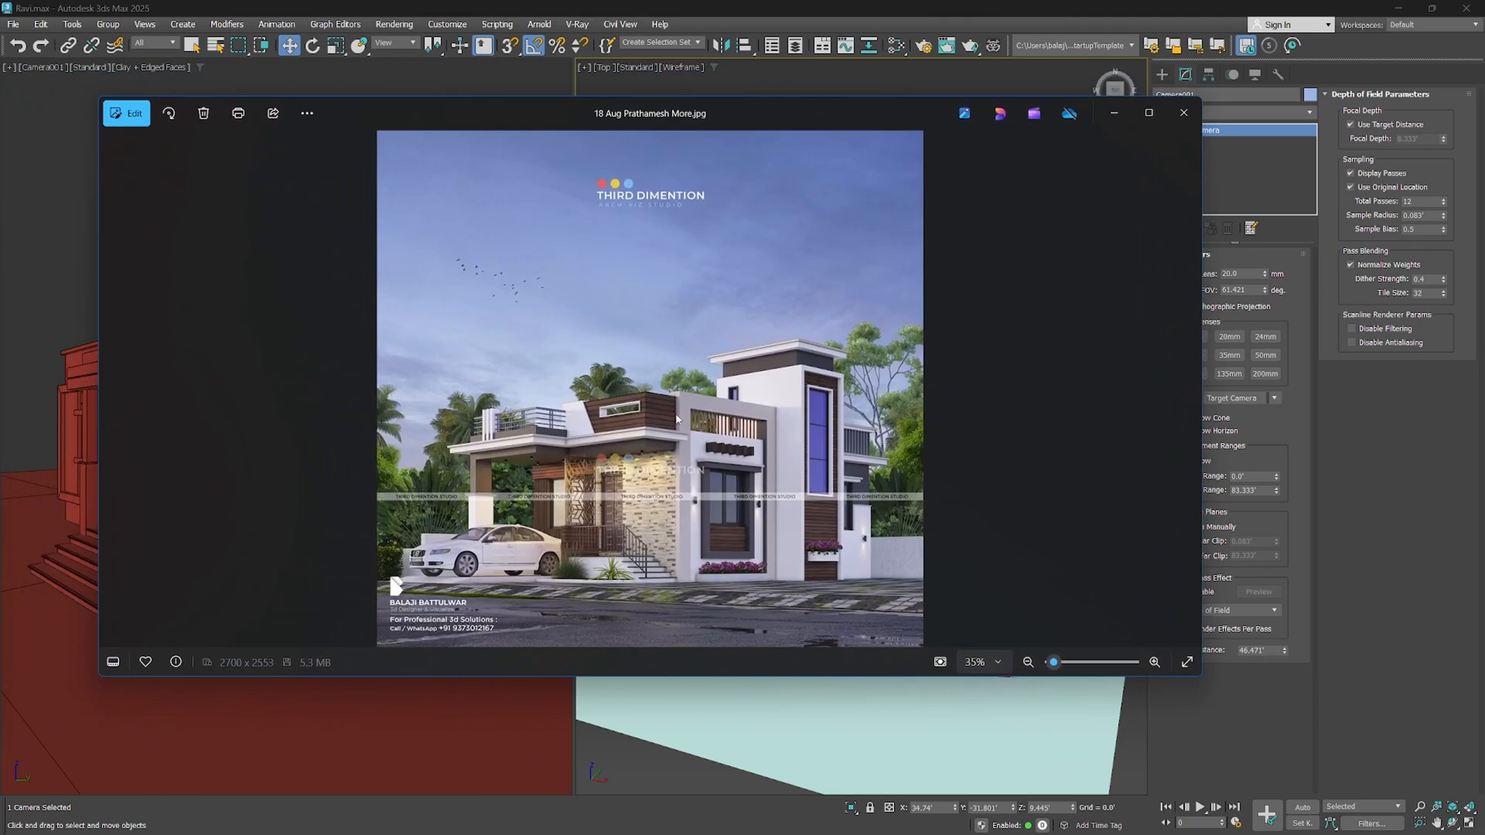
# Examine the perspective and facade details of the finished exterior render in the image viewer, and close the image
pyautogui.scroll(4, 608, 449)
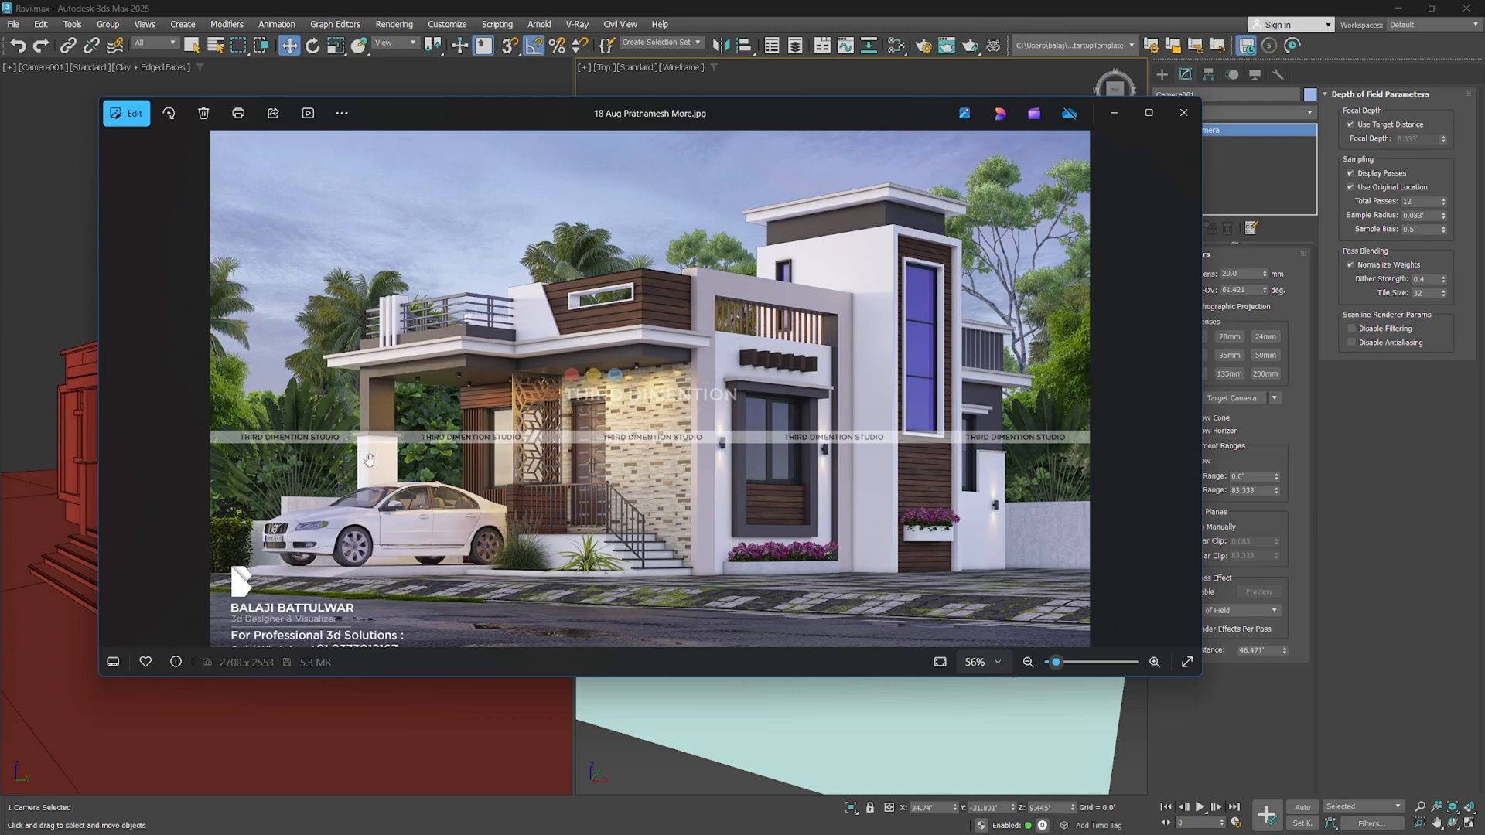
pyautogui.scroll(6, 518, 432)
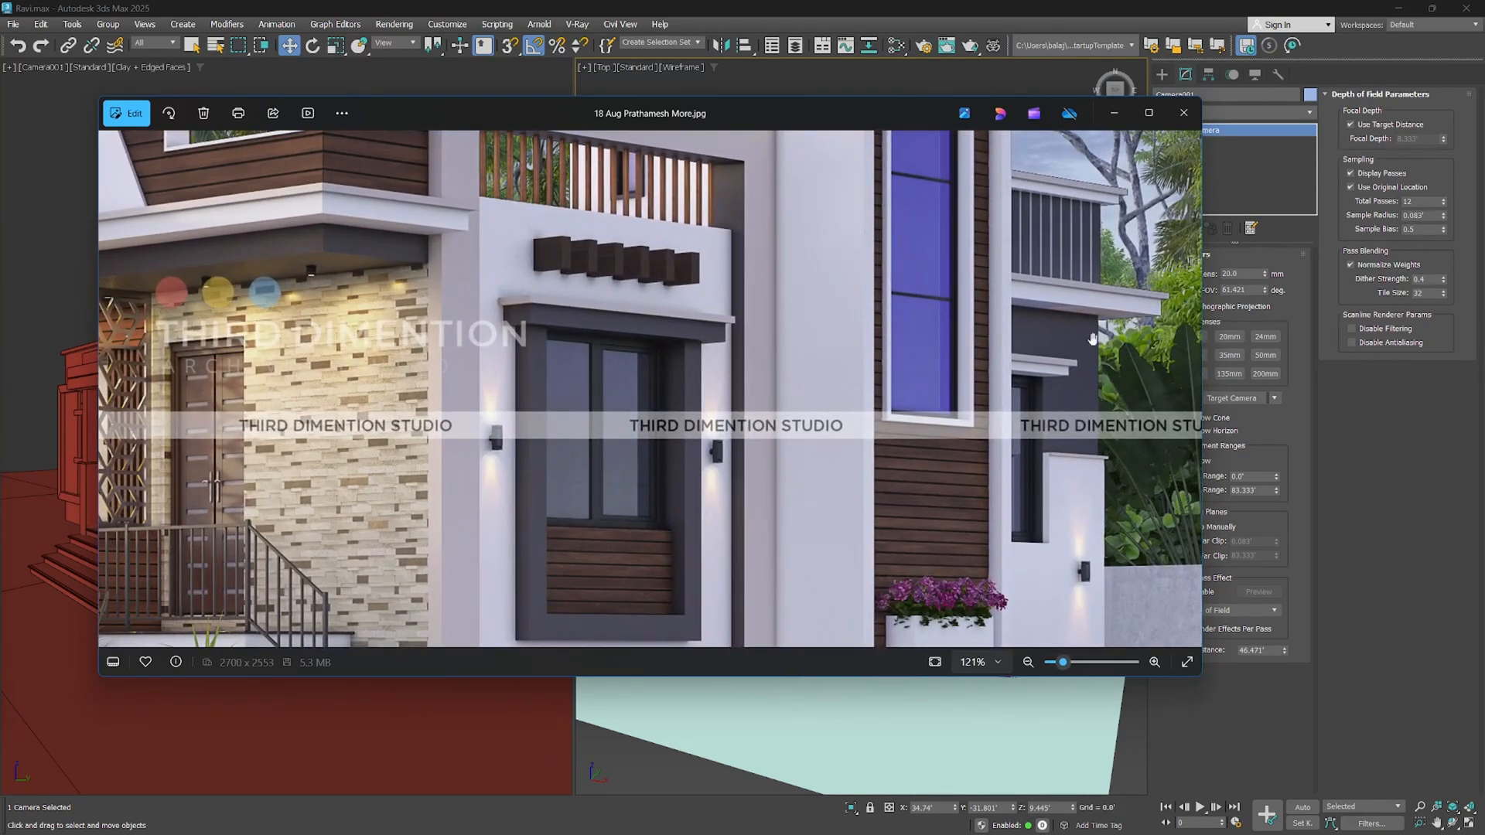
pyautogui.moveTo(1054, 398); pyautogui.dragTo(969, 381)
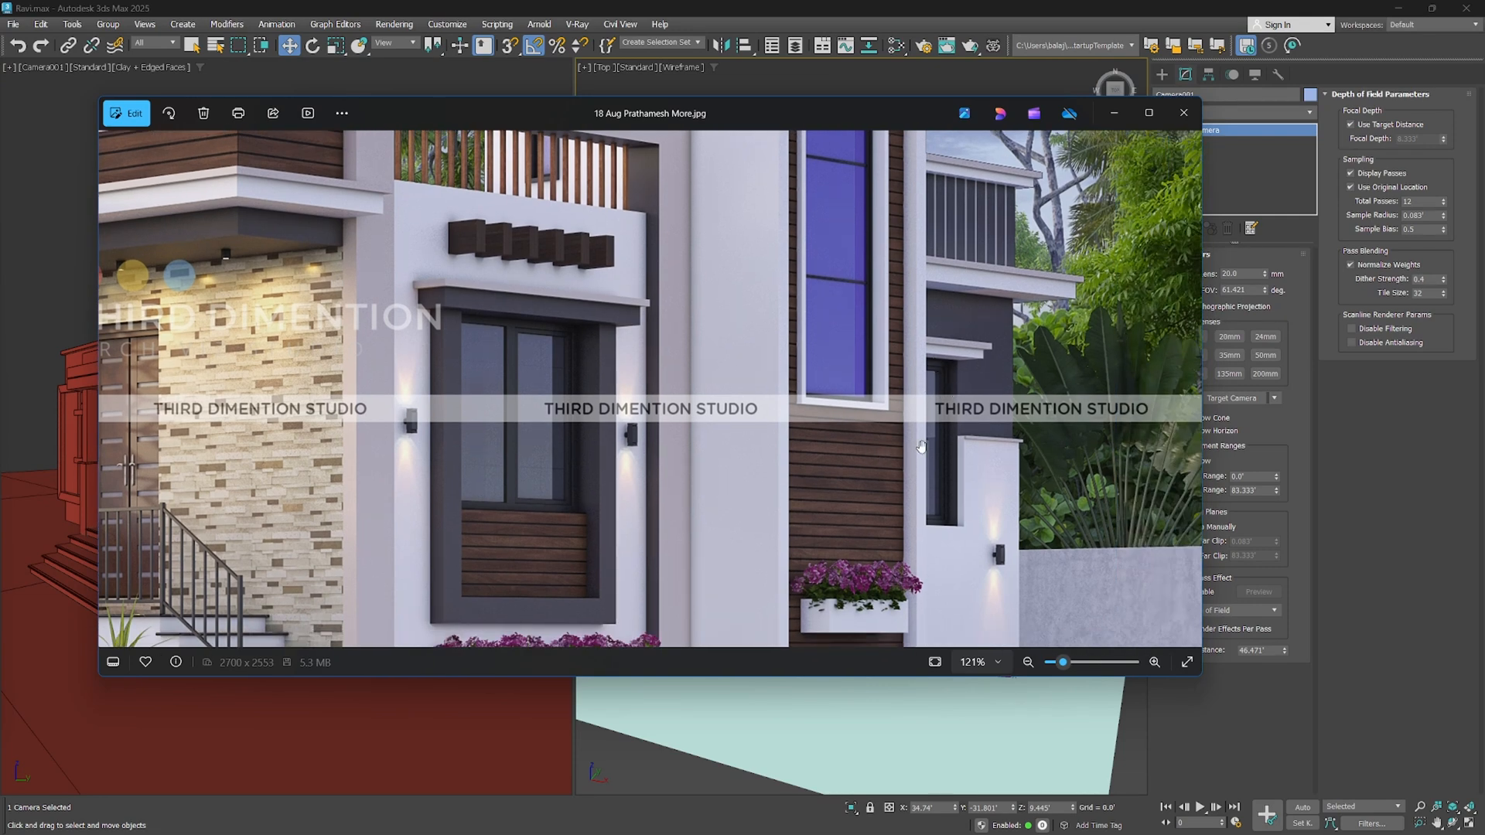
pyautogui.scroll(-2, 922, 447)
pyautogui.scroll(-2, 987, 456)
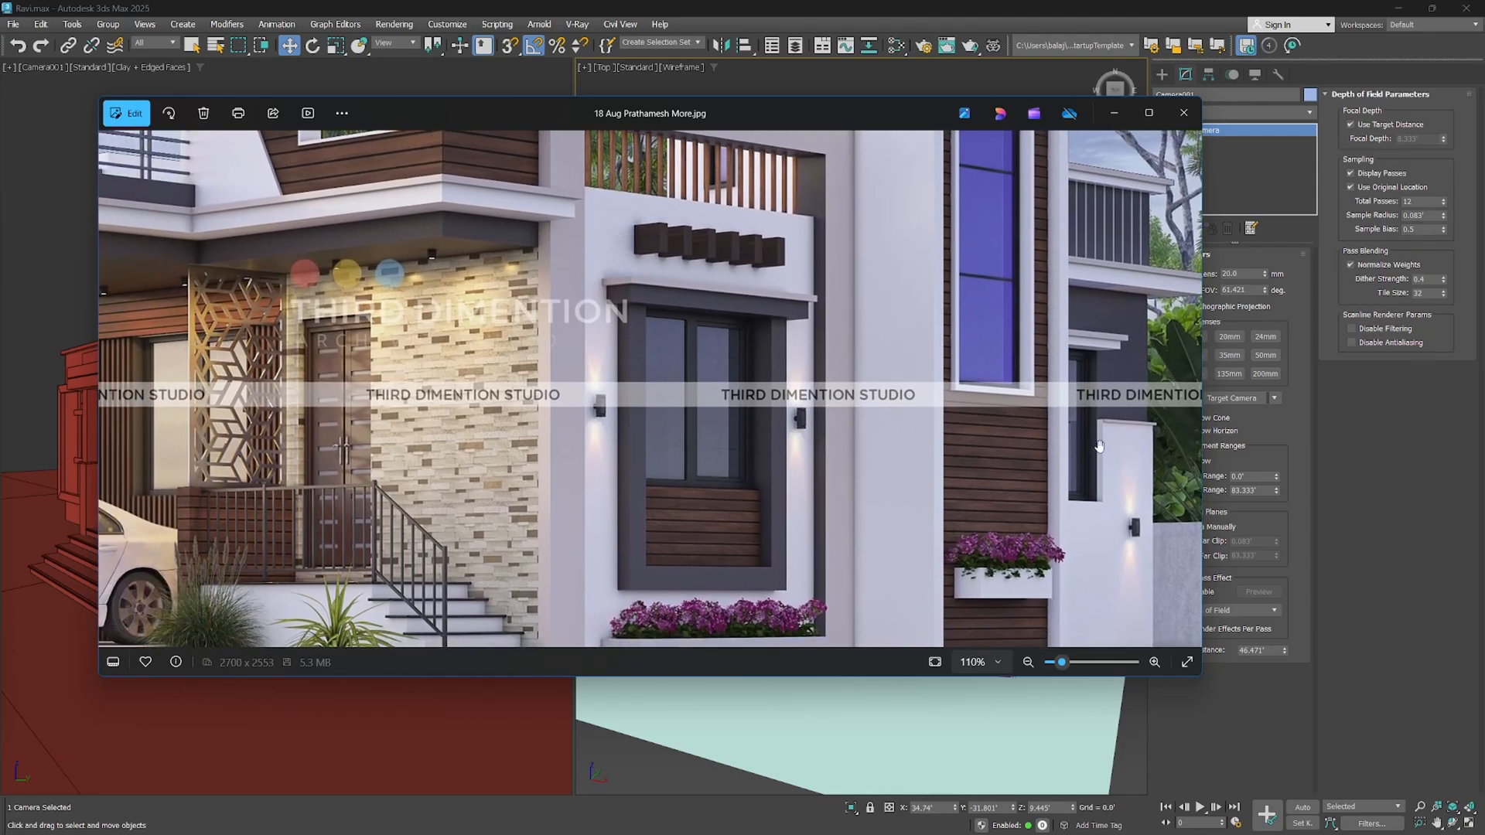
pyautogui.scroll(-4, 605, 354)
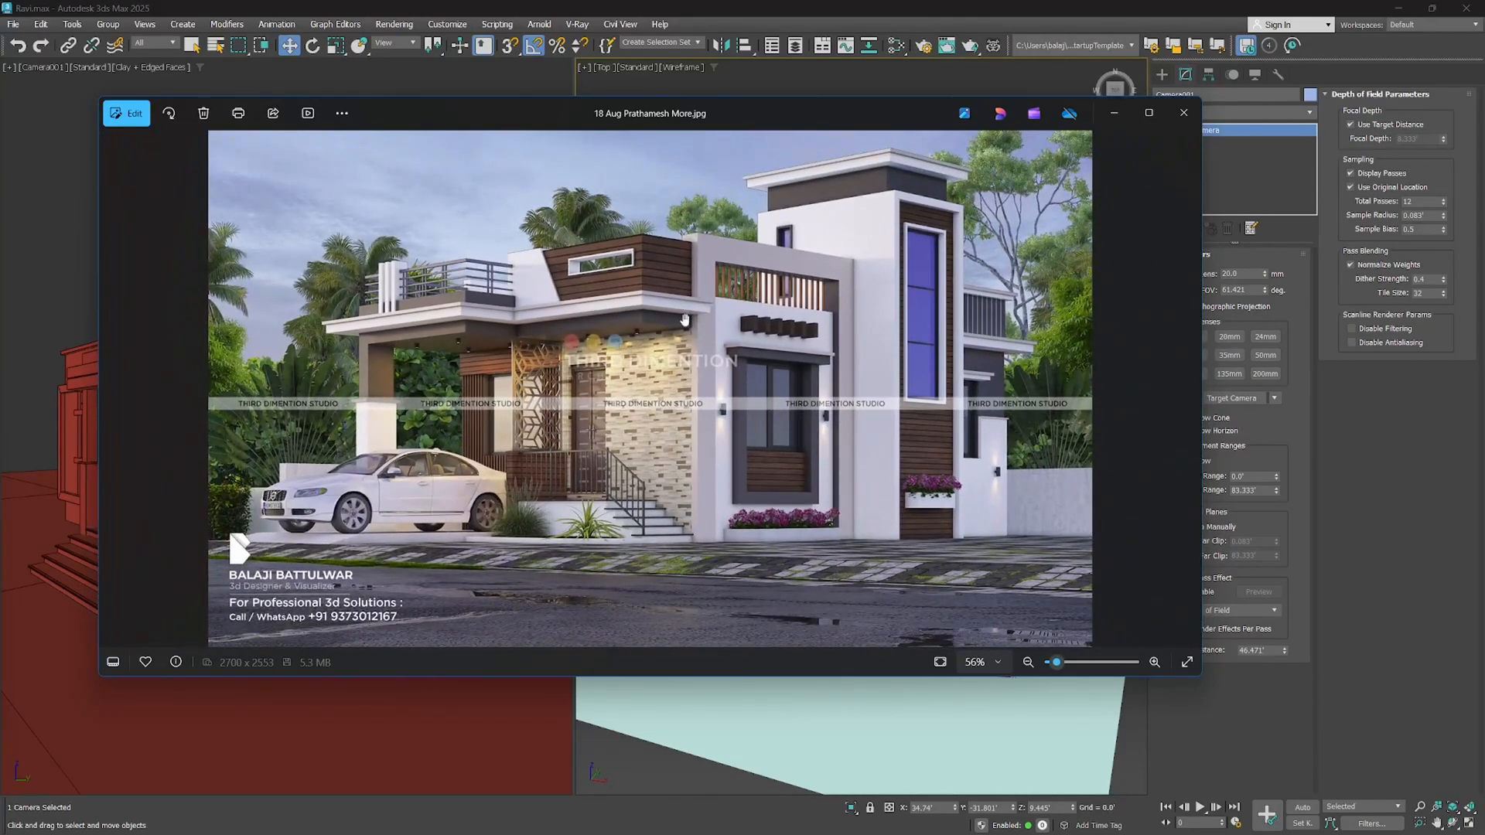
pyautogui.click(1183, 114)
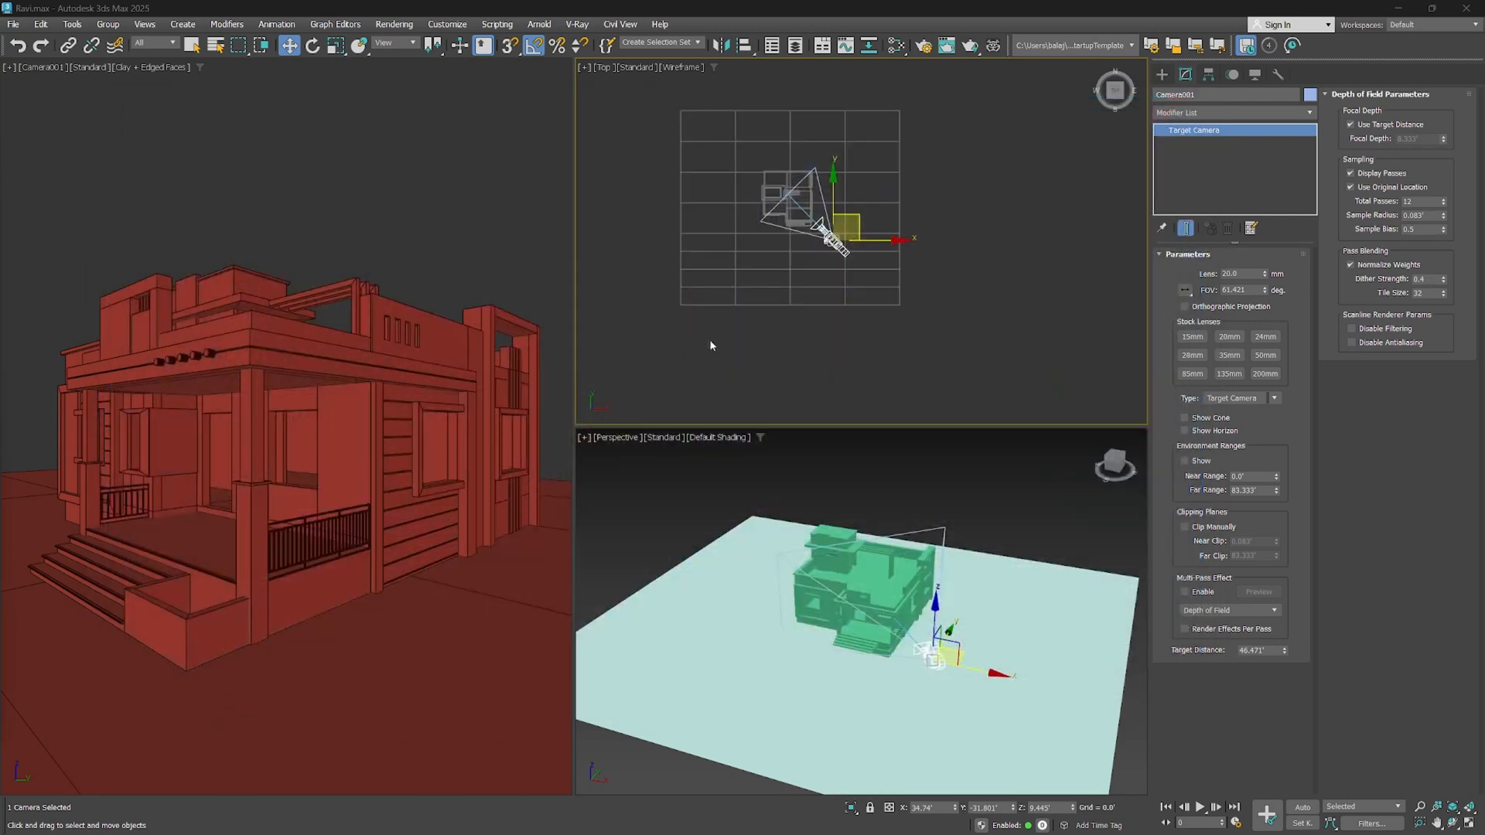
# Set the camera's lens to 50 mm, move it back diagonally in the top view and pan its view to frame the whole house
pyautogui.click(1254, 355)
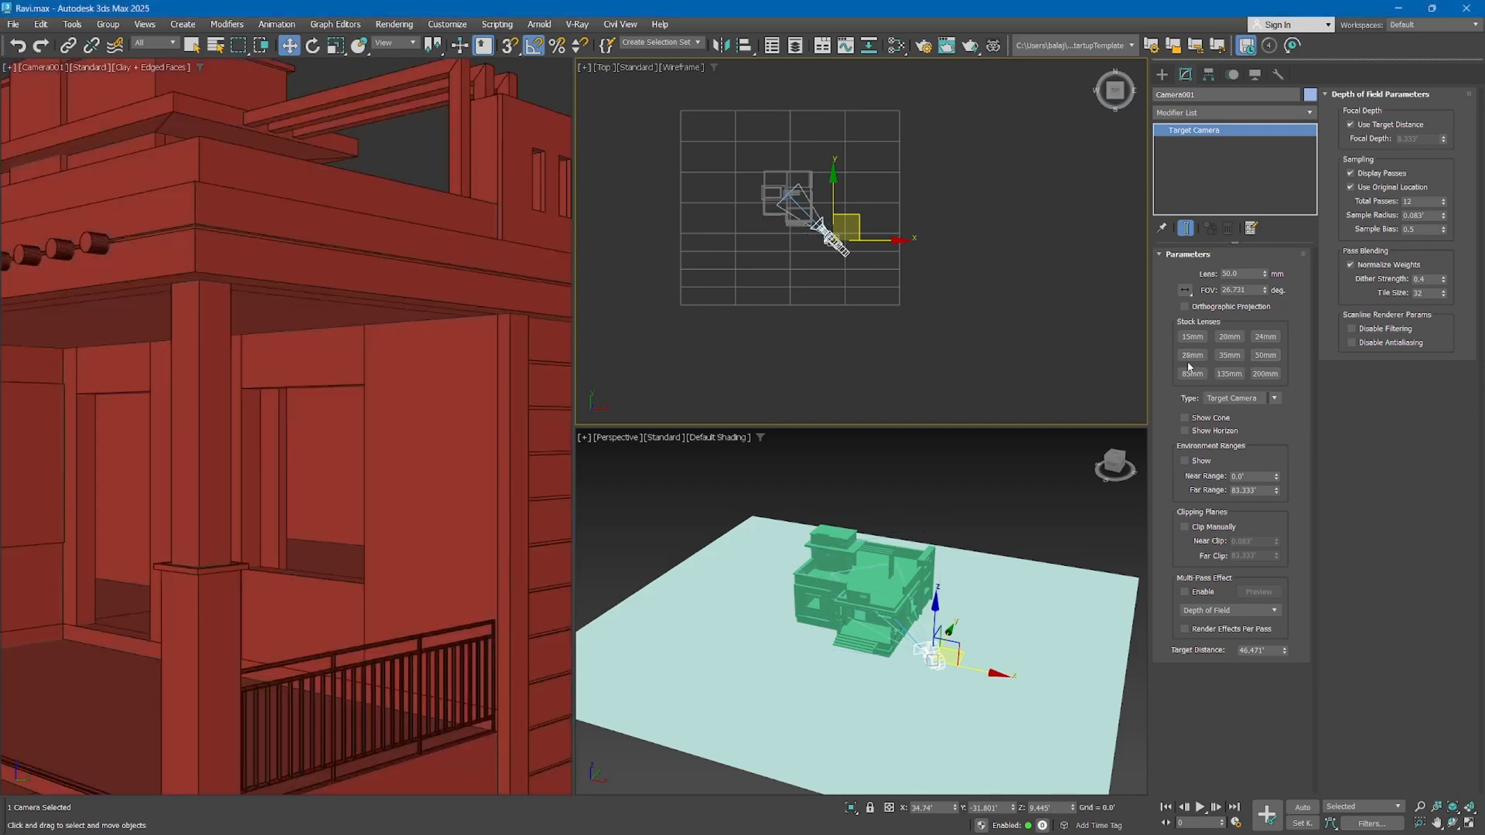
pyautogui.scroll(-2, 812, 301)
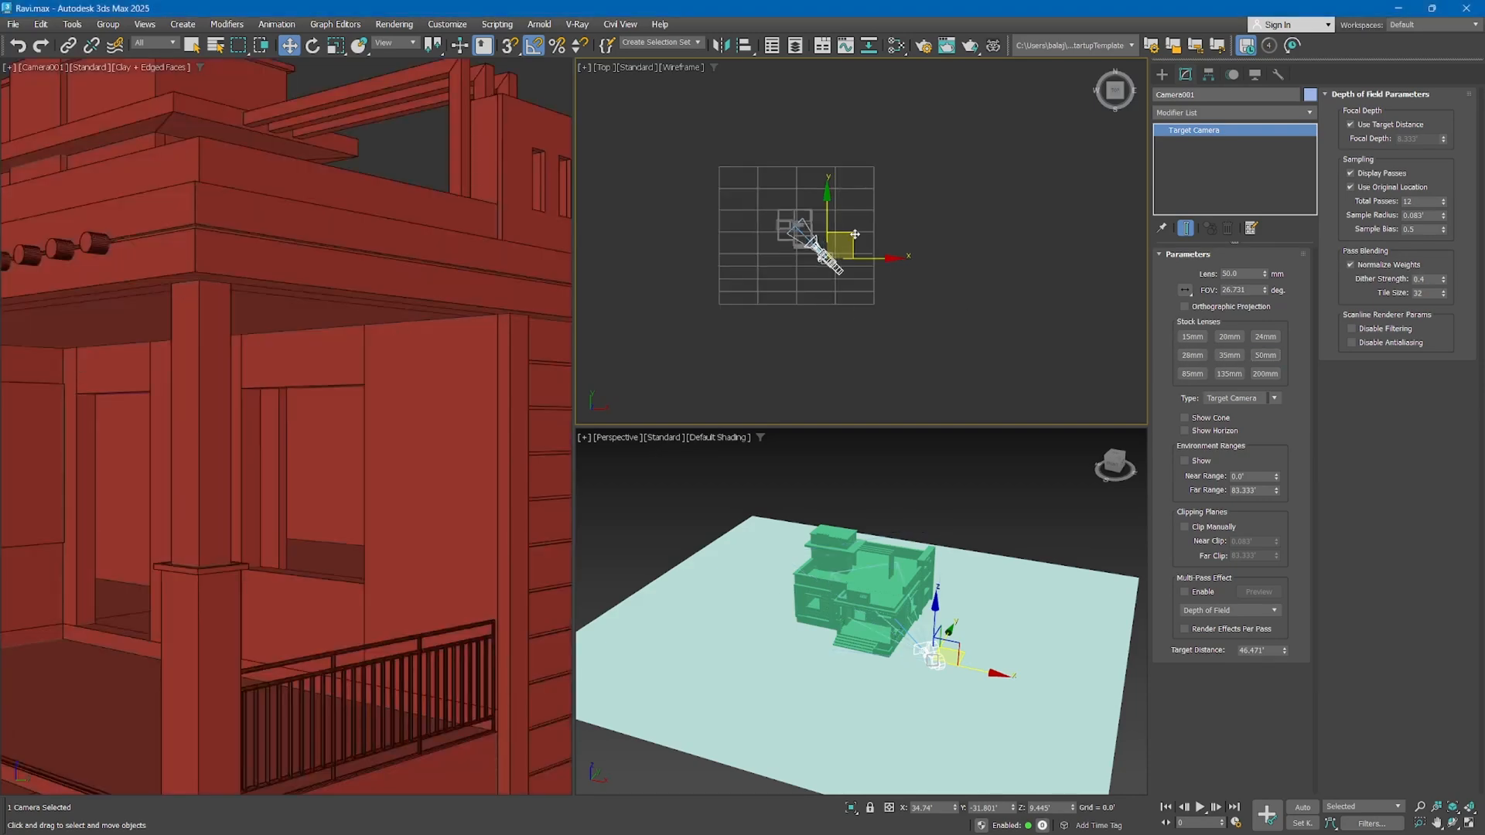
pyautogui.moveTo(855, 233); pyautogui.dragTo(890, 280)
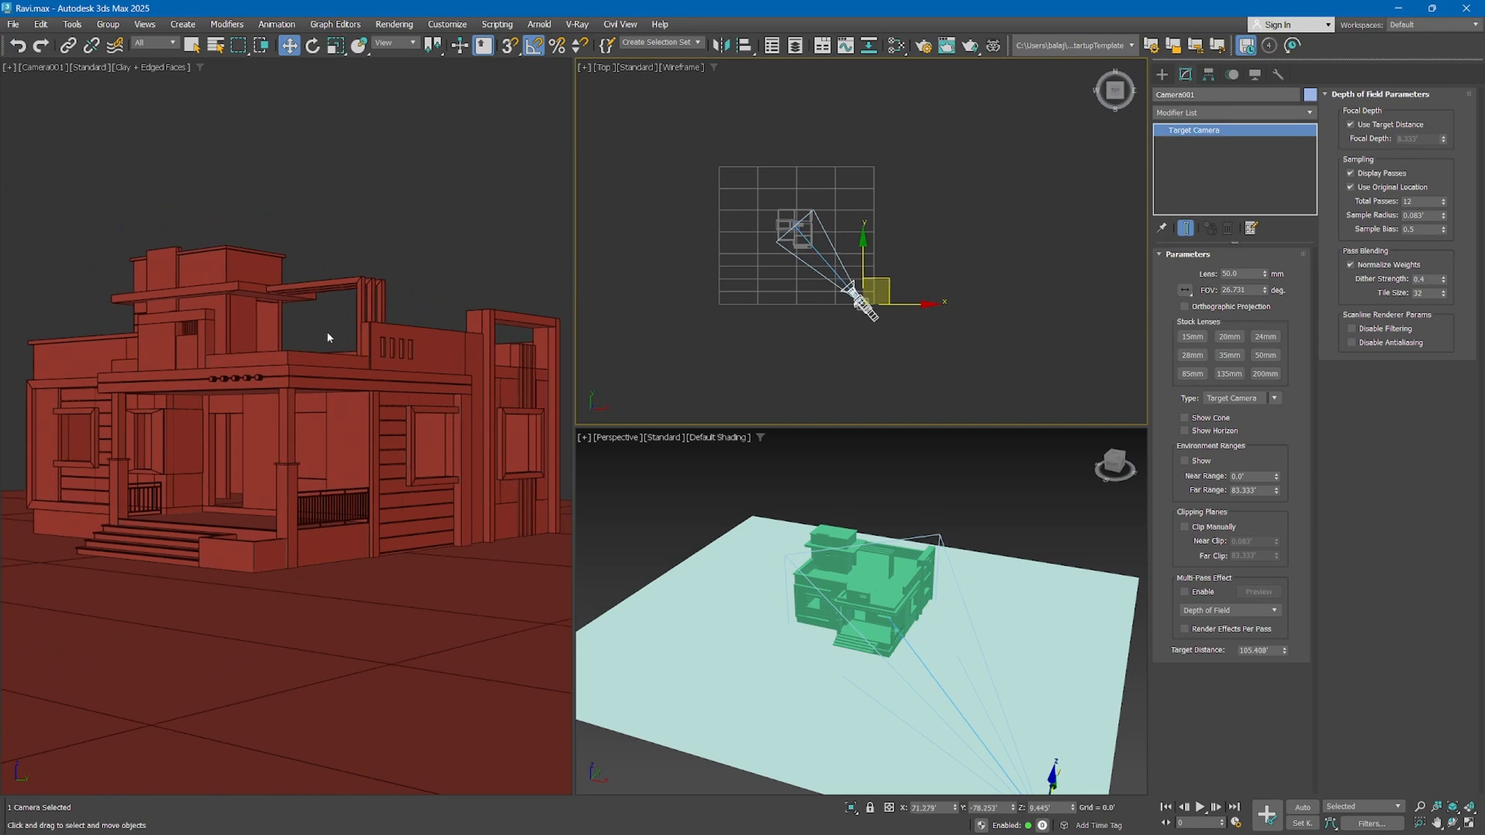
pyautogui.moveTo(328, 332); pyautogui.dragTo(314, 323, button='middle')
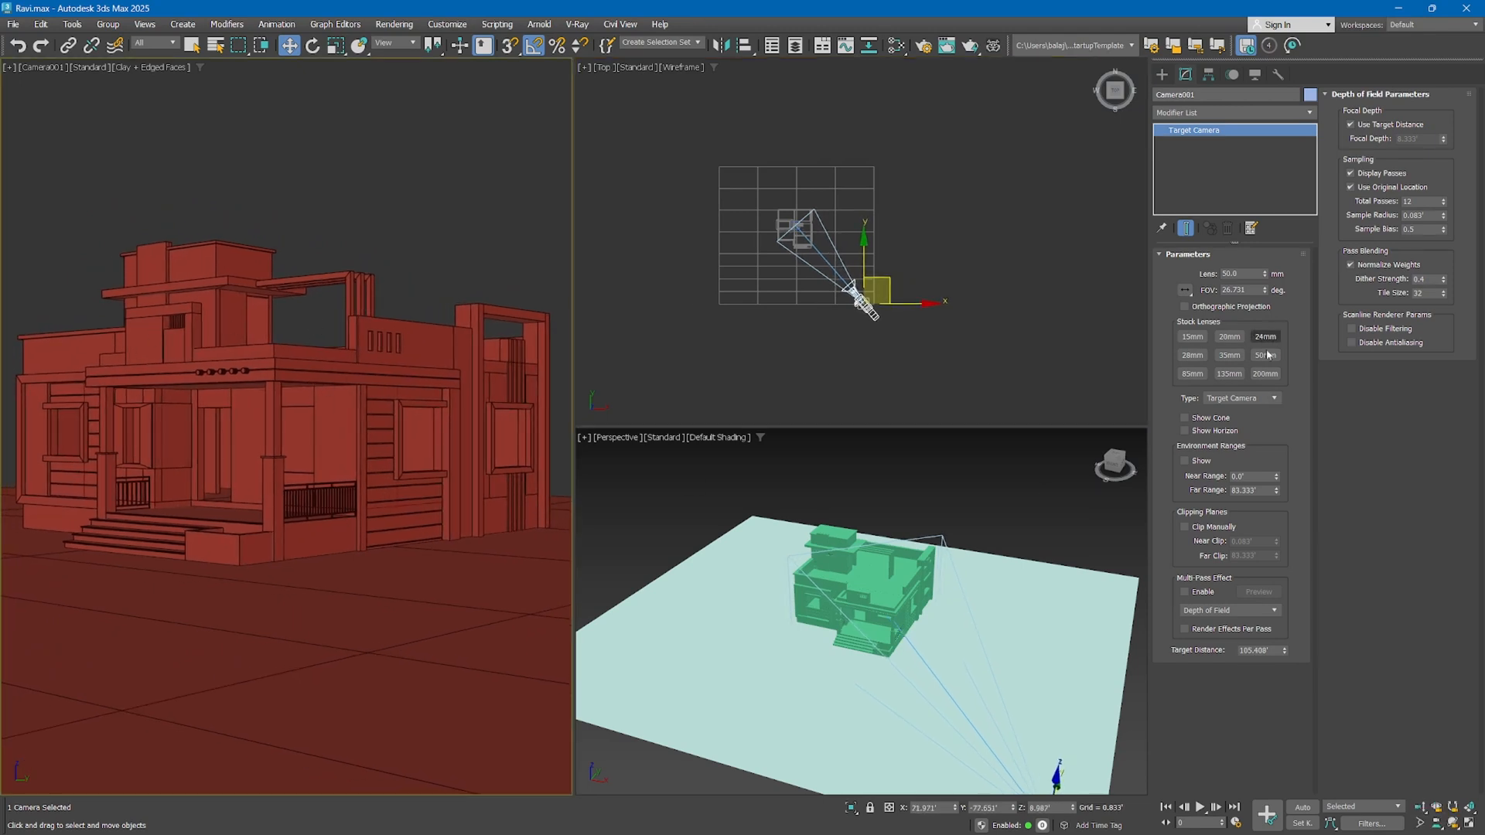
# Vary the camera's field of view, try a 60 mm lens, and restore the stock 50 mm lens
pyautogui.moveTo(1263, 290)
pyautogui.mouseDown()
pyautogui.moveTo(1263, 268)
pyautogui.moveTo(1264, 301)
pyautogui.moveTo(1263, 288)
pyautogui.mouseUp()
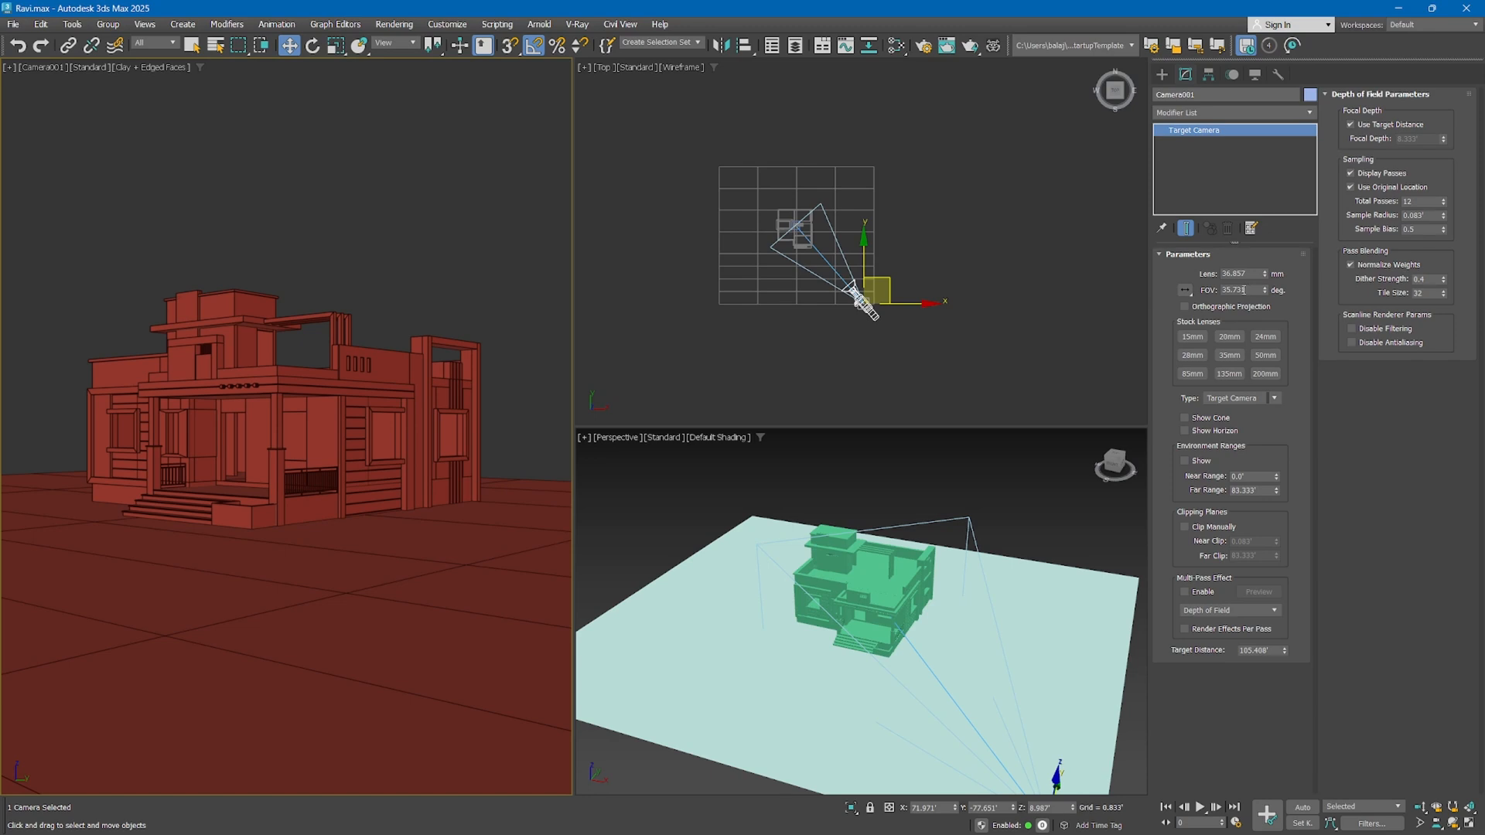
pyautogui.moveTo(1265, 291)
pyautogui.mouseDown()
pyautogui.moveTo(1274, 311)
pyautogui.moveTo(1267, 270)
pyautogui.mouseUp()
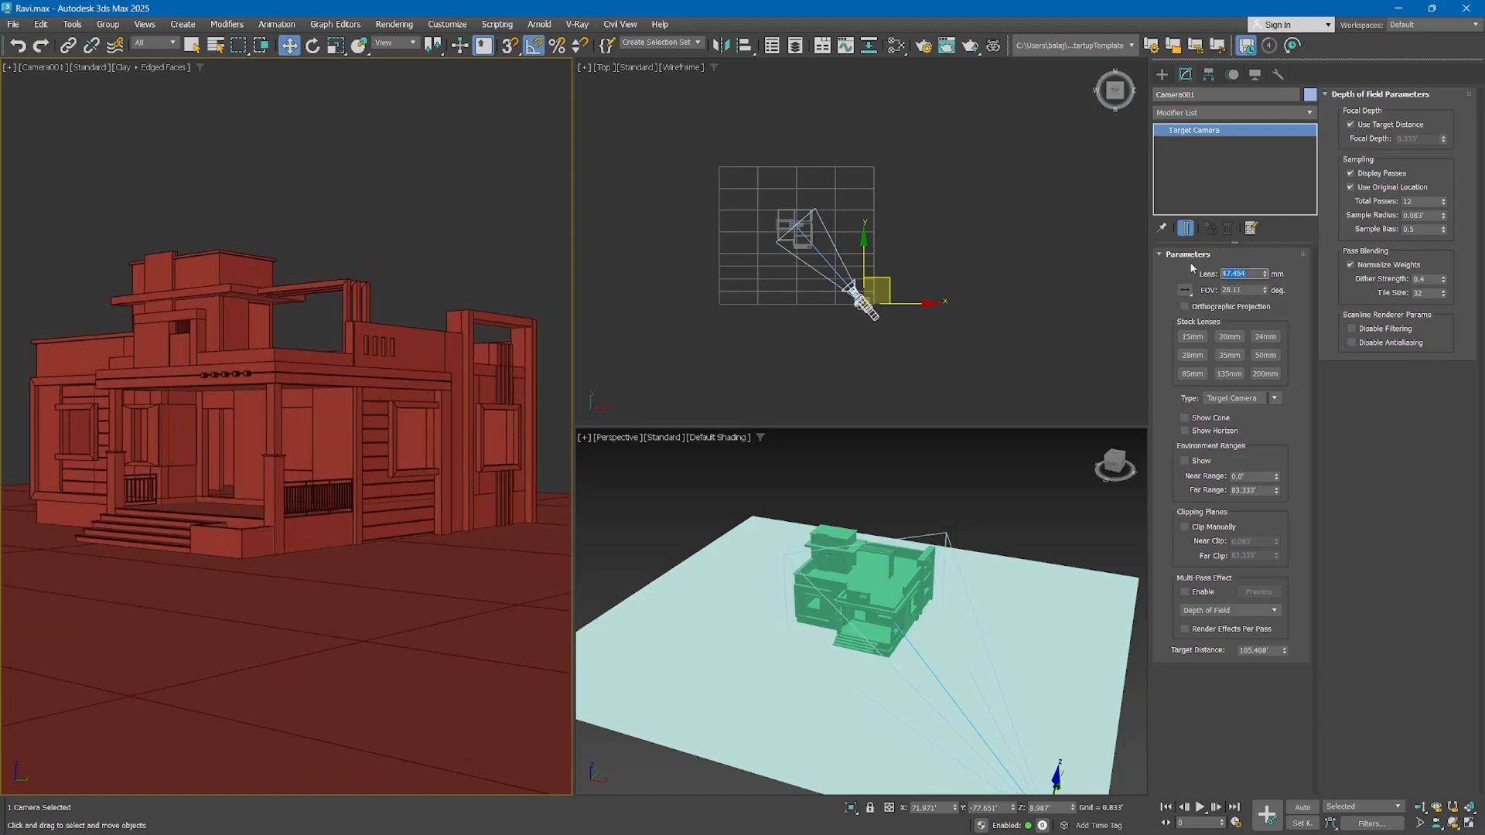
pyautogui.write('60')
pyautogui.press('Return')
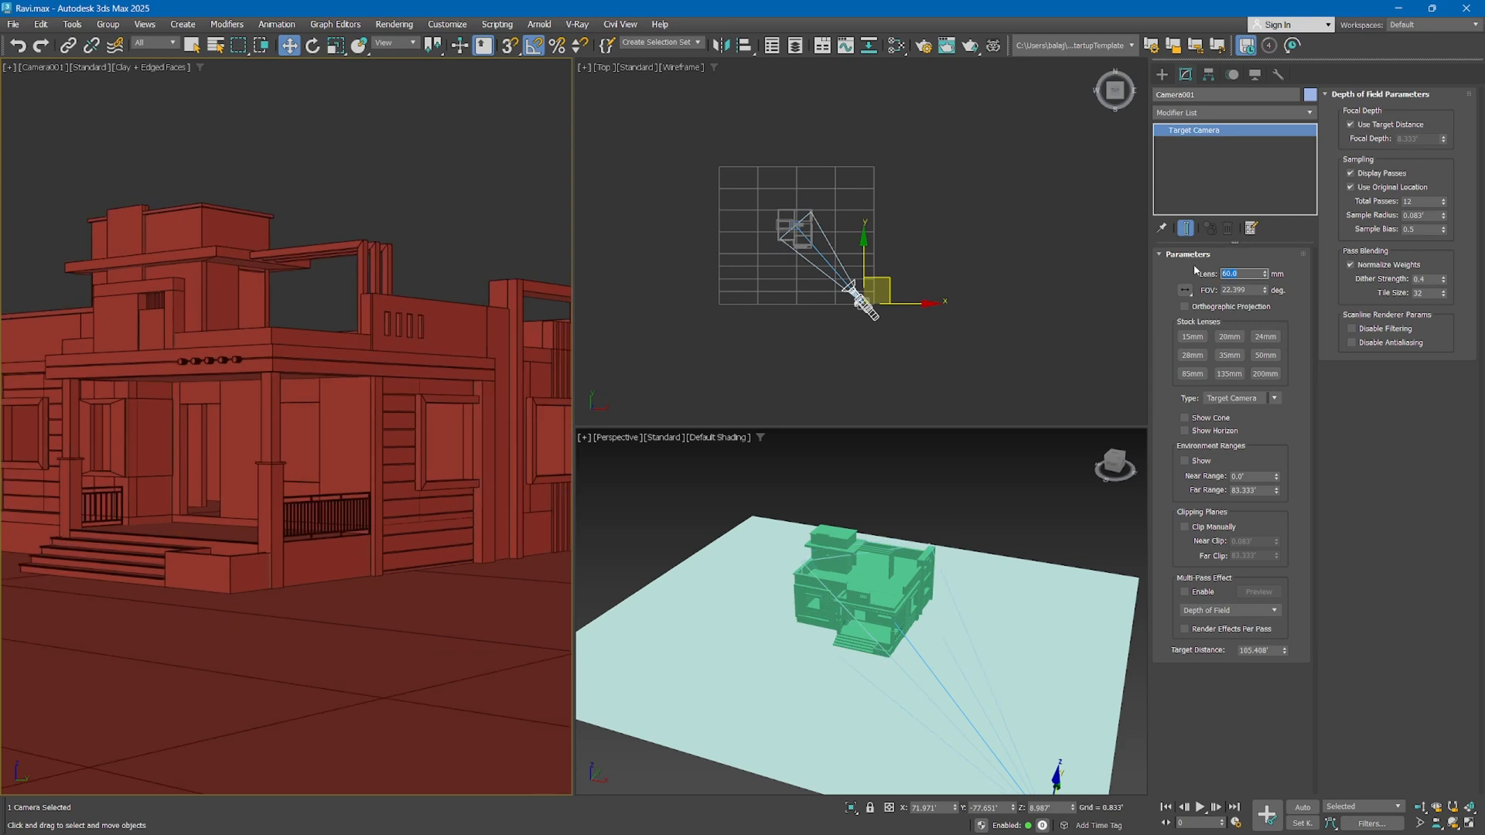
pyautogui.click(1265, 355)
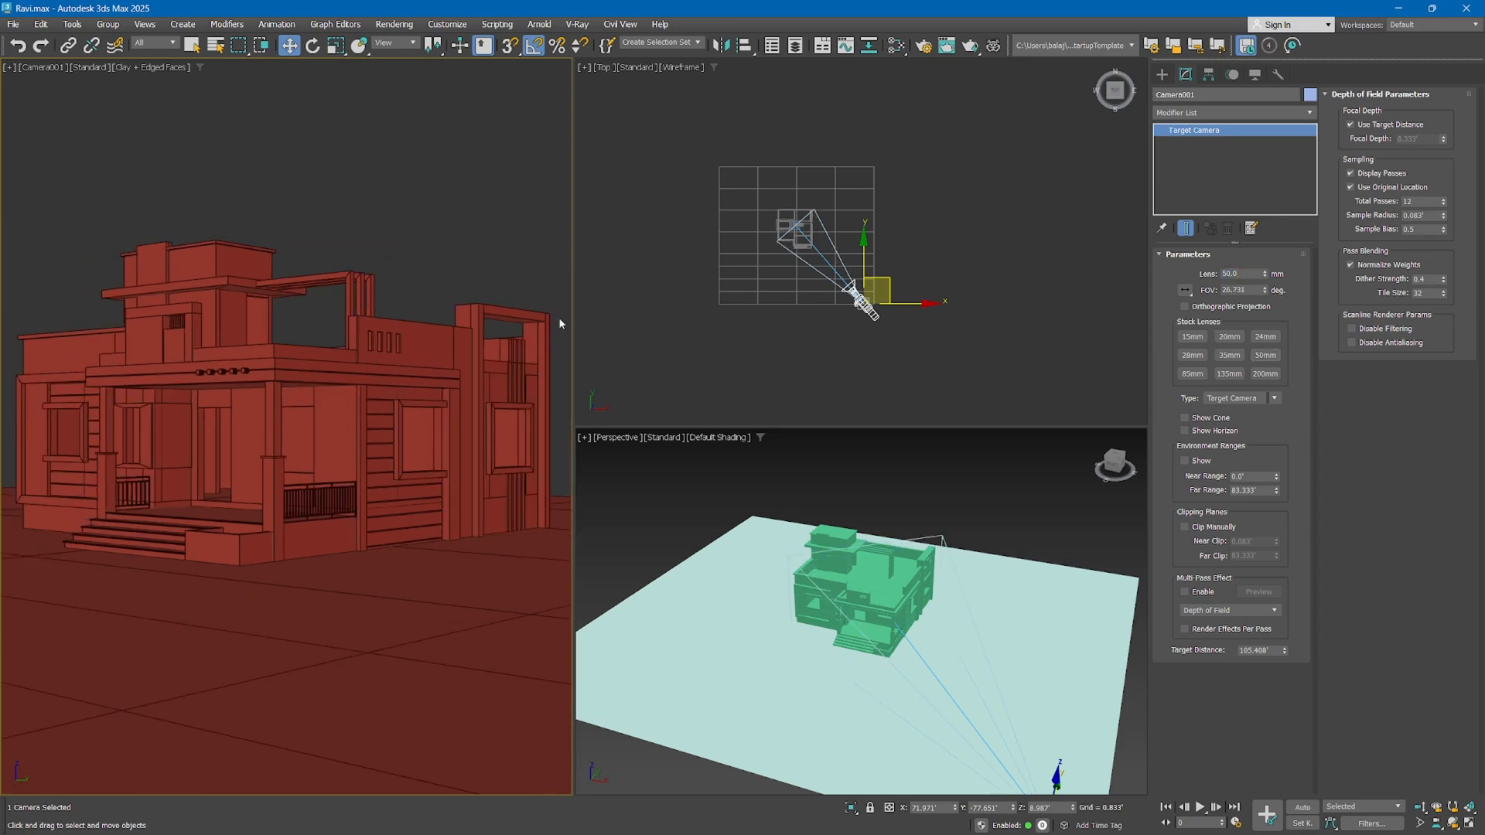
pyautogui.click(1207, 420)
pyautogui.click(1196, 421)
pyautogui.click(1208, 433)
# Select the camera's target, the camera body and the line joining them one after another in the top view, and clear the selection
pyautogui.click(798, 224)
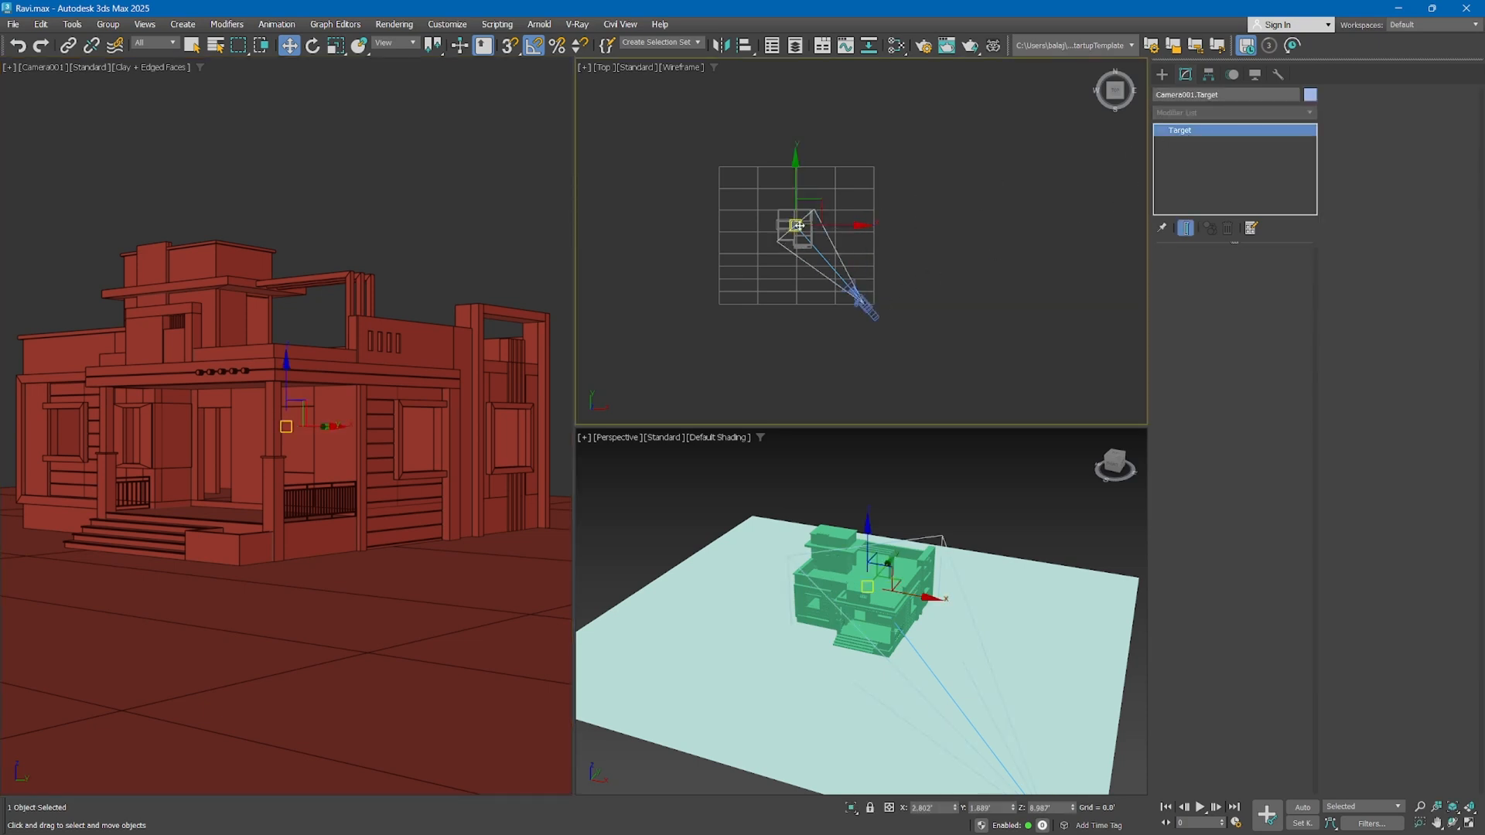
pyautogui.click(874, 307)
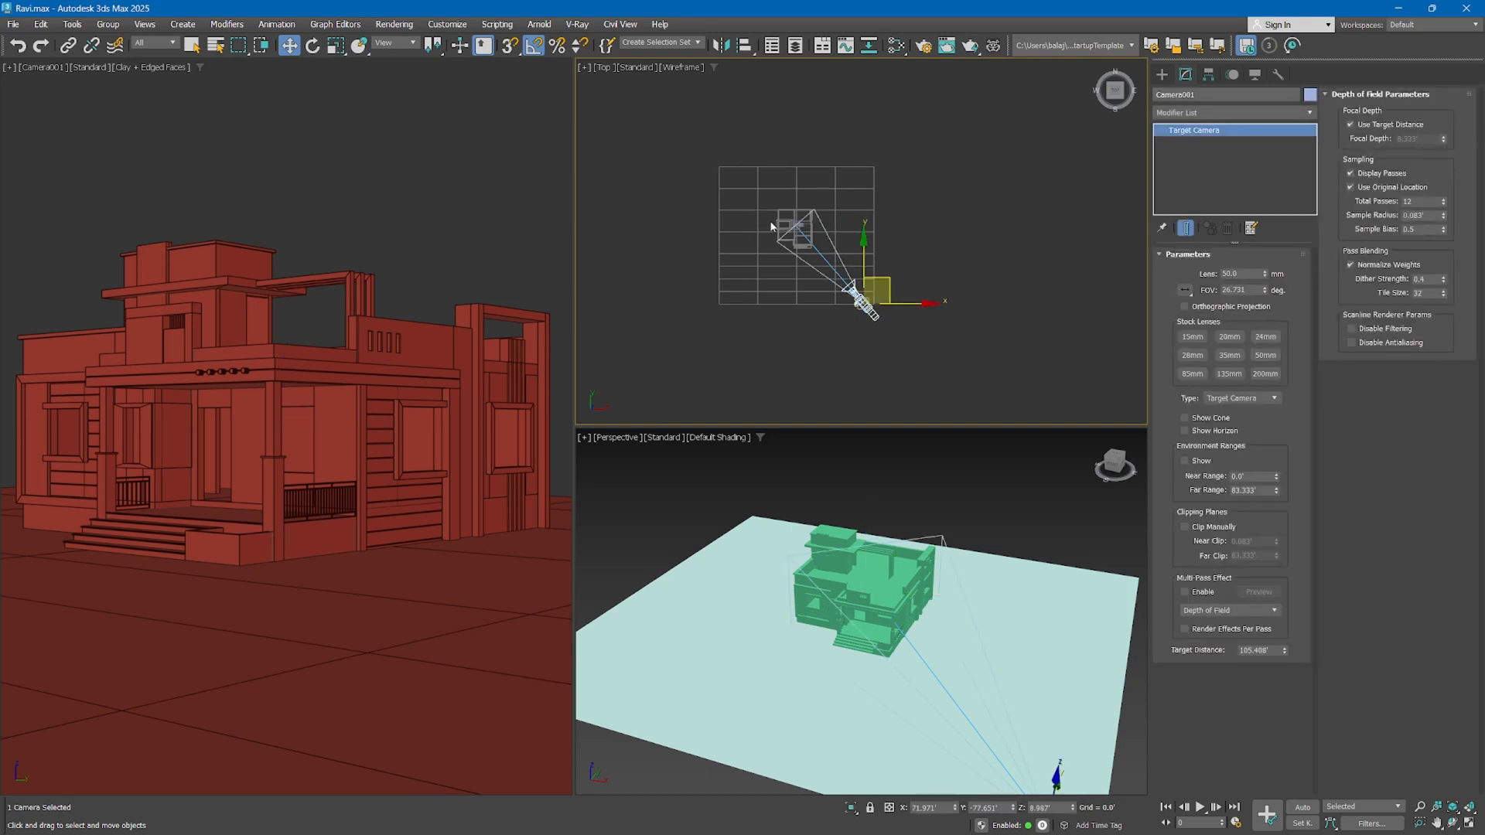
pyautogui.click(810, 260)
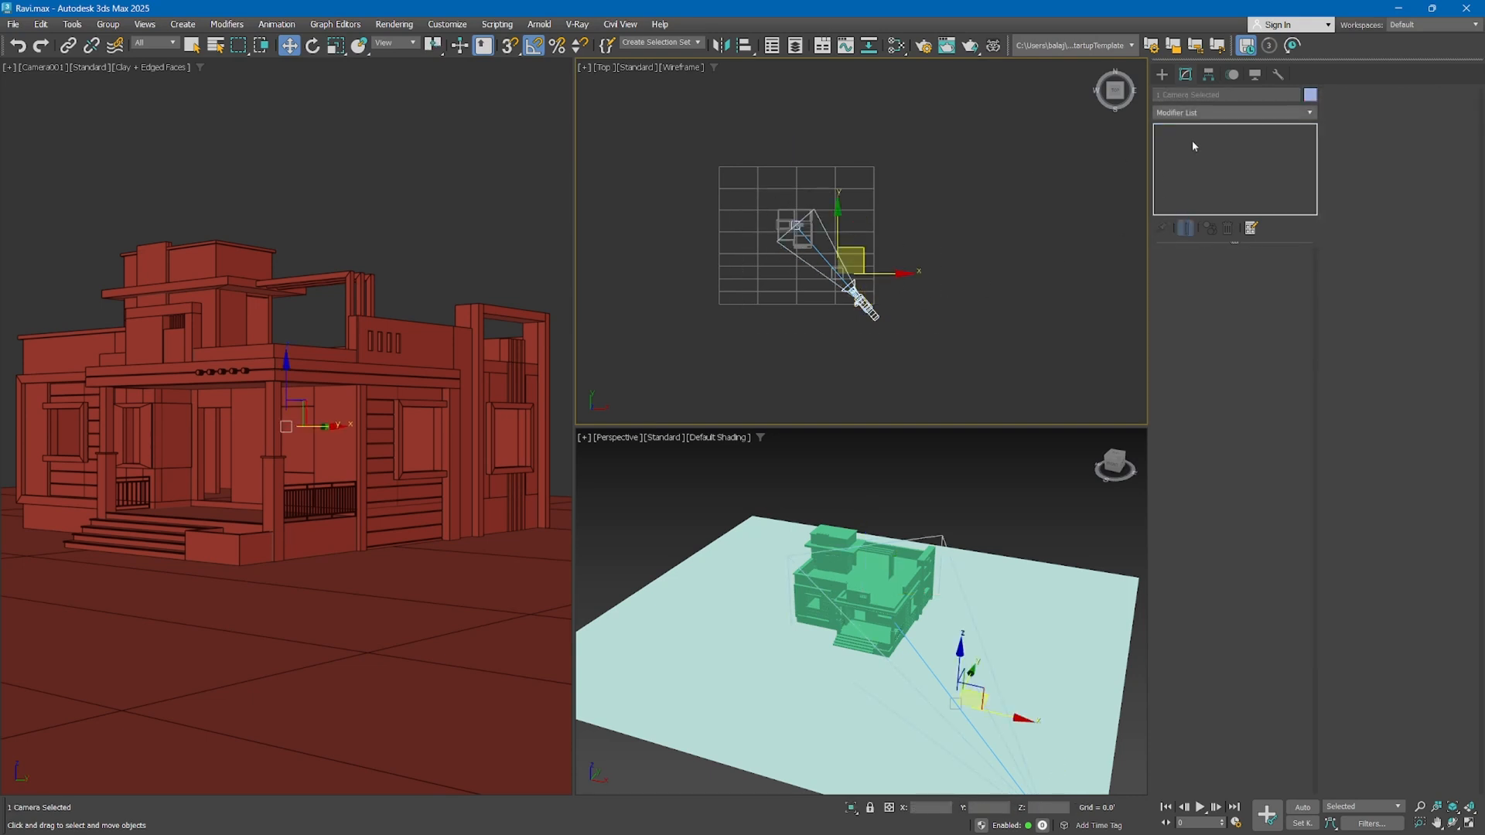
pyautogui.click(798, 226)
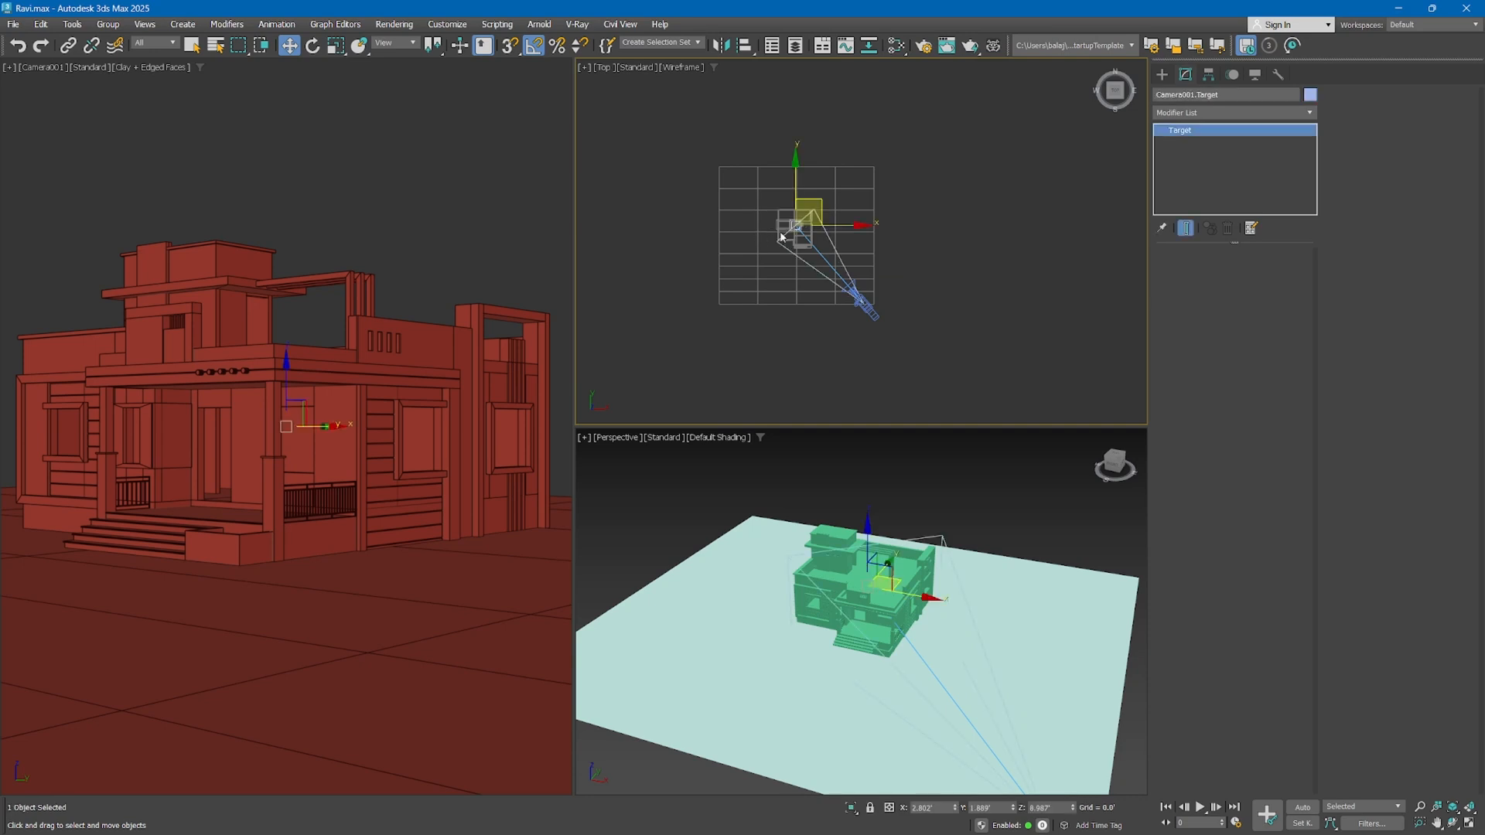
pyautogui.click(921, 283)
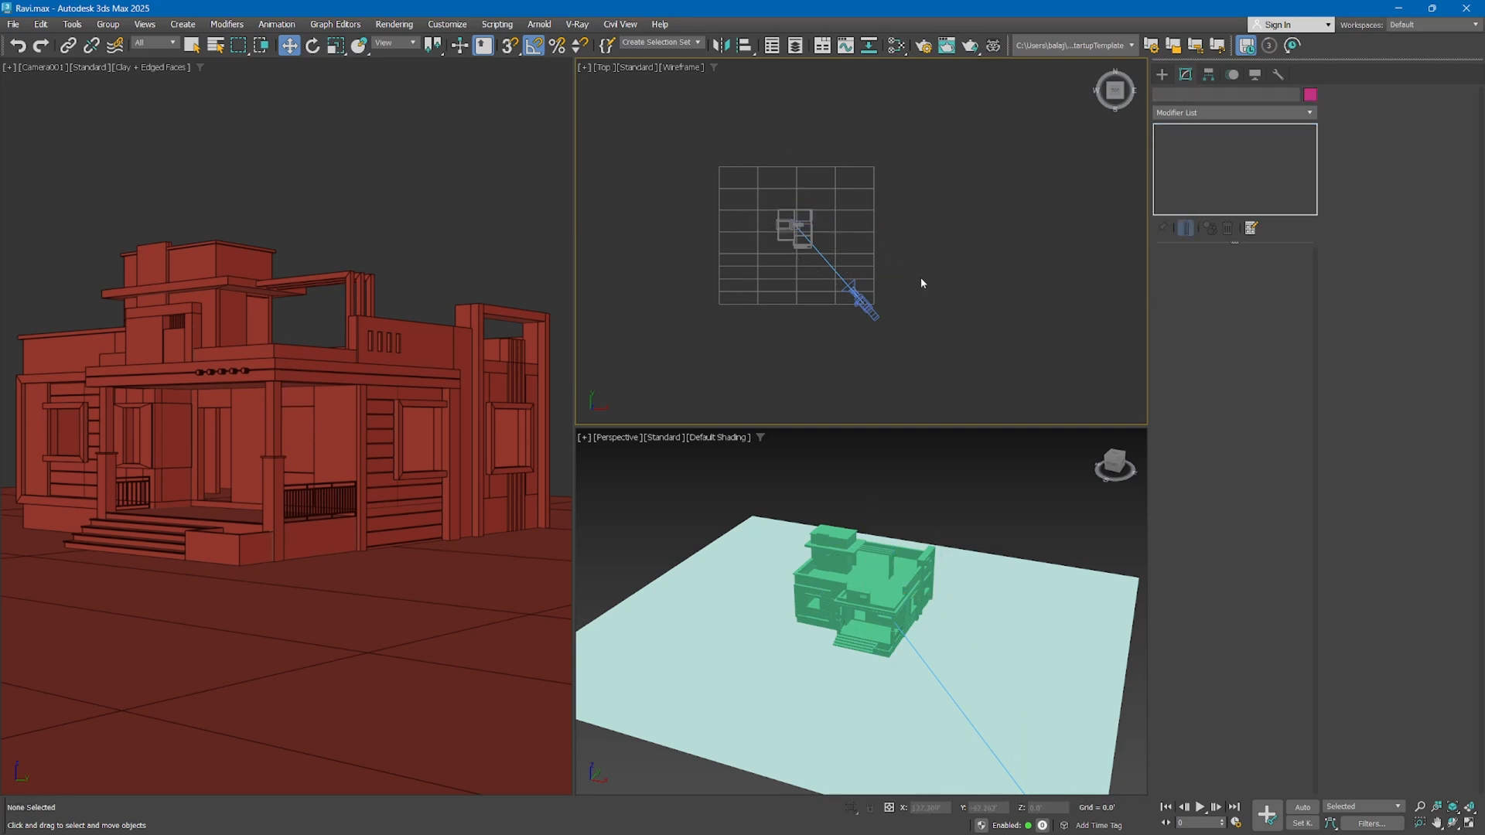
# Select the target camera together with its target in the top view and delete both
pyautogui.click(874, 312)
pyautogui.moveTo(920, 166); pyautogui.dragTo(727, 351)
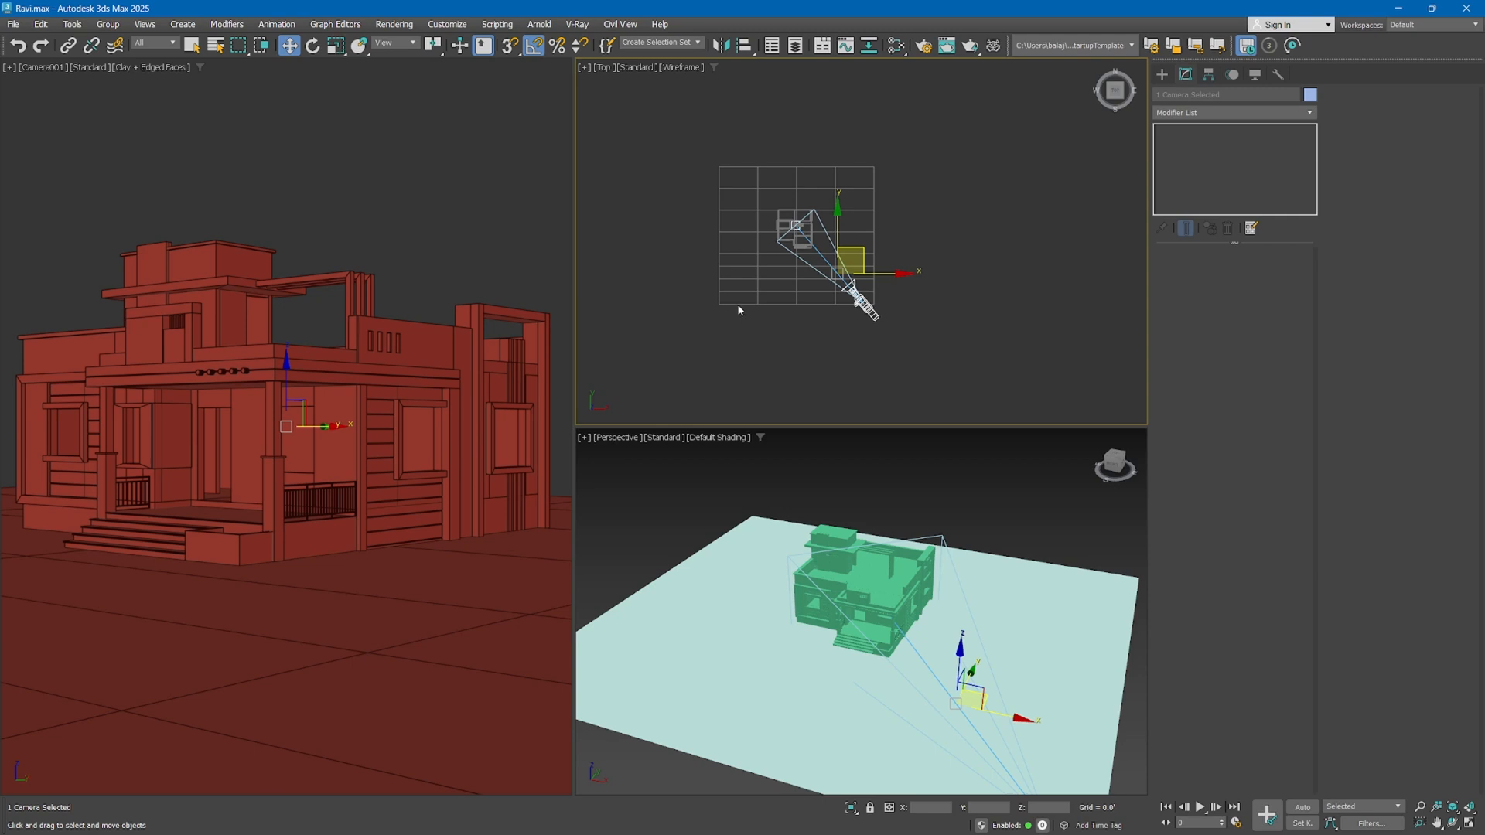
pyautogui.press('Delete')
# Try a Standard Free camera in the top view, delete it, and place a Free camera on the house in the front view instead
pyautogui.click(1162, 74)
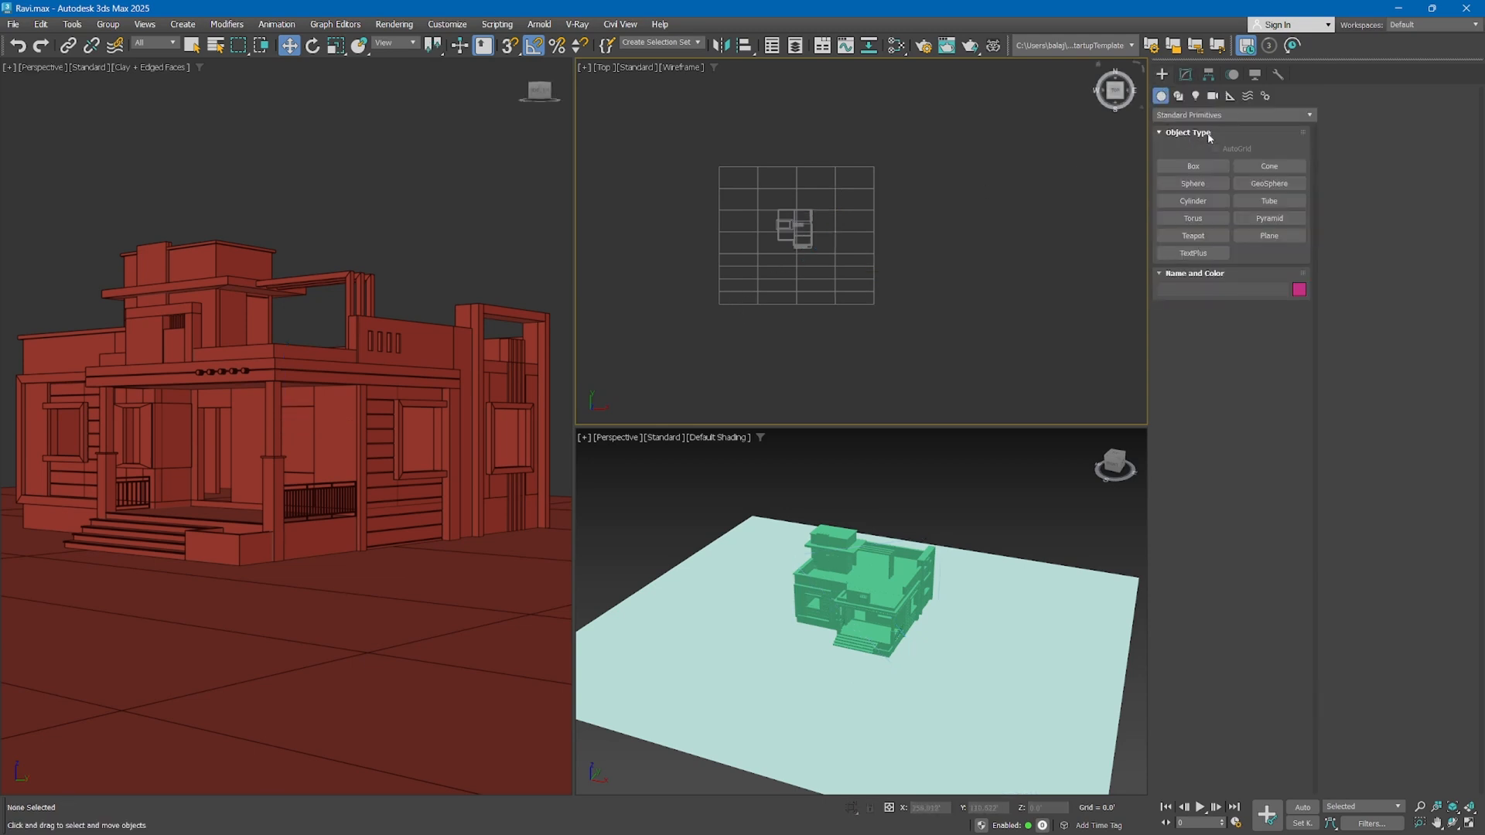
pyautogui.click(1213, 95)
pyautogui.click(1193, 184)
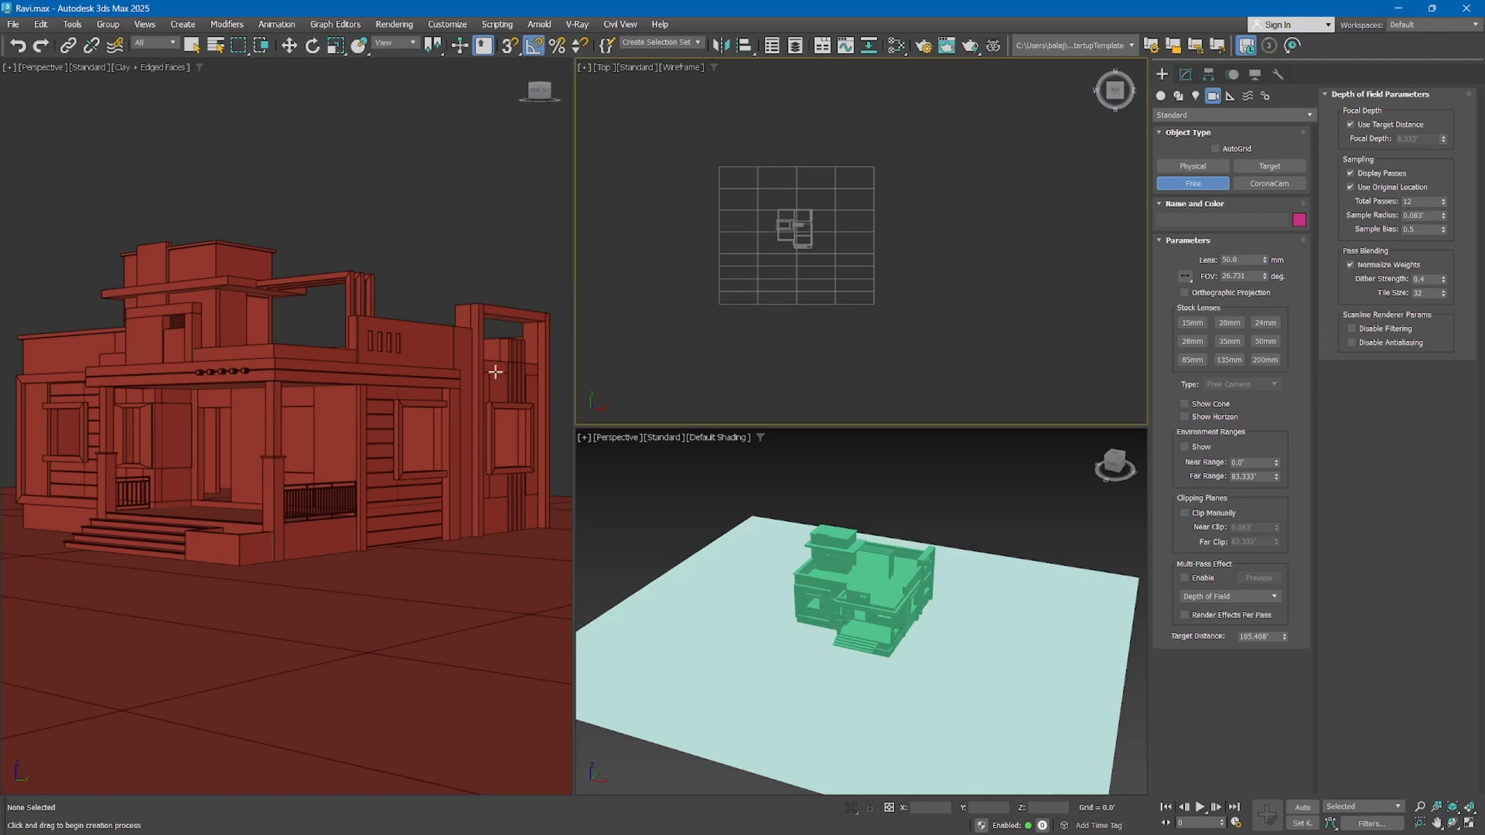
pyautogui.click(864, 317)
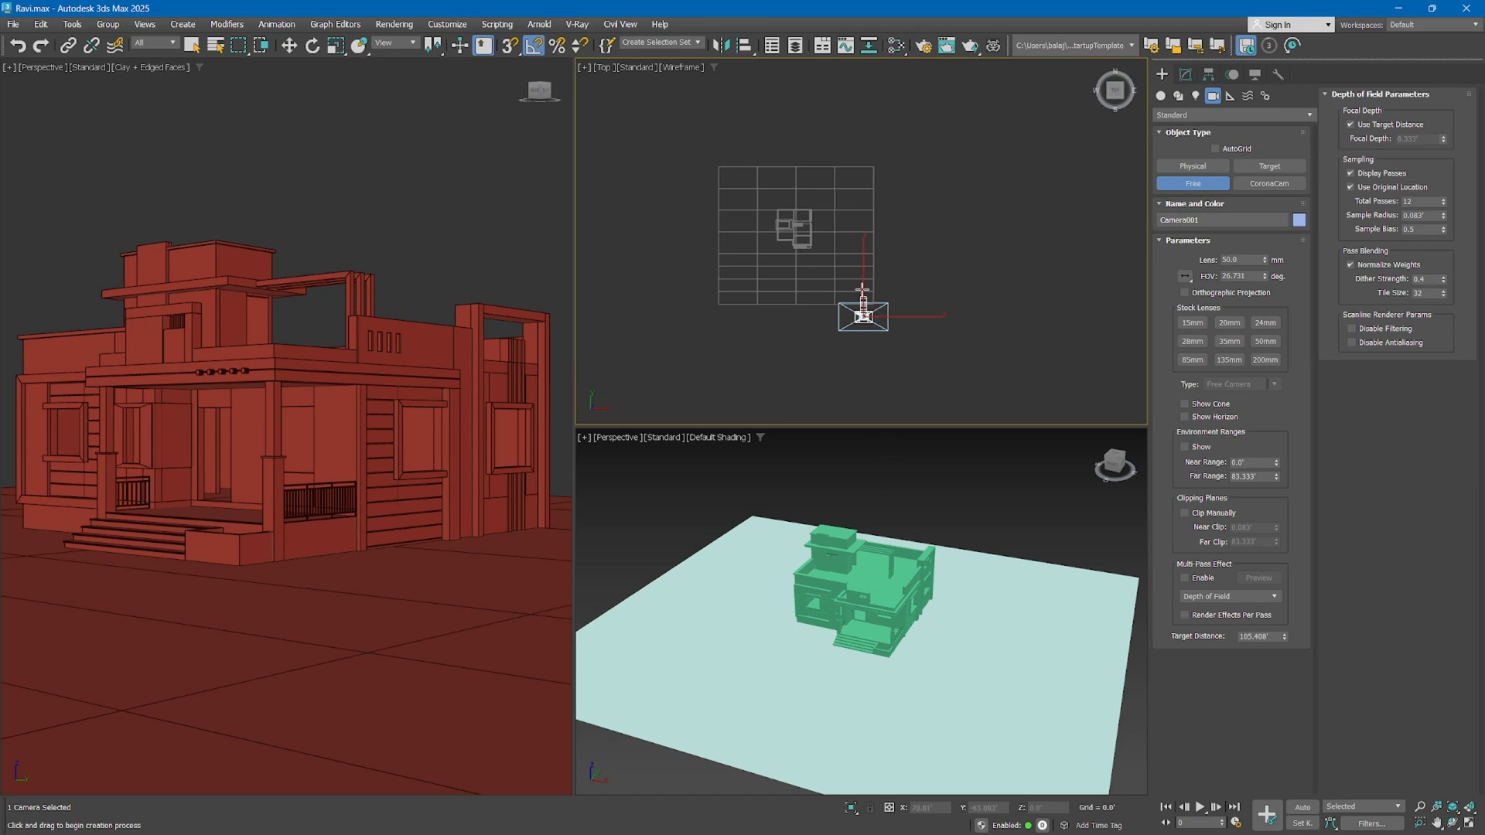
pyautogui.press('Delete')
pyautogui.moveTo(861, 289); pyautogui.dragTo(875, 322, button='middle')
pyautogui.press('f')
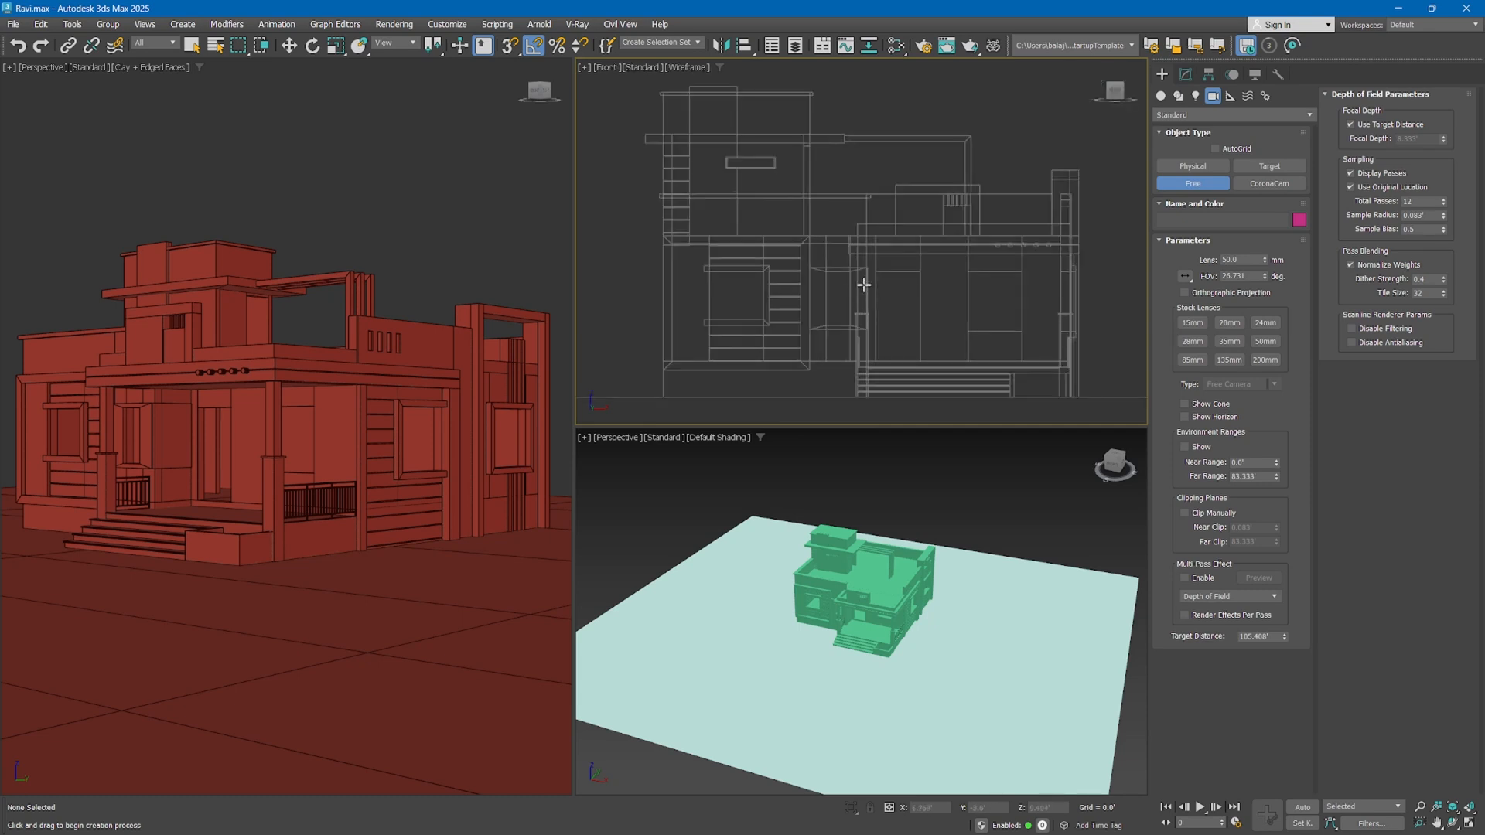
pyautogui.click(863, 284)
# Move the free camera straight out in front of the house in the top view, beyond the edge of the ground plane
pyautogui.scroll(-3, 849, 483)
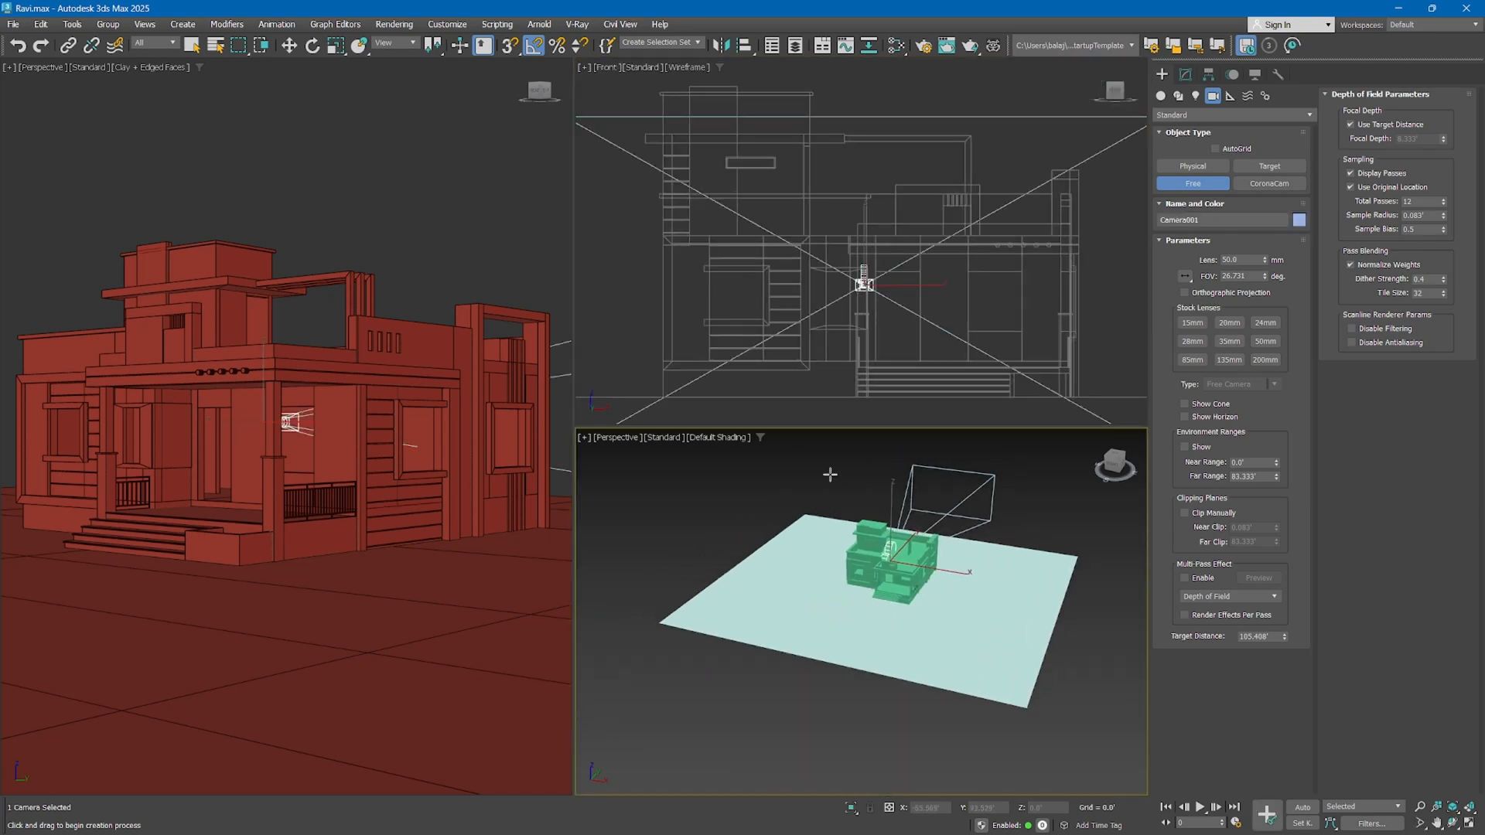
pyautogui.scroll(-2, 796, 263)
pyautogui.press('t')
pyautogui.press('w')
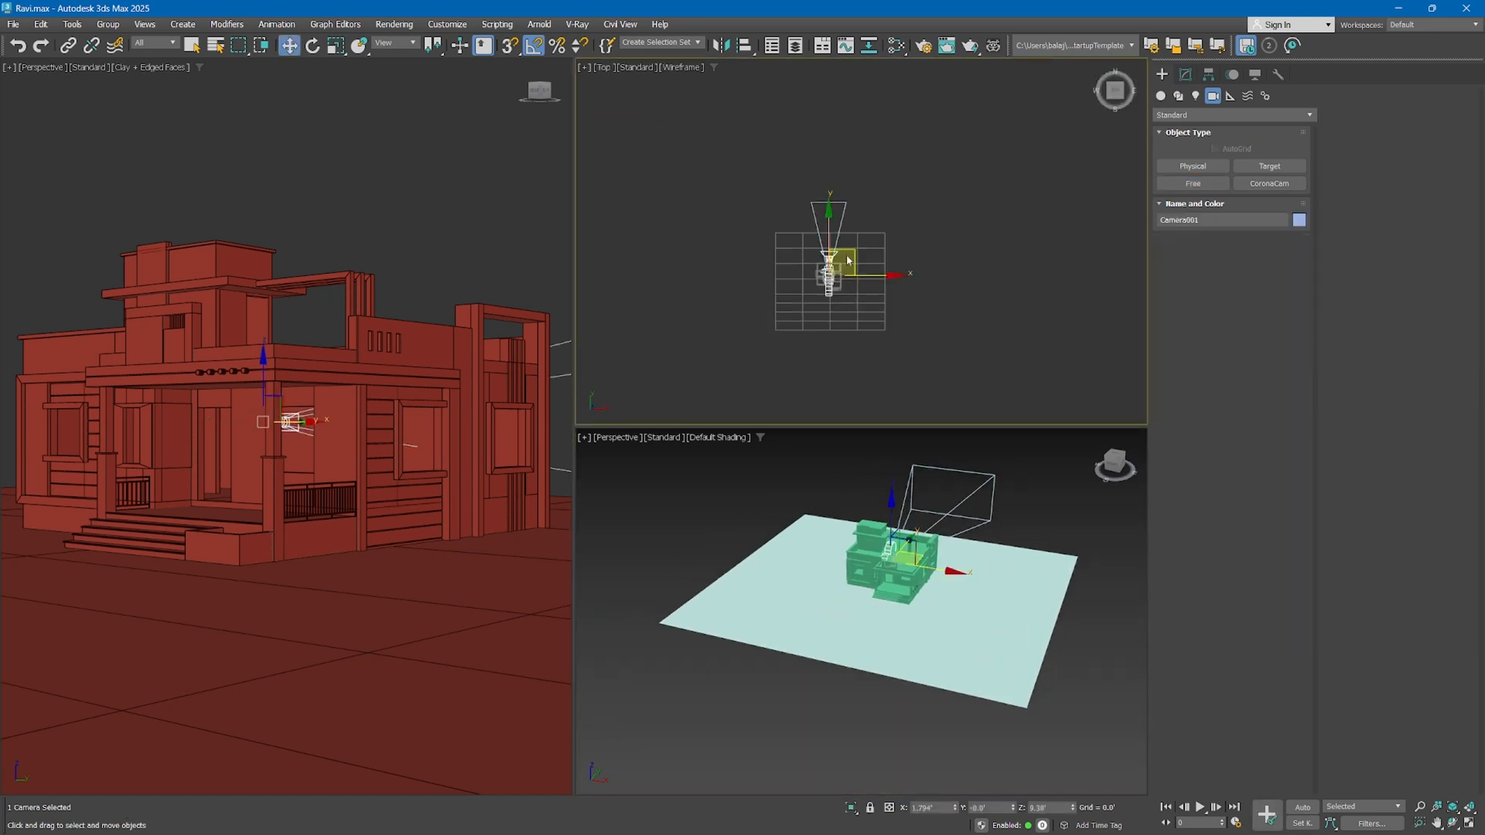
pyautogui.moveTo(850, 259); pyautogui.dragTo(852, 325)
# Switch the large clay-shaded viewport to look through Camera001, checking its placement briefly in the top view
pyautogui.middleClick(294, 280)
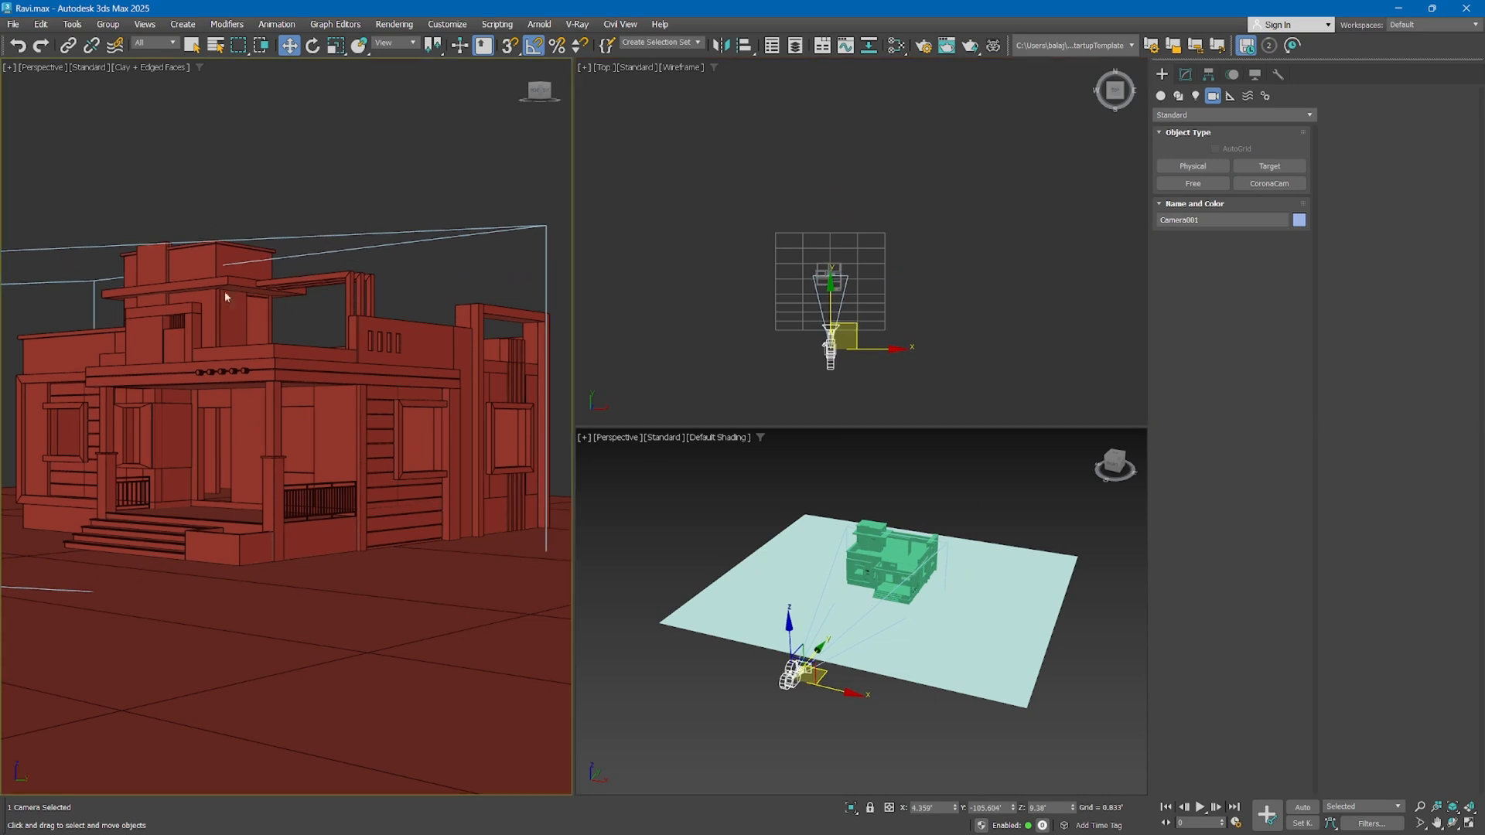
pyautogui.press('c')
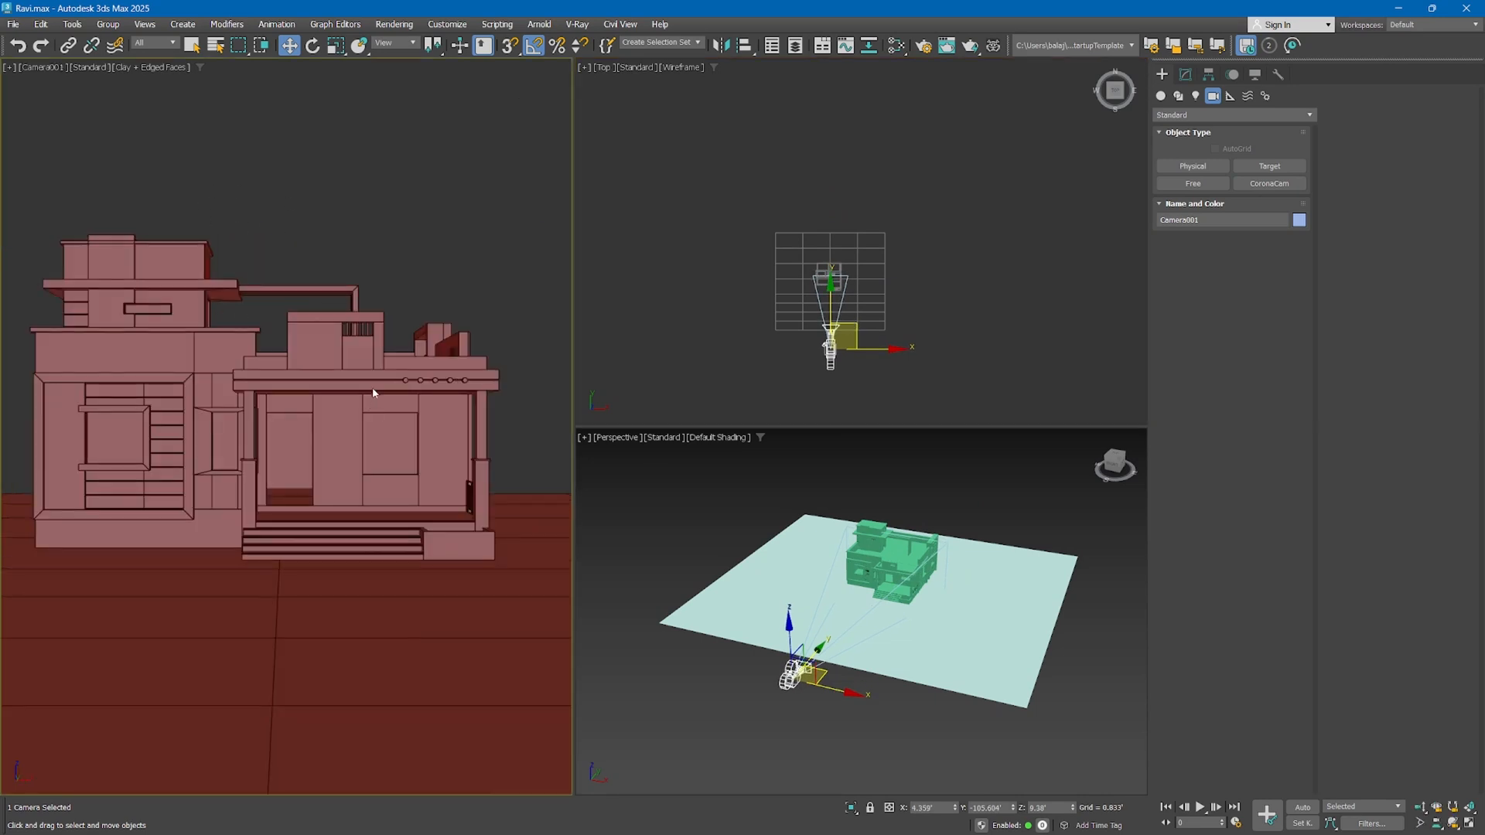
pyautogui.press('t')
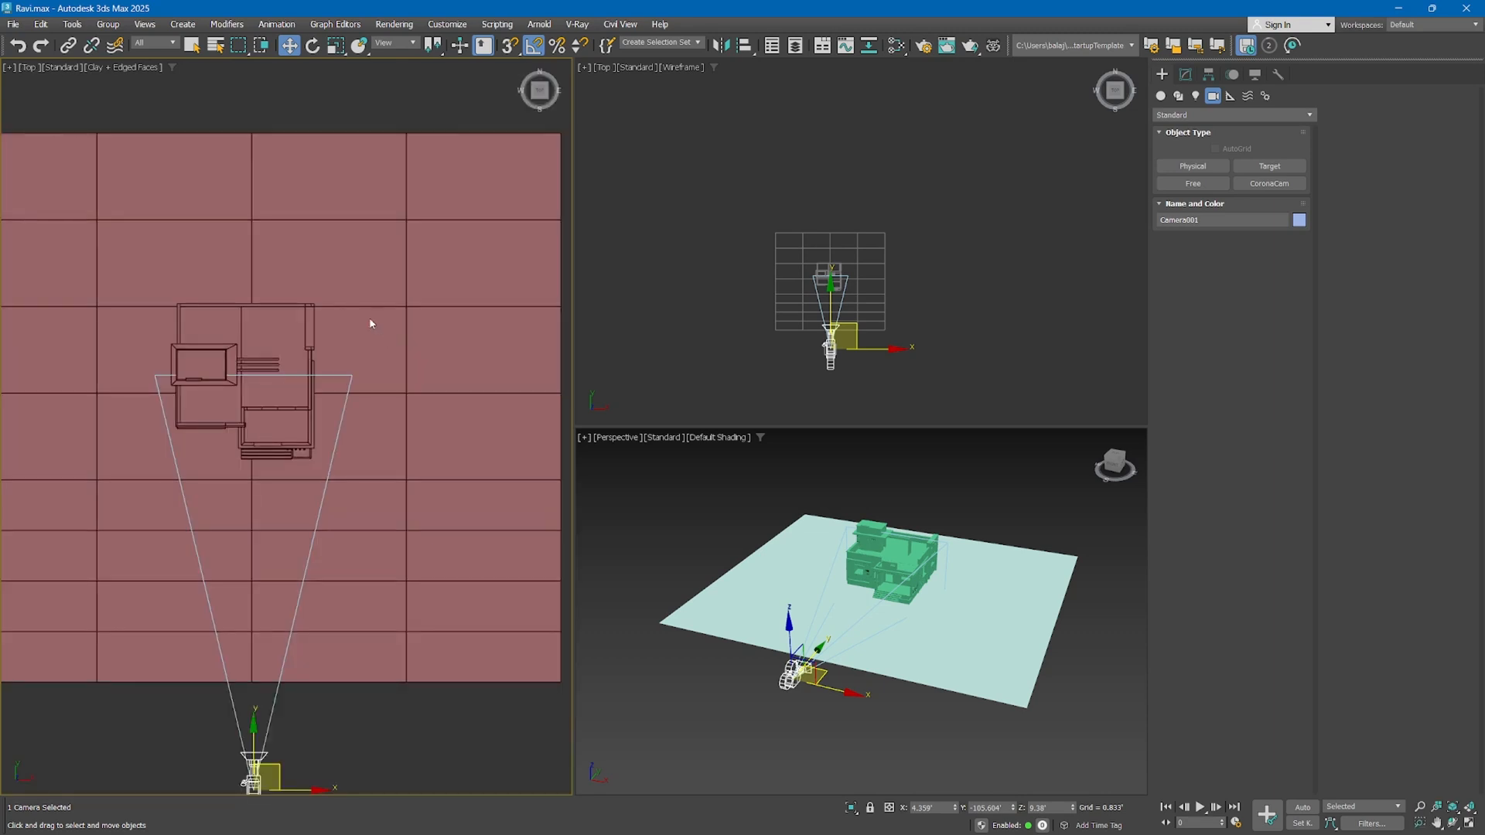
pyautogui.press('c')
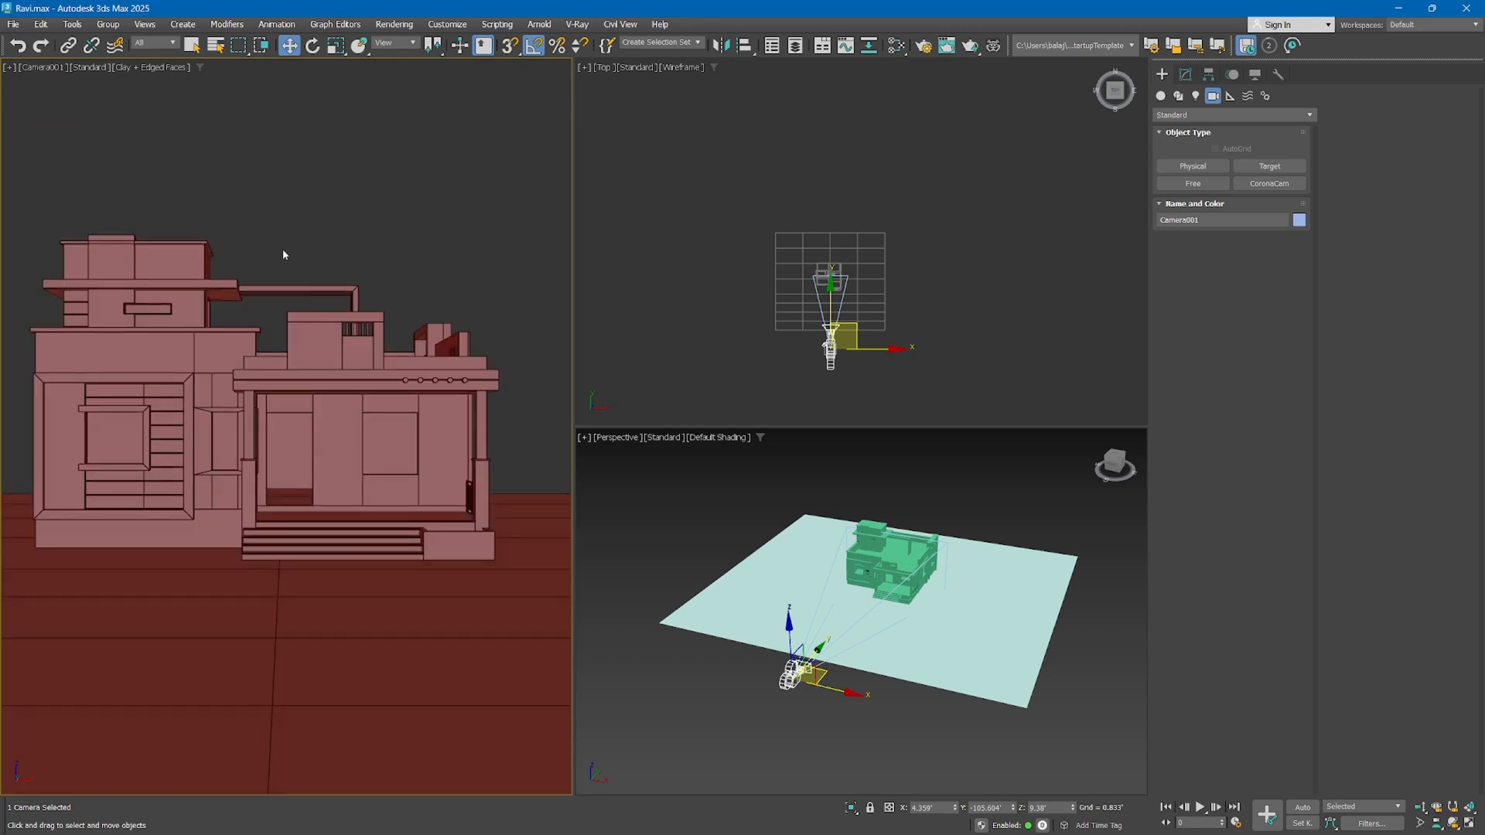
pyautogui.click(41, 67)
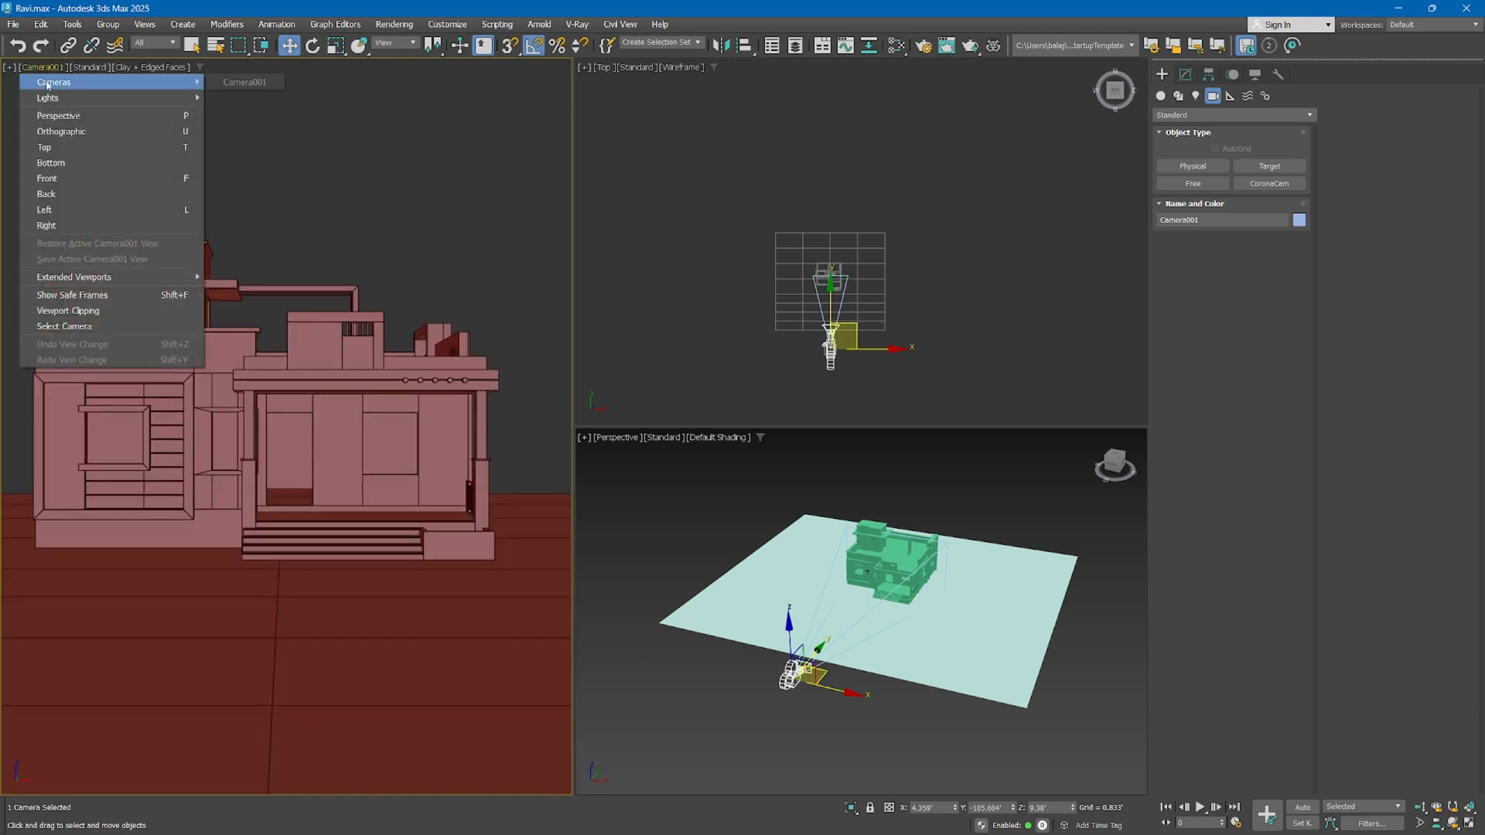
pyautogui.moveTo(48, 83)
pyautogui.click(224, 83)
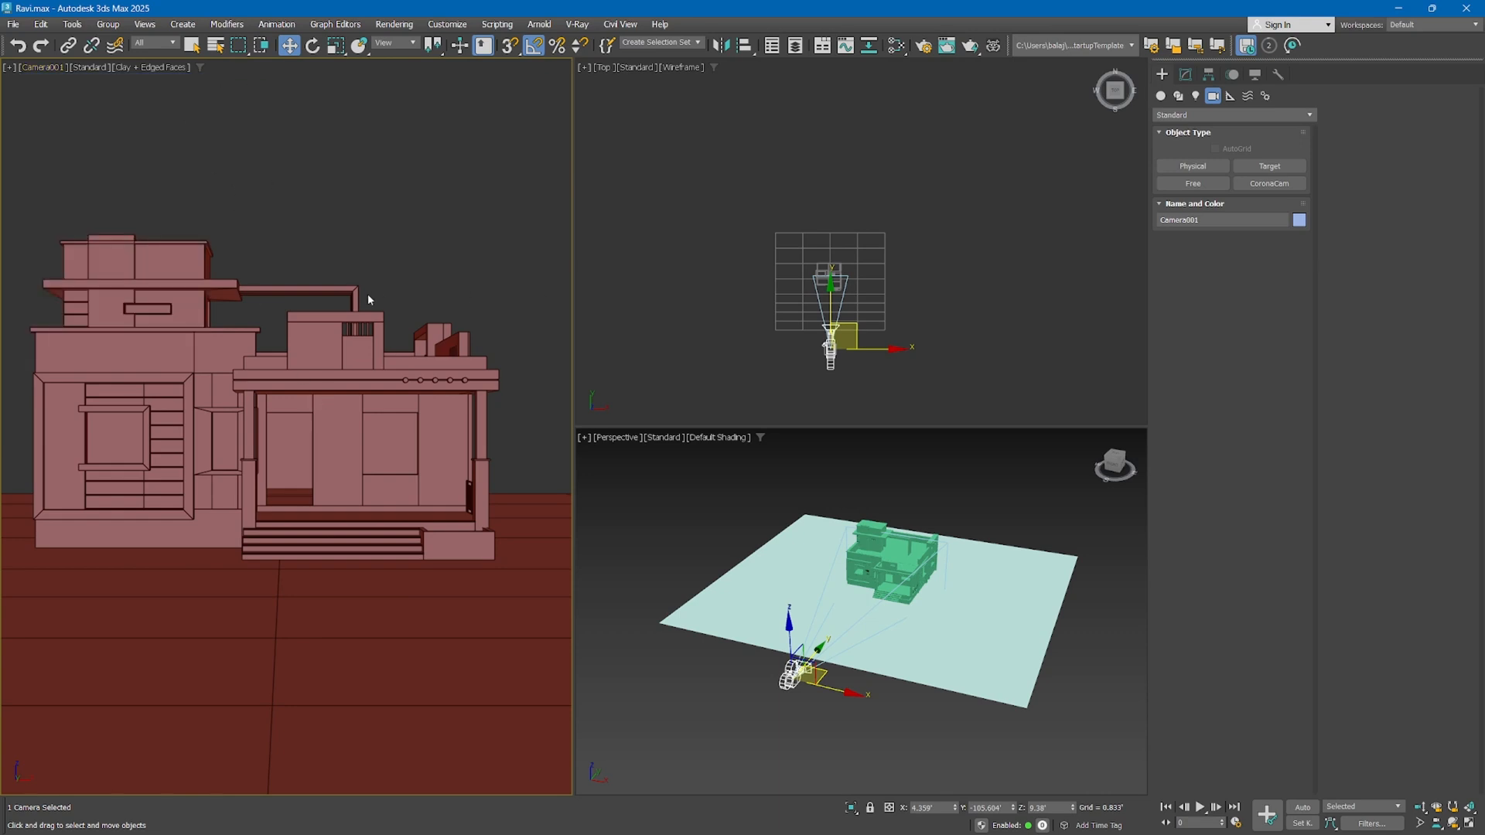
# Shift the free camera sideways and slightly closer in the top view, keeping it in front of the house
pyautogui.click(856, 338)
pyautogui.moveTo(863, 335)
pyautogui.mouseDown()
pyautogui.moveTo(841, 326)
pyautogui.moveTo(857, 326)
pyautogui.mouseUp()
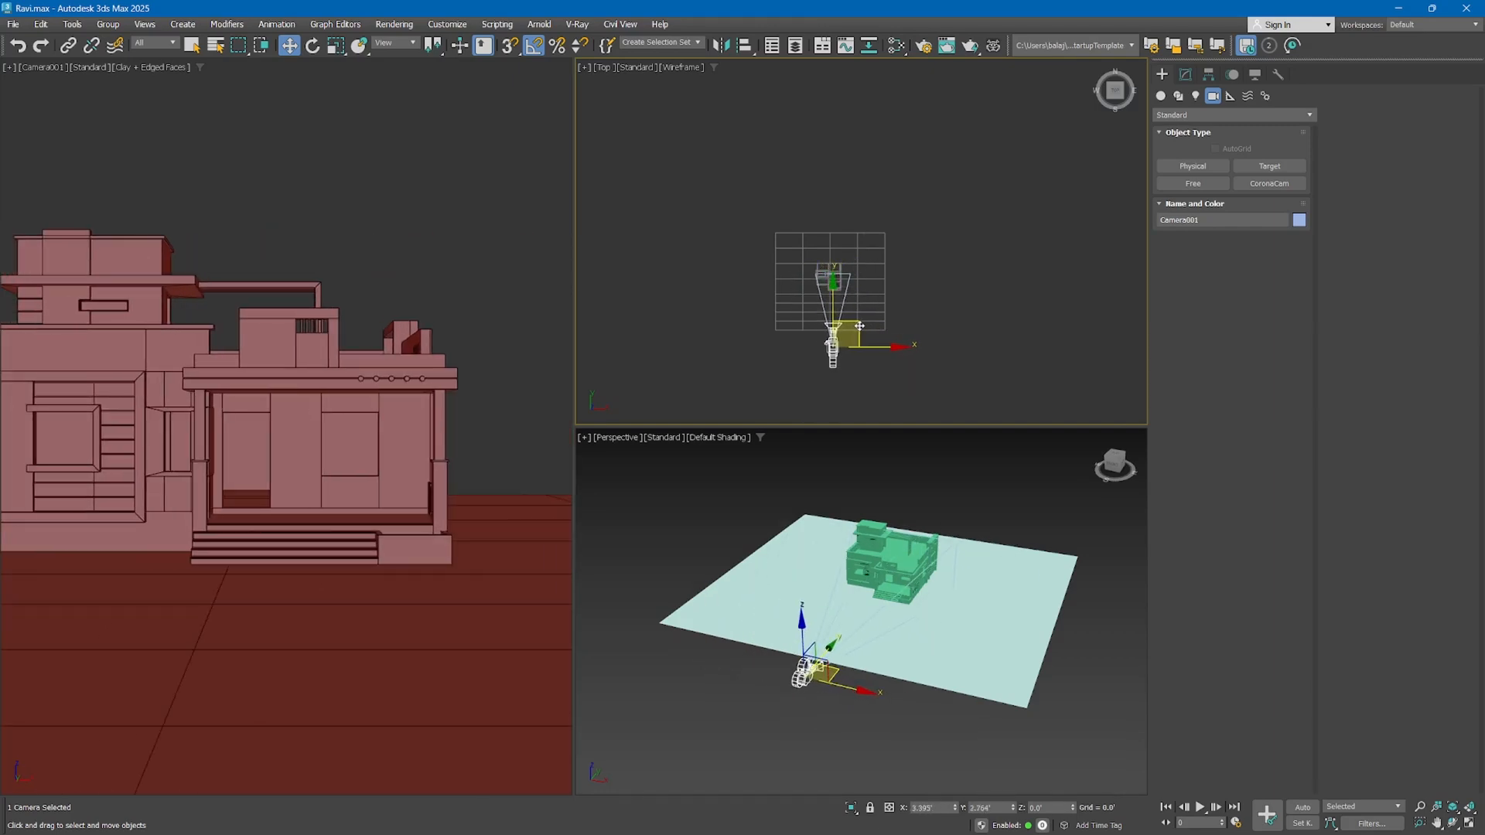
pyautogui.click(861, 292)
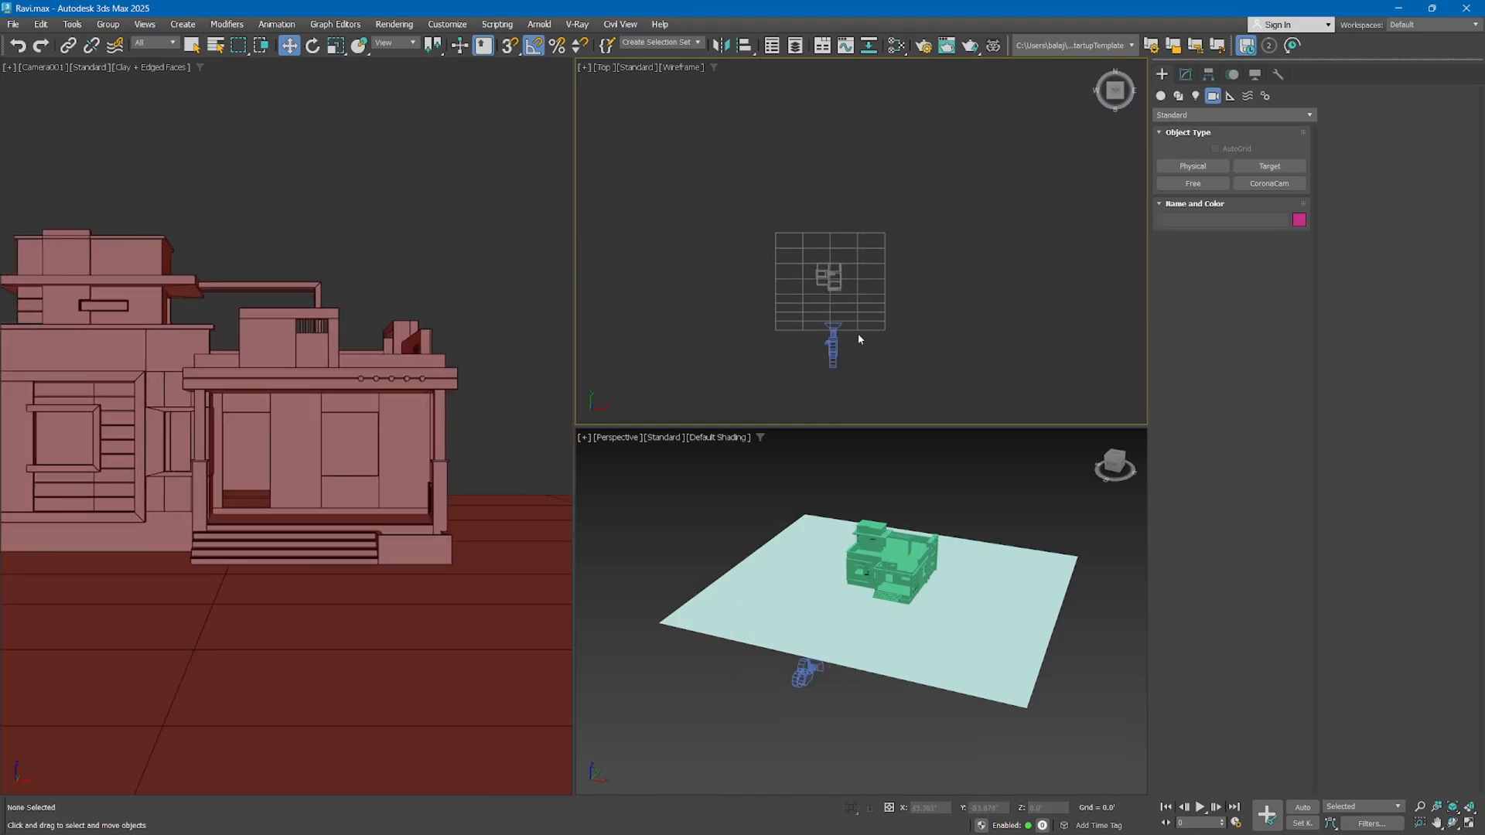
pyautogui.click(833, 342)
pyautogui.moveTo(856, 347); pyautogui.dragTo(852, 347)
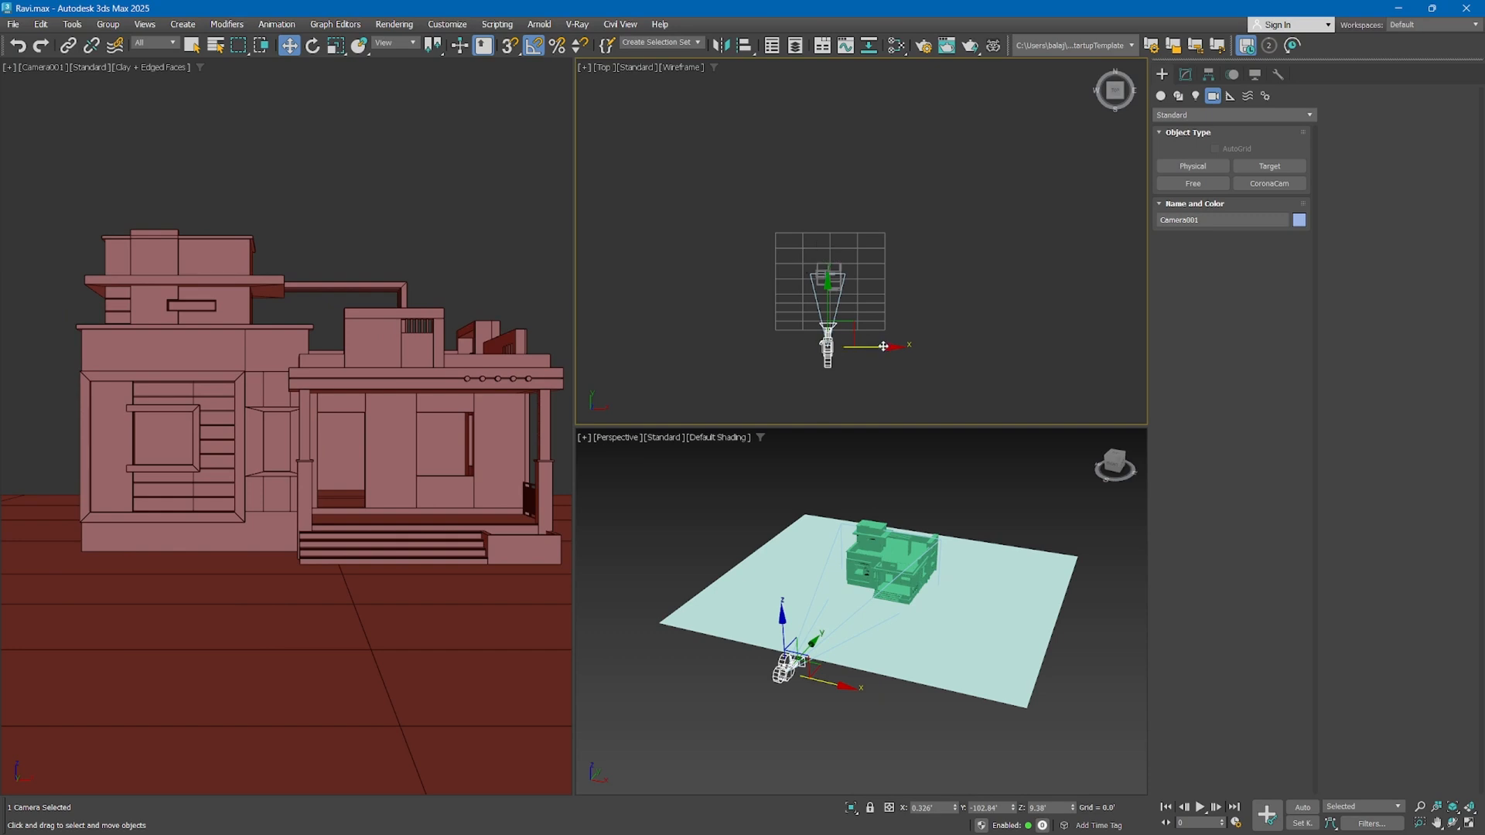
pyautogui.moveTo(884, 347)
pyautogui.mouseDown()
pyautogui.moveTo(931, 340)
pyautogui.moveTo(875, 329)
pyautogui.mouseUp()
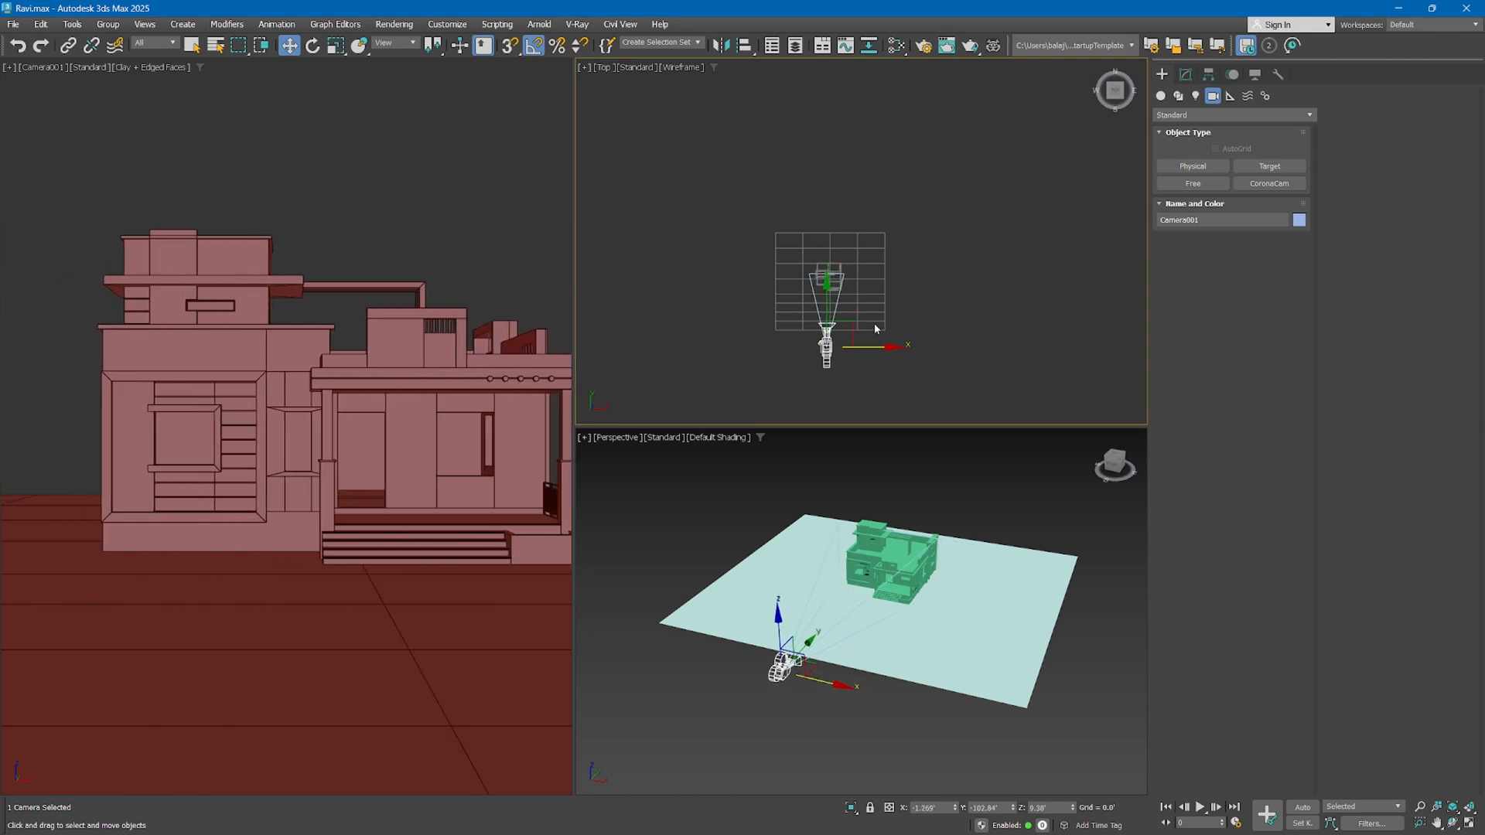
# Rotate the free camera 45° about its vertical axis and pan its view sideways to face the house's front corner
pyautogui.click(313, 45)
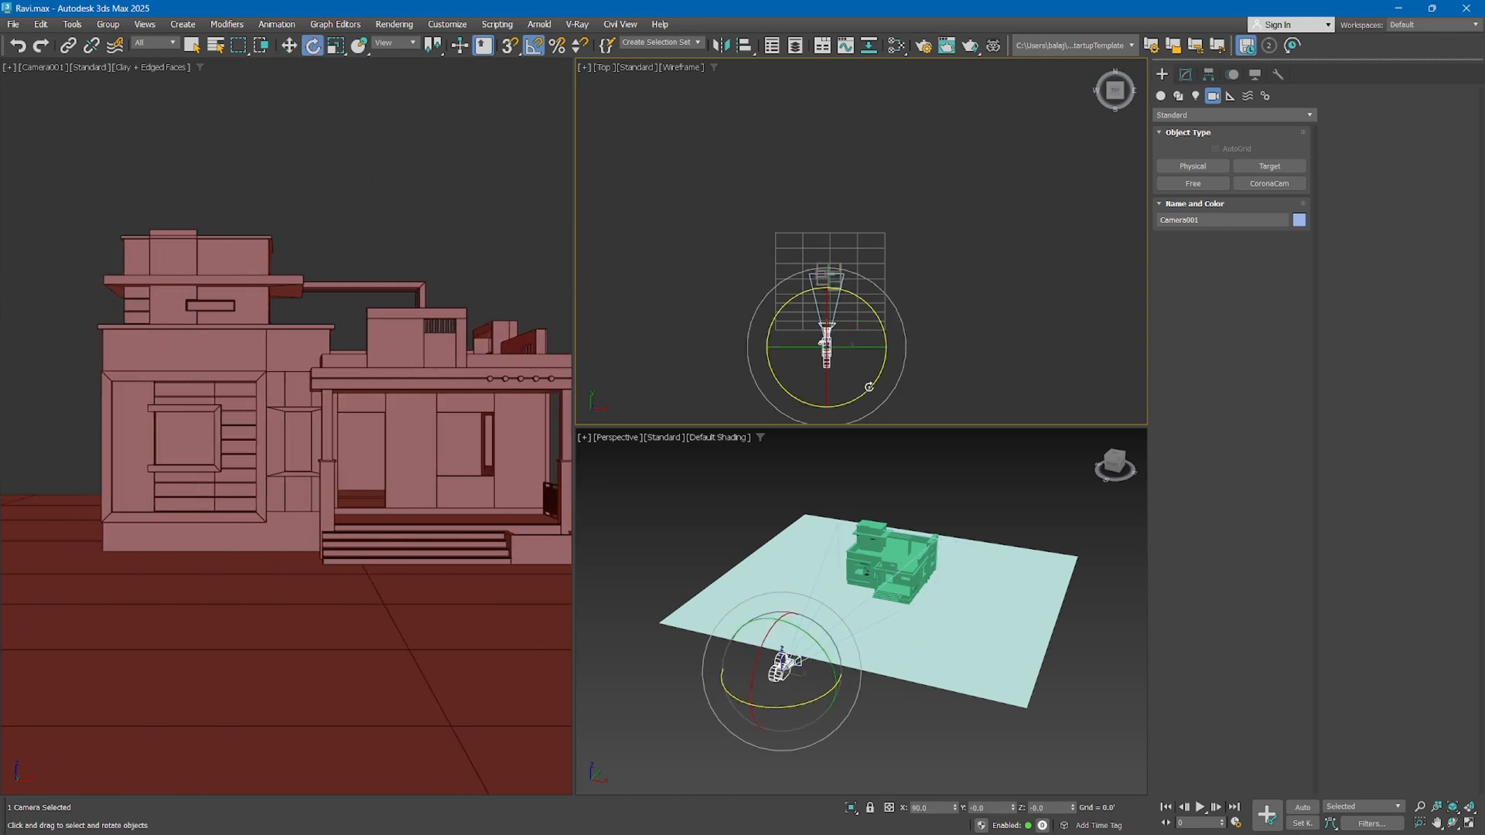
pyautogui.moveTo(864, 384); pyautogui.dragTo(886, 364)
pyautogui.moveTo(438, 341); pyautogui.dragTo(354, 340, button='middle')
pyautogui.moveTo(445, 345); pyautogui.dragTo(16, 306, button='middle')
pyautogui.moveTo(310, 340); pyautogui.dragTo(263, 346, button='middle')
pyautogui.rightClick(637, 319)
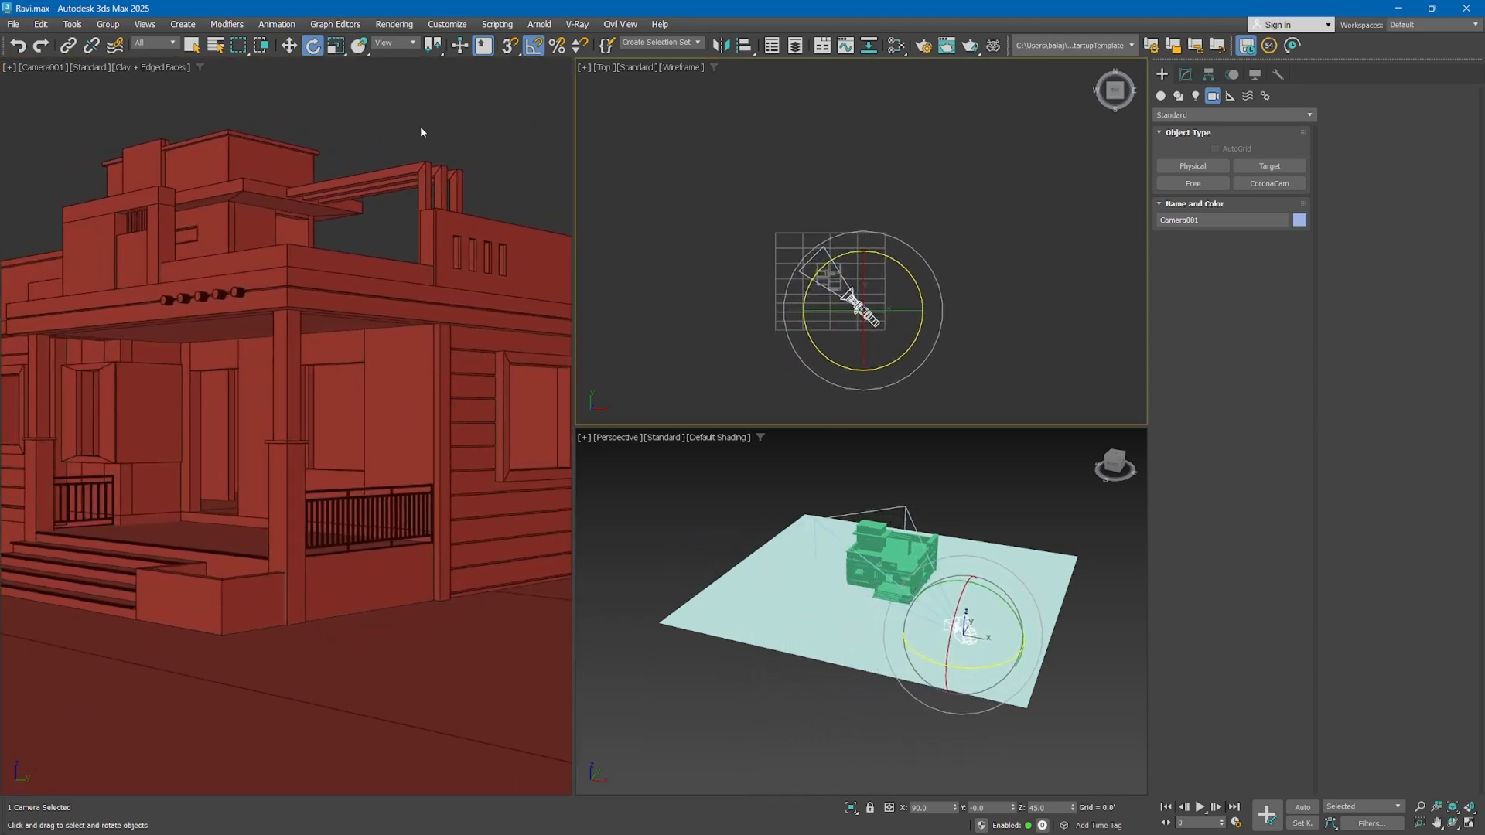
# Move the free camera back diagonally in the top view and pan its view to frame the whole house
pyautogui.click(289, 46)
pyautogui.moveTo(888, 294); pyautogui.dragTo(904, 309)
pyautogui.moveTo(362, 317); pyautogui.dragTo(291, 308, button='middle')
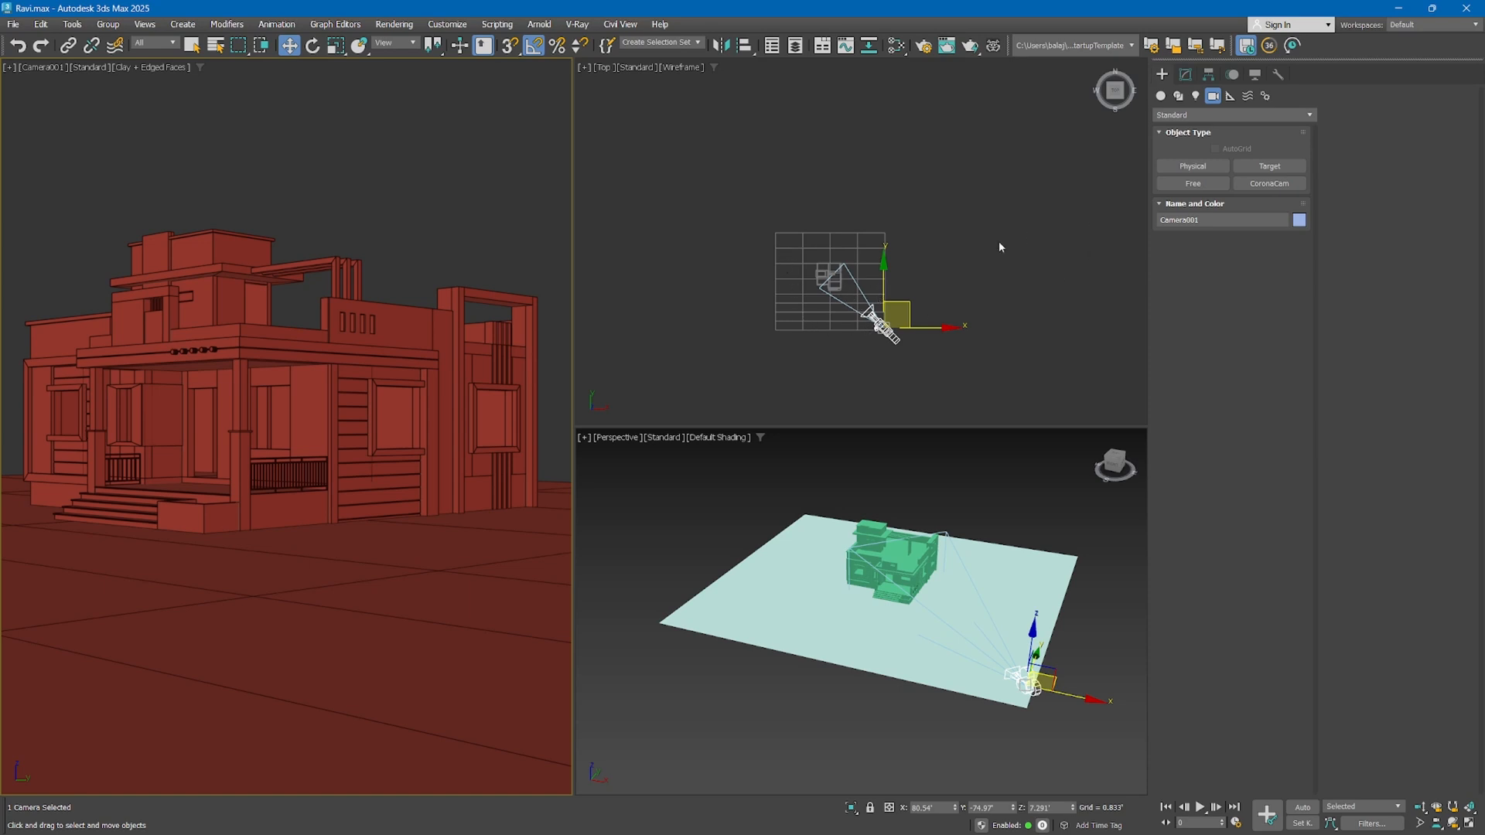
# Open the free camera's parameters and increase its target distance to 129.052'
pyautogui.click(1185, 74)
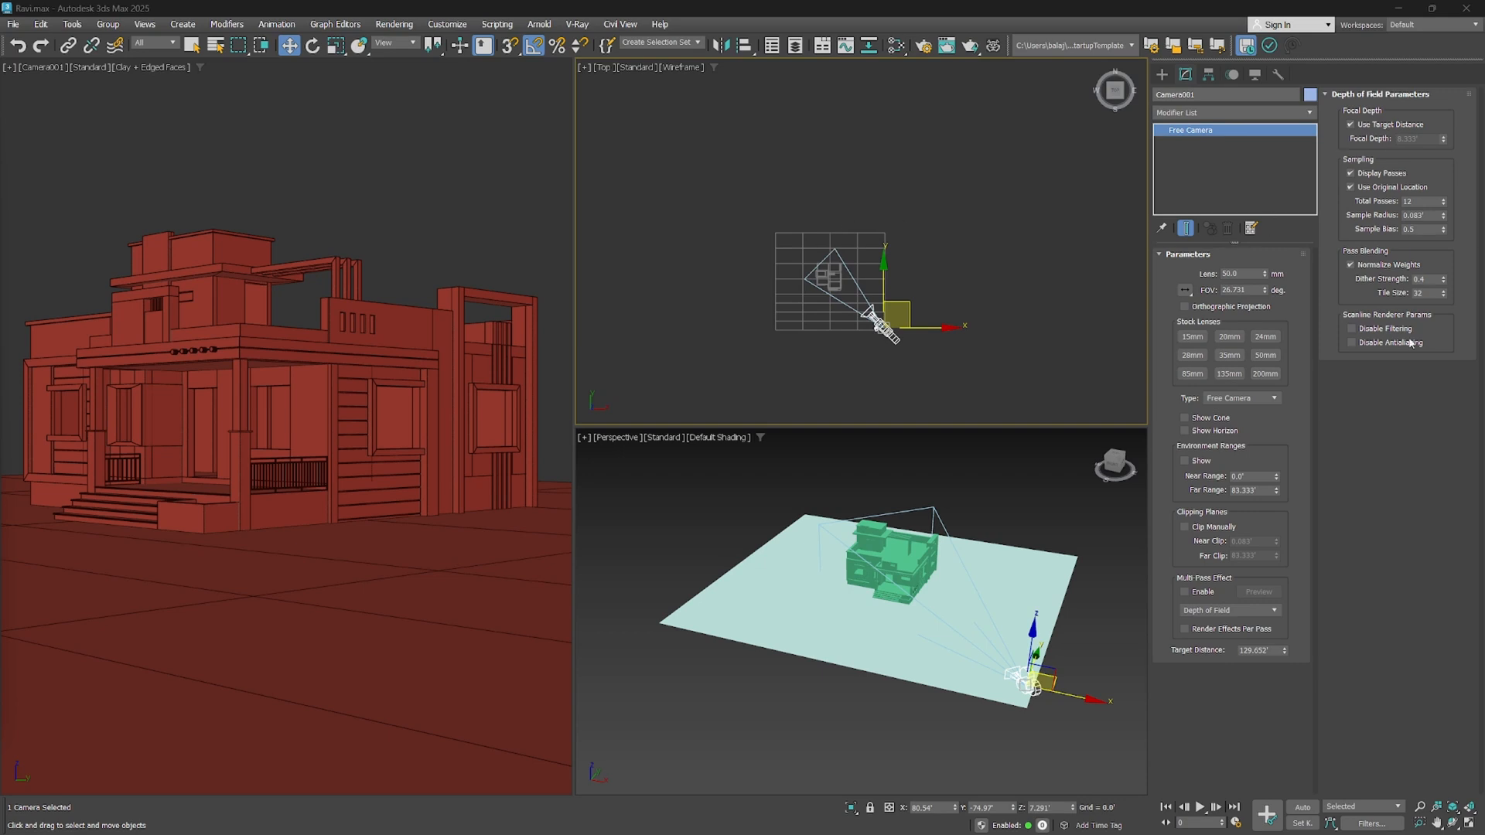
pyautogui.middleClick(772, 271)
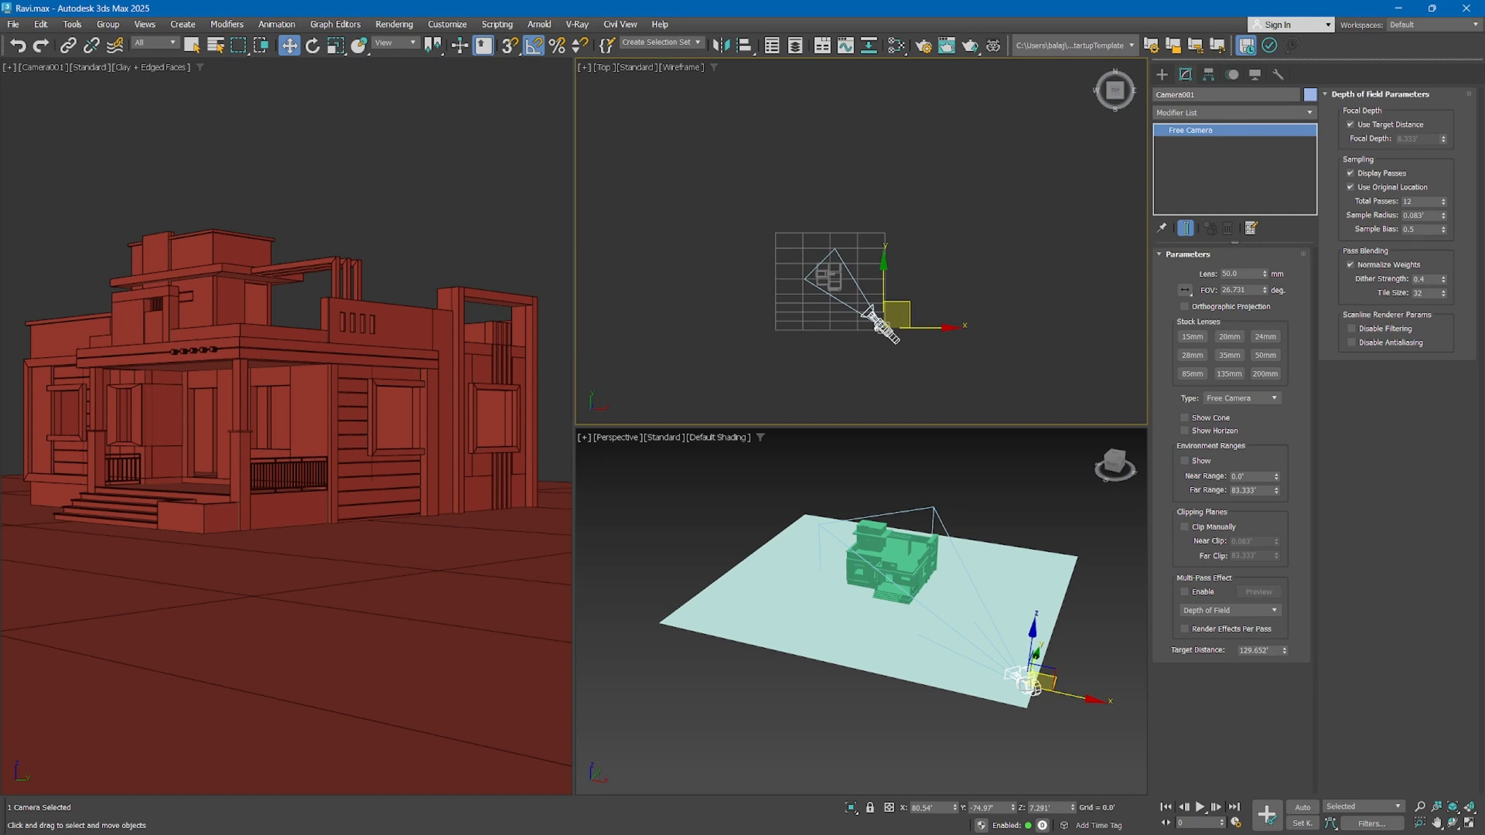
# Delete the free camera and place a Physical camera in the top view, aimed diagonally at the house from about 204' away
pyautogui.press('Delete')
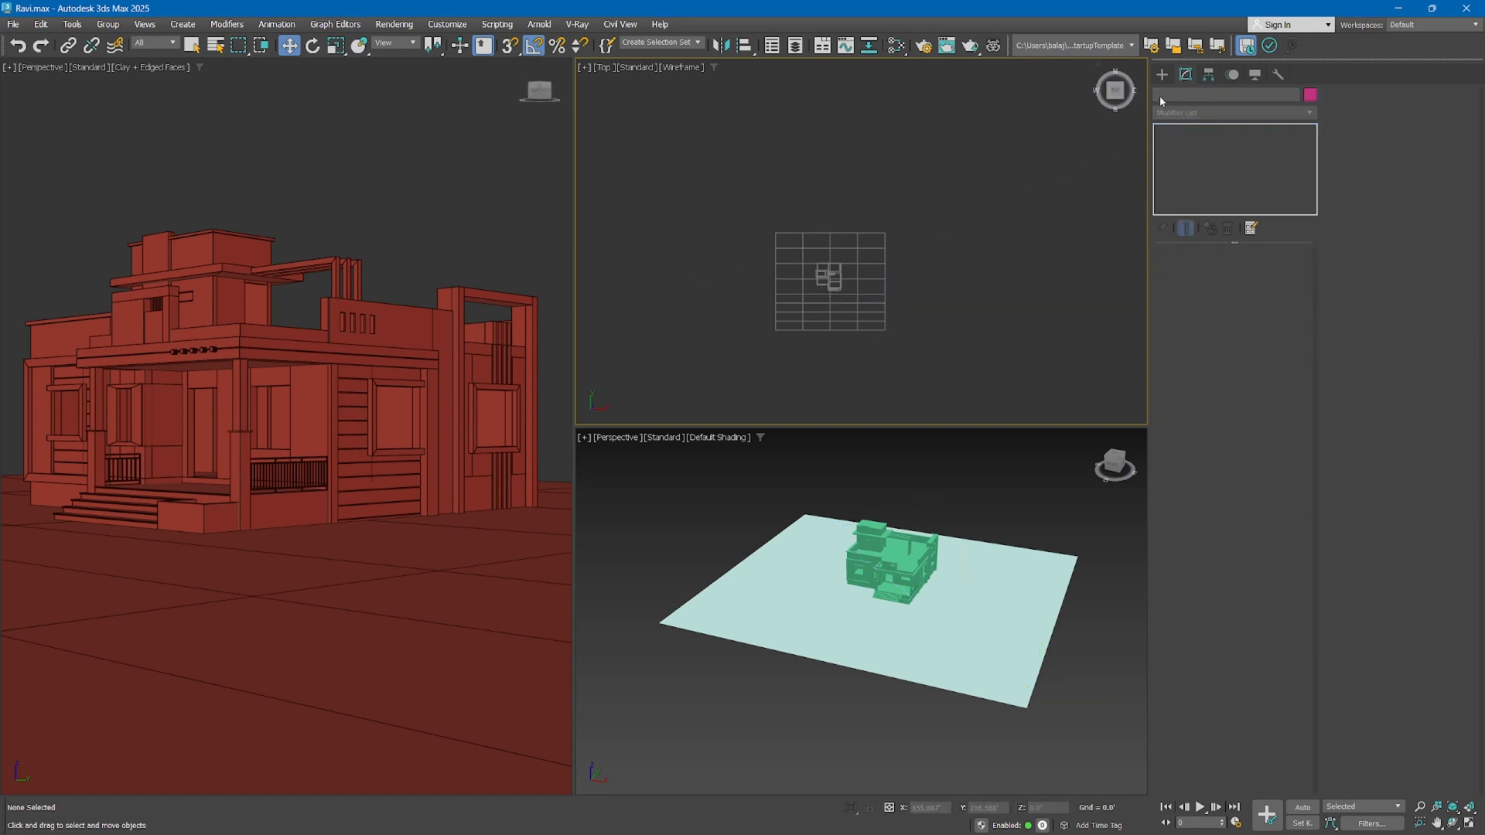
pyautogui.click(1162, 74)
pyautogui.click(1199, 167)
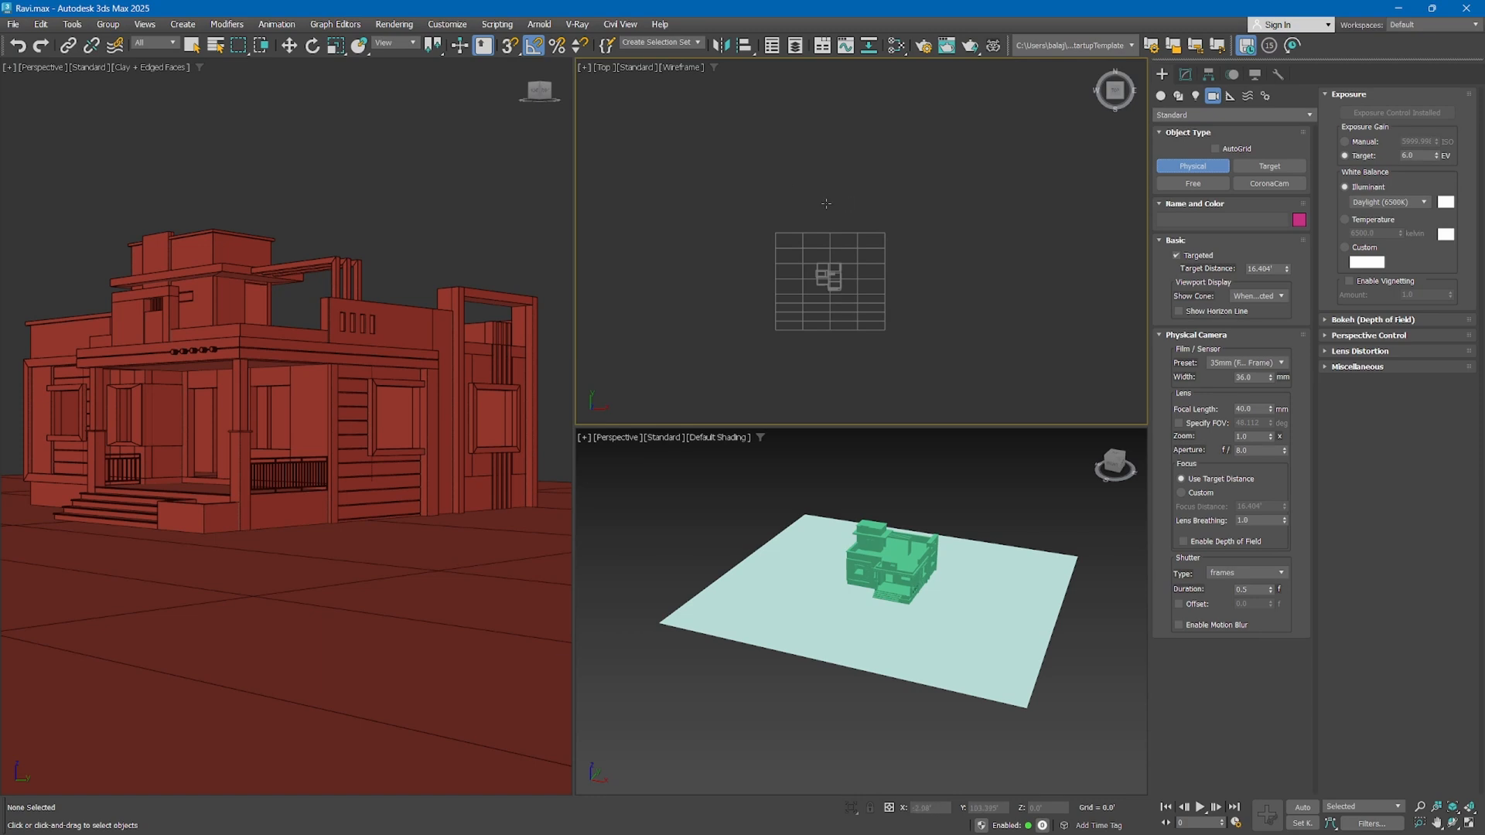
pyautogui.moveTo(927, 379); pyautogui.dragTo(848, 257)
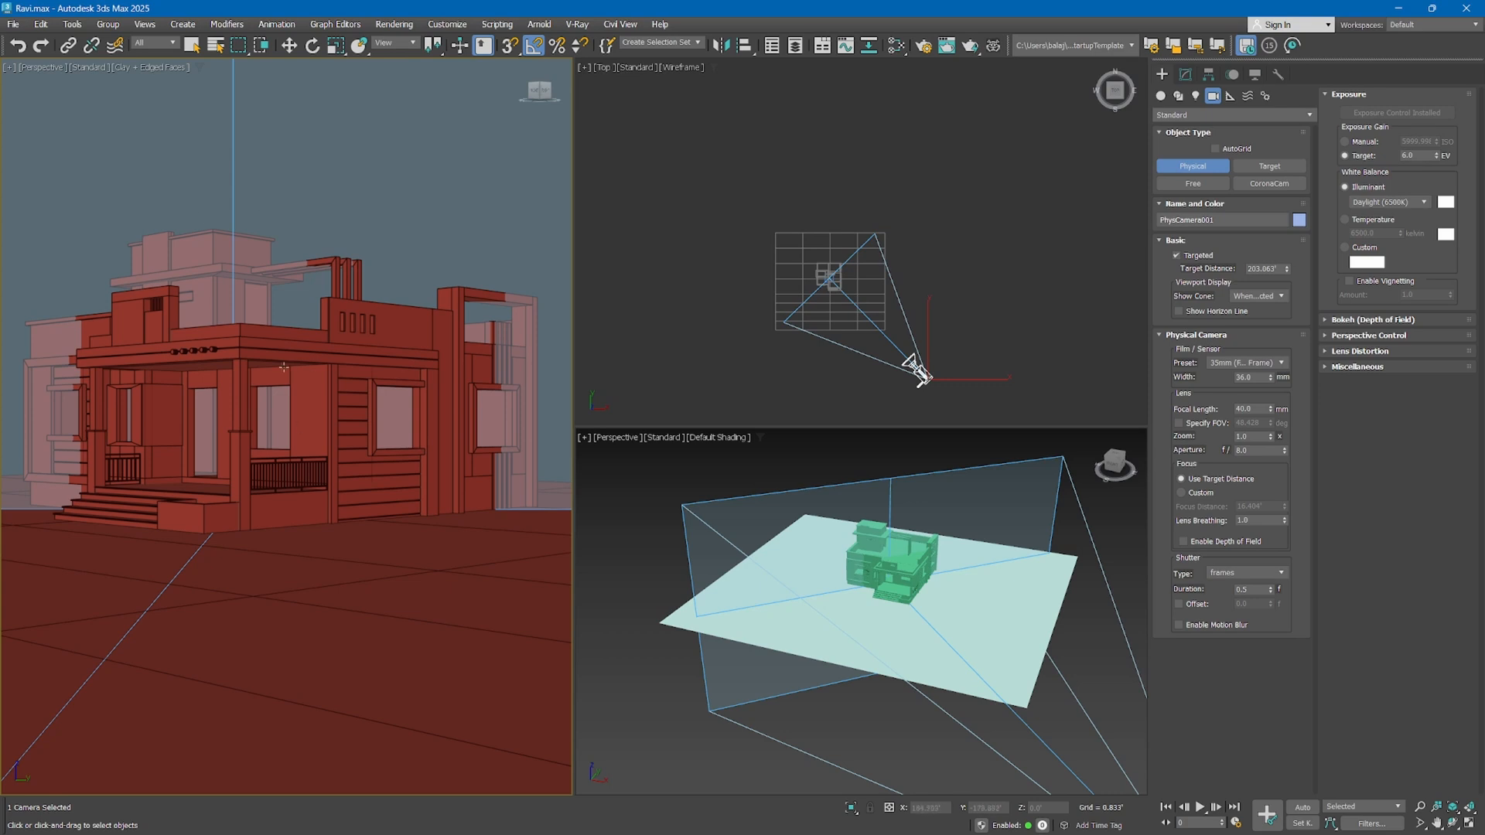
# Switch the large perspective viewport to look through the physical camera
pyautogui.click(38, 73)
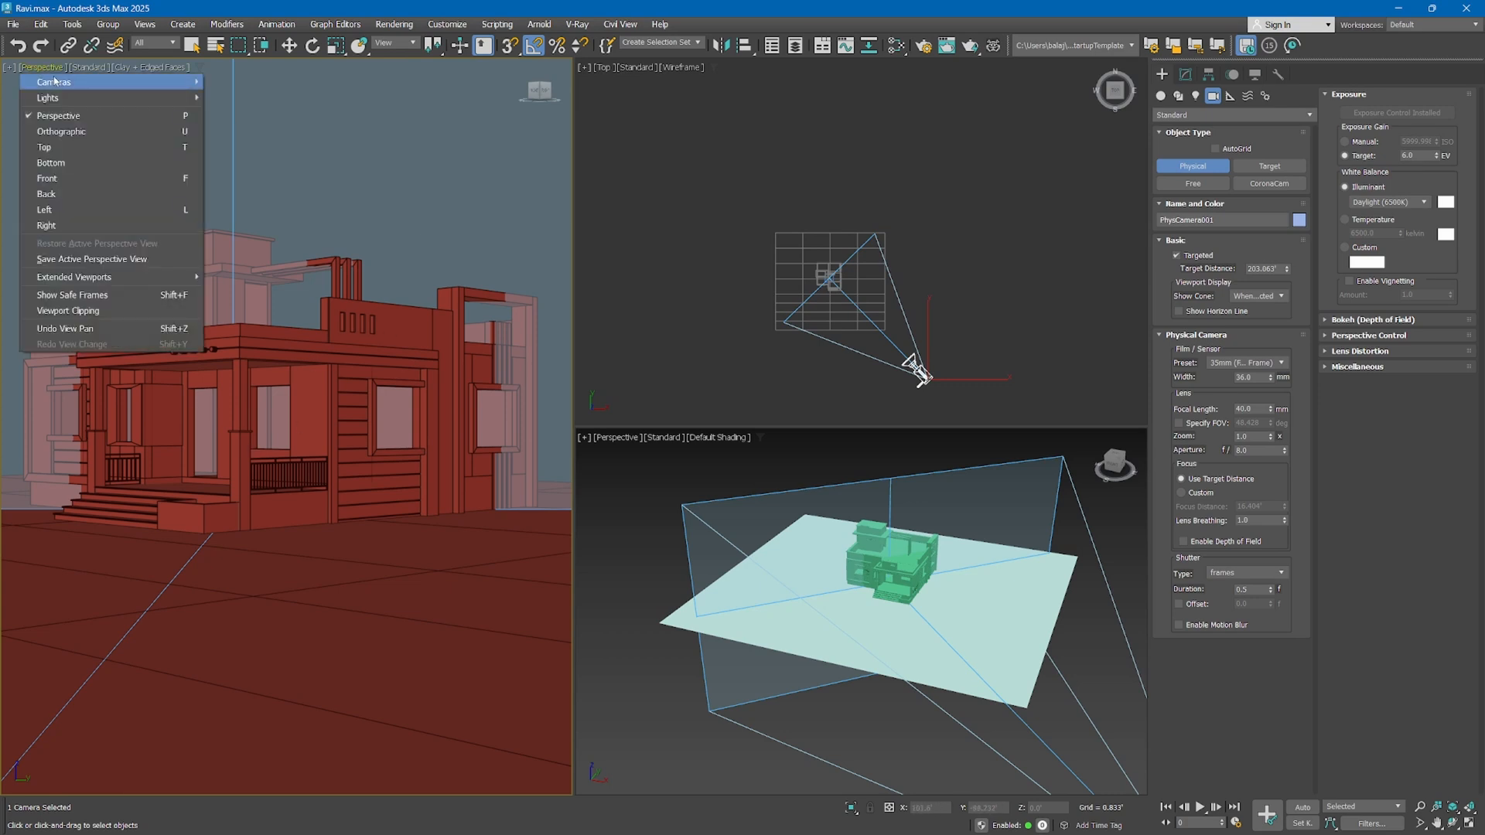
pyautogui.moveTo(54, 80)
pyautogui.click(232, 82)
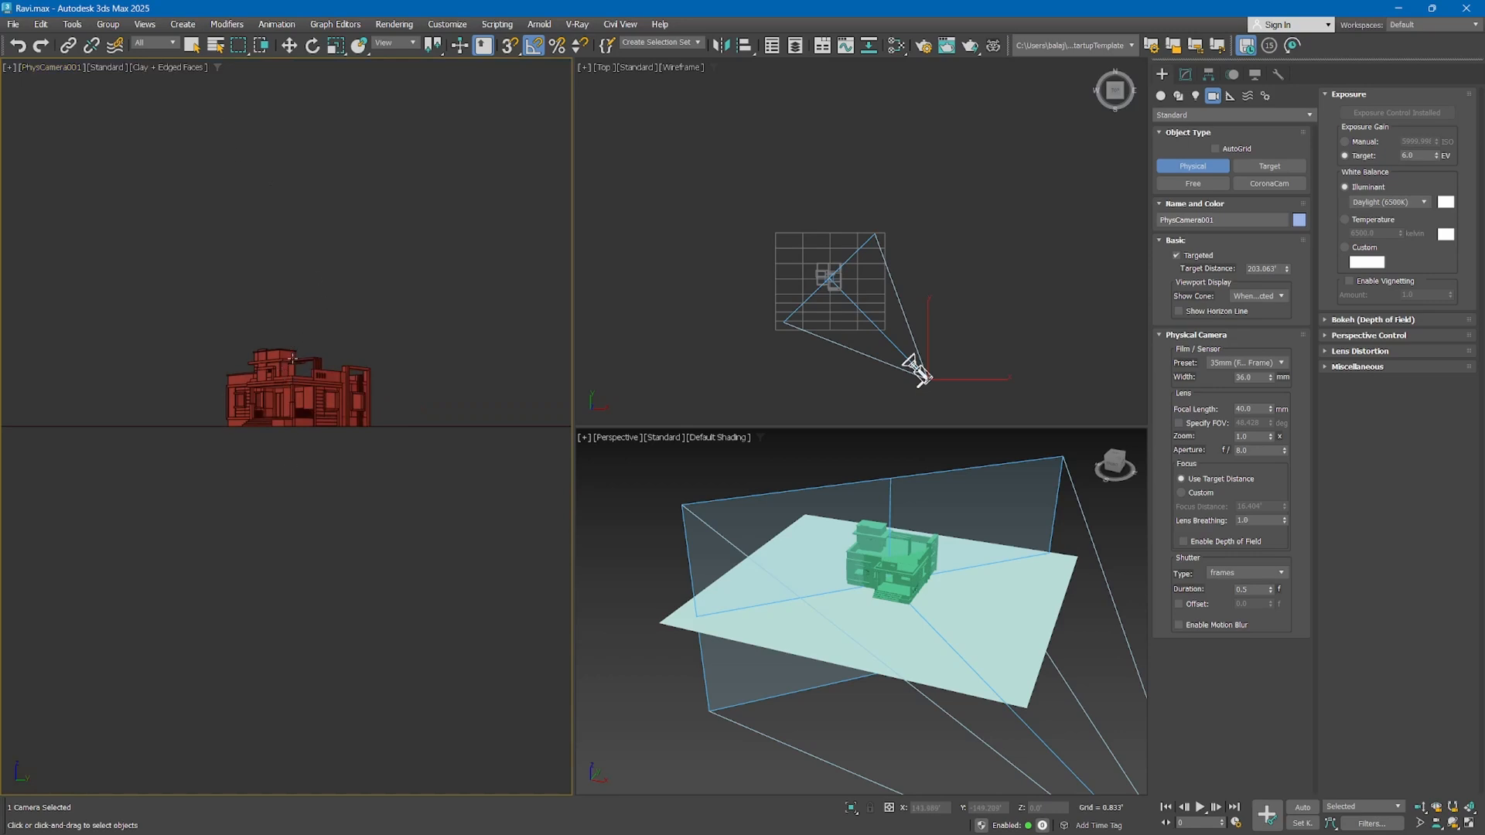
# Move the physical camera diagonally closer to the house in the top view and raise its view to a height of about 9.76'
pyautogui.rightClick(719, 255)
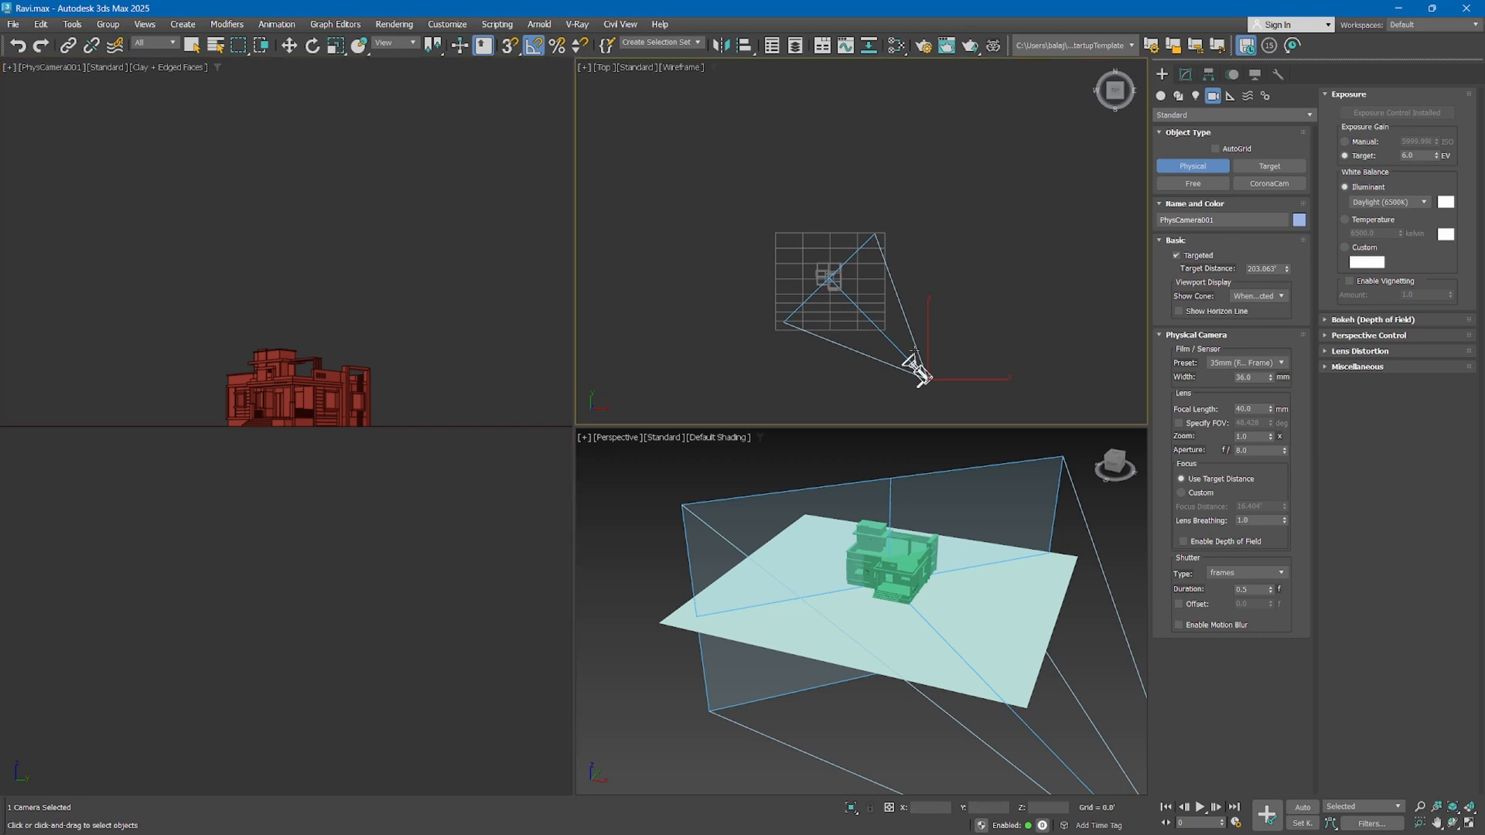
pyautogui.press('w')
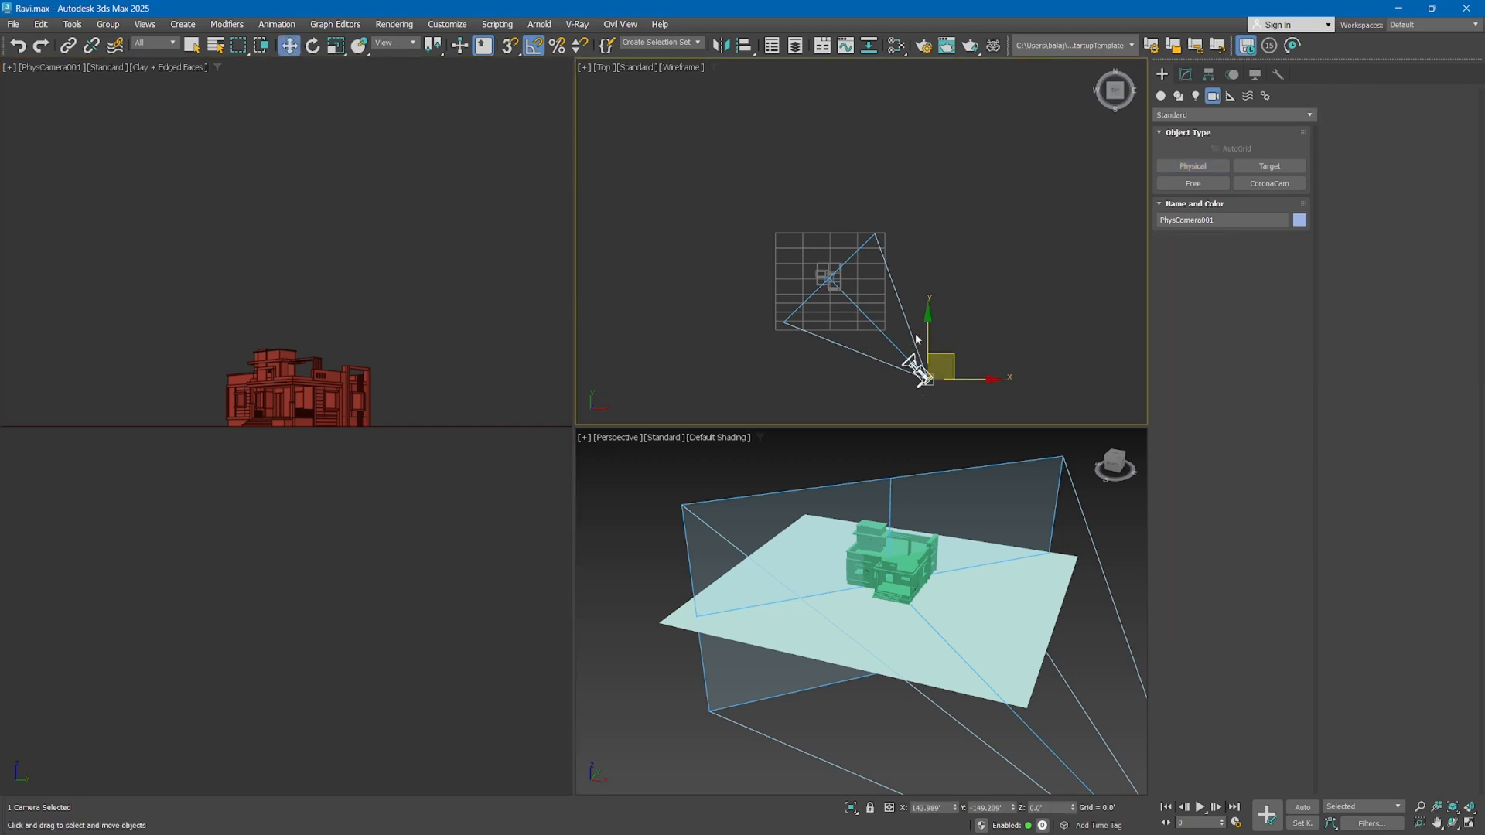
pyautogui.moveTo(948, 347); pyautogui.dragTo(885, 290)
pyautogui.rightClick(404, 252)
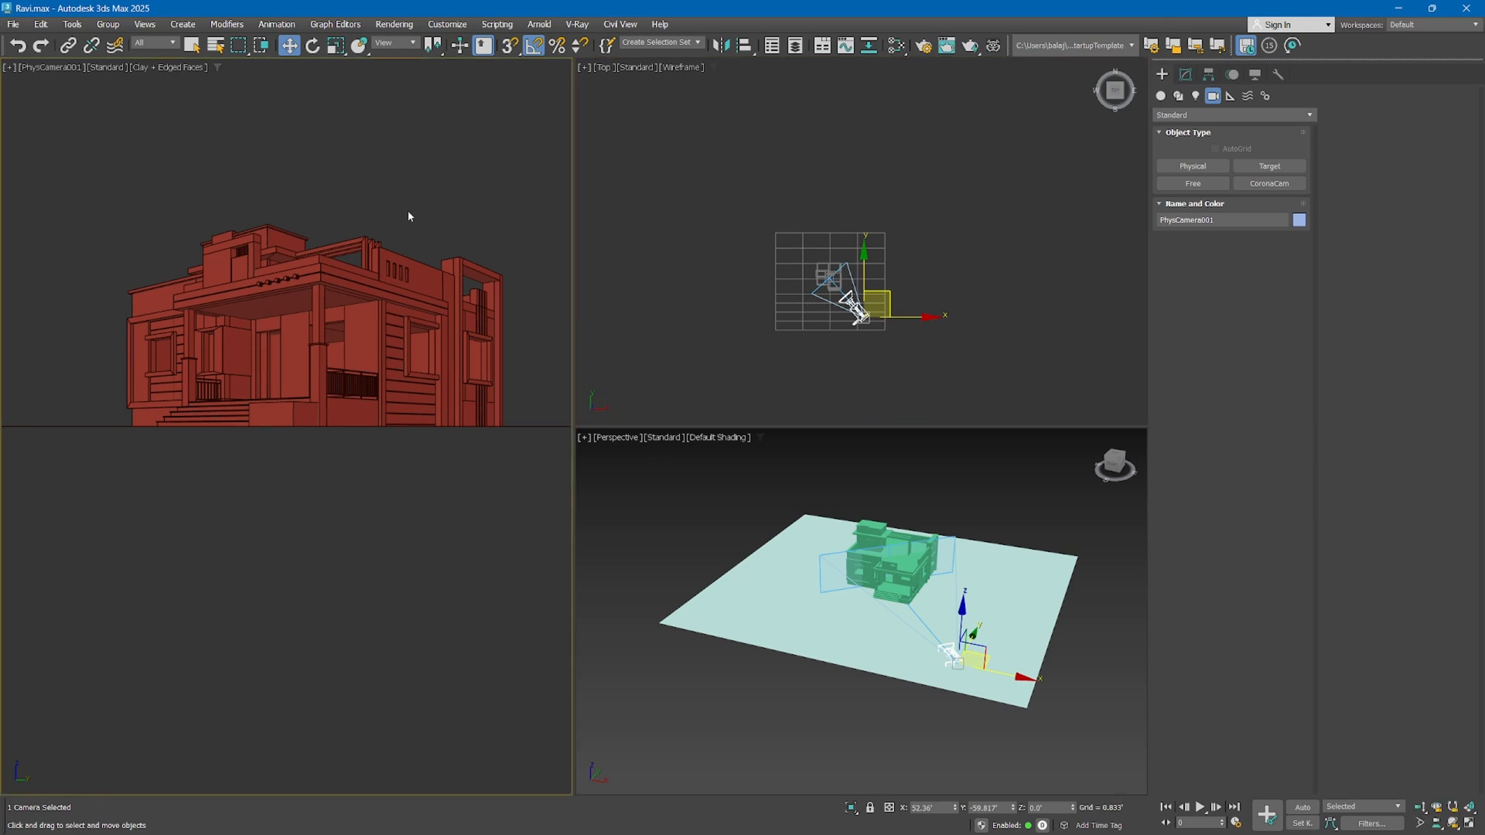
pyautogui.moveTo(408, 211); pyautogui.dragTo(371, 294, button='middle')
# Move the physical camera still closer along the diagonal and pan its view slightly to fit the whole house, about 8.96' high
pyautogui.scroll(10, 850, 310)
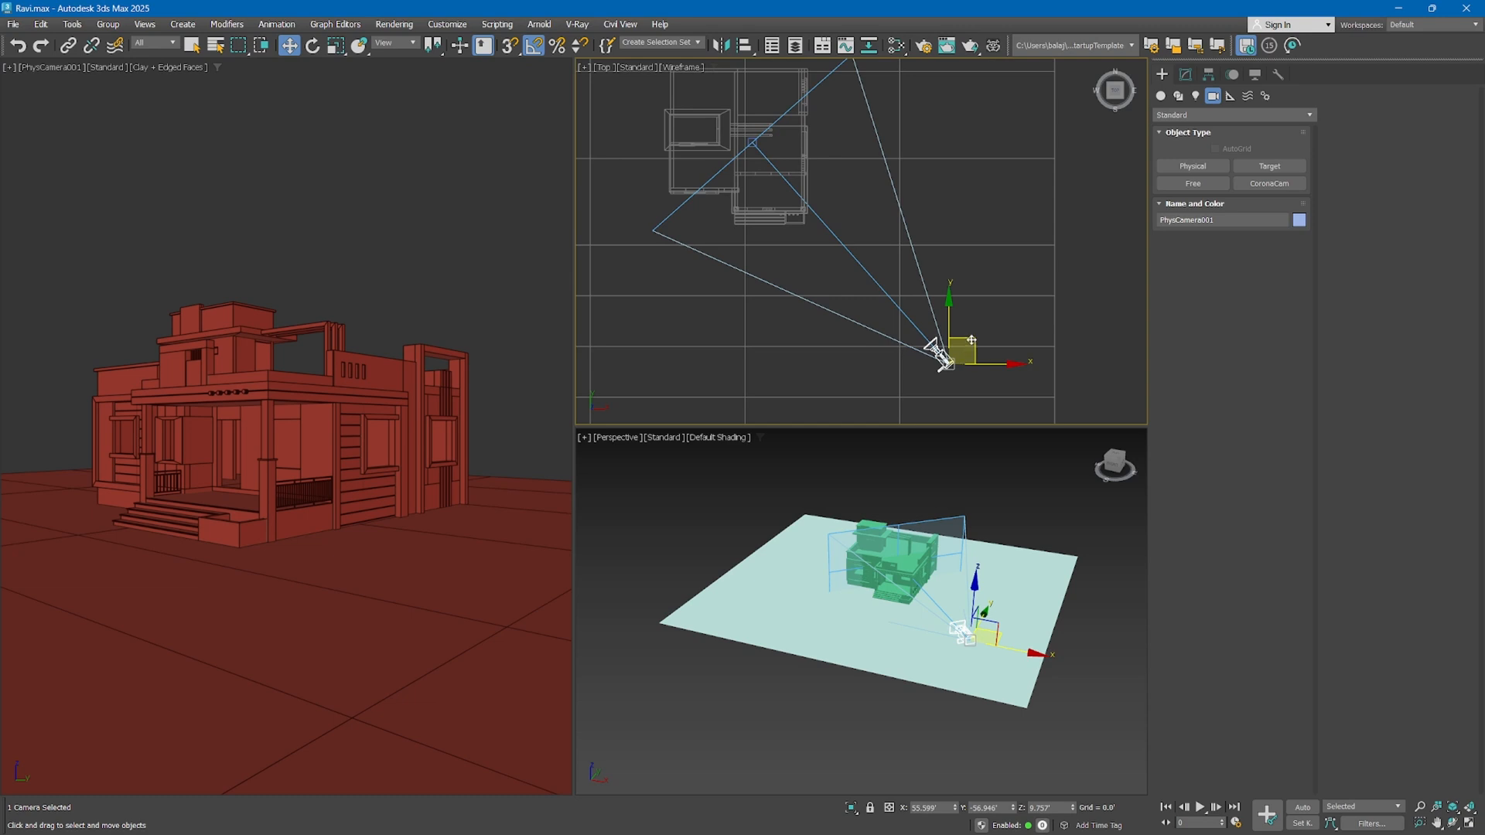
pyautogui.moveTo(973, 341); pyautogui.dragTo(924, 292)
pyautogui.rightClick(346, 252)
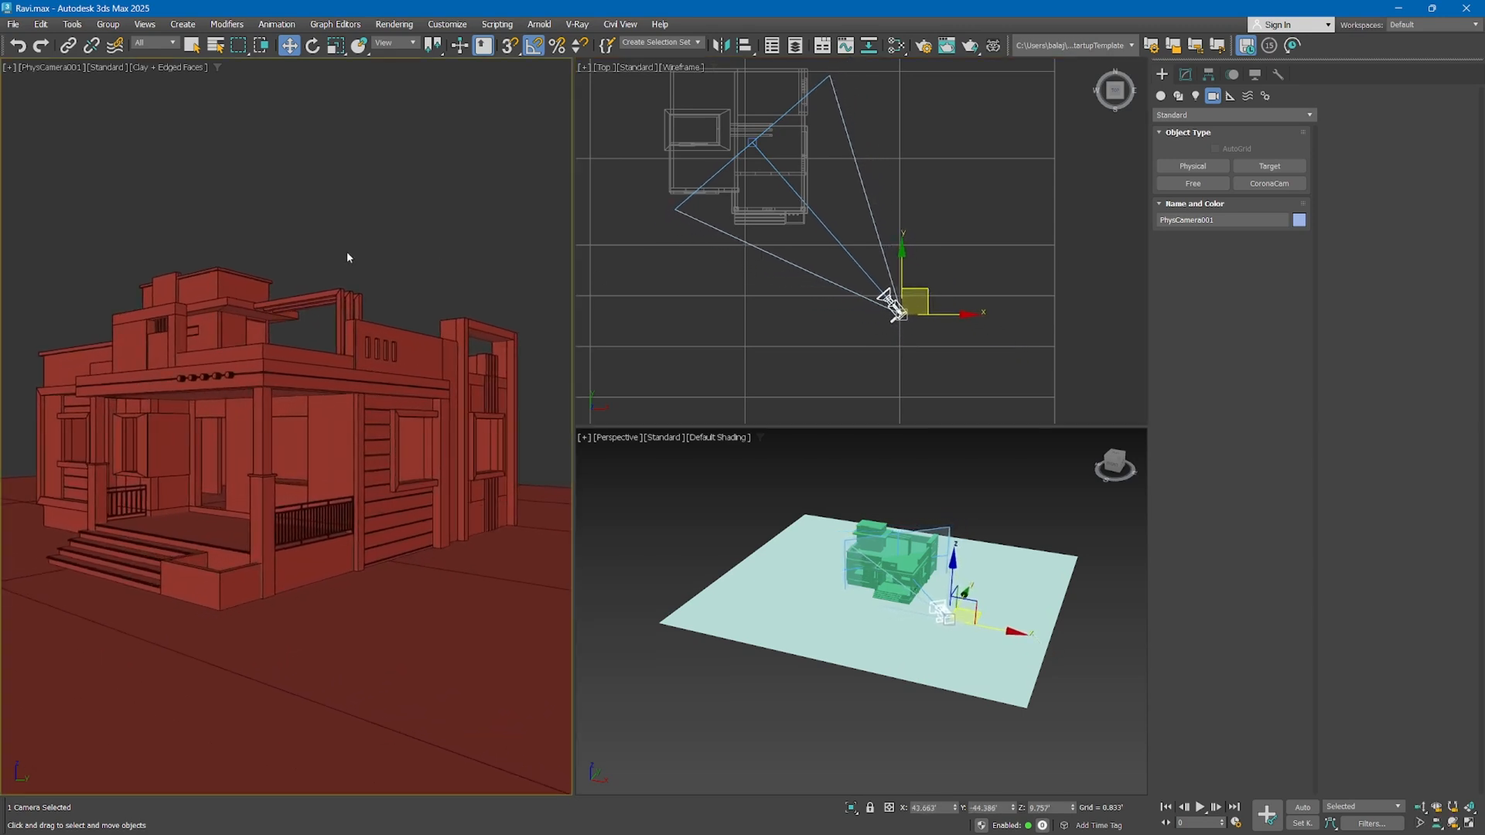
pyautogui.moveTo(391, 259); pyautogui.dragTo(401, 252, button='middle')
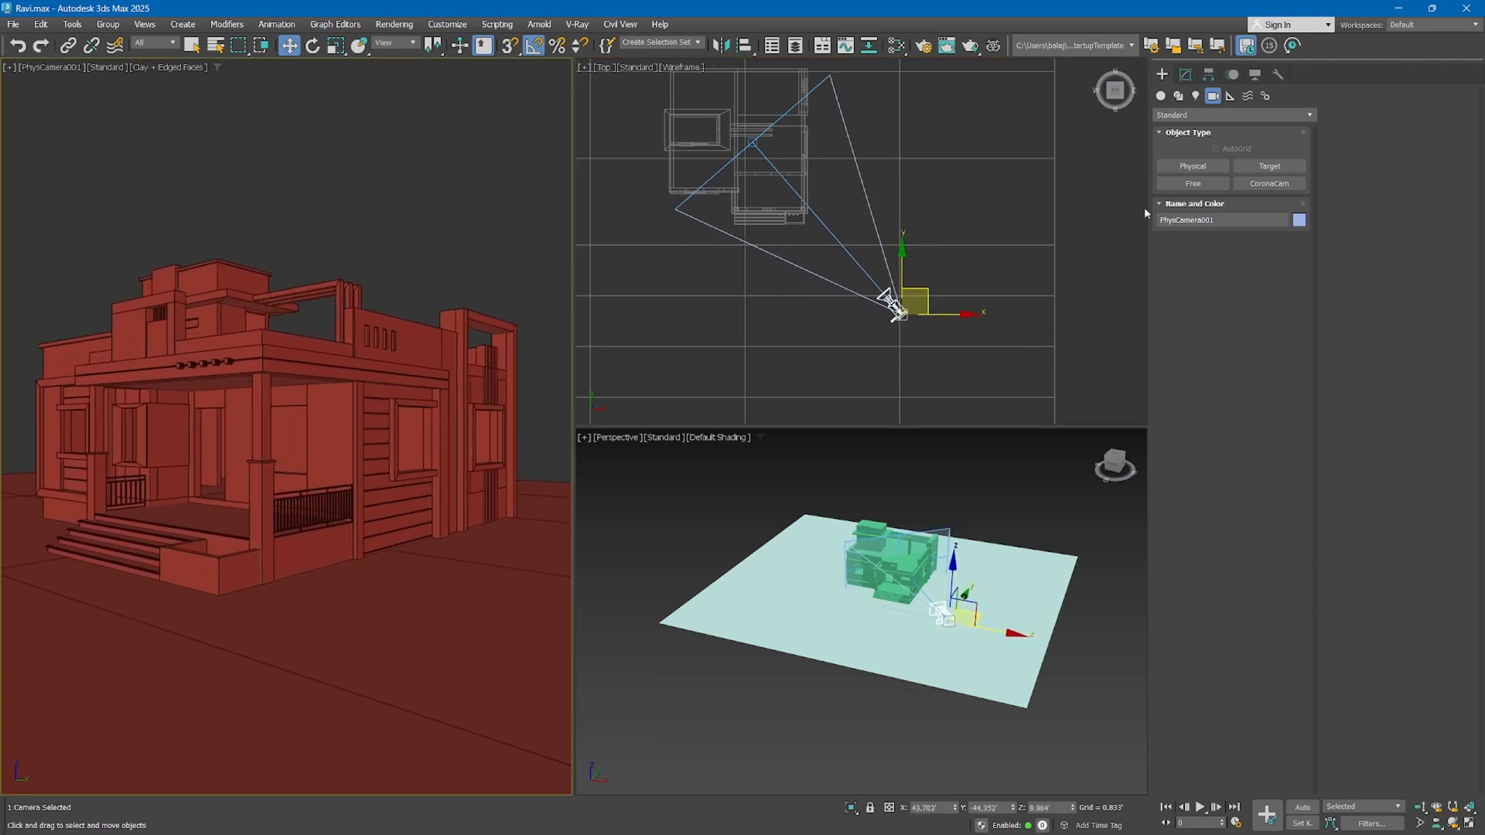
# Examine the physical camera's parameters, including the expanded Bokeh, Perspective Control and Lens Distortion settings
pyautogui.click(1185, 75)
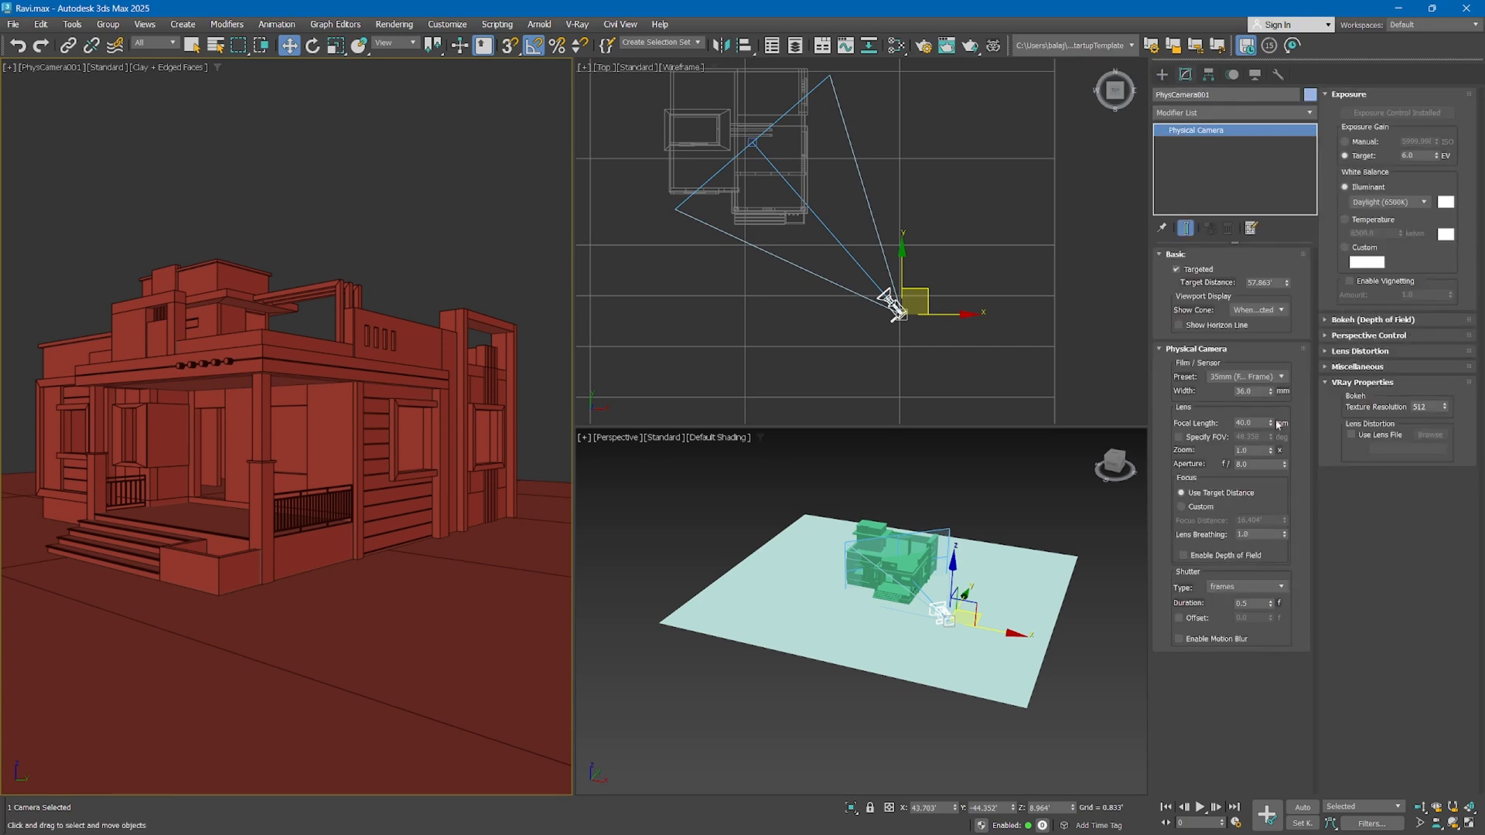
pyautogui.click(1346, 322)
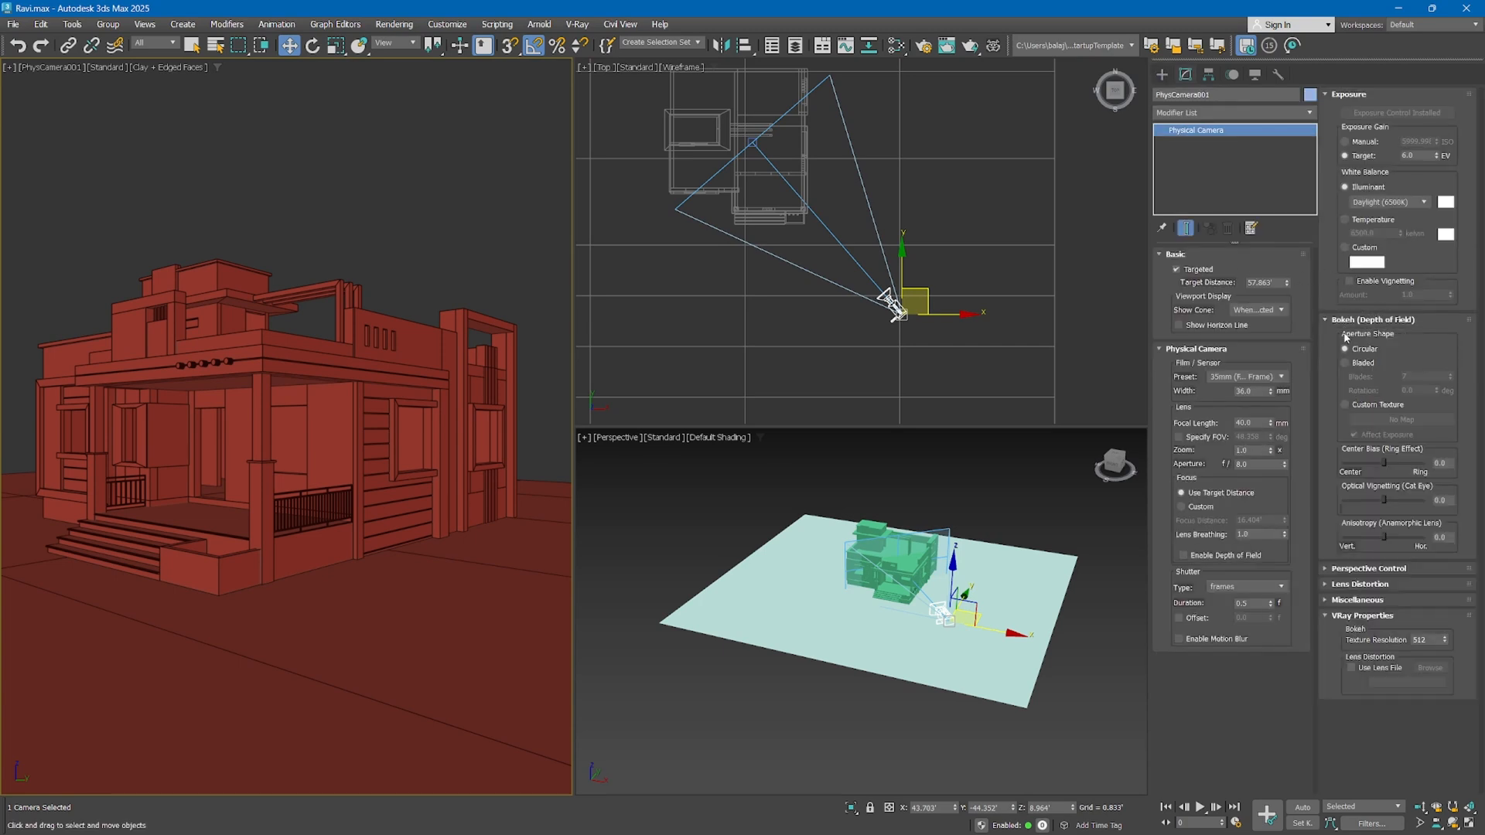
pyautogui.click(1350, 568)
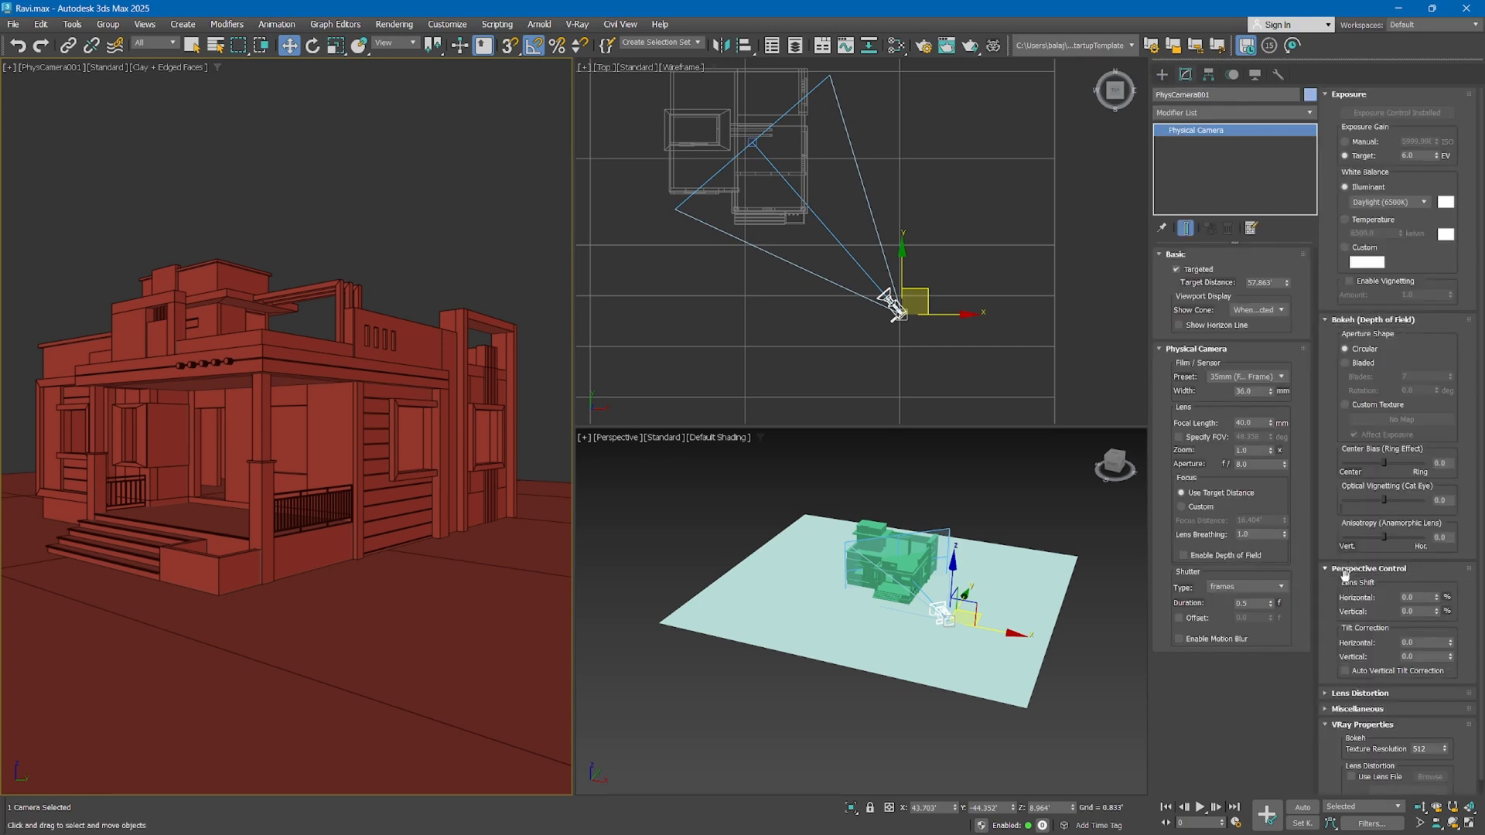
pyautogui.click(1334, 695)
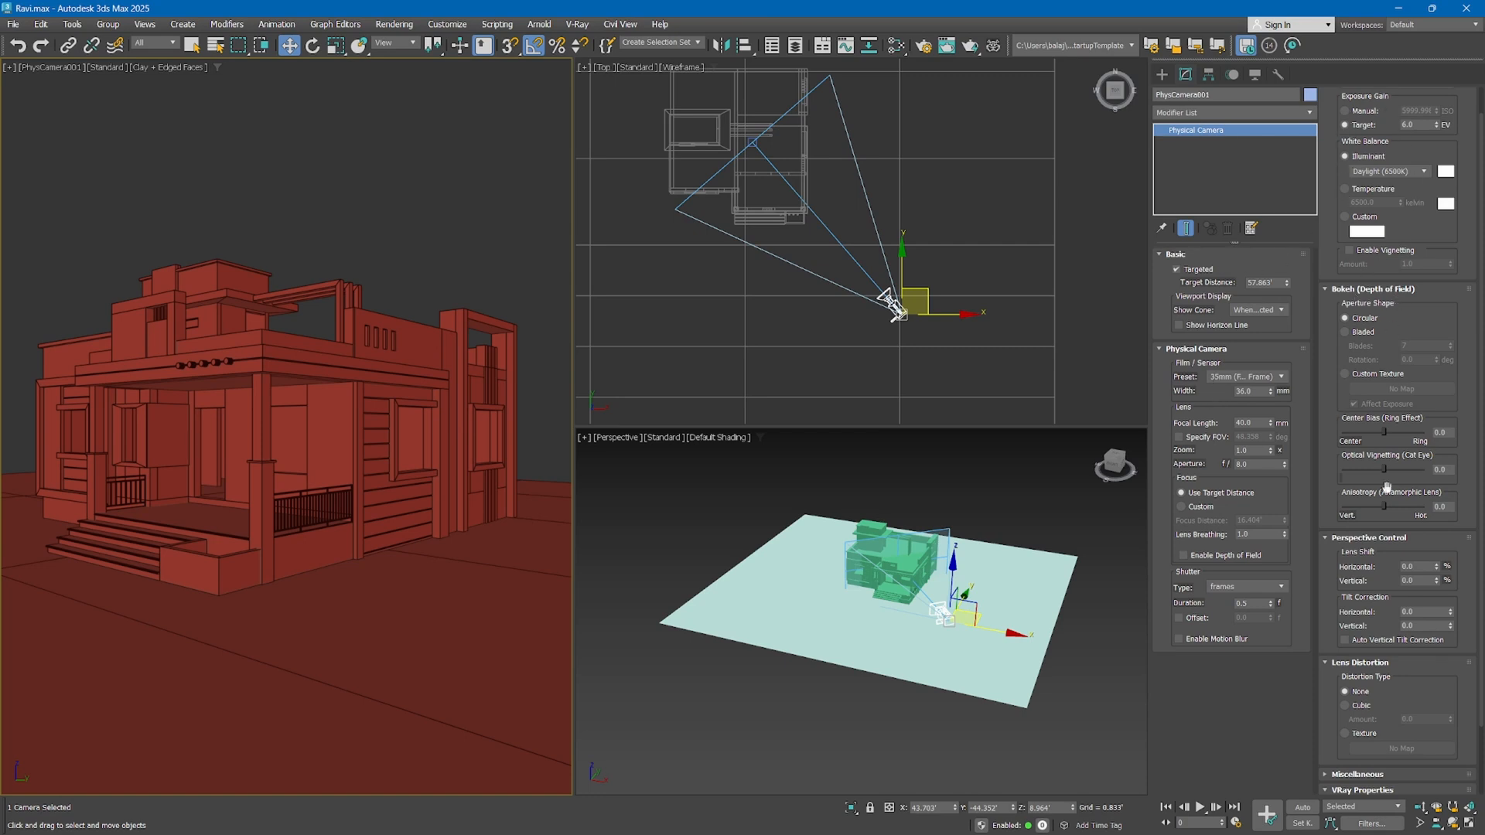
pyautogui.scroll(-2, 1348, 425)
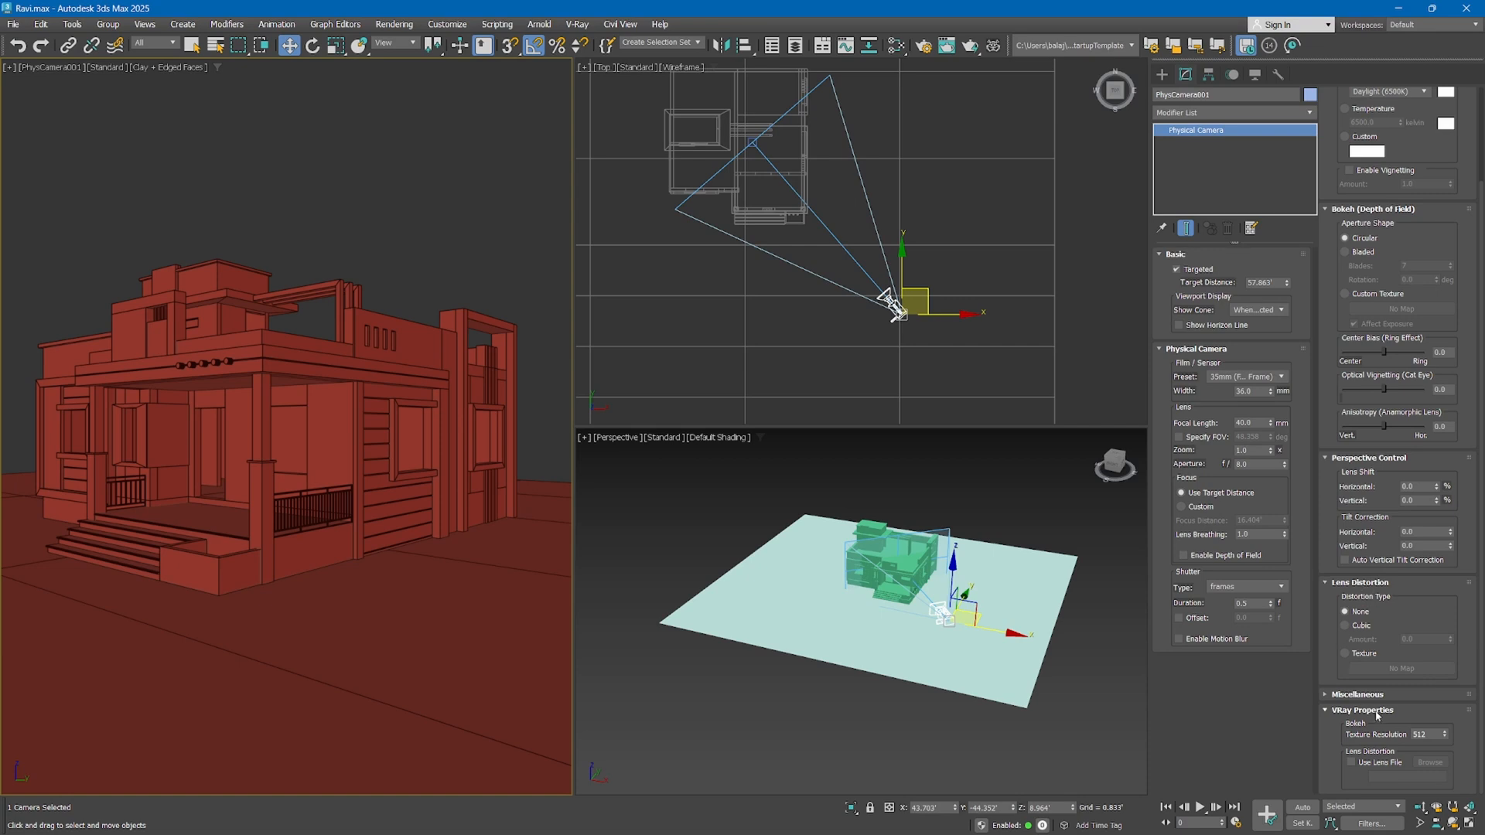
pyautogui.scroll(3, 1326, 611)
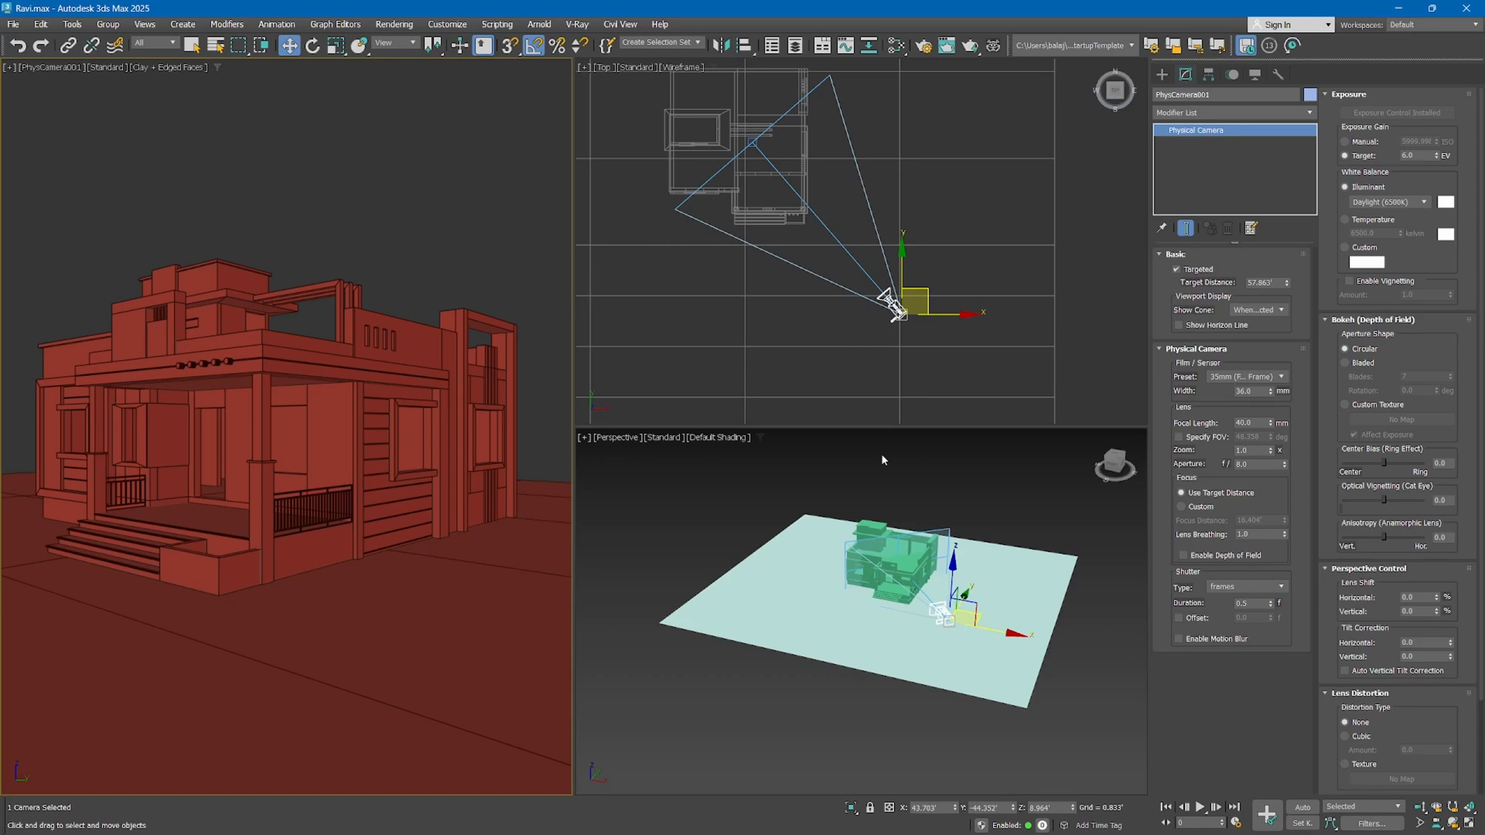
# Shift the physical camera along its X axis toward the house in the perspective view, to about X 38.7'
pyautogui.rightClick(899, 548)
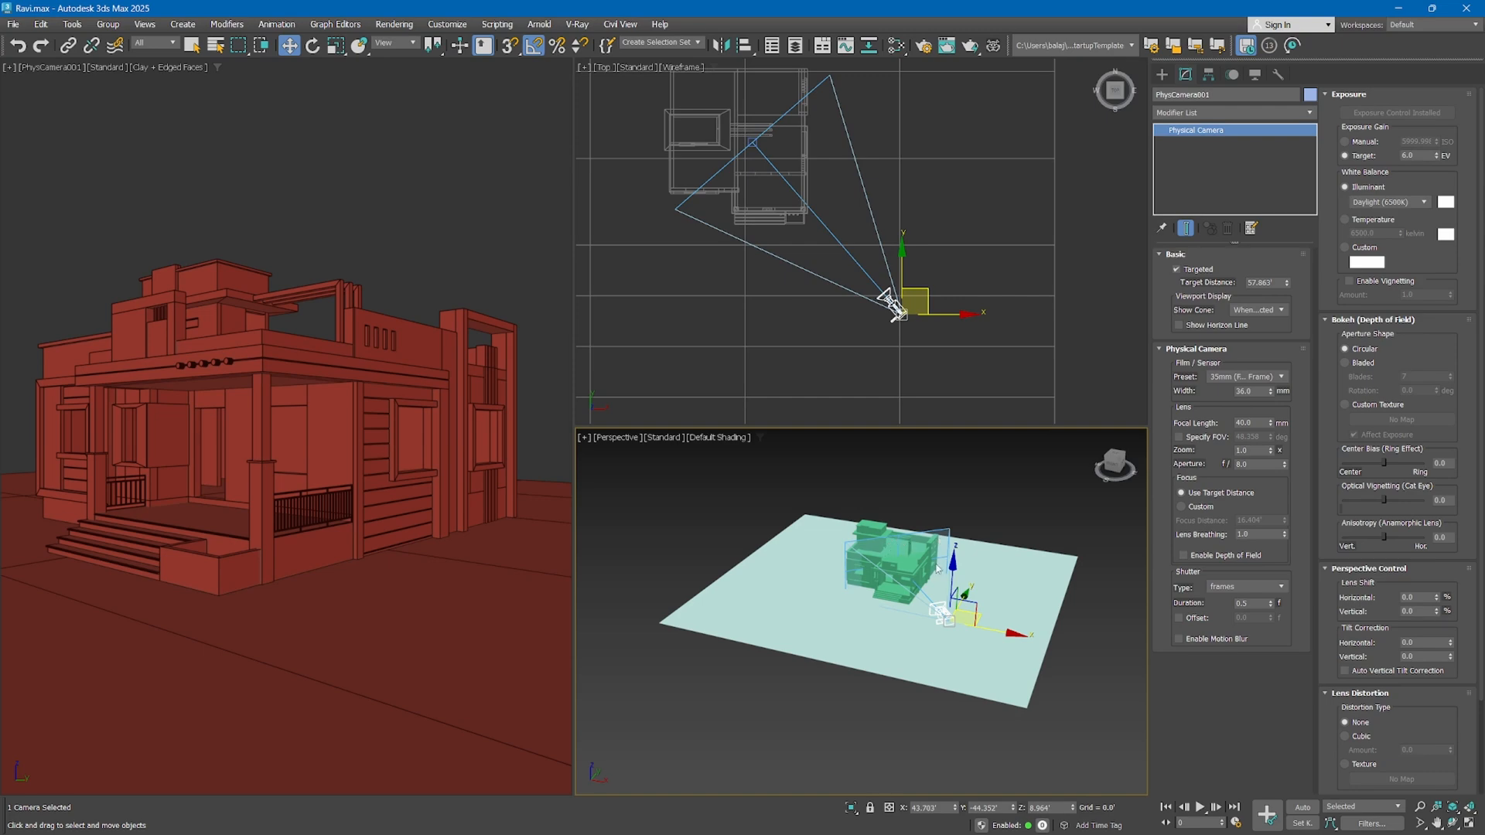
pyautogui.moveTo(986, 635)
pyautogui.mouseDown()
pyautogui.moveTo(808, 611)
pyautogui.moveTo(996, 637)
pyautogui.moveTo(870, 607)
pyautogui.moveTo(962, 630)
pyautogui.mouseUp()
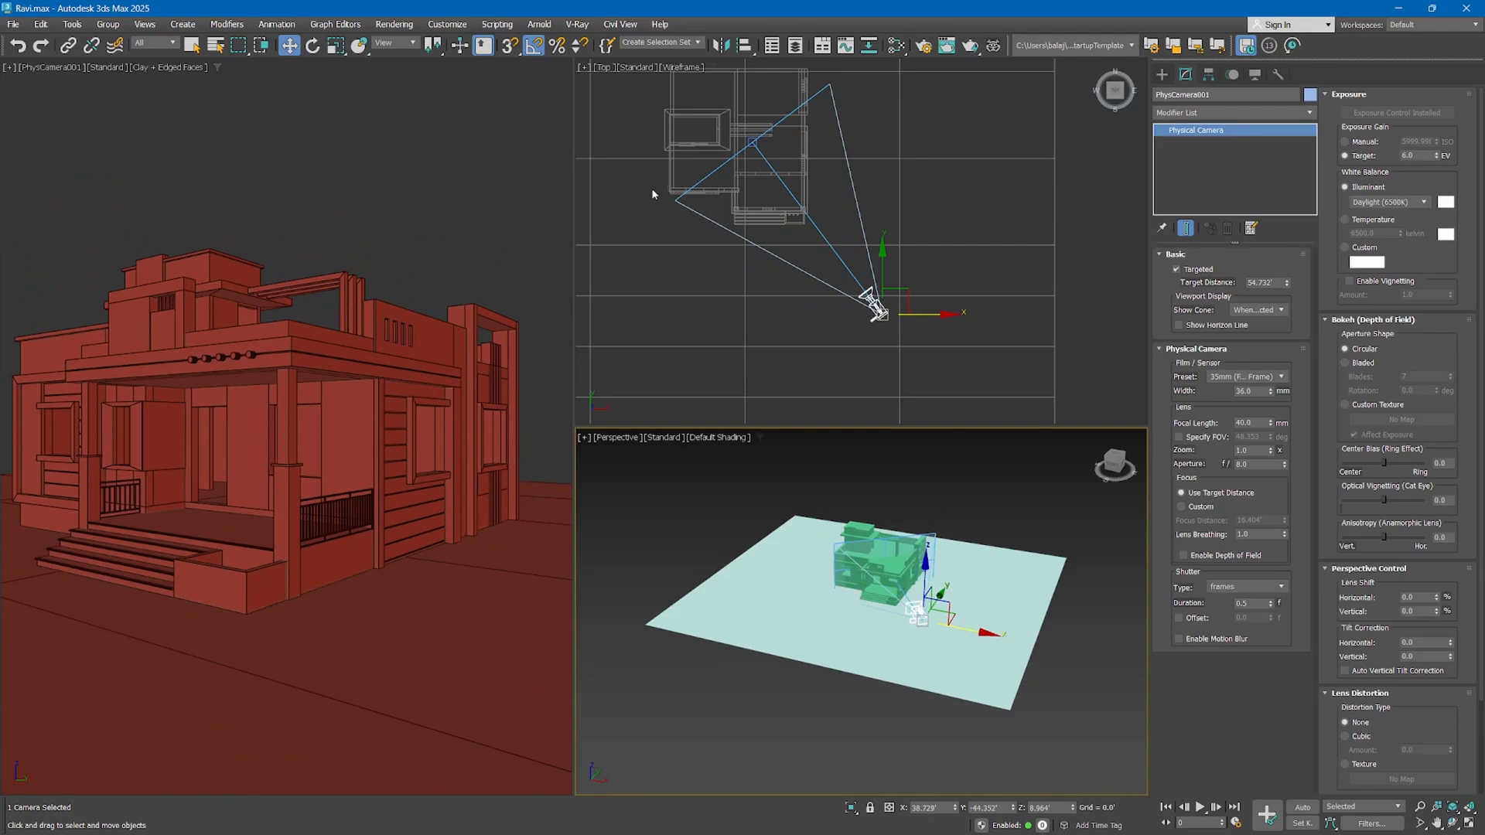
# Try to rotate the physical camera alone in the top view, rotate it together with its target, and undo that rotation
pyautogui.click(314, 46)
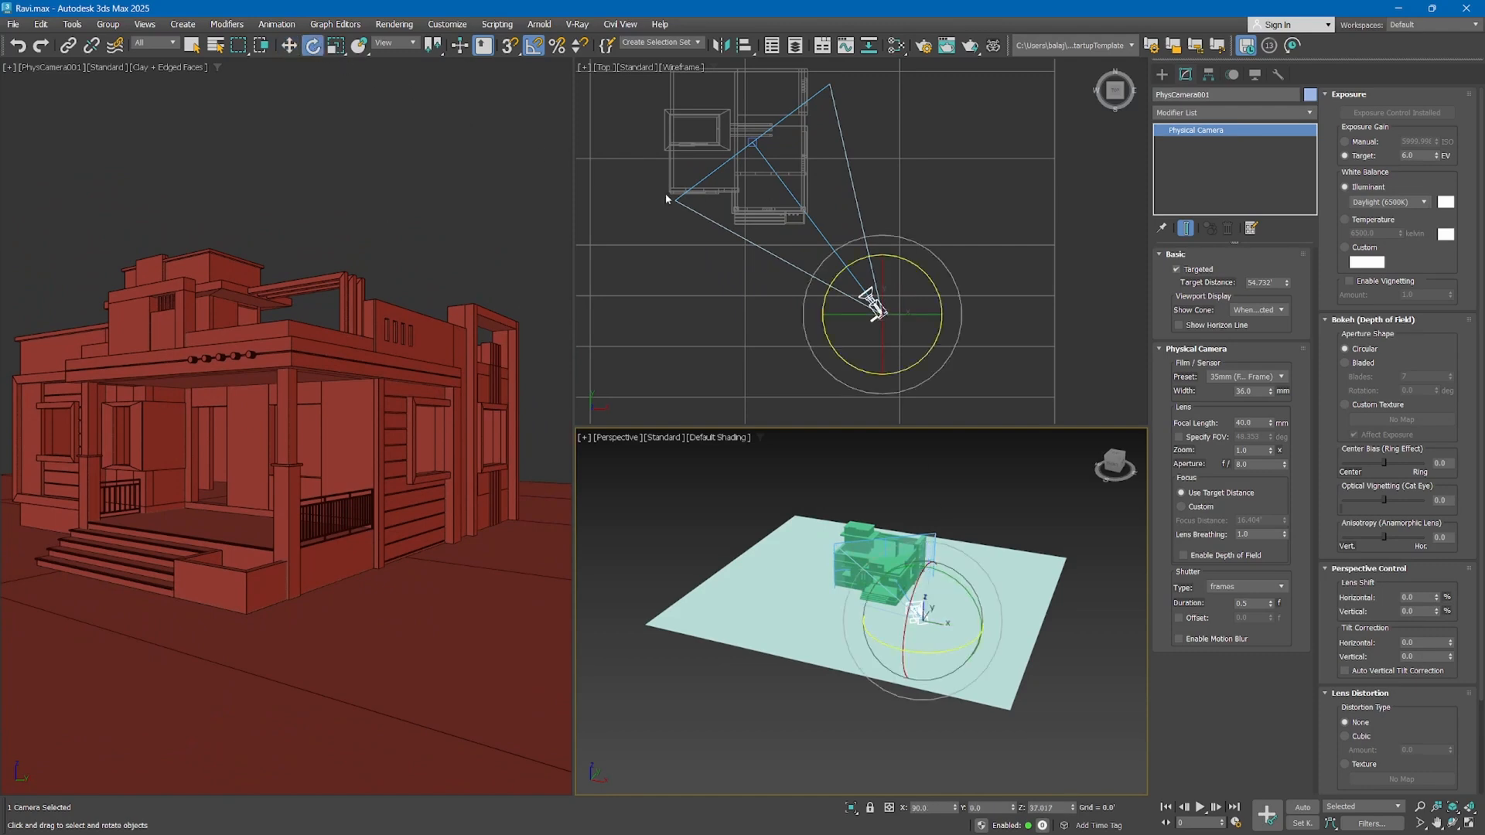
pyautogui.click(930, 280)
pyautogui.moveTo(928, 276); pyautogui.dragTo(882, 243)
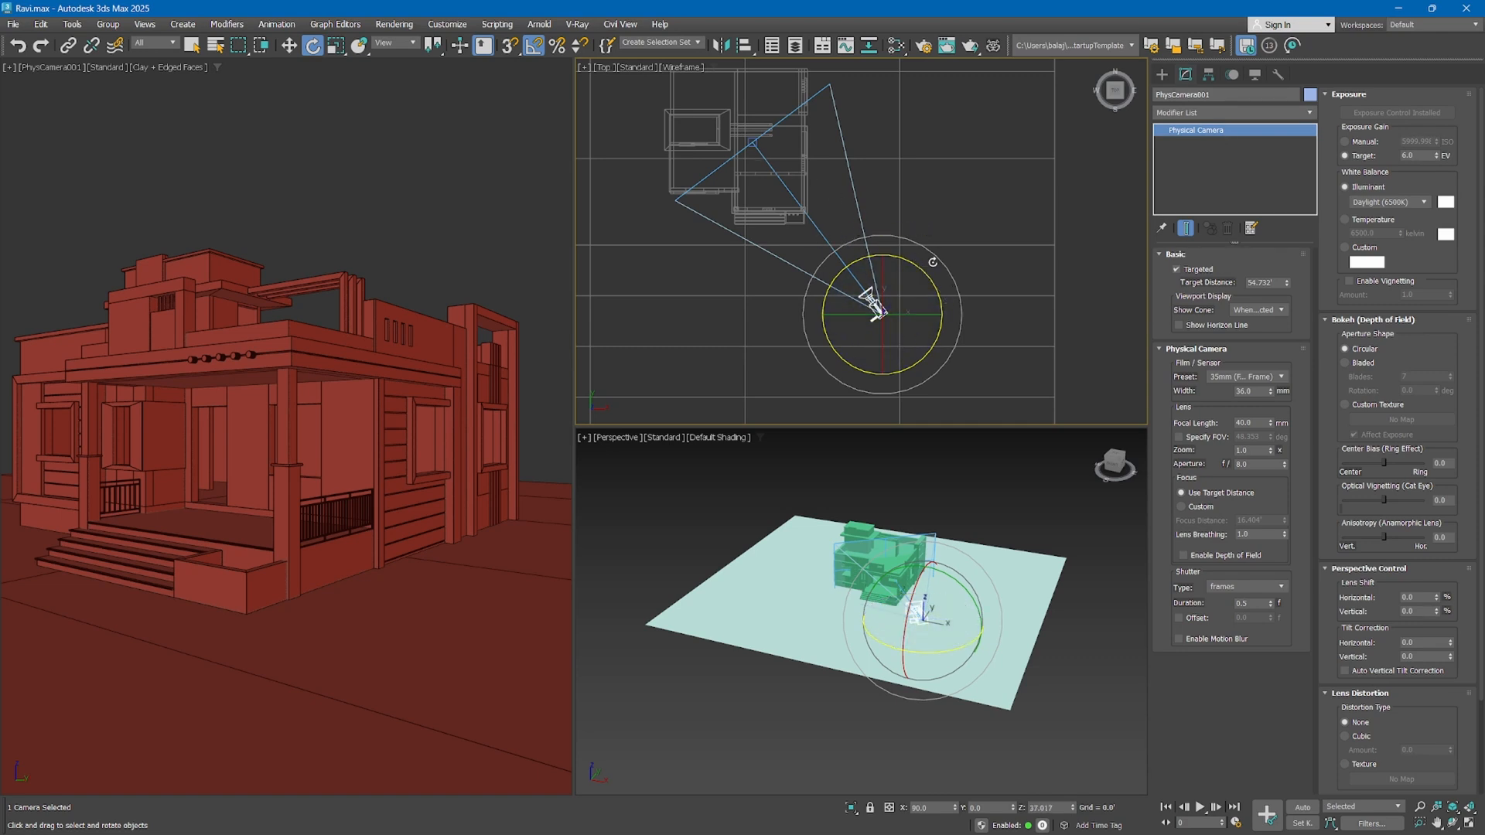
pyautogui.keyDown('ctrl'); pyautogui.click(754, 145); pyautogui.keyUp('ctrl')
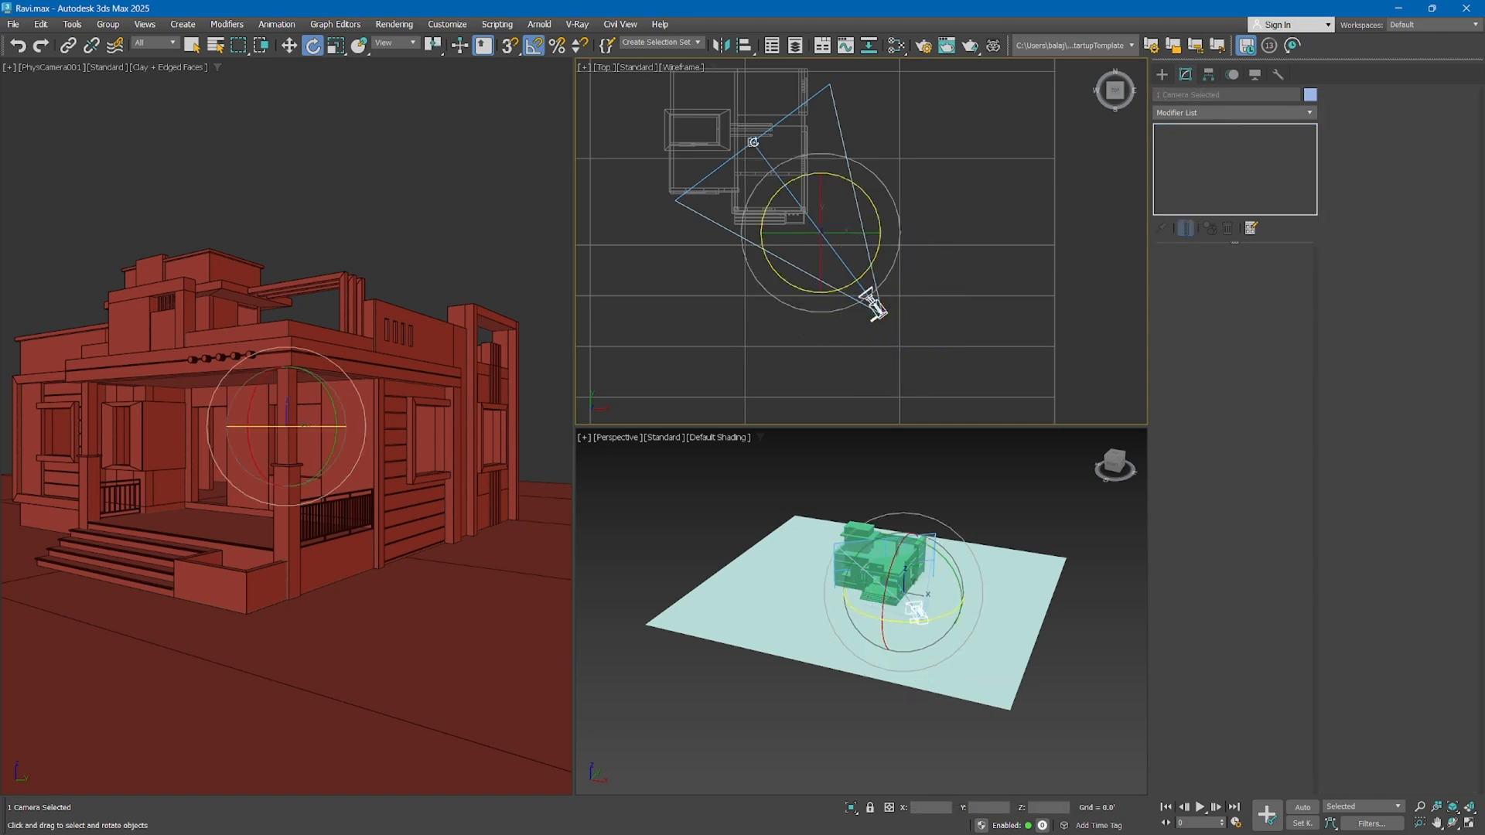
pyautogui.moveTo(867, 197); pyautogui.dragTo(891, 177)
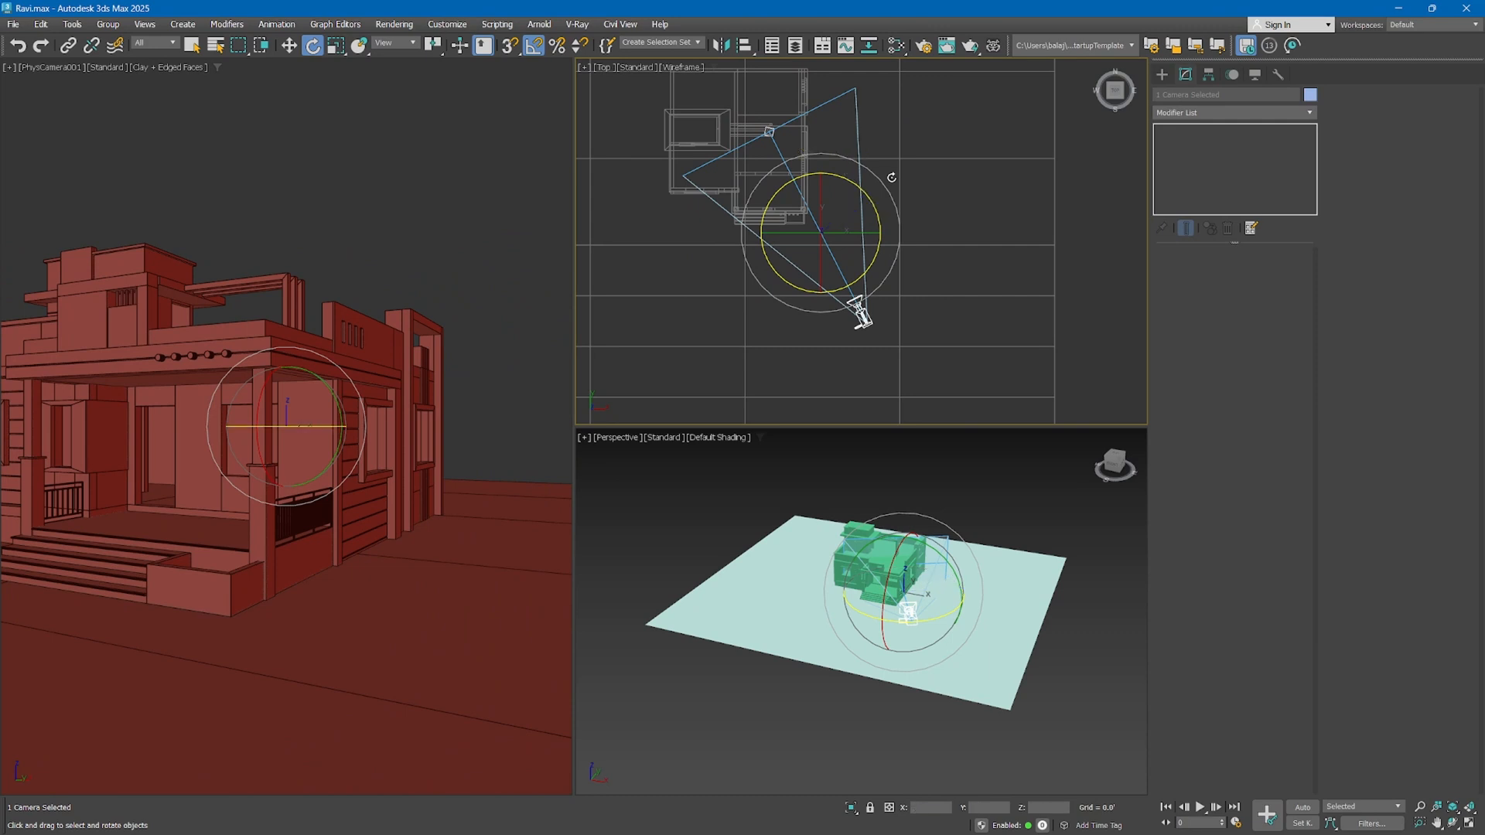
pyautogui.hotkey('ctrl', 'z')
# Reselect the physical camera alone and lower it in the front view to a height of about 2.65' for a low-angle shot
pyautogui.moveTo(864, 360); pyautogui.dragTo(863, 359, button='middle')
pyautogui.click(863, 359)
pyautogui.click(874, 309)
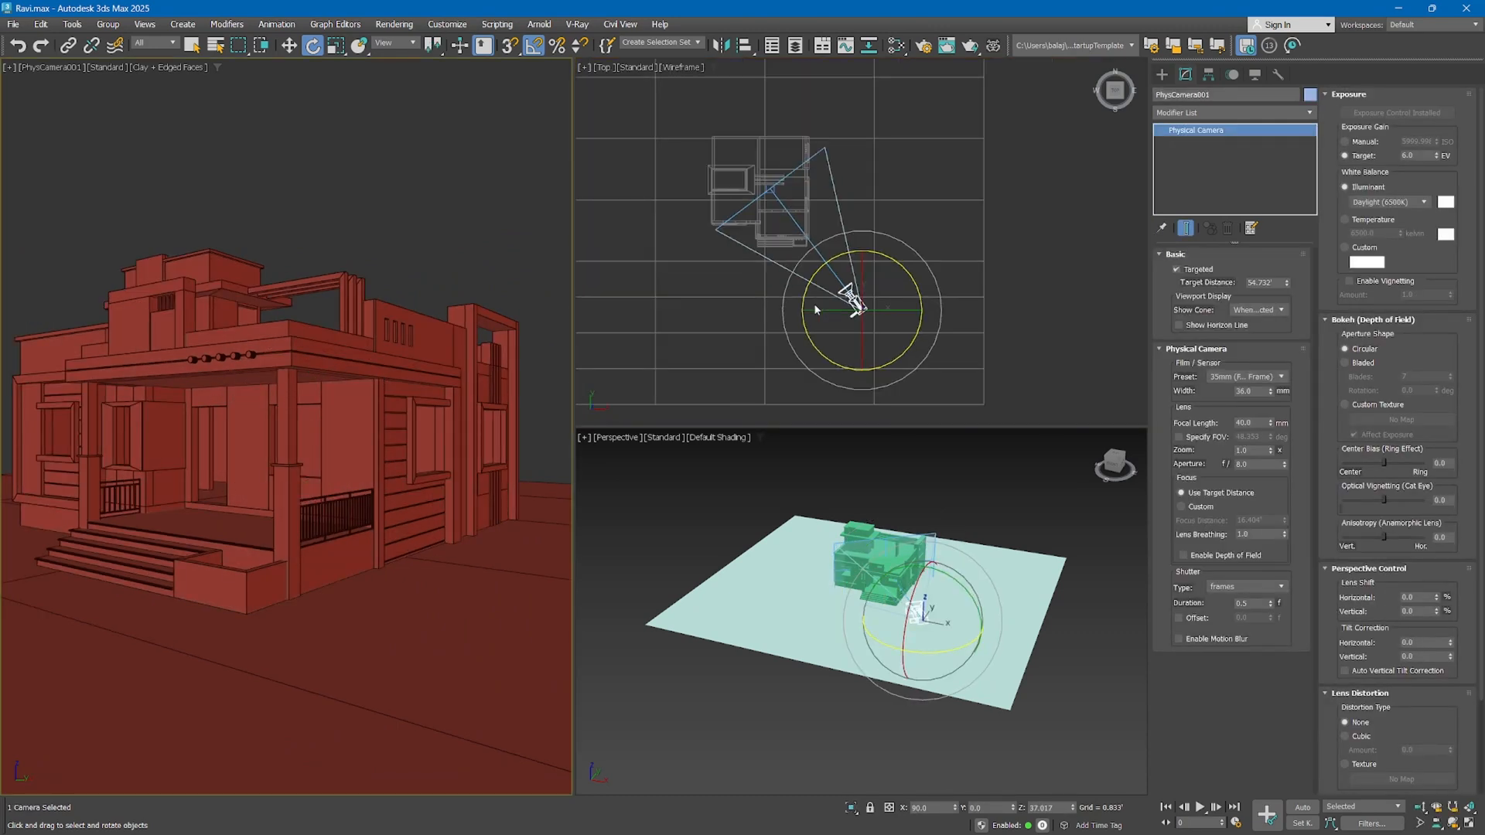
pyautogui.press('w')
pyautogui.scroll(-2, 813, 303)
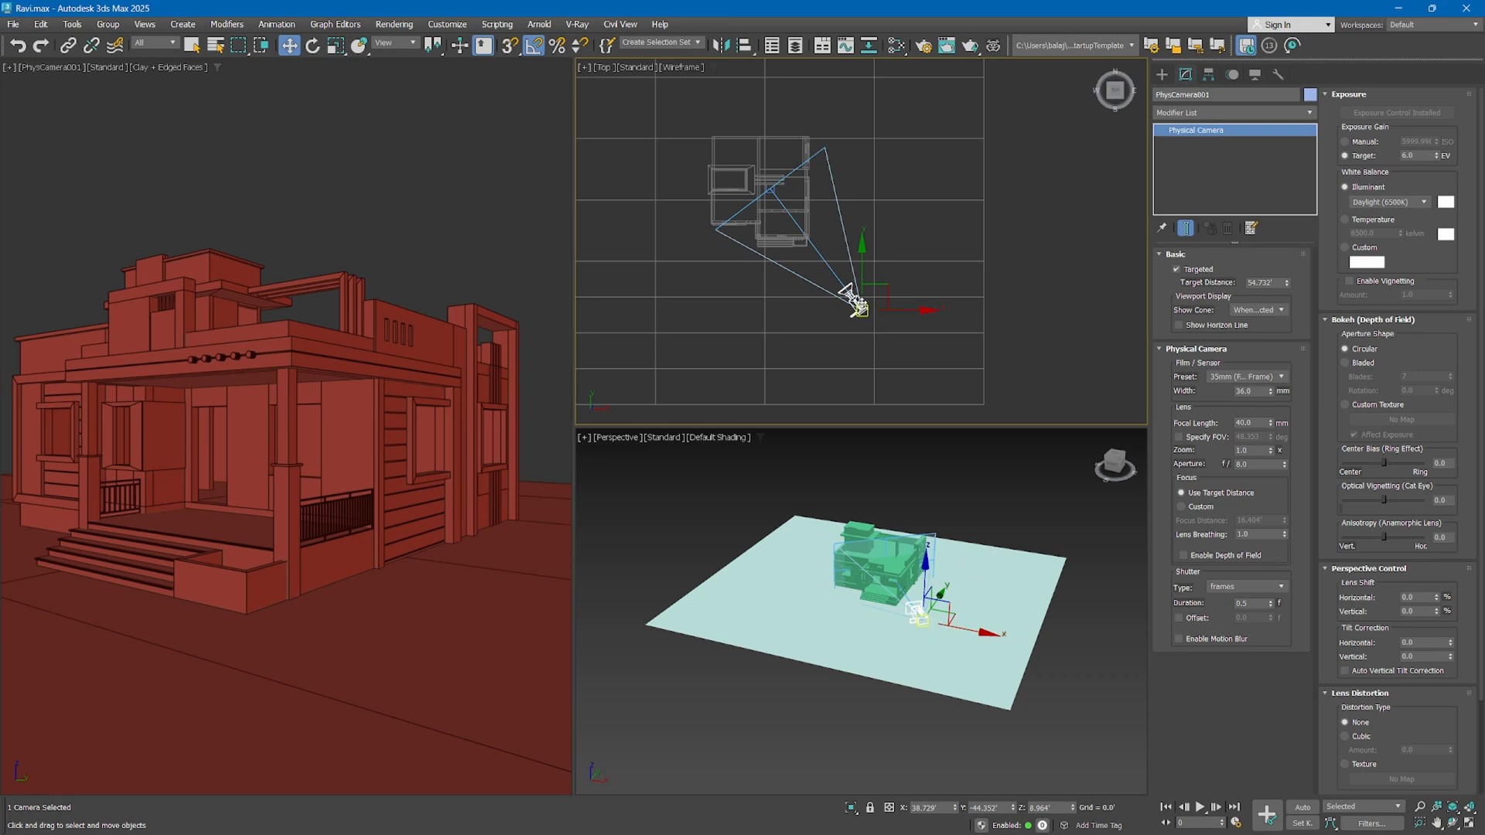
pyautogui.press('f')
pyautogui.scroll(2, 943, 224)
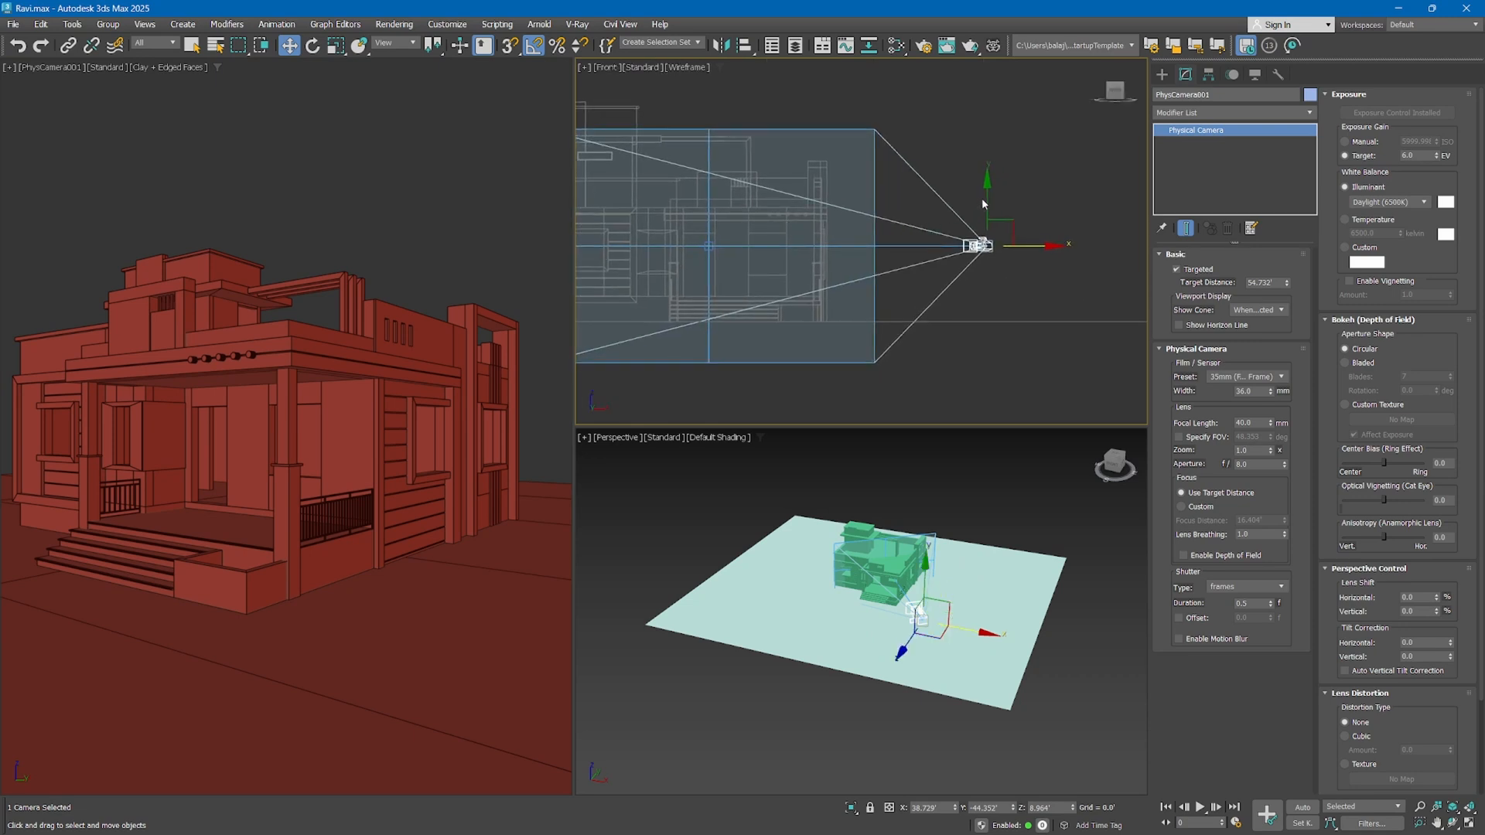
pyautogui.moveTo(987, 205); pyautogui.dragTo(1017, 301)
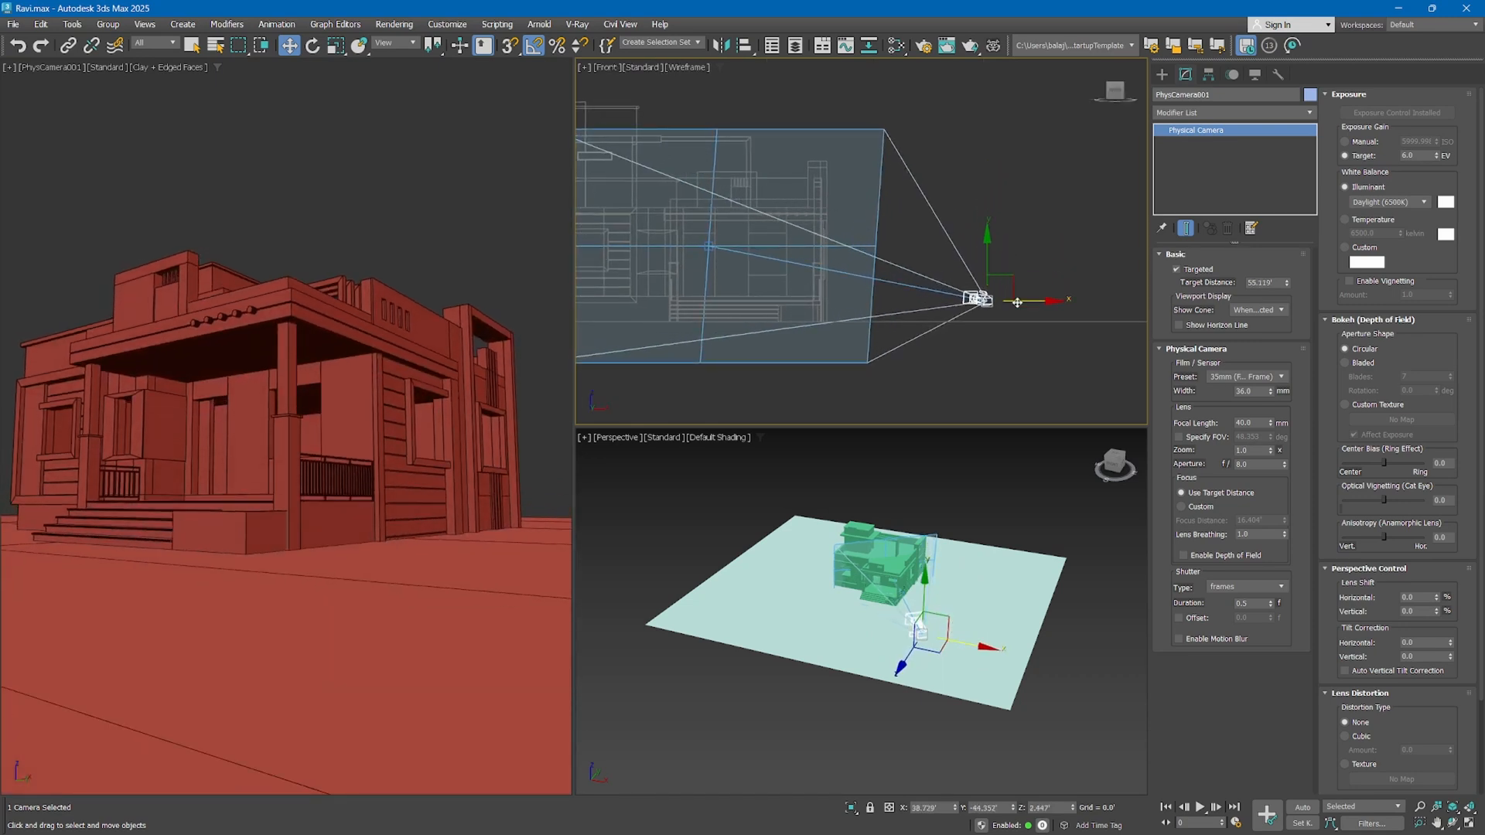
# Move the physical camera closer to the house on the ground plane and pan its view sideways past the porch corner
pyautogui.rightClick(876, 456)
pyautogui.moveTo(953, 634)
pyautogui.mouseDown()
pyautogui.moveTo(934, 609)
pyautogui.moveTo(942, 620)
pyautogui.mouseUp()
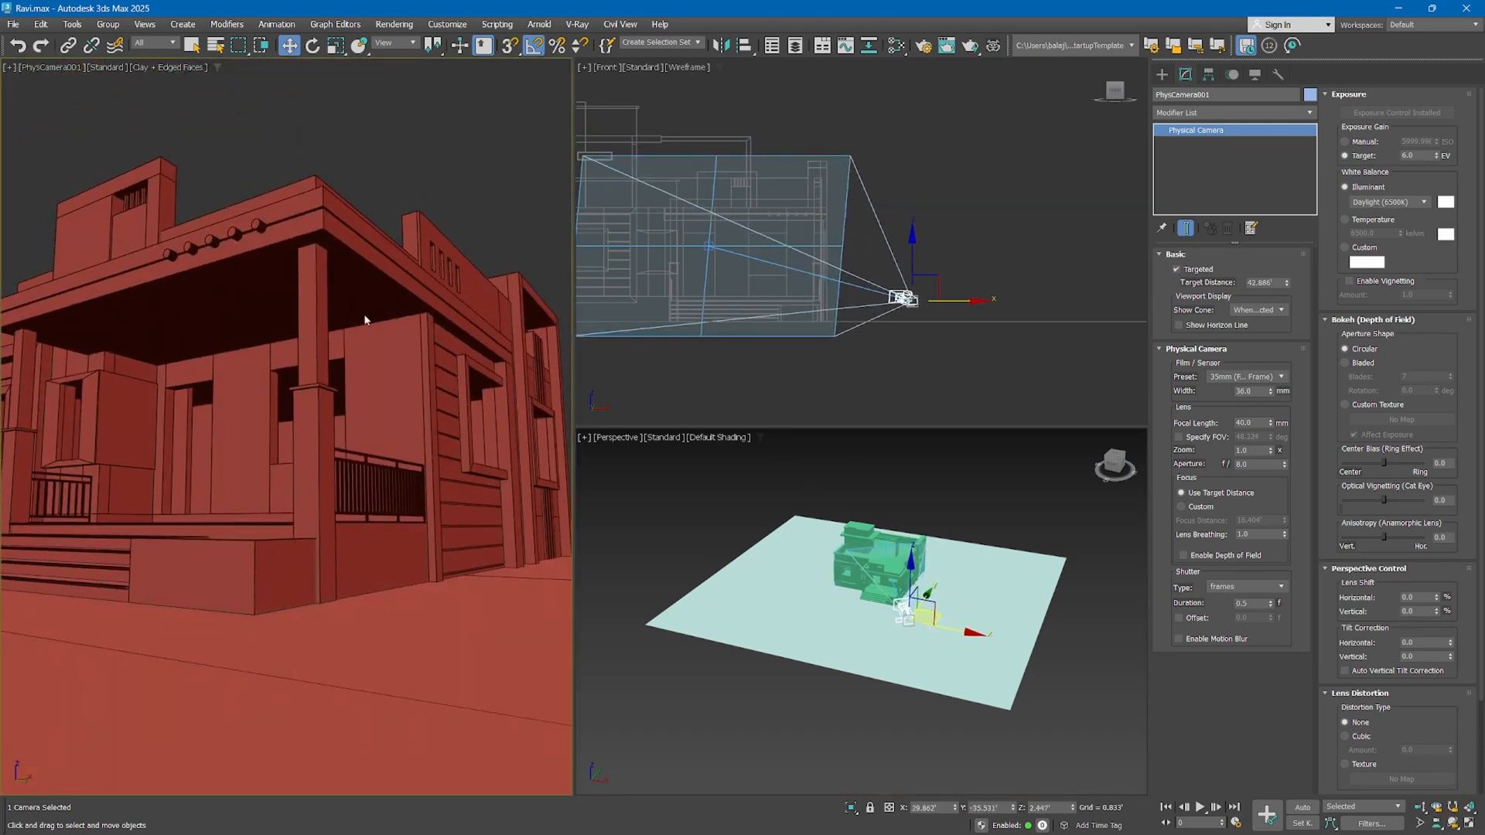
pyautogui.moveTo(305, 337); pyautogui.dragTo(437, 341, button='middle')
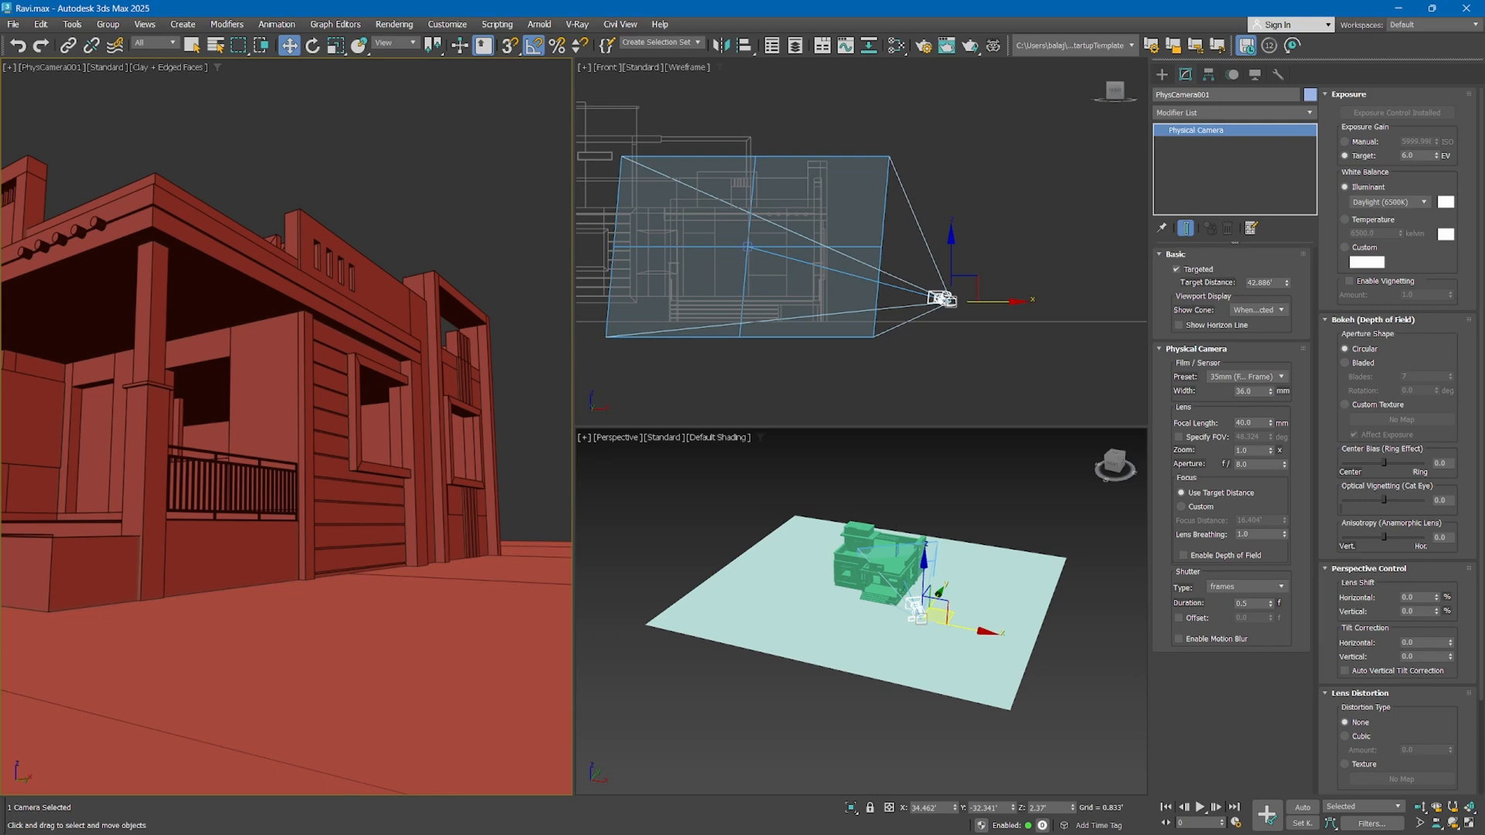
# Switch to the web browser and examine the Google image results for "architecture photography" as camera-angle references
pyautogui.hotkey('alt', 'Tab')
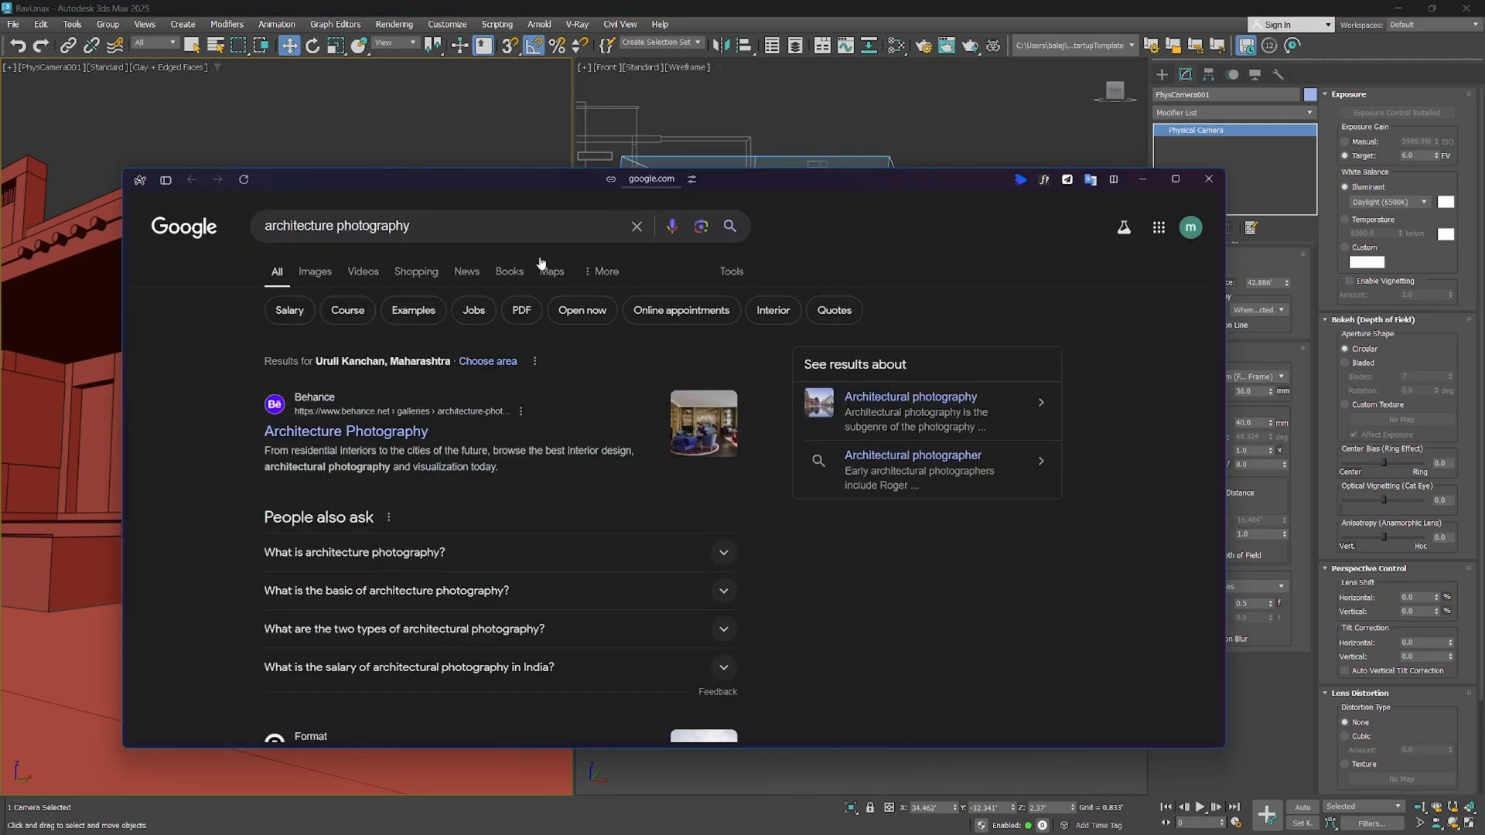
pyautogui.click(313, 274)
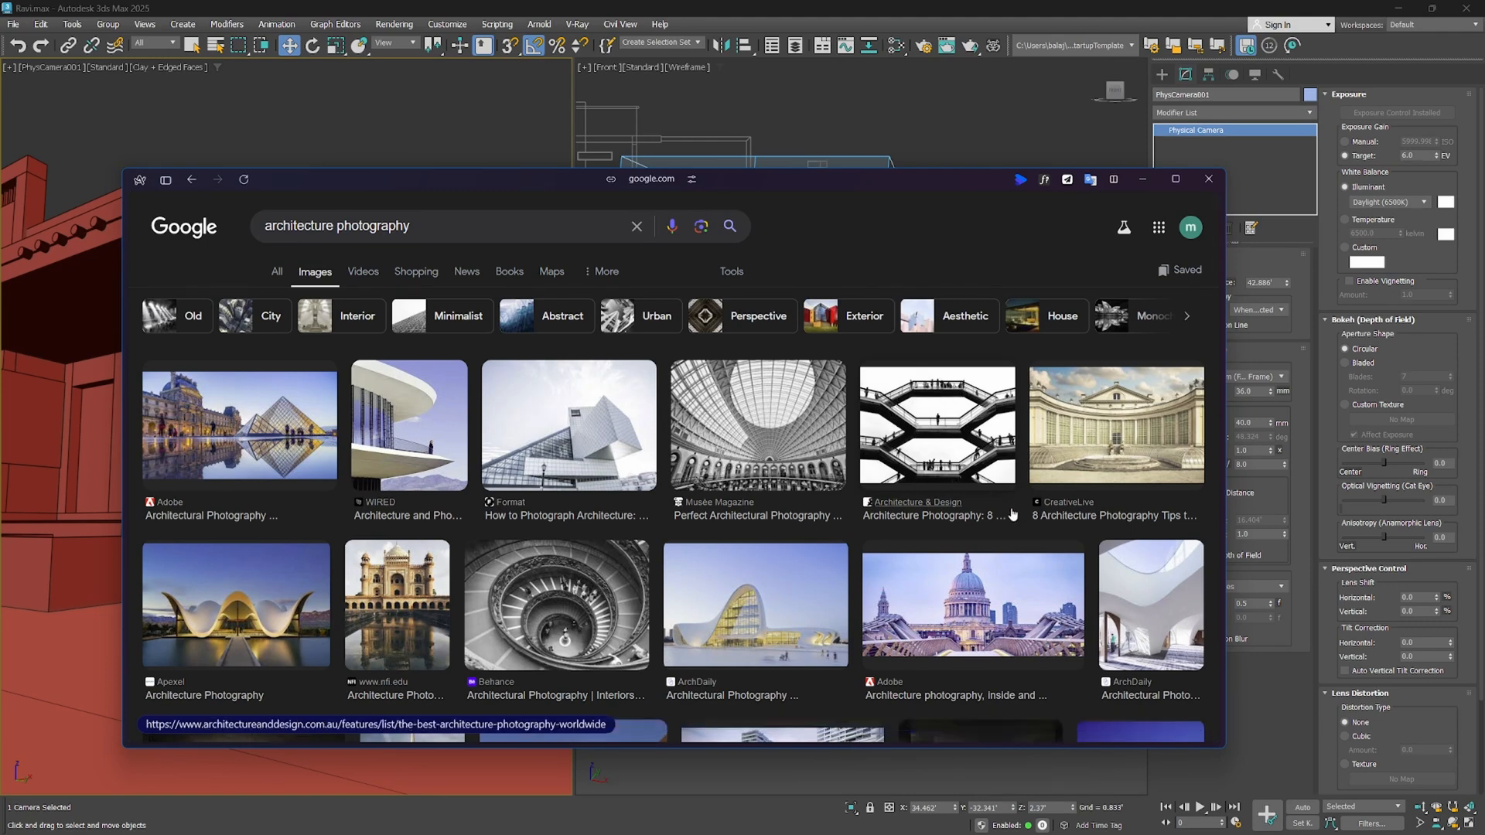
pyautogui.scroll(-3, 1009, 516)
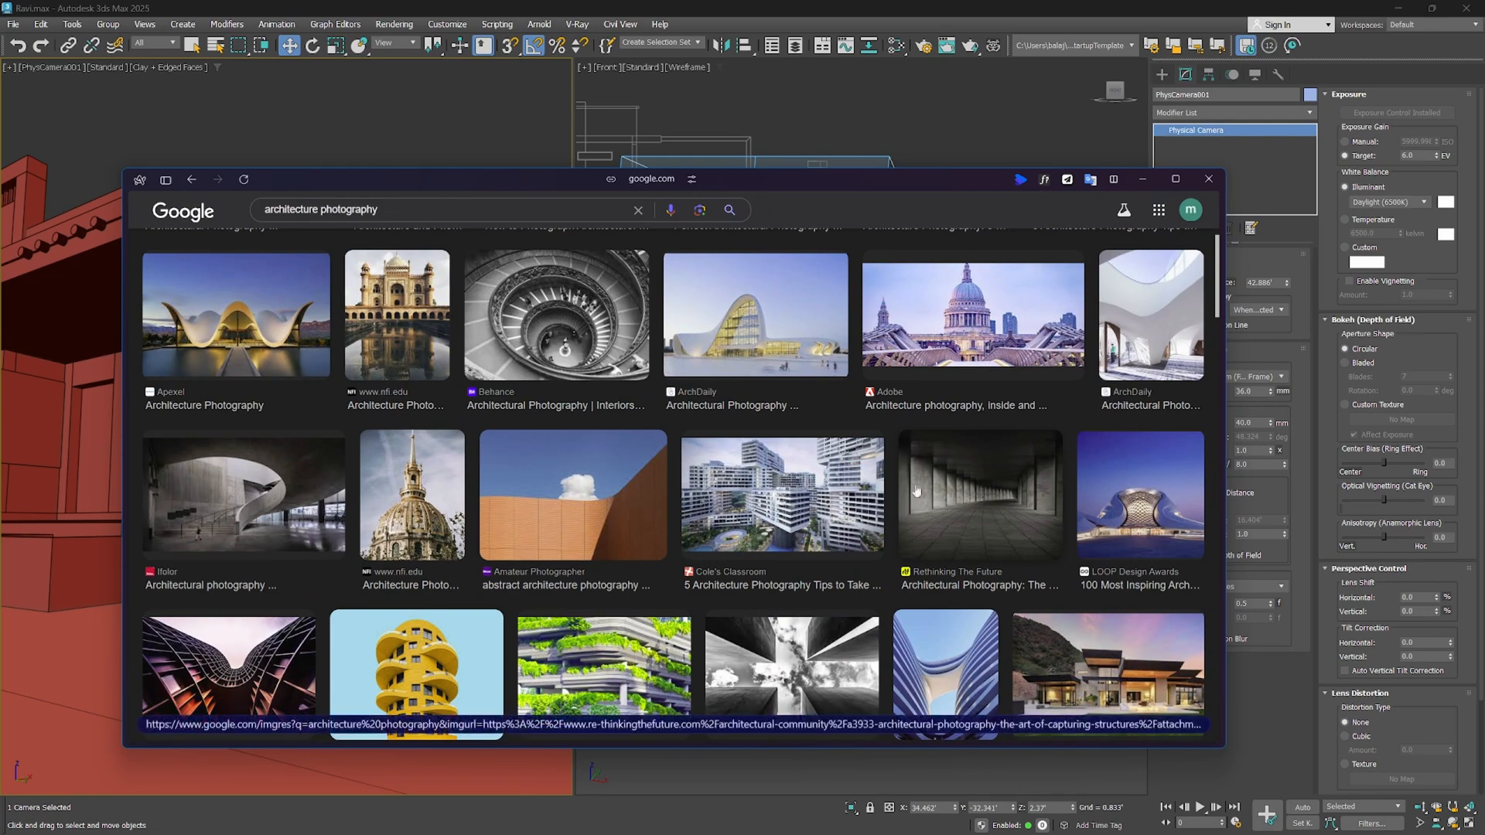
pyautogui.scroll(-2, 955, 499)
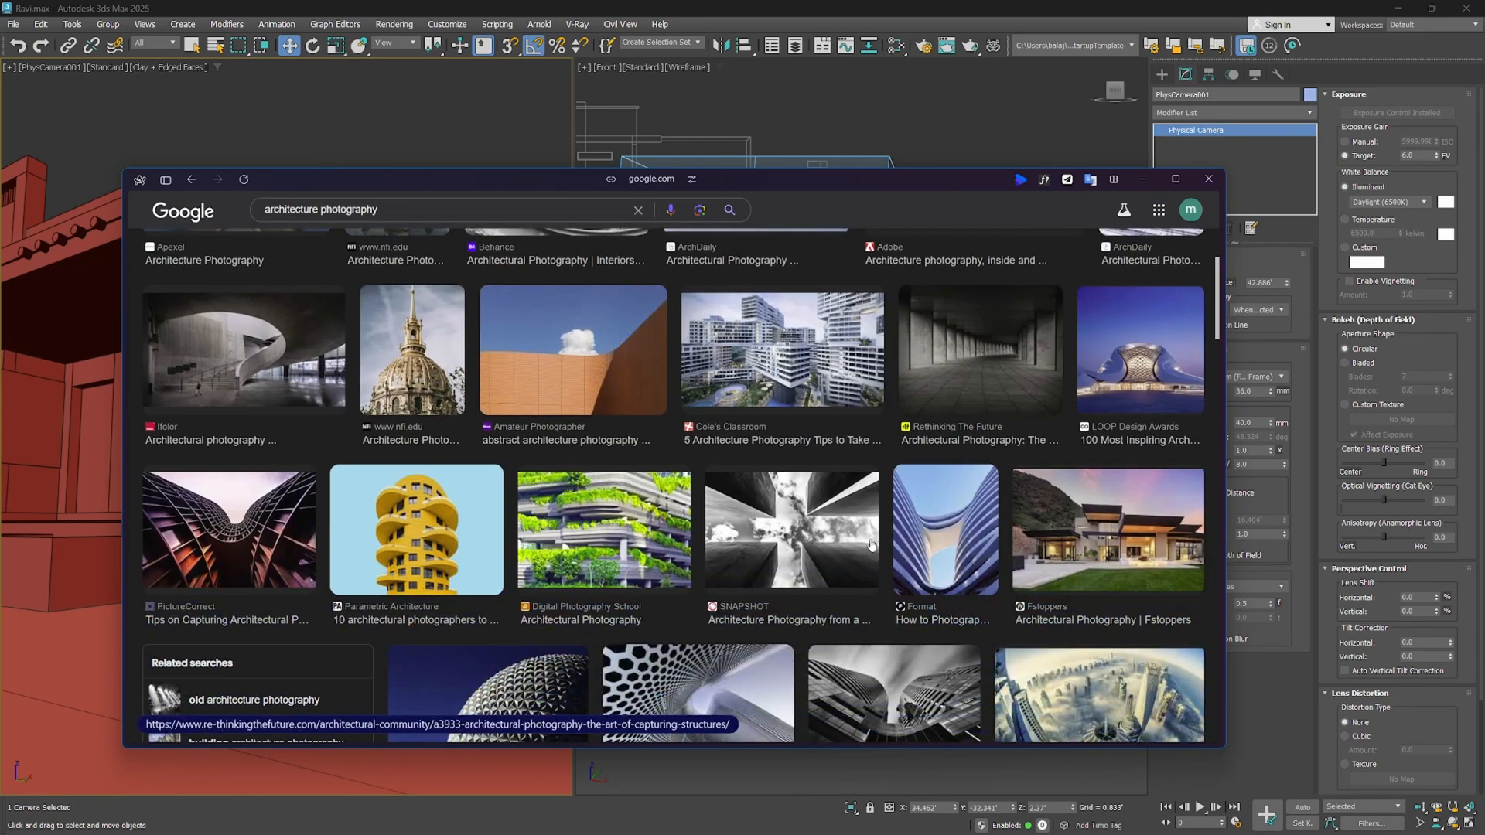
pyautogui.scroll(-5, 921, 336)
pyautogui.scroll(-7, 755, 528)
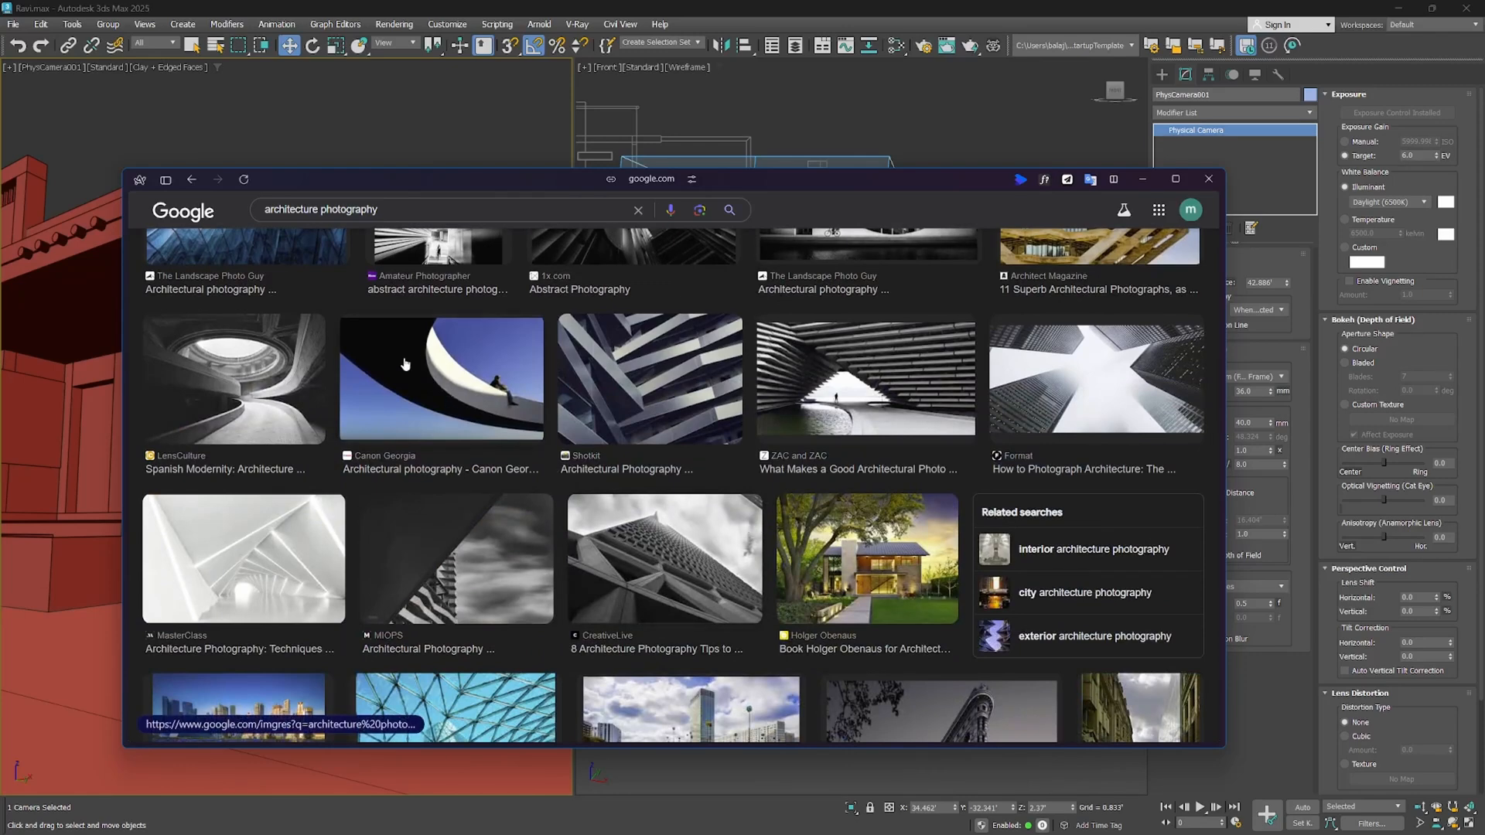
pyautogui.moveTo(205, 360)
pyautogui.scroll(-2, 951, 417)
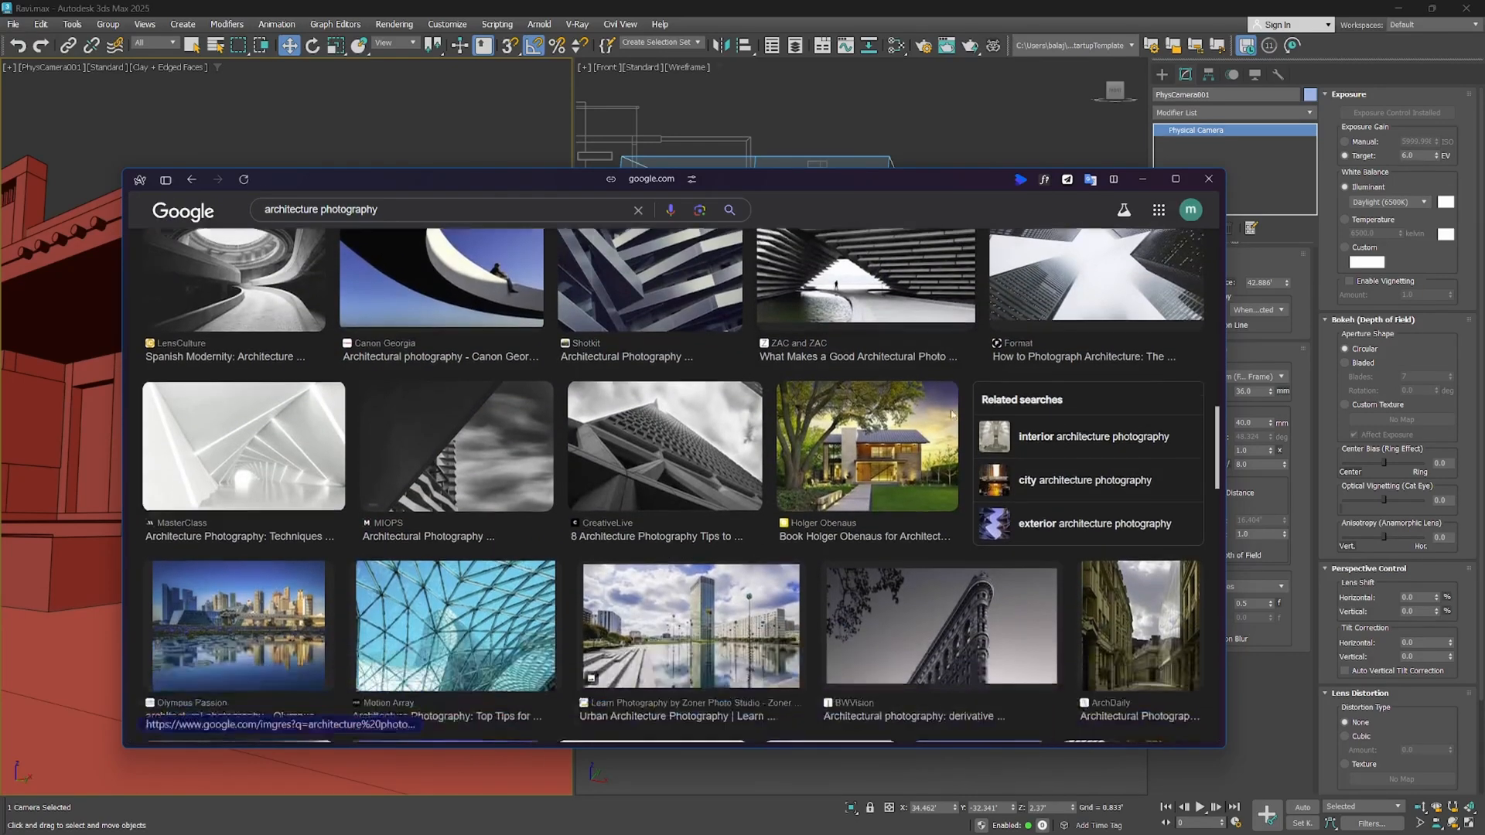
# Examine more of the "architecture photography" image results for camera angles and return to the 3ds Max scene
pyautogui.scroll(2, 1005, 417)
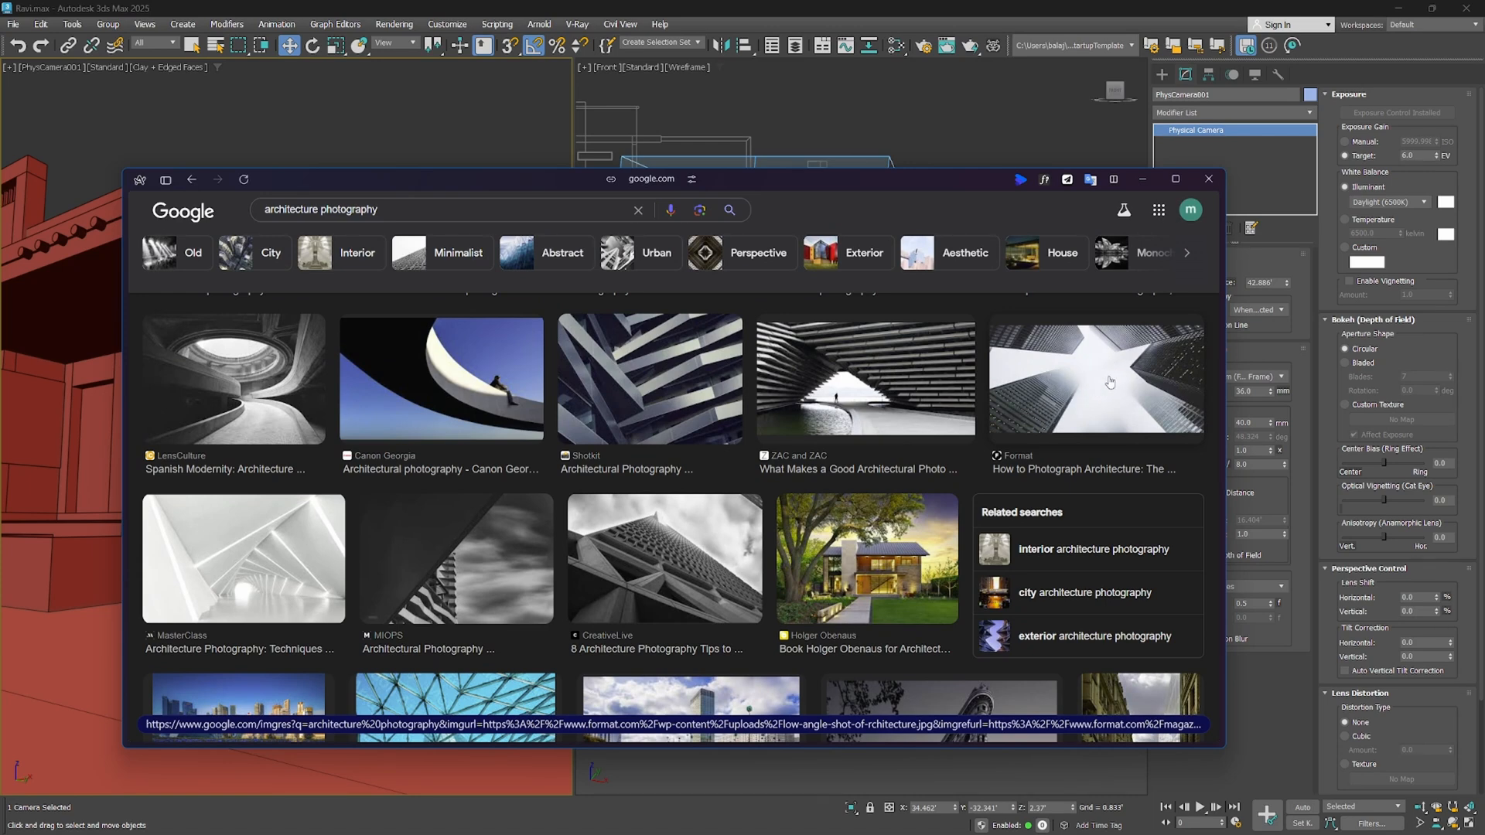
pyautogui.scroll(-5, 1114, 363)
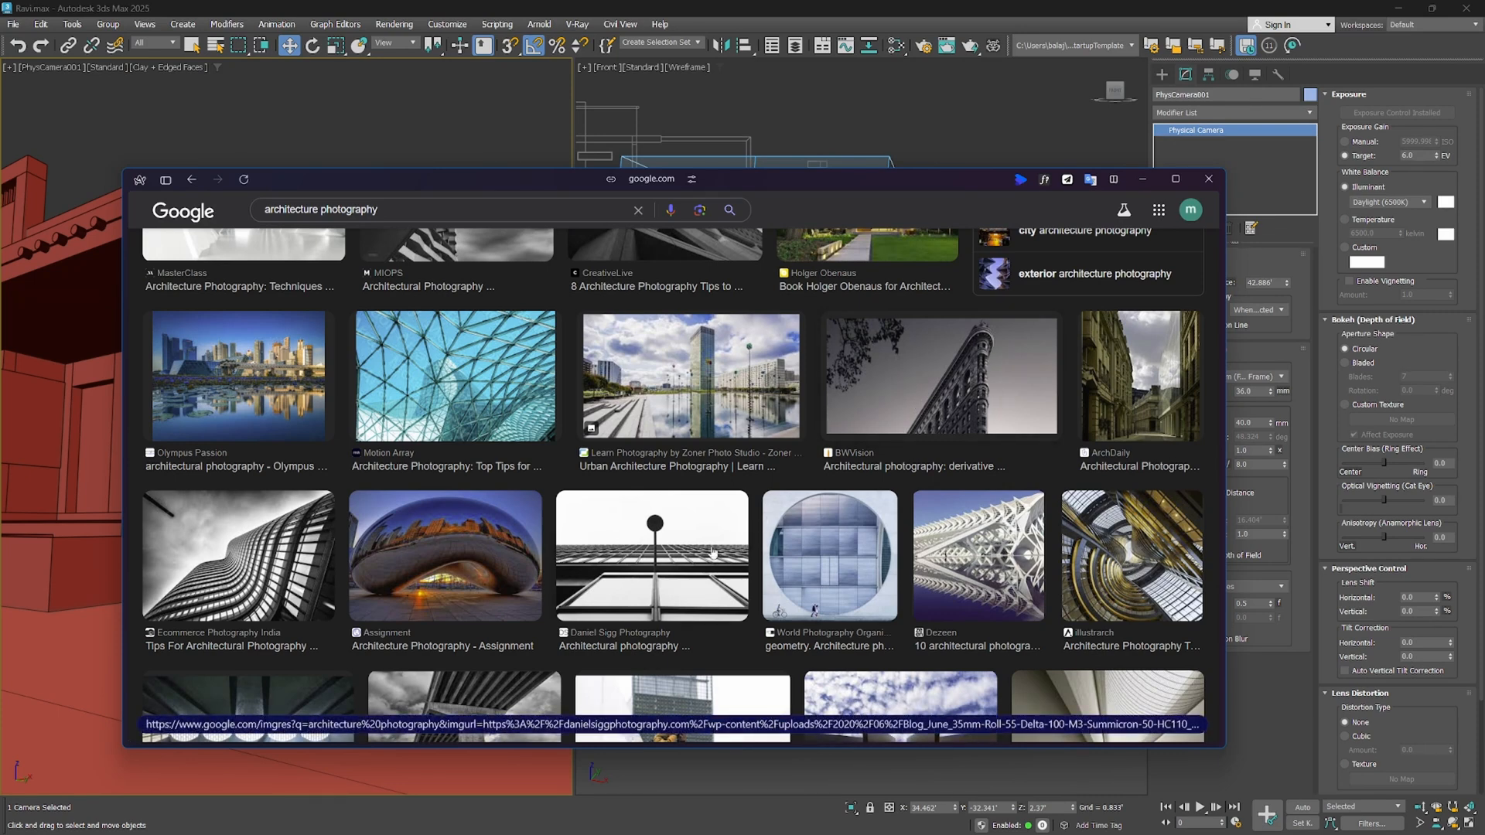
pyautogui.scroll(-3, 712, 552)
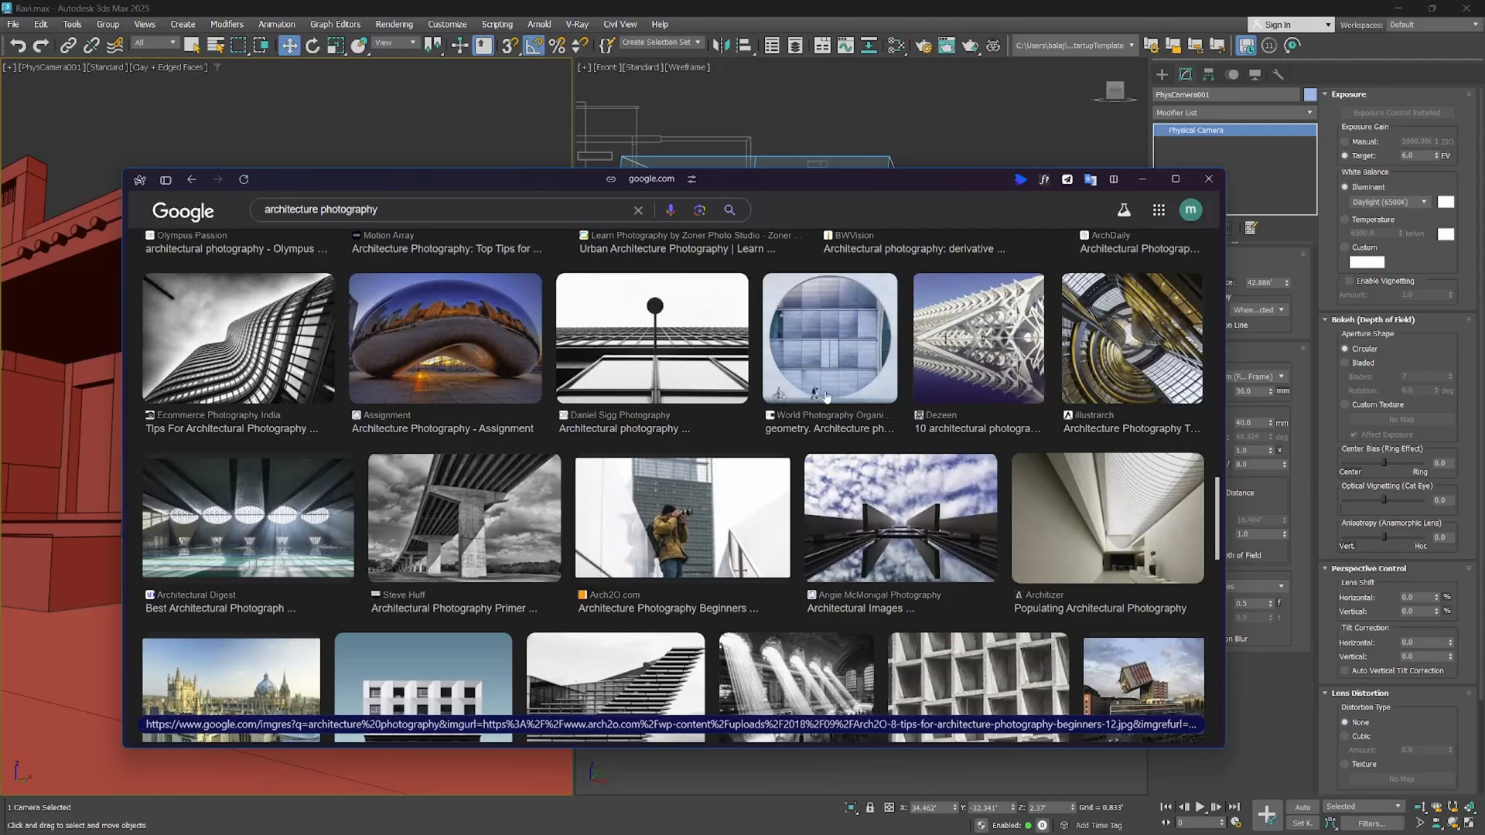
pyautogui.scroll(-3, 480, 557)
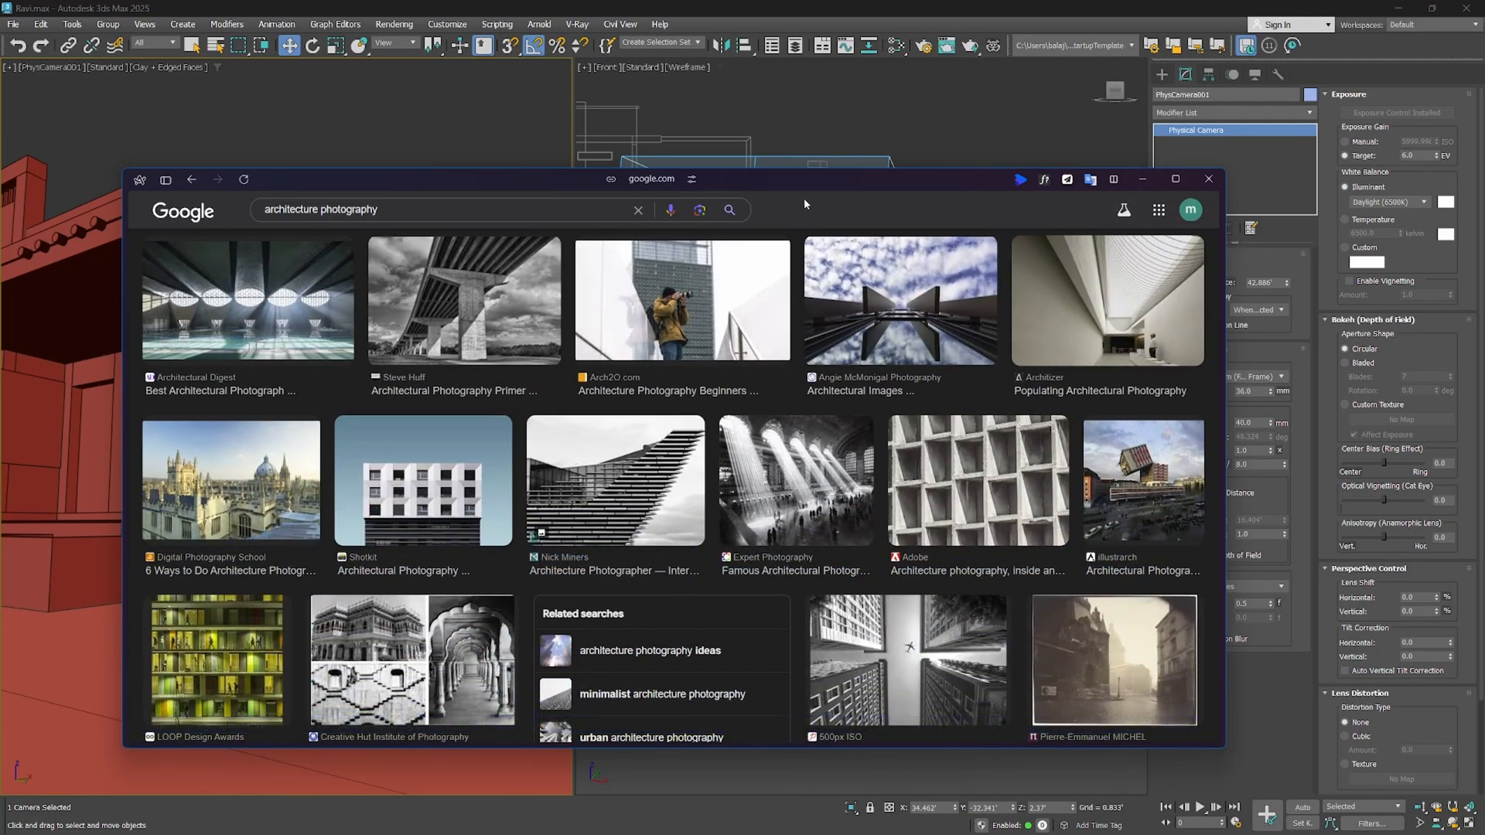
pyautogui.moveTo(809, 182); pyautogui.dragTo(0, 202)
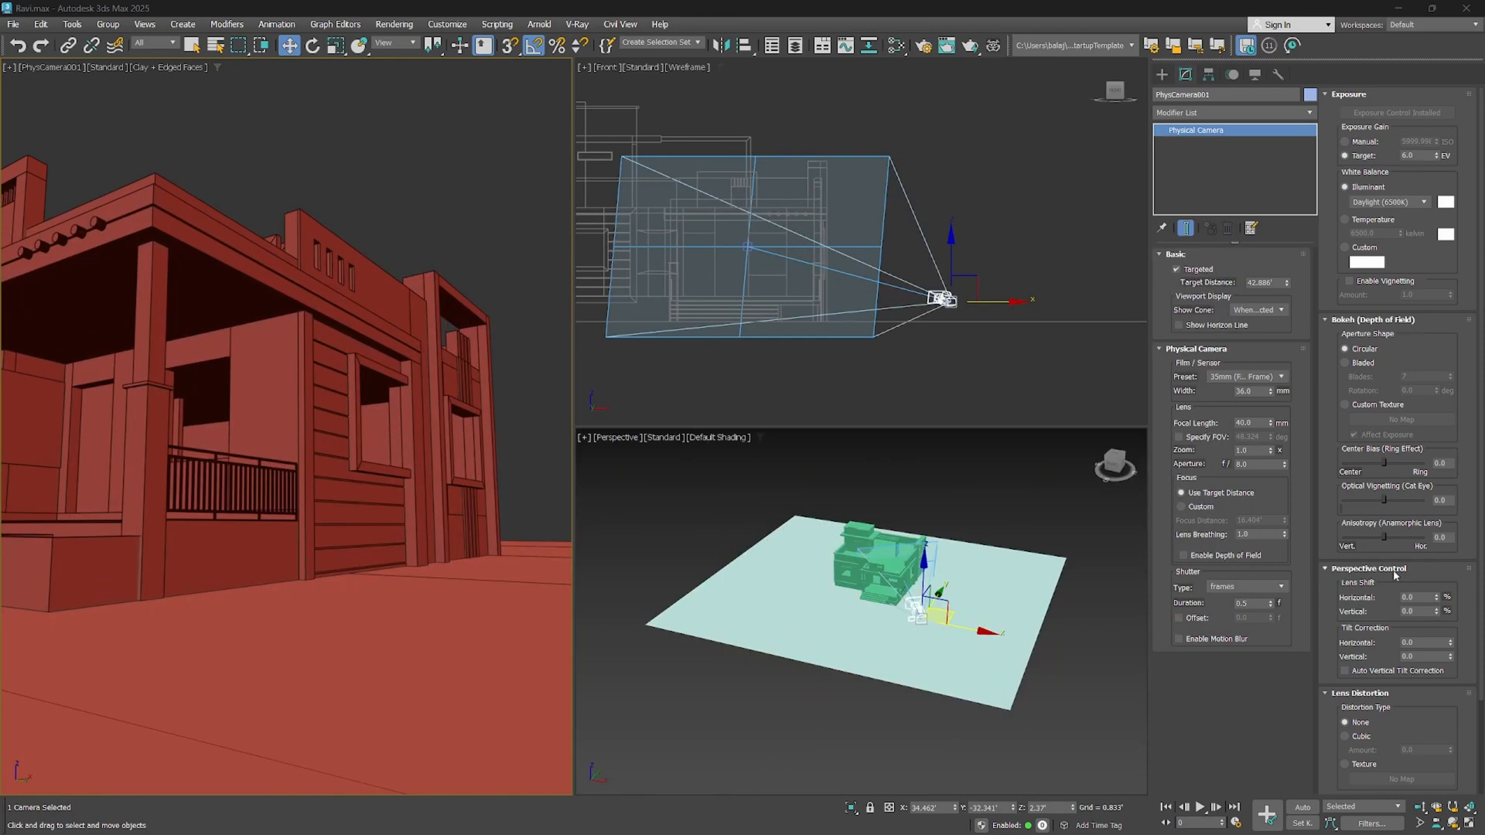
# Compare the camera view with and without Auto Vertical Tilt Correction and leave the correction enabled
pyautogui.click(1346, 670)
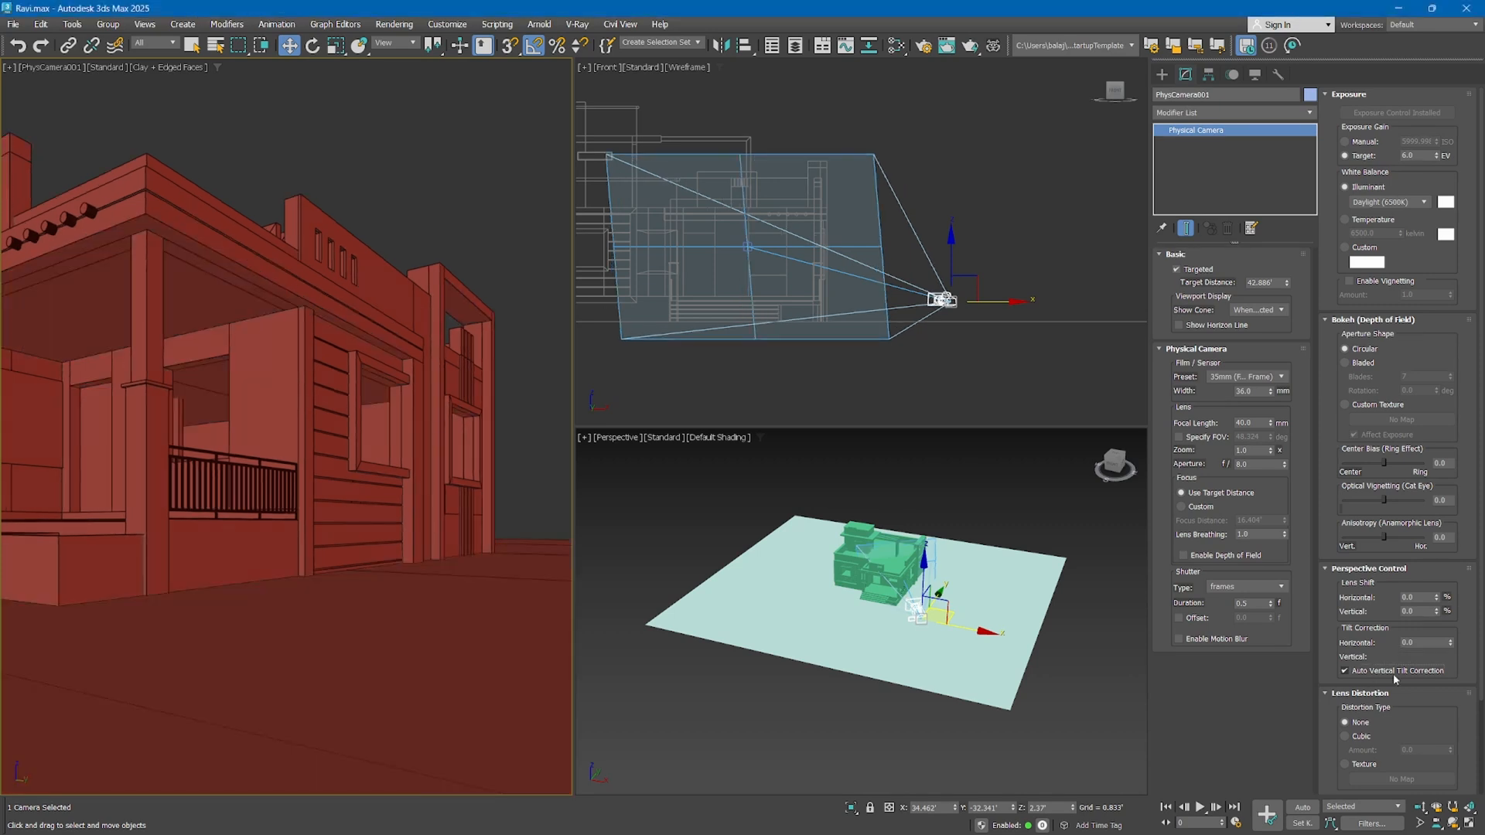
pyautogui.click(1404, 672)
pyautogui.rightClick(1451, 659)
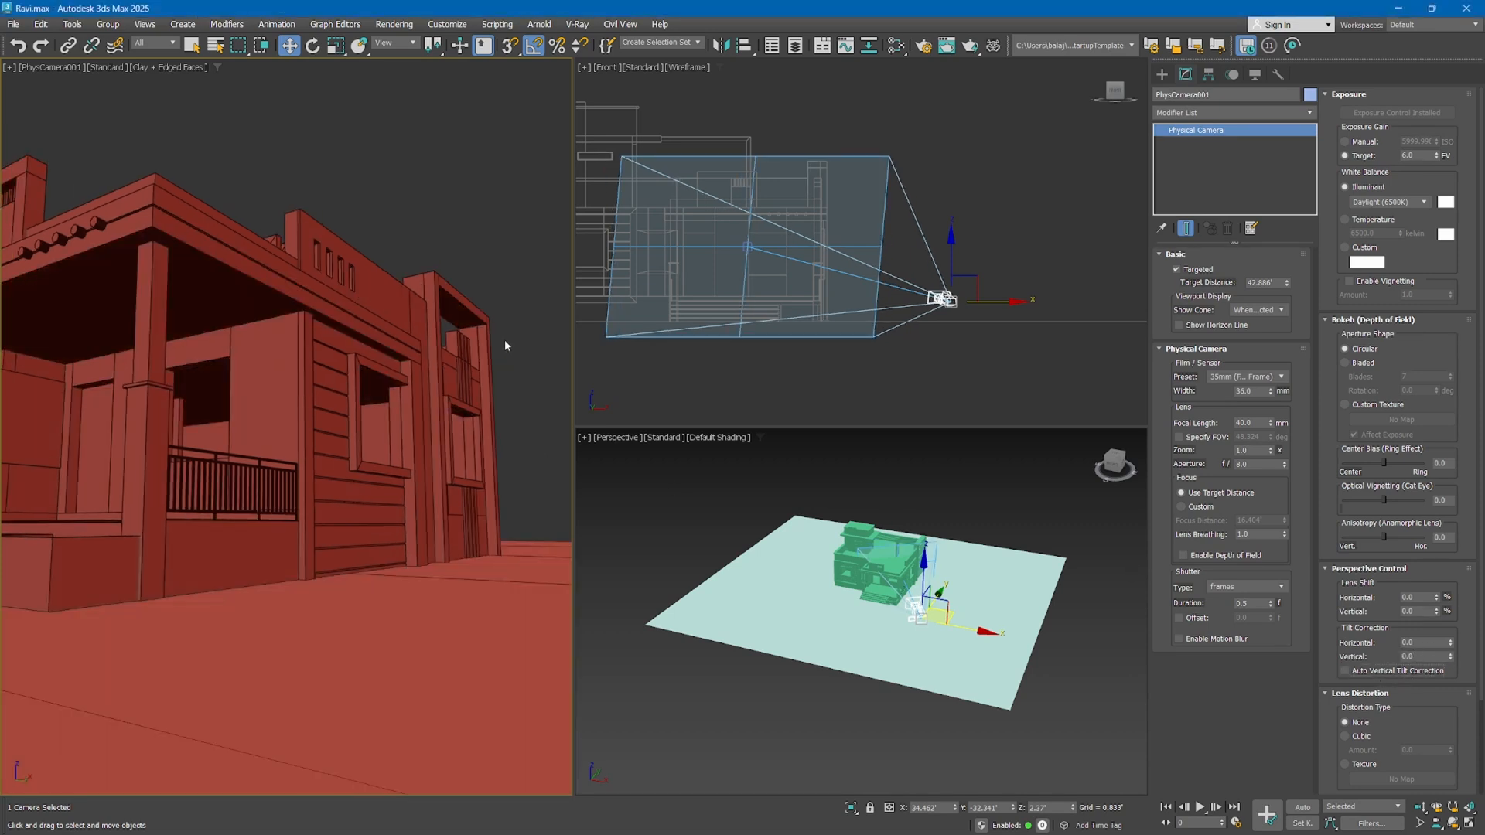
pyautogui.click(1371, 671)
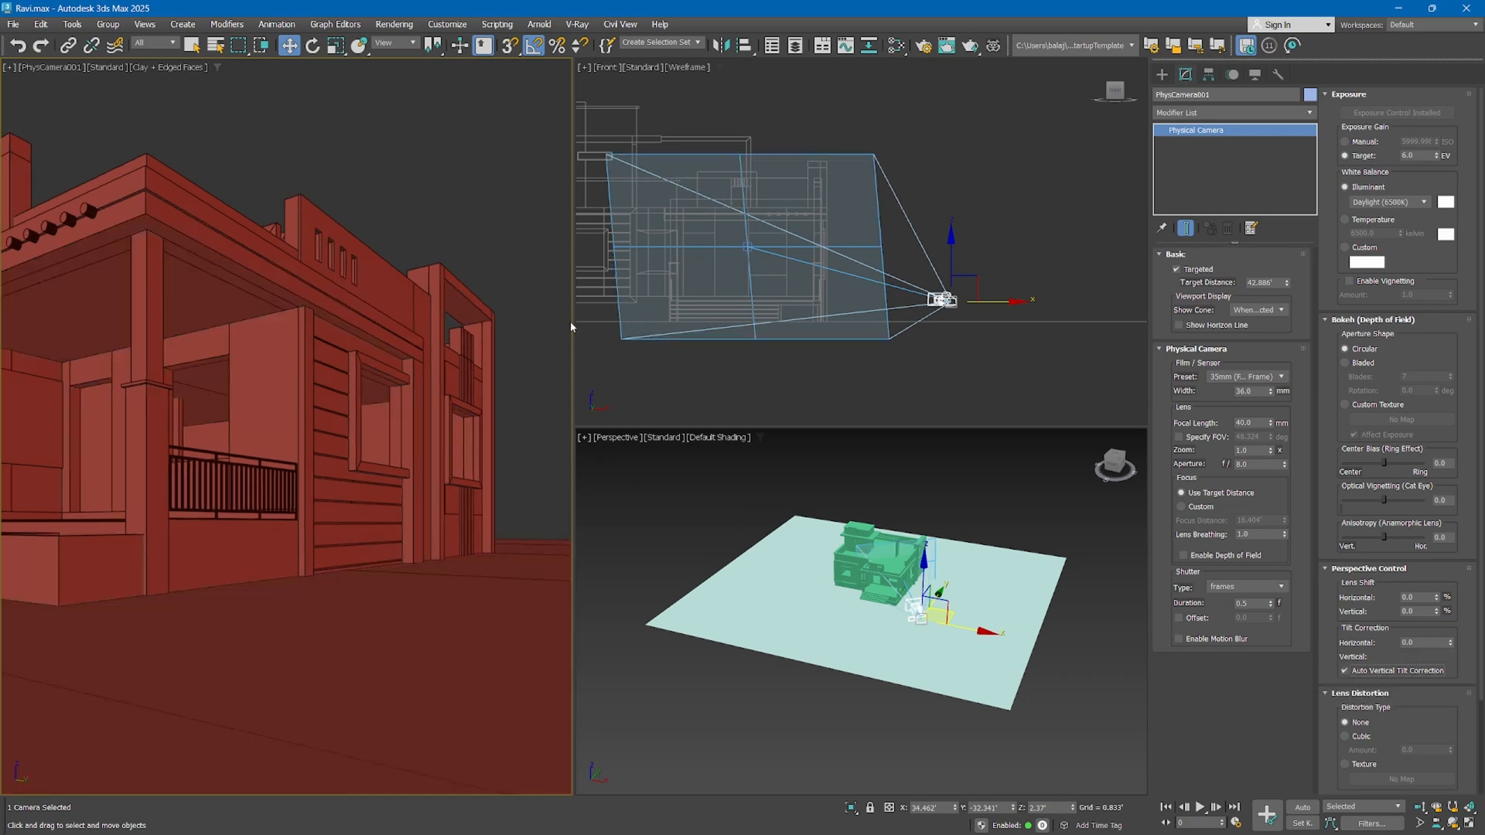
# Move the physical camera back from the house in the top view to about X 46.34', Y -47.57', framing the whole exterior
pyautogui.moveTo(497, 521); pyautogui.dragTo(586, 506, button='middle')
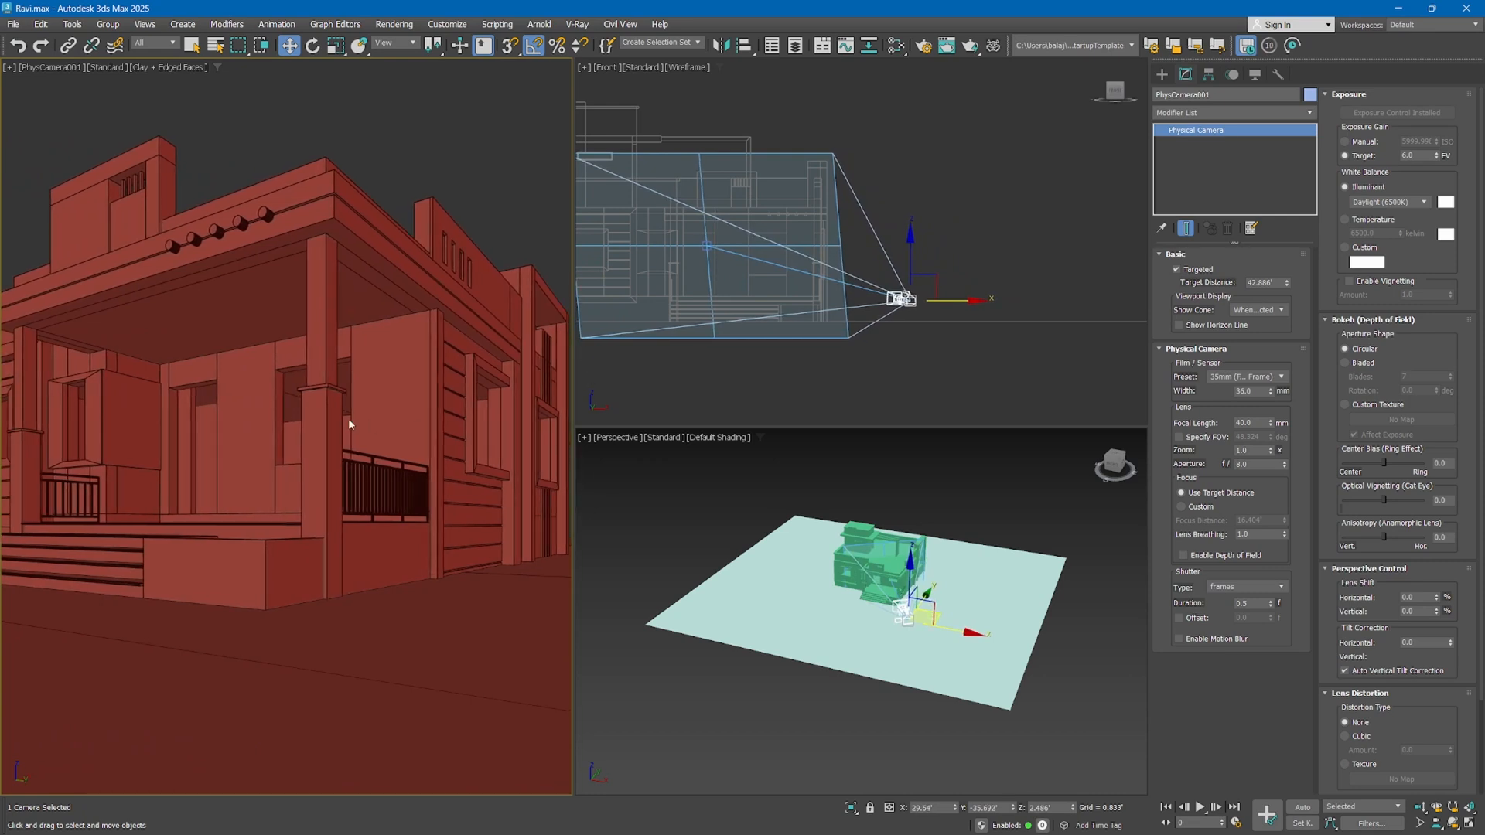
pyautogui.click(885, 295)
pyautogui.scroll(-1, 885, 295)
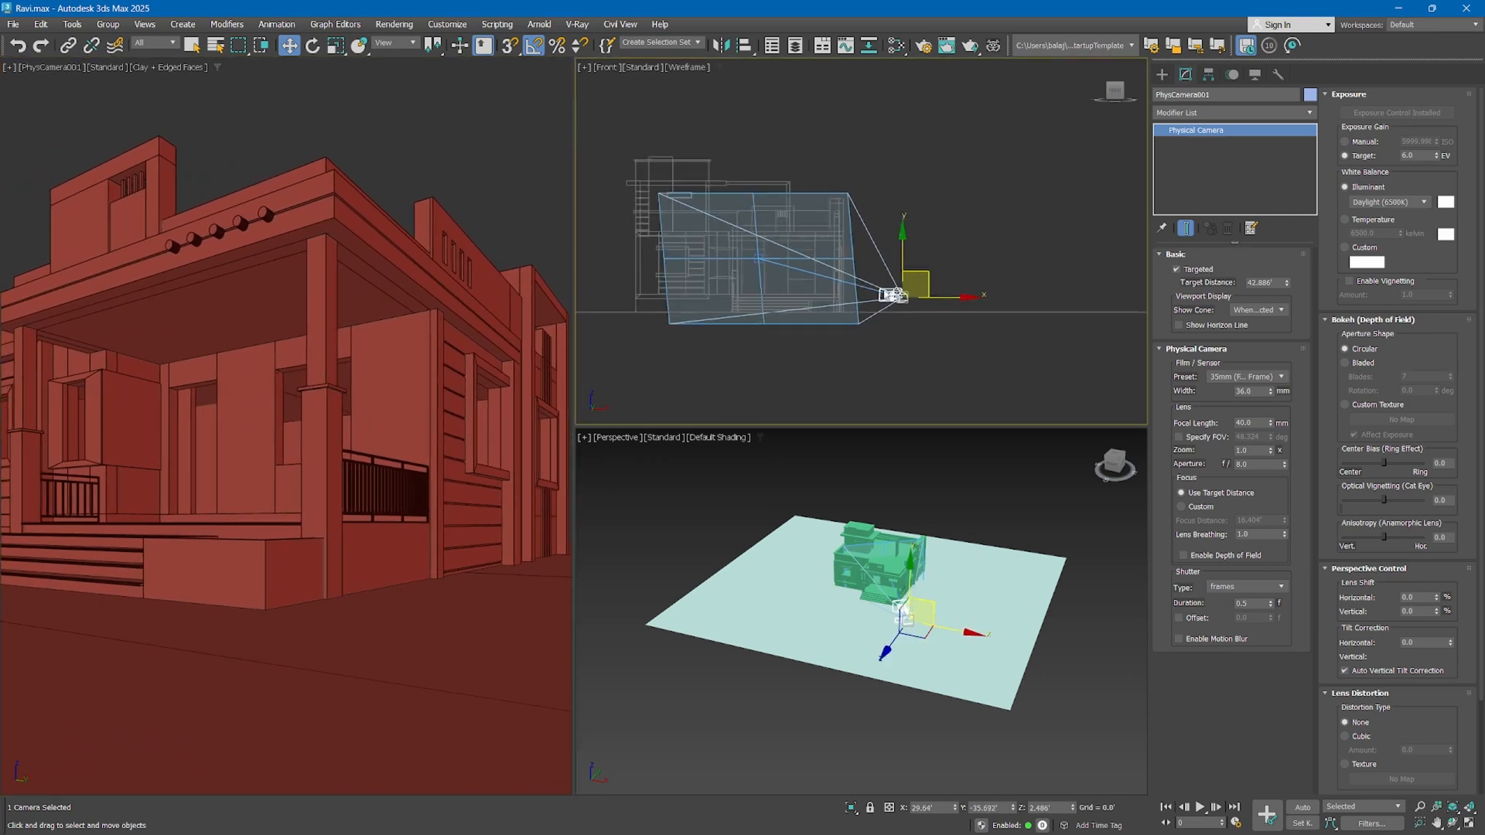
pyautogui.moveTo(913, 294); pyautogui.dragTo(908, 302, button='middle')
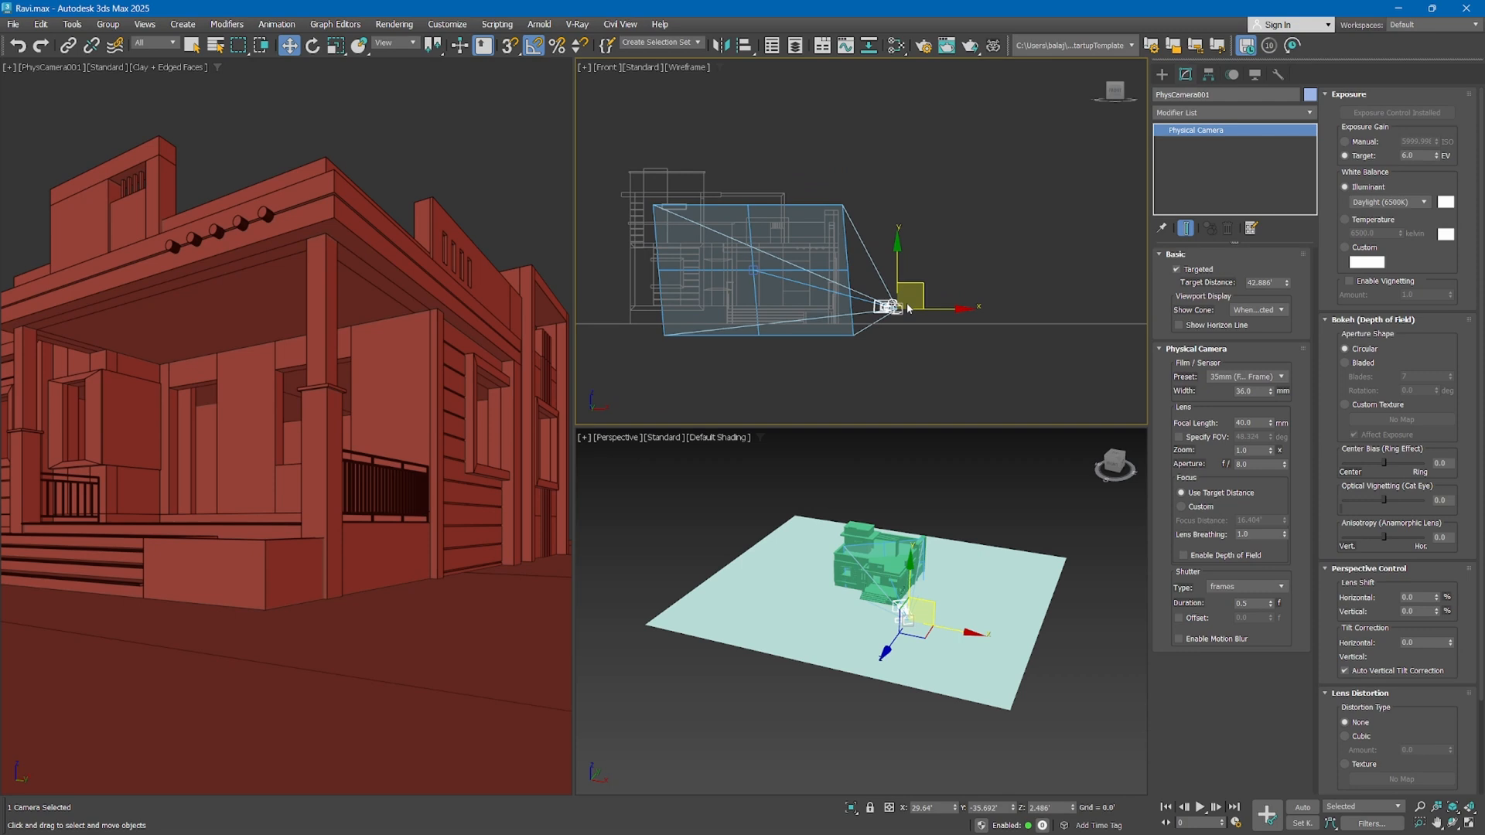
pyautogui.press('t')
pyautogui.moveTo(862, 266); pyautogui.dragTo(889, 296)
pyautogui.moveTo(402, 291); pyautogui.dragTo(488, 265, button='middle')
pyautogui.moveTo(594, 295); pyautogui.dragTo(418, 320, button='middle')
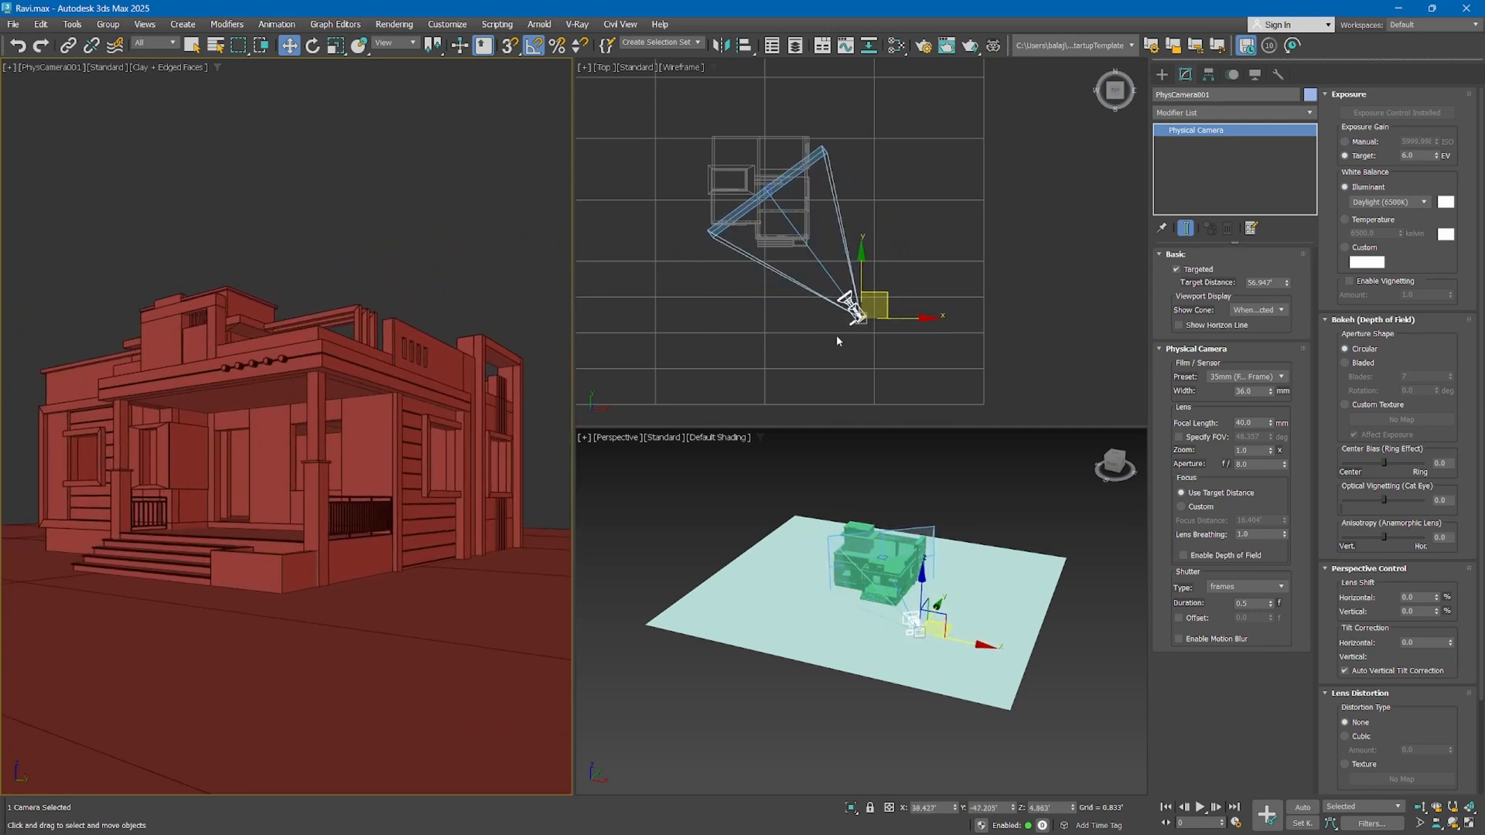
pyautogui.moveTo(892, 300); pyautogui.dragTo(913, 300)
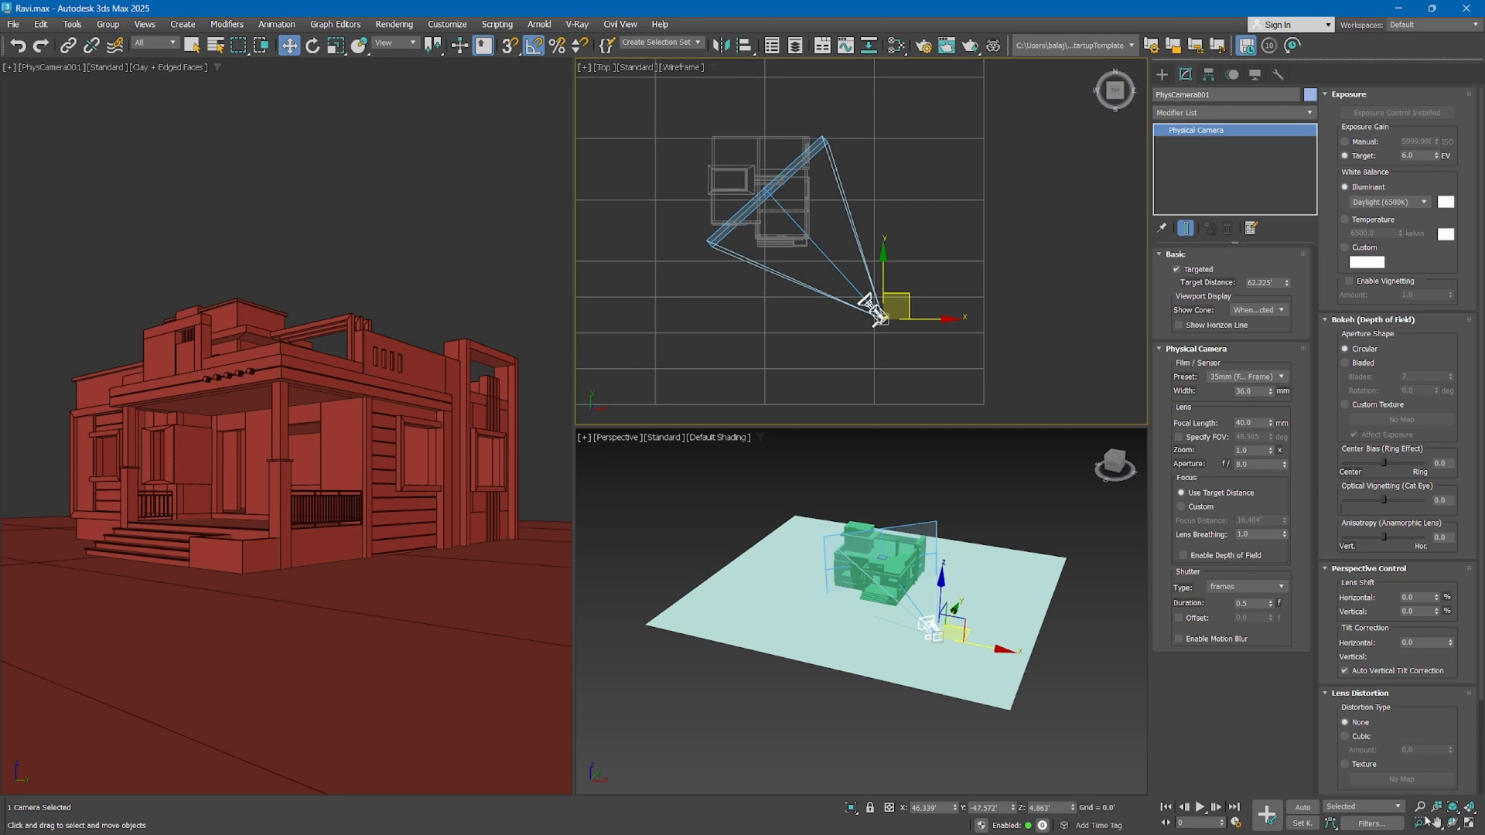
# Deselect the camera and activate the camera, top and perspective views in turn to compare their navigation controls
pyautogui.click(1075, 396)
pyautogui.click(464, 232)
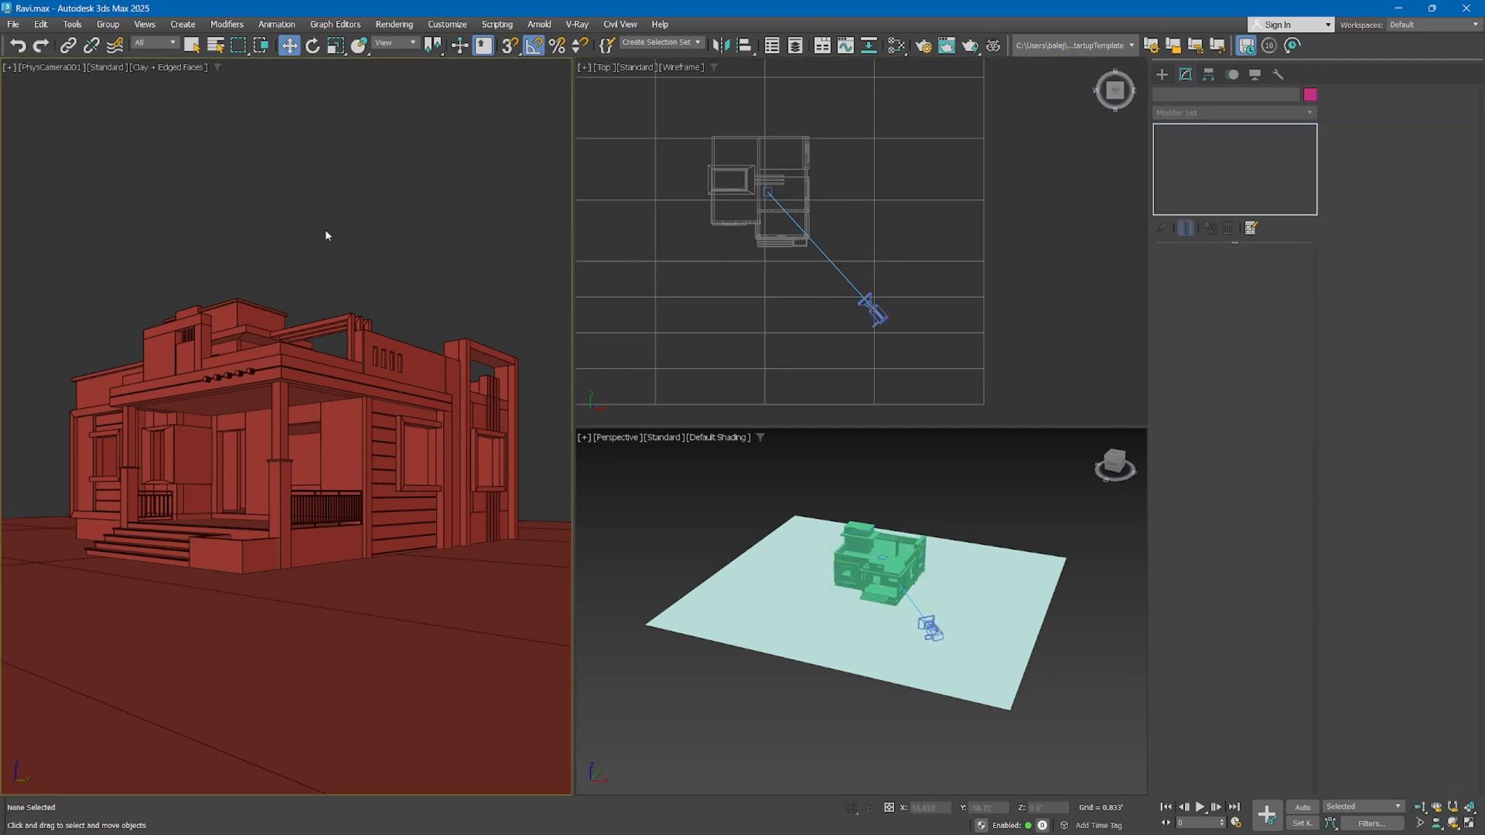
pyautogui.click(635, 306)
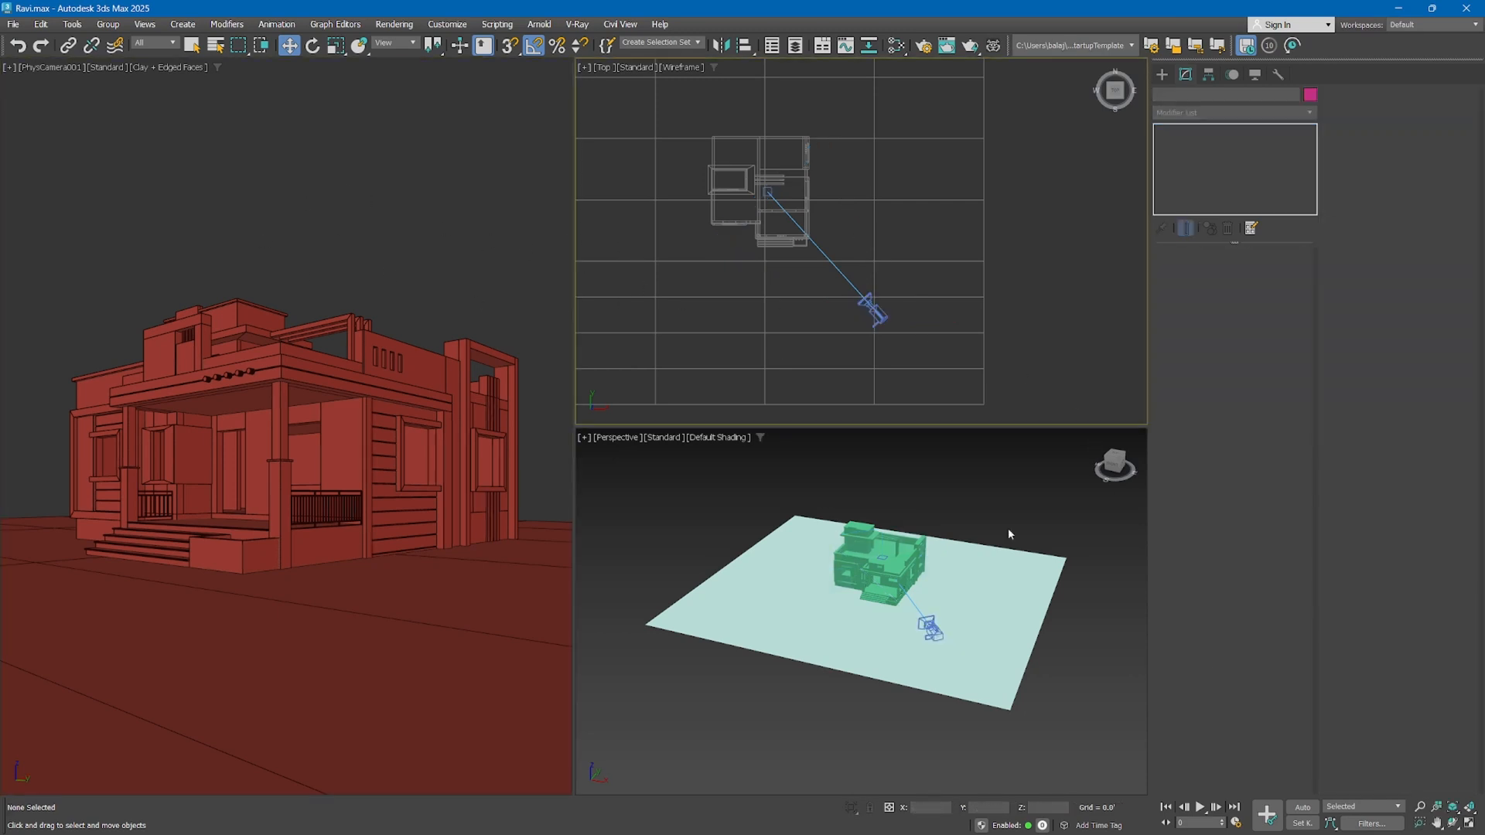
pyautogui.click(1050, 507)
pyautogui.click(1027, 365)
pyautogui.click(441, 249)
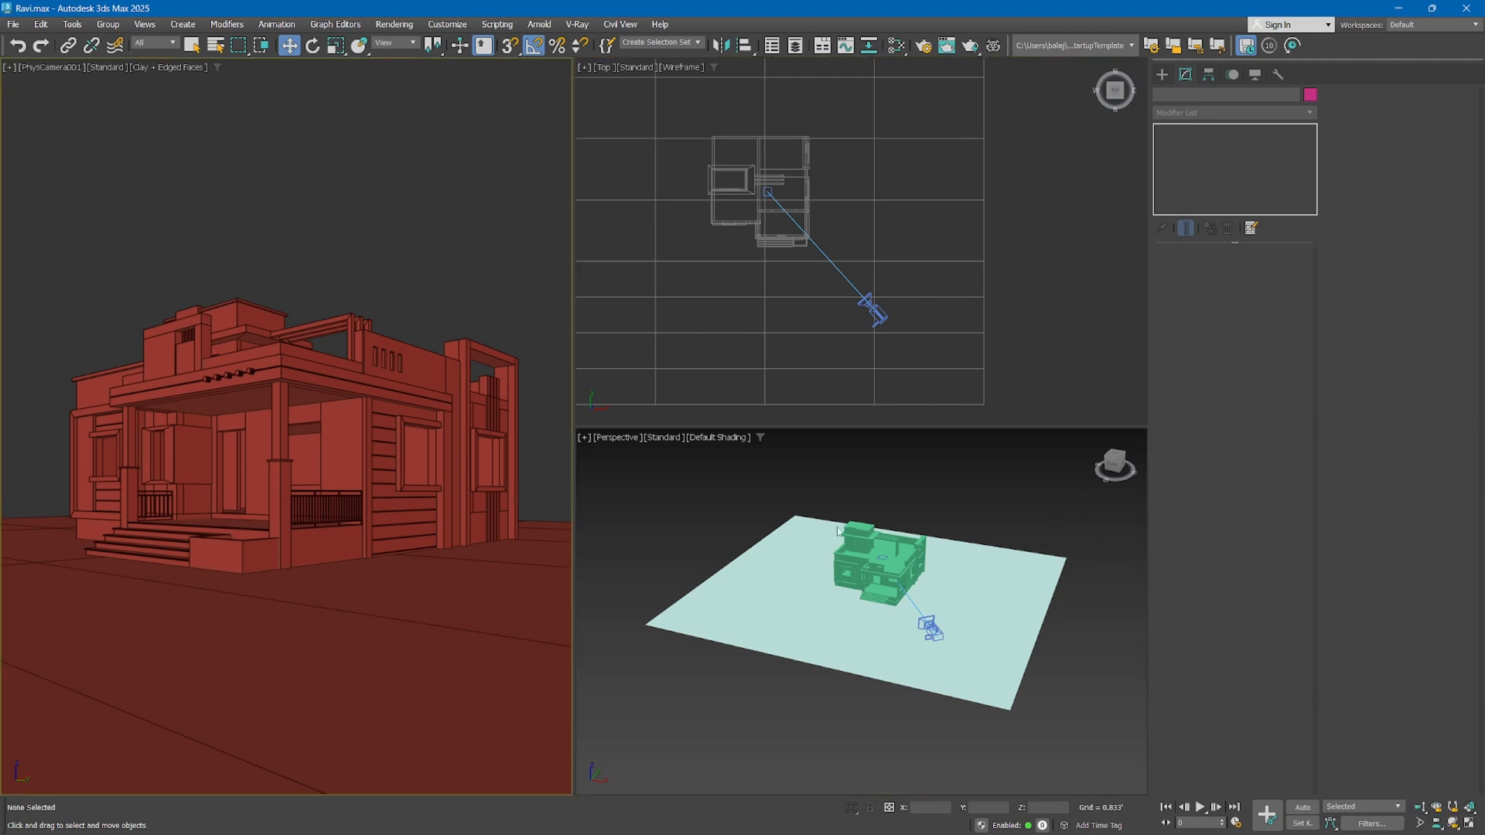
# Dolly the physical camera closer to the house, to a target distance of about 54.27'
pyautogui.click(875, 314)
pyautogui.click(332, 253)
pyautogui.click(1419, 807)
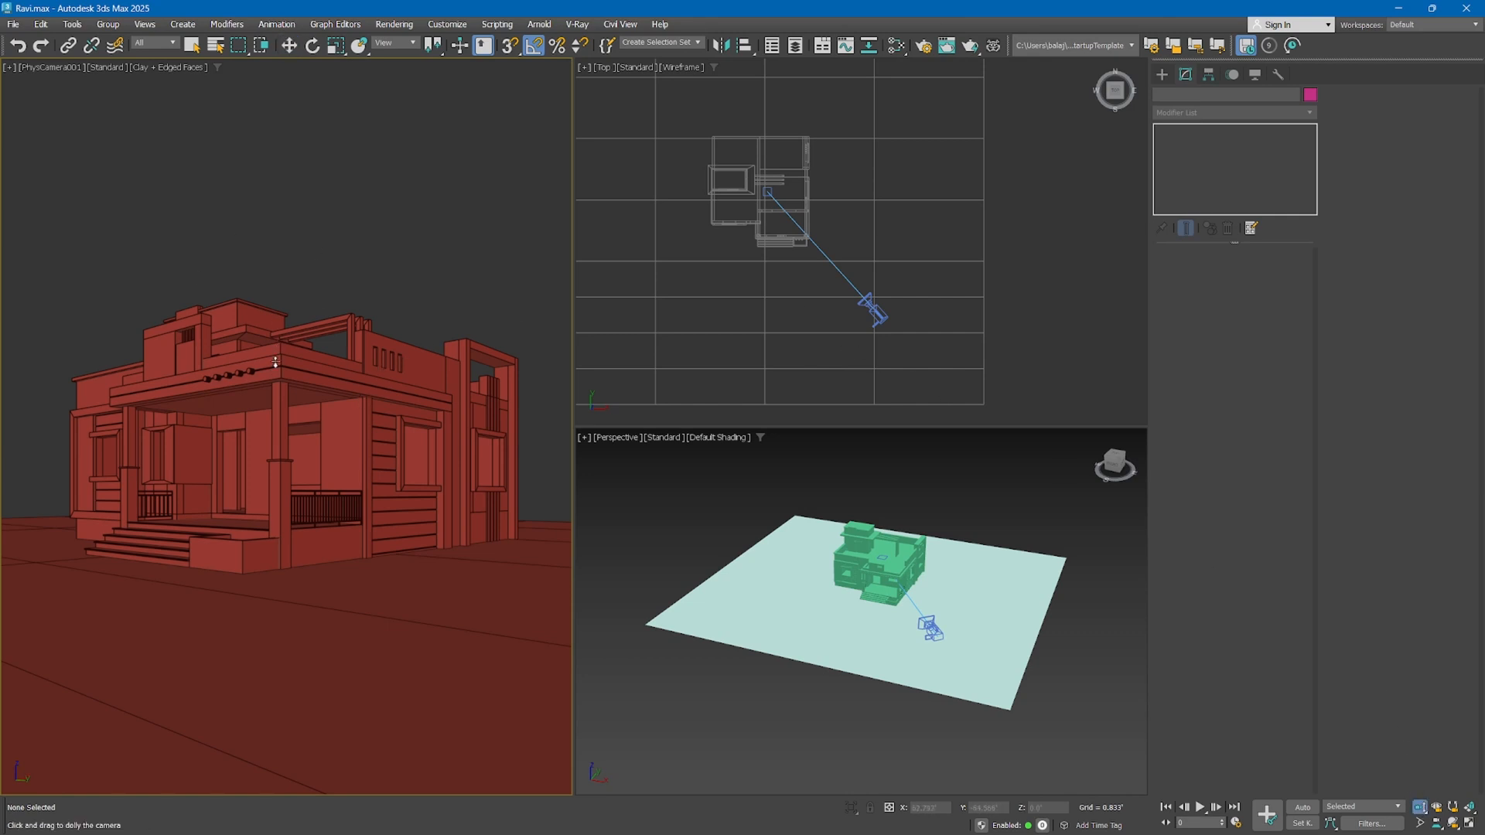
pyautogui.moveTo(287, 372)
pyautogui.mouseDown()
pyautogui.moveTo(286, 340)
pyautogui.moveTo(292, 389)
pyautogui.moveTo(290, 352)
pyautogui.mouseUp()
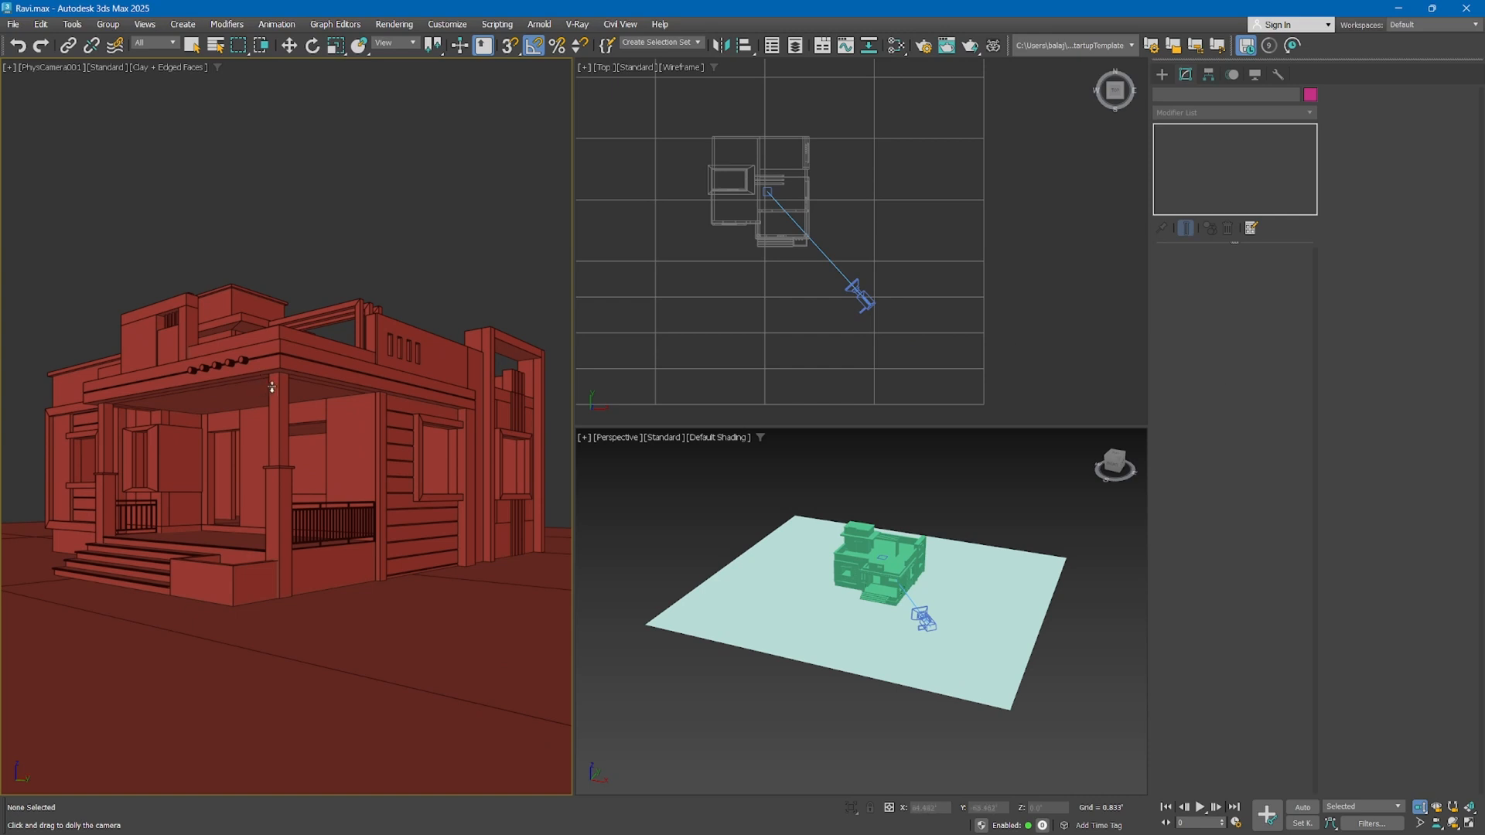
pyautogui.moveTo(263, 437)
pyautogui.mouseDown()
pyautogui.moveTo(264, 412)
pyautogui.moveTo(266, 451)
pyautogui.moveTo(267, 435)
pyautogui.mouseUp()
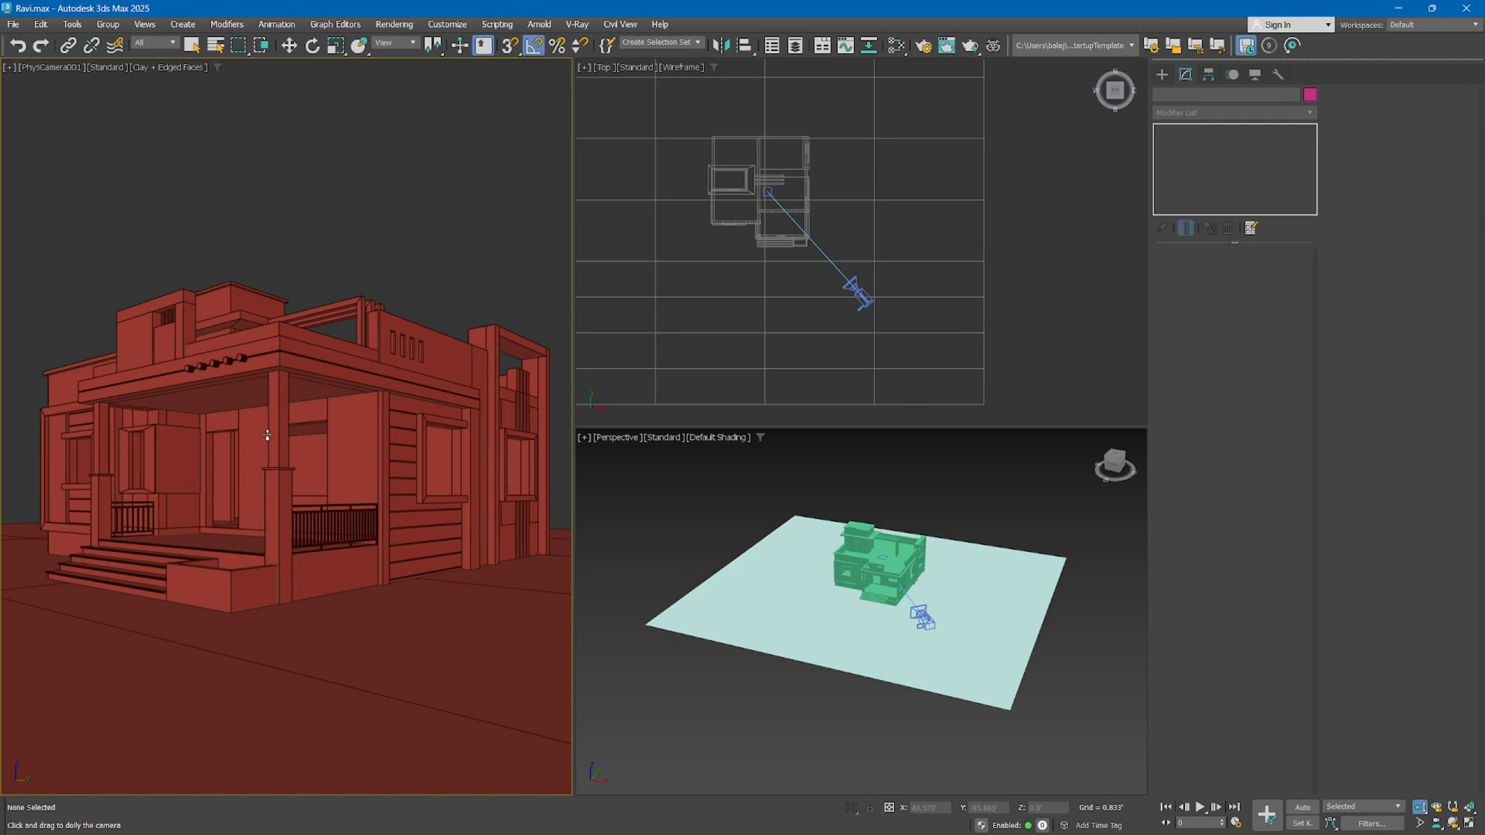
# Reselect the physical camera to check its focal length setting and return to the camera view
pyautogui.press('w')
pyautogui.click(854, 292)
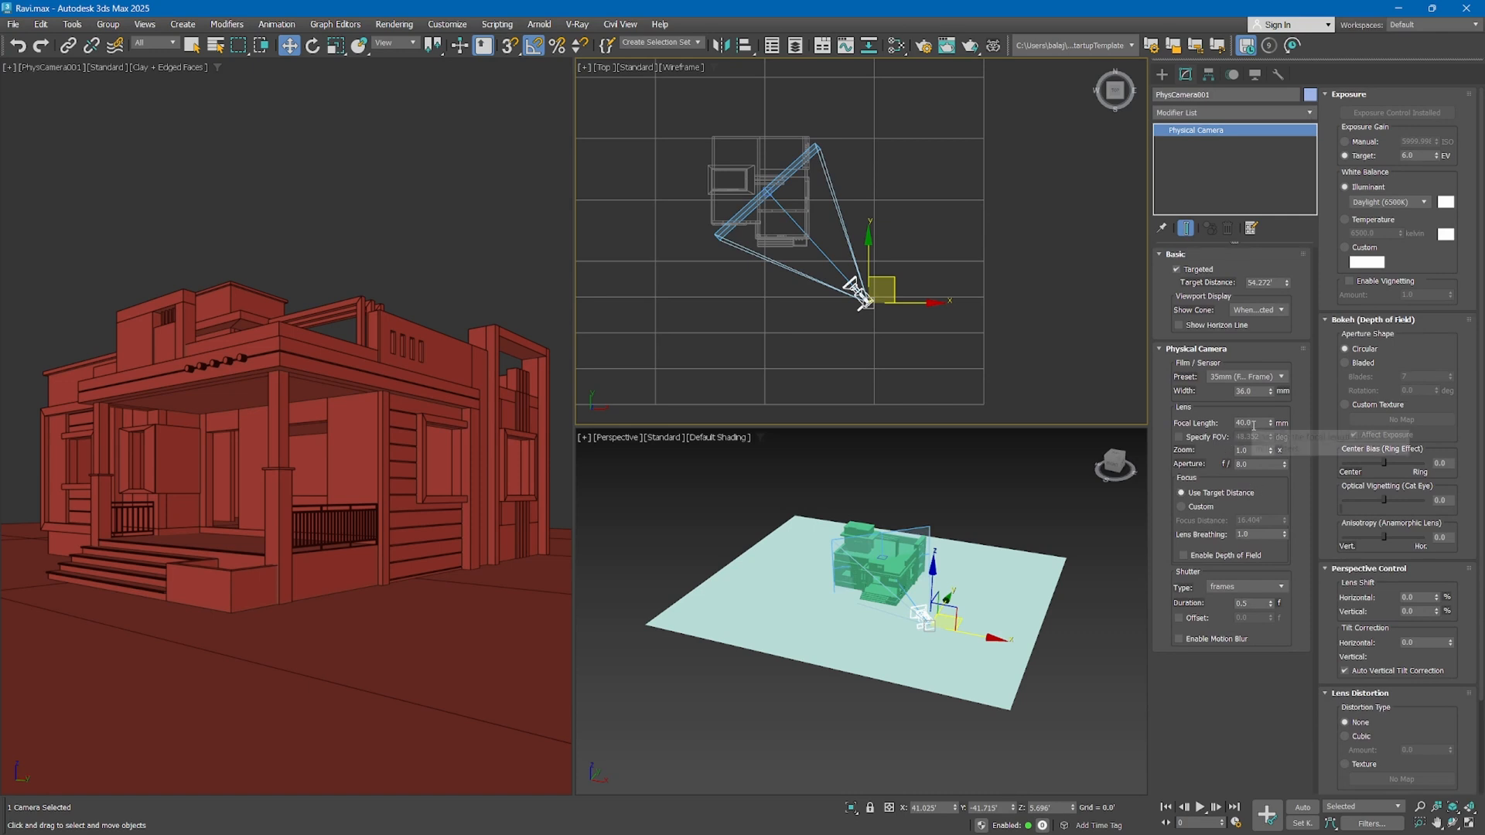
pyautogui.moveTo(1253, 422); pyautogui.dragTo(1187, 418)
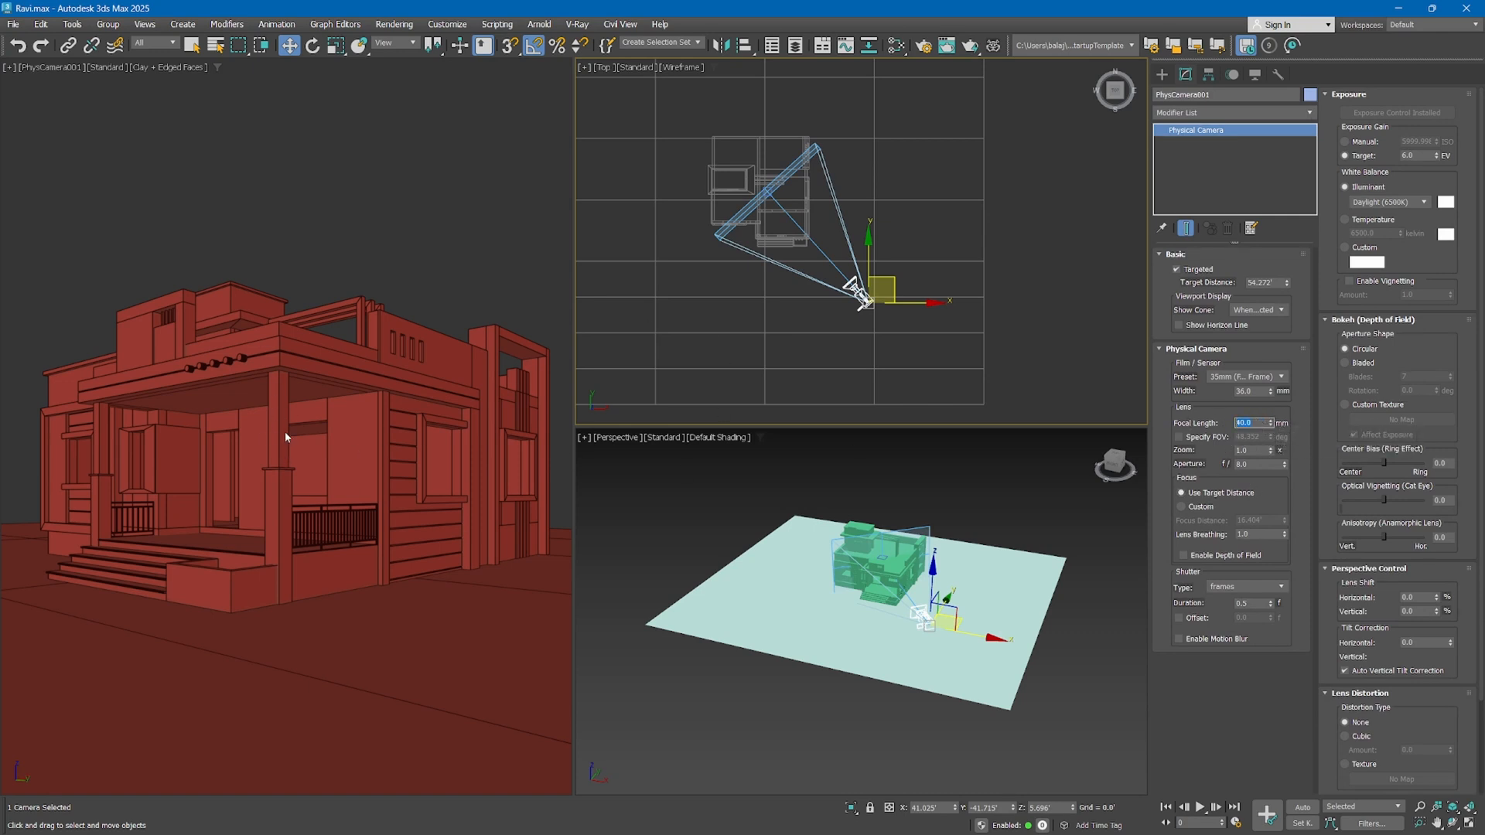
pyautogui.click(345, 460)
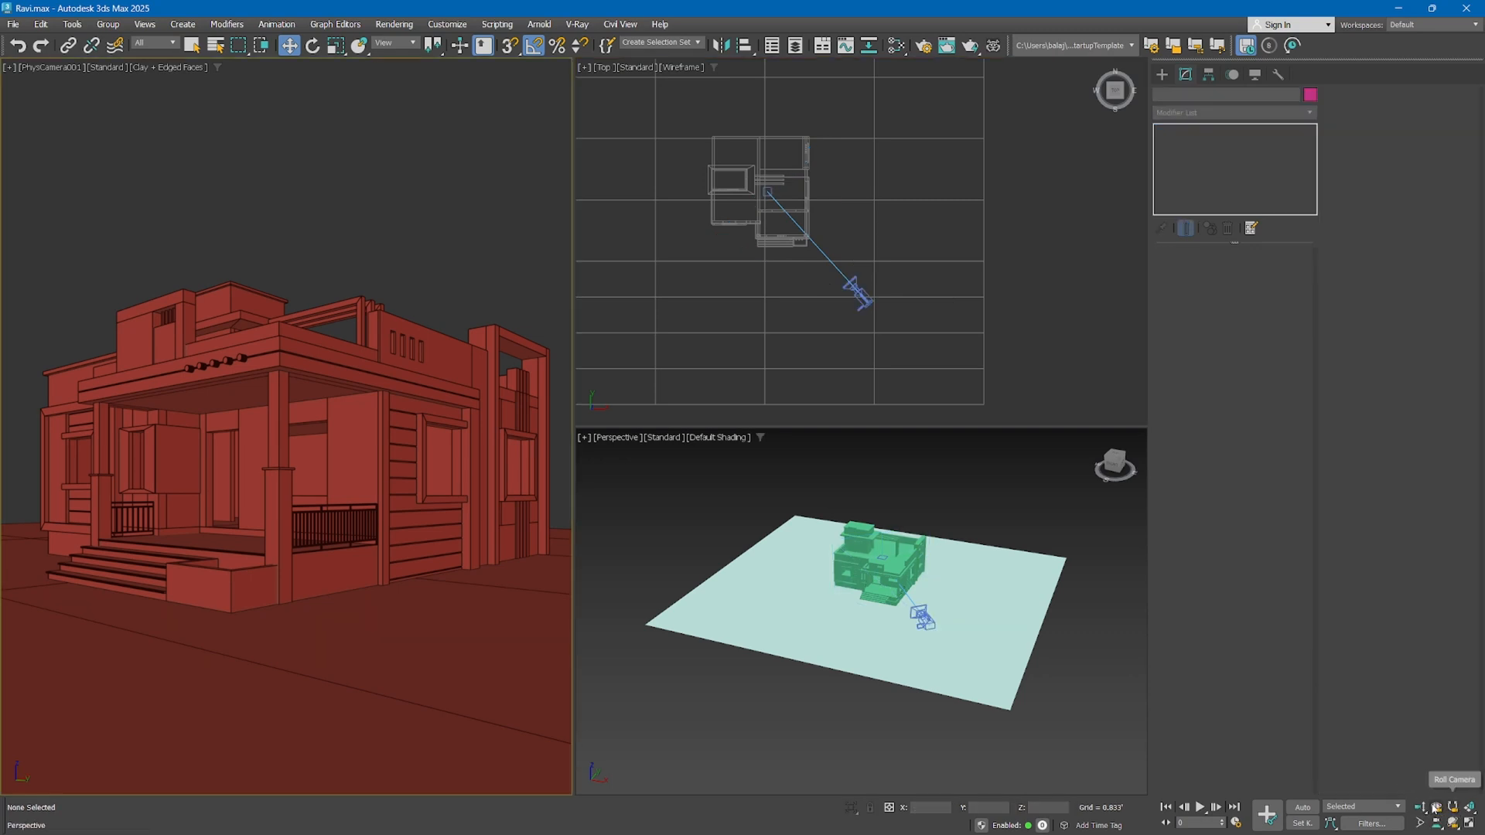
# Dolly the camera slightly away from the house while checking its distance to the target in the top view
pyautogui.click(1421, 808)
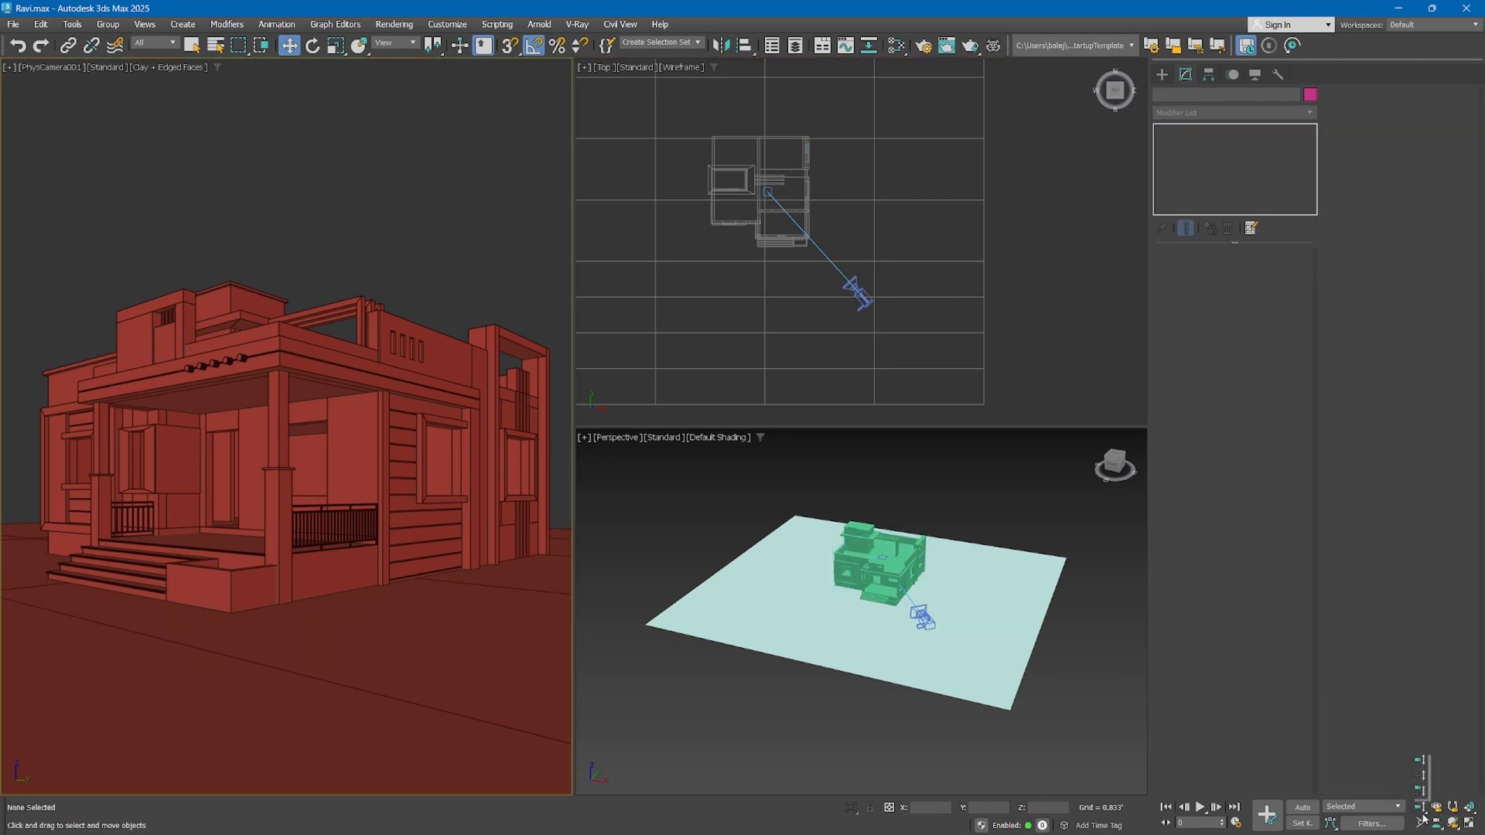
pyautogui.click(1426, 806)
pyautogui.click(1420, 809)
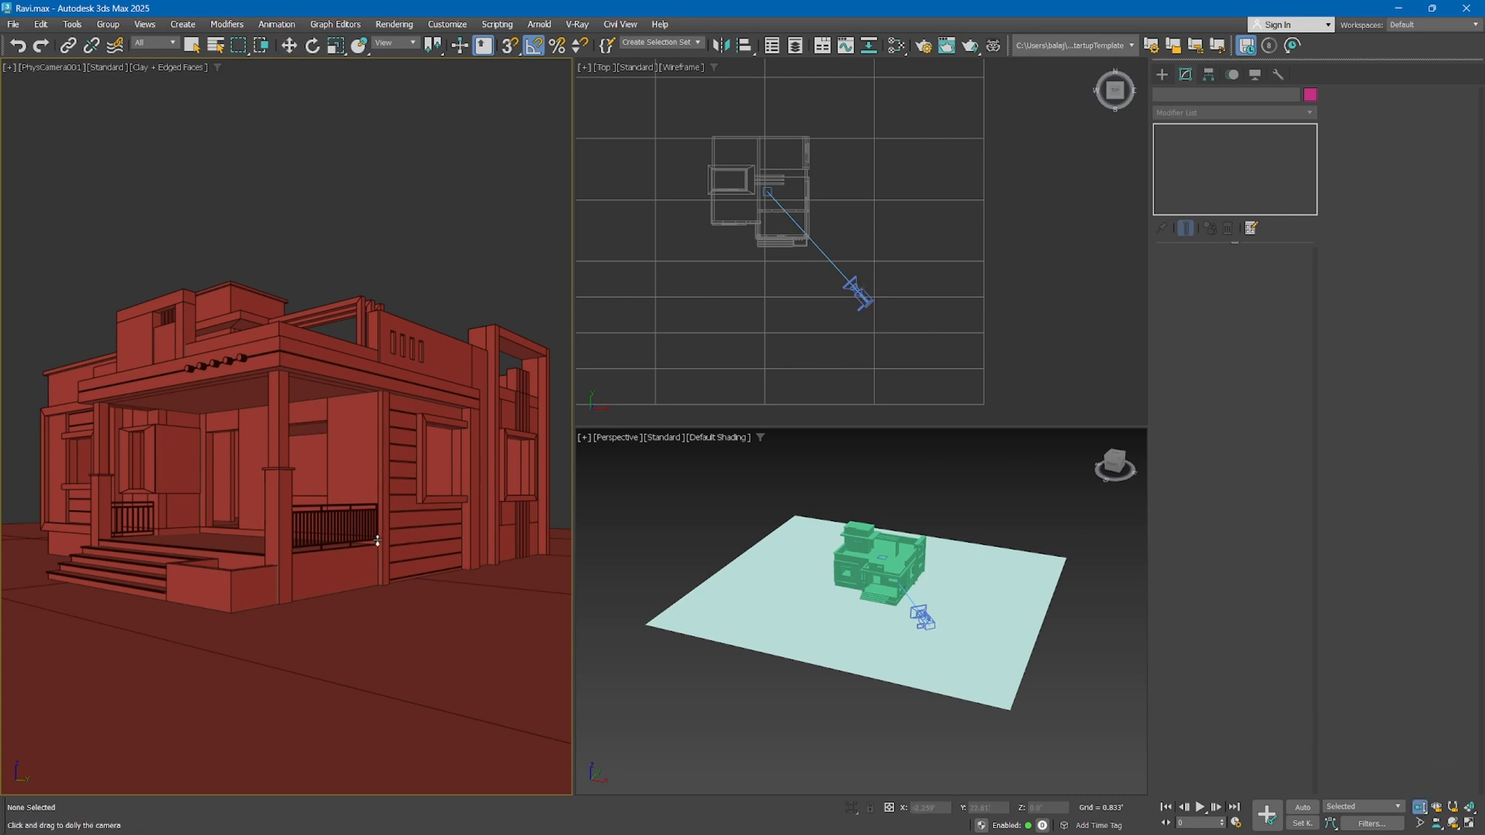
pyautogui.scroll(4, 770, 179)
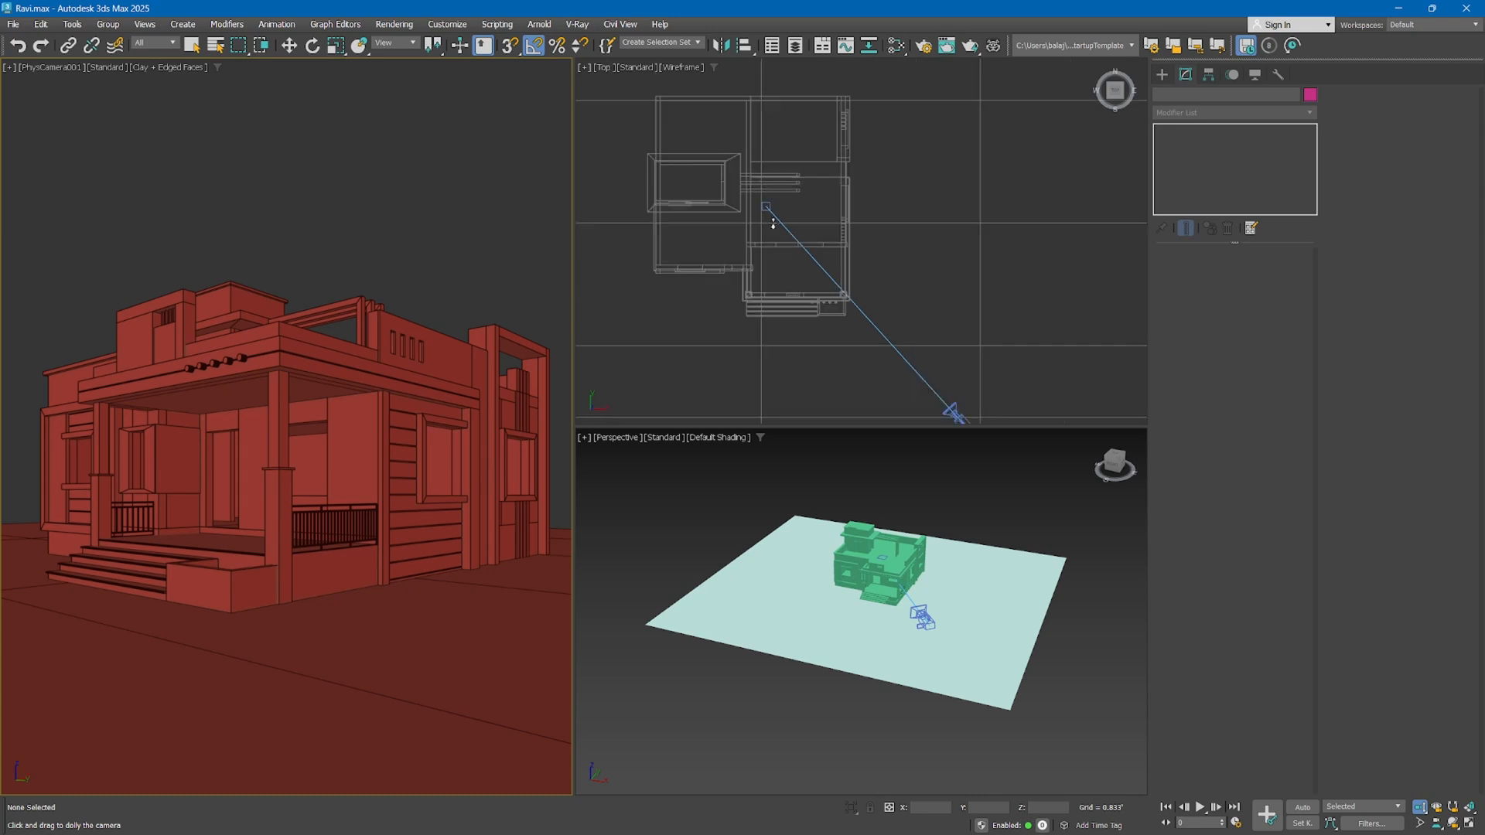
pyautogui.moveTo(773, 220); pyautogui.dragTo(785, 164, button='middle')
pyautogui.click(308, 489)
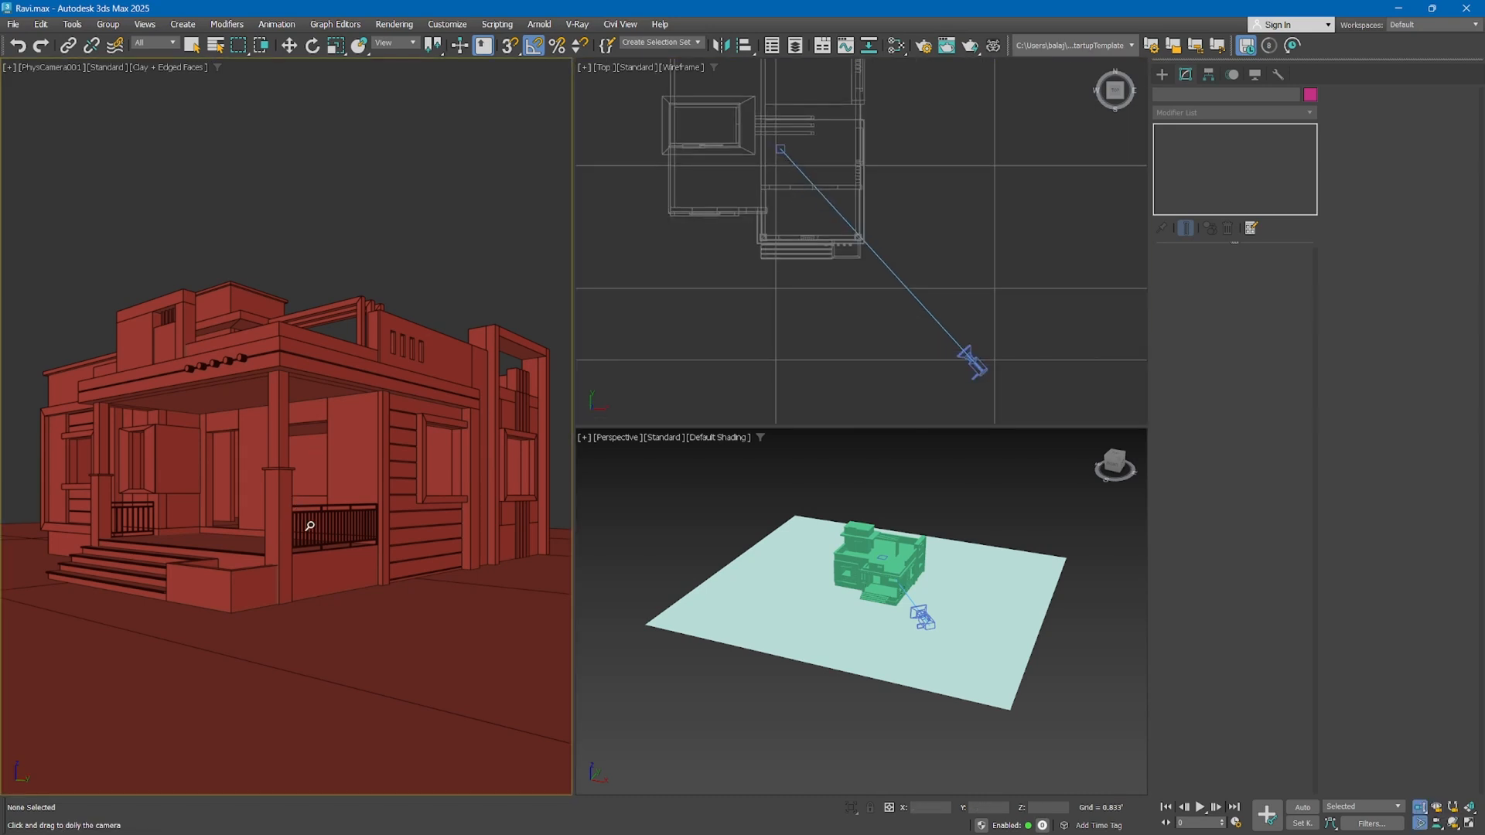
pyautogui.moveTo(308, 489); pyautogui.dragTo(345, 506)
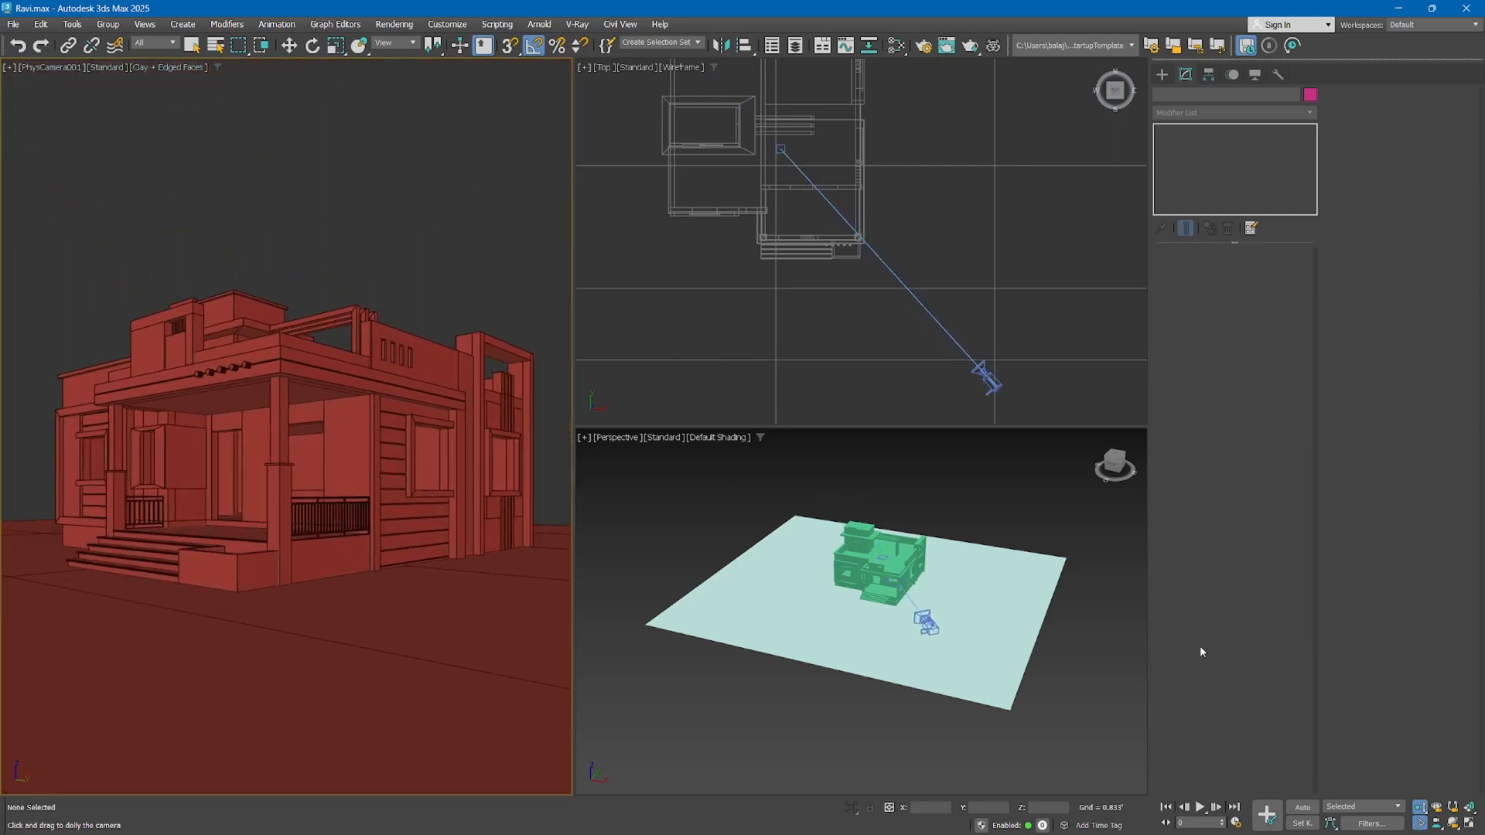
# Choose another dolly variant, adjust the camera view with it, and return to the Move tool
pyautogui.moveTo(1423, 810); pyautogui.dragTo(1423, 793)
pyautogui.moveTo(307, 486)
pyautogui.mouseDown()
pyautogui.moveTo(305, 453)
pyautogui.moveTo(325, 500)
pyautogui.moveTo(317, 452)
pyautogui.moveTo(321, 484)
pyautogui.mouseUp()
pyautogui.press('w')
pyautogui.press('z')
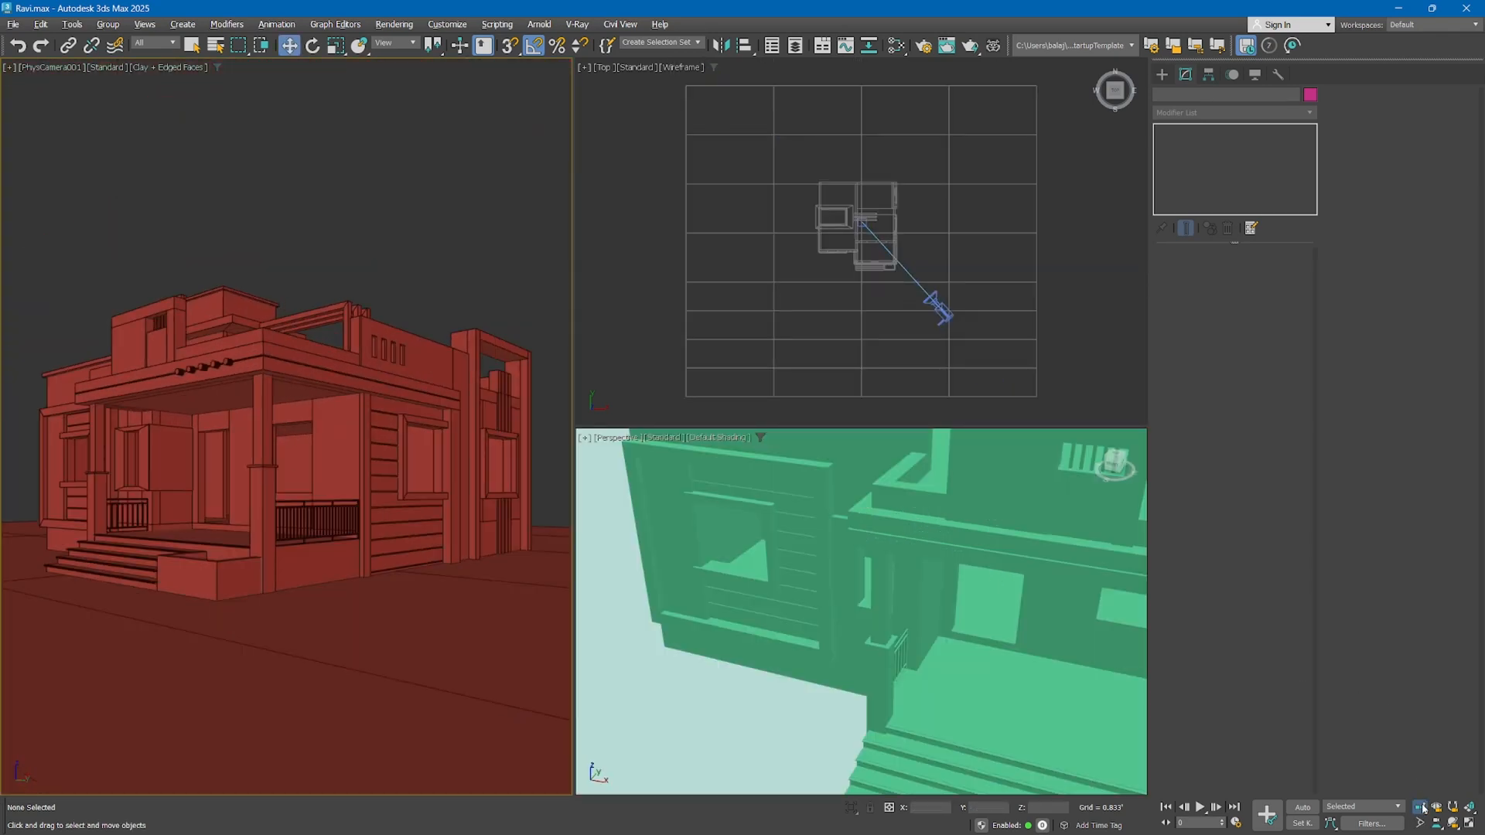
# Truck the physical camera sideways and vertically to reposition the house within the camera view
pyautogui.moveTo(1420, 807); pyautogui.dragTo(1421, 768)
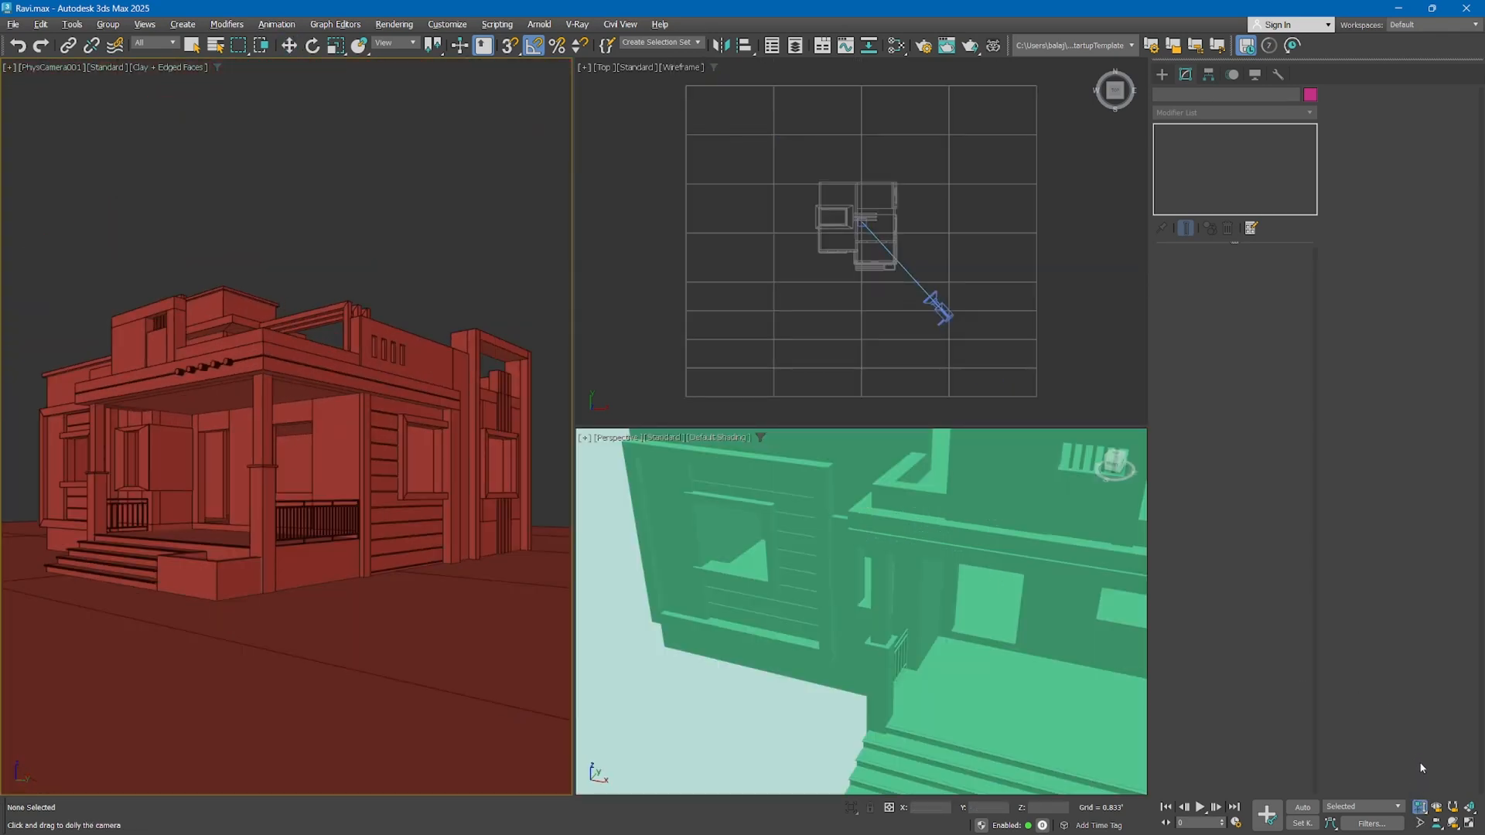
pyautogui.click(1437, 823)
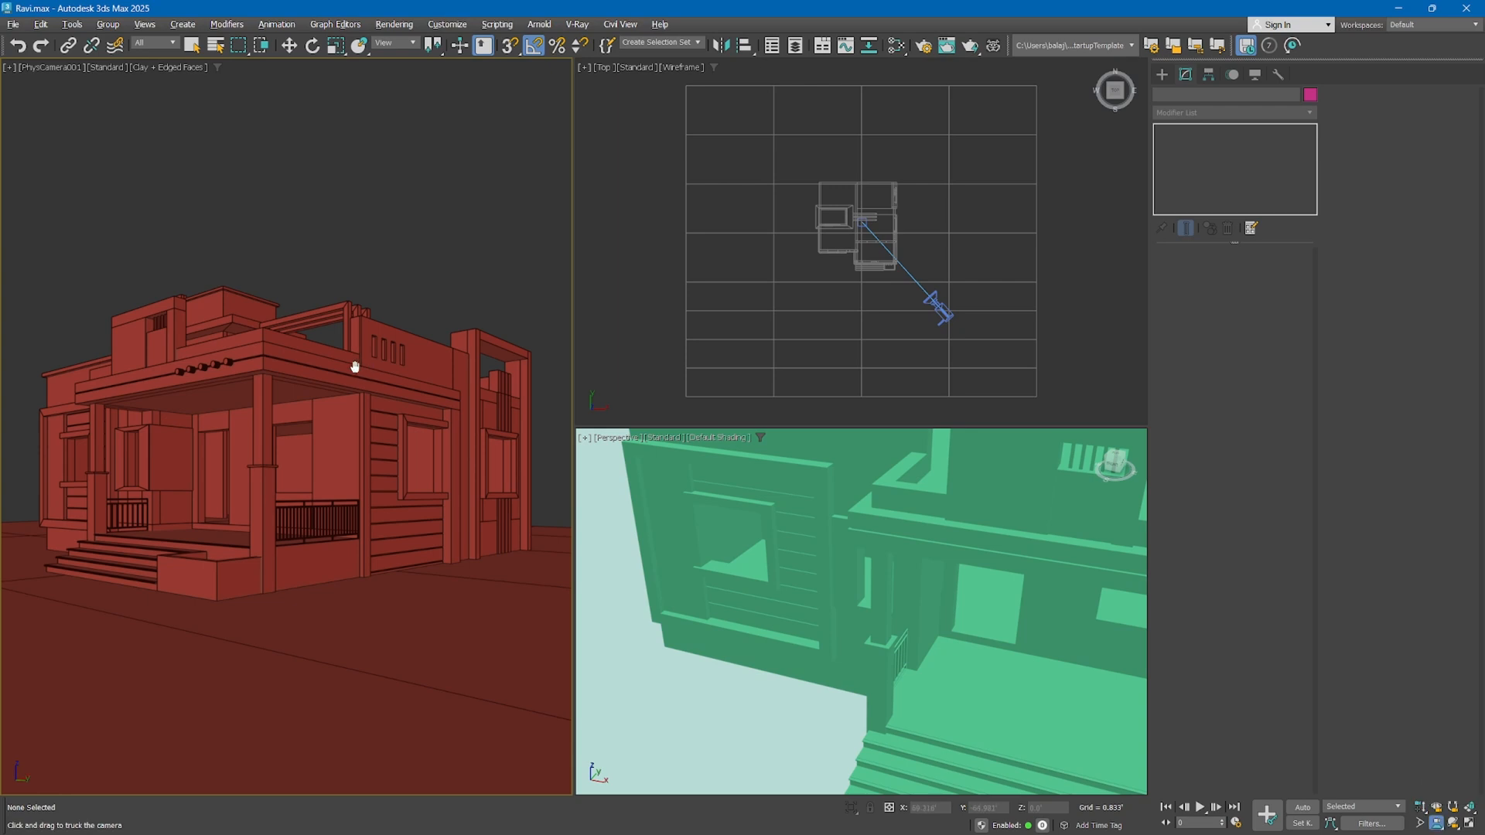
pyautogui.moveTo(352, 364); pyautogui.dragTo(381, 399)
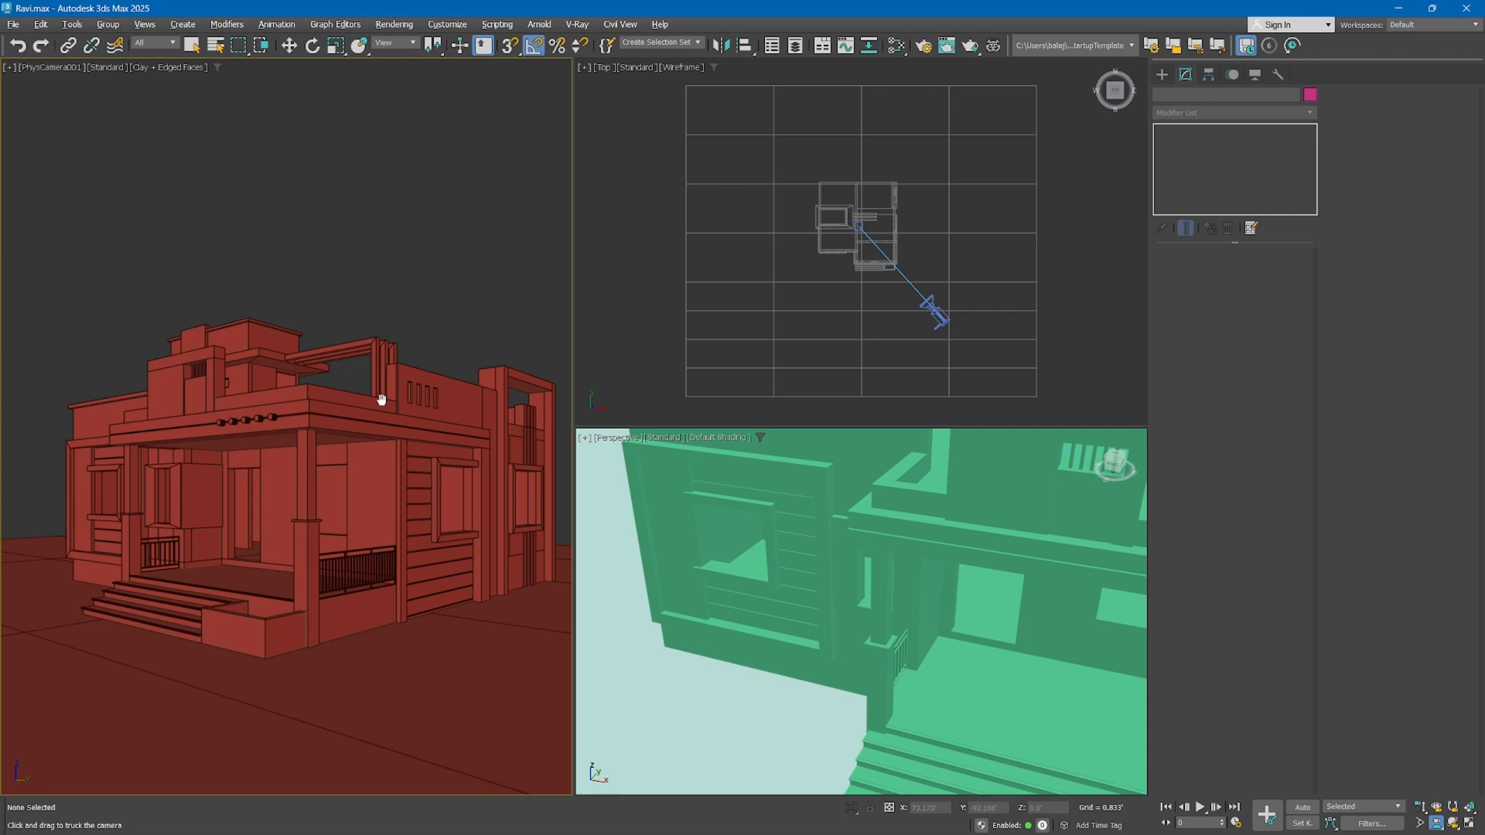
pyautogui.moveTo(381, 399)
pyautogui.mouseDown()
pyautogui.moveTo(378, 375)
pyautogui.moveTo(295, 392)
pyautogui.moveTo(379, 401)
pyautogui.moveTo(342, 474)
pyautogui.moveTo(387, 464)
pyautogui.moveTo(421, 395)
pyautogui.moveTo(370, 366)
pyautogui.moveTo(325, 425)
pyautogui.moveTo(415, 441)
pyautogui.moveTo(292, 441)
pyautogui.moveTo(302, 375)
pyautogui.moveTo(341, 364)
pyautogui.moveTo(280, 439)
pyautogui.moveTo(318, 341)
pyautogui.moveTo(378, 402)
pyautogui.moveTo(353, 406)
pyautogui.mouseUp()
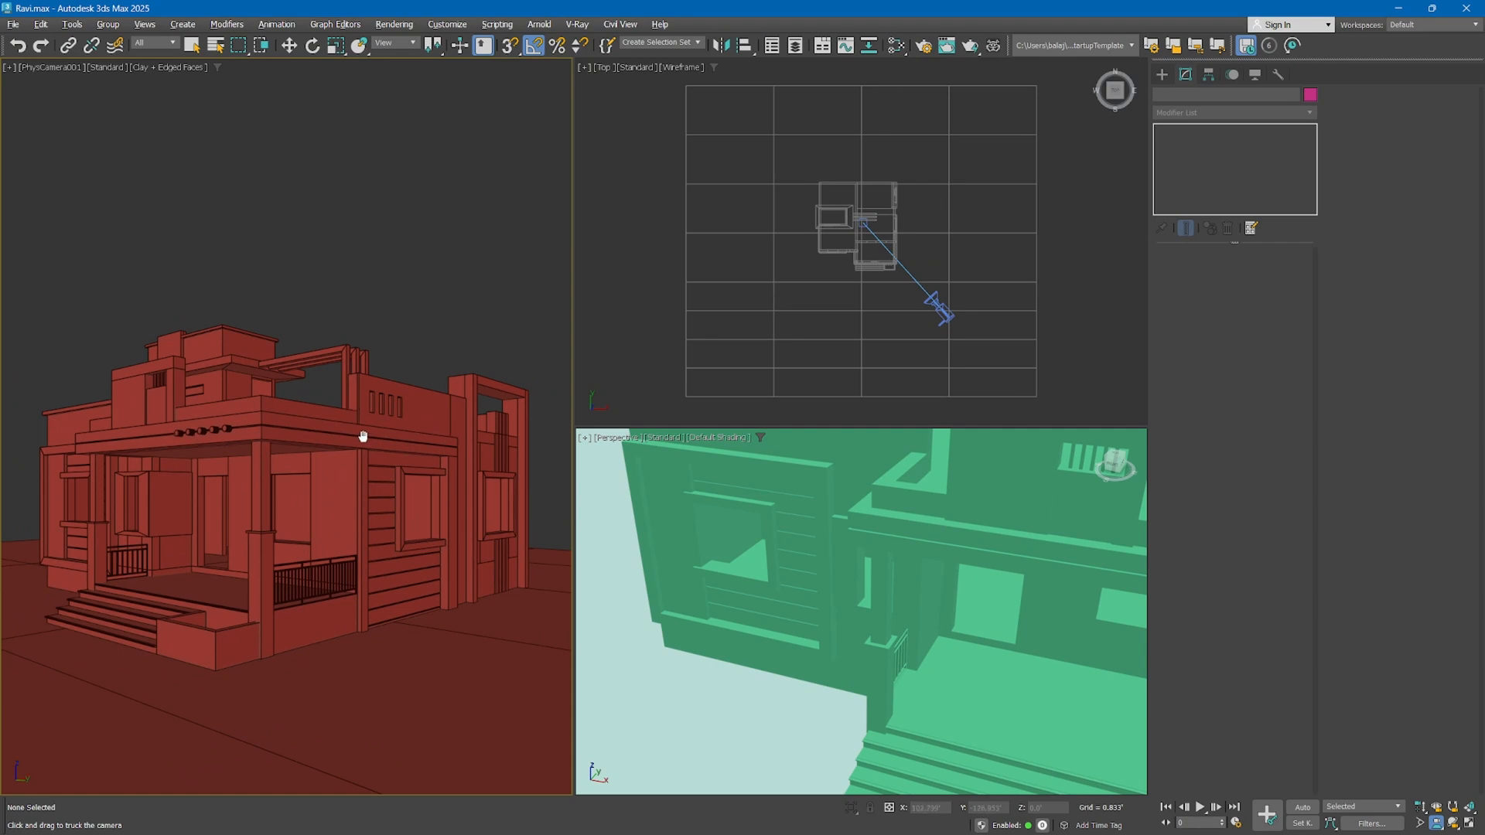
pyautogui.moveTo(363, 436); pyautogui.dragTo(344, 460)
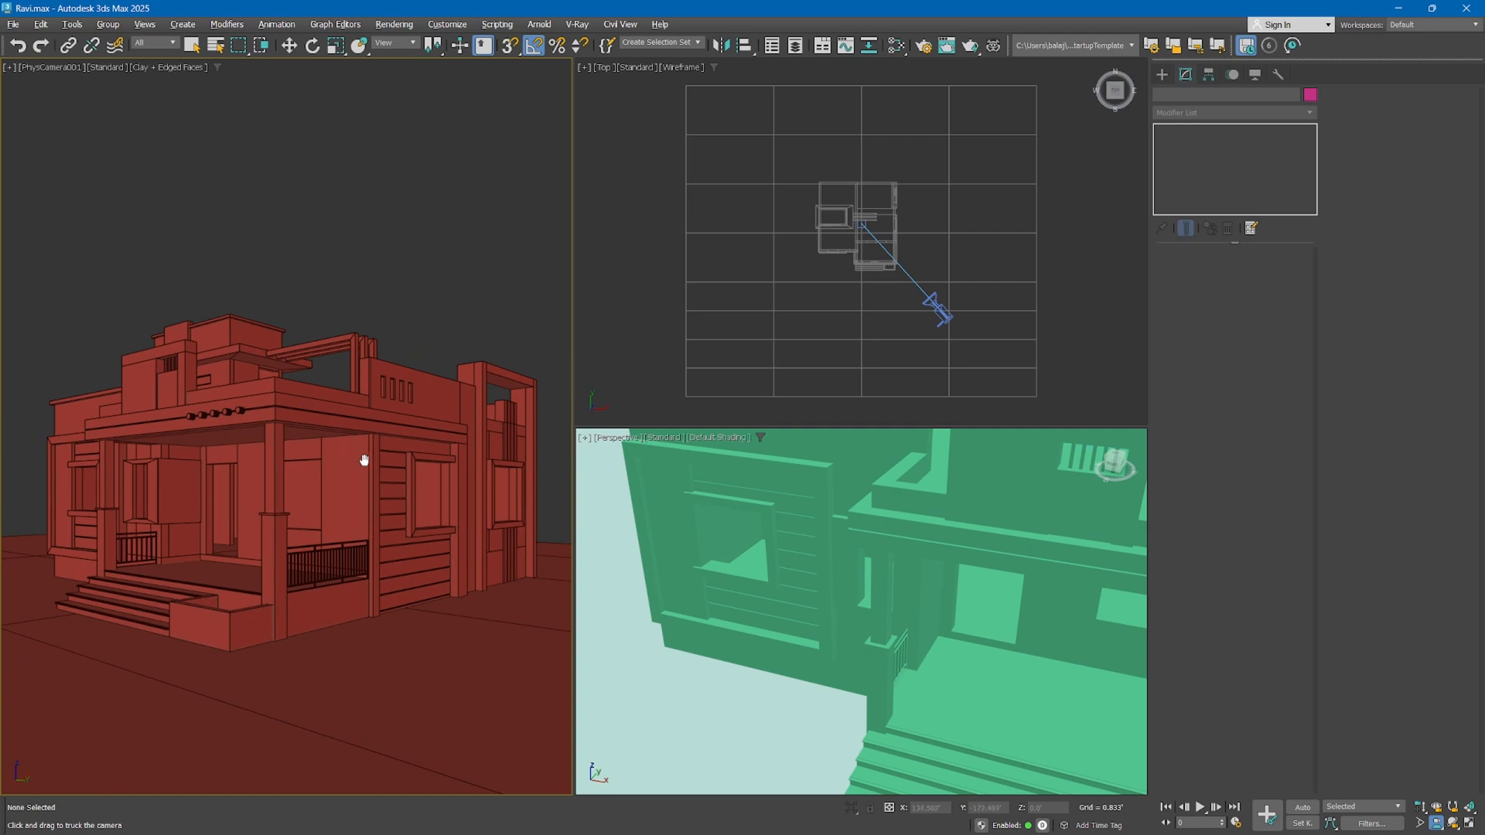
# Swing the camera's viewing direction with Walk Through so the house sits lower in the frame, and return to the Move tool
pyautogui.moveTo(1433, 824); pyautogui.dragTo(1436, 807)
pyautogui.moveTo(255, 526); pyautogui.dragTo(293, 532)
pyautogui.press('w')
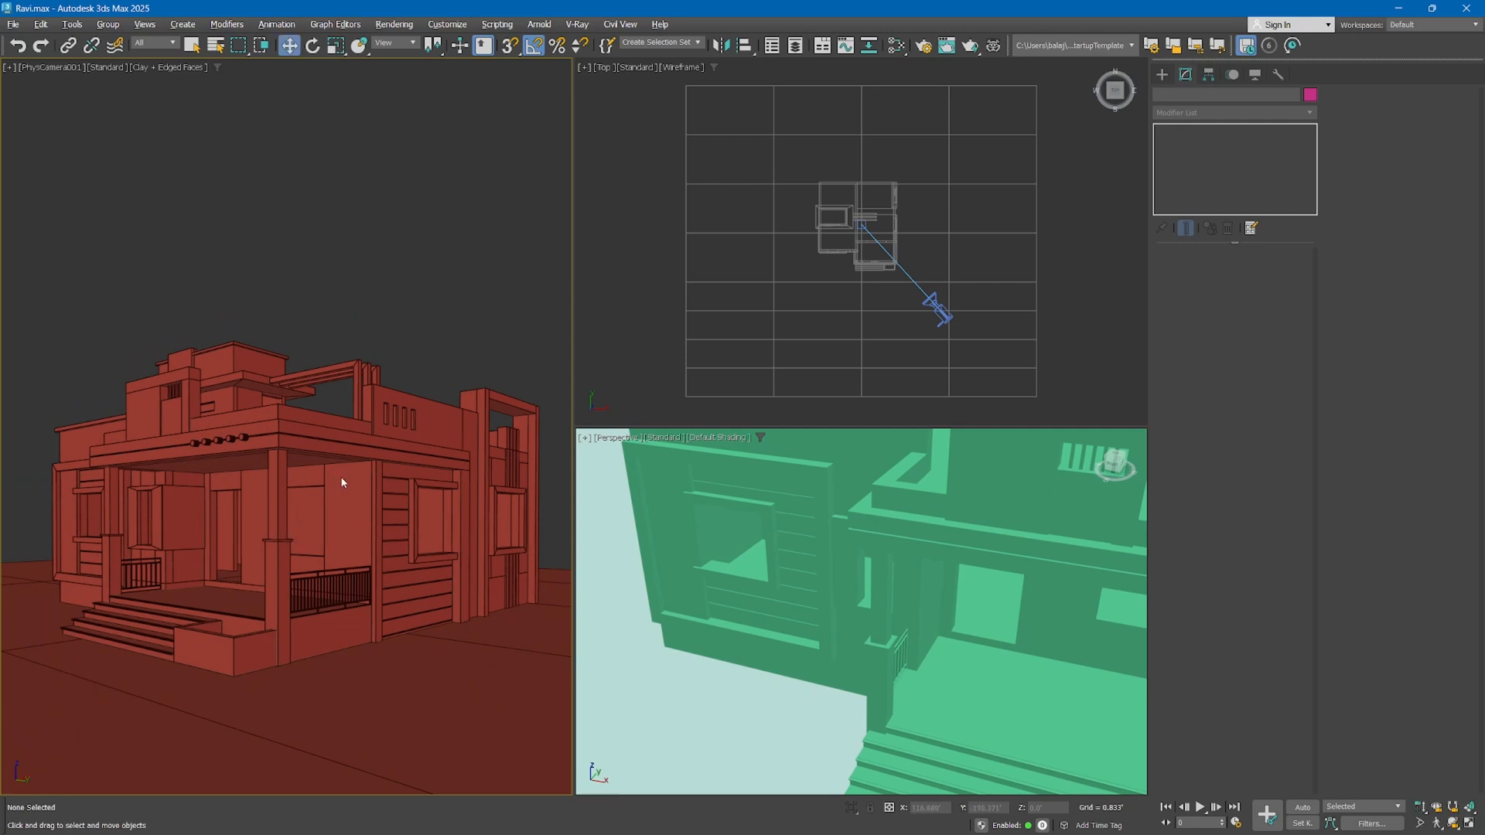
# Orbit the physical camera around its target until it faces the corner beside the house's long plain side wall
pyautogui.moveTo(1437, 827); pyautogui.dragTo(1437, 783)
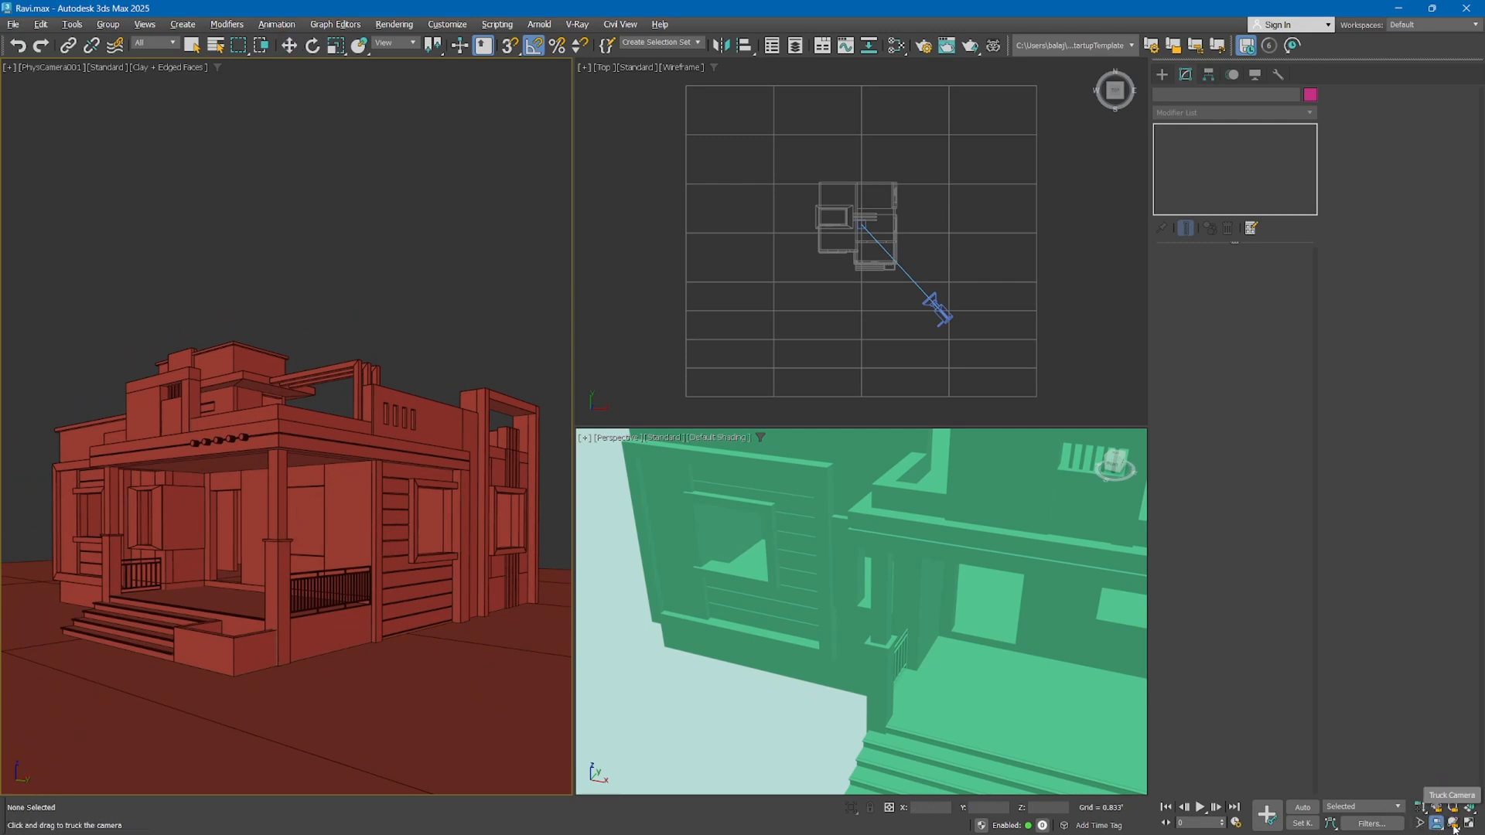
pyautogui.click(1454, 824)
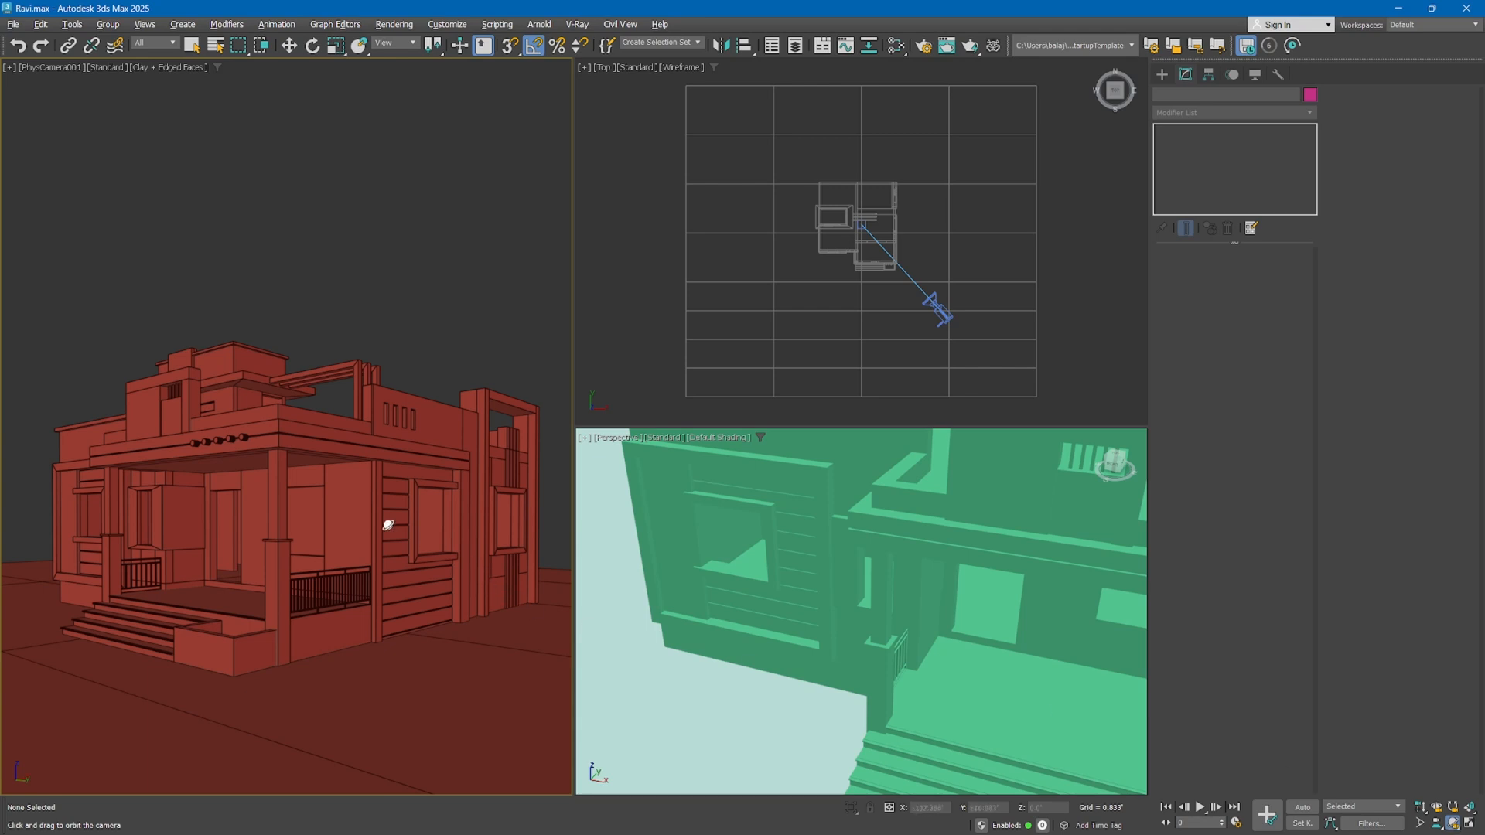
pyautogui.moveTo(332, 500); pyautogui.dragTo(230, 501)
pyautogui.moveTo(230, 500); pyautogui.dragTo(229, 500)
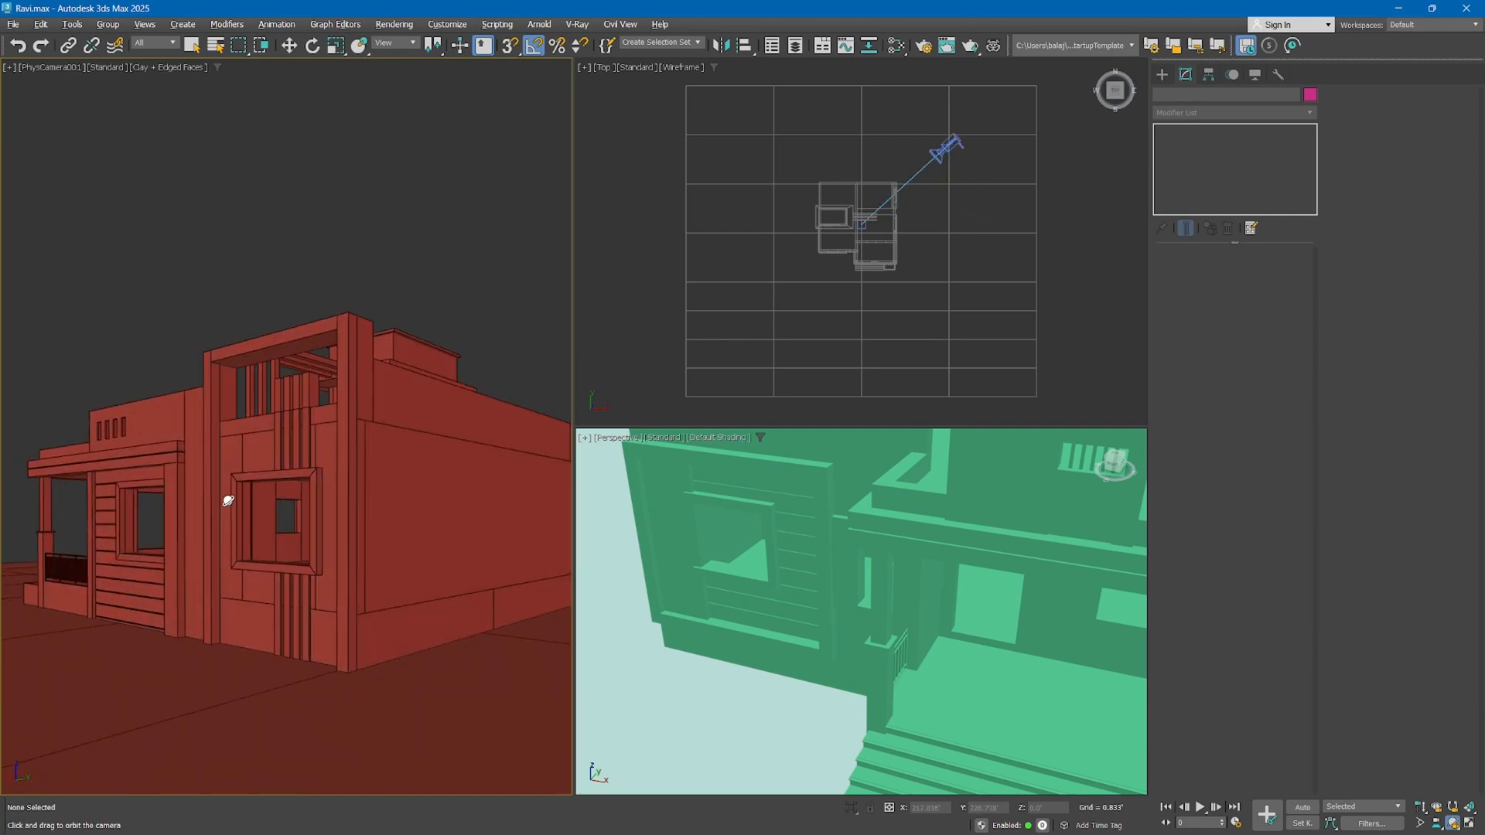
pyautogui.moveTo(340, 486); pyautogui.dragTo(318, 481)
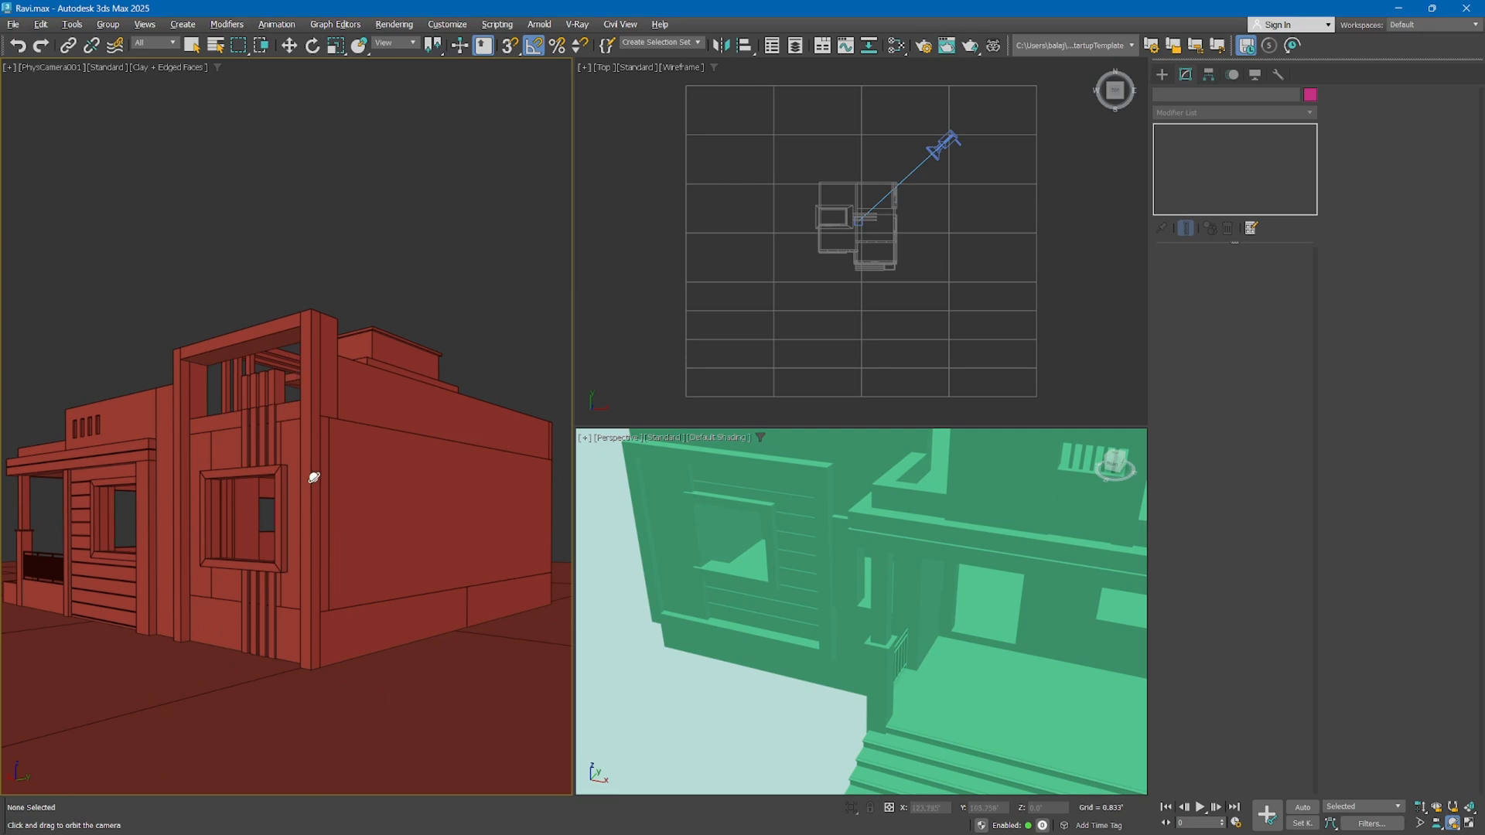
# Switch from Orbit Camera to Pan Camera, turn the view so the house sits higher with more ground showing, and return to the Move tool
pyautogui.click(1454, 825)
pyautogui.click(1454, 808)
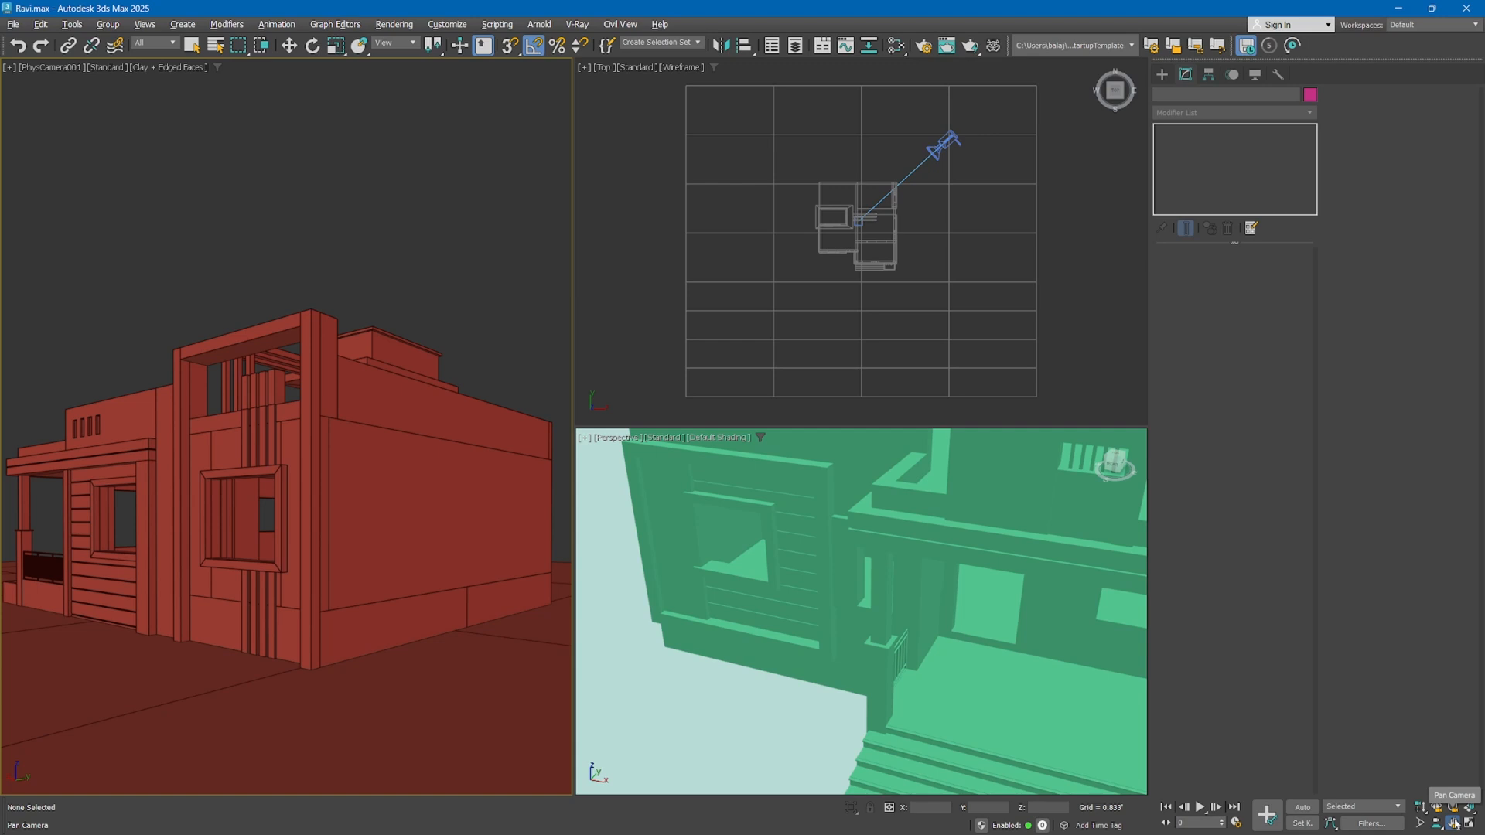
pyautogui.rightClick(295, 471)
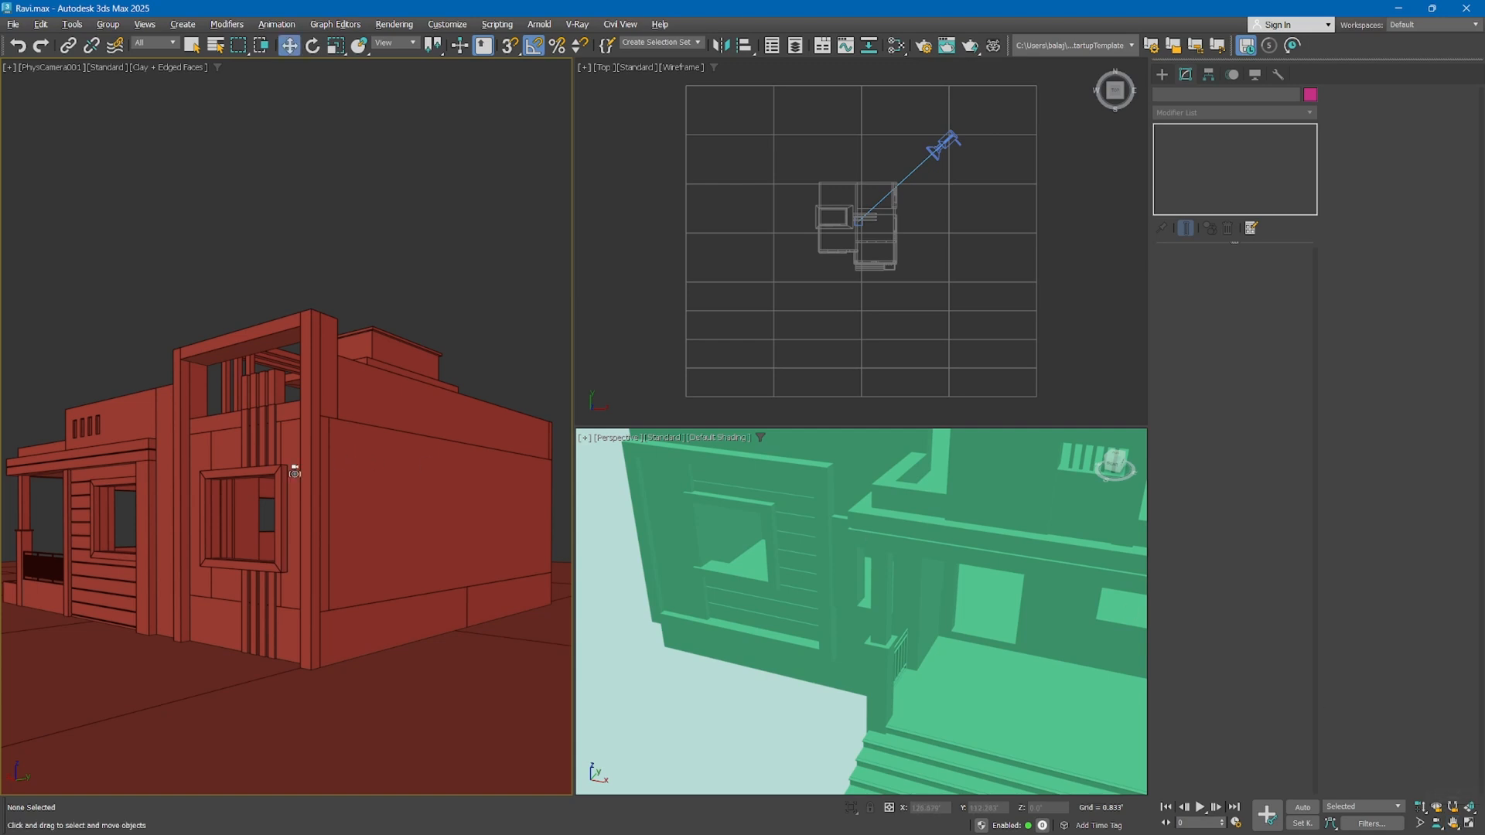
pyautogui.click(1453, 824)
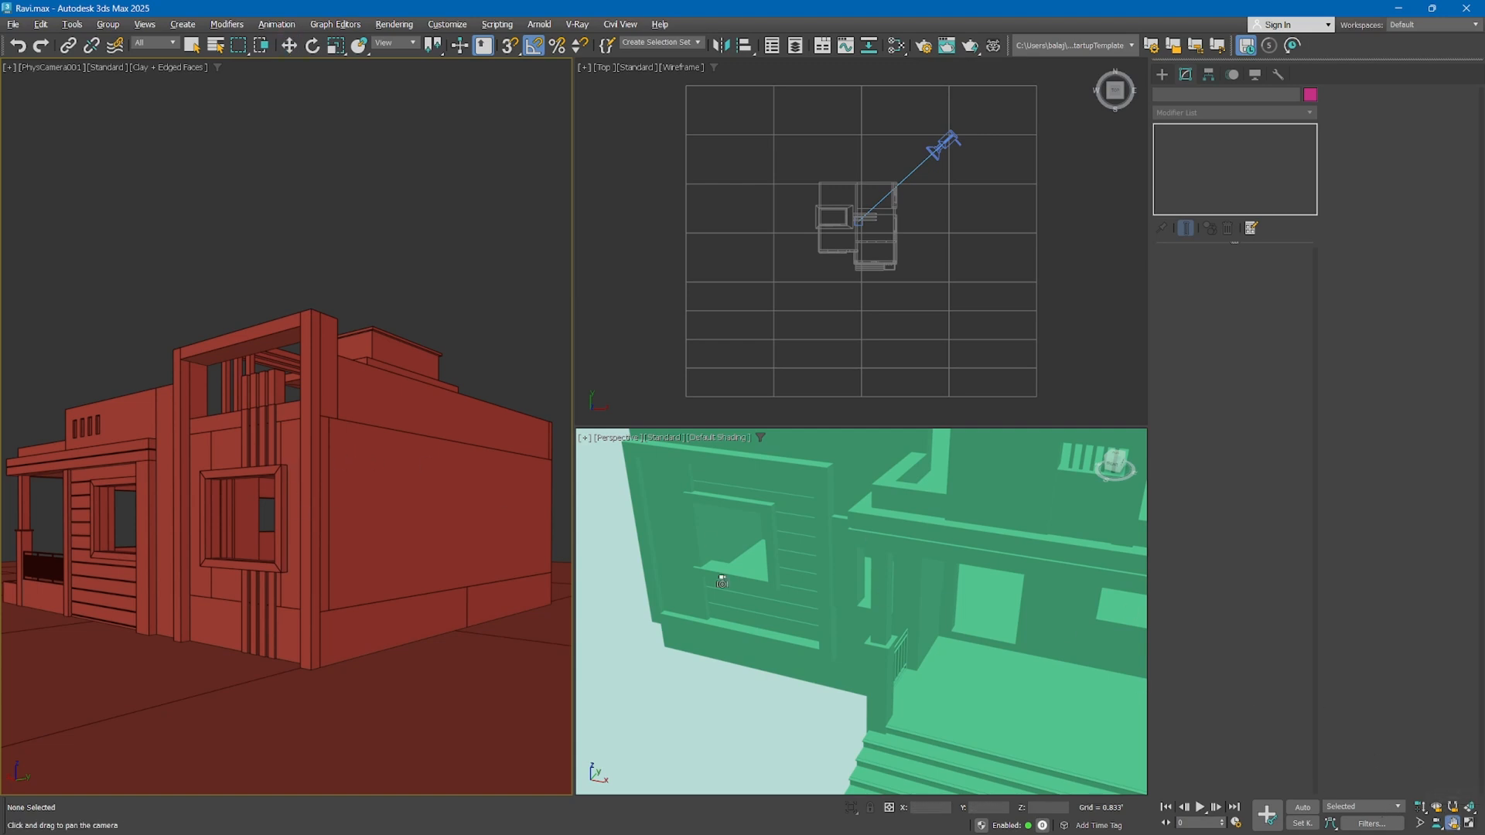
pyautogui.moveTo(301, 443)
pyautogui.mouseDown()
pyautogui.moveTo(291, 430)
pyautogui.moveTo(302, 447)
pyautogui.moveTo(239, 440)
pyautogui.moveTo(302, 449)
pyautogui.moveTo(239, 441)
pyautogui.moveTo(280, 450)
pyautogui.moveTo(316, 425)
pyautogui.moveTo(288, 443)
pyautogui.mouseUp()
pyautogui.press('w')
# Try panning the camera to fit the whole side wall in the frame, and undo the recent camera moves
pyautogui.click(1437, 823)
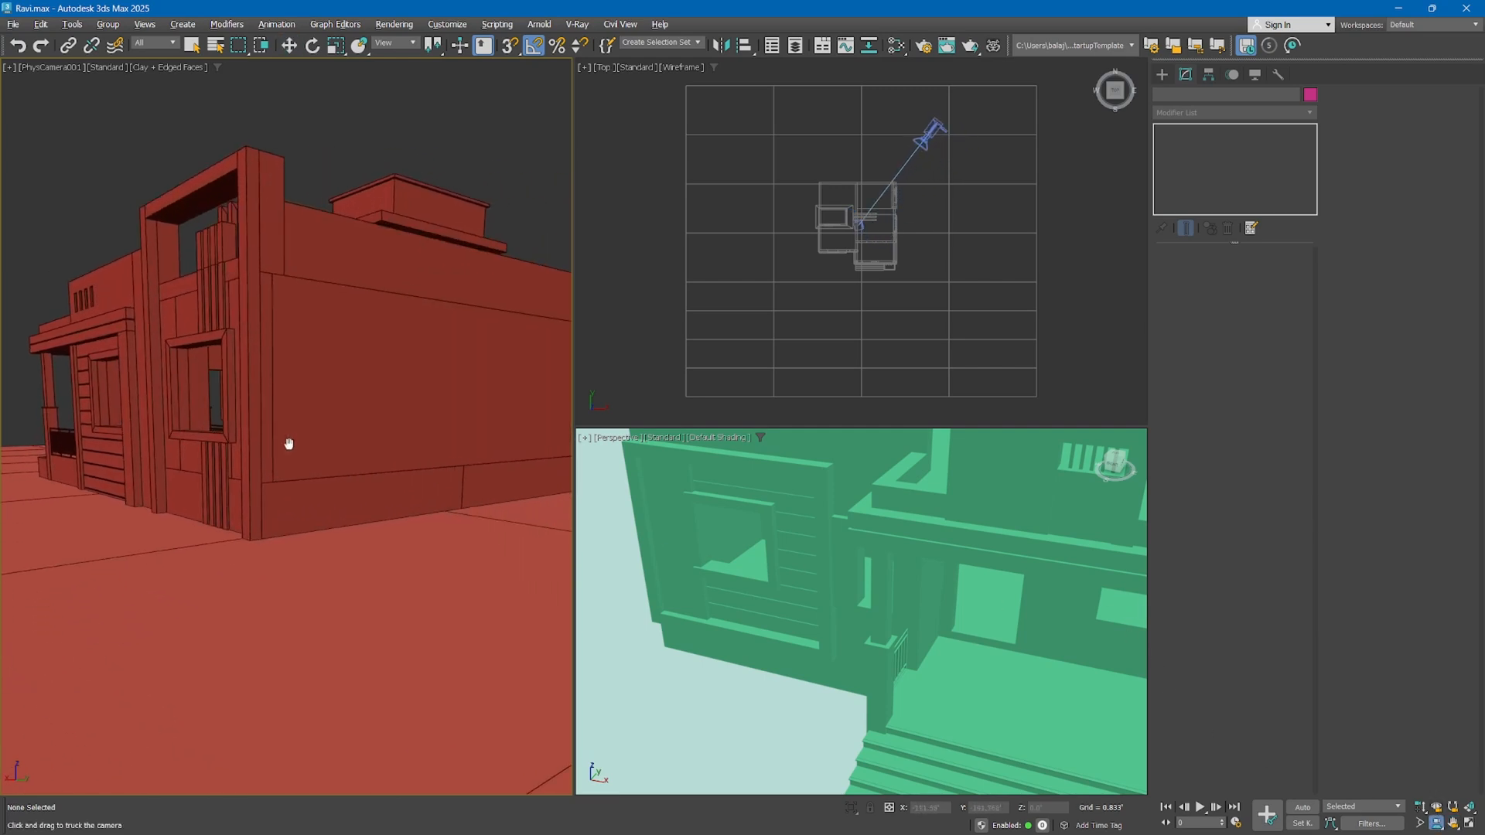
pyautogui.click(1453, 823)
pyautogui.moveTo(403, 418)
pyautogui.mouseDown()
pyautogui.moveTo(358, 414)
pyautogui.moveTo(411, 414)
pyautogui.mouseUp()
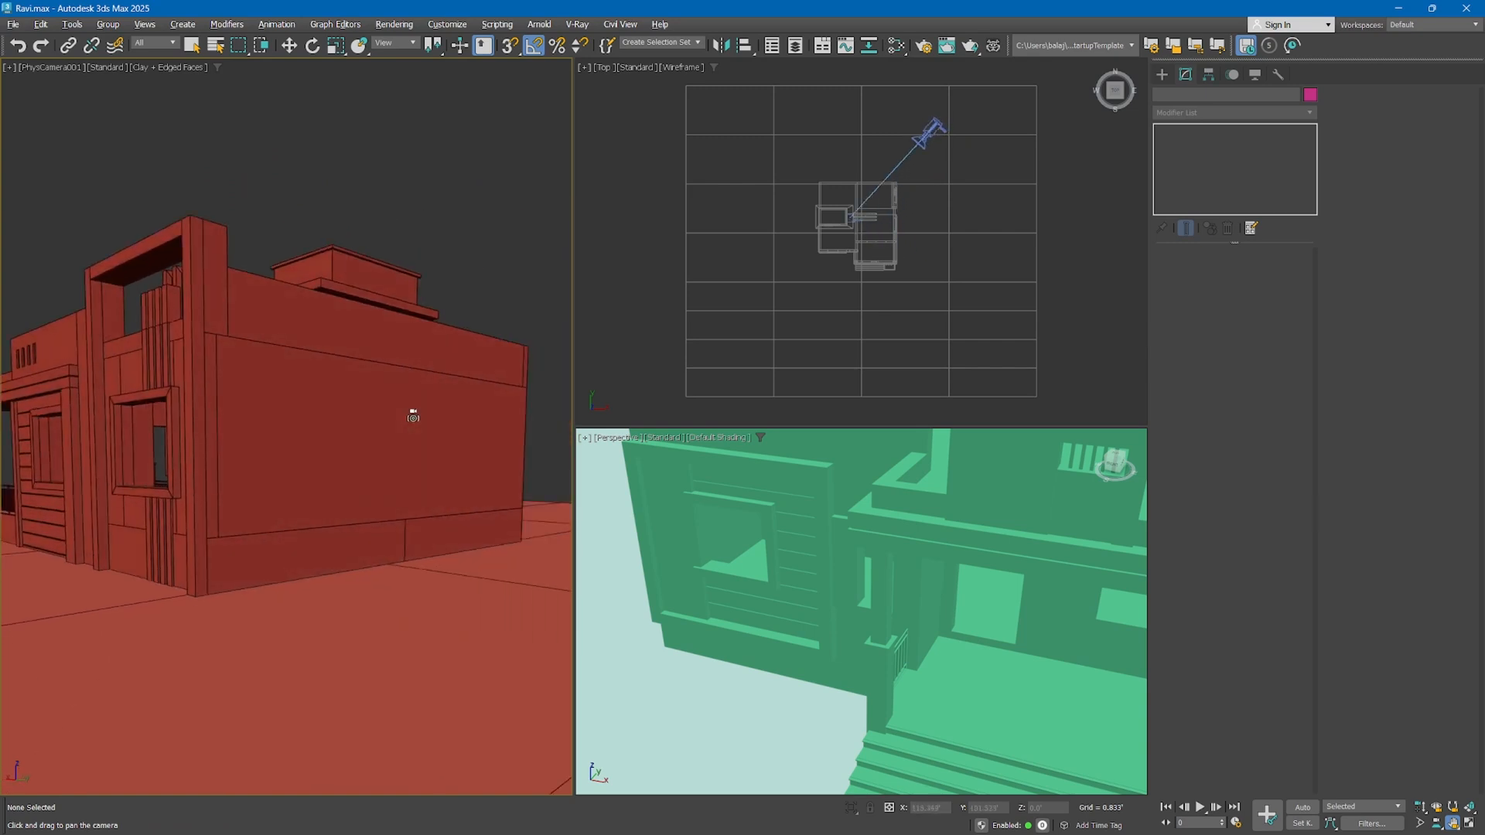
pyautogui.press('w')
pyautogui.hotkey('ctrl', 'z')
pyautogui.hotkey('ctrl', 'z')
pyautogui.hotkey('ctrl', 'z')
pyautogui.hotkey('ctrl', 'z')
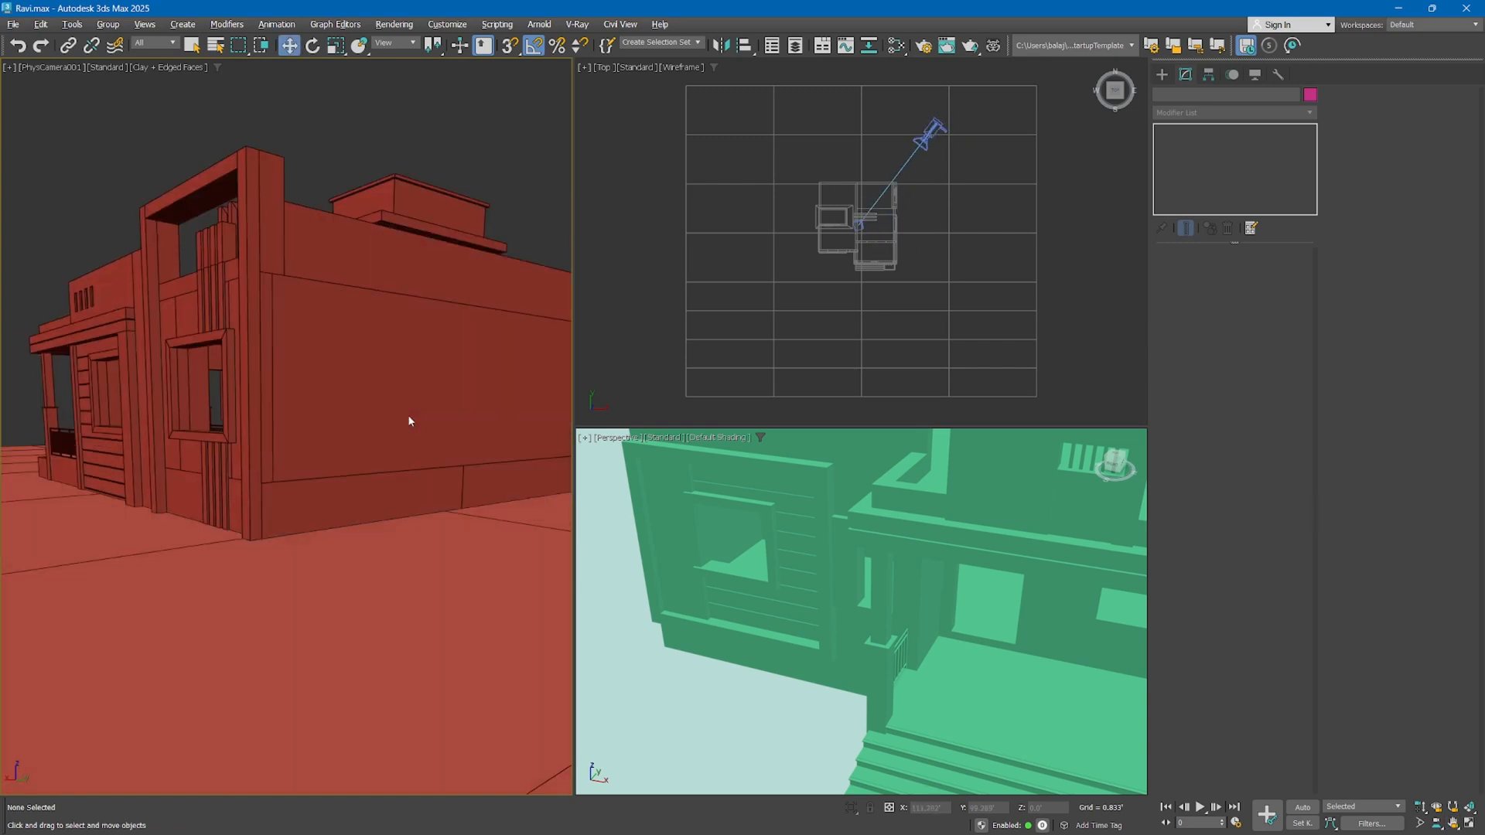
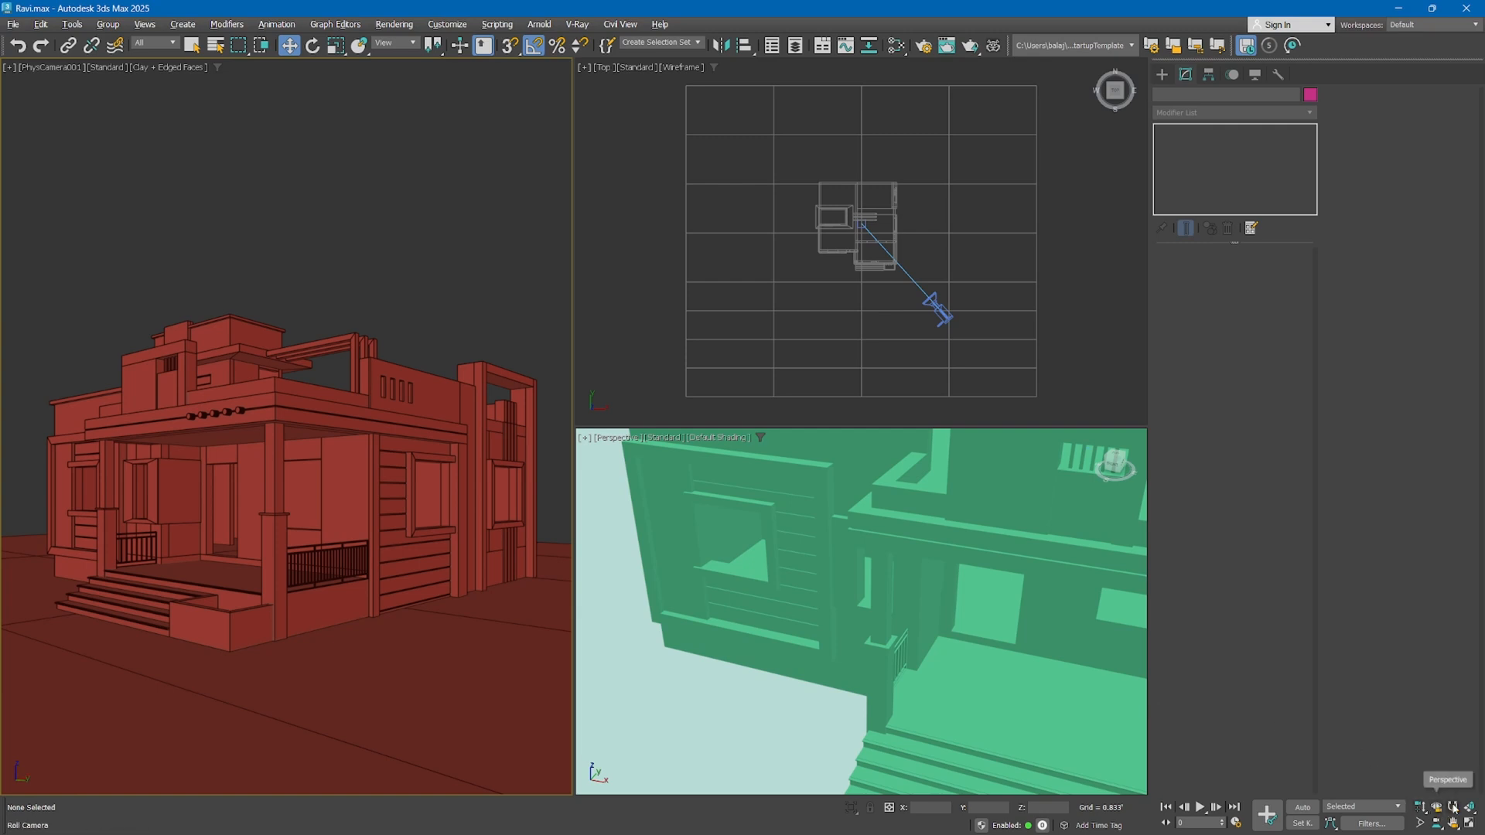
# Try Roll Camera on the camera view, use the Perspective tool to bring the camera closer to the house, and return to the Move tool
pyautogui.click(1453, 807)
pyautogui.moveTo(440, 478); pyautogui.dragTo(198, 456)
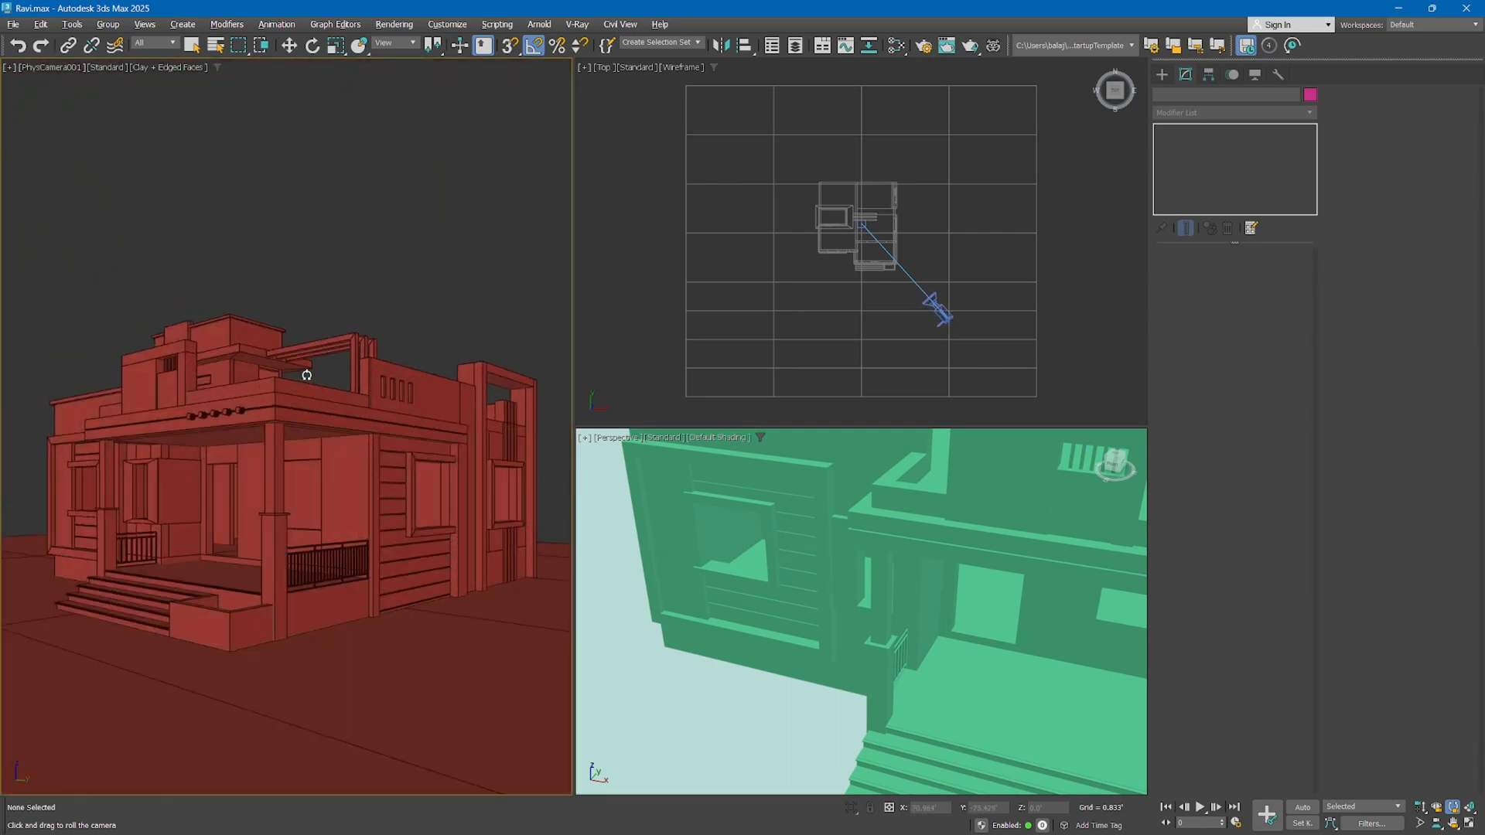
pyautogui.click(1436, 808)
pyautogui.moveTo(277, 494); pyautogui.dragTo(343, 179)
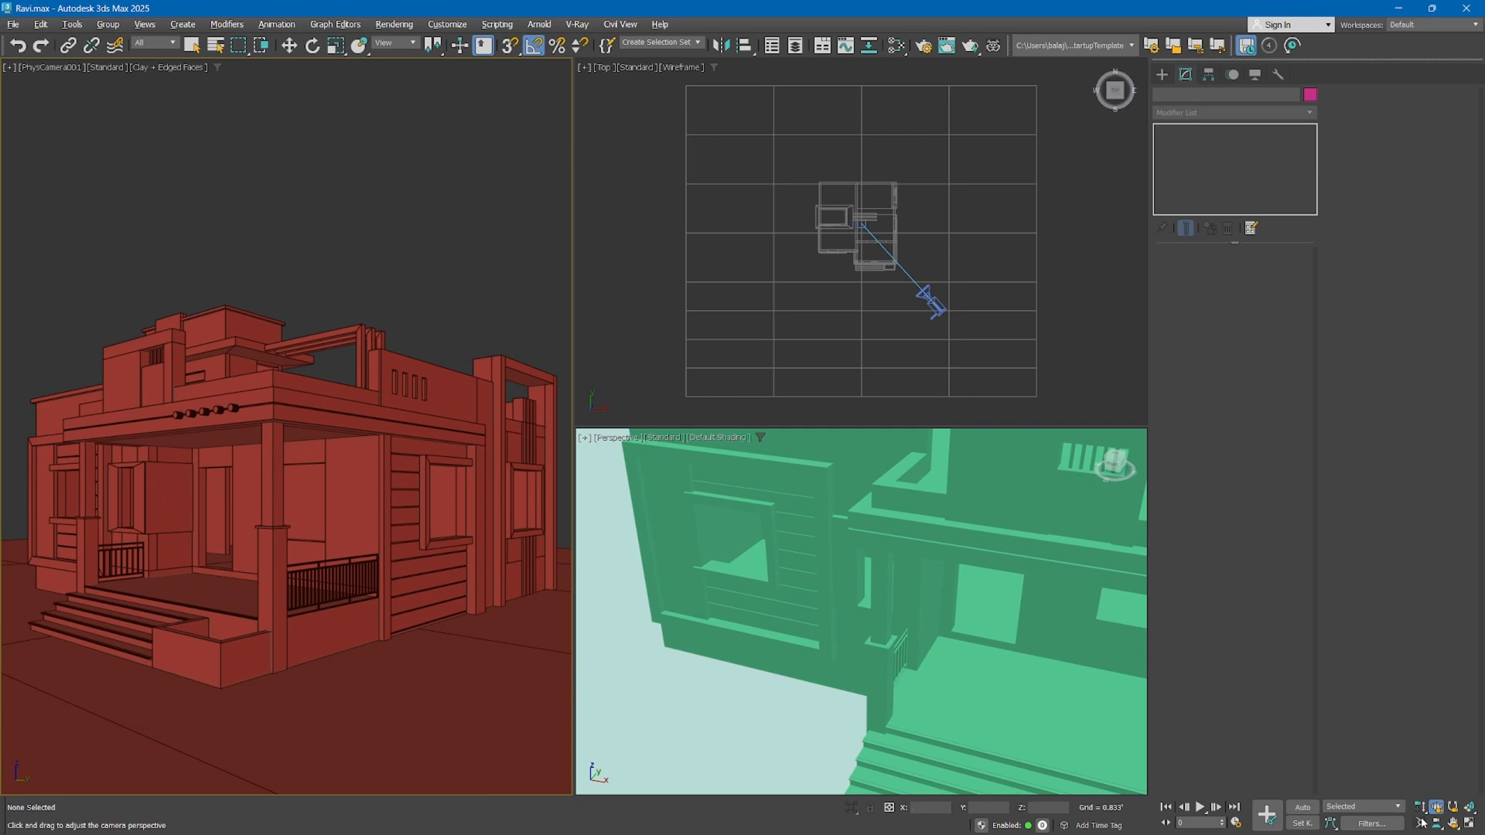
pyautogui.press('w')
# Enable Specify FOV on the physical camera, set the field of view to 51.35 degrees, and deselect the camera
pyautogui.click(926, 301)
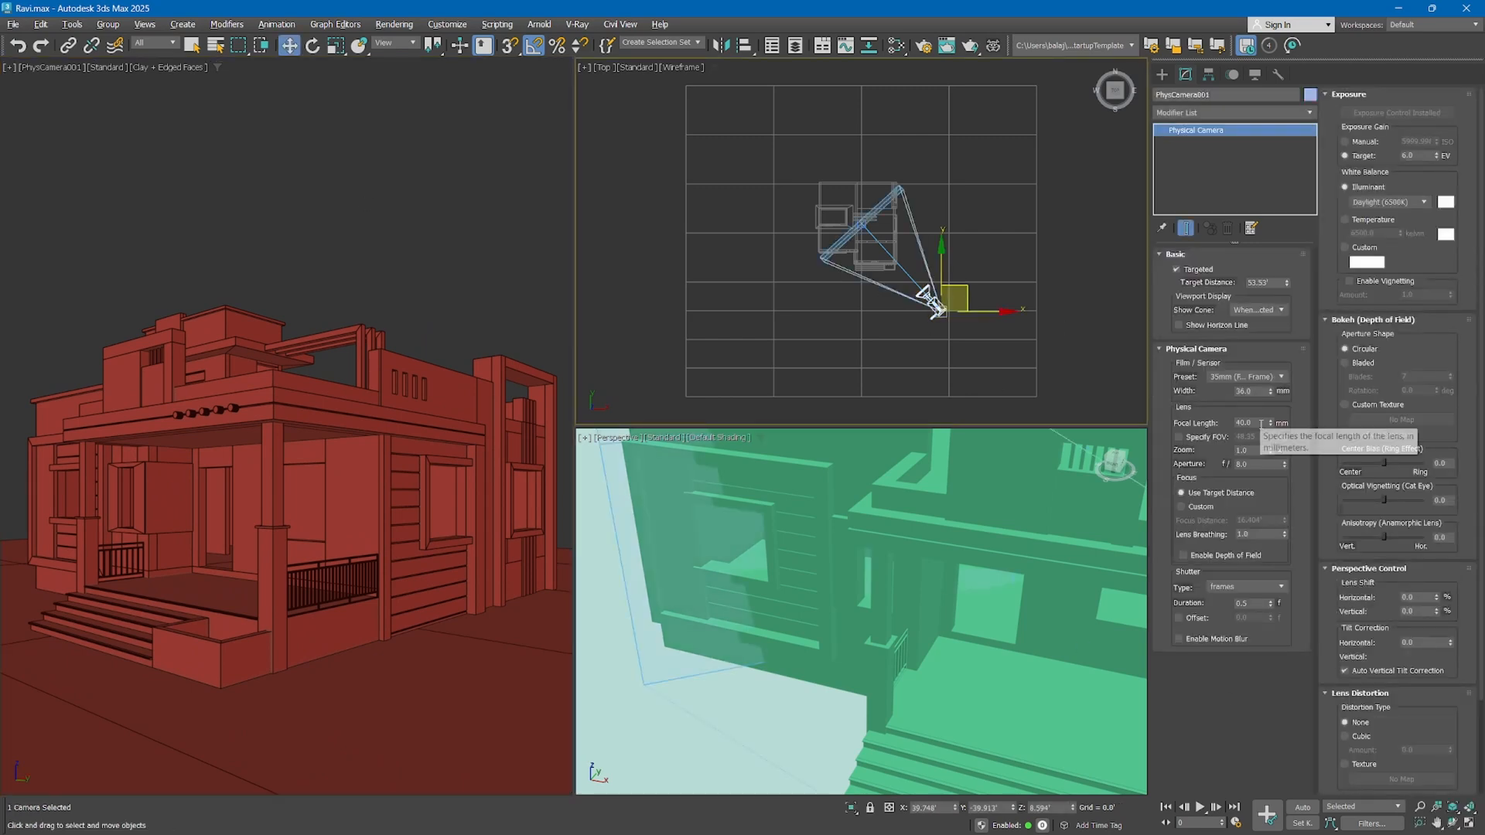
pyautogui.doubleClick(1237, 422)
pyautogui.click(1228, 437)
pyautogui.click(1269, 440)
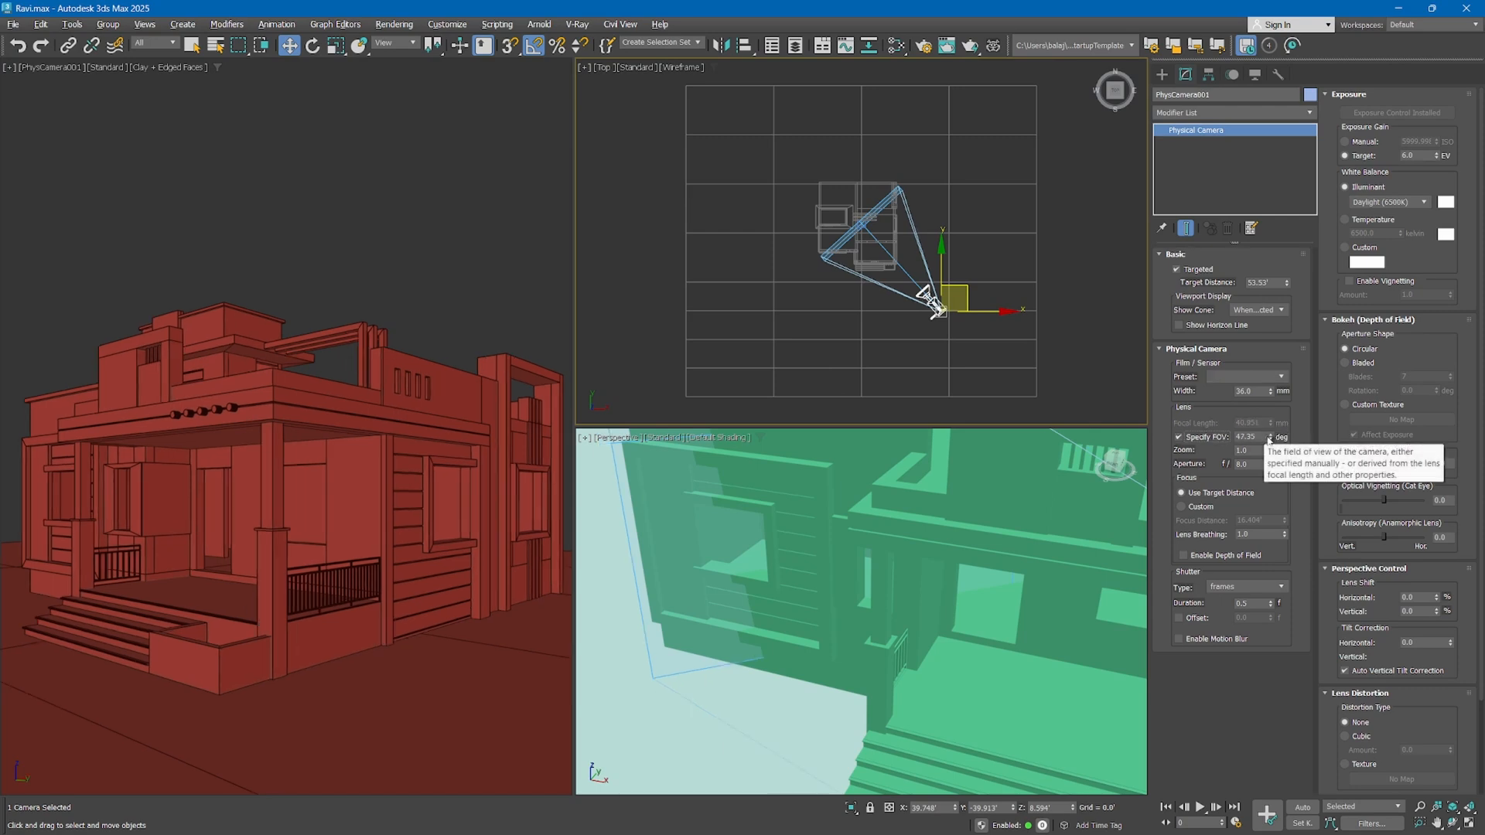
pyautogui.moveTo(1269, 438); pyautogui.dragTo(1269, 435)
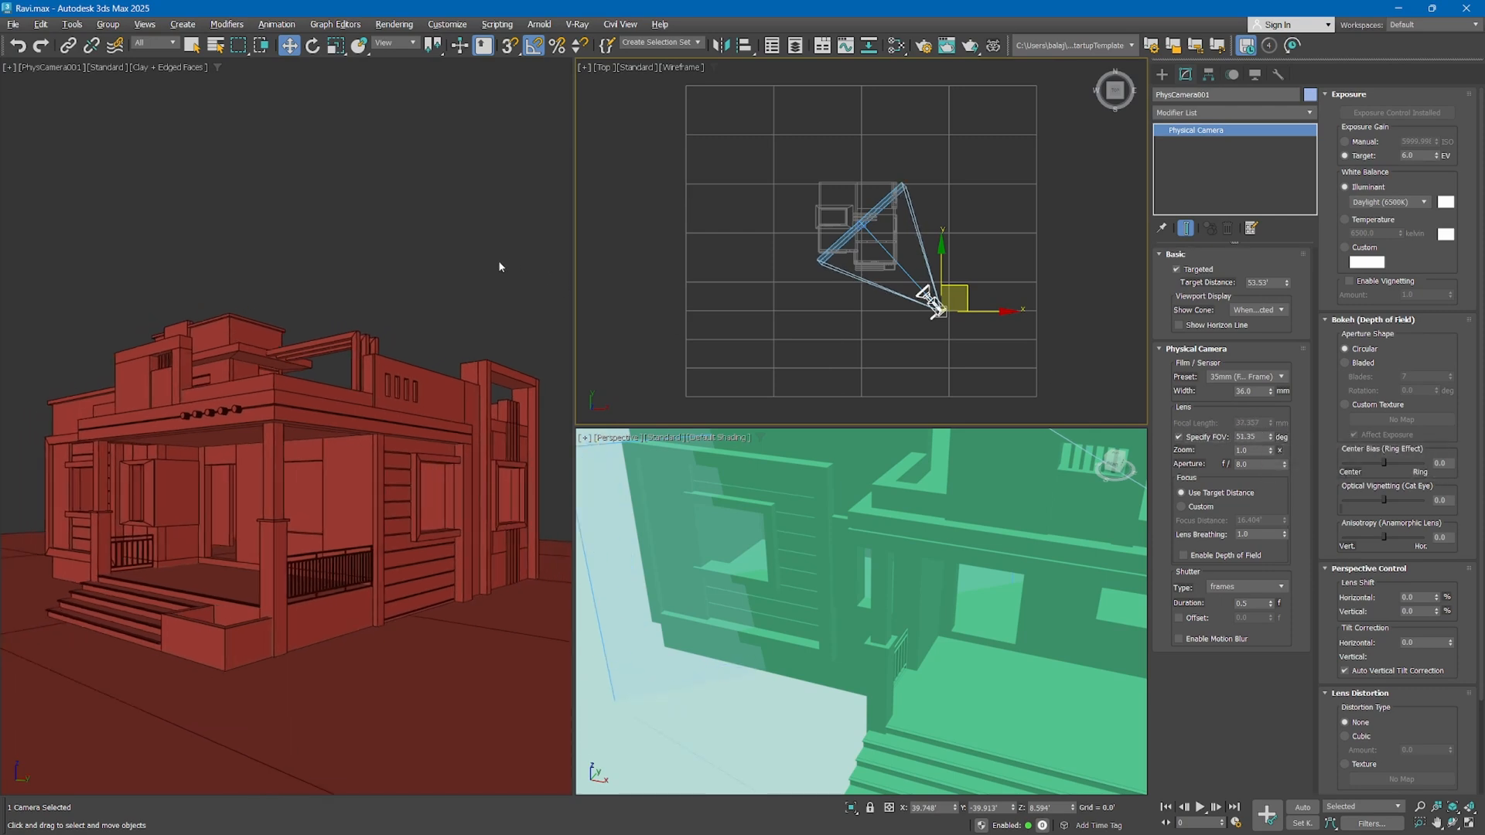
pyautogui.click(459, 264)
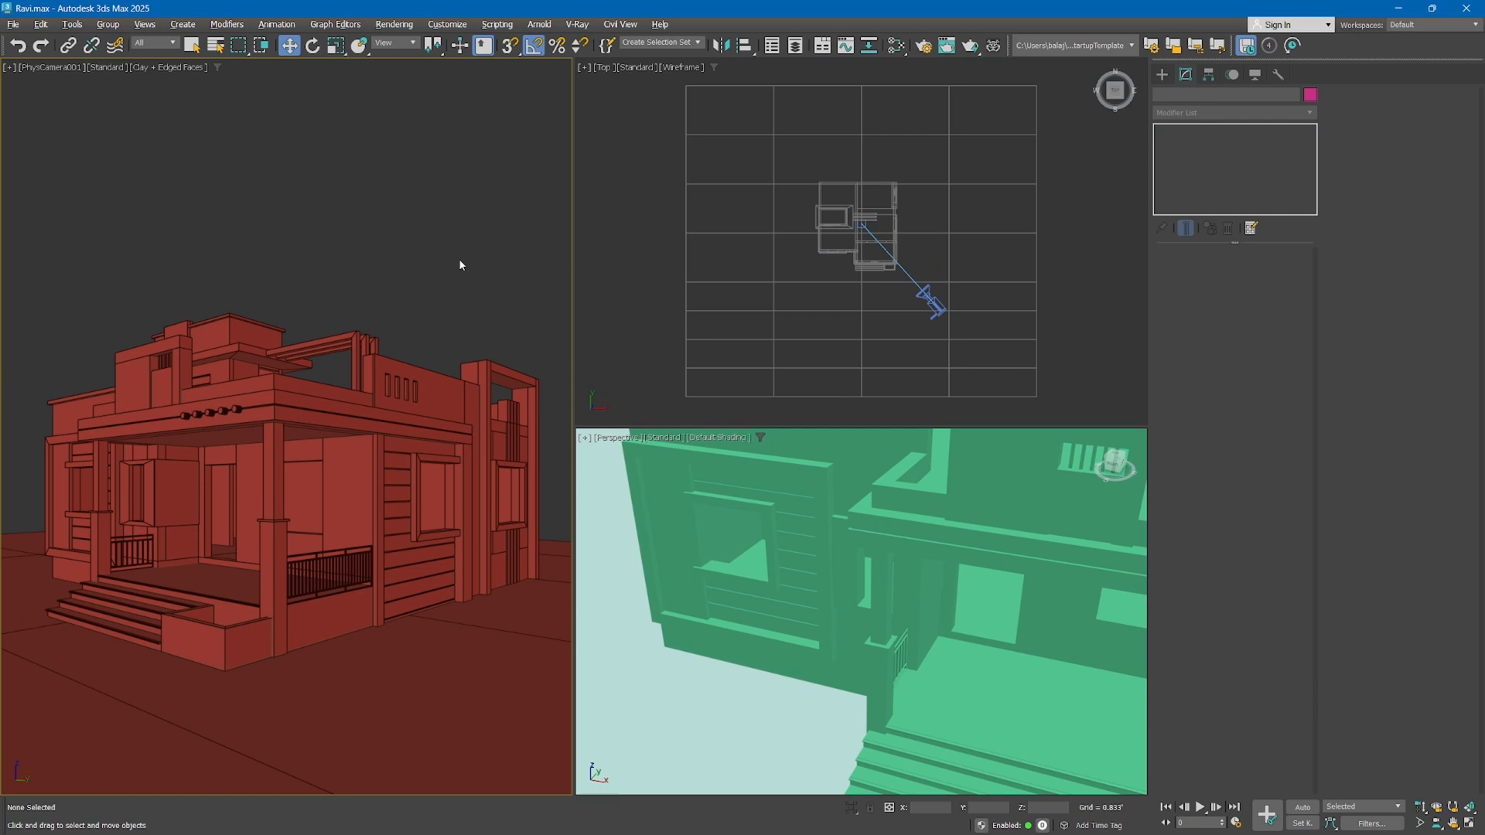
# Try to rotate the targeted physical camera directly with the Rotate gizmo in the perspective view
pyautogui.click(933, 303)
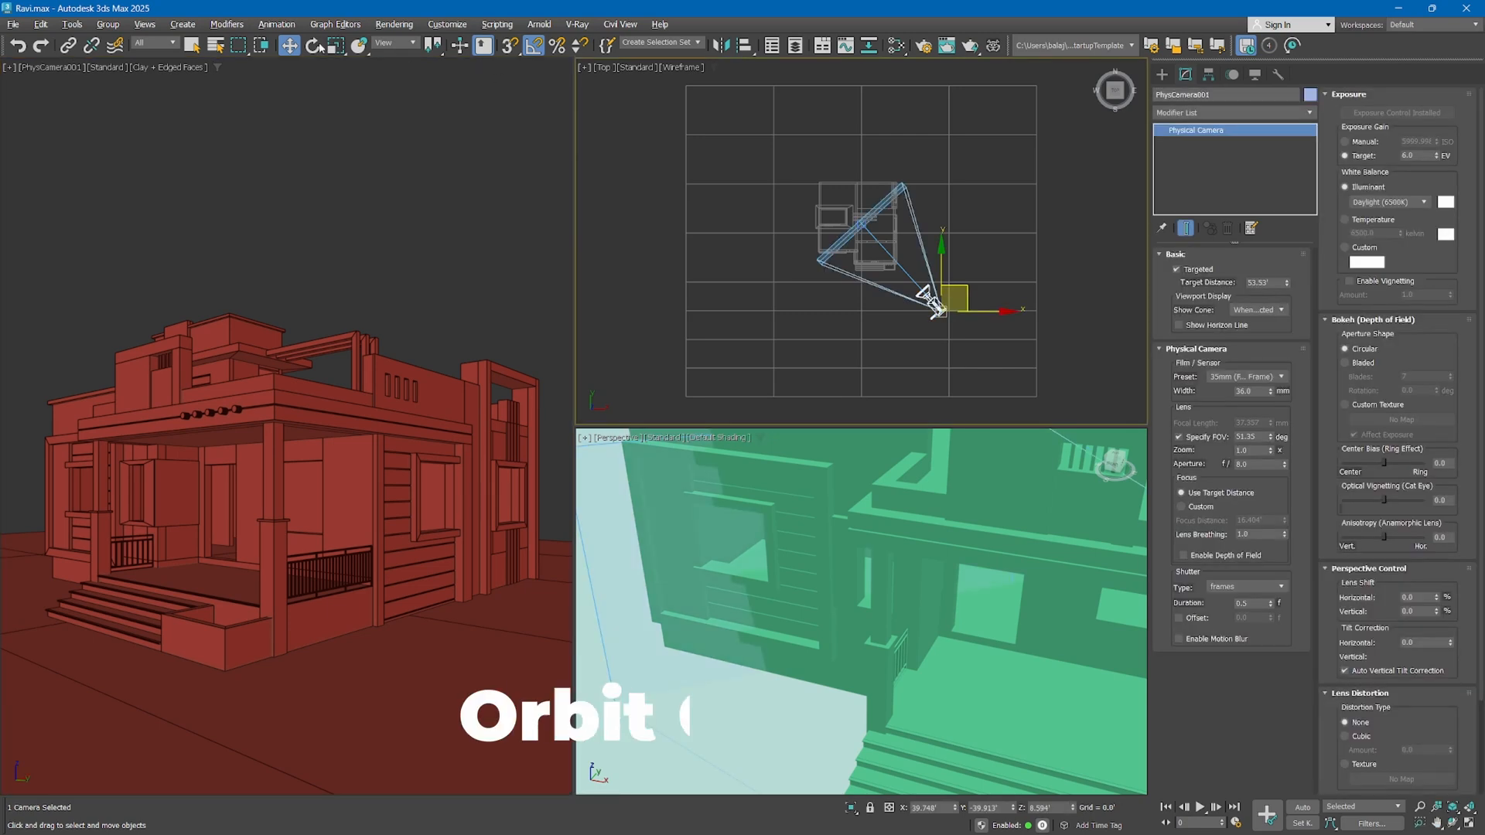
pyautogui.press('e')
pyautogui.scroll(-6, 928, 625)
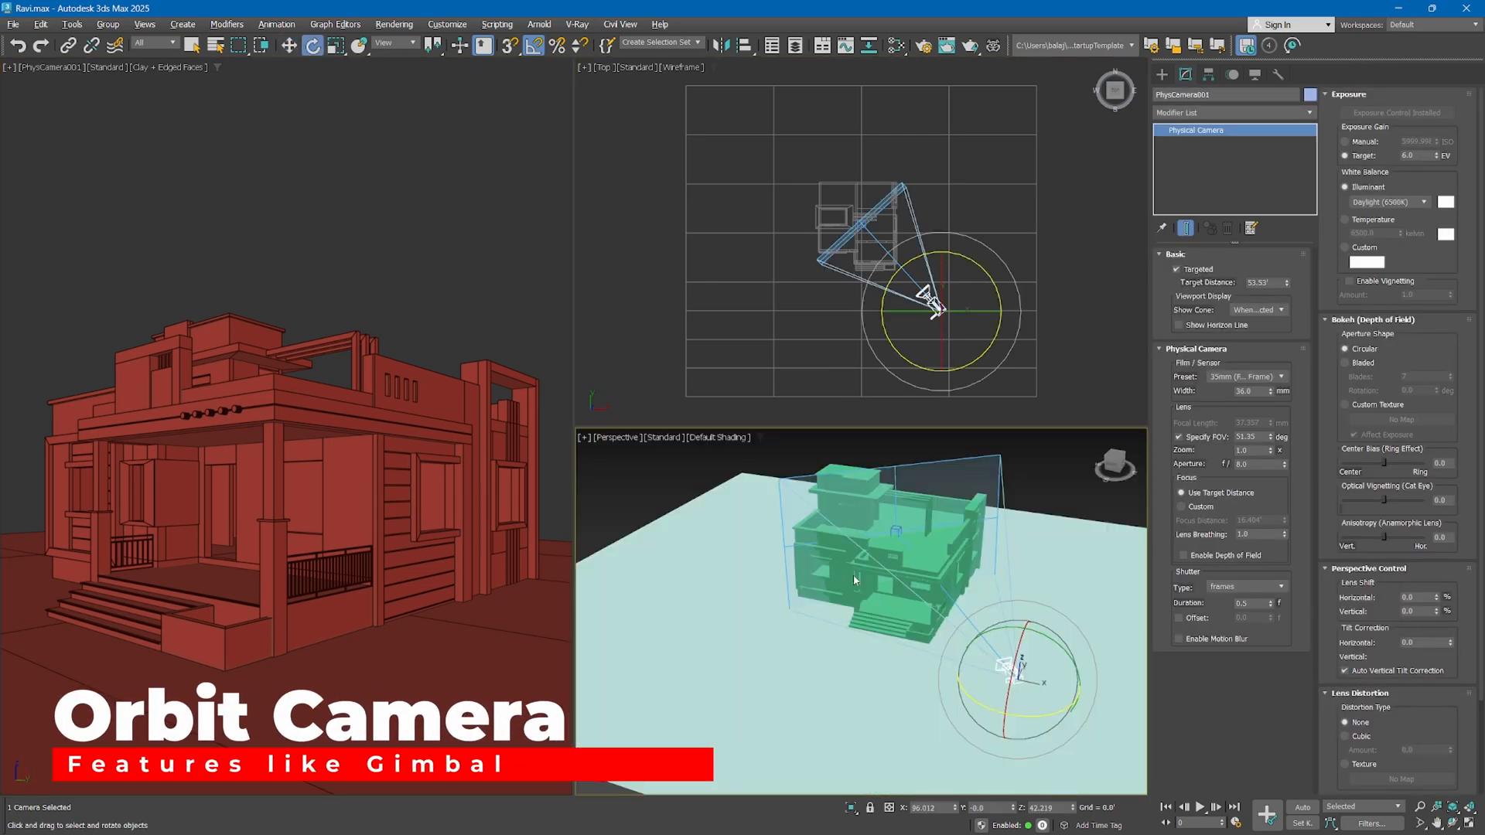
pyautogui.moveTo(938, 633); pyautogui.dragTo(904, 630, button='middle')
pyautogui.moveTo(993, 654)
pyautogui.mouseDown()
pyautogui.moveTo(977, 656)
pyautogui.moveTo(1003, 639)
pyautogui.mouseUp()
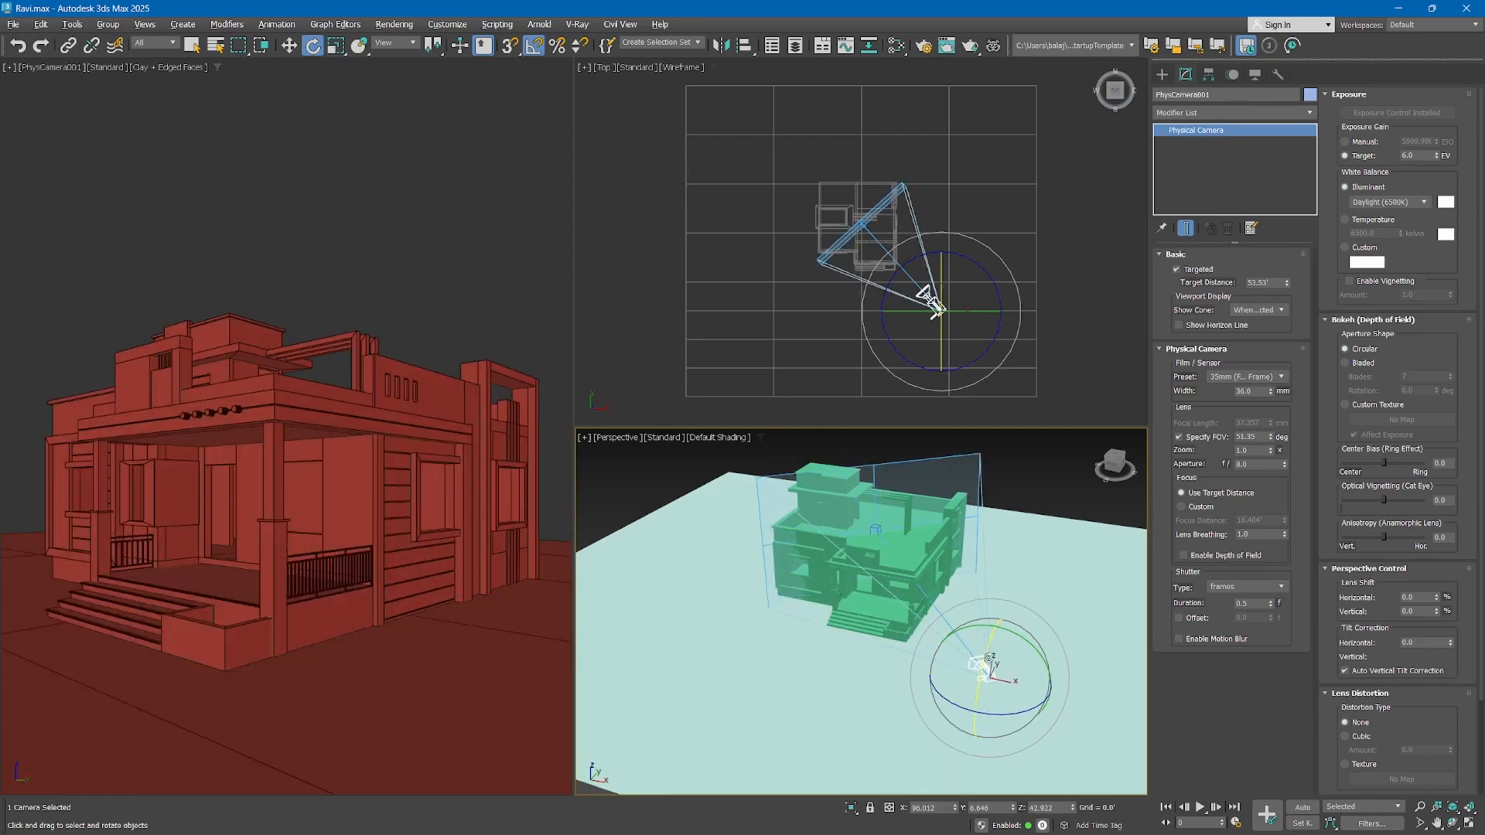
pyautogui.moveTo(954, 703); pyautogui.dragTo(1003, 704)
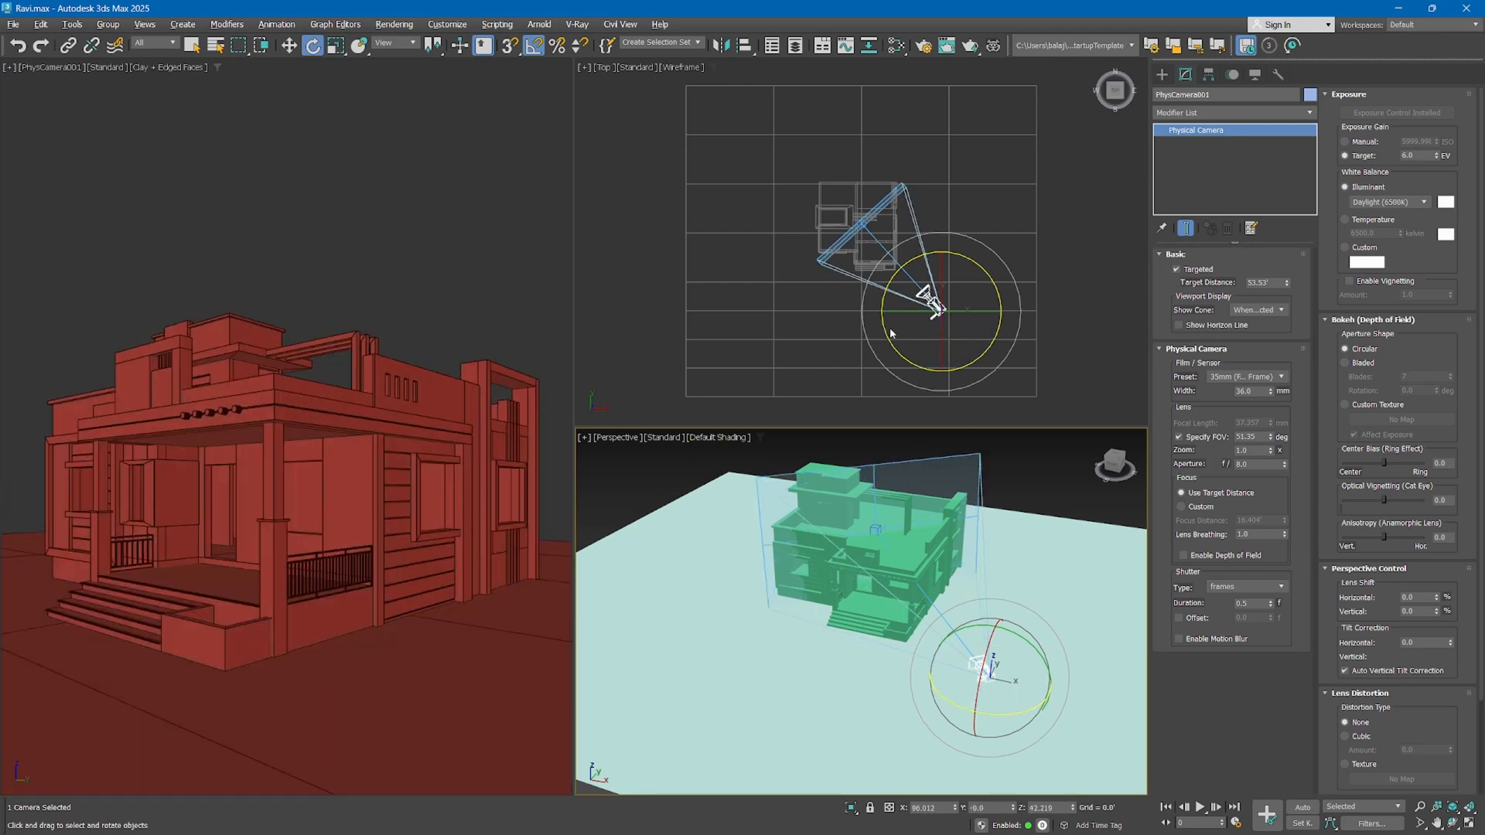
# Delete the physical camera and place a standard Free camera at the porch area in the Front view
pyautogui.press('Delete')
pyautogui.click(1161, 75)
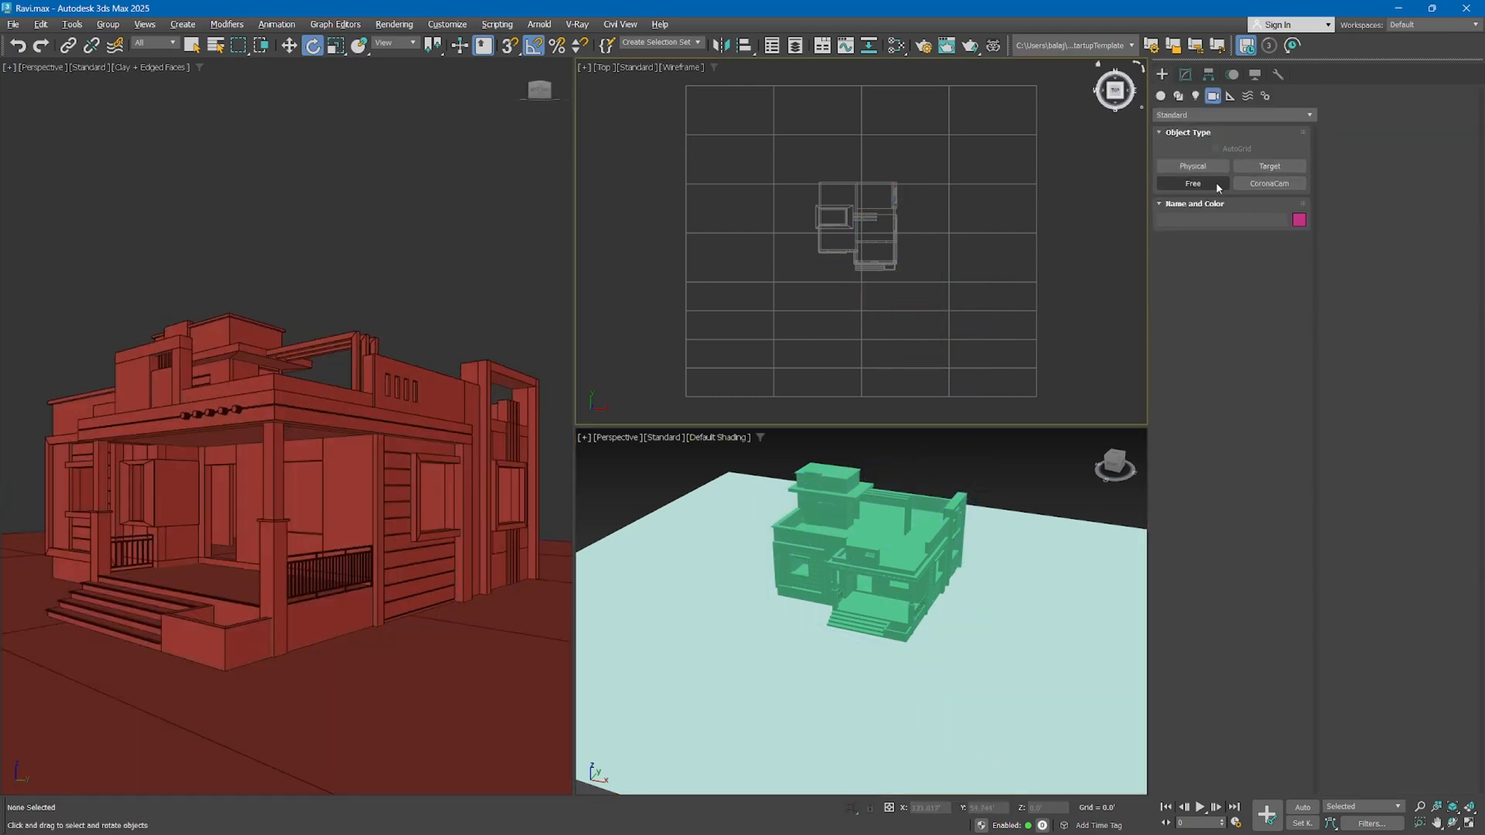
pyautogui.click(1214, 183)
pyautogui.press('f')
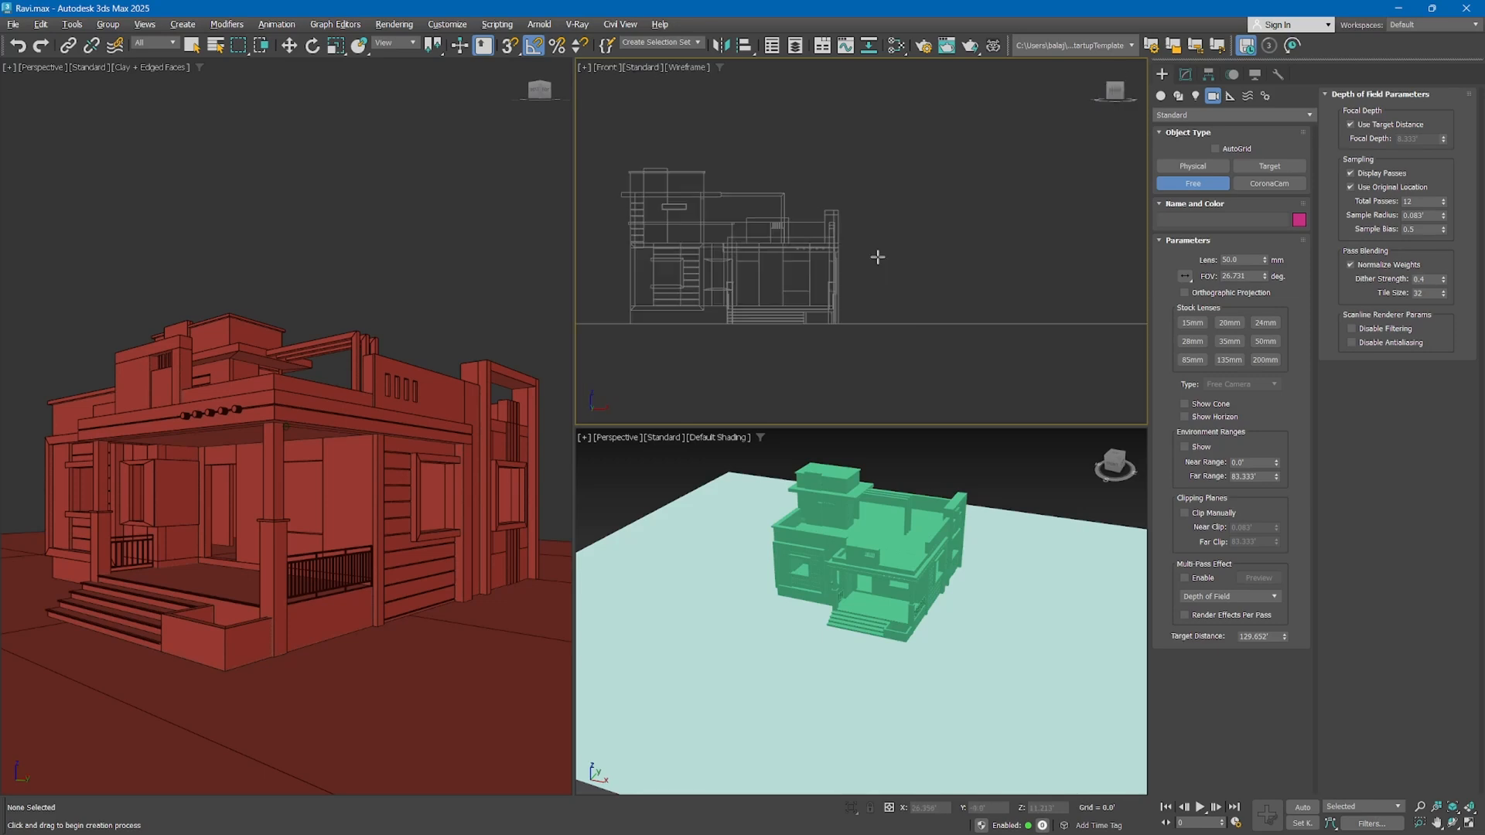
pyautogui.click(752, 269)
# Rotate the free camera 15 degrees about the vertical axis, look through it, and truck its view
pyautogui.press('e')
pyautogui.middleClick(410, 275)
pyautogui.scroll(-4, 410, 275)
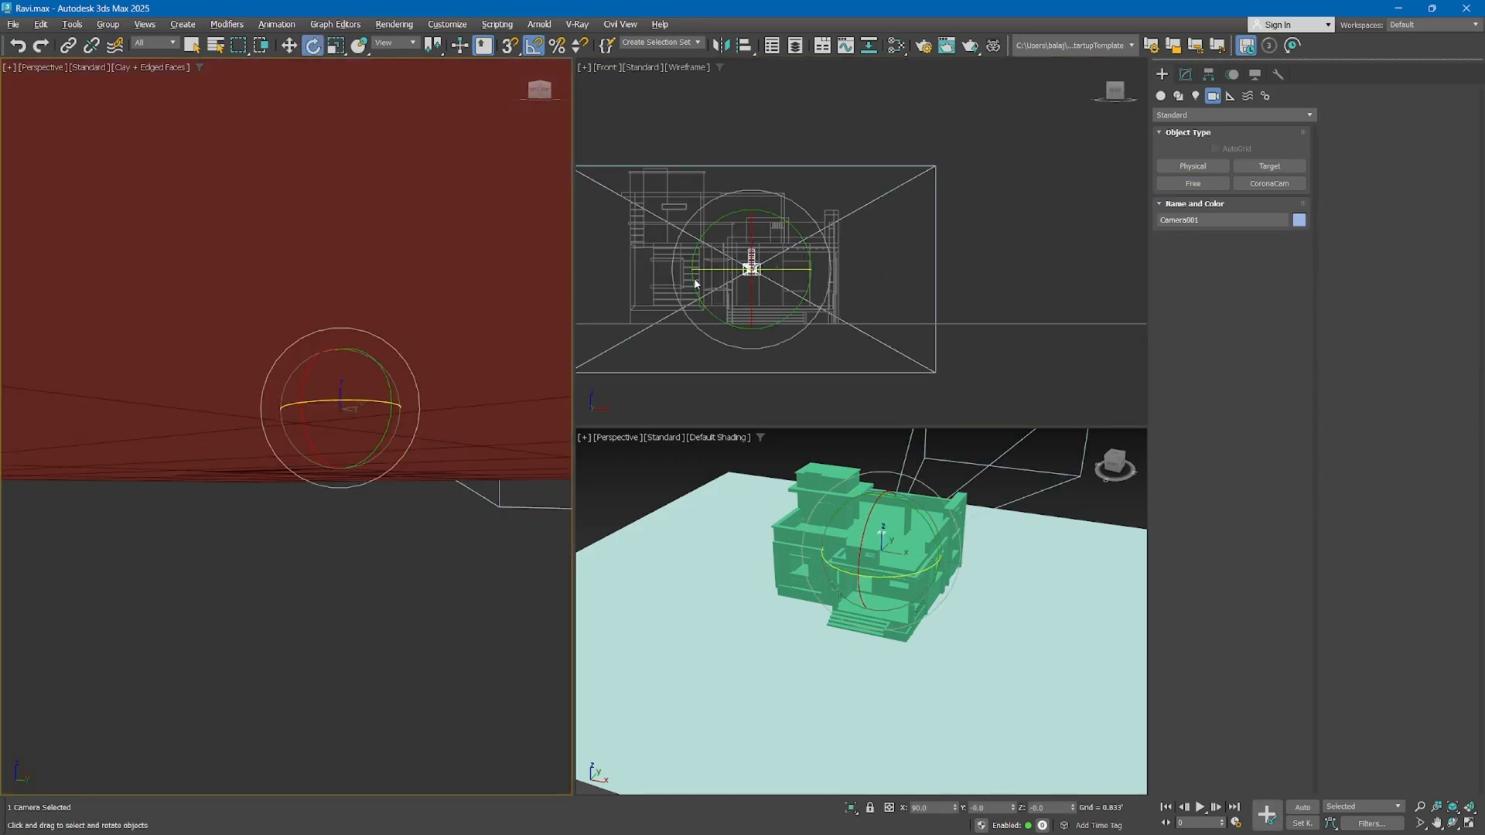
pyautogui.middleClick(726, 275)
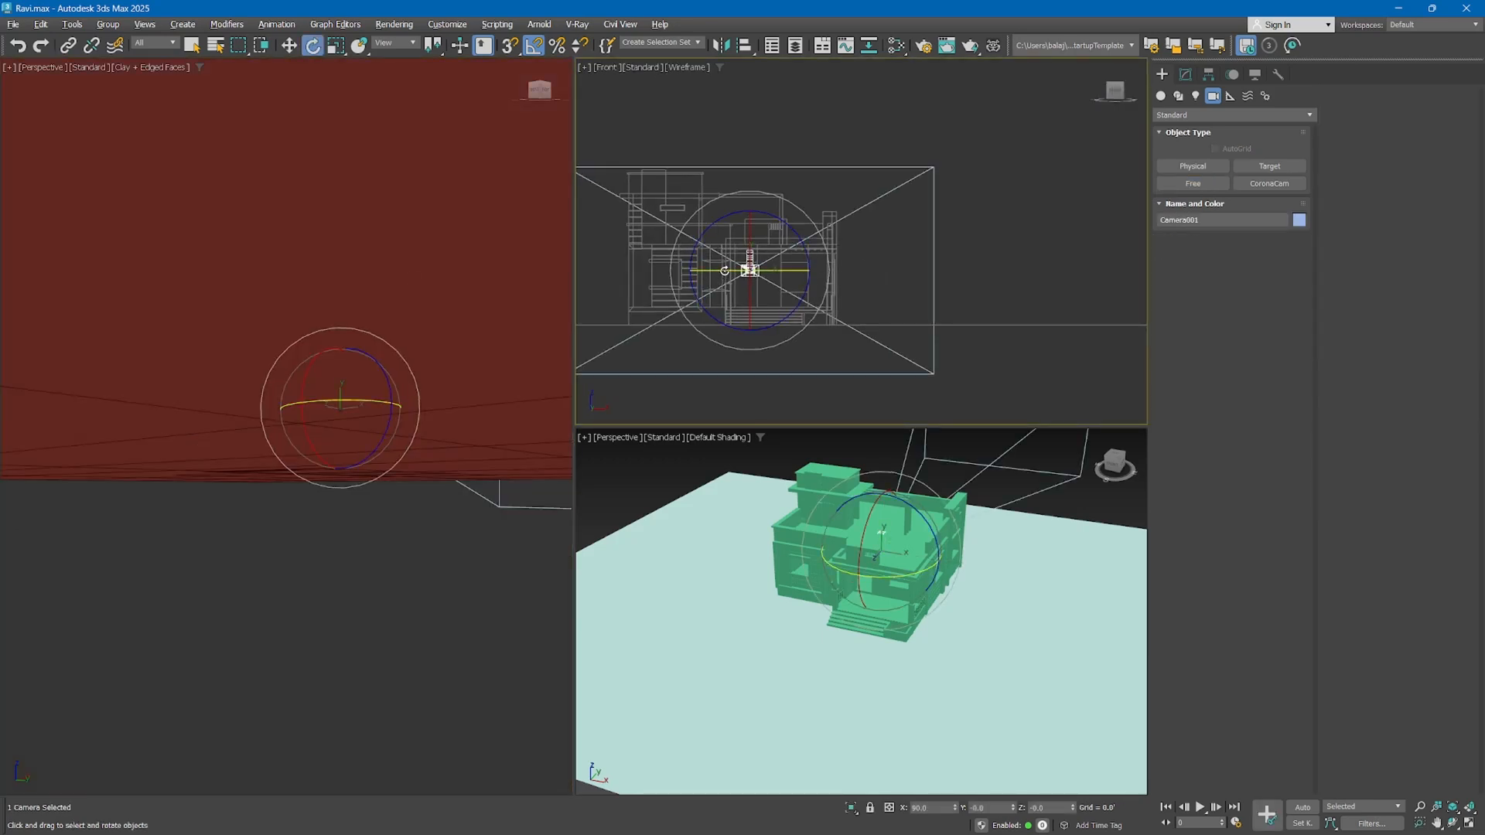
pyautogui.moveTo(721, 270); pyautogui.dragTo(745, 270)
pyautogui.press('c')
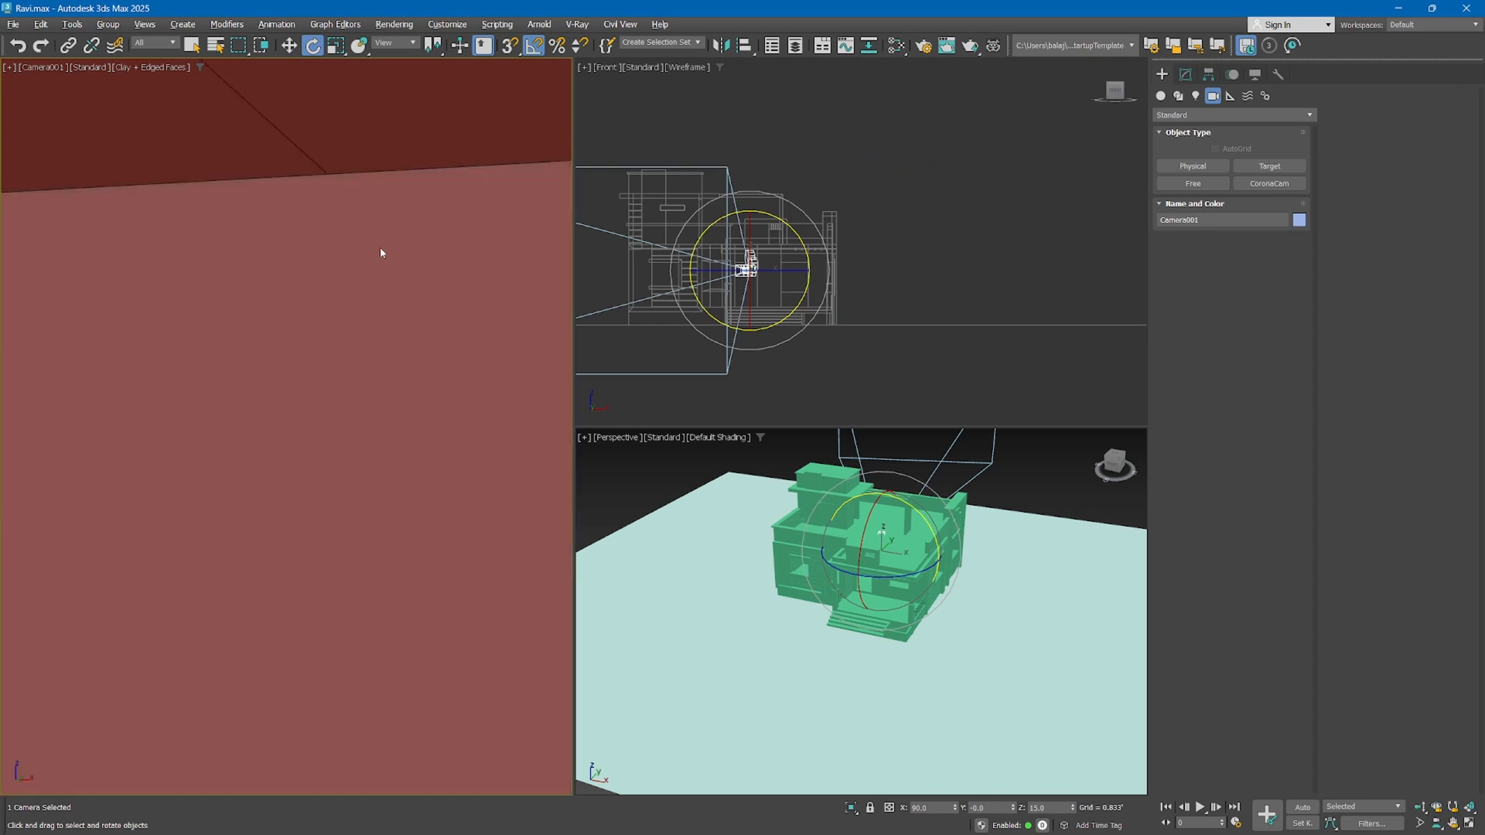
pyautogui.moveTo(381, 252); pyautogui.dragTo(617, 272, button='middle')
# In the Top view, move the free camera out beyond the front corner of the house and turn it to 40 degrees facing the porch
pyautogui.press('t')
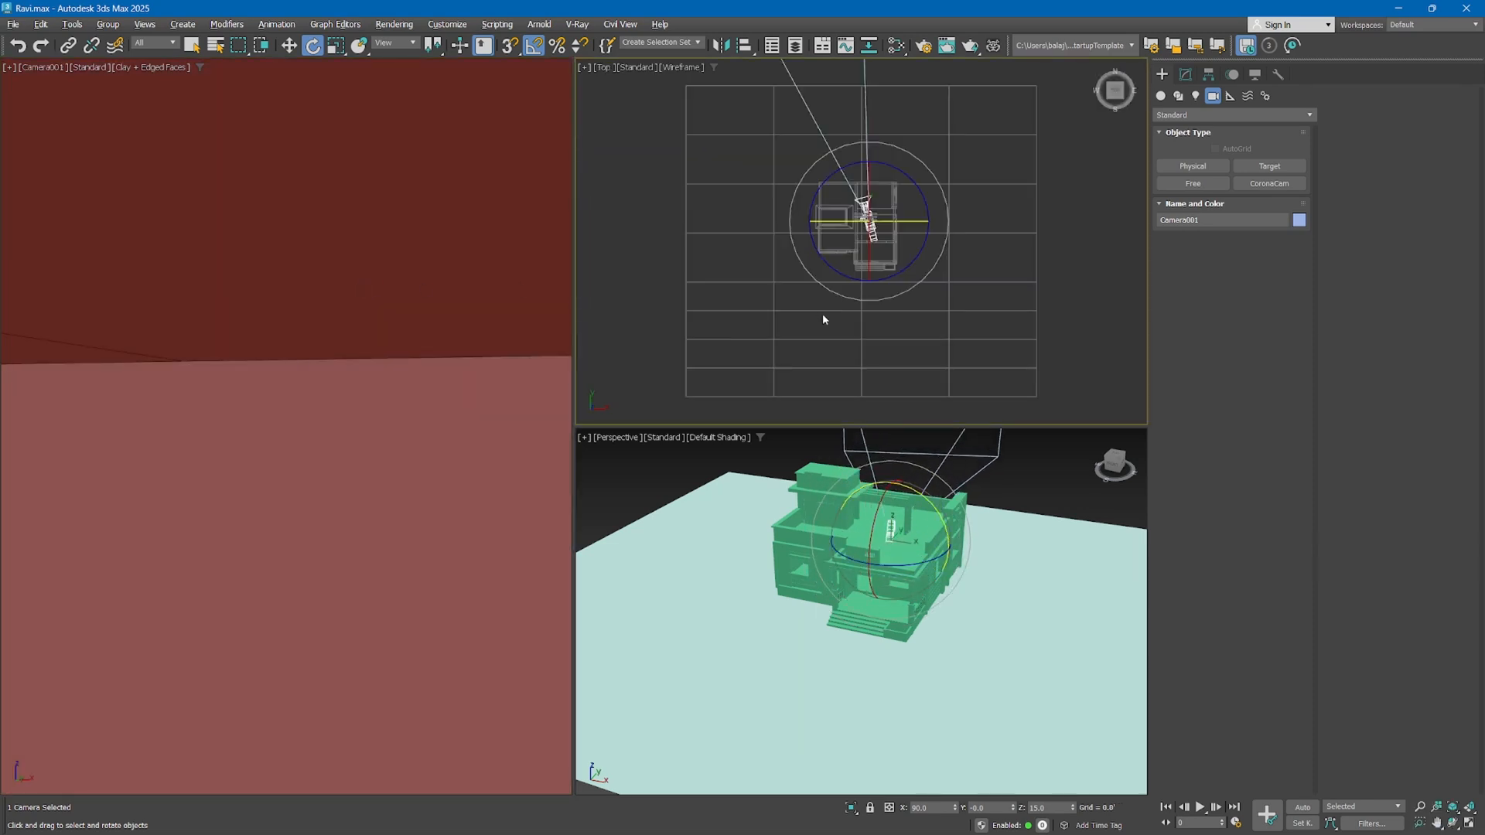
pyautogui.press('w')
pyautogui.moveTo(891, 242); pyautogui.dragTo(949, 289)
pyautogui.press('e')
pyautogui.moveTo(248, 341); pyautogui.dragTo(288, 253, button='middle')
pyautogui.moveTo(299, 308); pyautogui.dragTo(268, 300, button='middle')
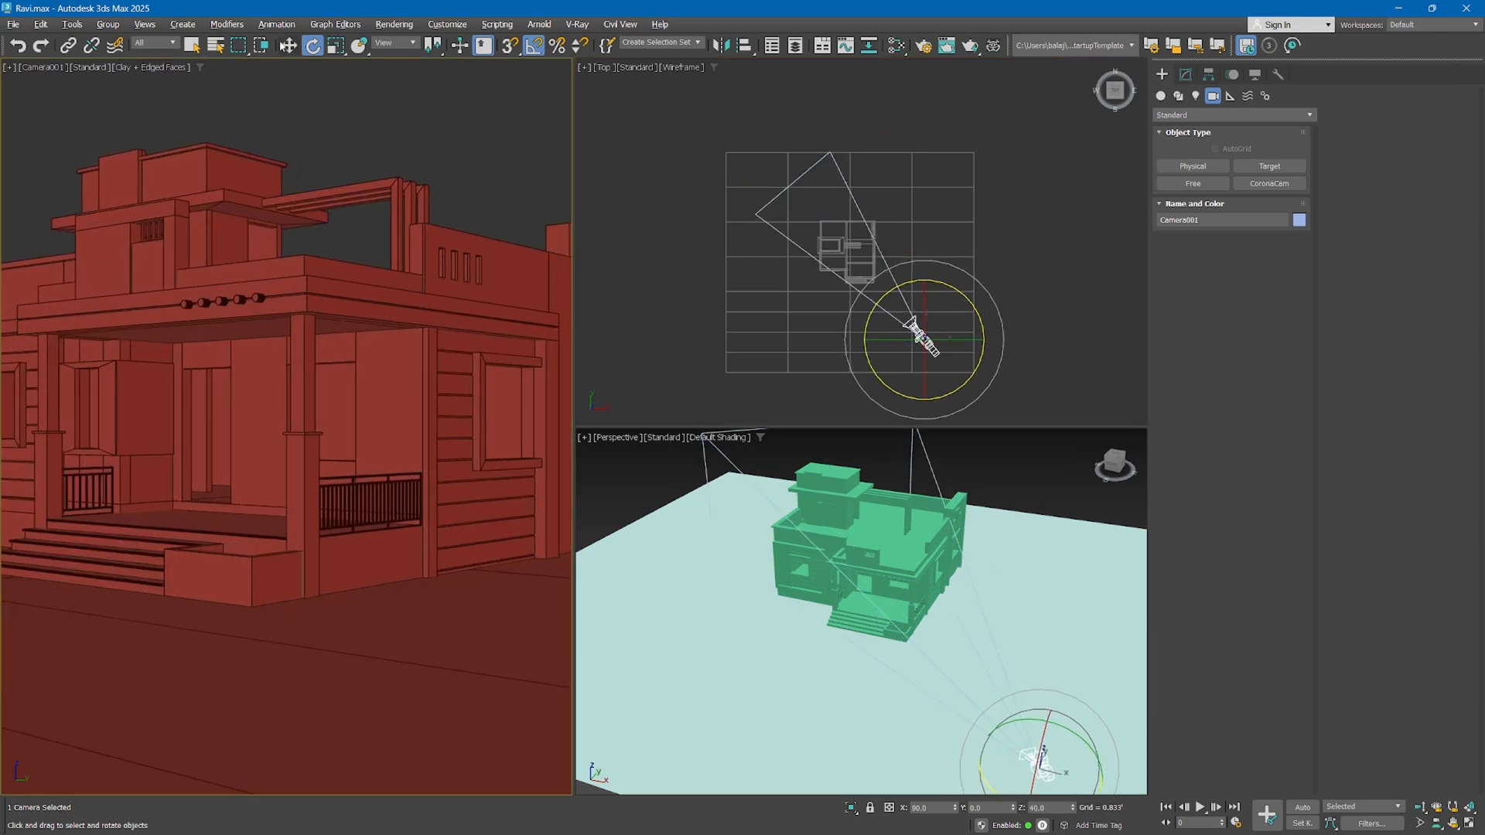
# Move the free camera farther from the house corner and truck it until the whole building fits in the frame
pyautogui.press('w')
pyautogui.click(951, 318)
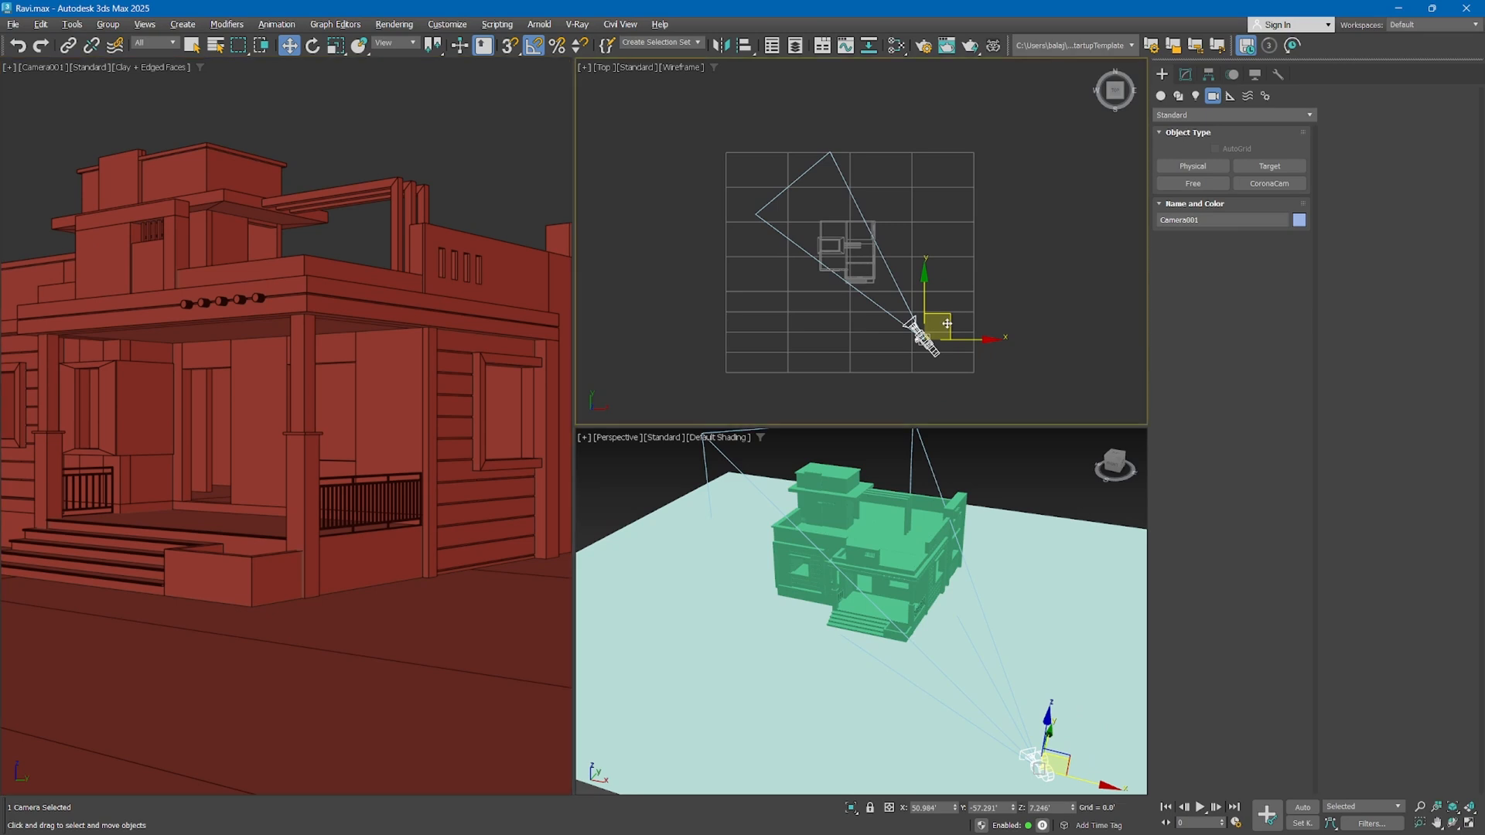
pyautogui.moveTo(947, 324); pyautogui.dragTo(983, 372)
pyautogui.moveTo(393, 280); pyautogui.dragTo(422, 302, button='middle')
# Rotate the free camera about its vertical axis in the Top view to 55 degrees
pyautogui.press('e')
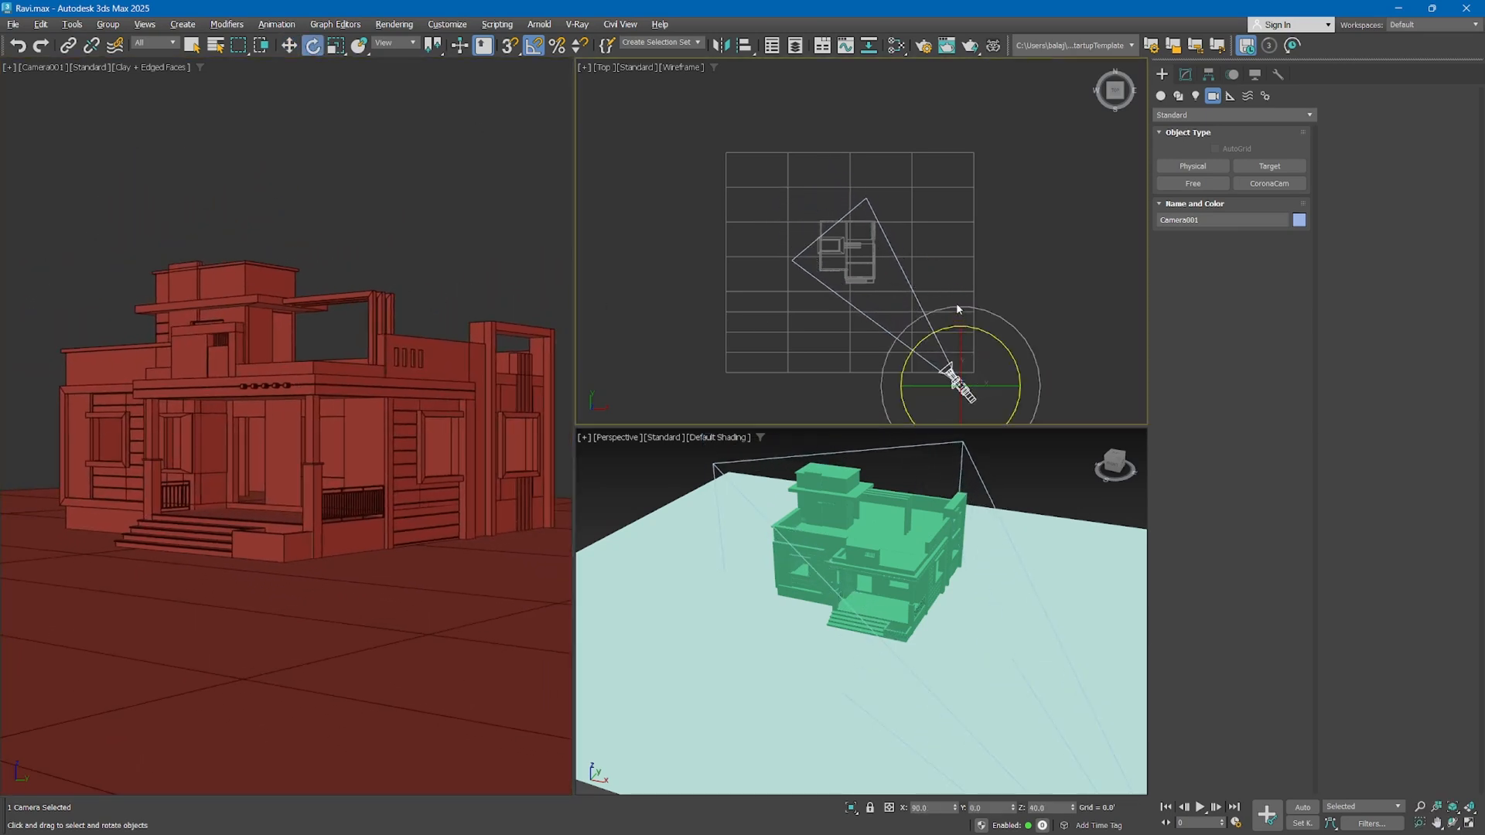
pyautogui.moveTo(999, 368); pyautogui.dragTo(973, 291, button='middle')
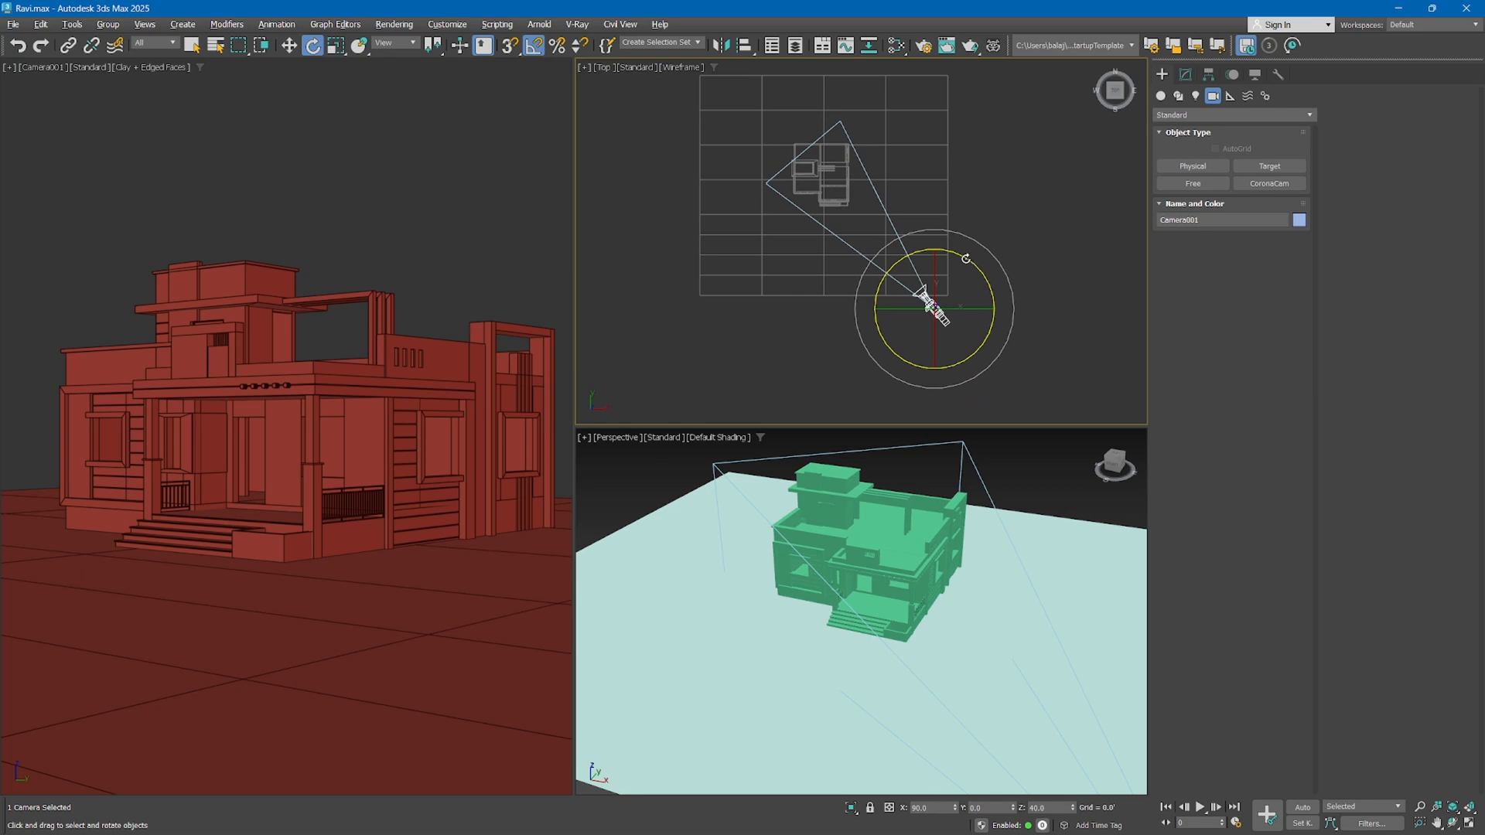
pyautogui.press('z')
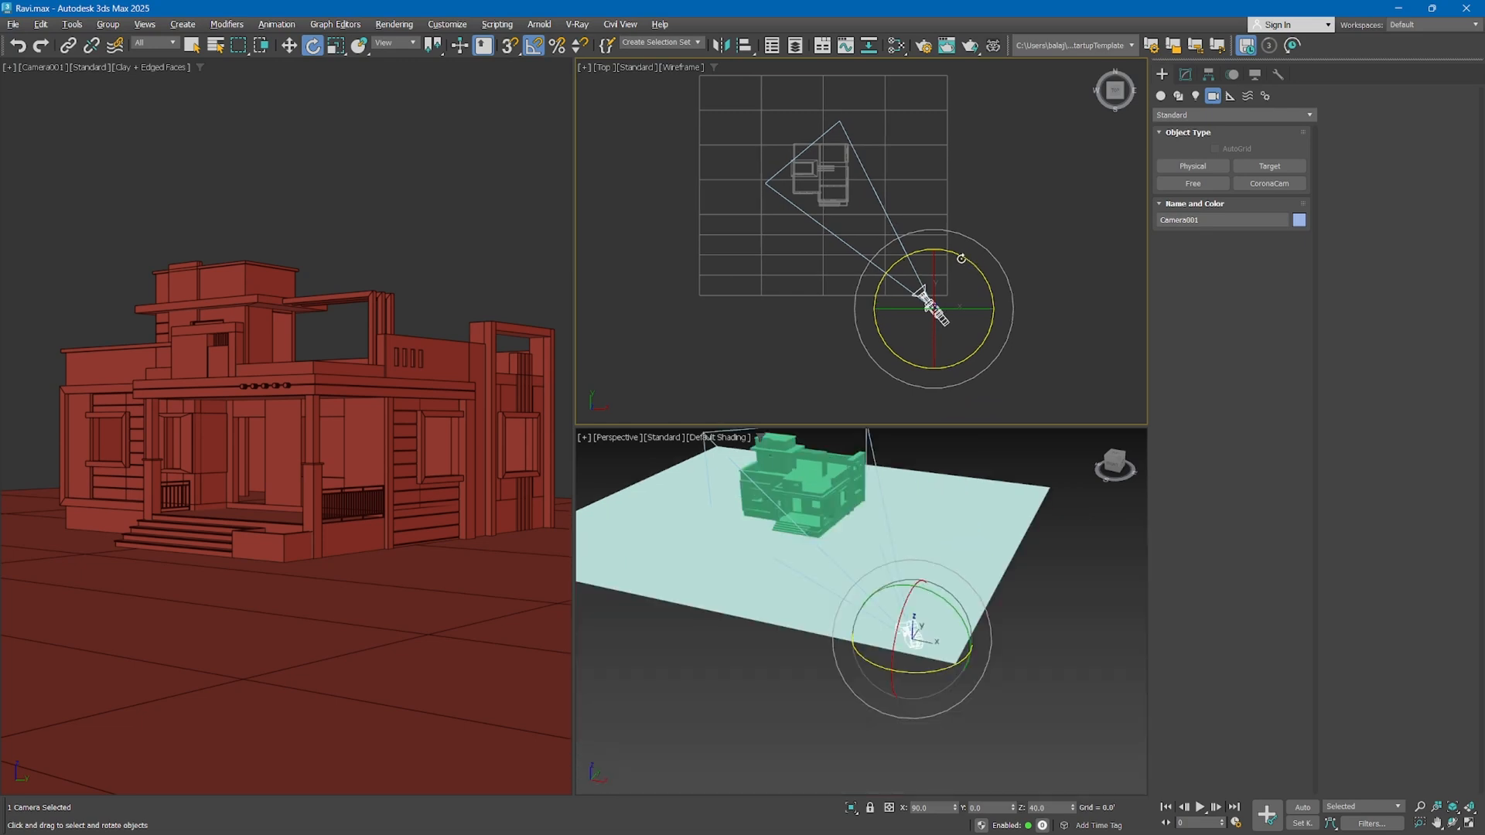
pyautogui.moveTo(962, 258); pyautogui.dragTo(956, 282)
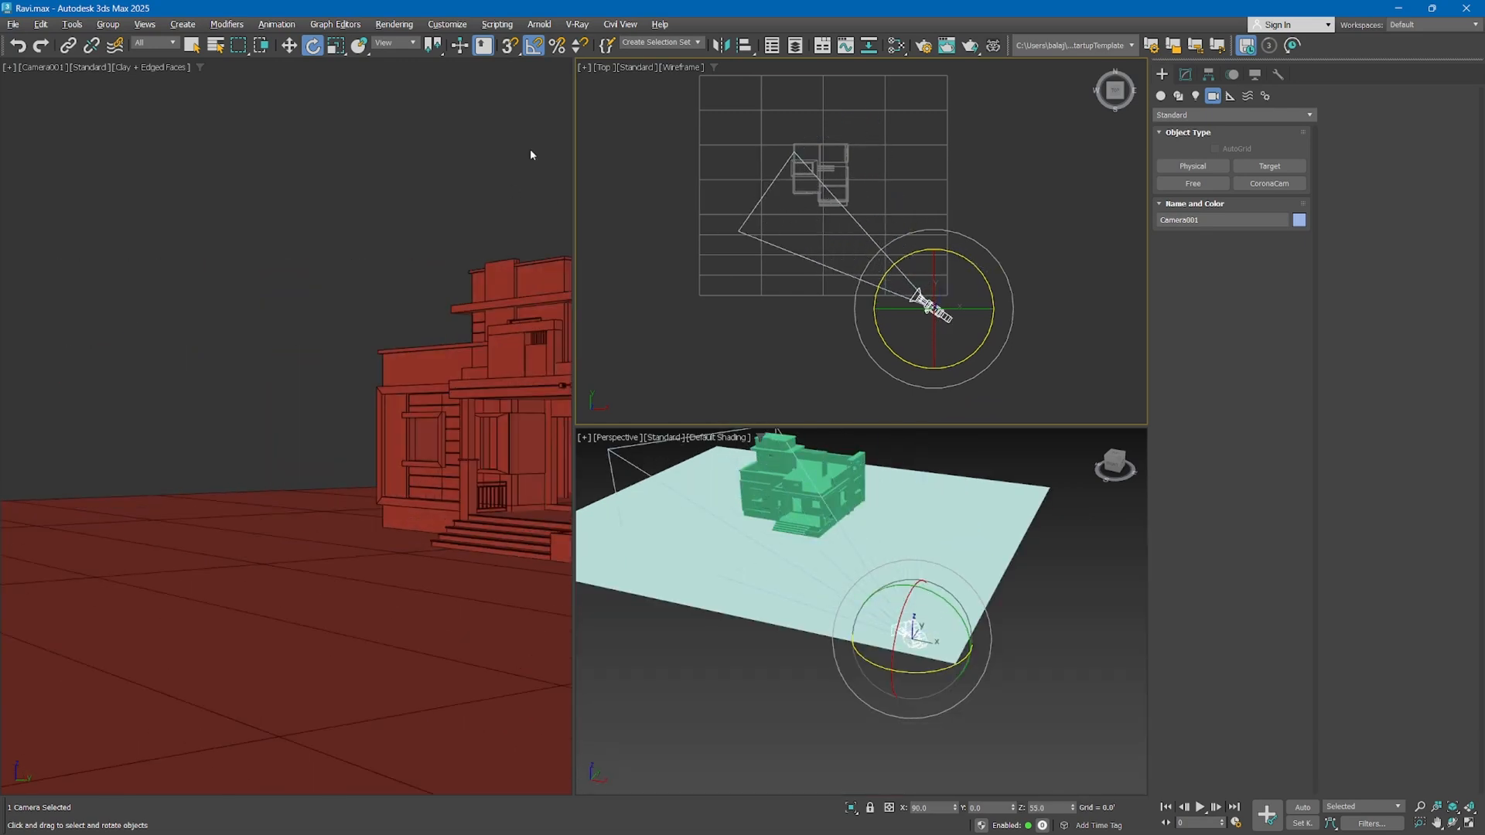
# Turn off Angle Snap and truck the free camera sideways to bring the whole house back into the frame
pyautogui.click(533, 46)
pyautogui.moveTo(522, 263); pyautogui.dragTo(214, 276, button='middle')
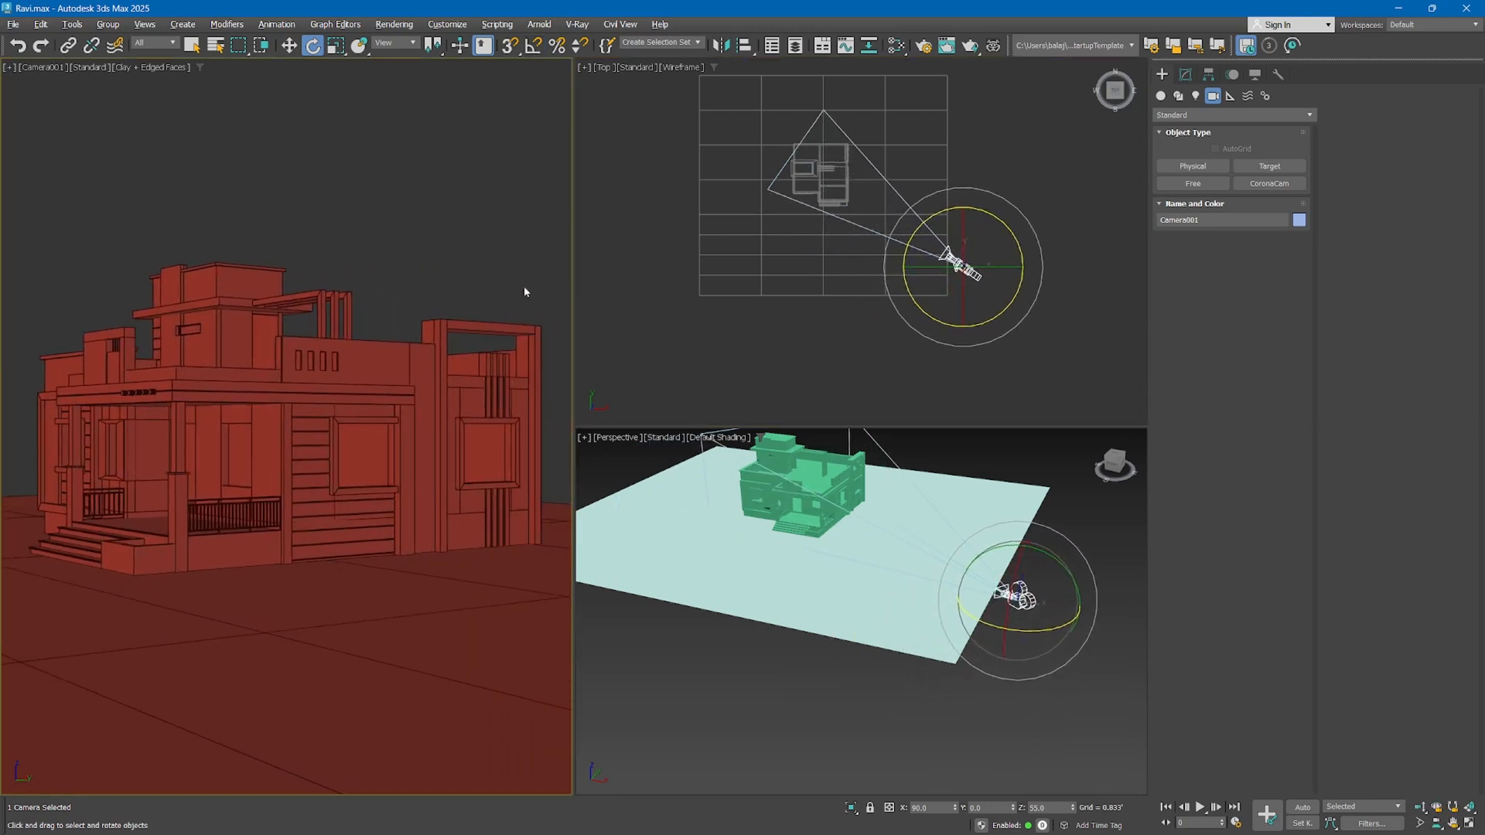
# Try rotating the free camera around different axes in the View coordinate system, and undo the last rotations
pyautogui.click(993, 218)
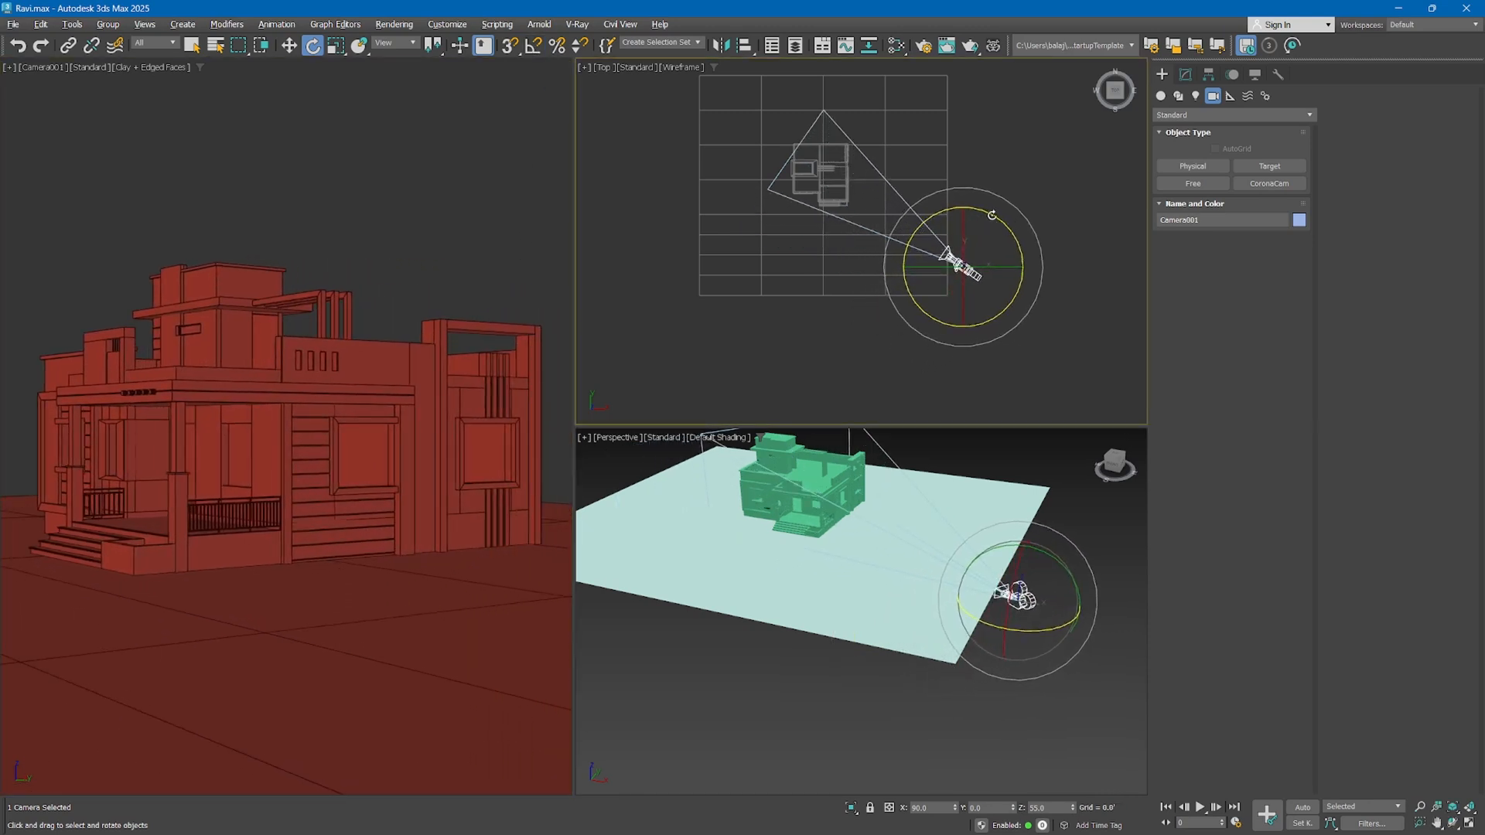
pyautogui.moveTo(991, 215); pyautogui.dragTo(948, 255)
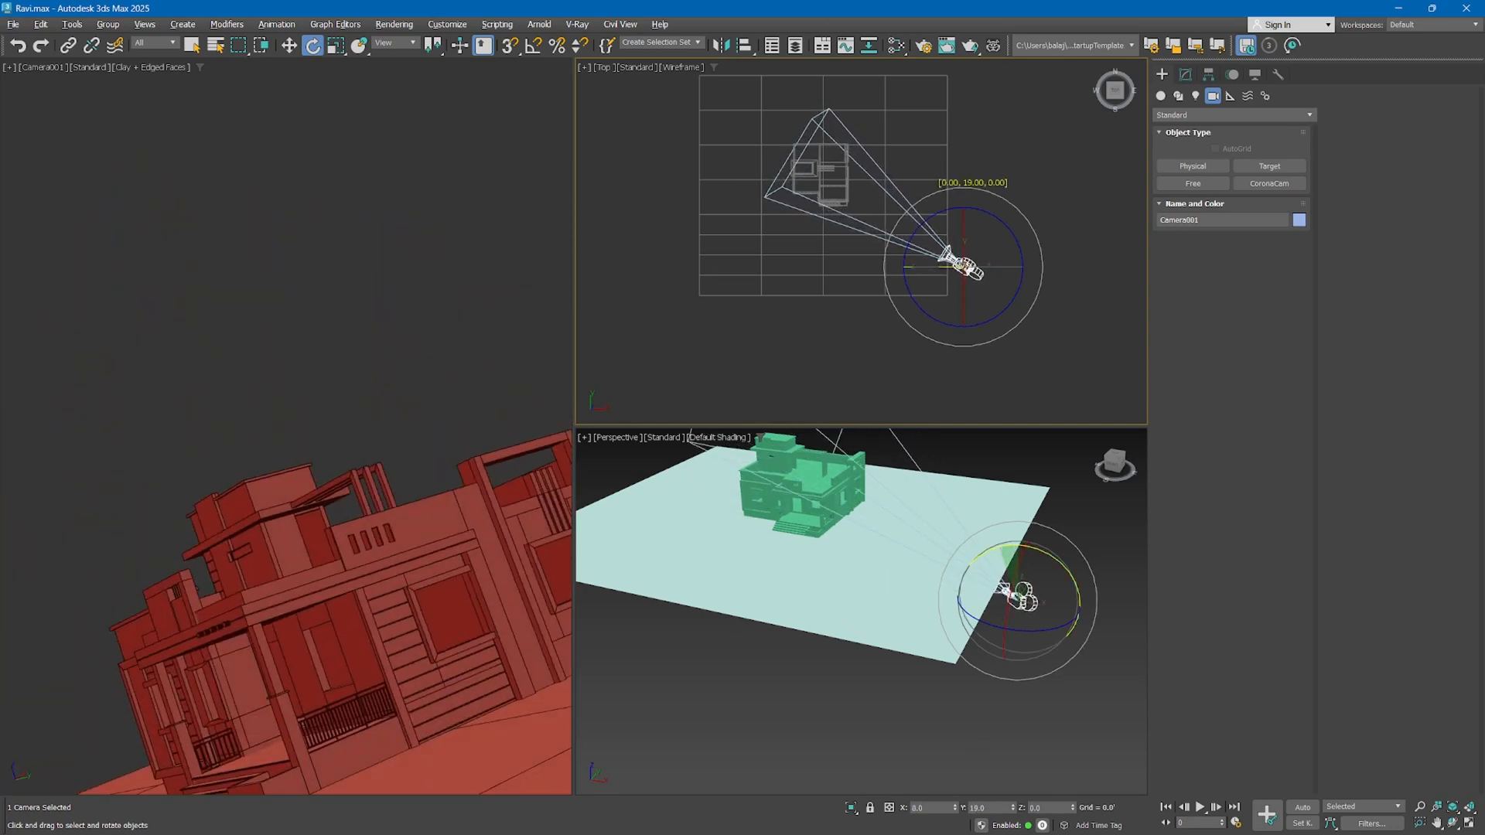
pyautogui.hotkey('ctrl', 'z')
pyautogui.hotkey('ctrl', 'z')
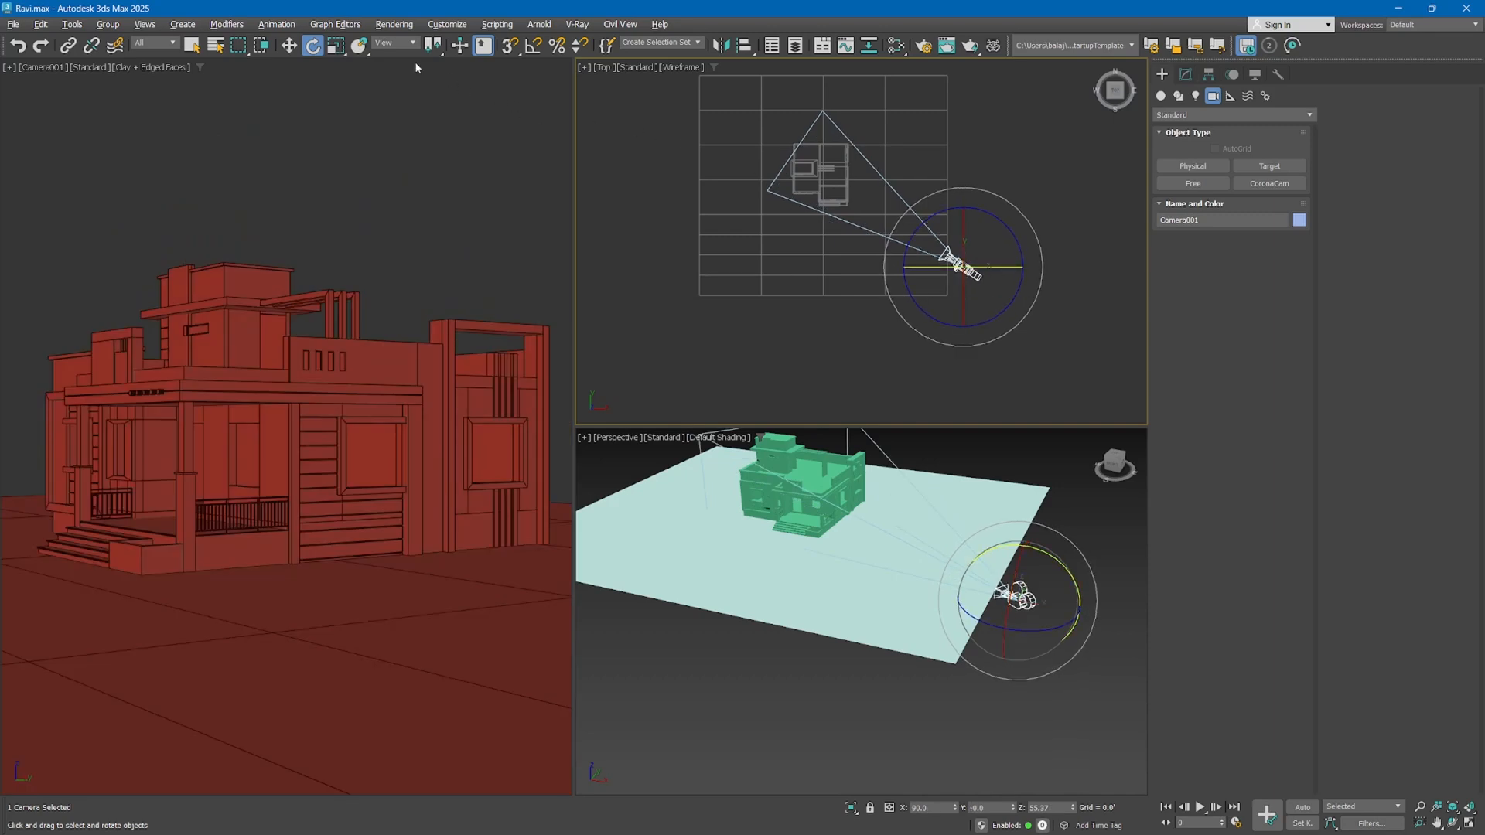
# Switch the reference coordinate system to Local, turn the free camera slightly, and tilt it down so the ground fills most of the frame
pyautogui.click(381, 45)
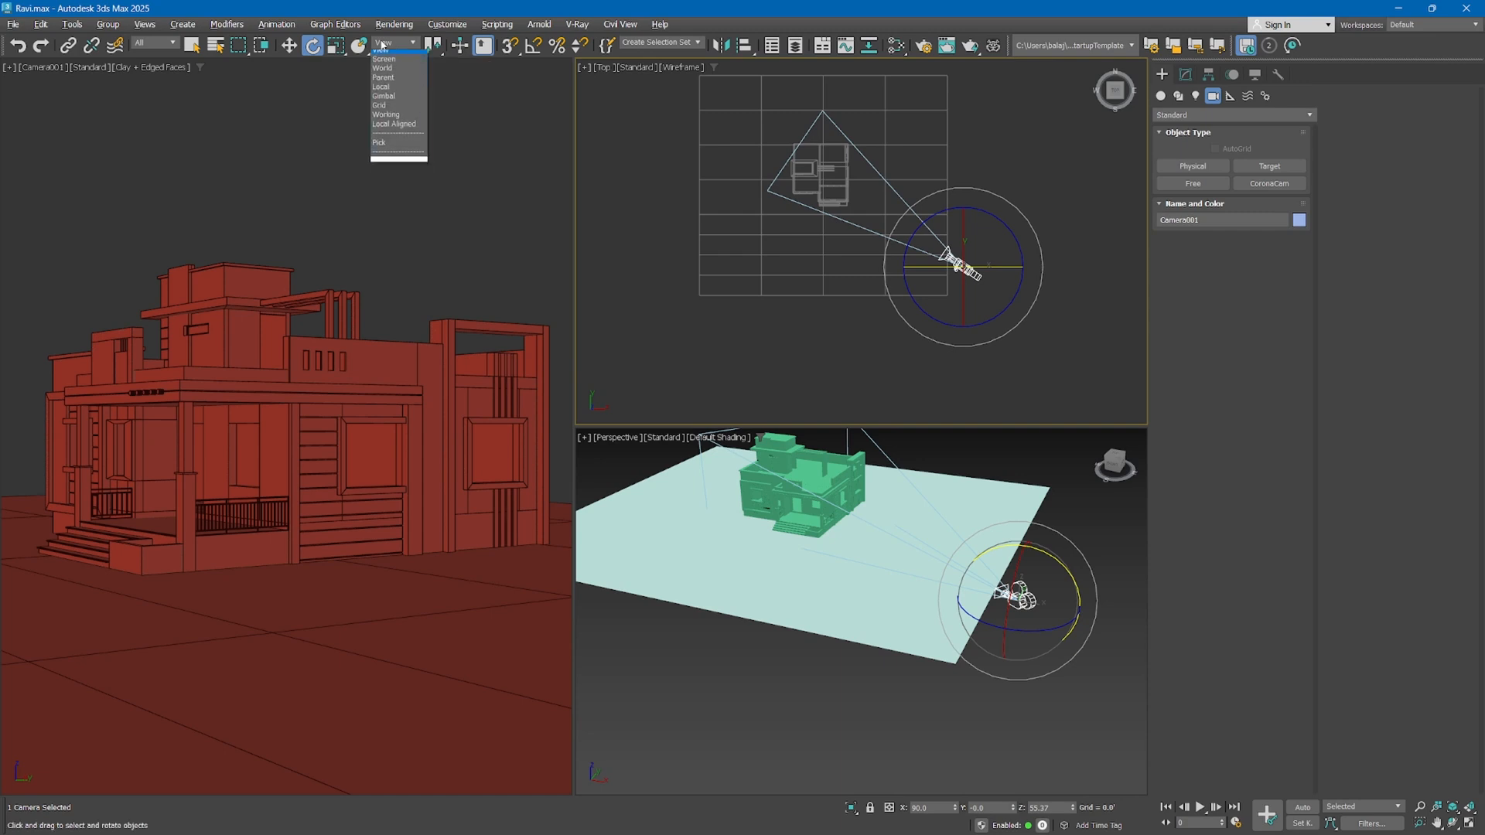
pyautogui.click(389, 92)
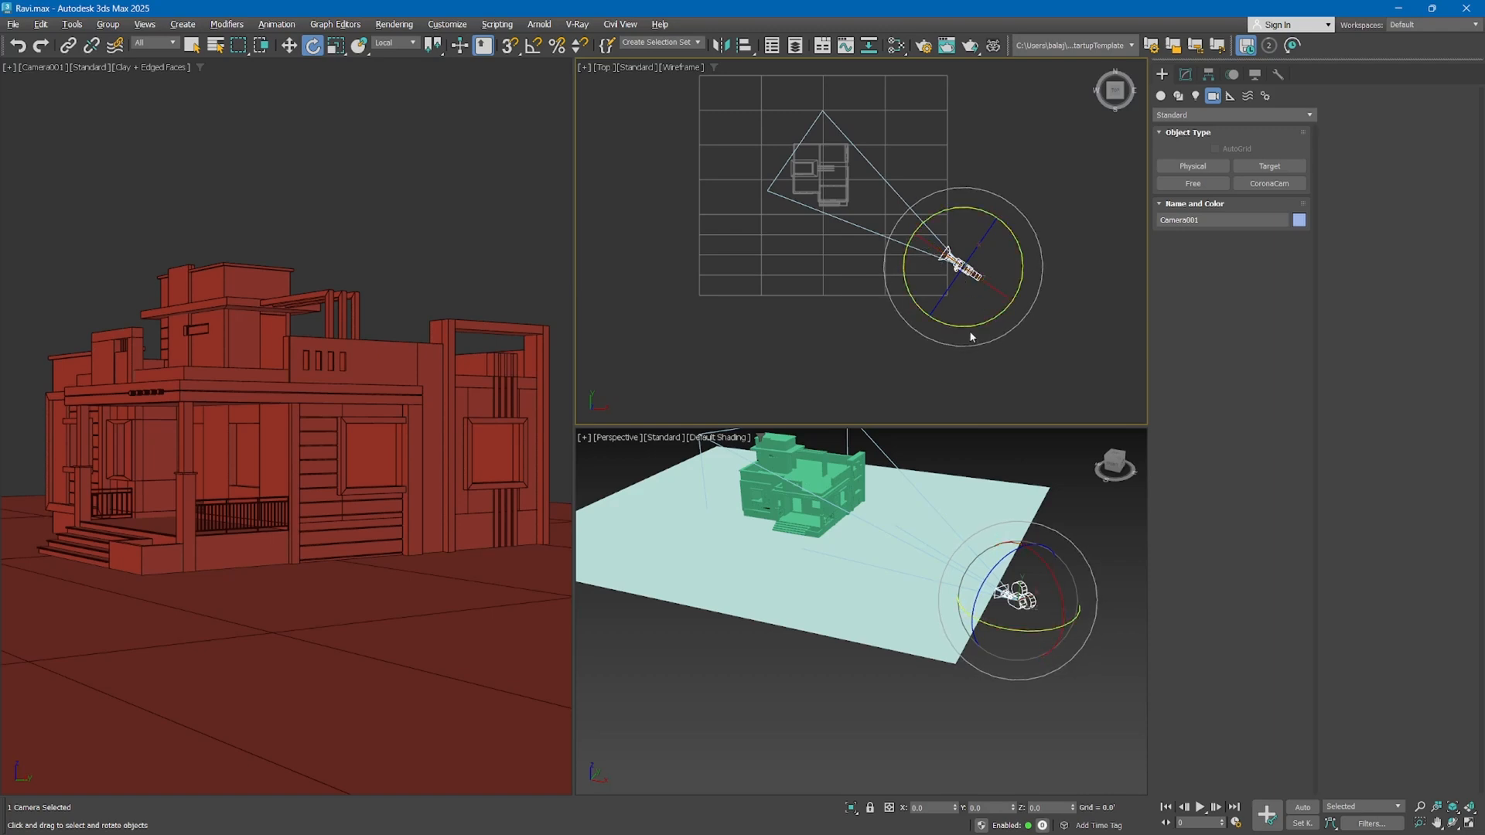
pyautogui.moveTo(964, 324); pyautogui.dragTo(1007, 363)
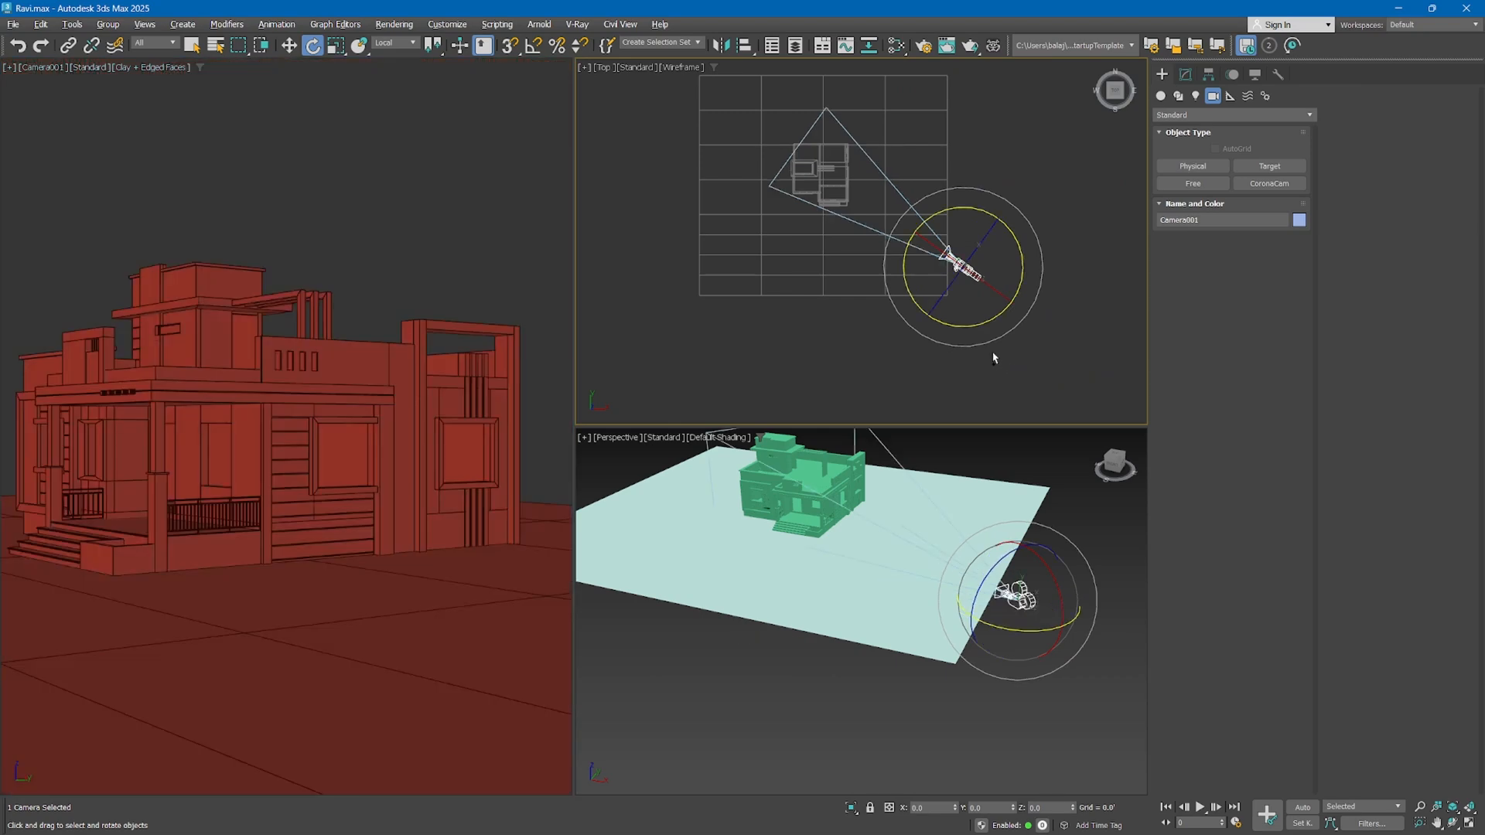
pyautogui.moveTo(961, 270)
pyautogui.mouseDown()
pyautogui.moveTo(1007, 237)
pyautogui.moveTo(998, 215)
pyautogui.moveTo(796, 328)
pyautogui.moveTo(907, 275)
pyautogui.moveTo(949, 296)
pyautogui.mouseUp()
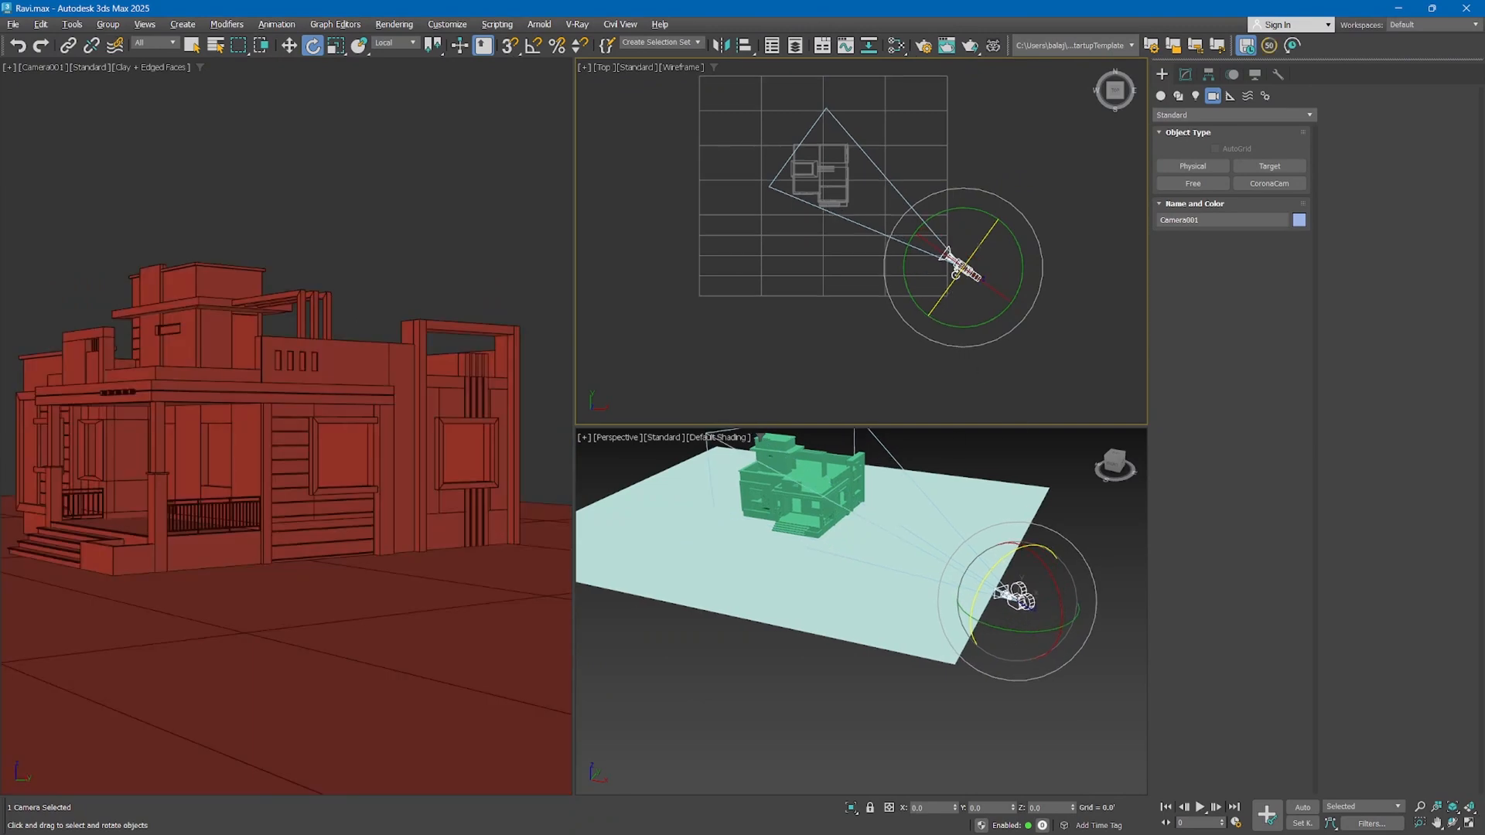
pyautogui.moveTo(977, 274); pyautogui.dragTo(961, 262)
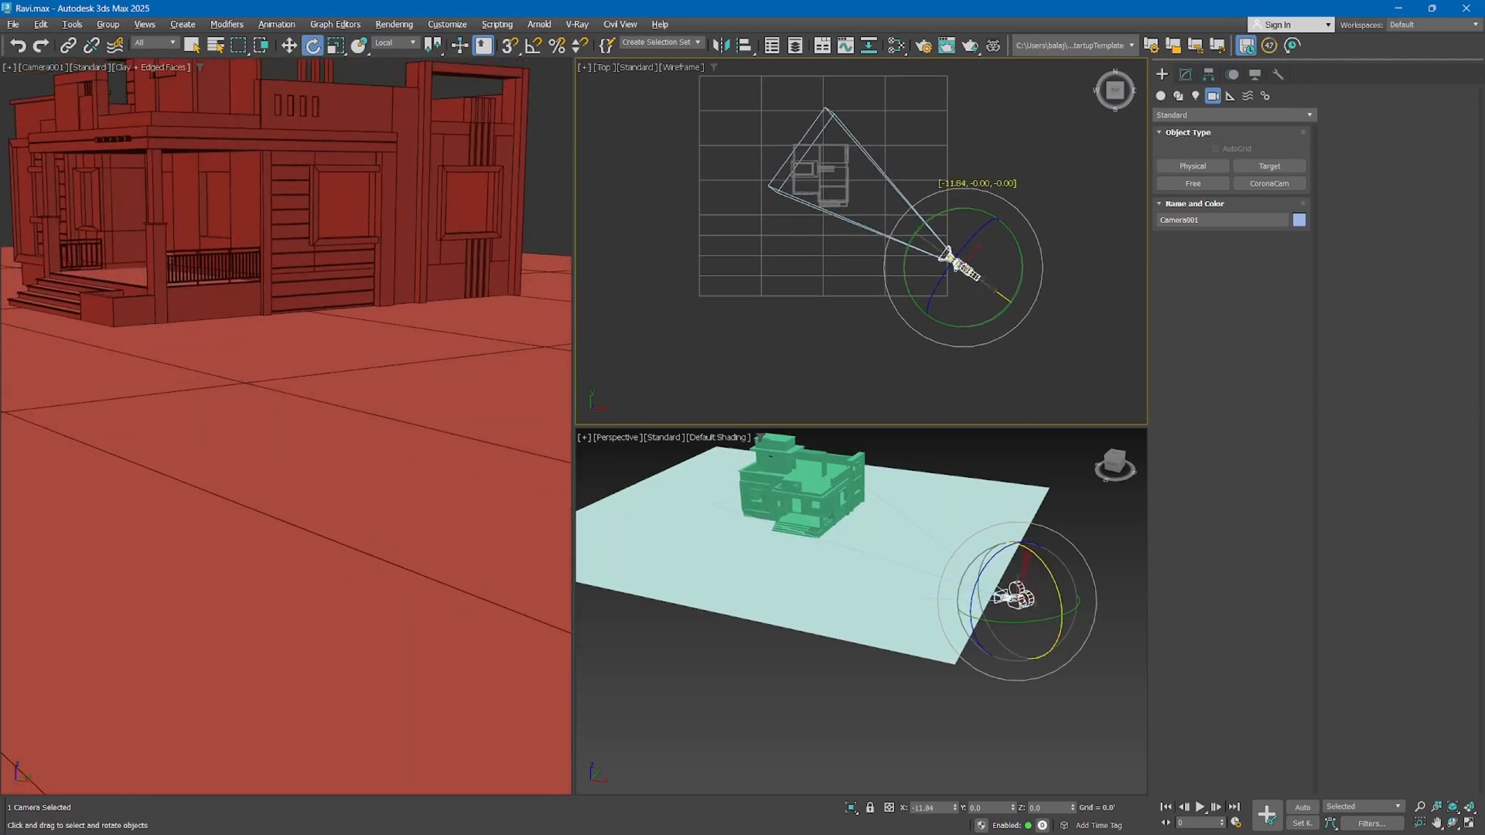
# Change the reference coordinate system to World and swing the free camera about the vertical axis until the house sits at the frame's right edge
pyautogui.click(394, 43)
pyautogui.click(384, 74)
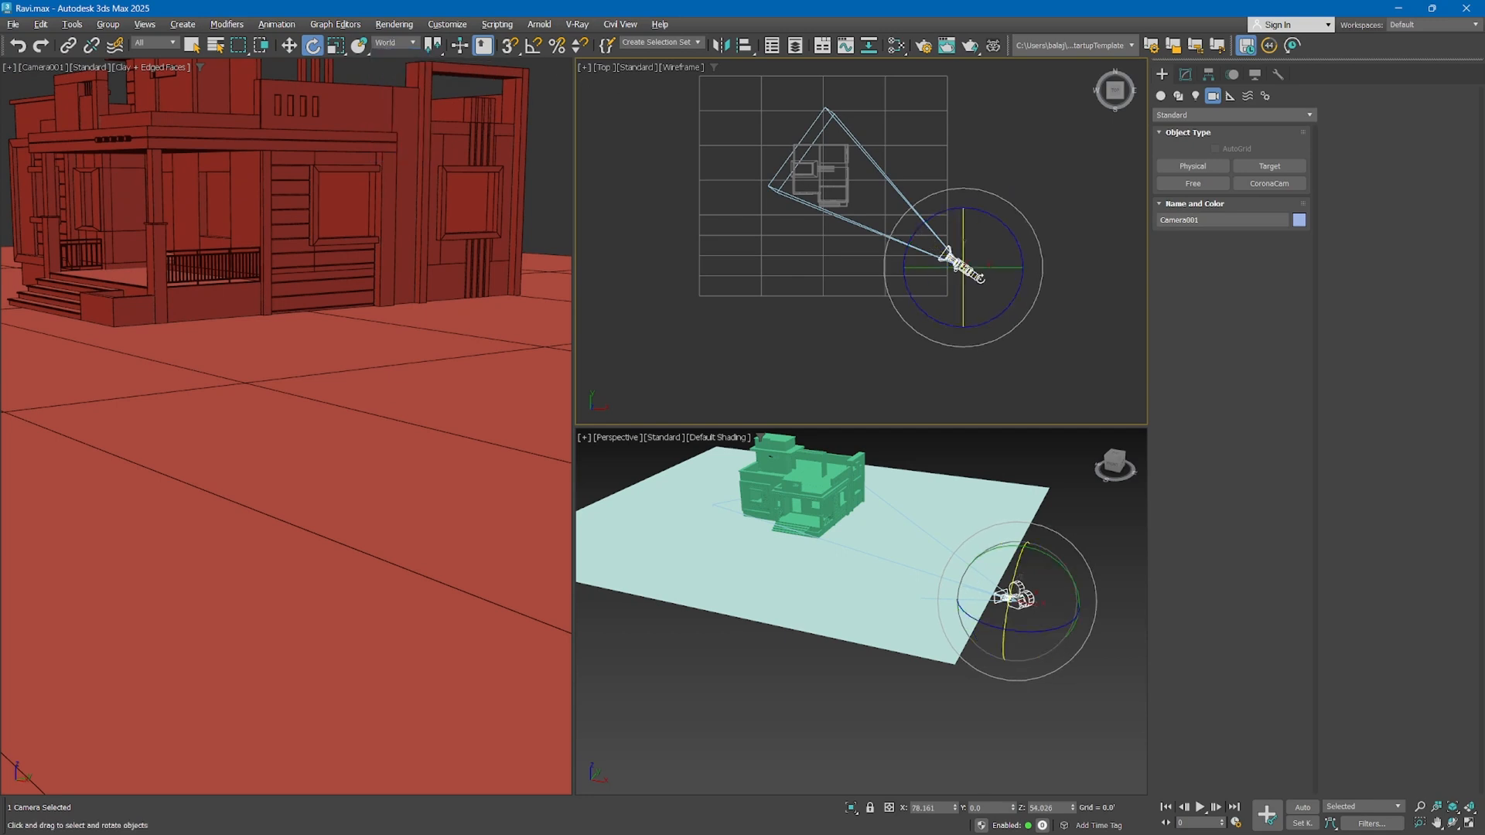
pyautogui.moveTo(989, 213); pyautogui.dragTo(967, 183)
# Return to the Local coordinate system and tilt the free camera up to bring the horizon near mid-frame
pyautogui.click(396, 44)
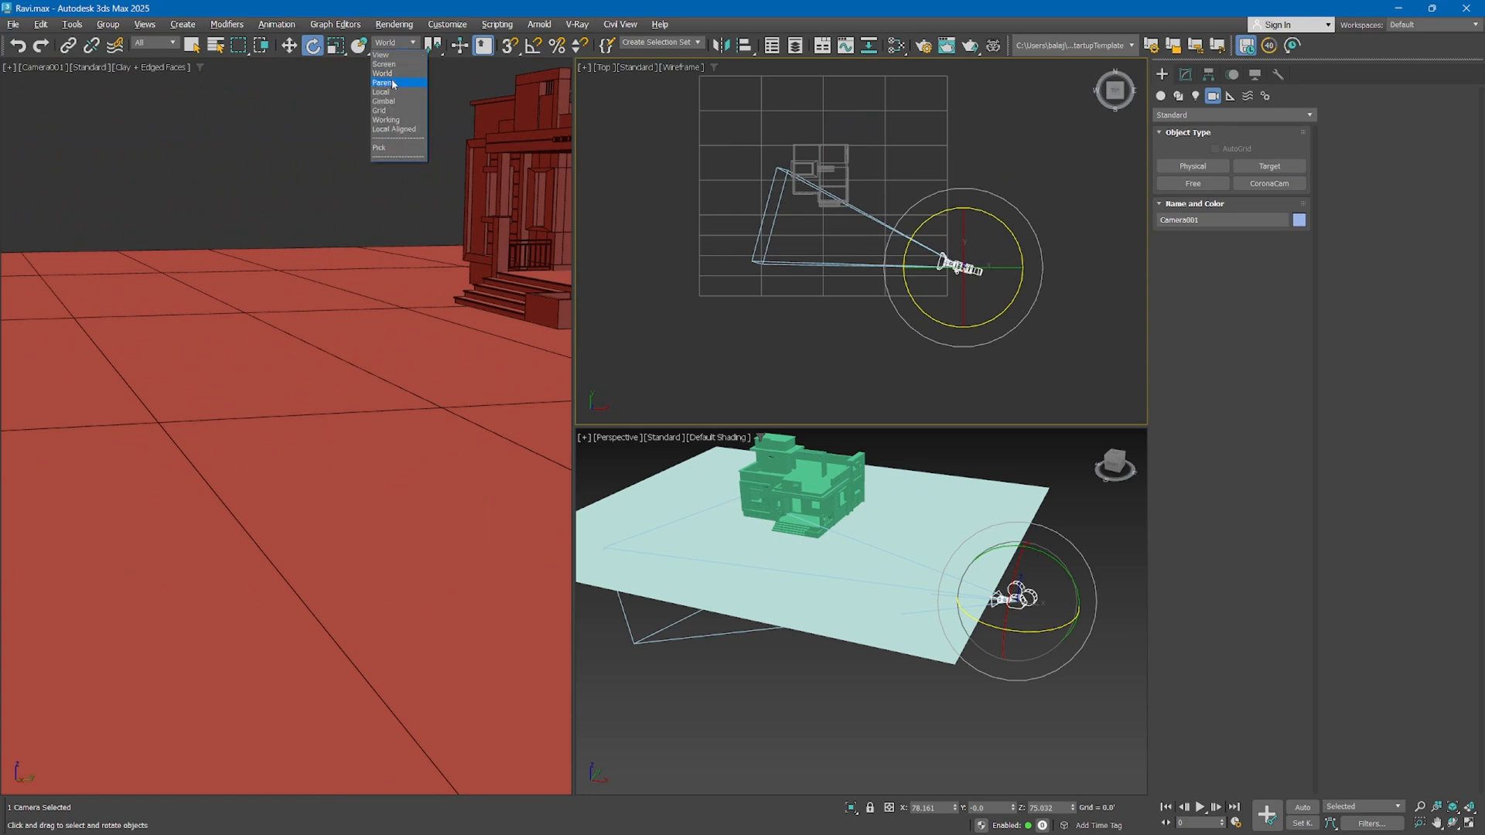
pyautogui.click(382, 92)
pyautogui.moveTo(996, 271); pyautogui.dragTo(995, 275)
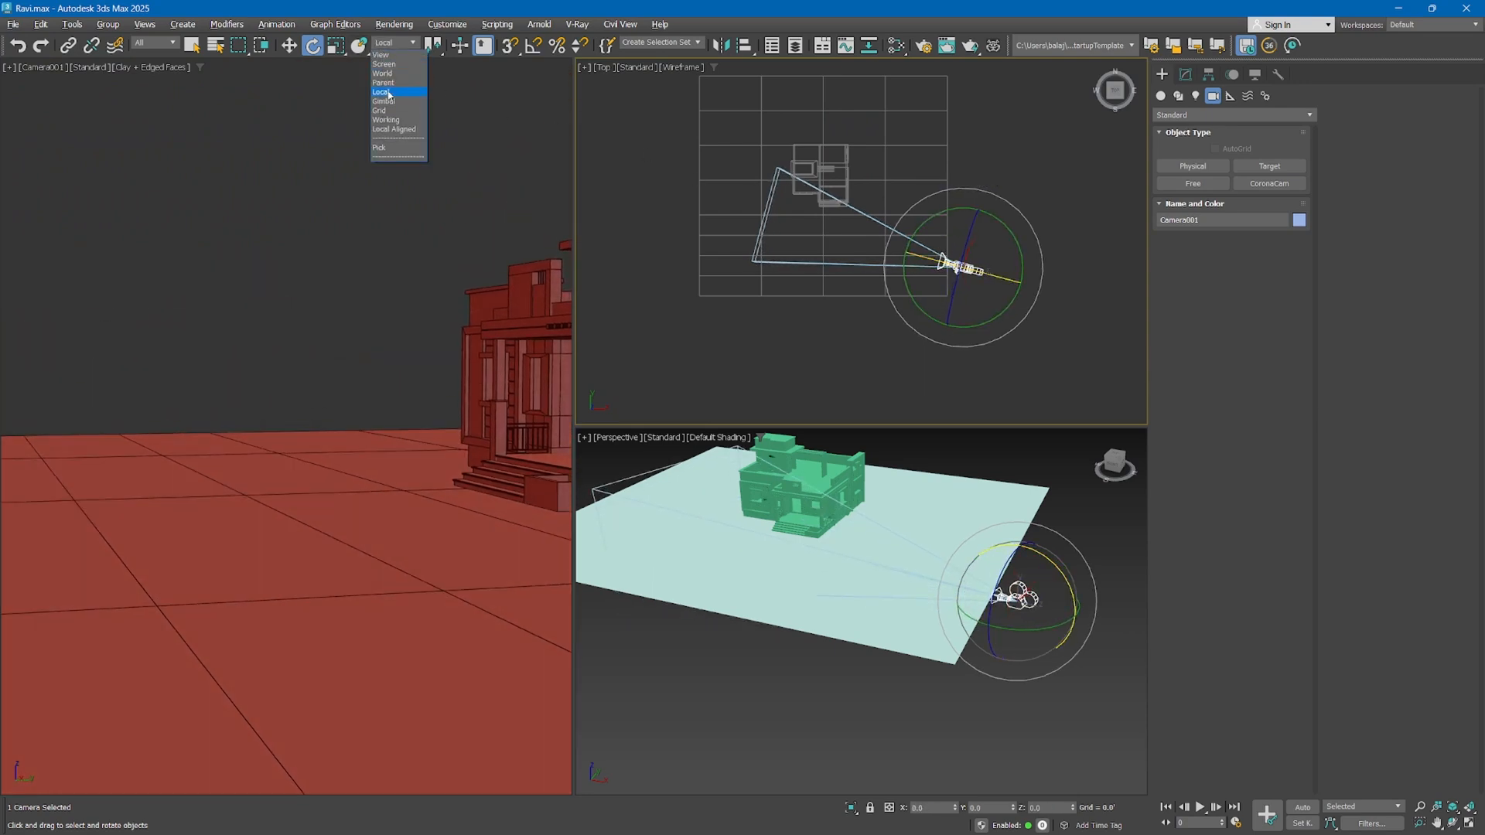
# Set the reference coordinate system to World and rotate the free camera about 18 degrees around the vertical axis back toward the house
pyautogui.click(384, 76)
pyautogui.moveTo(996, 319); pyautogui.dragTo(962, 312)
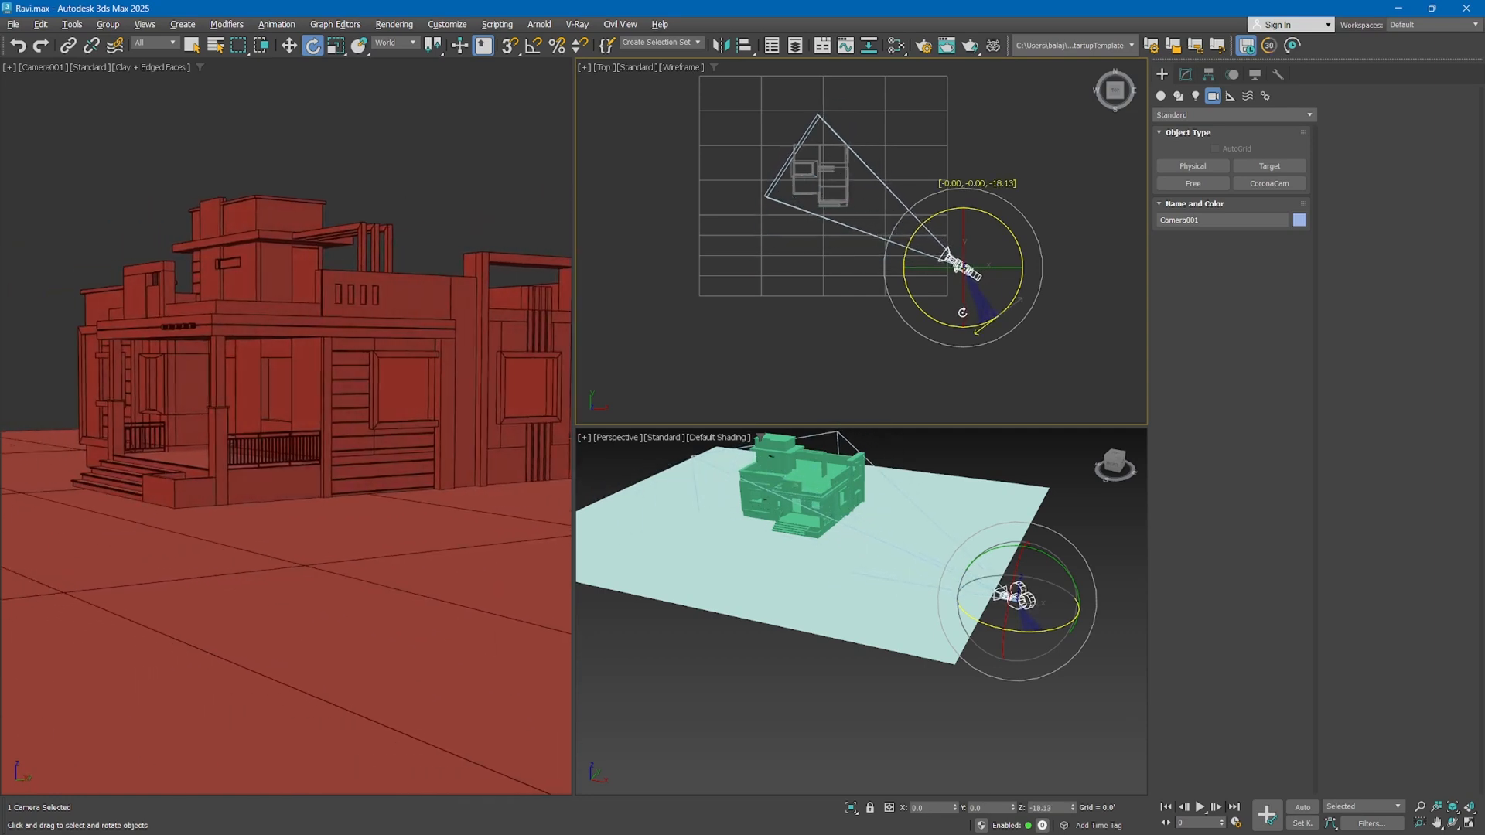
# Undo the last rotations of the free camera
pyautogui.moveTo(962, 312); pyautogui.dragTo(962, 312)
pyautogui.hotkey('ctrl', 'z')
pyautogui.hotkey('ctrl', 'z')
pyautogui.hotkey('ctrl', 'z')
pyautogui.hotkey('ctrl', 'z')
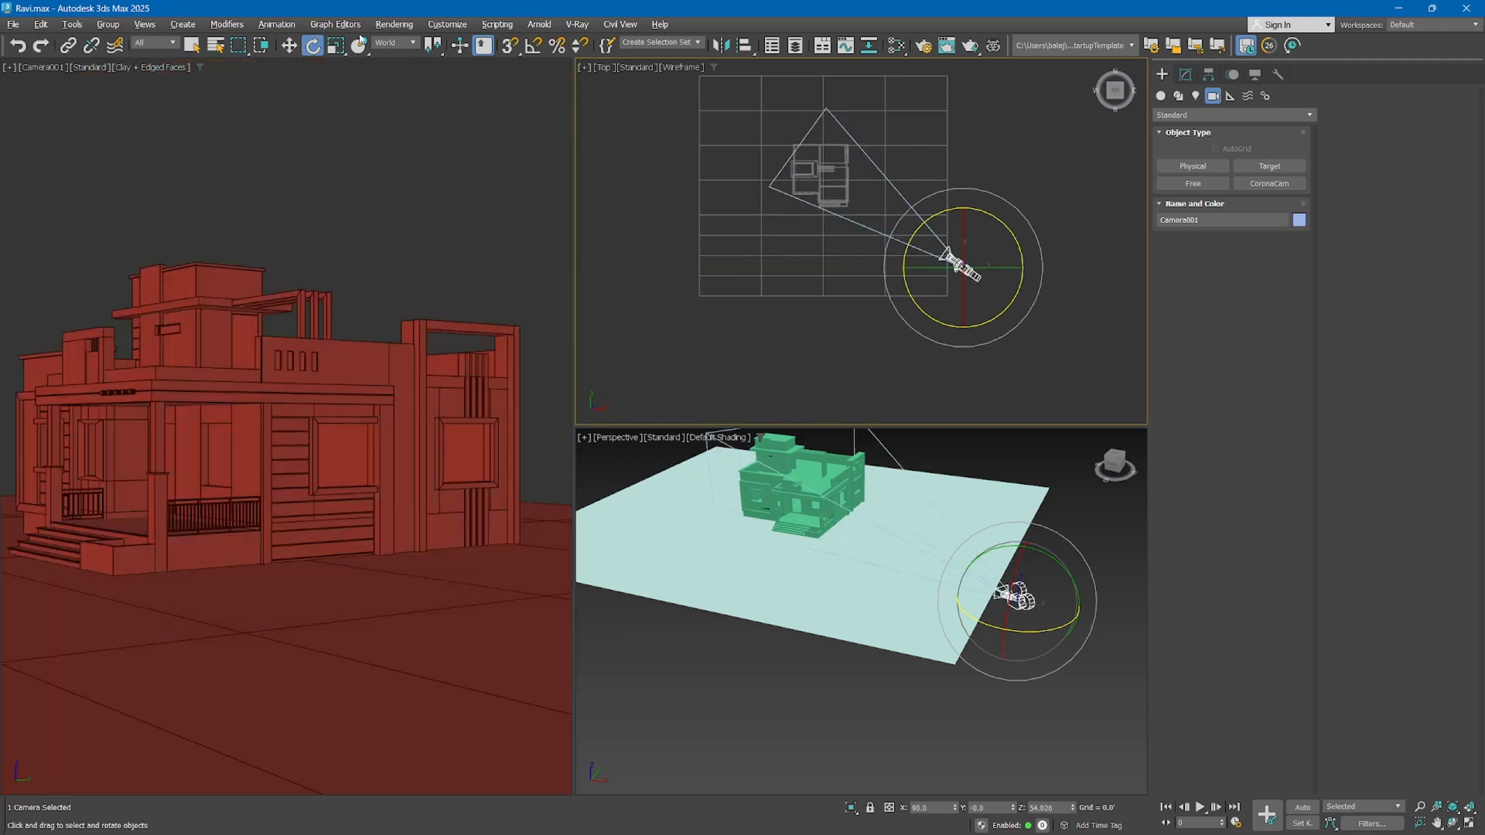
# Tilt the free camera up using the Gimbal reference coordinate system, and return the reference coordinate system to View
pyautogui.click(393, 43)
pyautogui.click(425, 116)
pyautogui.moveTo(965, 327)
pyautogui.mouseDown()
pyautogui.moveTo(953, 323)
pyautogui.moveTo(985, 335)
pyautogui.moveTo(989, 278)
pyautogui.moveTo(988, 305)
pyautogui.moveTo(926, 343)
pyautogui.moveTo(938, 300)
pyautogui.moveTo(978, 318)
pyautogui.moveTo(967, 332)
pyautogui.moveTo(1003, 338)
pyautogui.moveTo(979, 343)
pyautogui.moveTo(965, 310)
pyautogui.mouseUp()
pyautogui.moveTo(983, 284)
pyautogui.mouseDown()
pyautogui.moveTo(982, 267)
pyautogui.moveTo(983, 283)
pyautogui.mouseUp()
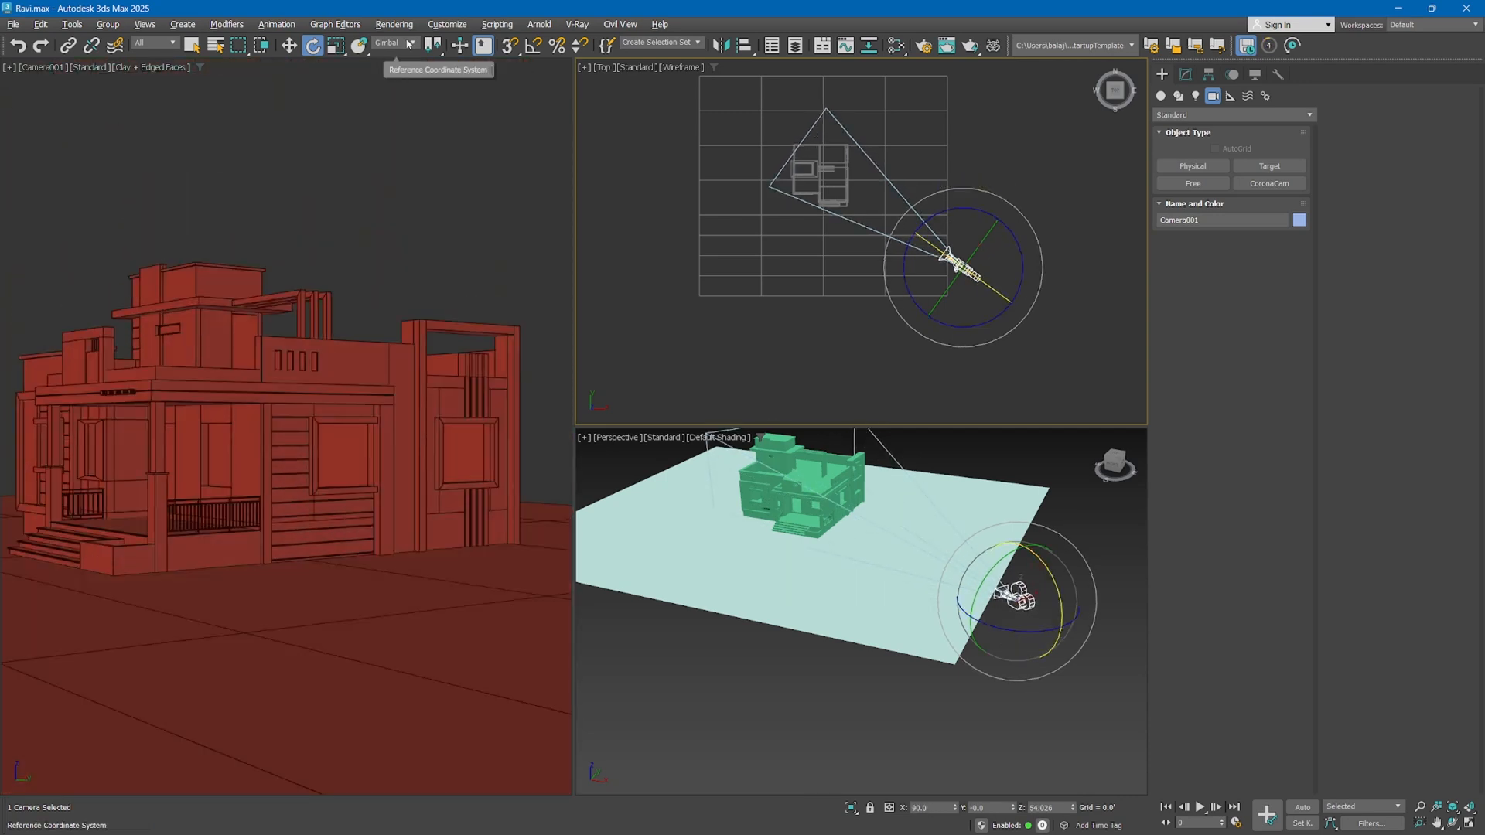
pyautogui.click(409, 44)
pyautogui.click(391, 55)
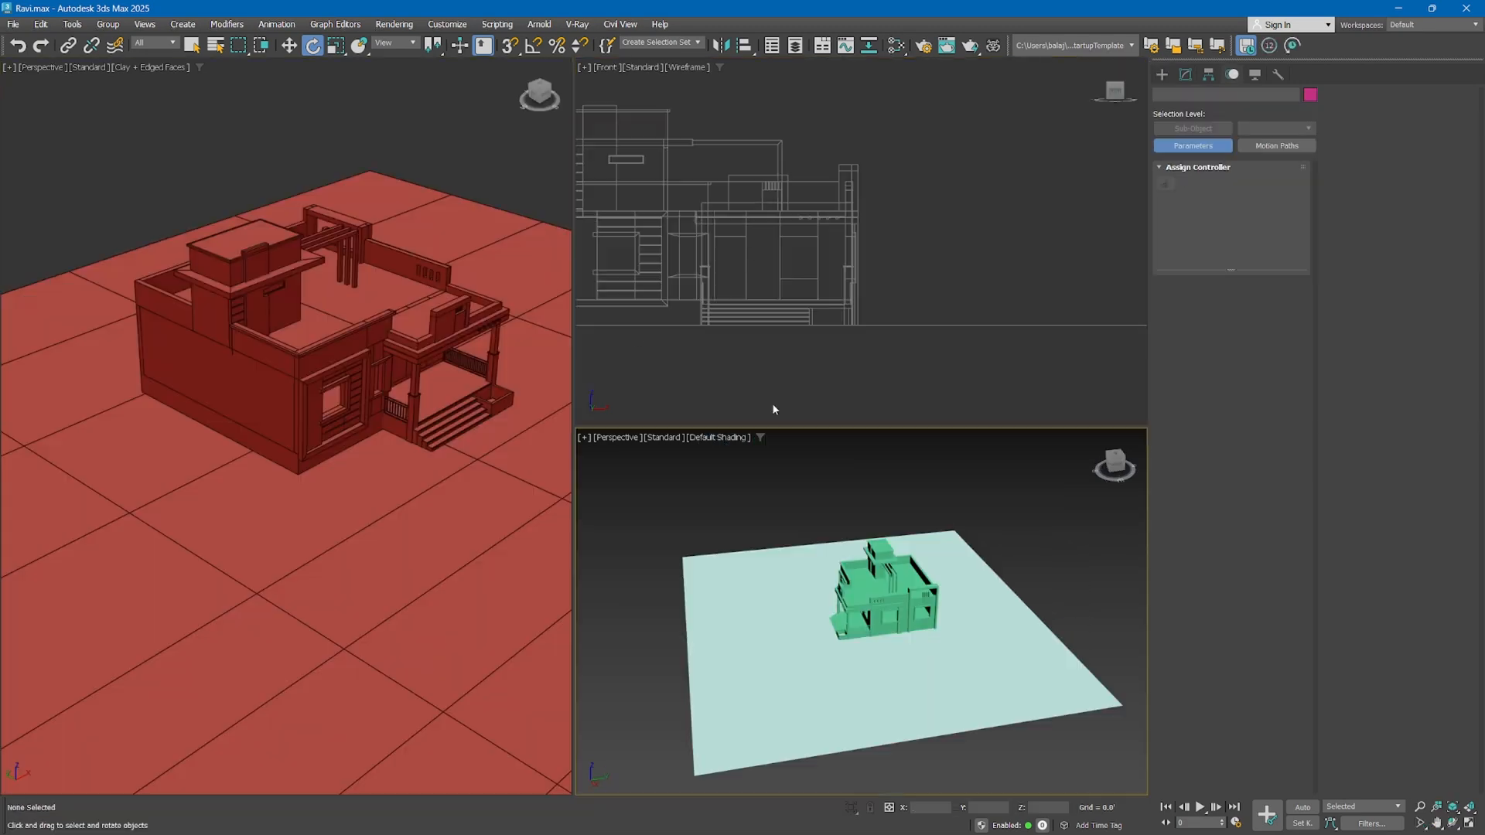
# Create a standard free camera beside the ground plane in the Perspective view
pyautogui.scroll(2, 771, 403)
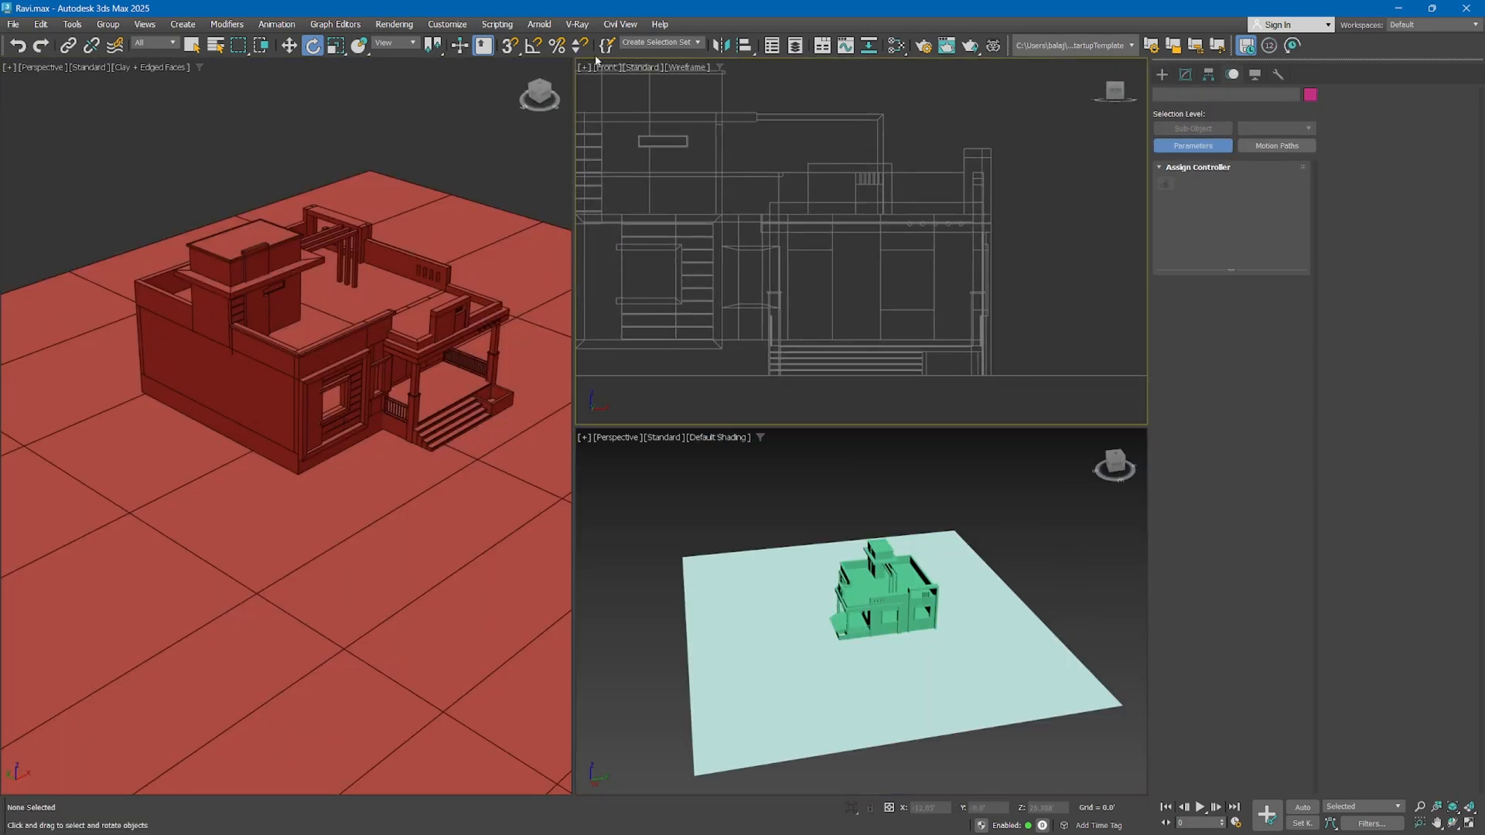
pyautogui.click(1162, 74)
pyautogui.click(1269, 167)
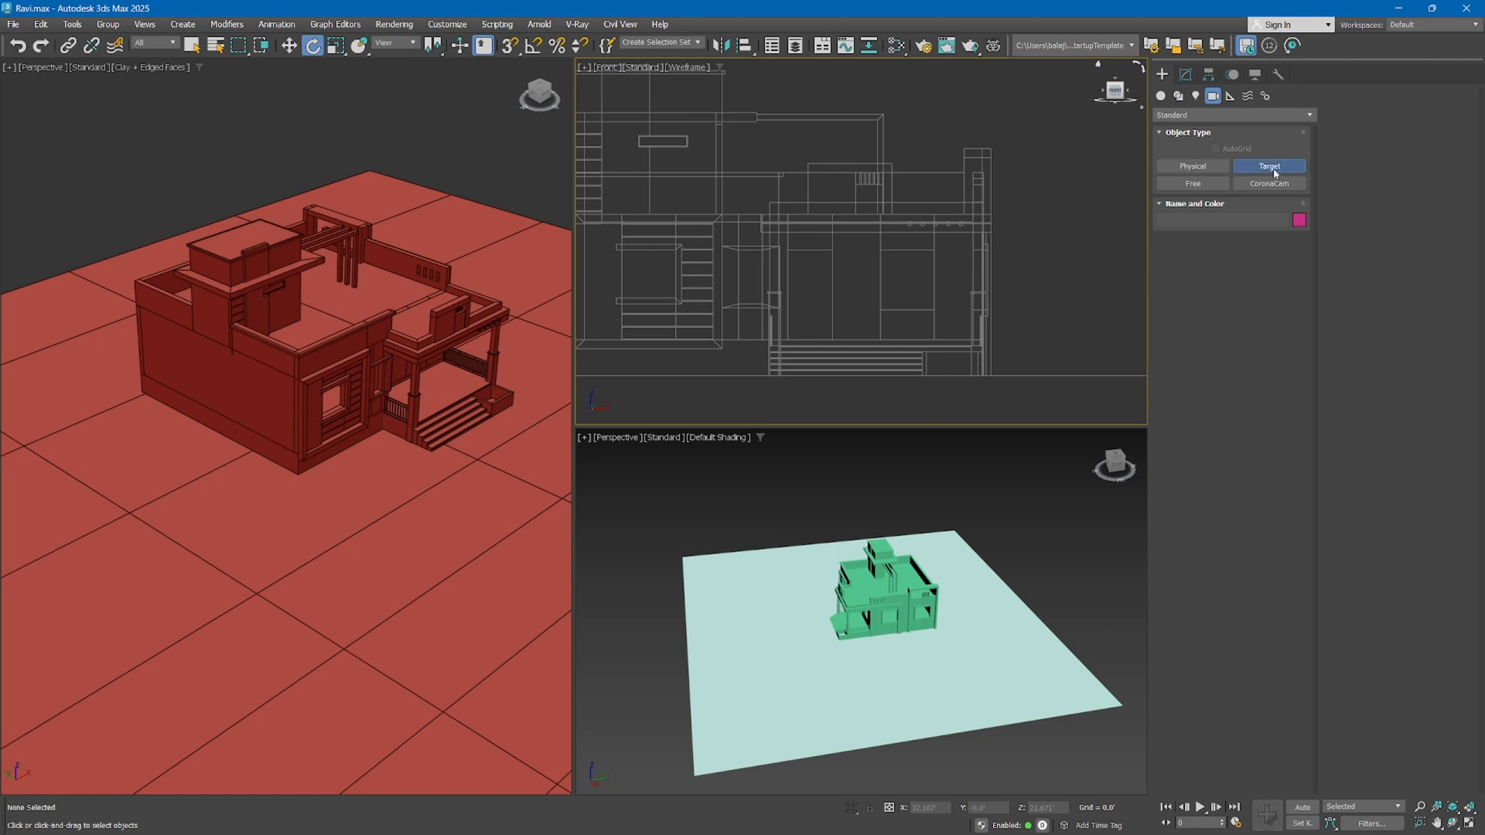
pyautogui.click(1192, 183)
pyautogui.scroll(-3, 896, 313)
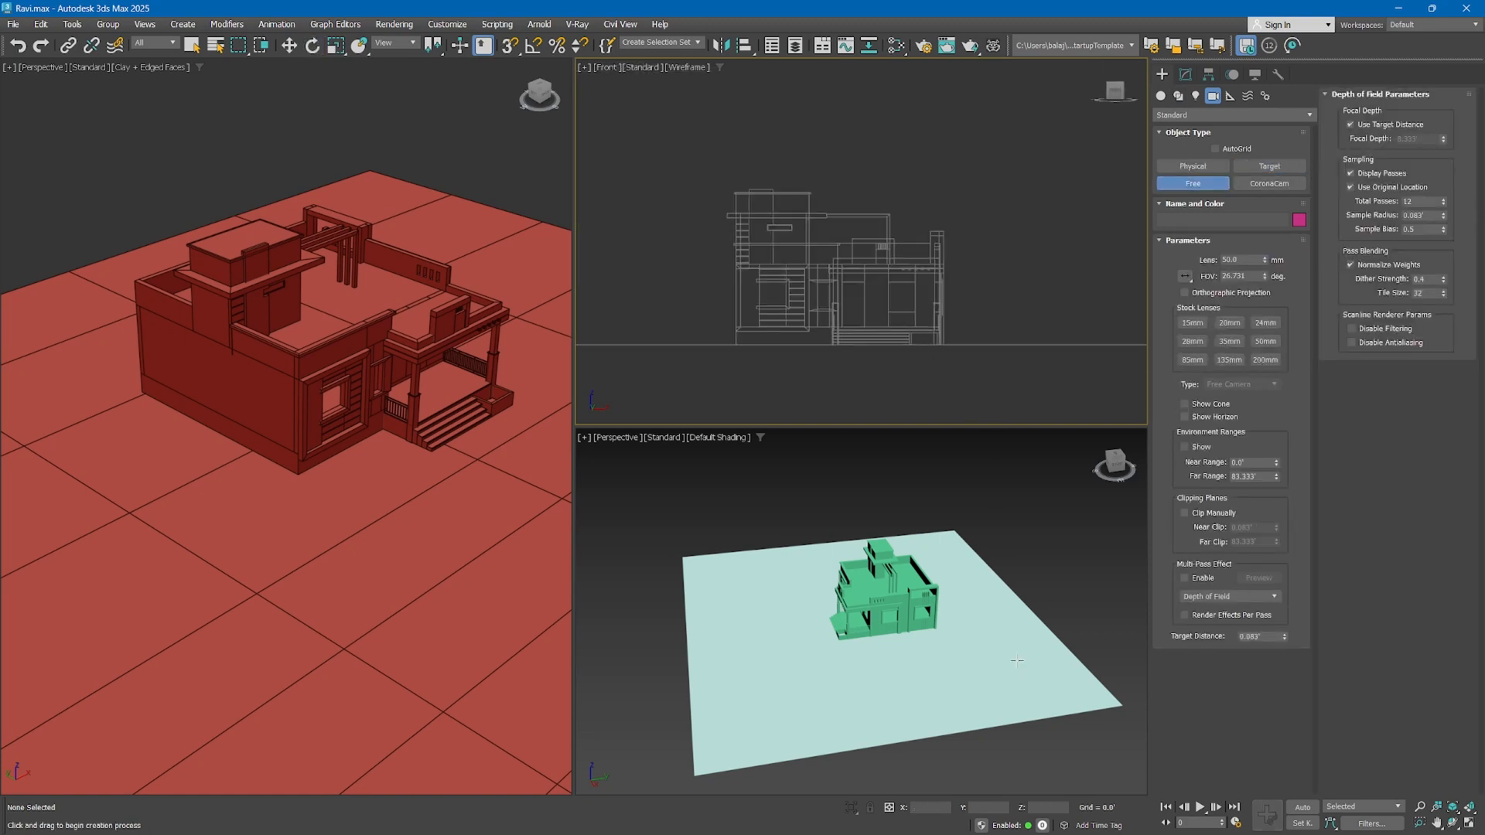
pyautogui.moveTo(1017, 660); pyautogui.dragTo(959, 613, button='middle')
pyautogui.click(959, 611)
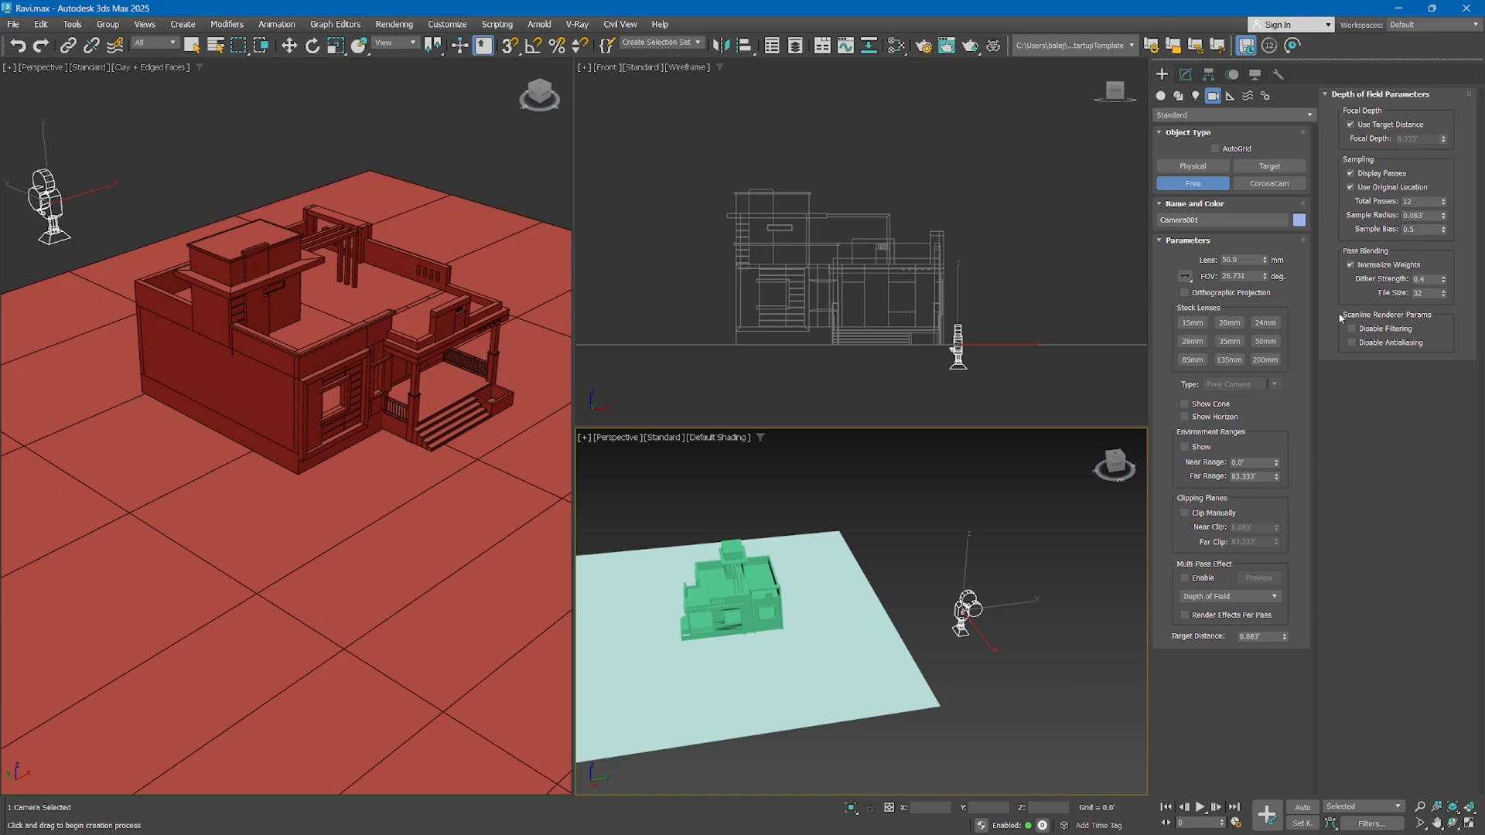
# Prepare the free camera for rotation and set its Euler rotation axis order to ZXZ
pyautogui.press('e')
pyautogui.click(1233, 75)
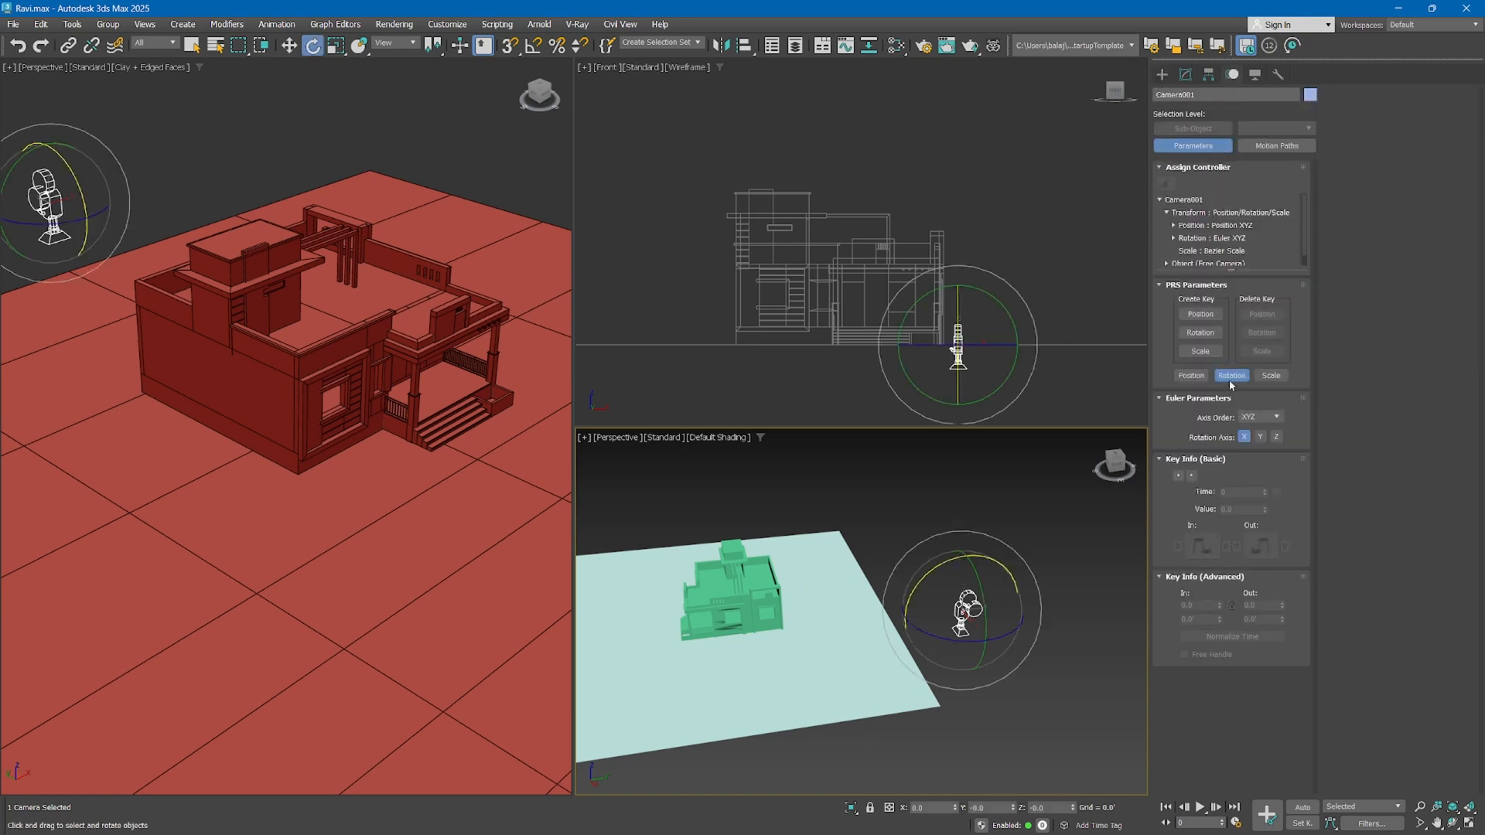
pyautogui.click(1263, 418)
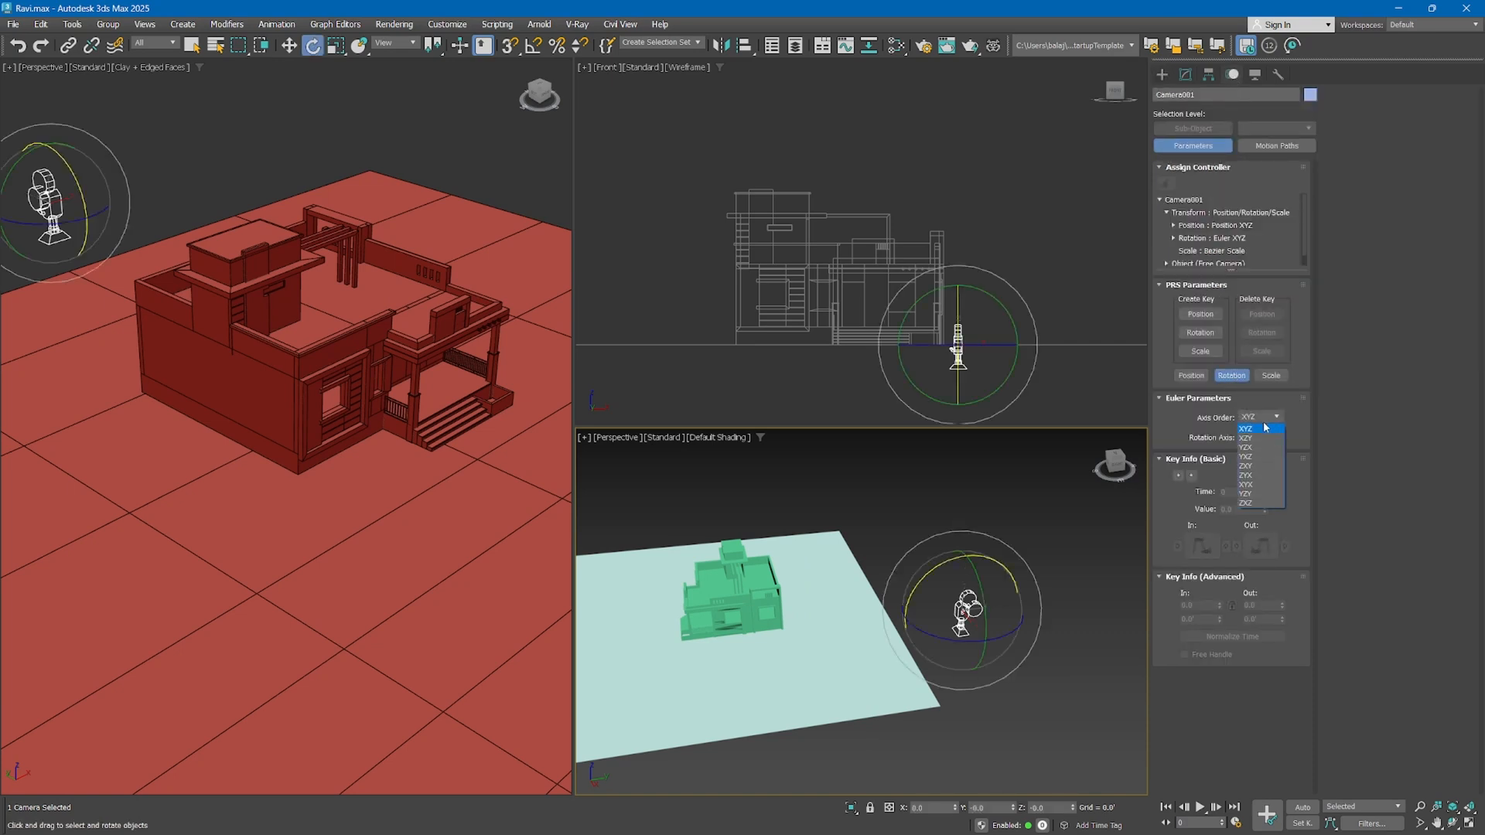
pyautogui.click(1262, 503)
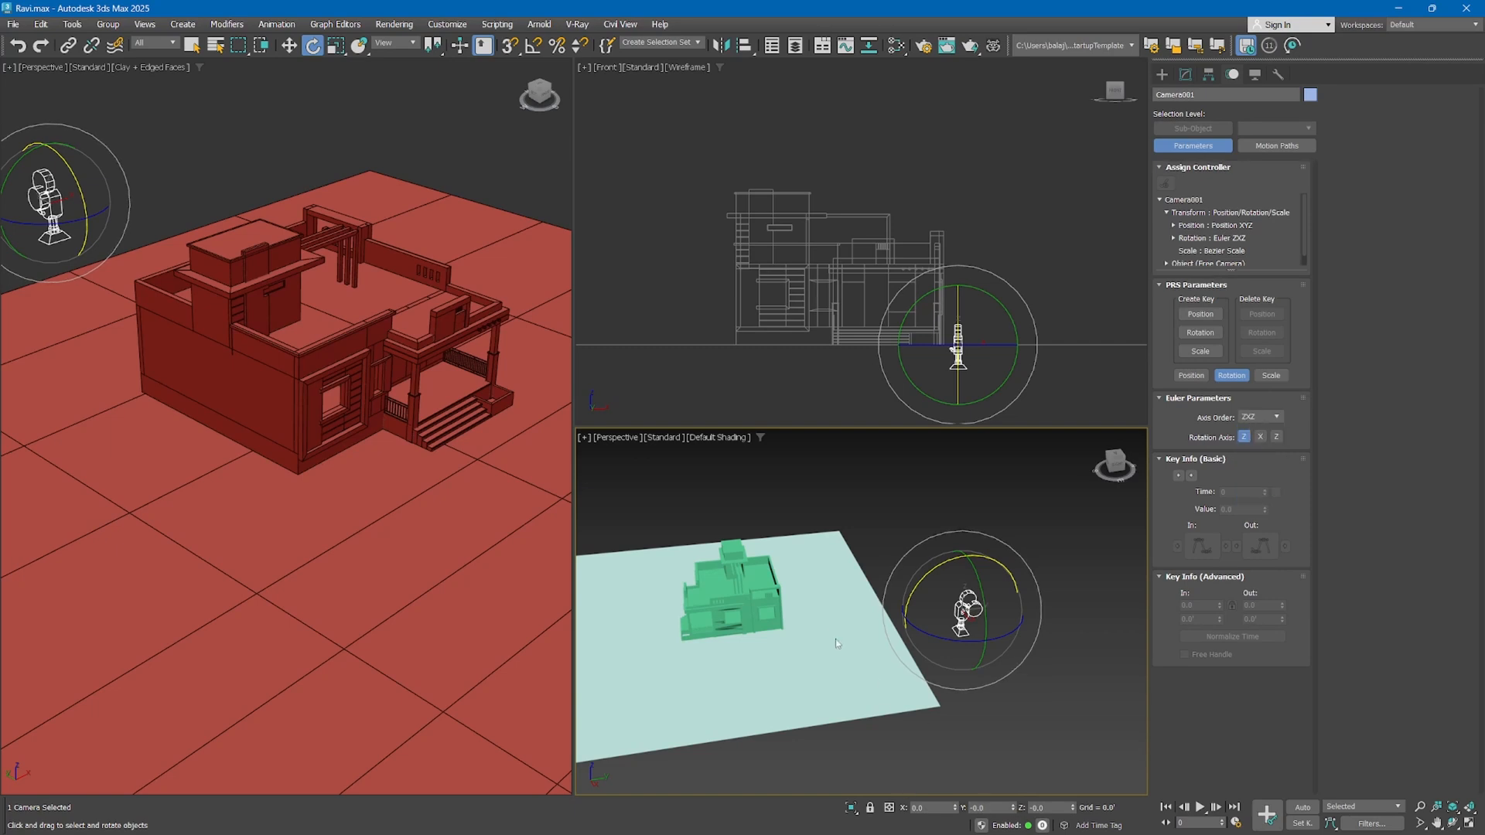
# Rotate the free camera about its X axis to a horizontal aim, setting the X rotation to exactly 90 degrees
pyautogui.moveTo(836, 643); pyautogui.dragTo(866, 624, button='middle')
pyautogui.moveTo(979, 568); pyautogui.dragTo(912, 654)
pyautogui.doubleClick(935, 809)
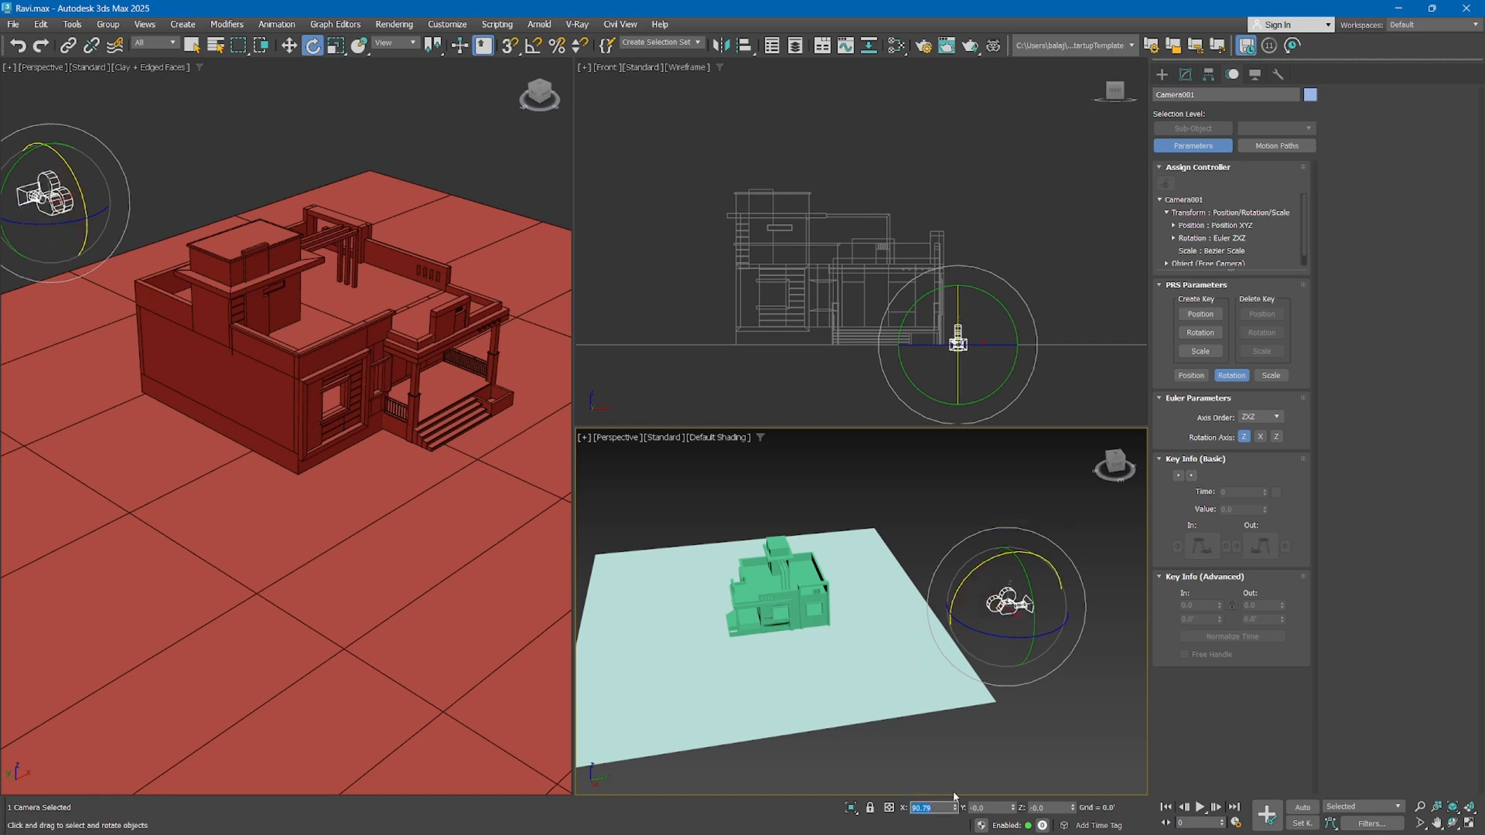
pyautogui.write('90')
pyautogui.press('Return')
# Rotate the free camera to about 116 degrees on Z and show its view in the large shaded viewport
pyautogui.moveTo(982, 636); pyautogui.dragTo(1124, 624)
pyautogui.rightClick(465, 466)
pyautogui.press('c')
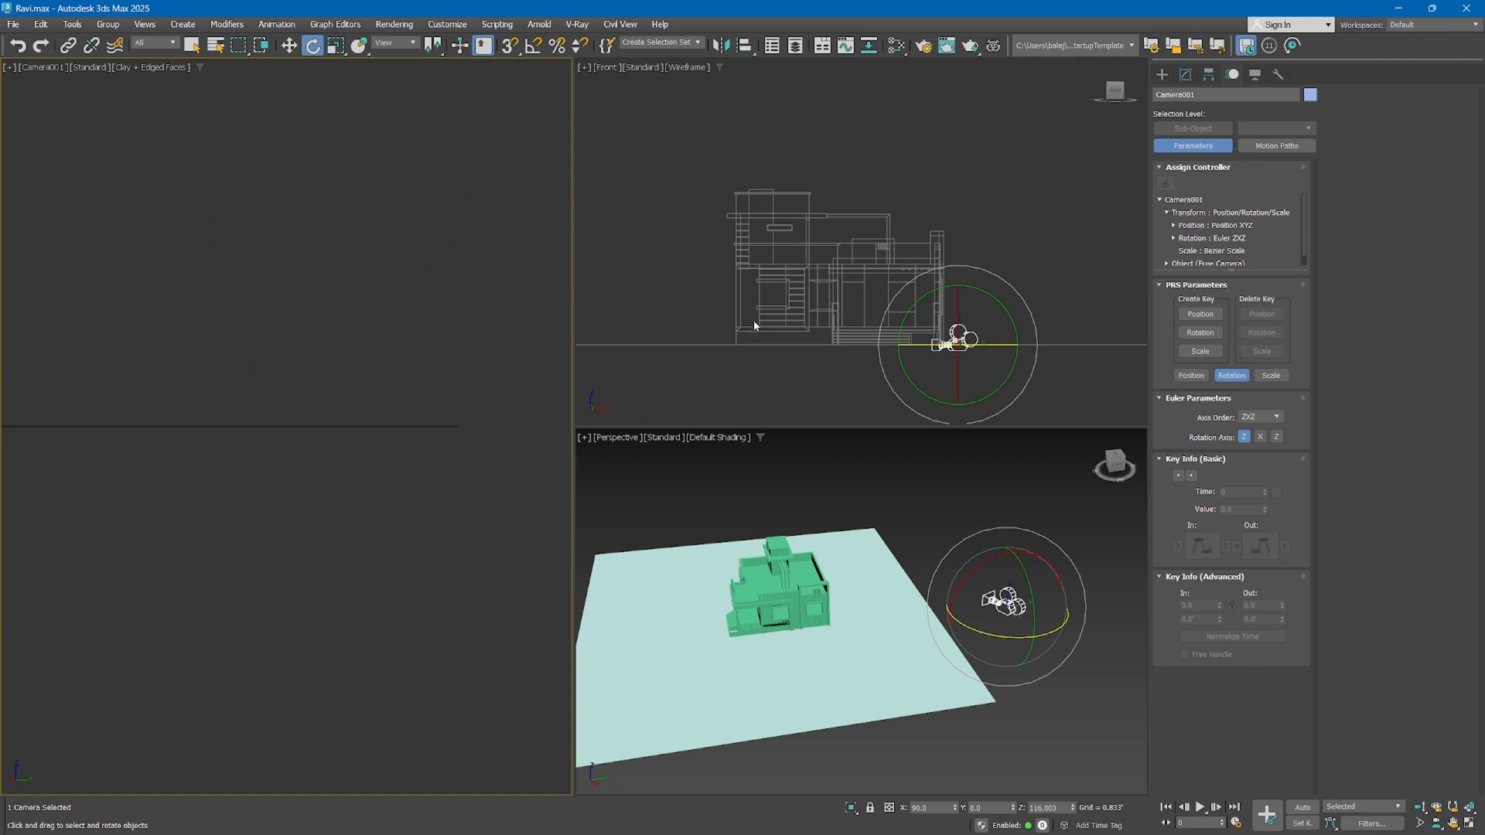
# Change the Front view to Top, and move and turn the free camera to face the house from the ground's front corner
pyautogui.rightClick(845, 314)
pyautogui.press('t')
pyautogui.press('w')
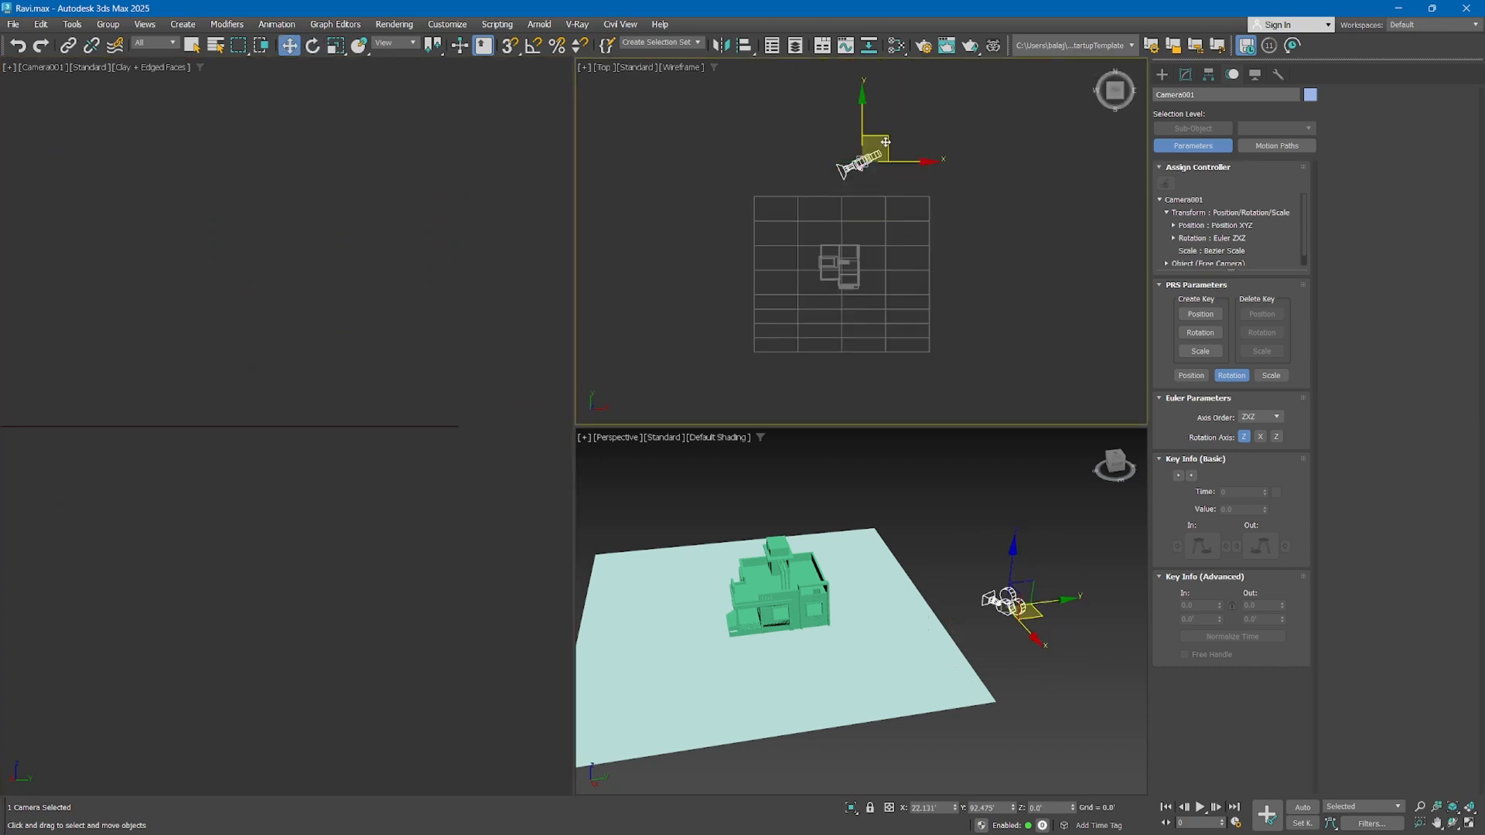
pyautogui.moveTo(892, 140); pyautogui.dragTo(988, 299)
pyautogui.press('e')
pyautogui.moveTo(920, 382); pyautogui.dragTo(929, 374)
pyautogui.press('w')
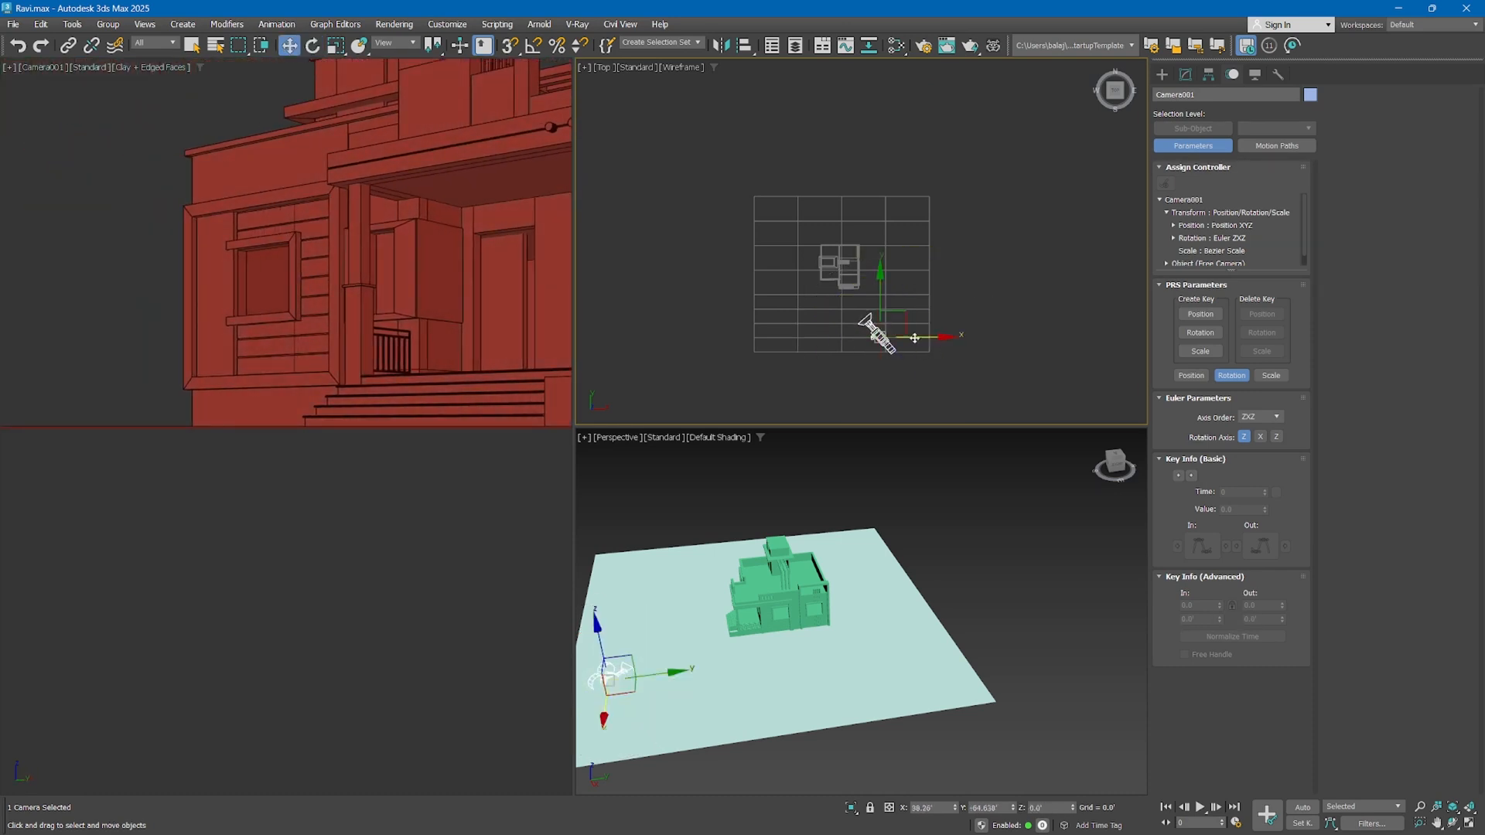
pyautogui.moveTo(904, 322); pyautogui.dragTo(930, 324)
# Raise the free camera to a height of about 7.6 feet so the ground and whole porch are in frame
pyautogui.rightClick(286, 361)
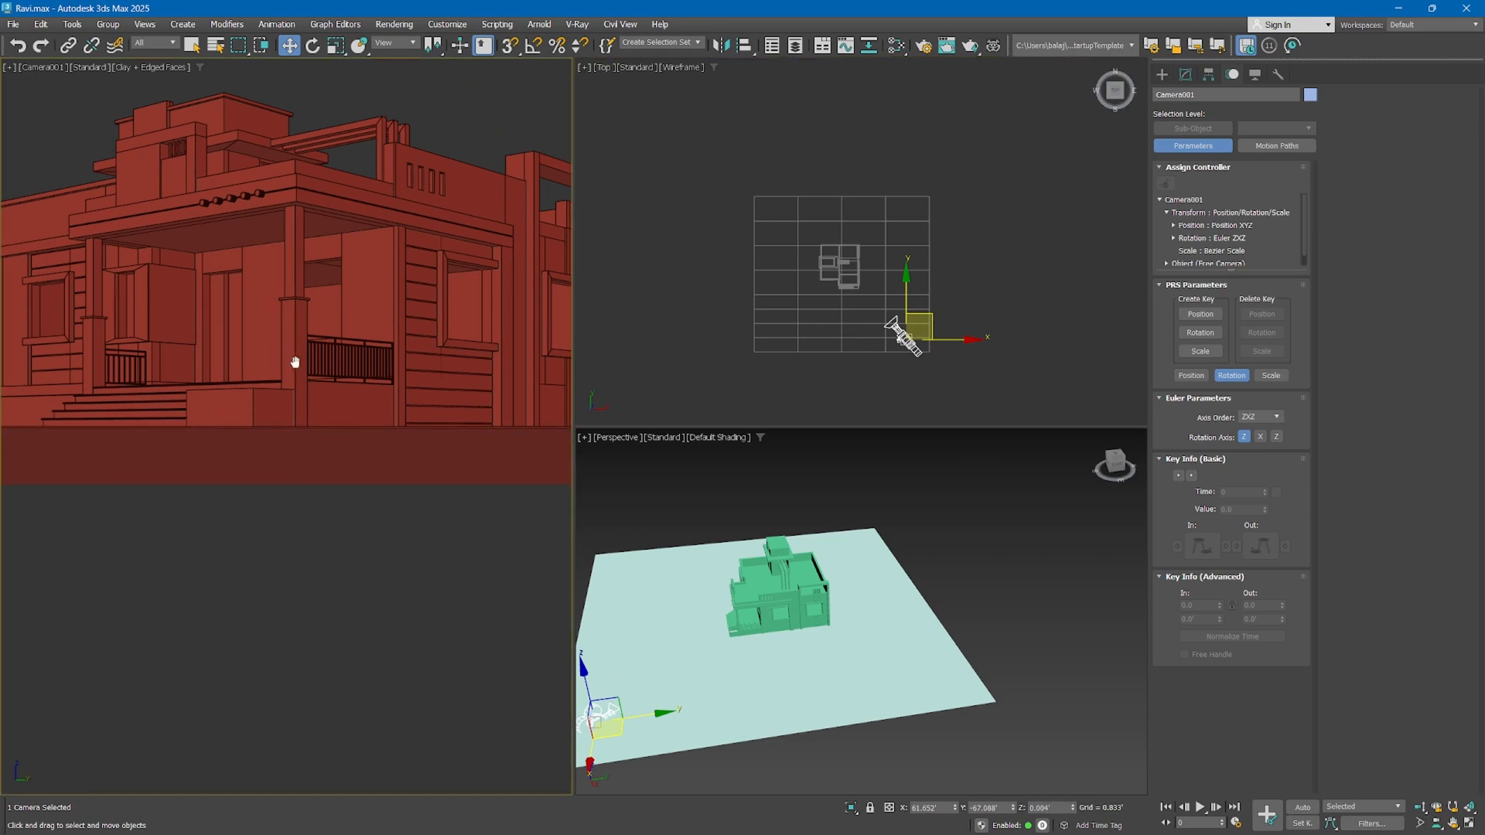
pyautogui.moveTo(303, 331); pyautogui.dragTo(310, 832, button='middle')
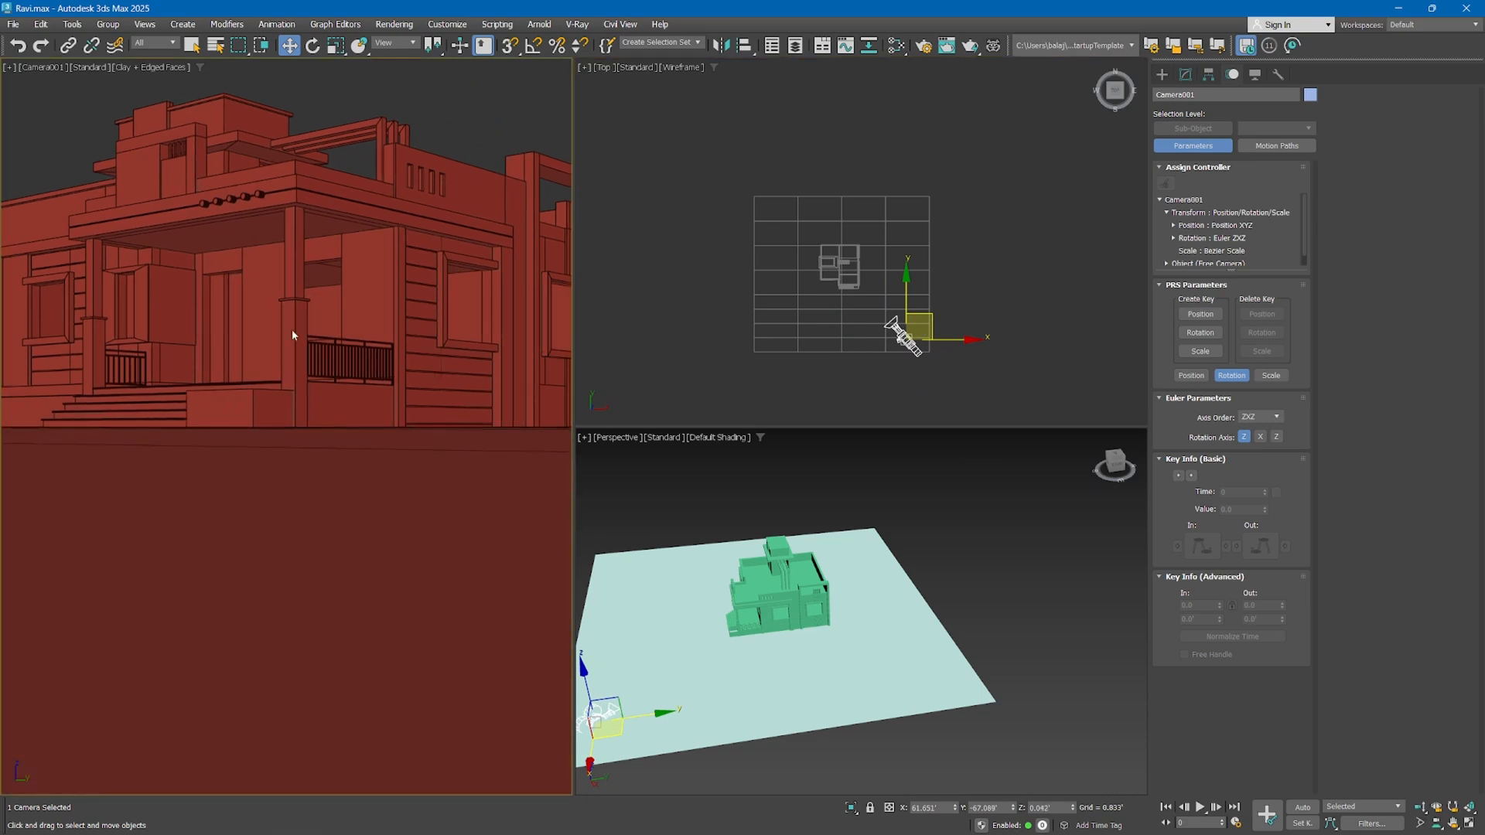
pyautogui.moveTo(293, 335); pyautogui.dragTo(295, 368, button='middle')
pyautogui.rightClick(721, 592)
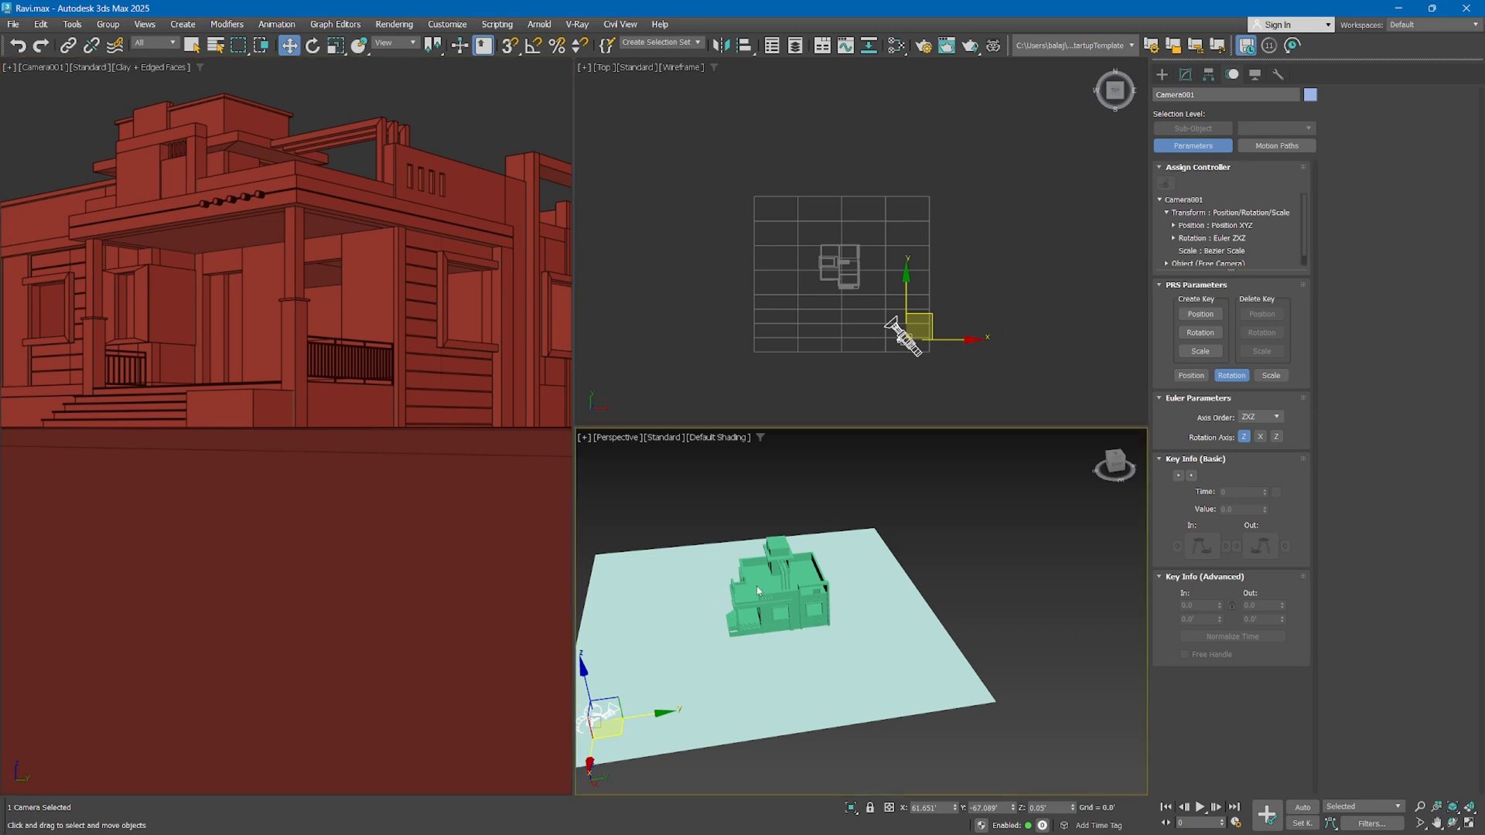
pyautogui.moveTo(592, 690); pyautogui.dragTo(588, 670)
pyautogui.rightClick(441, 165)
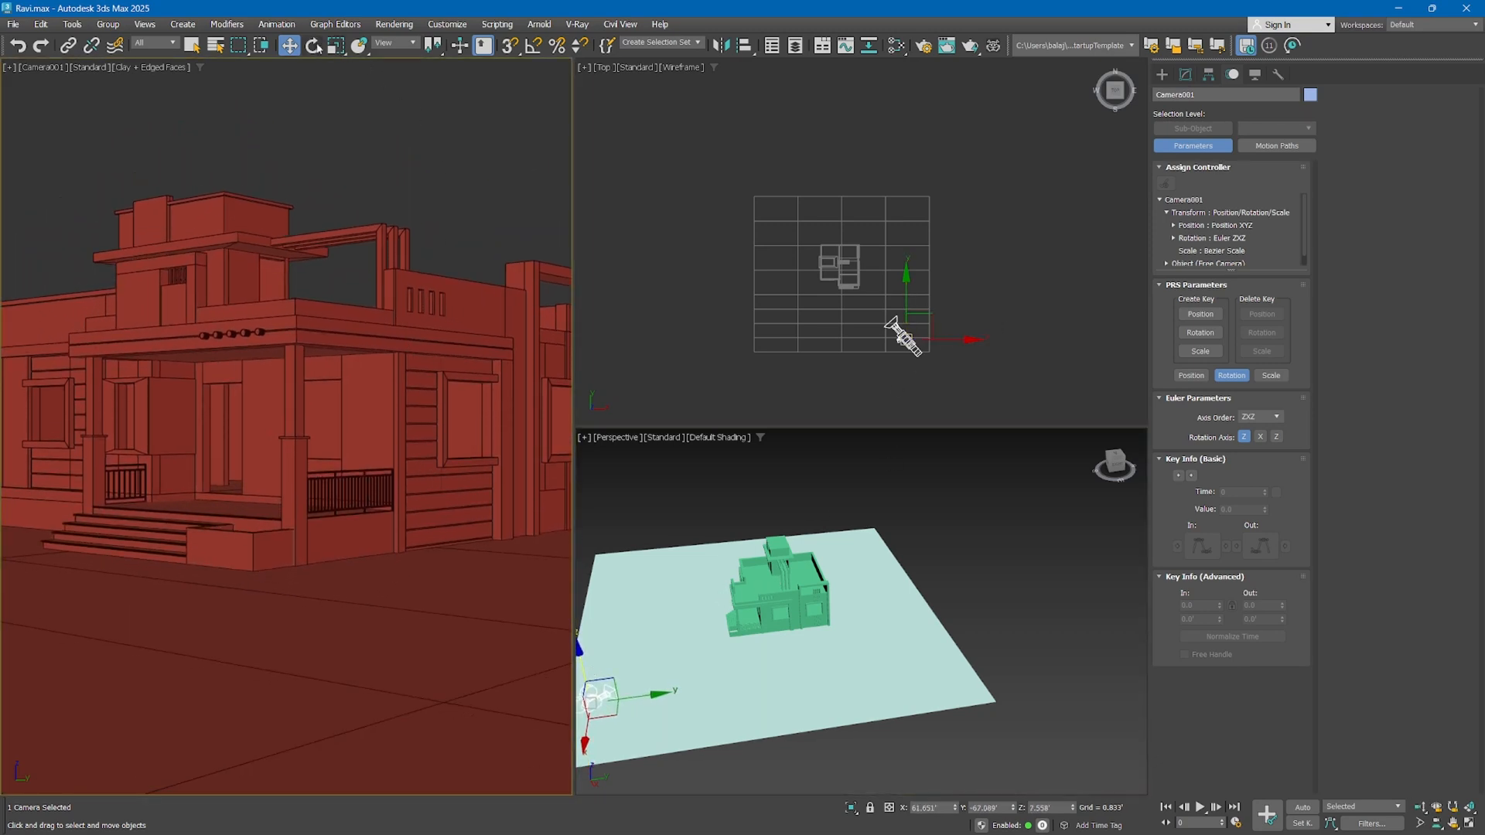
# Turn the free camera to about 56.5 degrees on Z, and tilt it up using the Gimbal reference coordinate system
pyautogui.press('e')
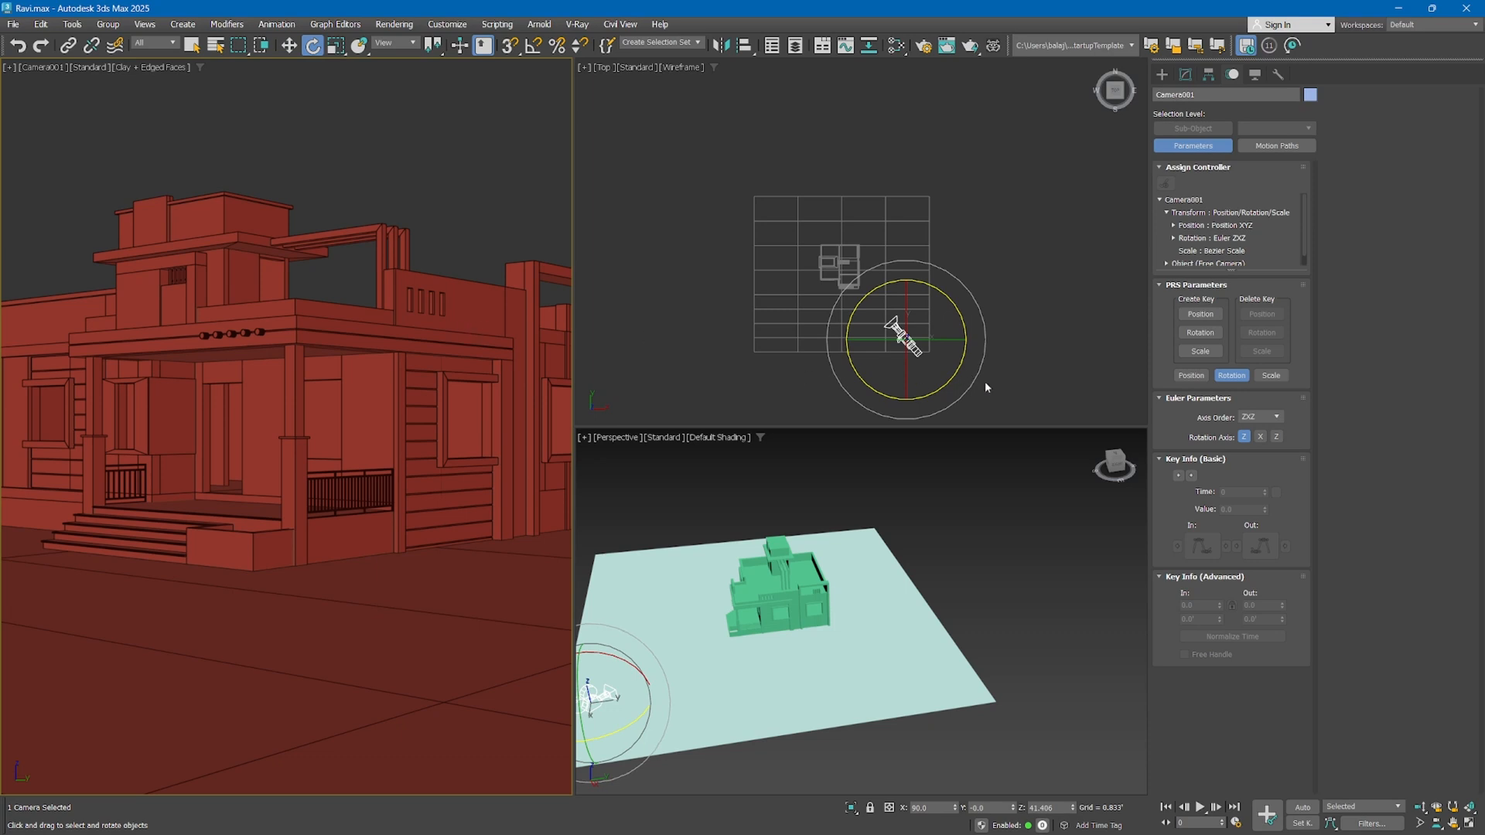
pyautogui.moveTo(943, 380)
pyautogui.mouseDown()
pyautogui.moveTo(915, 394)
pyautogui.moveTo(953, 390)
pyautogui.mouseUp()
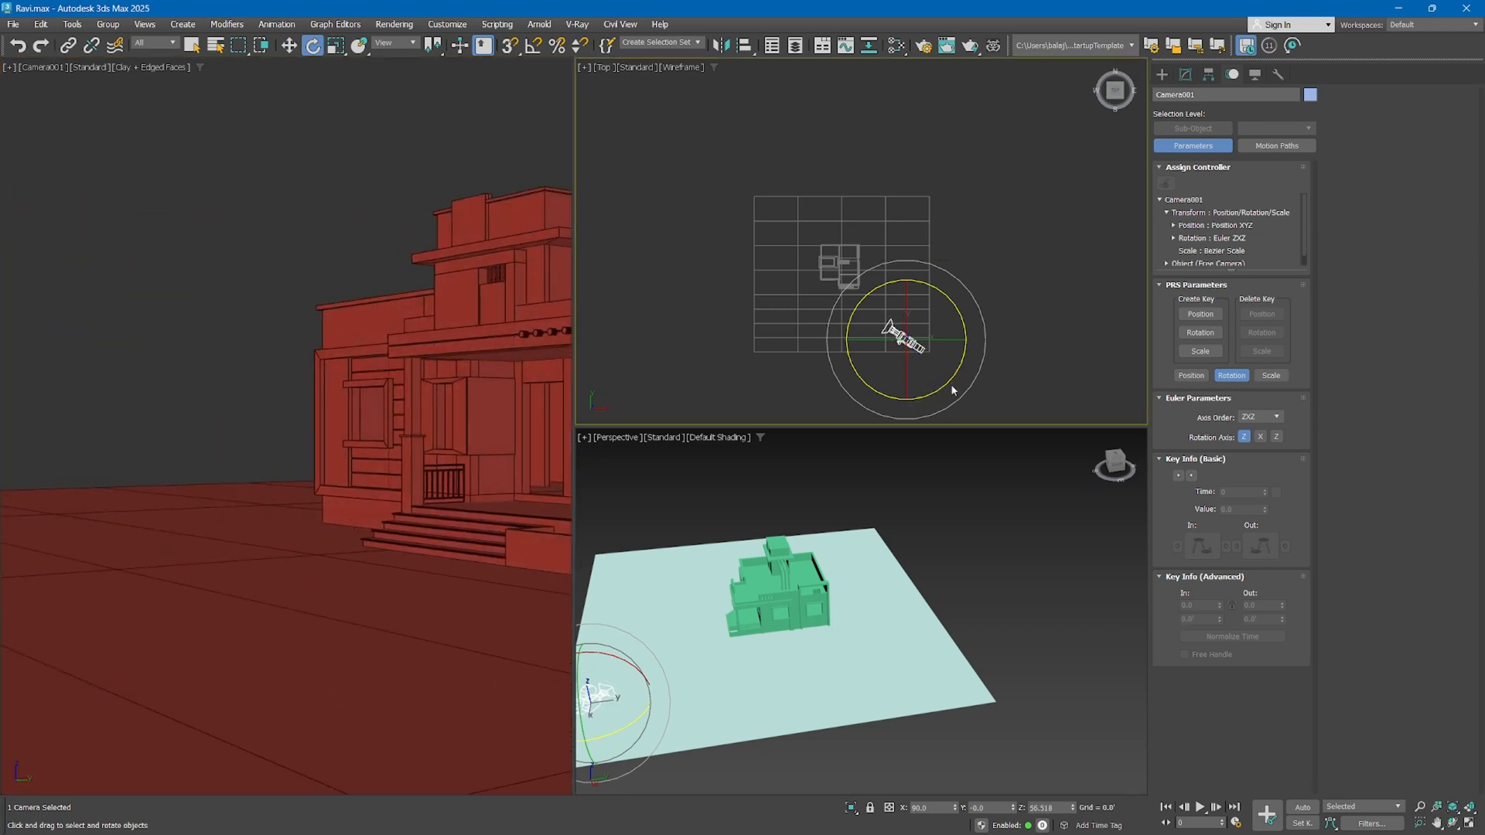
pyautogui.click(400, 44)
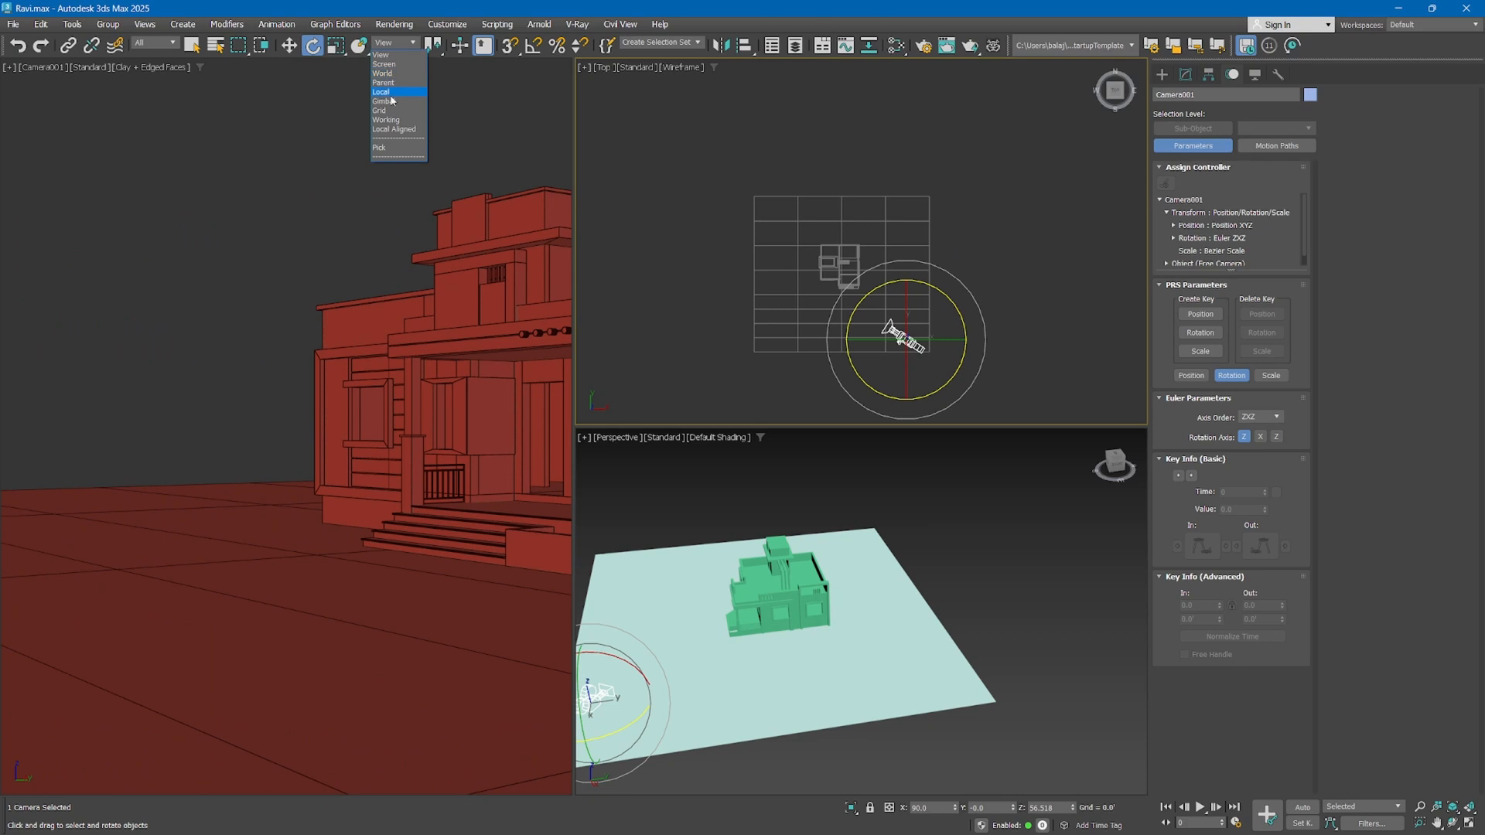
pyautogui.click(393, 101)
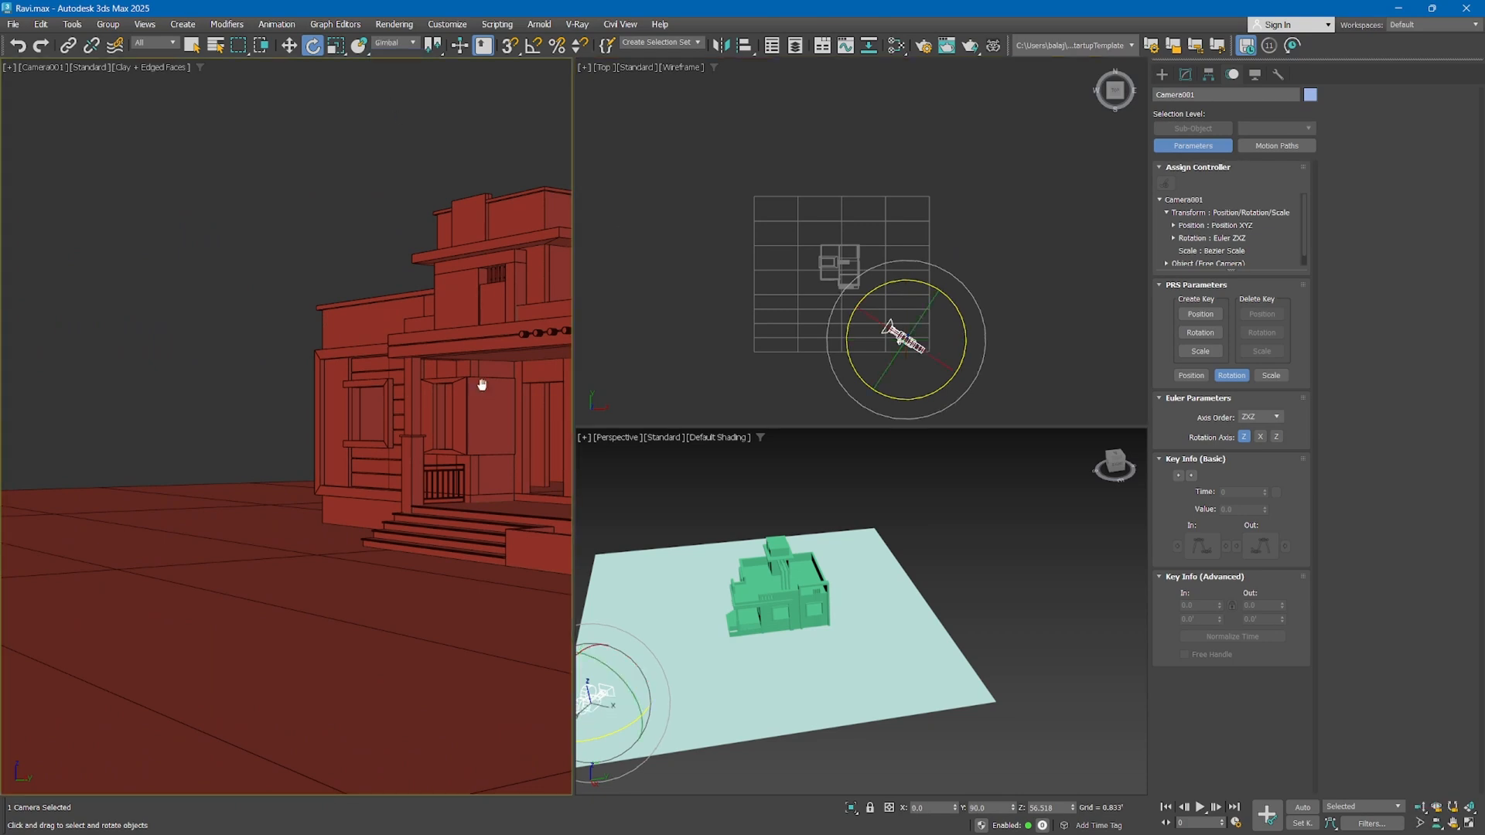
pyautogui.moveTo(926, 398); pyautogui.dragTo(906, 357)
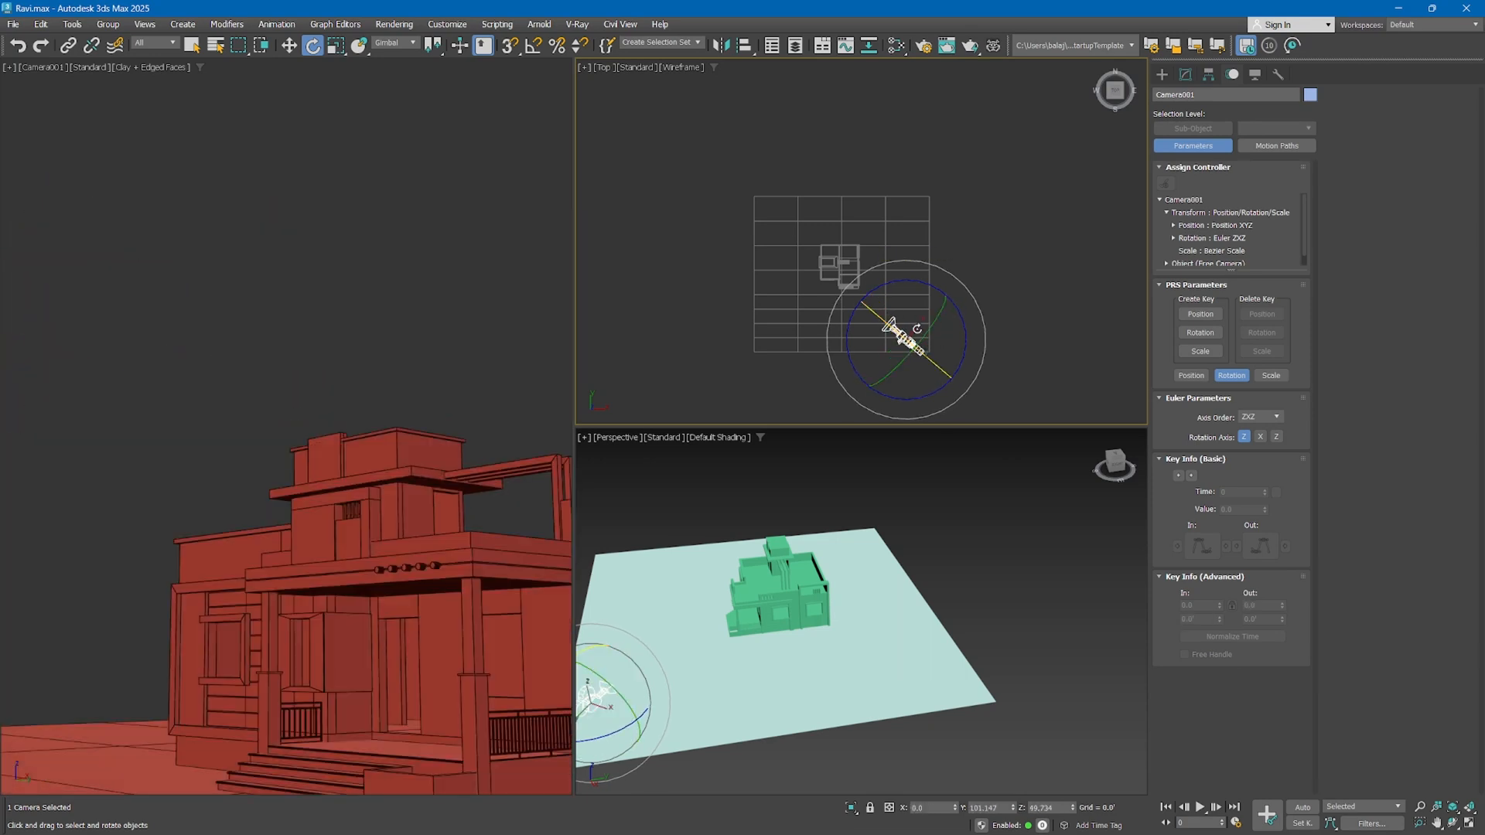
# Undo the last Gimbal rotations of the free camera
pyautogui.hotkey('ctrl', 'z')
pyautogui.hotkey('ctrl', 'z')
pyautogui.hotkey('ctrl', 'z')
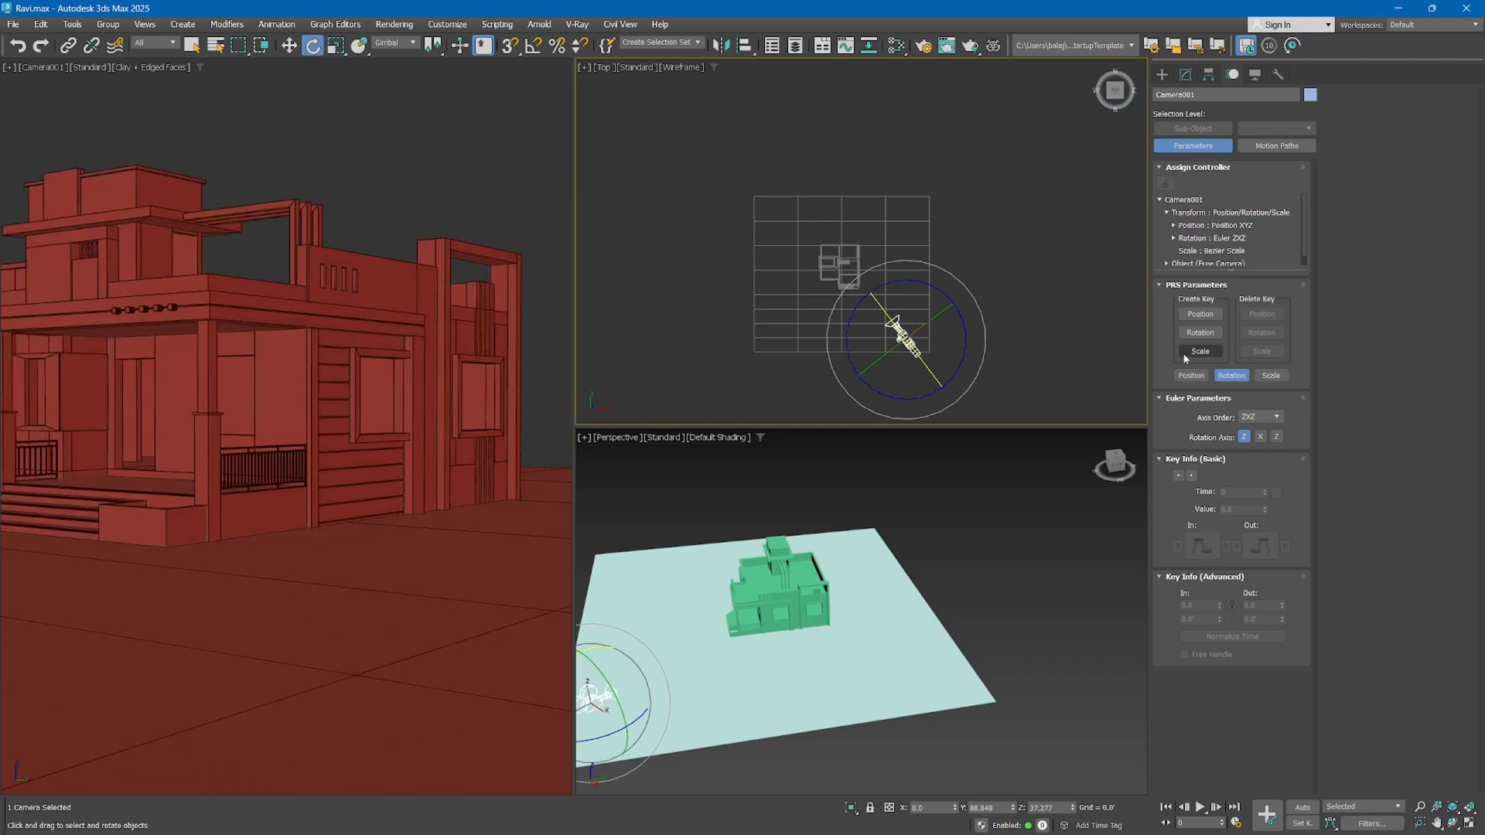
# Set the free camera's Euler axis order to XYZ and reset its Y and Z rotation values to 0
pyautogui.click(1257, 417)
pyautogui.click(1255, 430)
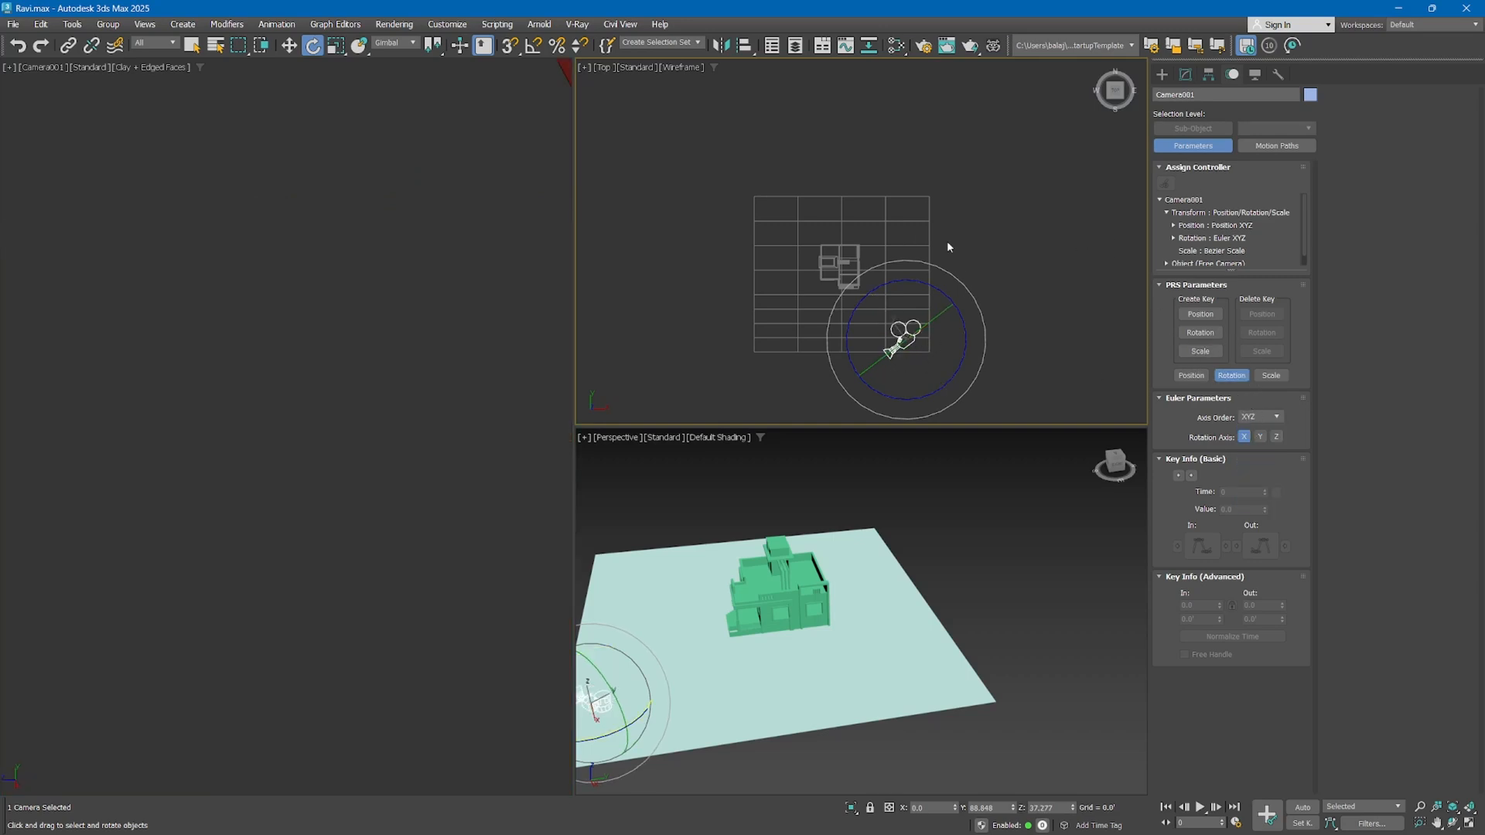
pyautogui.rightClick(889, 790)
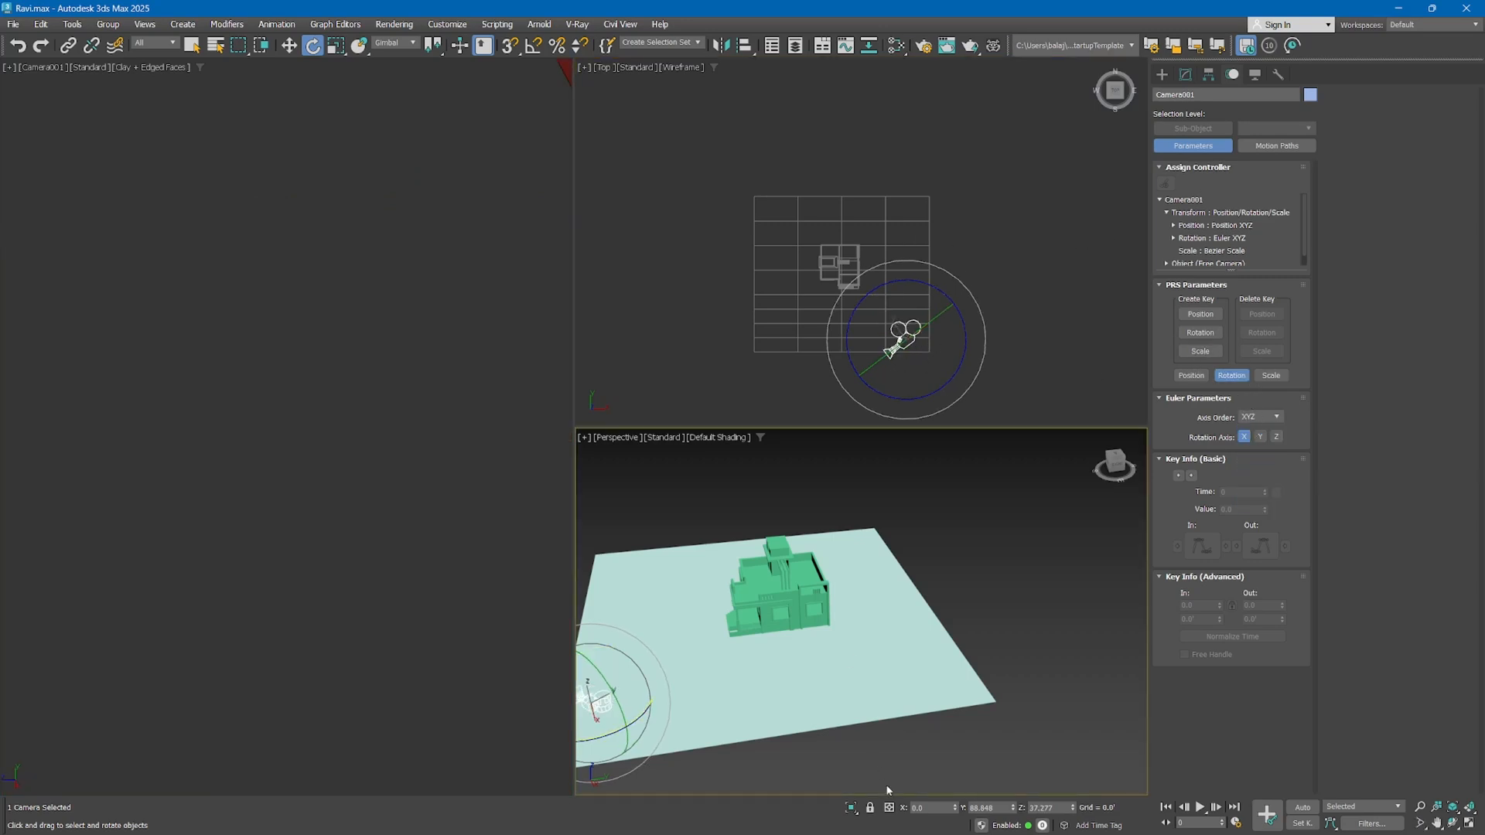
pyautogui.rightClick(1073, 808)
pyautogui.rightClick(1014, 808)
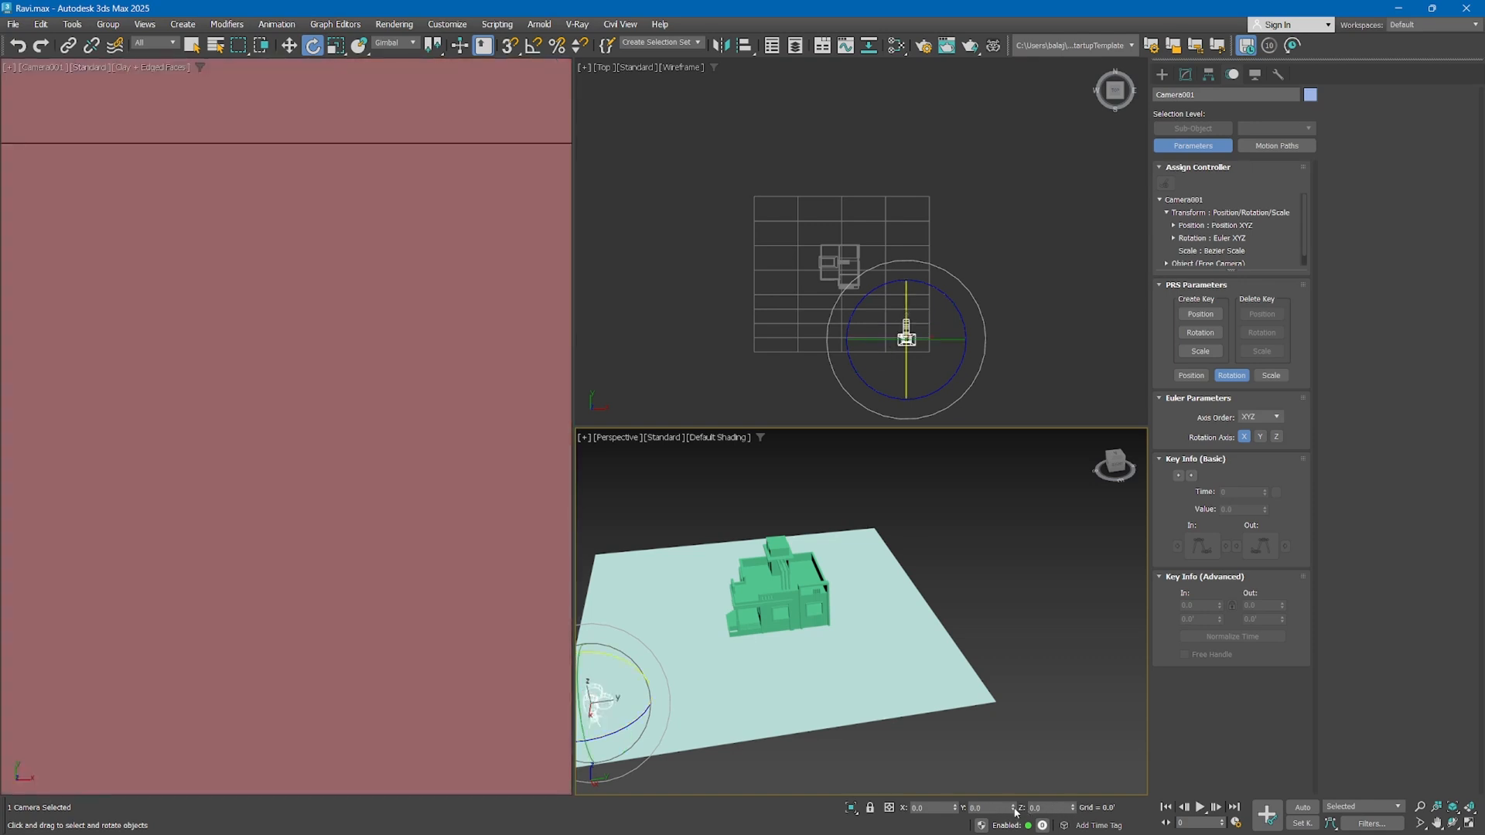
# Rotate the free camera to about 80.5 degrees on X and 48 on Z, and shift it slightly to frame the porch
pyautogui.rightClick(919, 375)
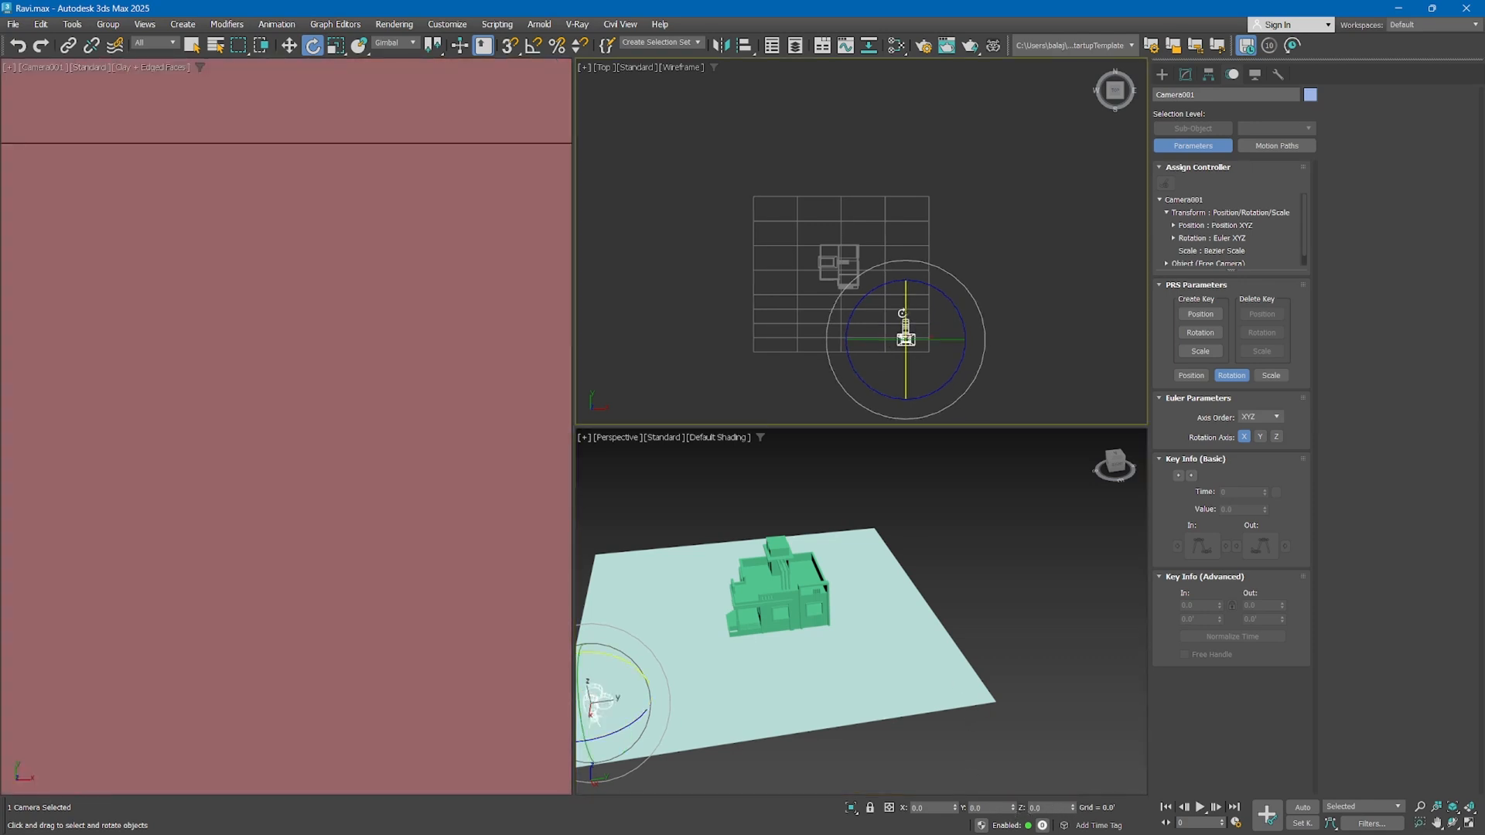
pyautogui.moveTo(902, 308); pyautogui.dragTo(1007, 345)
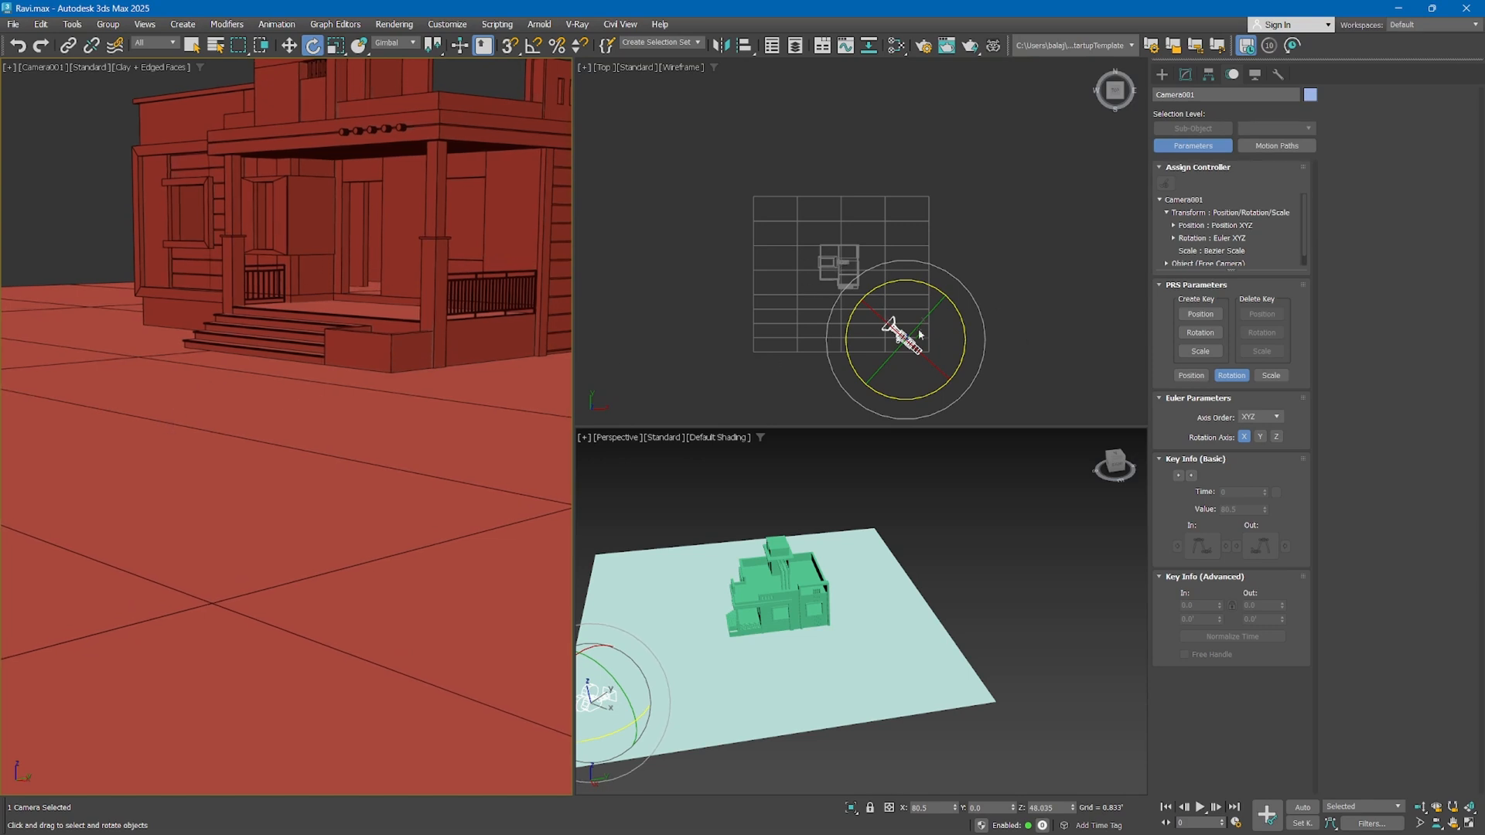
pyautogui.click(288, 44)
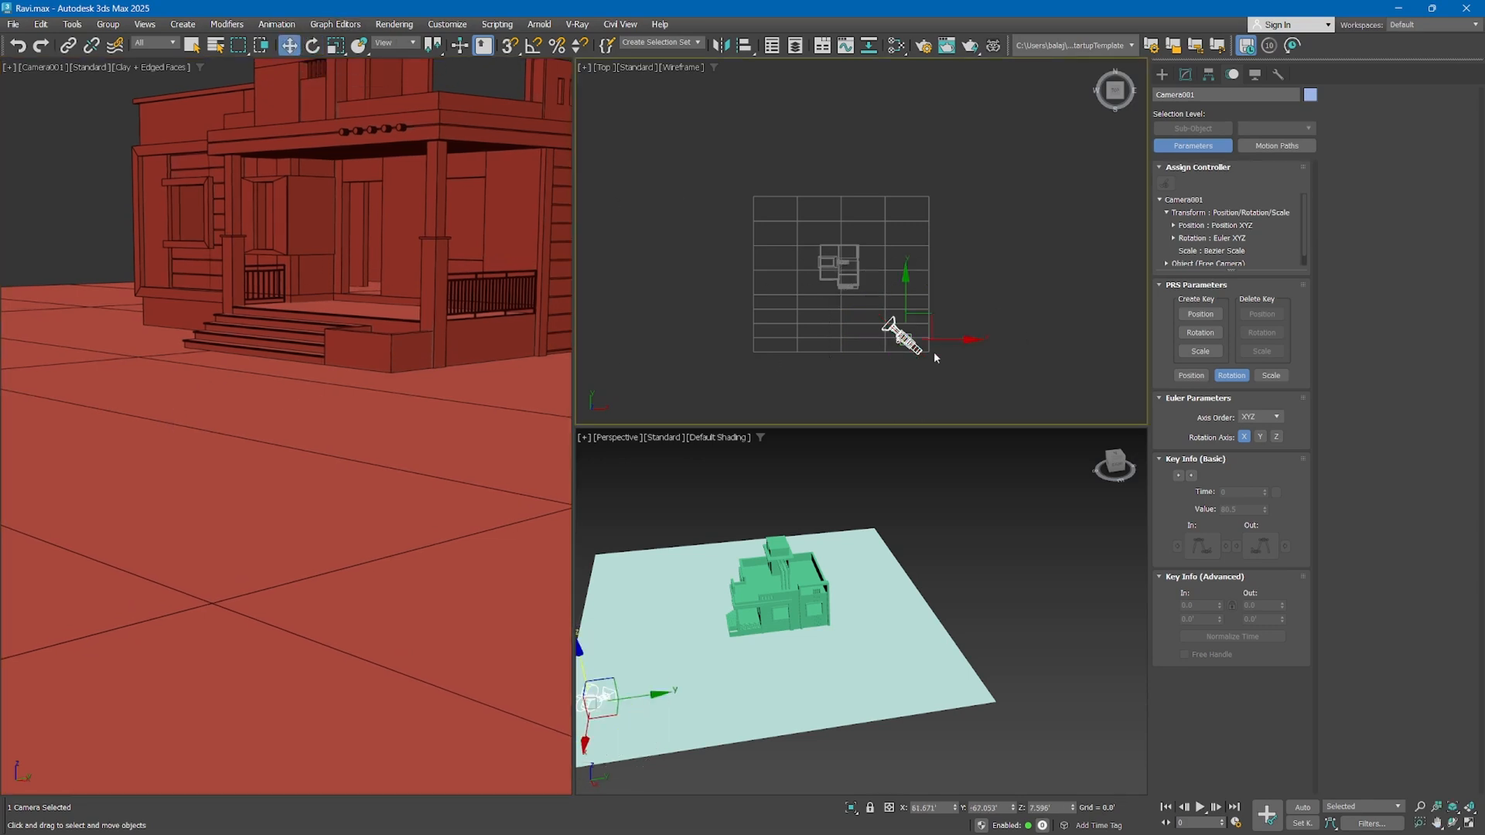
pyautogui.moveTo(928, 328); pyautogui.dragTo(934, 309)
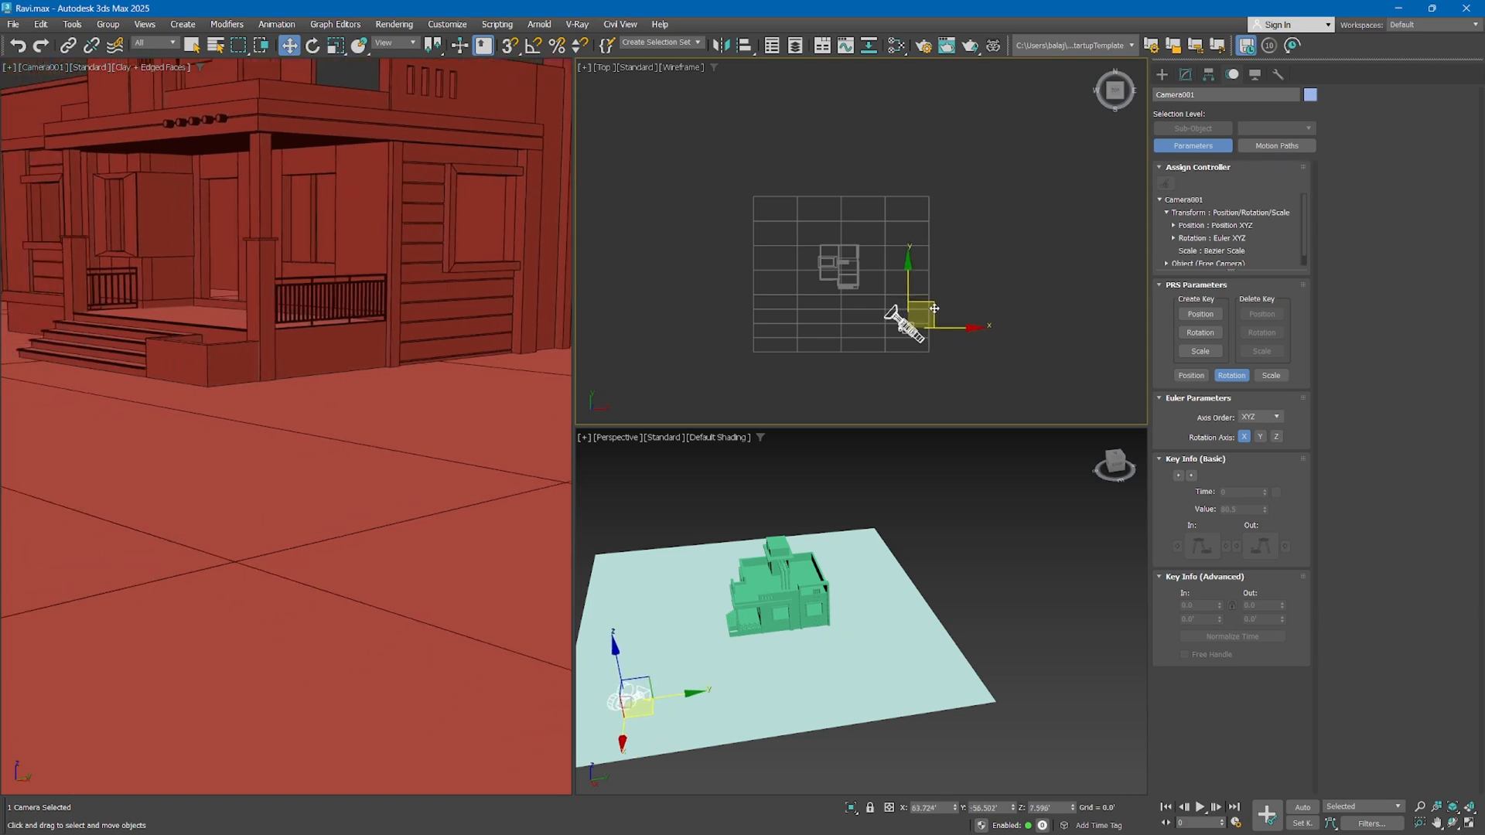
# Raise the free camera above the ground and tilt it up to about 103 degrees on X
pyautogui.rightClick(654, 632)
pyautogui.moveTo(626, 673); pyautogui.dragTo(628, 628)
pyautogui.rightClick(965, 359)
pyautogui.moveTo(607, 641); pyautogui.dragTo(723, 608, button='middle')
pyautogui.press('e')
pyautogui.moveTo(932, 348)
pyautogui.mouseDown()
pyautogui.moveTo(944, 340)
pyautogui.moveTo(919, 343)
pyautogui.moveTo(943, 334)
pyautogui.mouseUp()
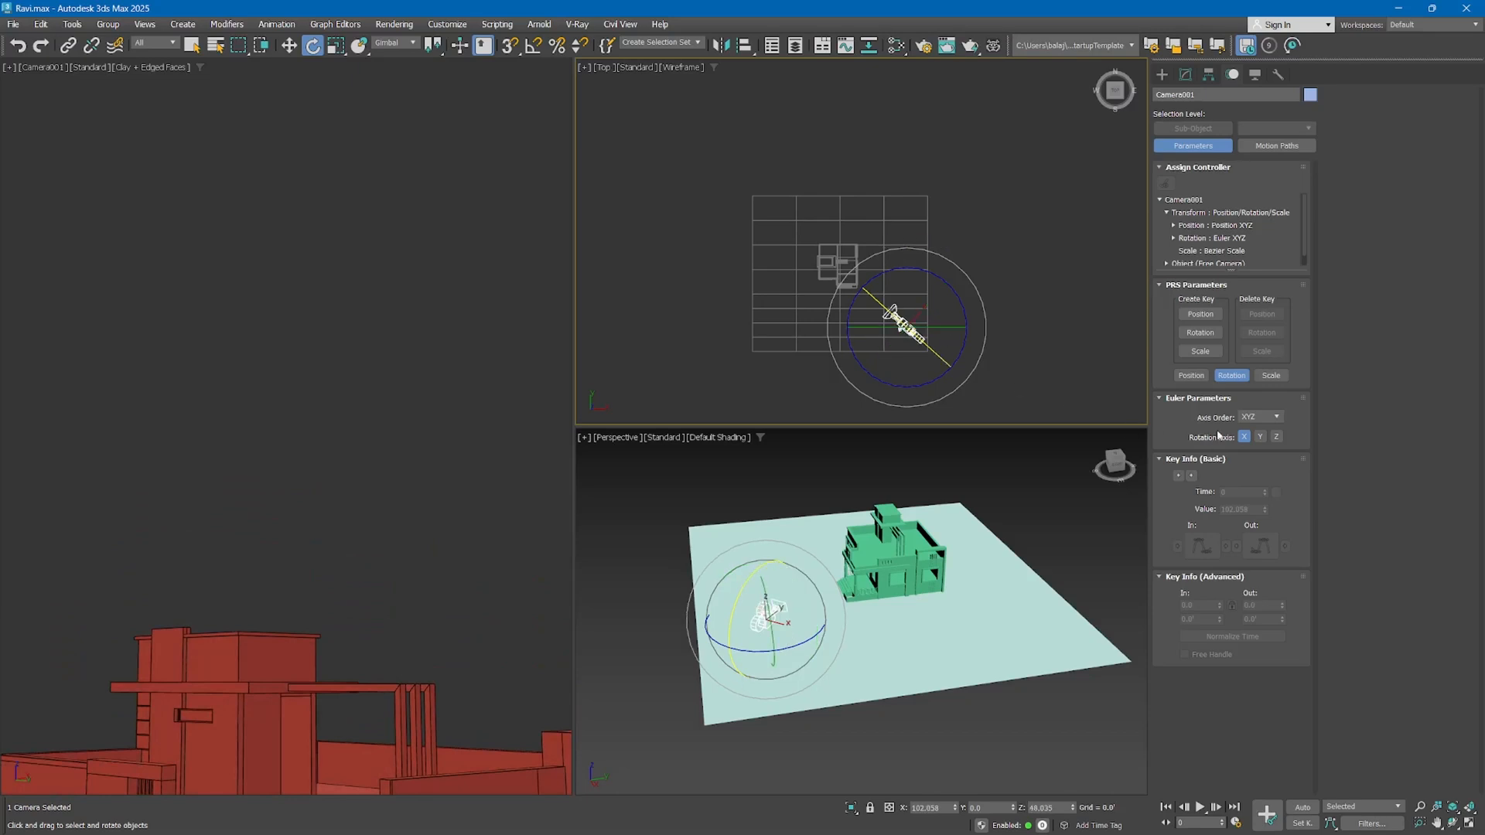
# Set the free camera's Euler axis order back to ZXZ, and delete the camera
pyautogui.click(1259, 417)
pyautogui.click(1246, 503)
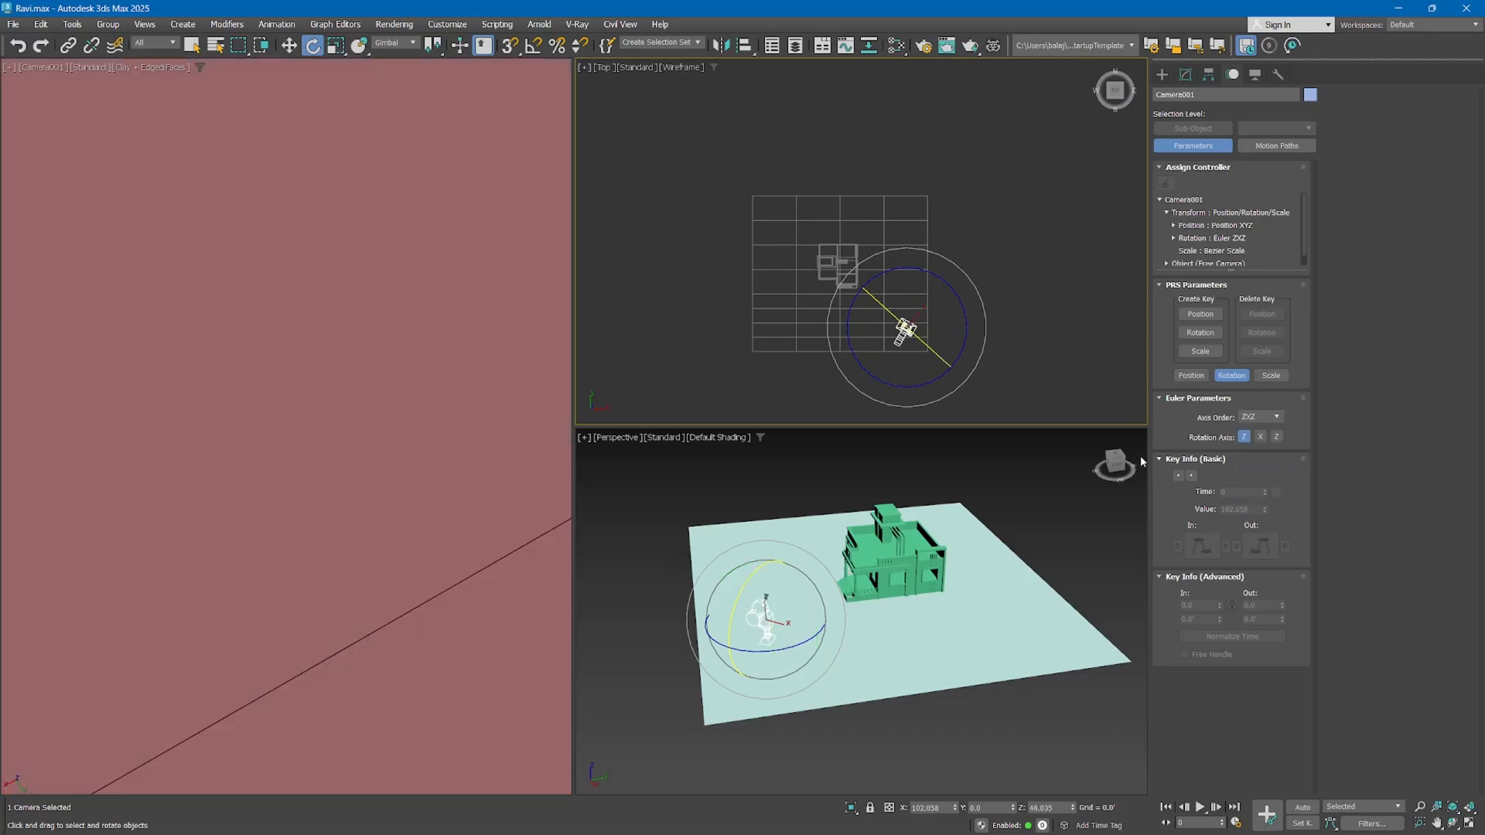
pyautogui.scroll(-2, 872, 551)
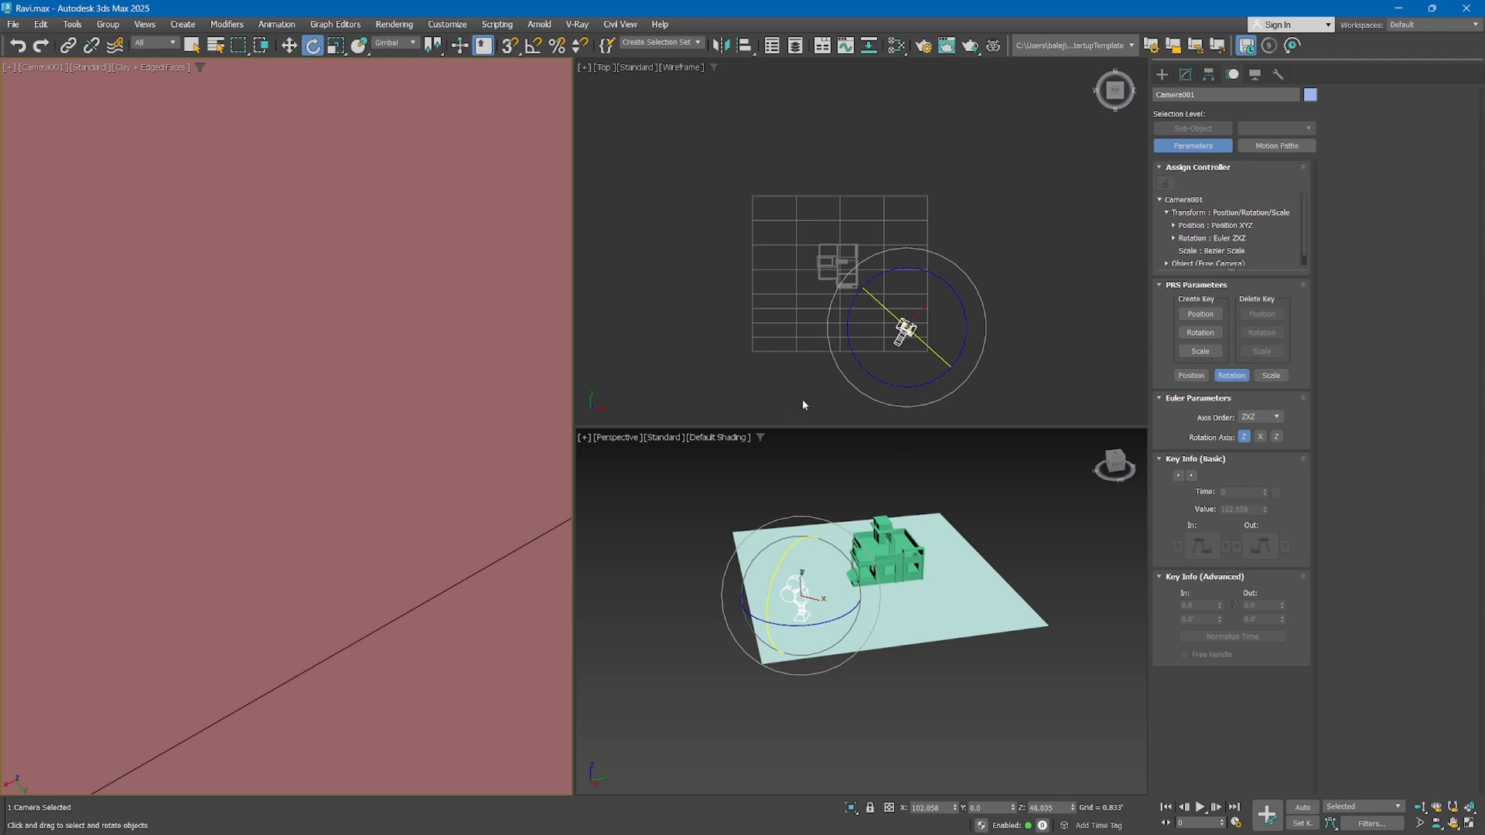
pyautogui.press('Delete')
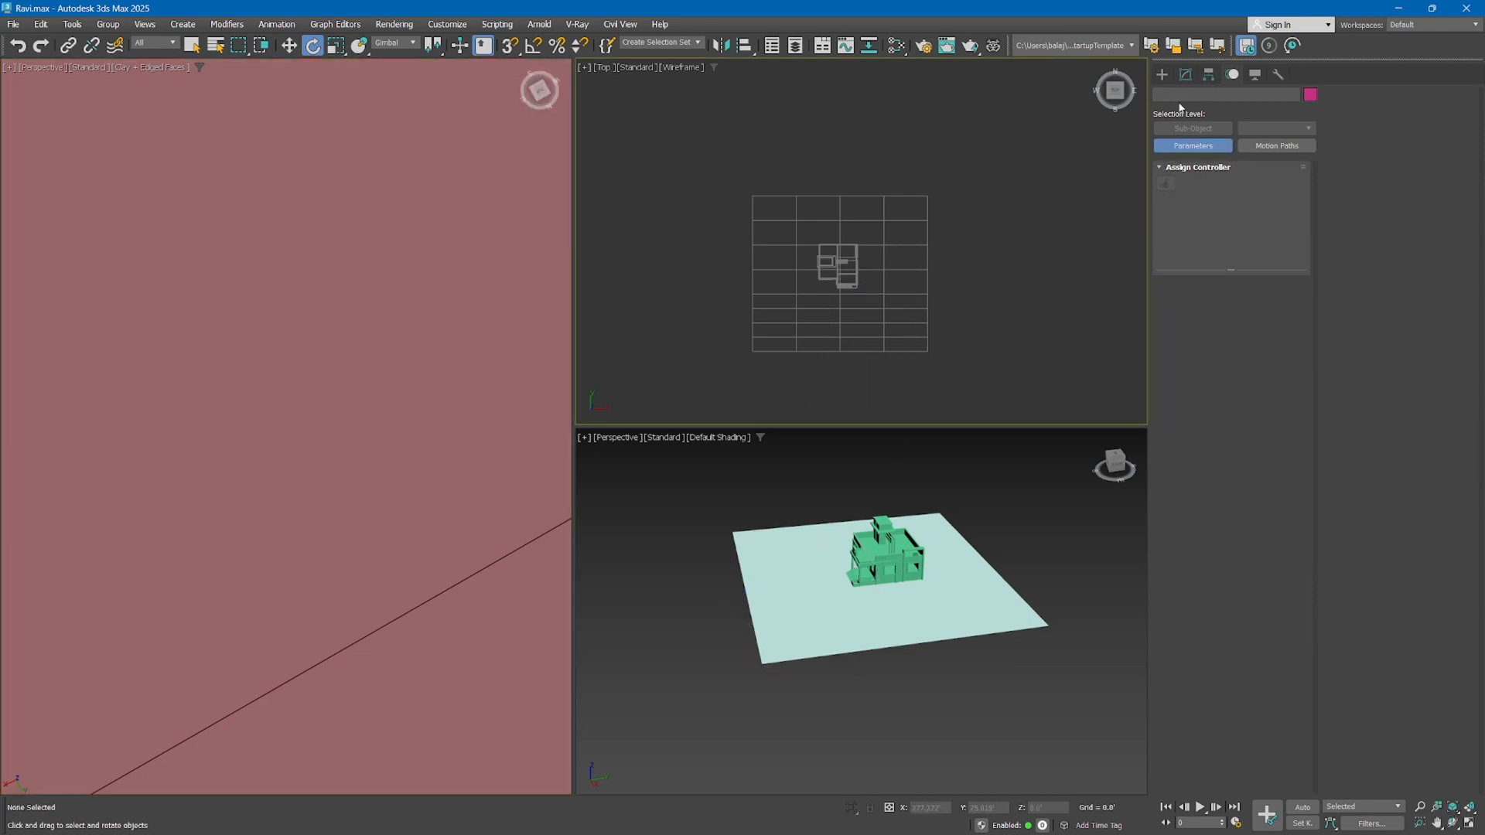
# Fit the whole scene in all three viewports and frame the house closely from the porch corner in the large perspective view
pyautogui.click(1161, 76)
pyautogui.middleClick(702, 563)
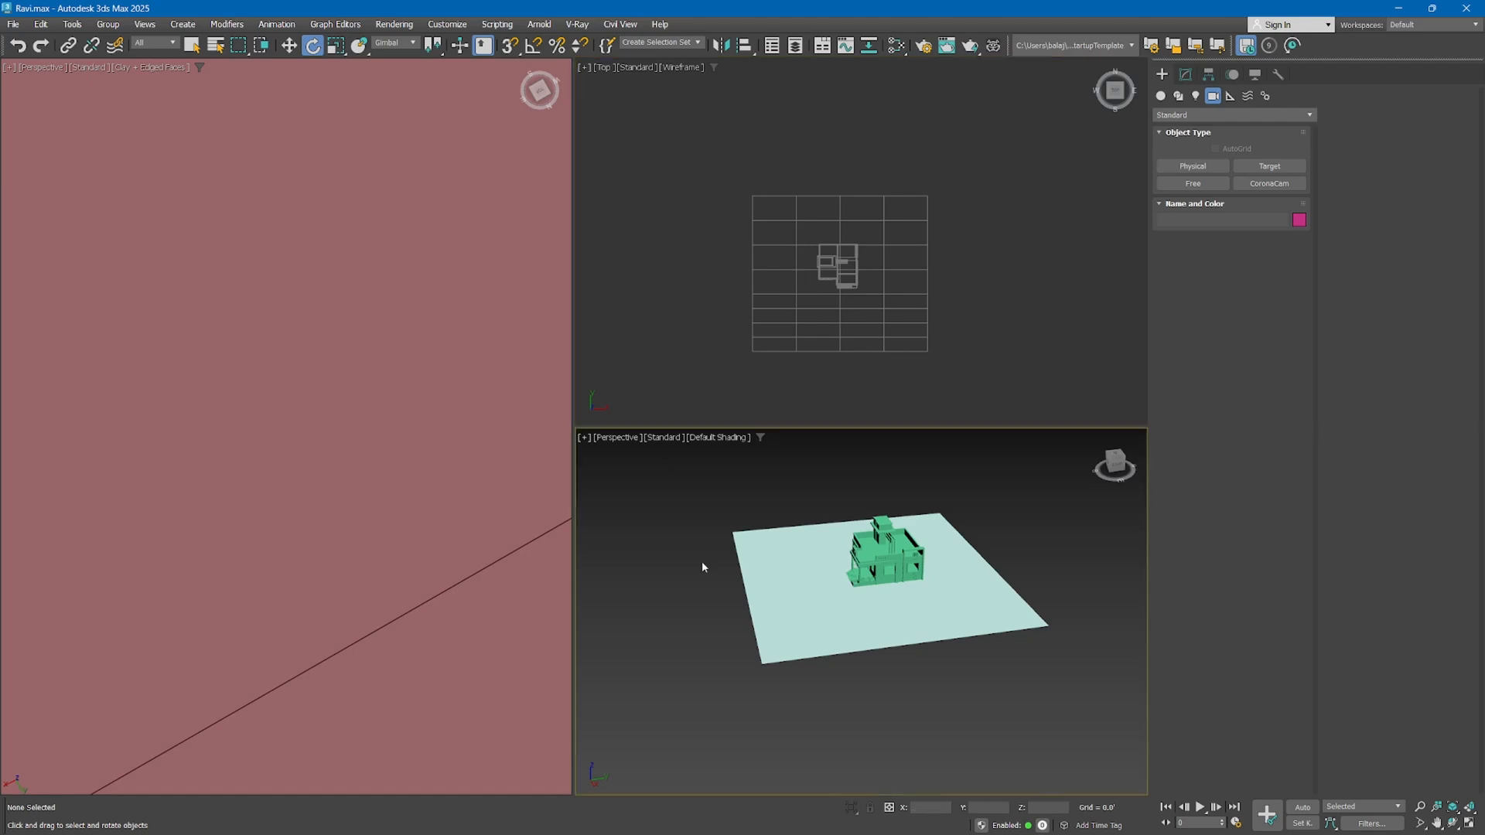
pyautogui.press('z')
pyautogui.middleClick(673, 333)
pyautogui.press('z')
pyautogui.middleClick(309, 371)
pyautogui.press('z')
pyautogui.keyDown('alt'); pyautogui.moveTo(392, 513); pyautogui.dragTo(480, 420, button='middle'); pyautogui.keyUp('alt')
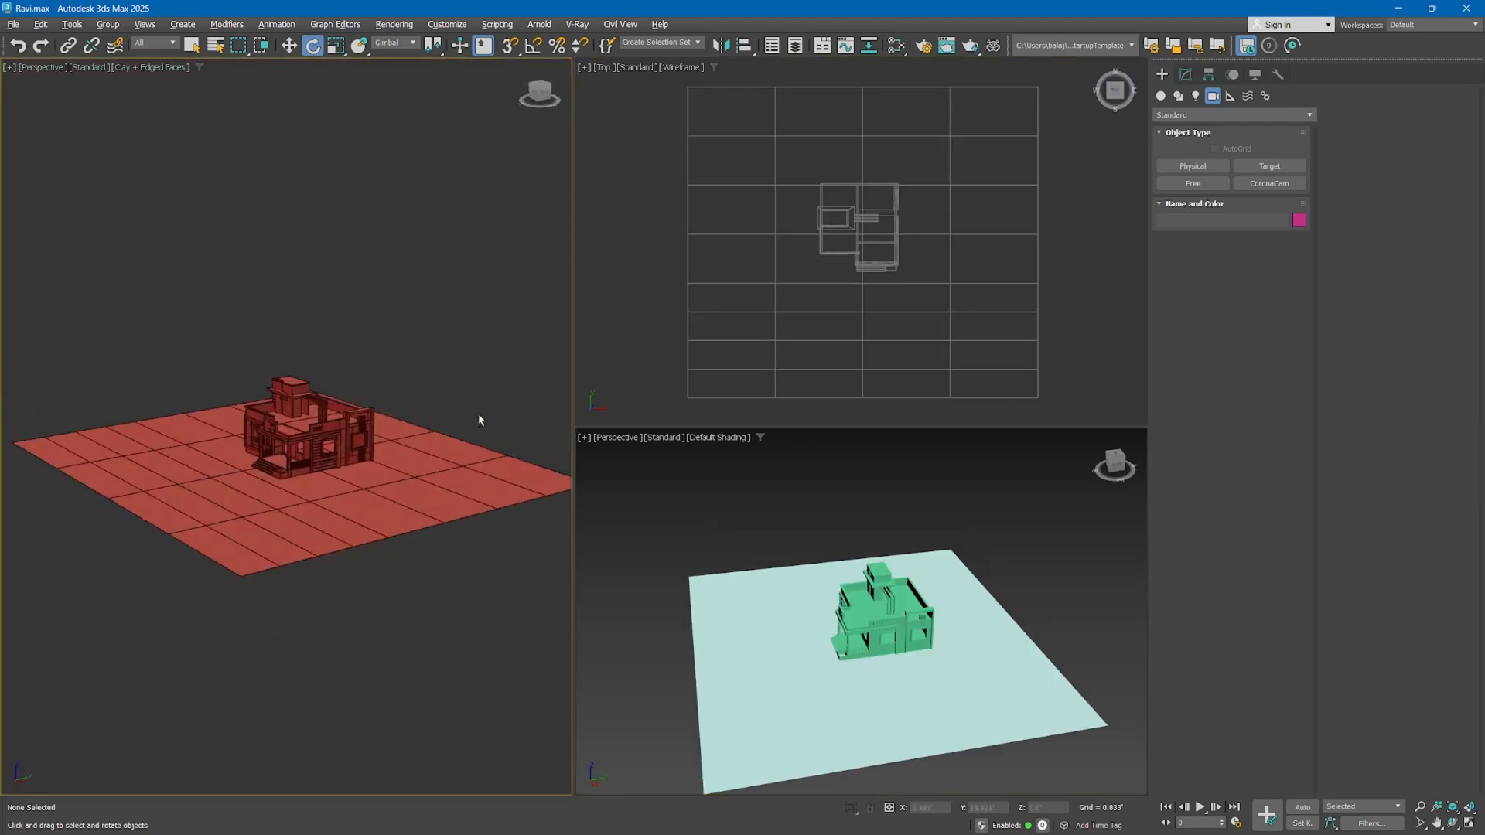
pyautogui.scroll(3, 480, 421)
pyautogui.scroll(4, 369, 345)
pyautogui.keyDown('alt'); pyautogui.moveTo(302, 314); pyautogui.dragTo(306, 363, button='middle'); pyautogui.keyUp('alt')
pyautogui.scroll(-6, 364, 371)
pyautogui.scroll(6, 305, 363)
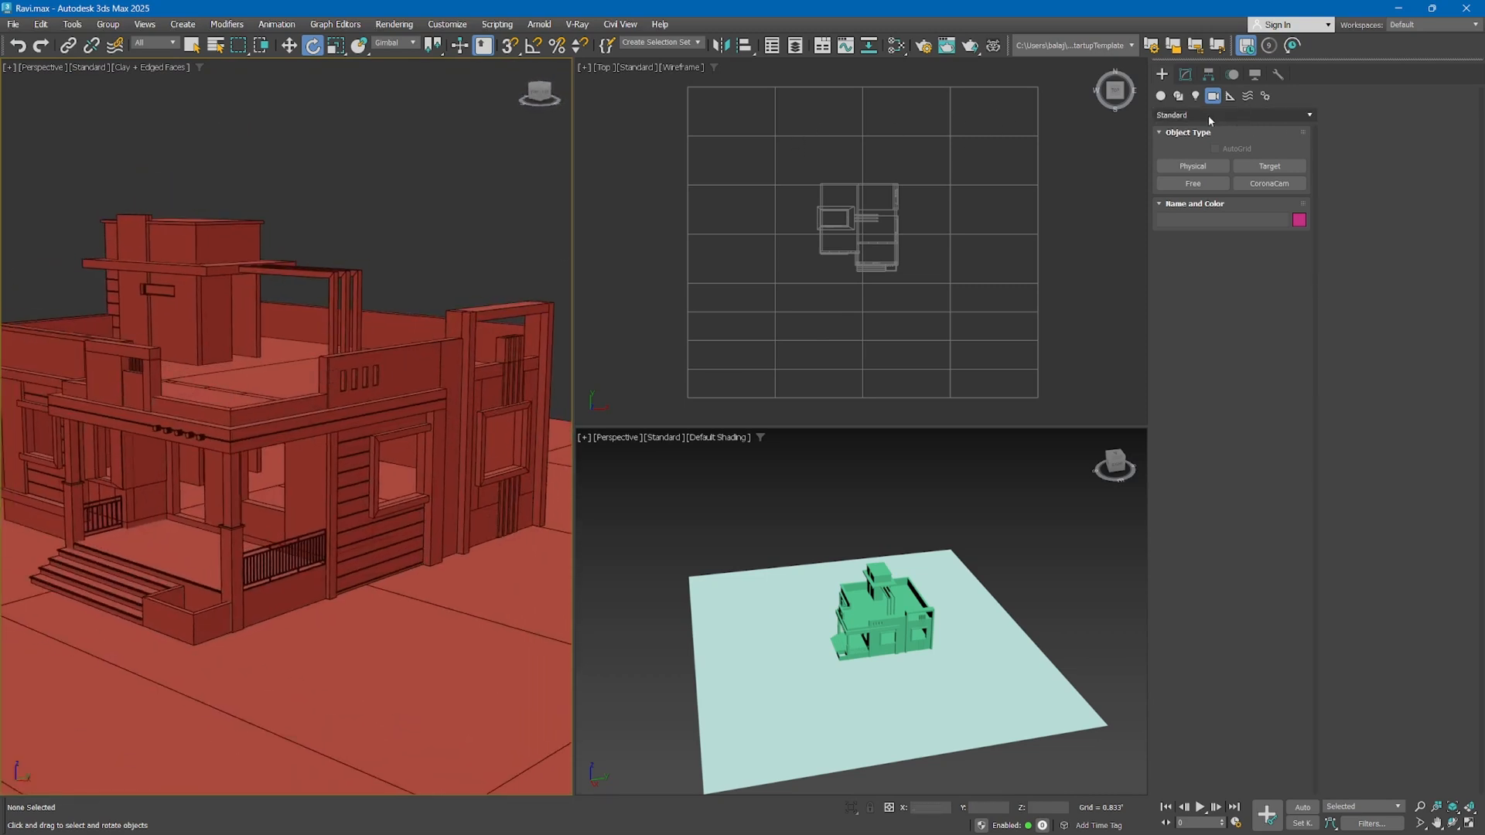
# Place a targeted Physical camera in the top view from the ground plane's corner towards the house, raise it slightly, and look through it
pyautogui.click(1216, 169)
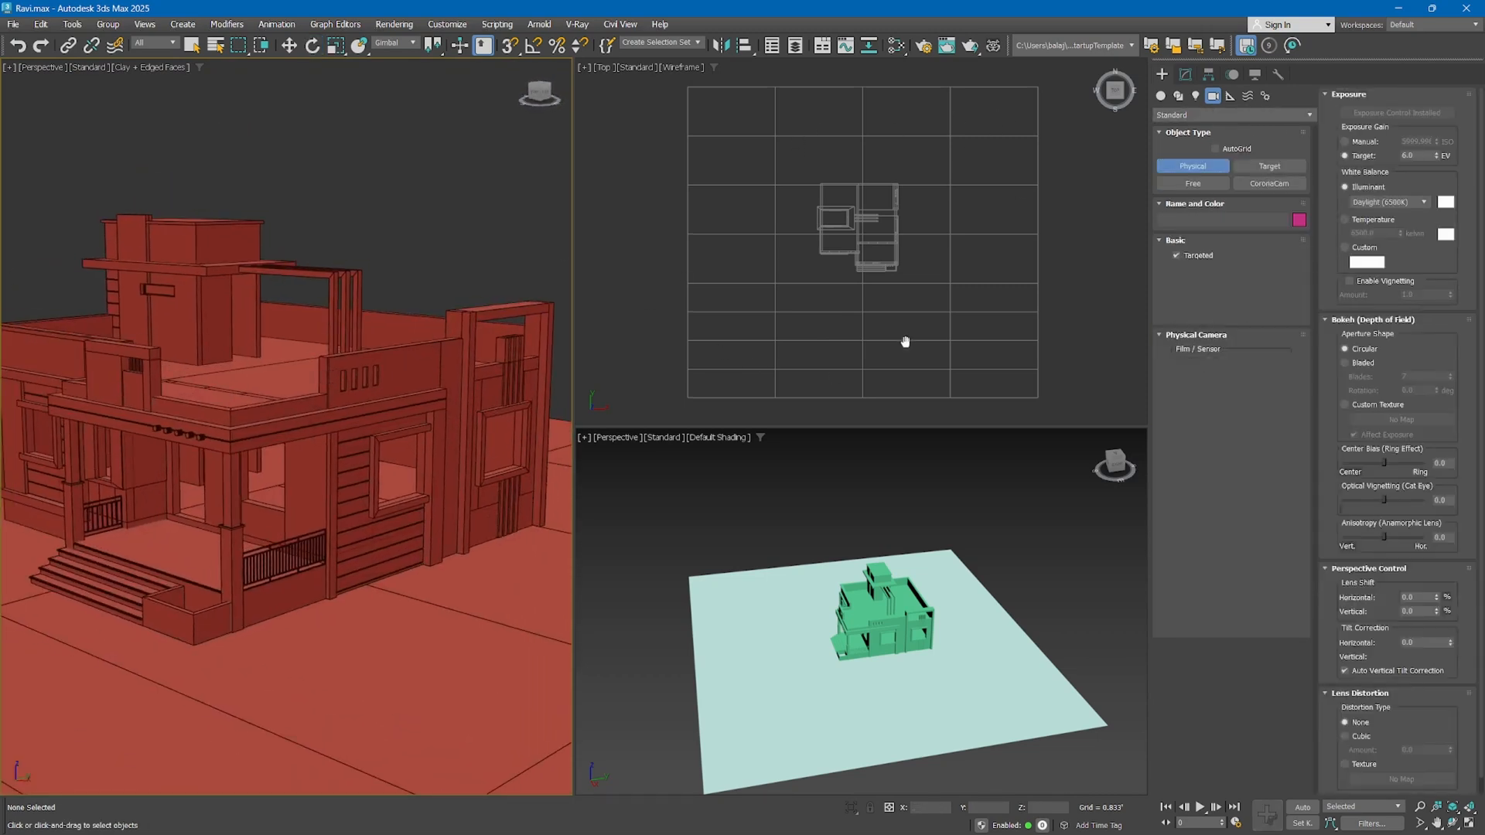
pyautogui.moveTo(997, 366); pyautogui.dragTo(858, 223)
pyautogui.rightClick(394, 385)
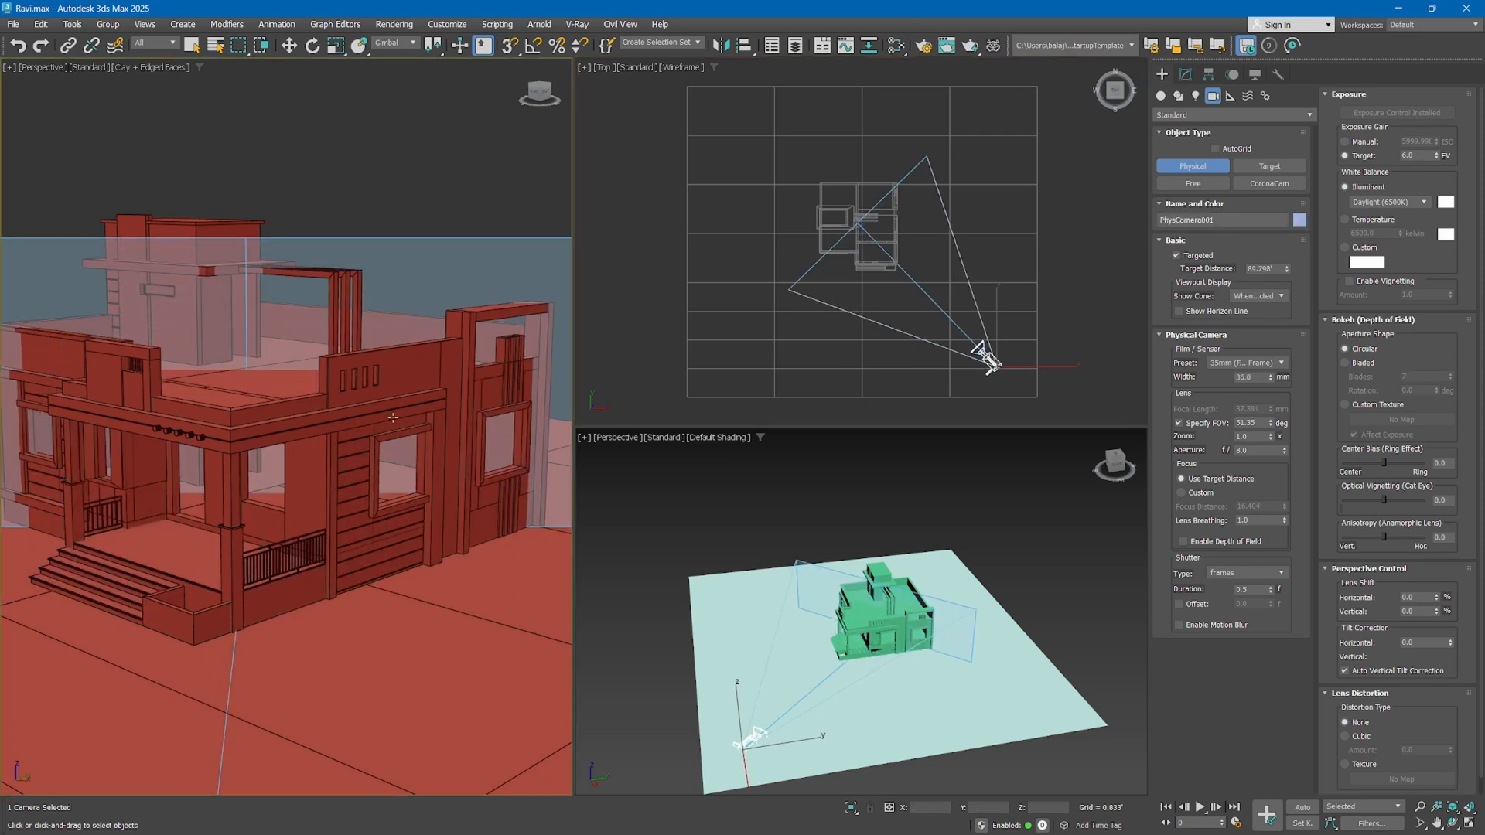
pyautogui.press('c')
pyautogui.moveTo(400, 276); pyautogui.dragTo(392, 332, button='middle')
# Move the physical camera closer to the house, to about X 45.4' and Y -42.9', framing the porch corner
pyautogui.rightClick(1017, 351)
pyautogui.press('w')
pyautogui.moveTo(1017, 350); pyautogui.dragTo(978, 298)
pyautogui.rightClick(415, 253)
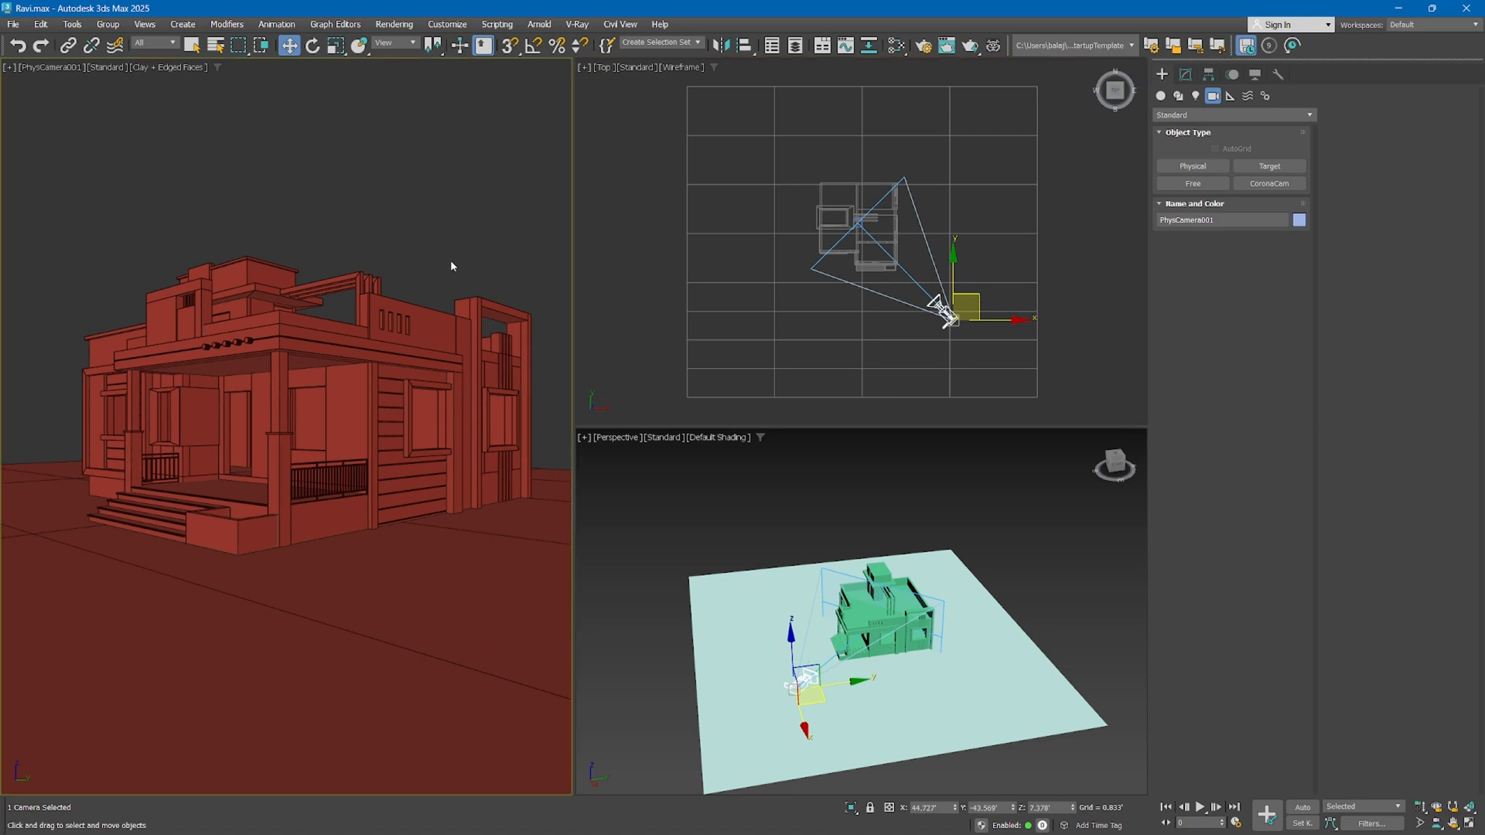
pyautogui.moveTo(450, 260); pyautogui.dragTo(437, 260, button='middle')
# Turn off the physical camera's Specify FOV option and set its focal length to 70 mm
pyautogui.click(1184, 77)
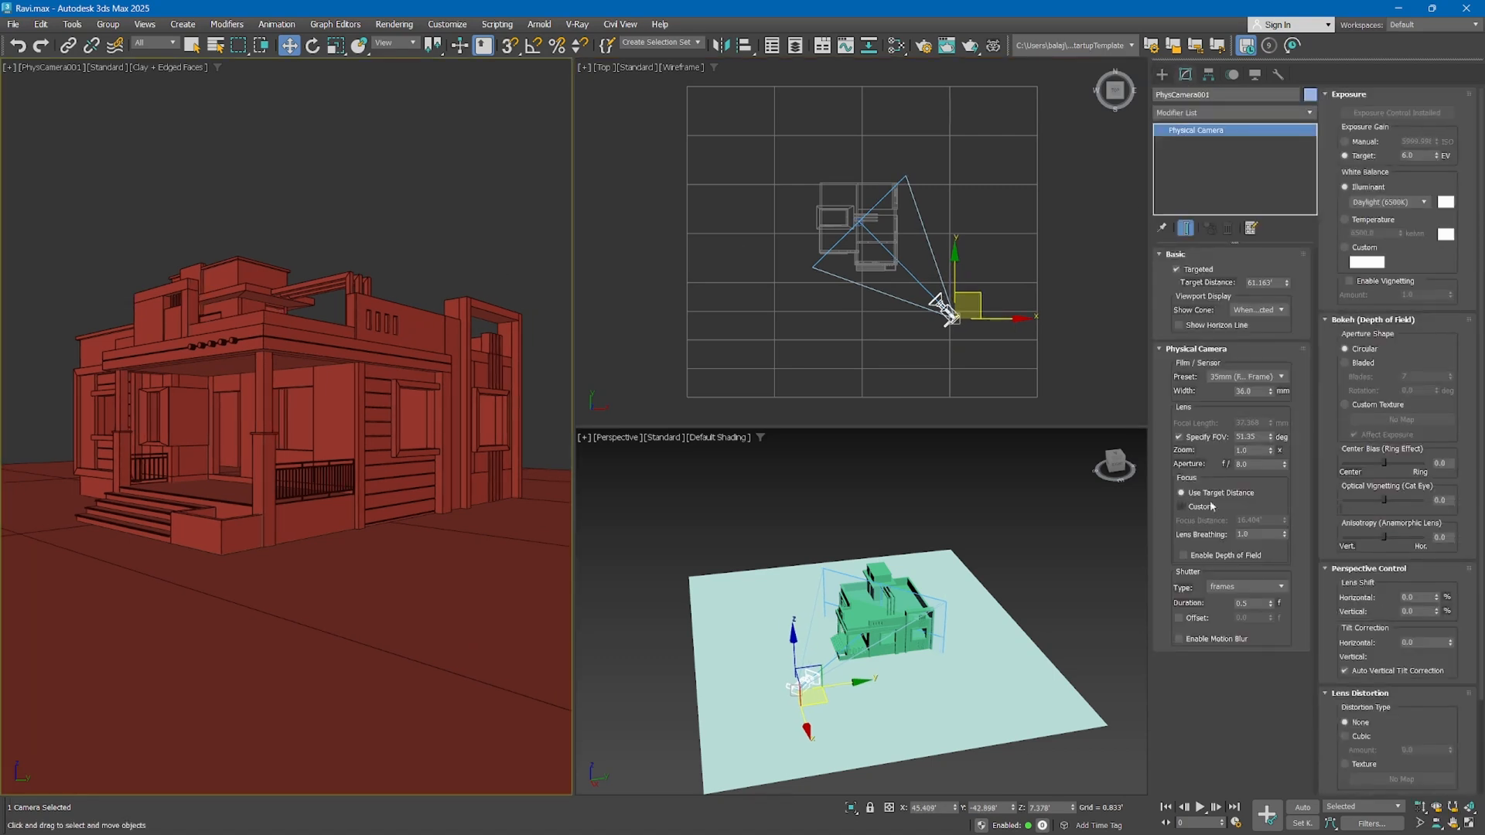
pyautogui.click(1207, 441)
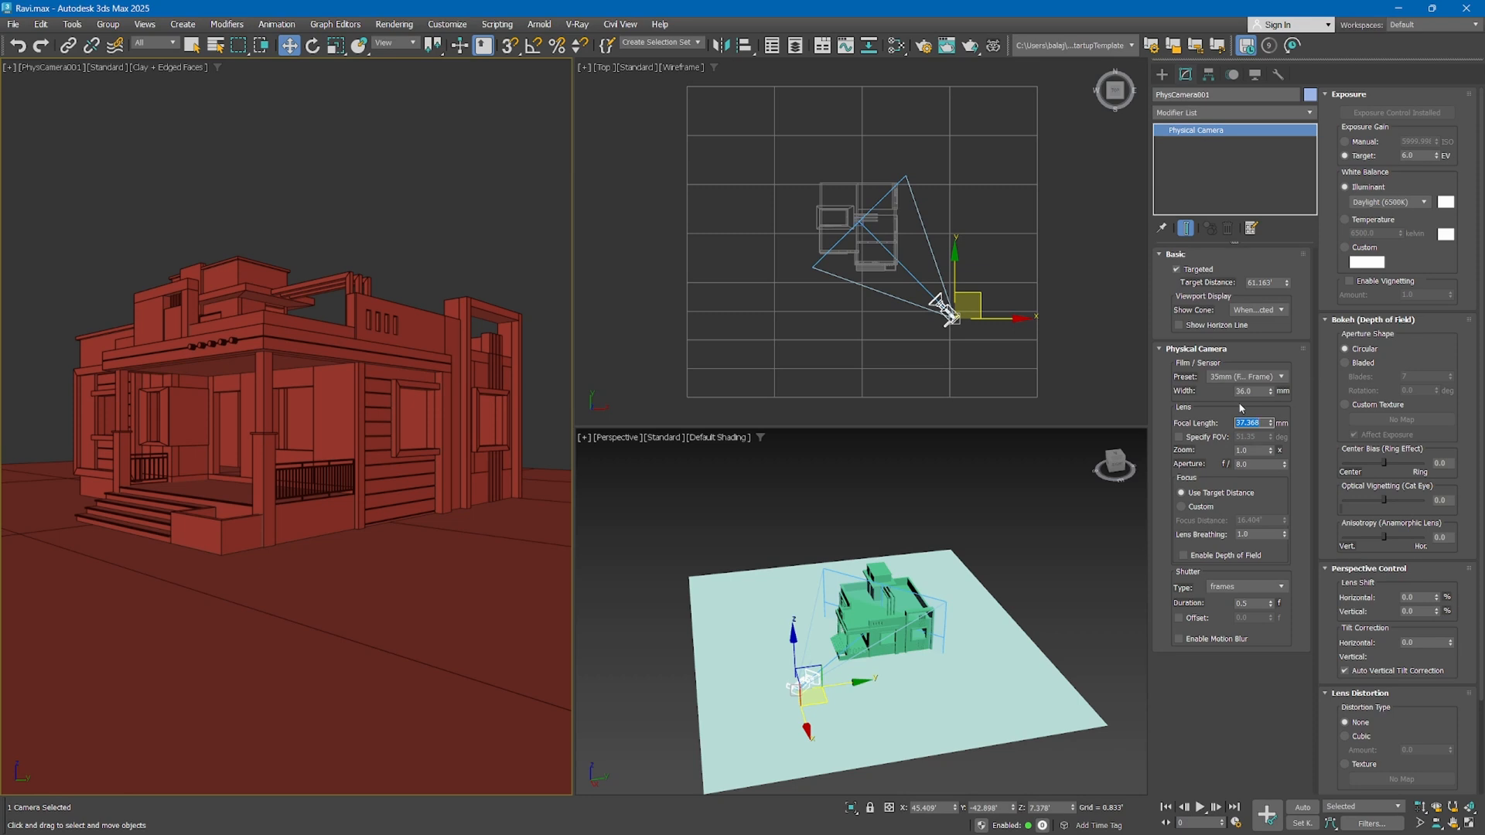
pyautogui.write('70')
pyautogui.press('Return')
# Move the camera back diagonally to about X 76.7', Y -73.7' and Z 8.1' so the whole house fits its view
pyautogui.rightClick(1016, 330)
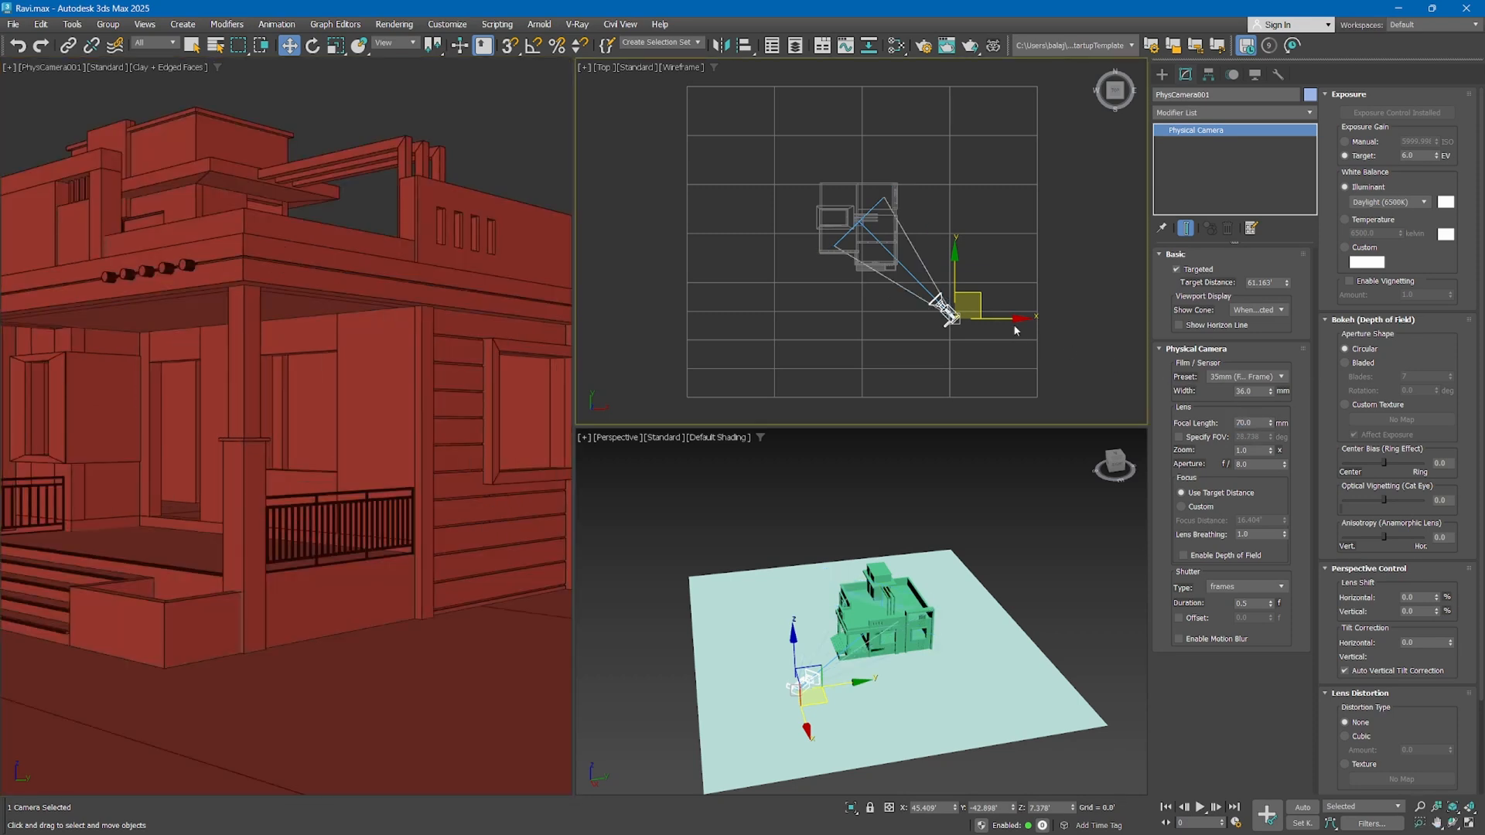
pyautogui.moveTo(981, 295); pyautogui.dragTo(1049, 361)
pyautogui.moveTo(367, 216); pyautogui.dragTo(357, 226, button='middle')
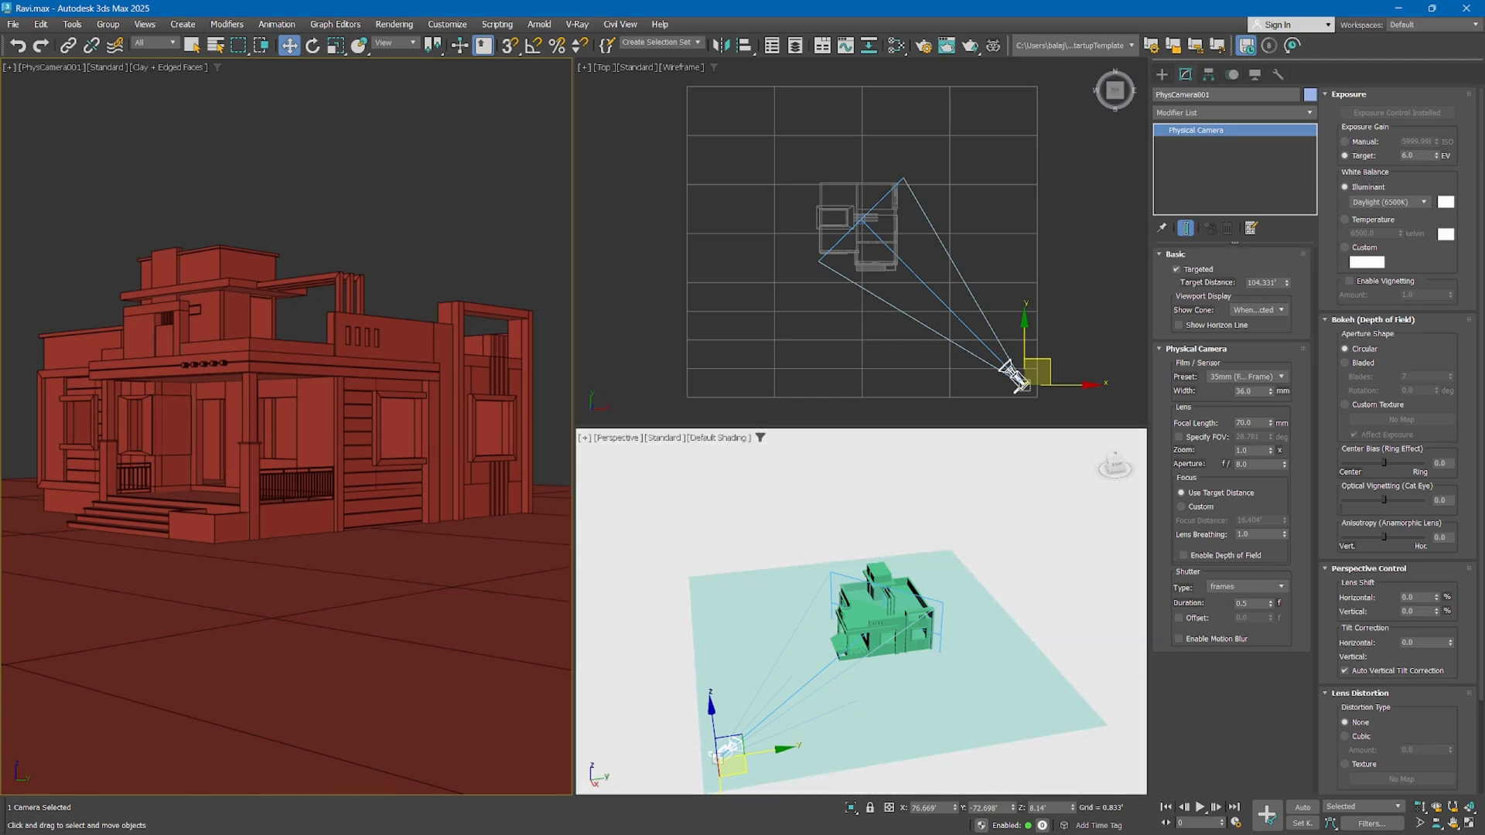
# Set the small perspective viewport's background to Use Customize User Interface Solid Color
pyautogui.rightClick(772, 473)
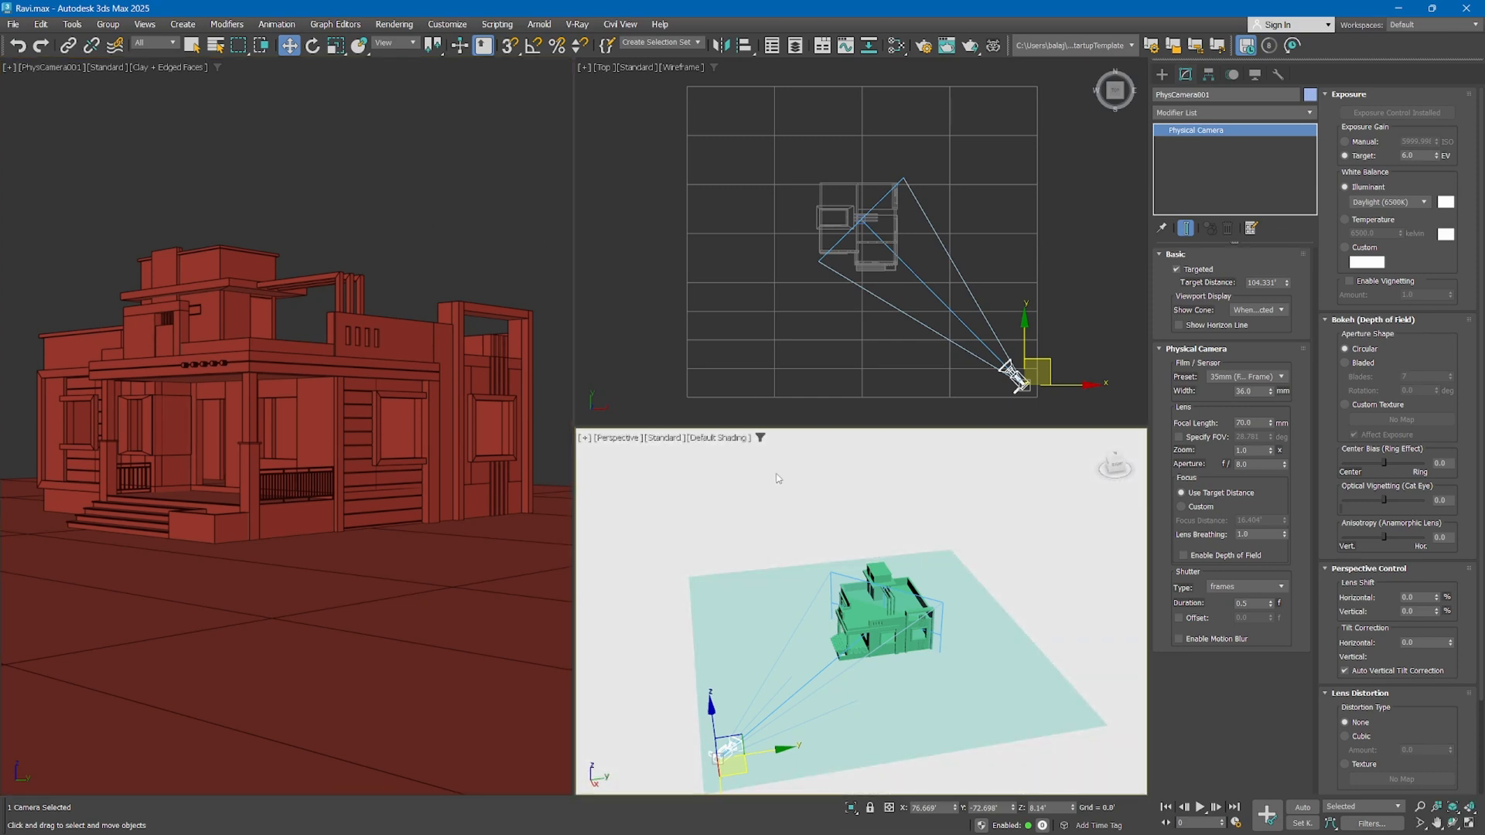
pyautogui.hotkey('alt', 'b')
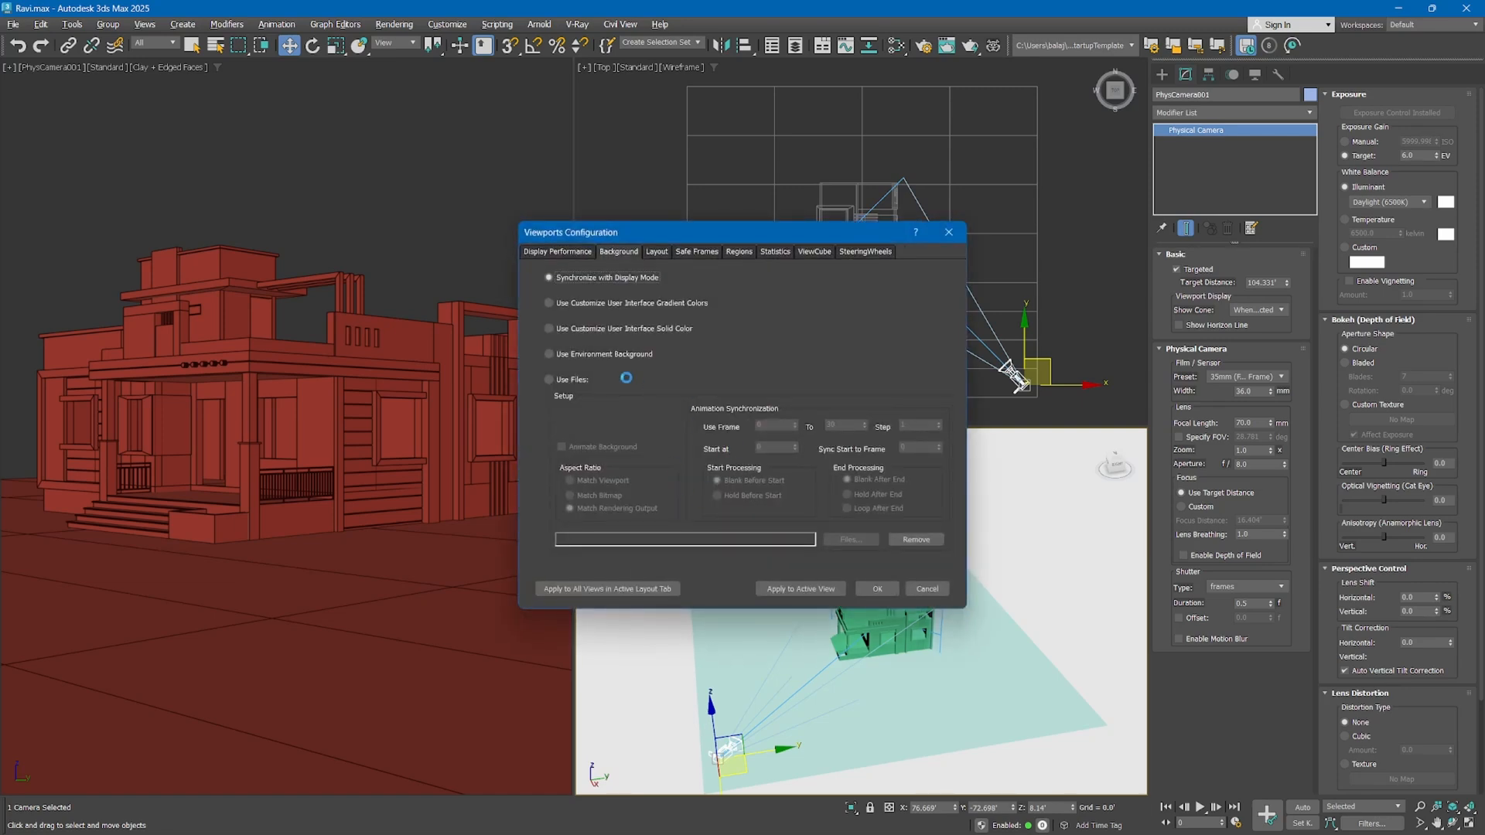
pyautogui.click(594, 328)
pyautogui.click(788, 590)
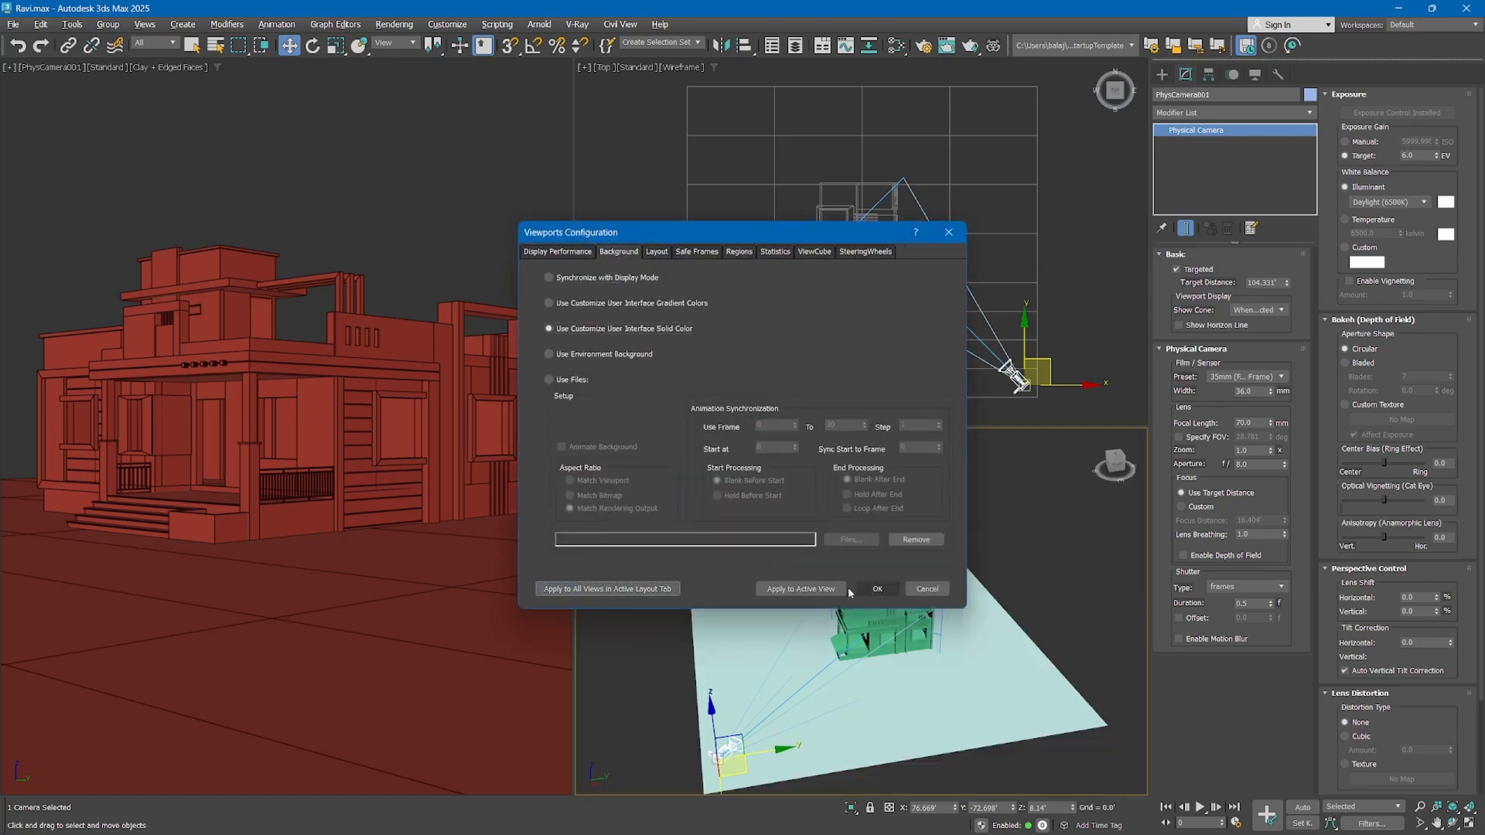
pyautogui.click(874, 589)
# Test-render the physical camera view with V-Ray, shrink the frame buffer to the image, and cancel the rendering
pyautogui.rightClick(493, 239)
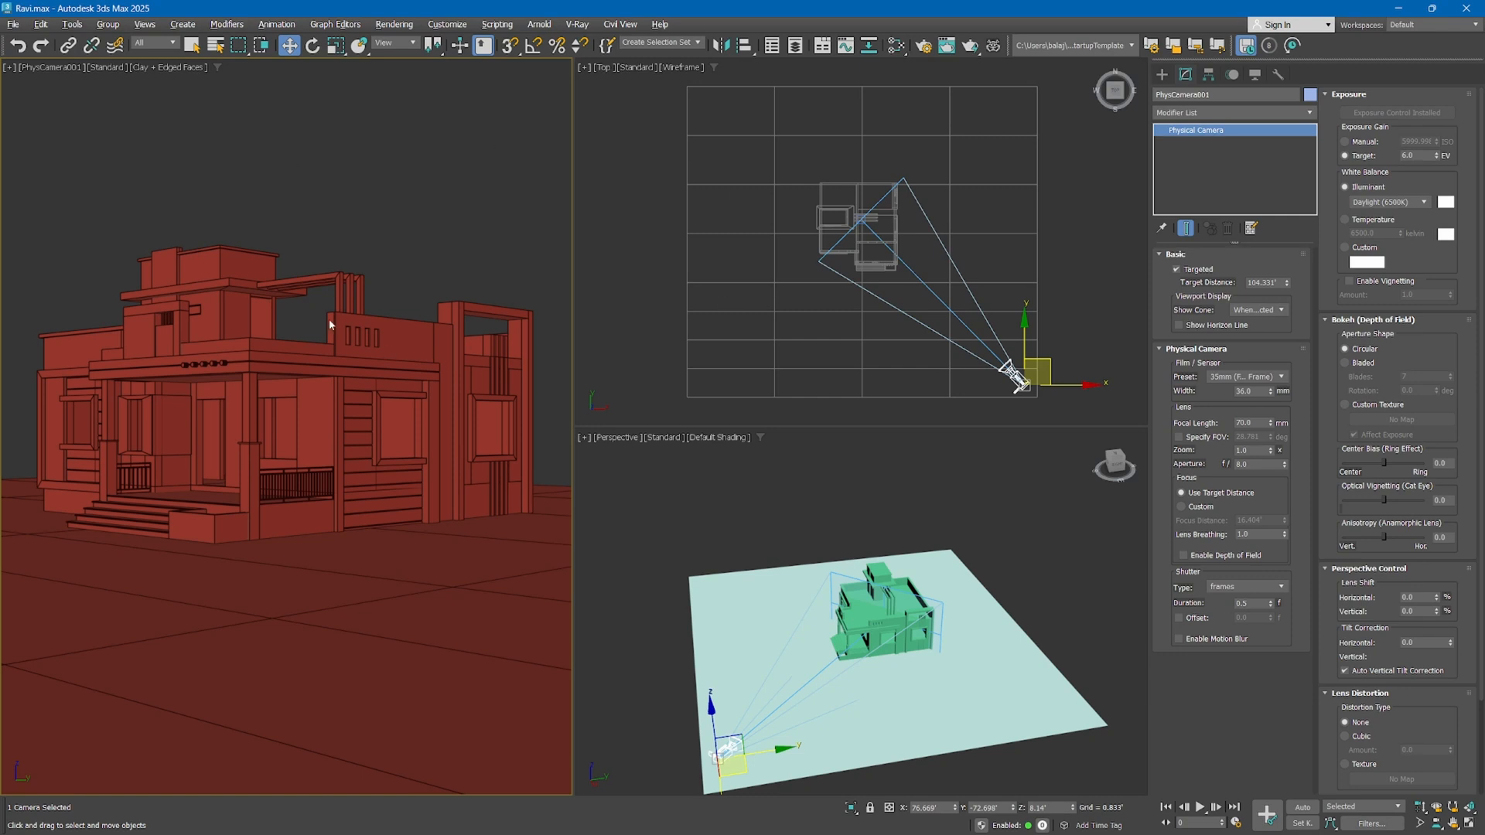
pyautogui.click(971, 46)
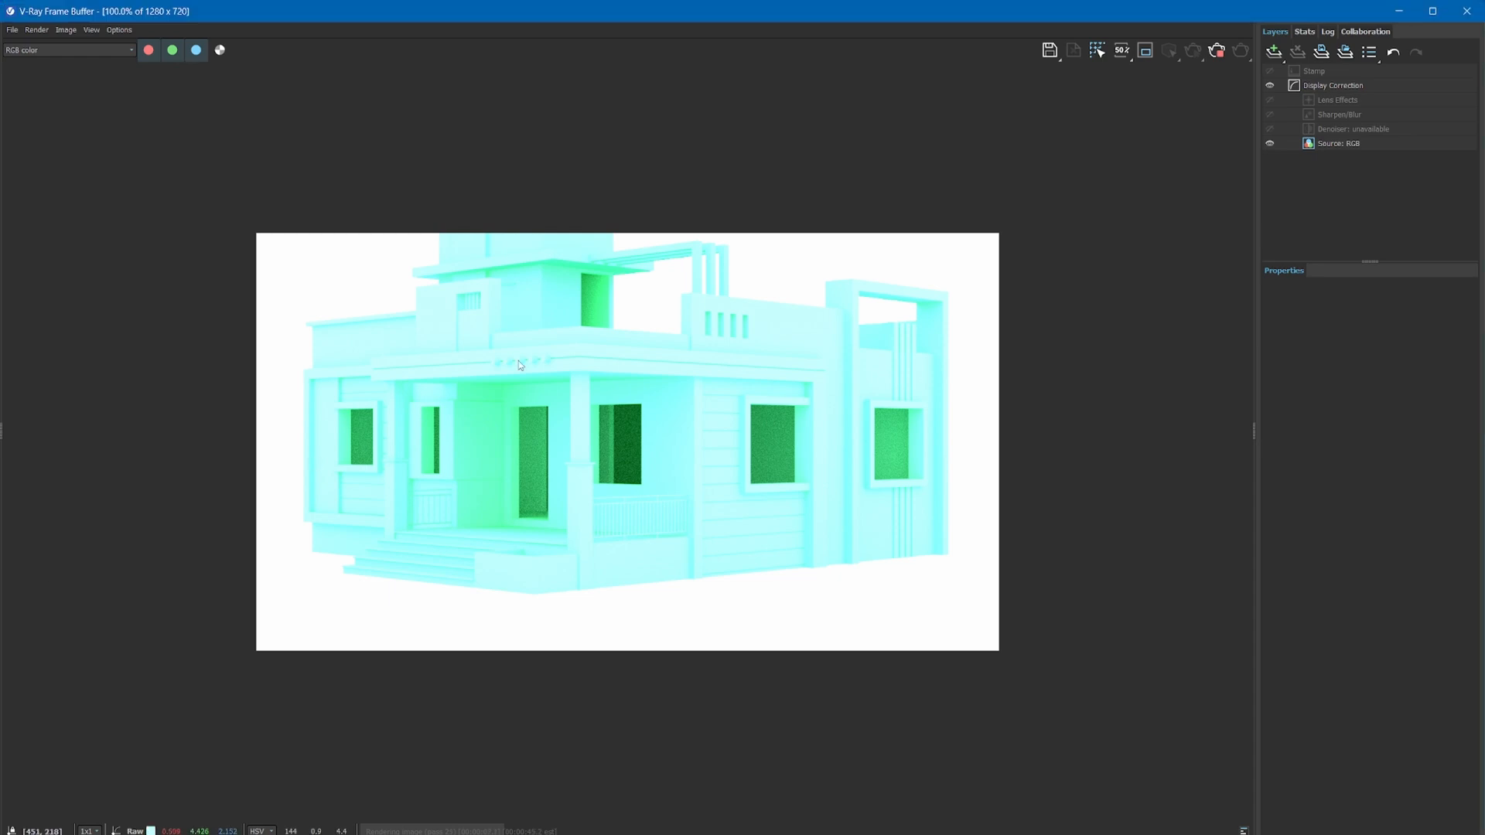
pyautogui.doubleClick(737, 10)
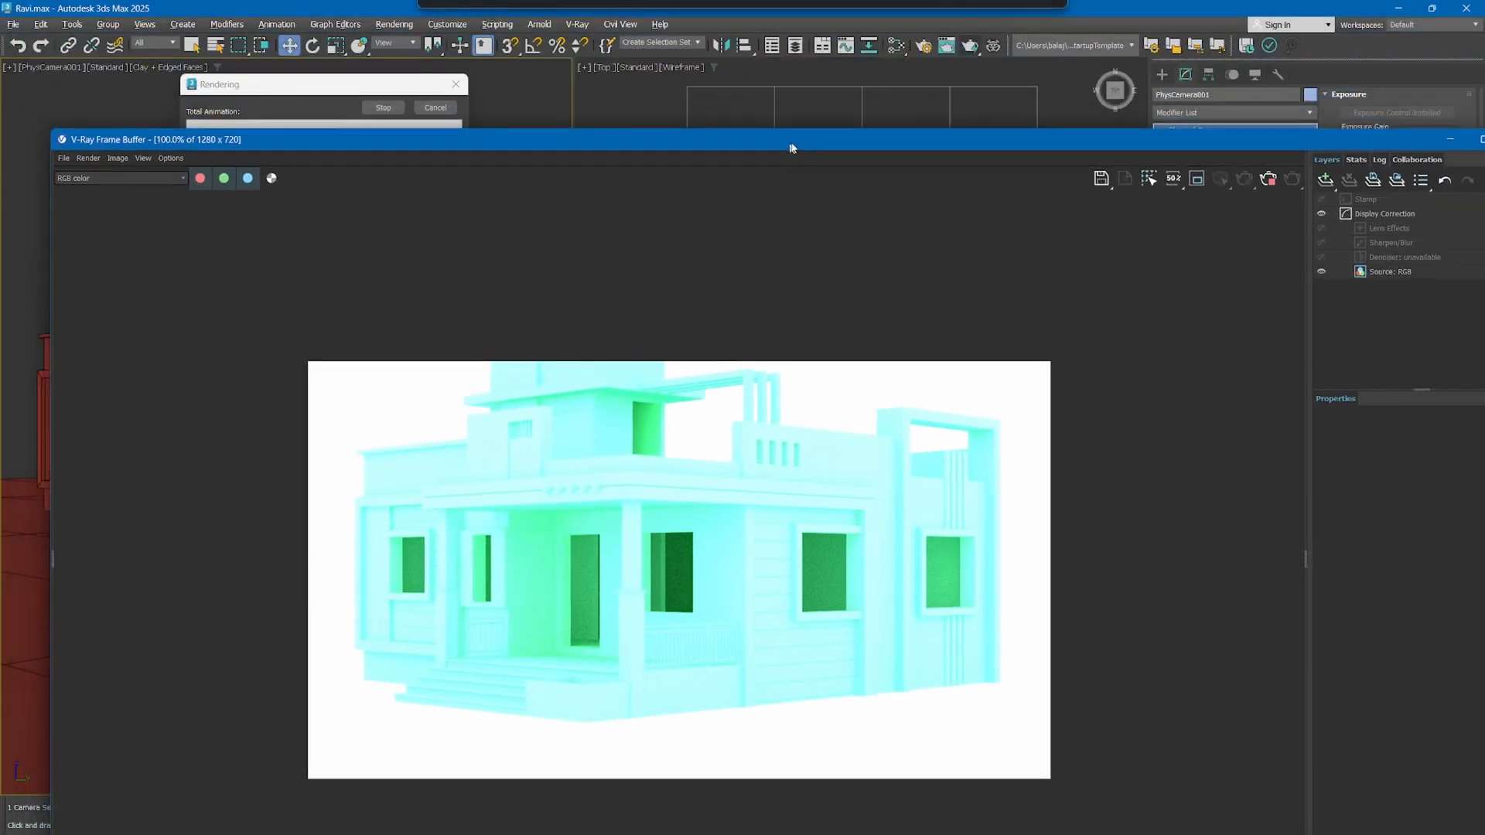
pyautogui.moveTo(73, 123); pyautogui.dragTo(122, 248)
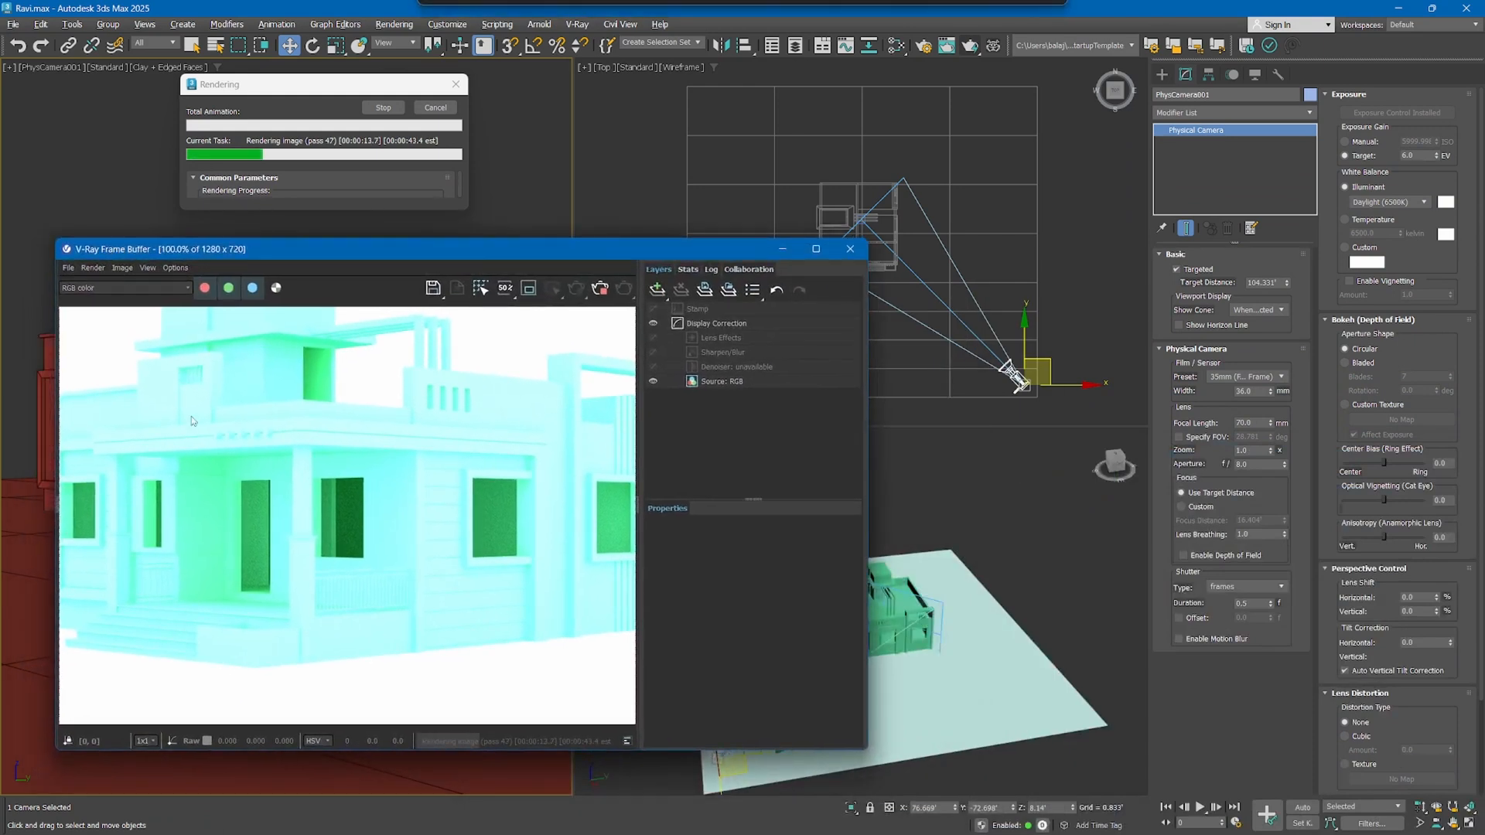
pyautogui.scroll(-1, 237, 522)
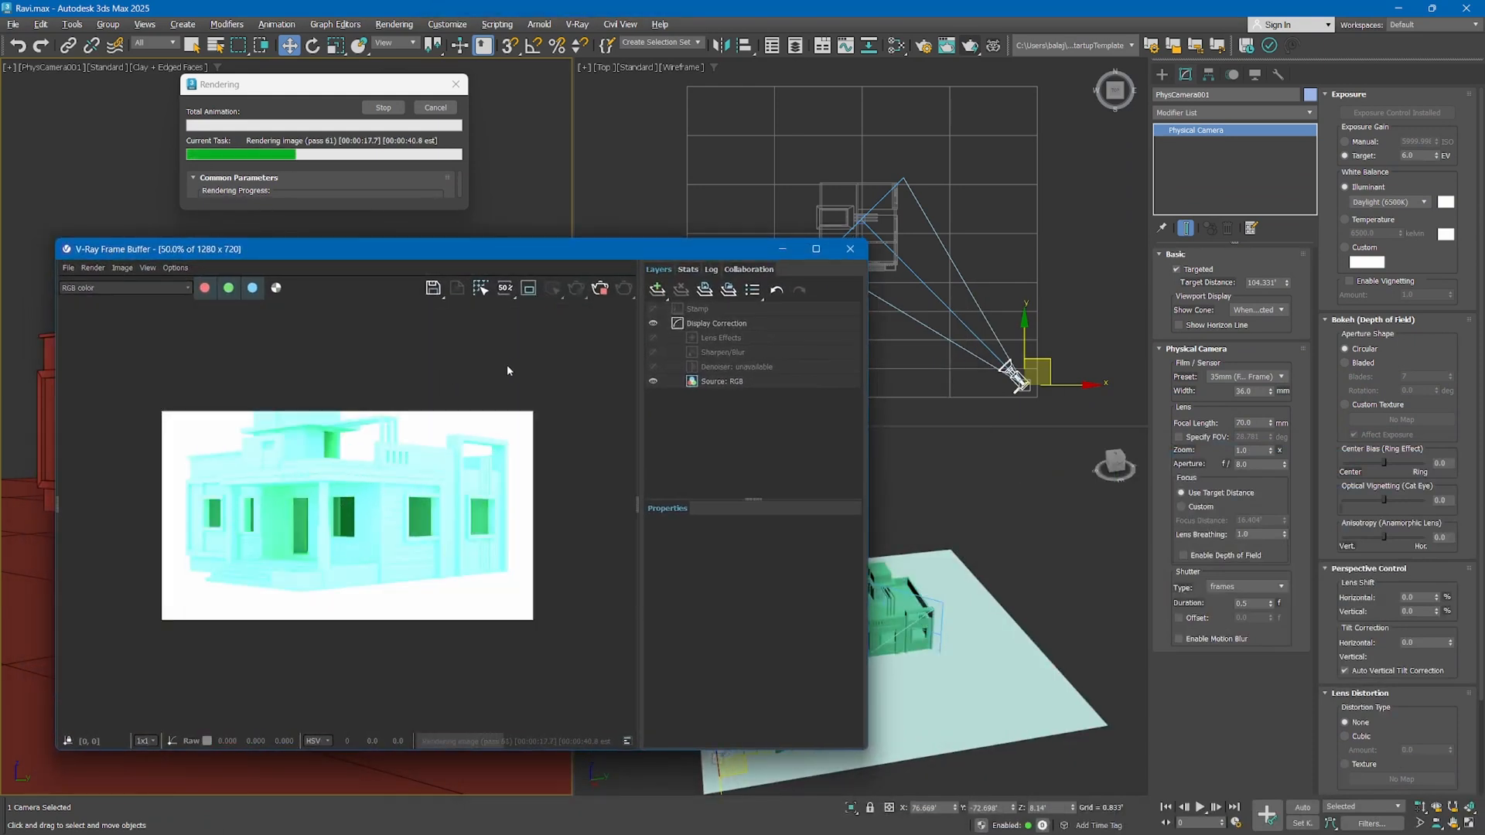
pyautogui.click(637, 498)
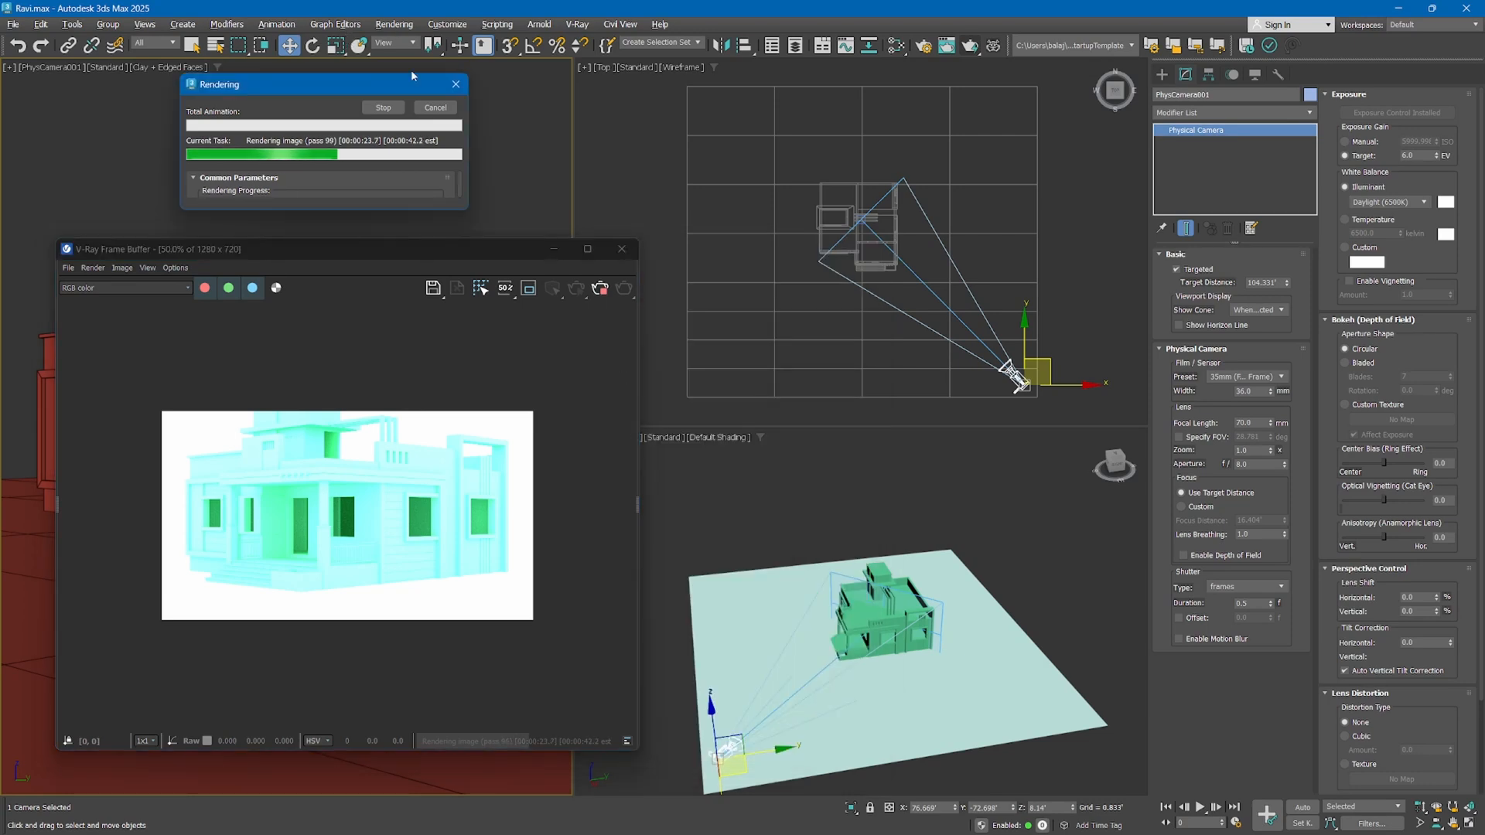
pyautogui.click(434, 107)
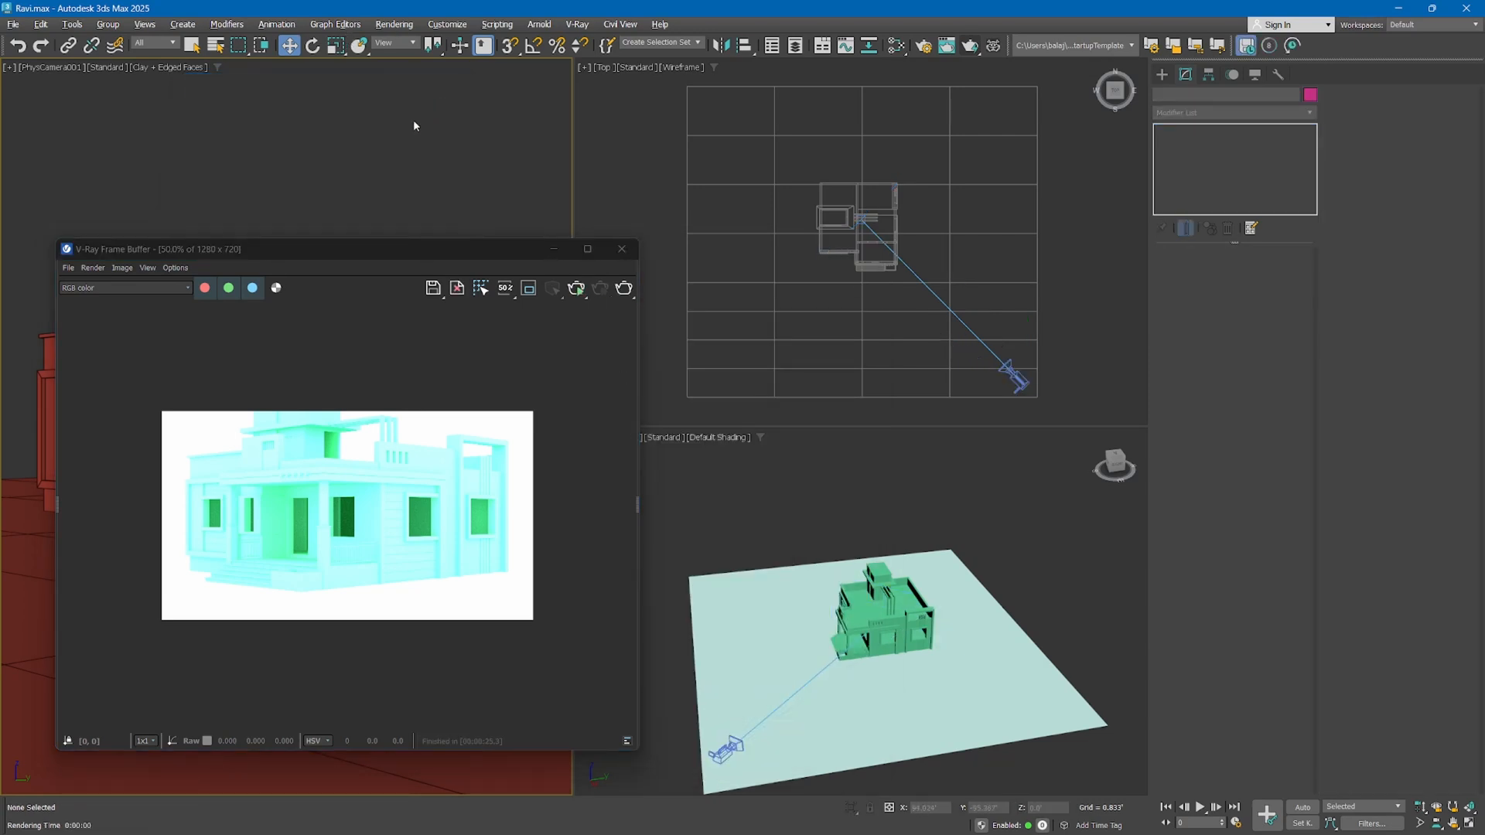
# Darken the environment background color to a medium gray, and briefly test-render the camera view again
pyautogui.press('8')
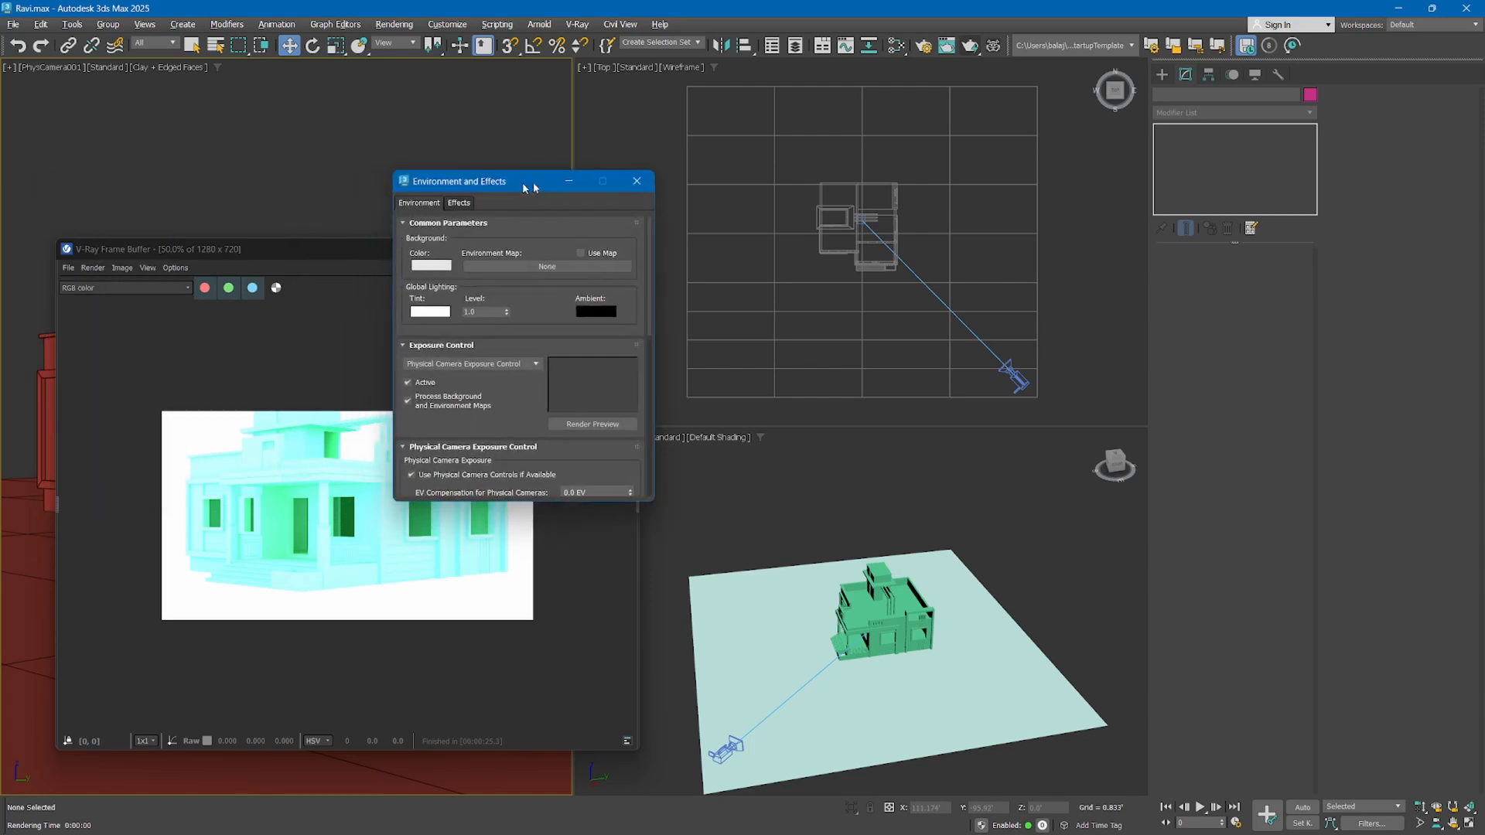
pyautogui.moveTo(503, 179); pyautogui.dragTo(603, 178)
pyautogui.click(525, 263)
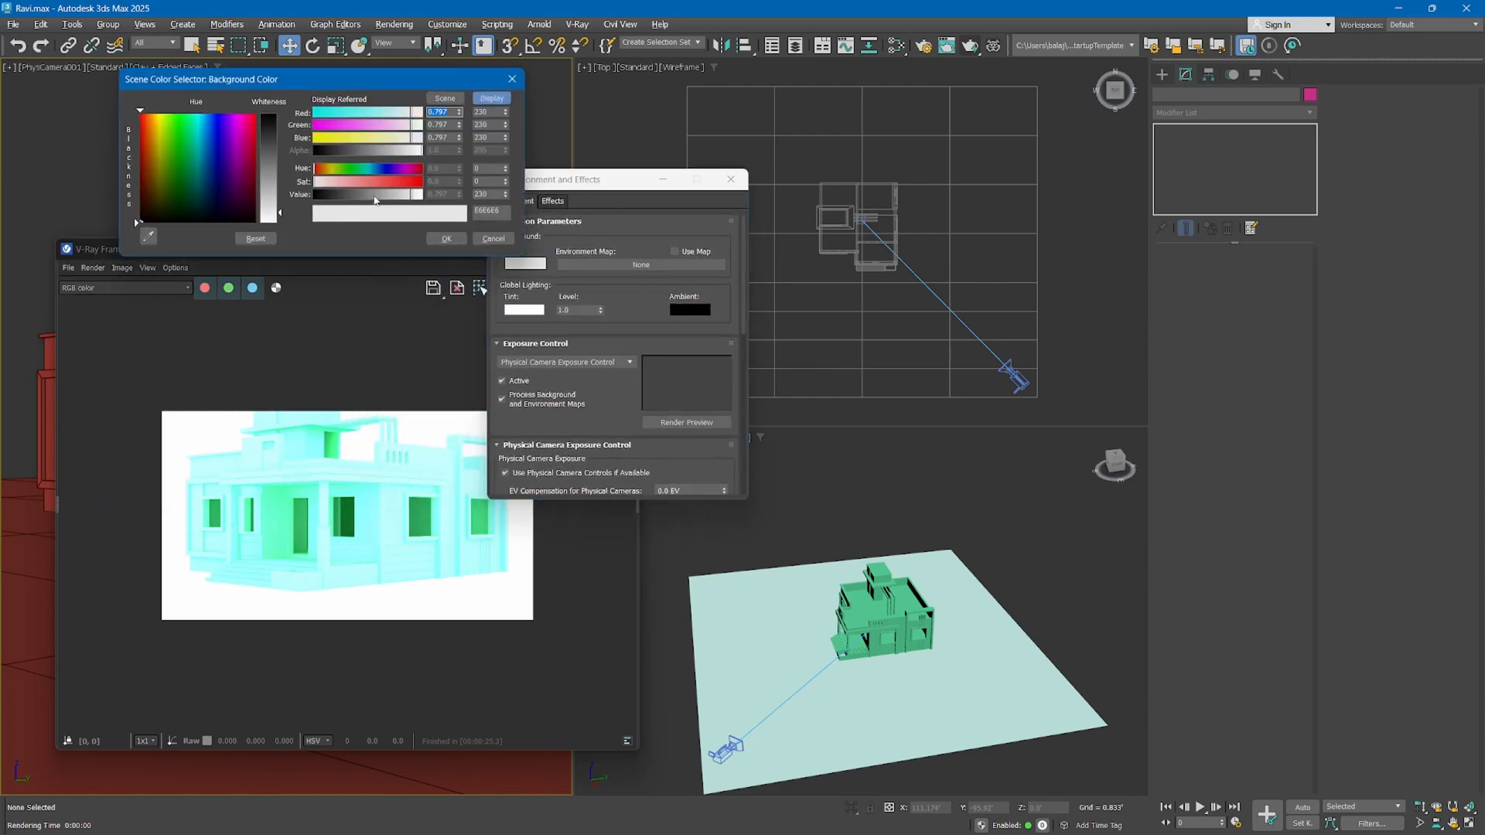
pyautogui.moveTo(375, 200)
pyautogui.mouseDown()
pyautogui.moveTo(362, 200)
pyautogui.moveTo(384, 199)
pyautogui.mouseUp()
pyautogui.click(446, 238)
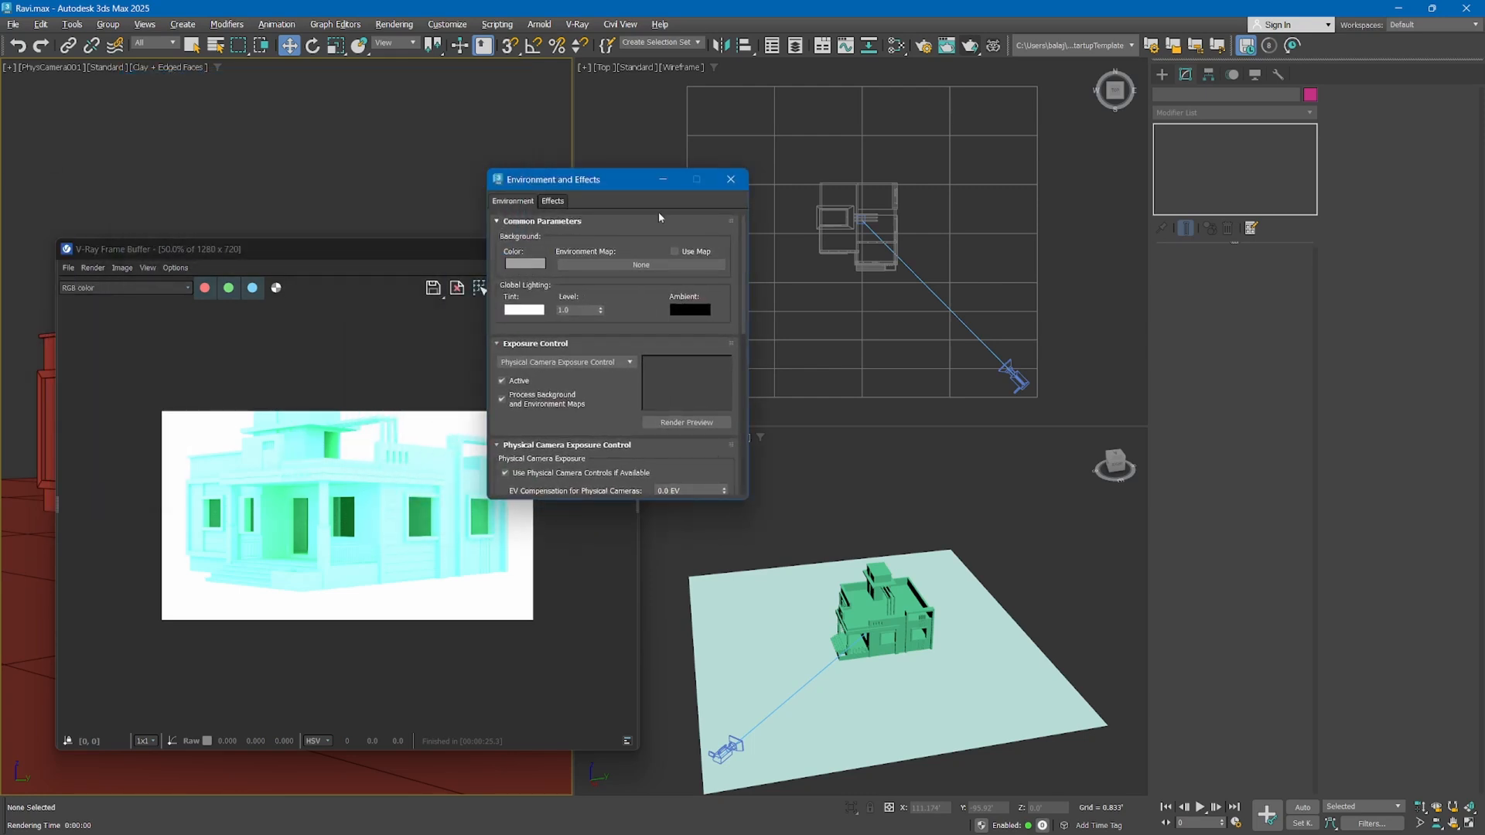
pyautogui.click(733, 179)
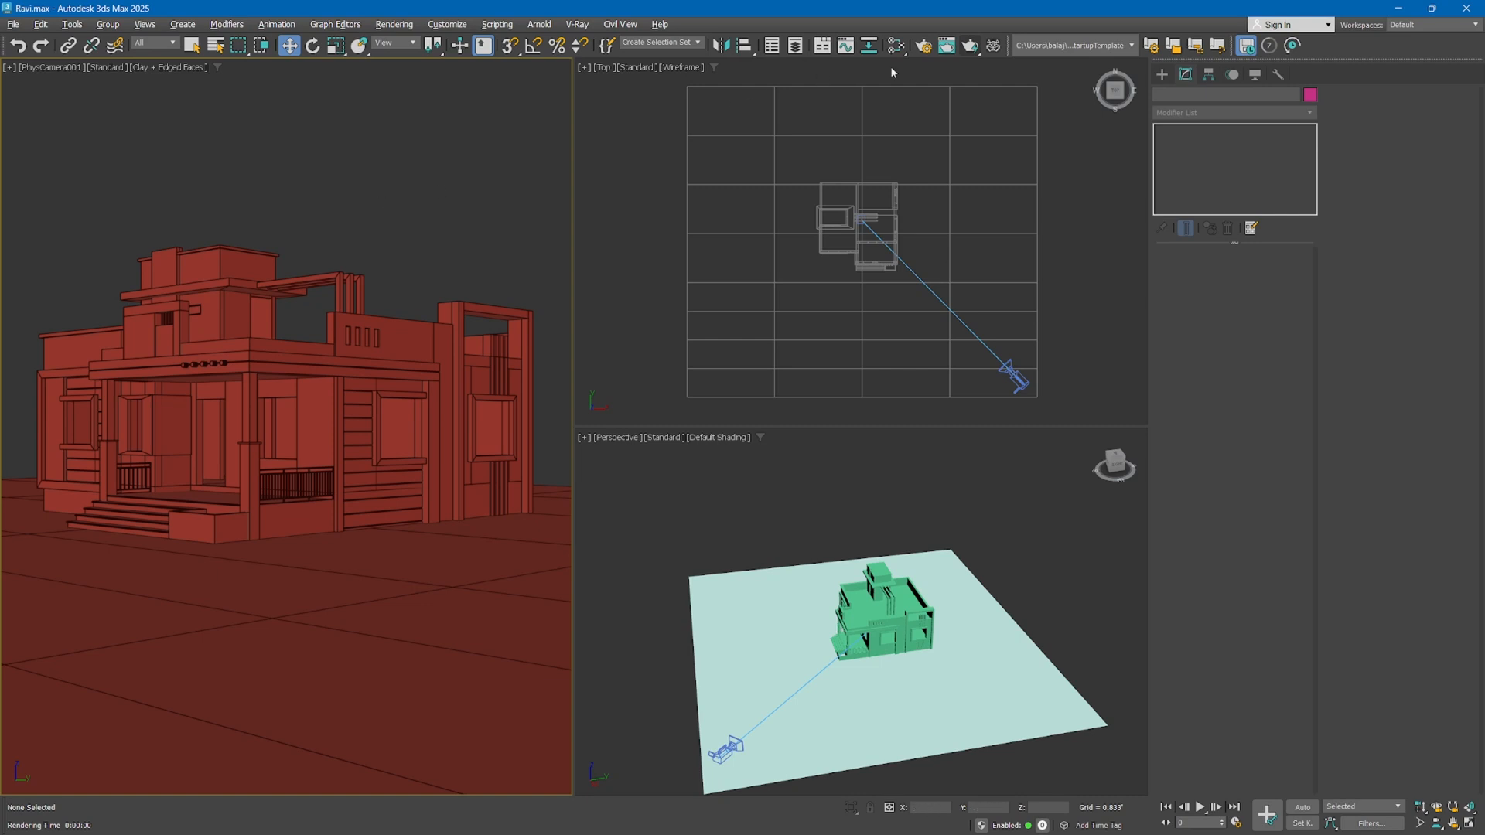
pyautogui.click(975, 47)
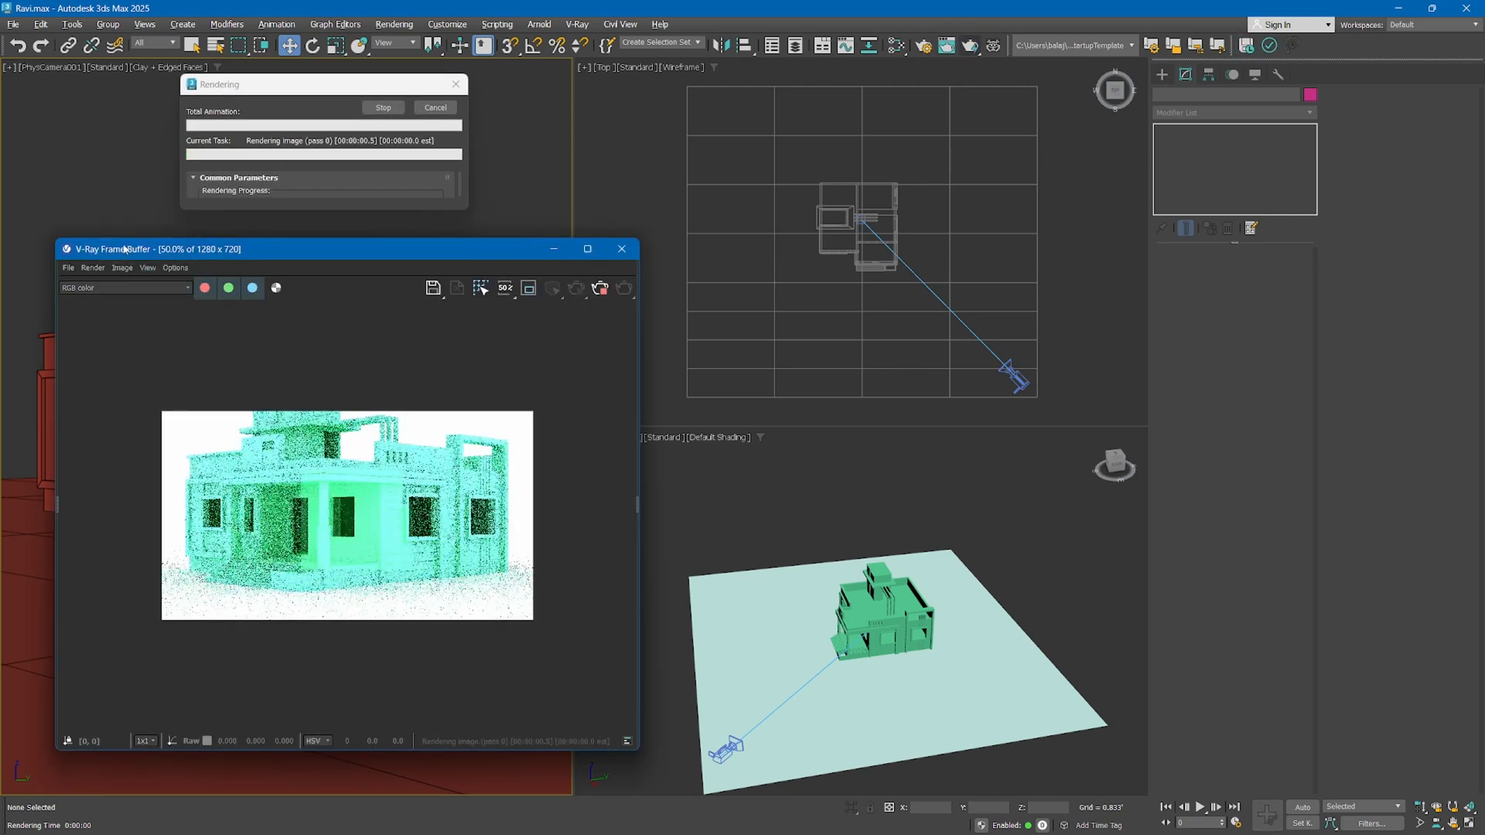
pyautogui.click(621, 248)
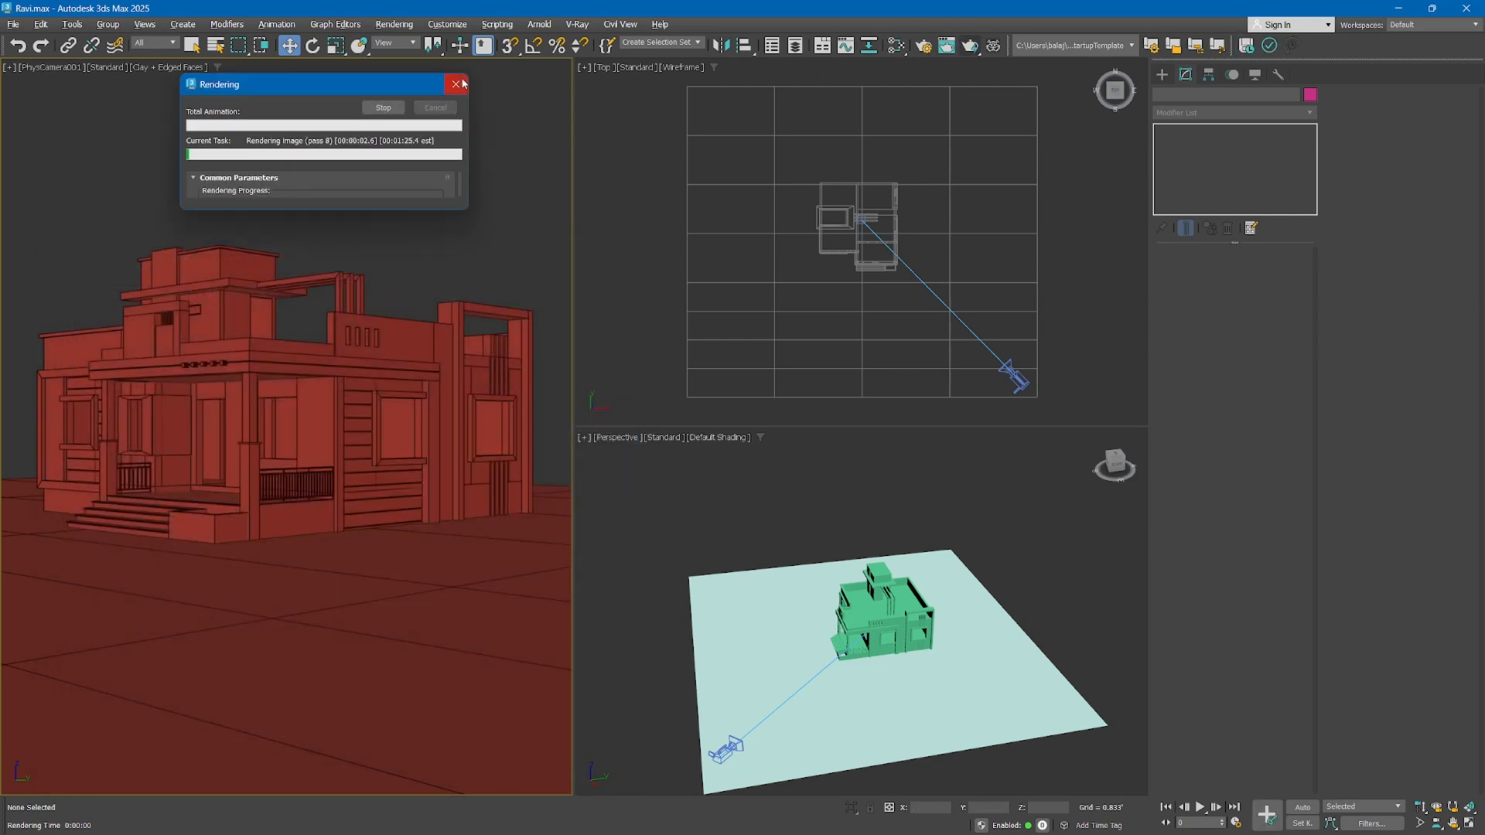
# Change the production renderer from V-Ray to Scanline Renderer in the render setup
pyautogui.click(922, 47)
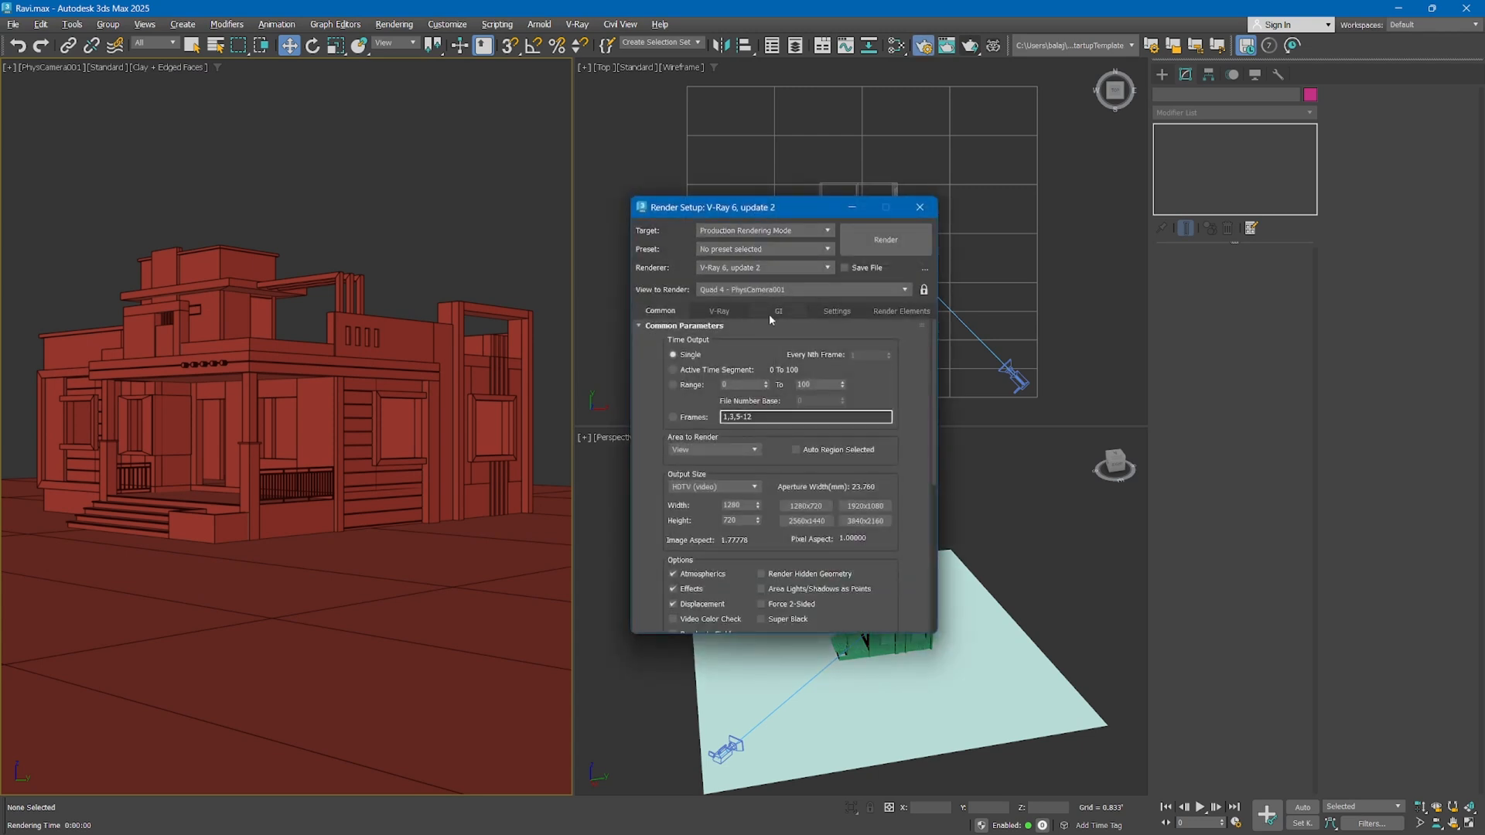
pyautogui.click(769, 267)
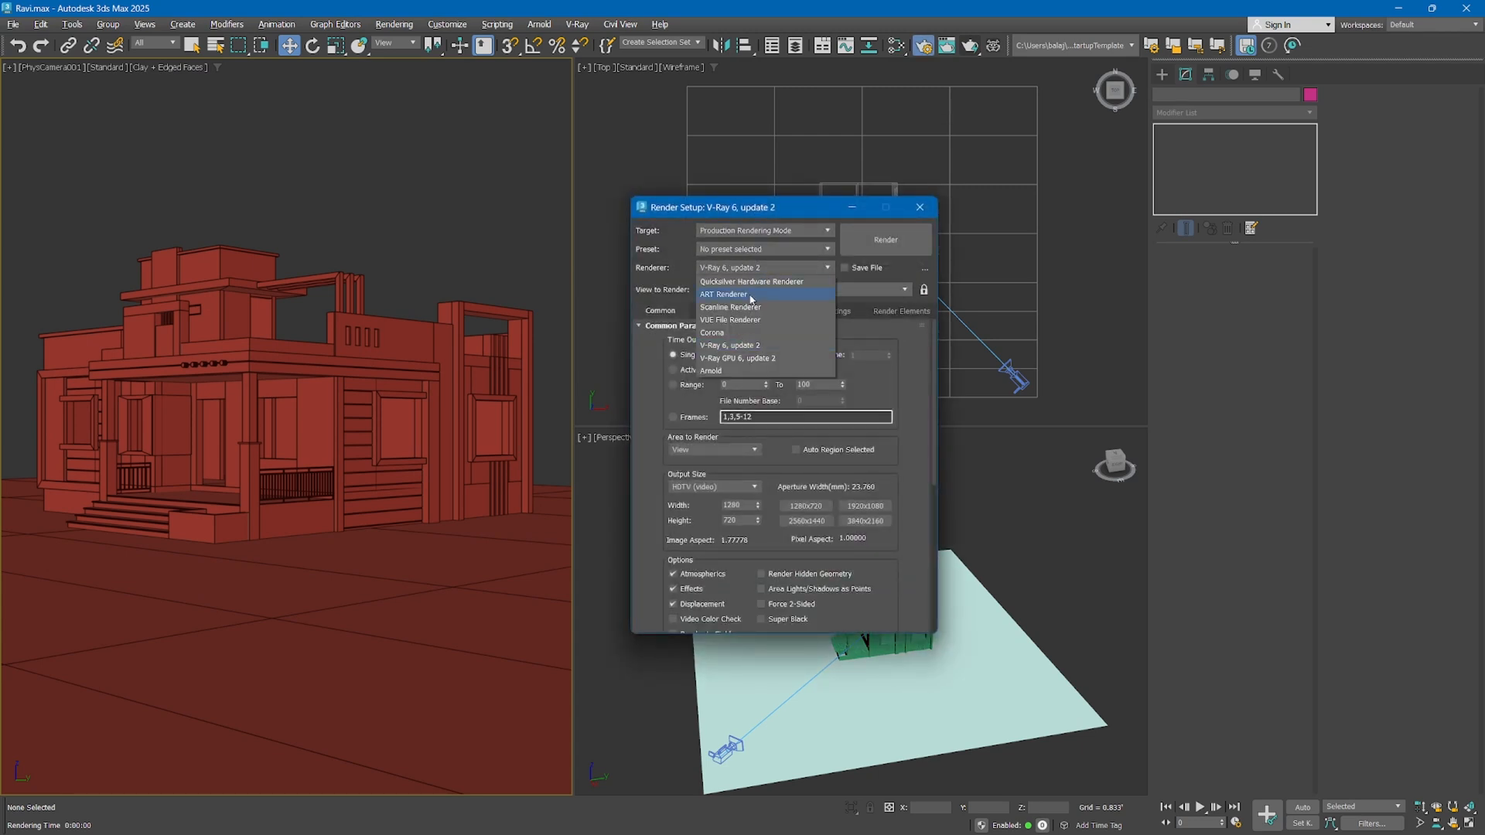
pyautogui.click(750, 308)
pyautogui.click(738, 269)
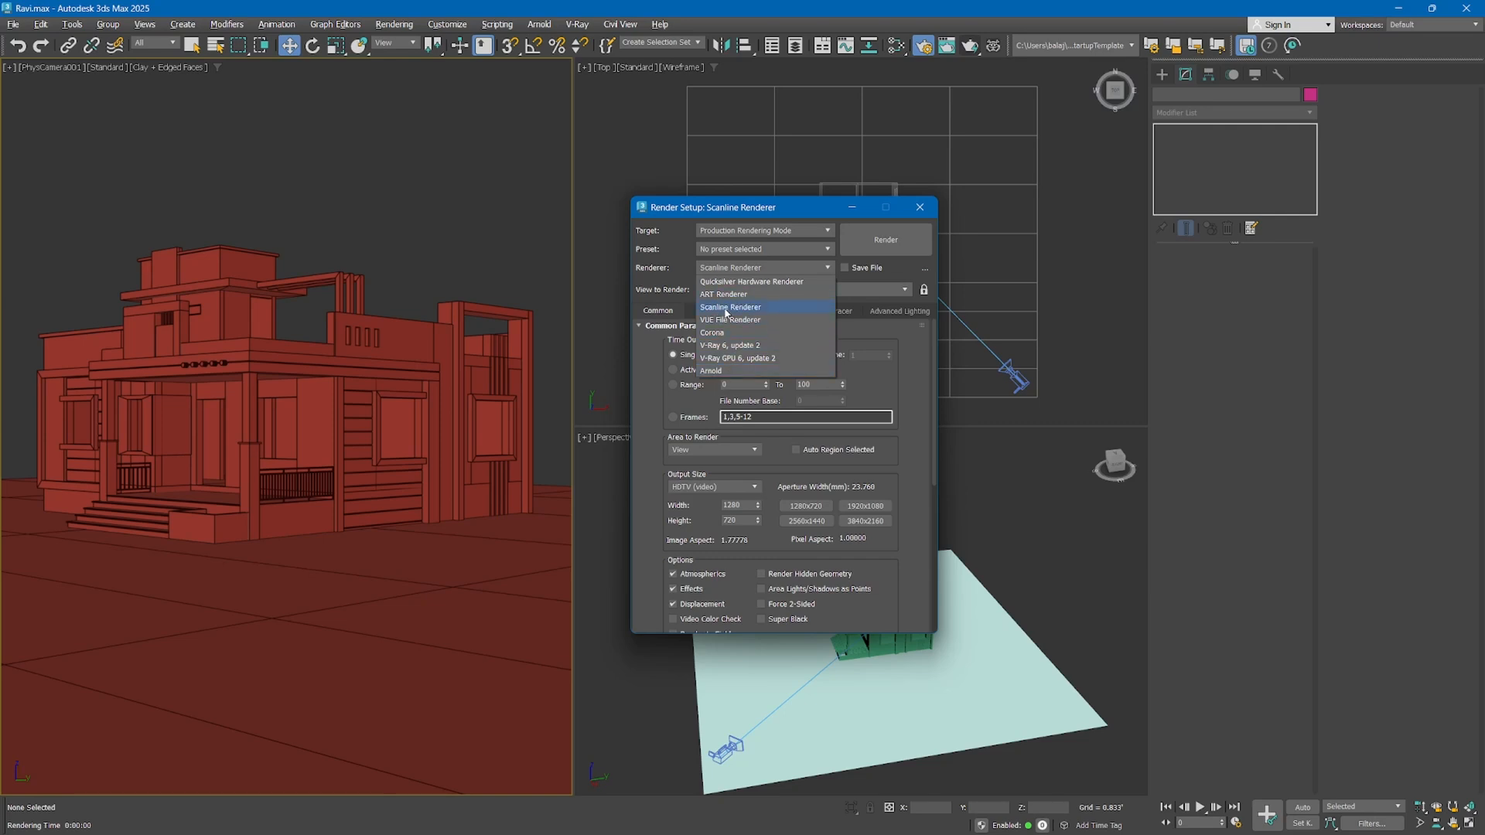
pyautogui.click(727, 308)
pyautogui.click(919, 207)
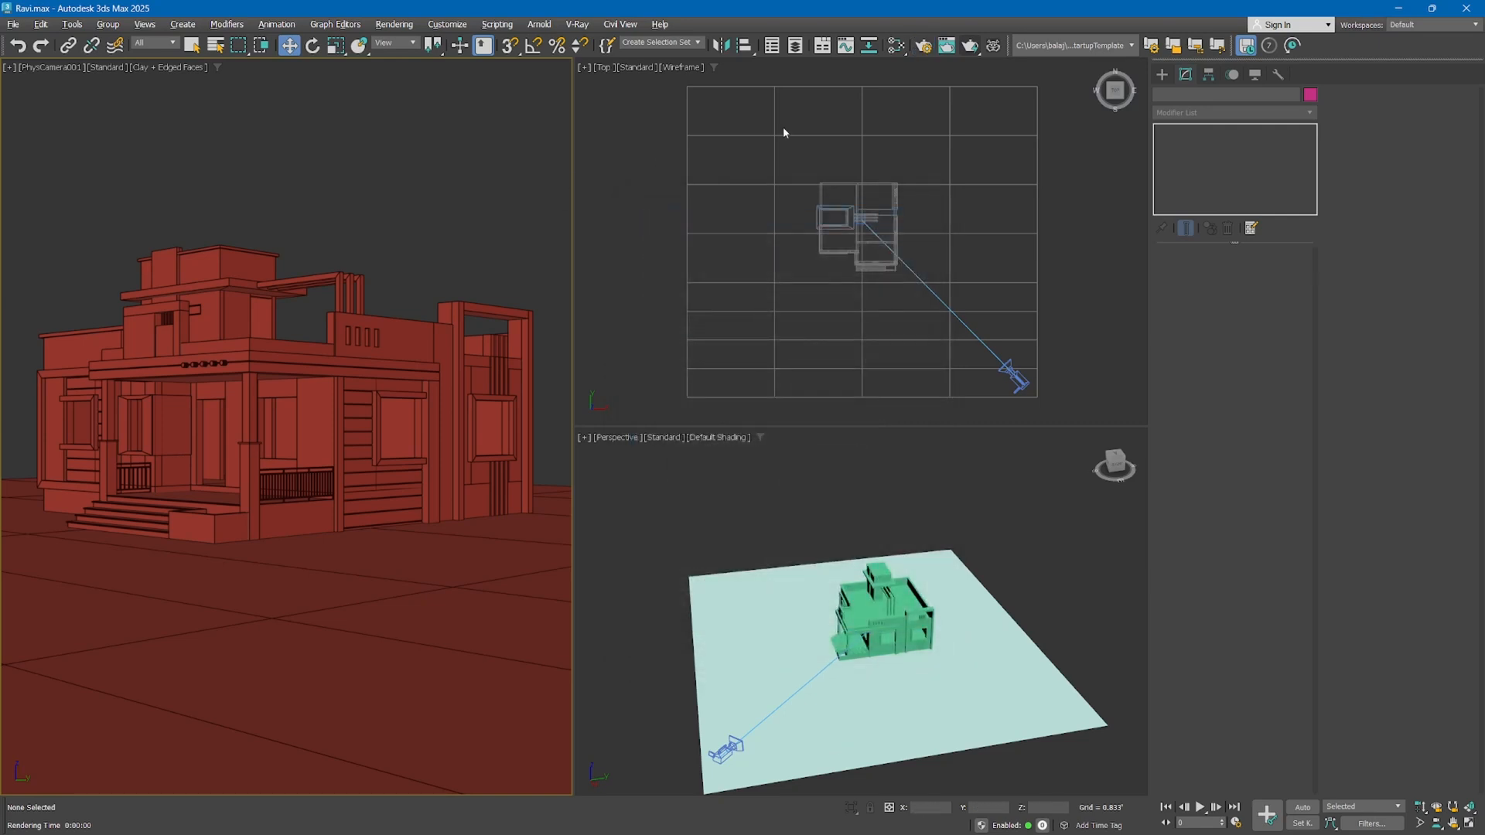
# Render the physical camera view with the Scanline Renderer, compare it with the viewport framing, and close the rendered frame
pyautogui.click(970, 45)
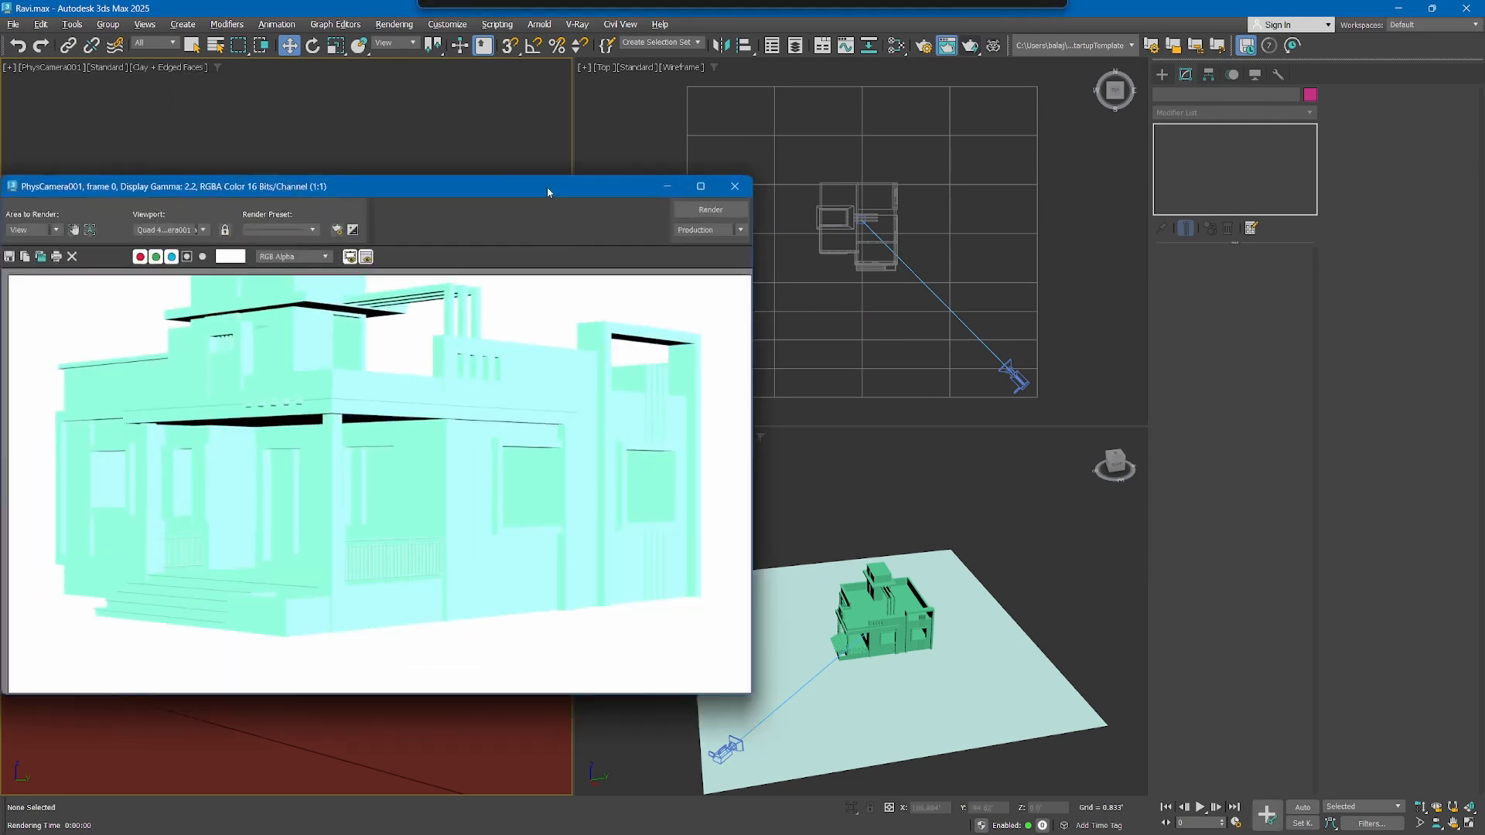
pyautogui.moveTo(548, 192)
pyautogui.mouseDown()
pyautogui.moveTo(735, 271)
pyautogui.moveTo(695, 243)
pyautogui.mouseUp()
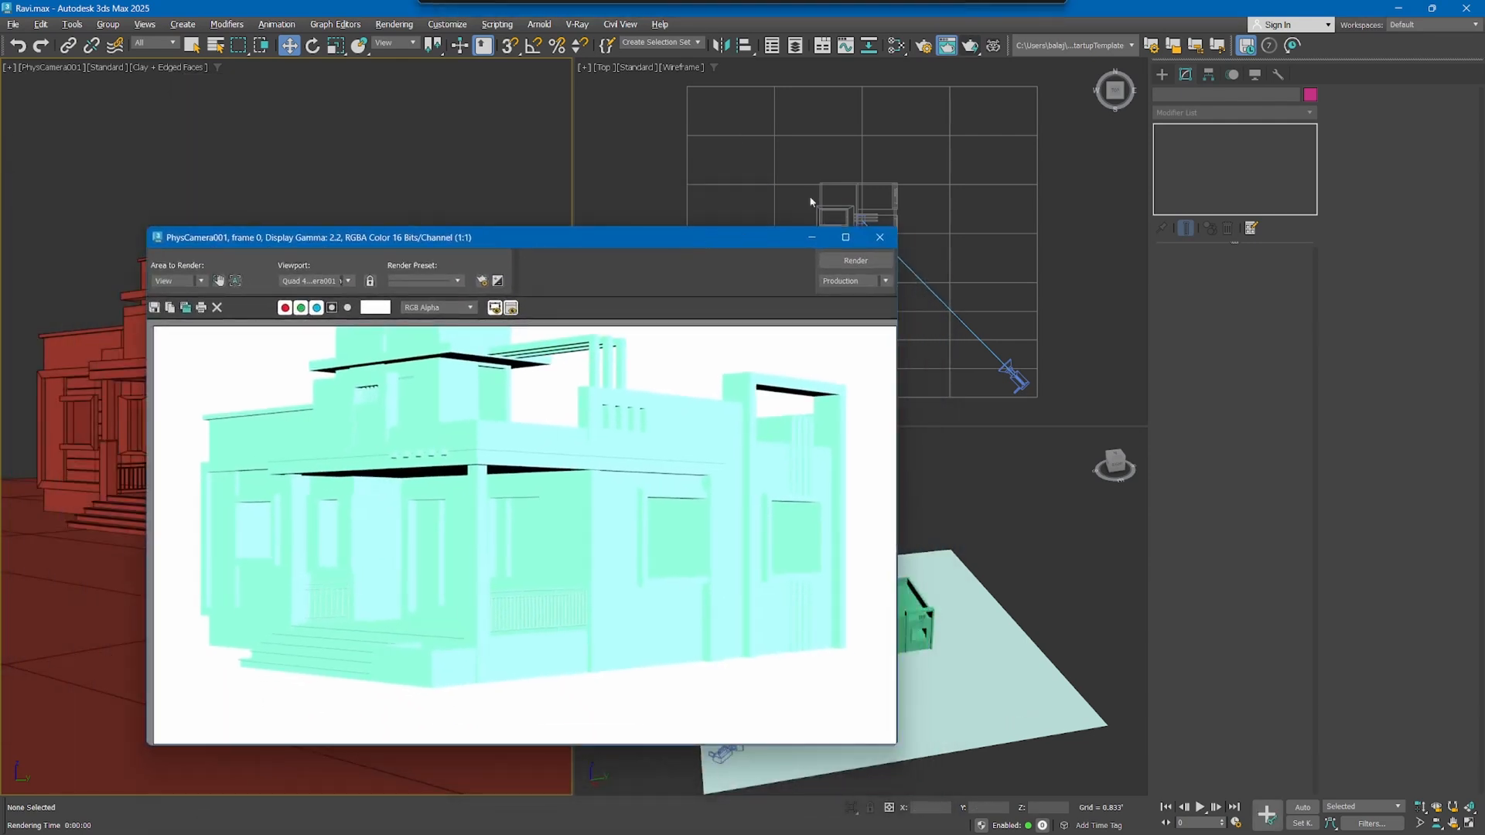
pyautogui.click(970, 45)
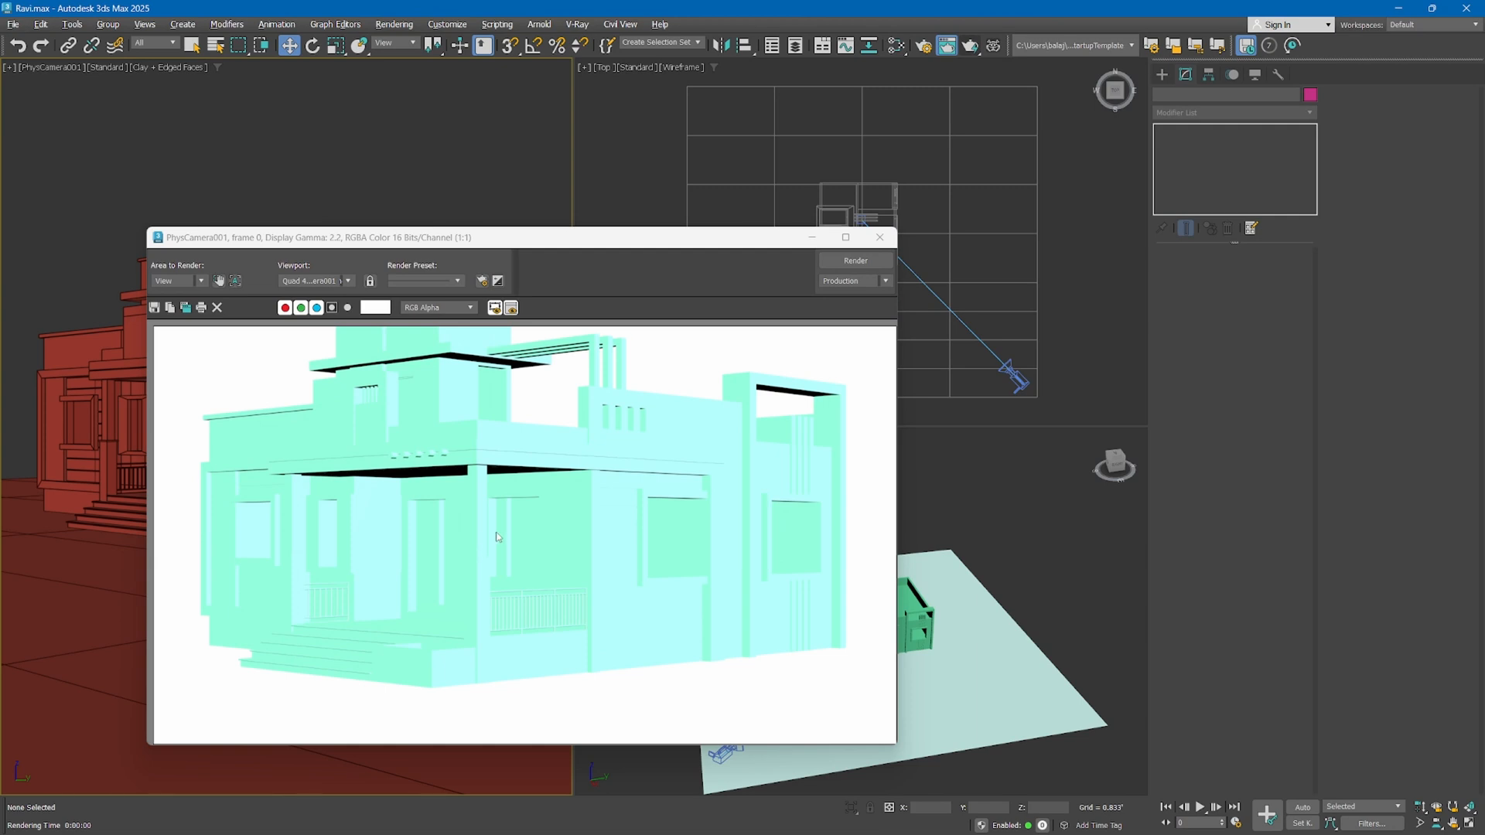
pyautogui.moveTo(468, 239); pyautogui.dragTo(847, 237)
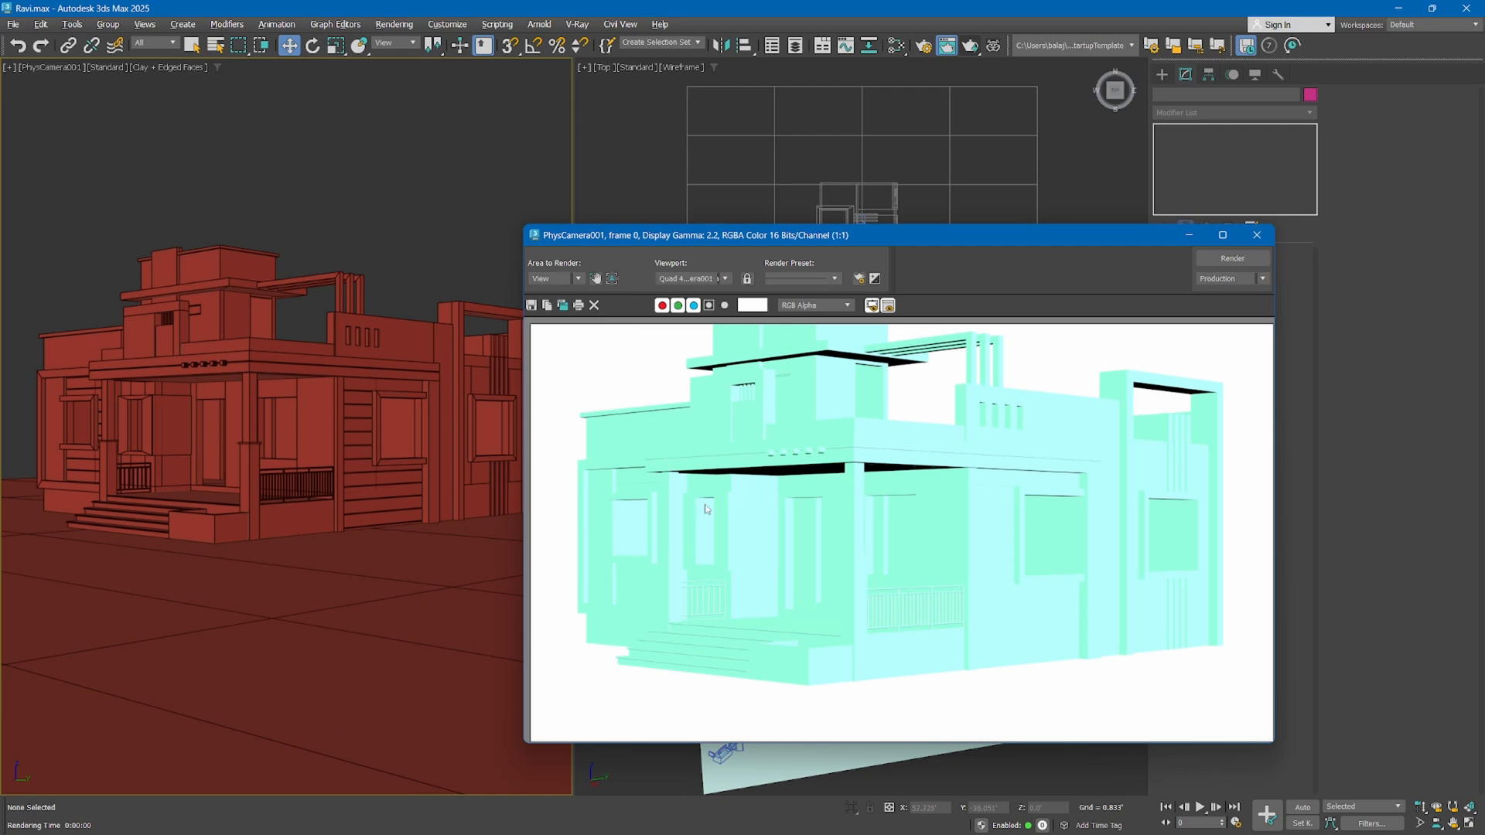
pyautogui.scroll(-1, 743, 511)
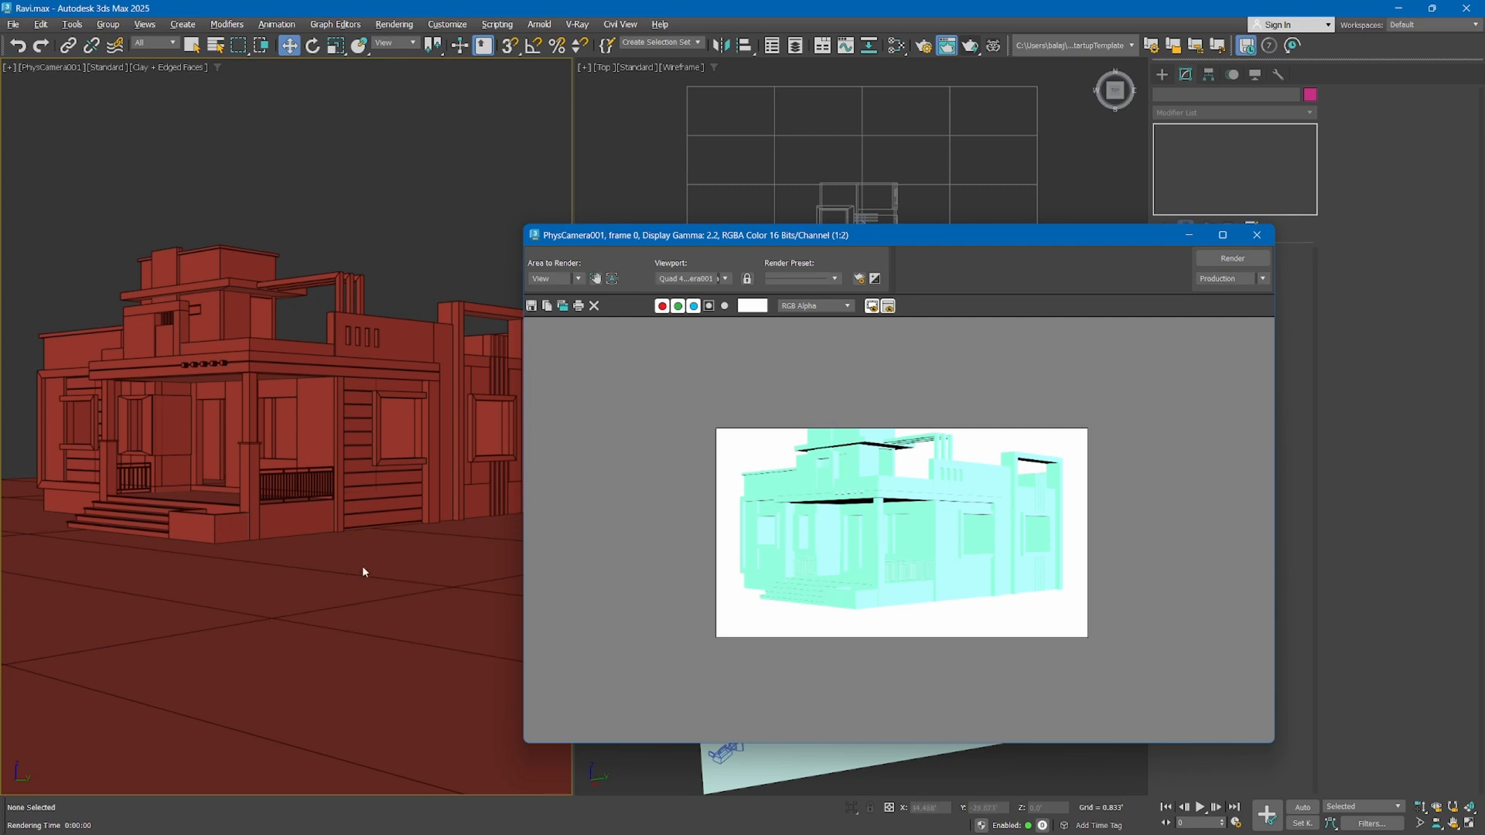
pyautogui.click(1256, 235)
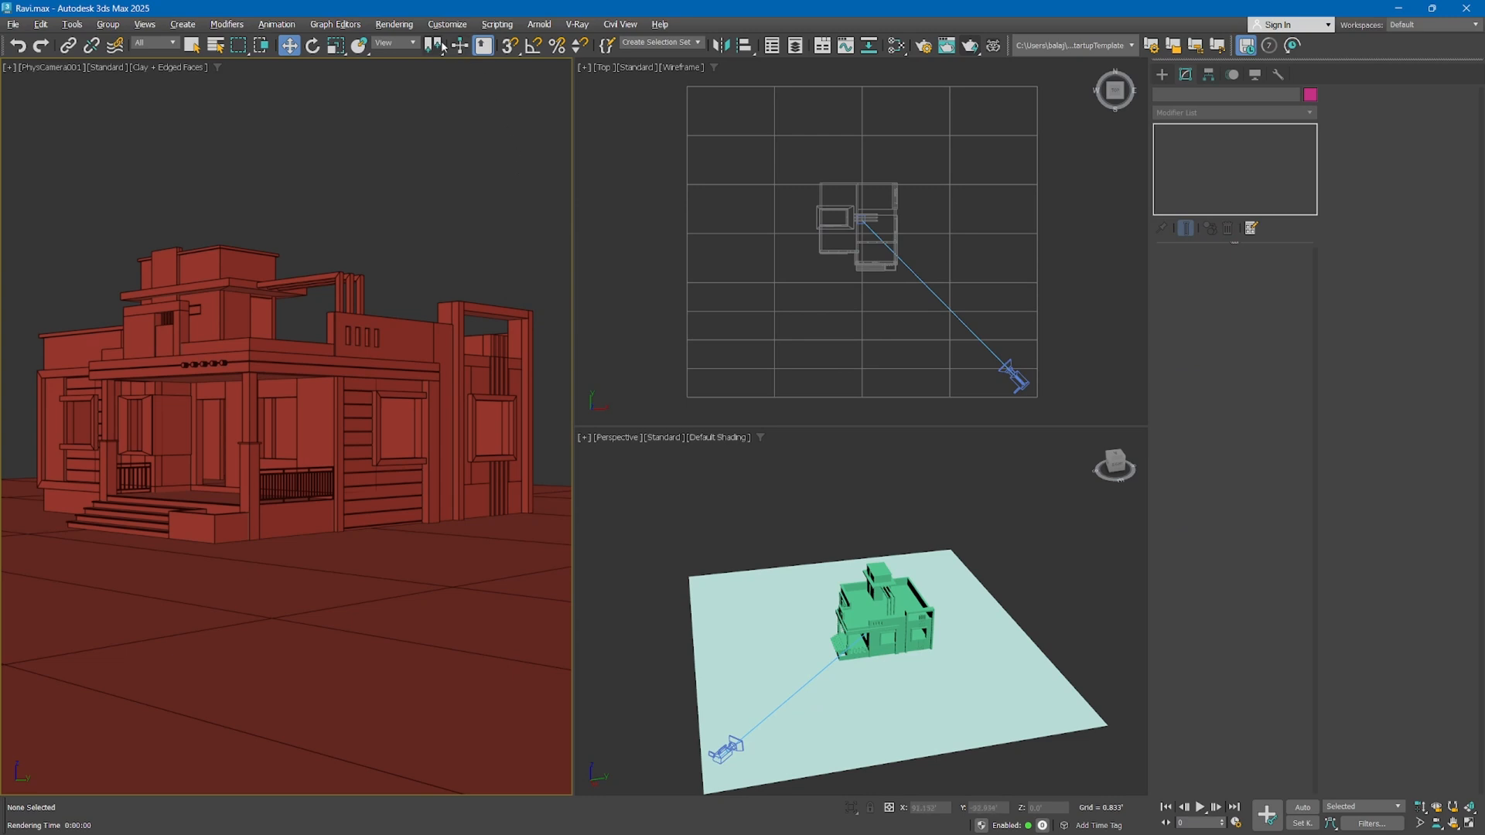
# Darken the environment background color to a dark gray in the Environment and Effects settings
pyautogui.press('8')
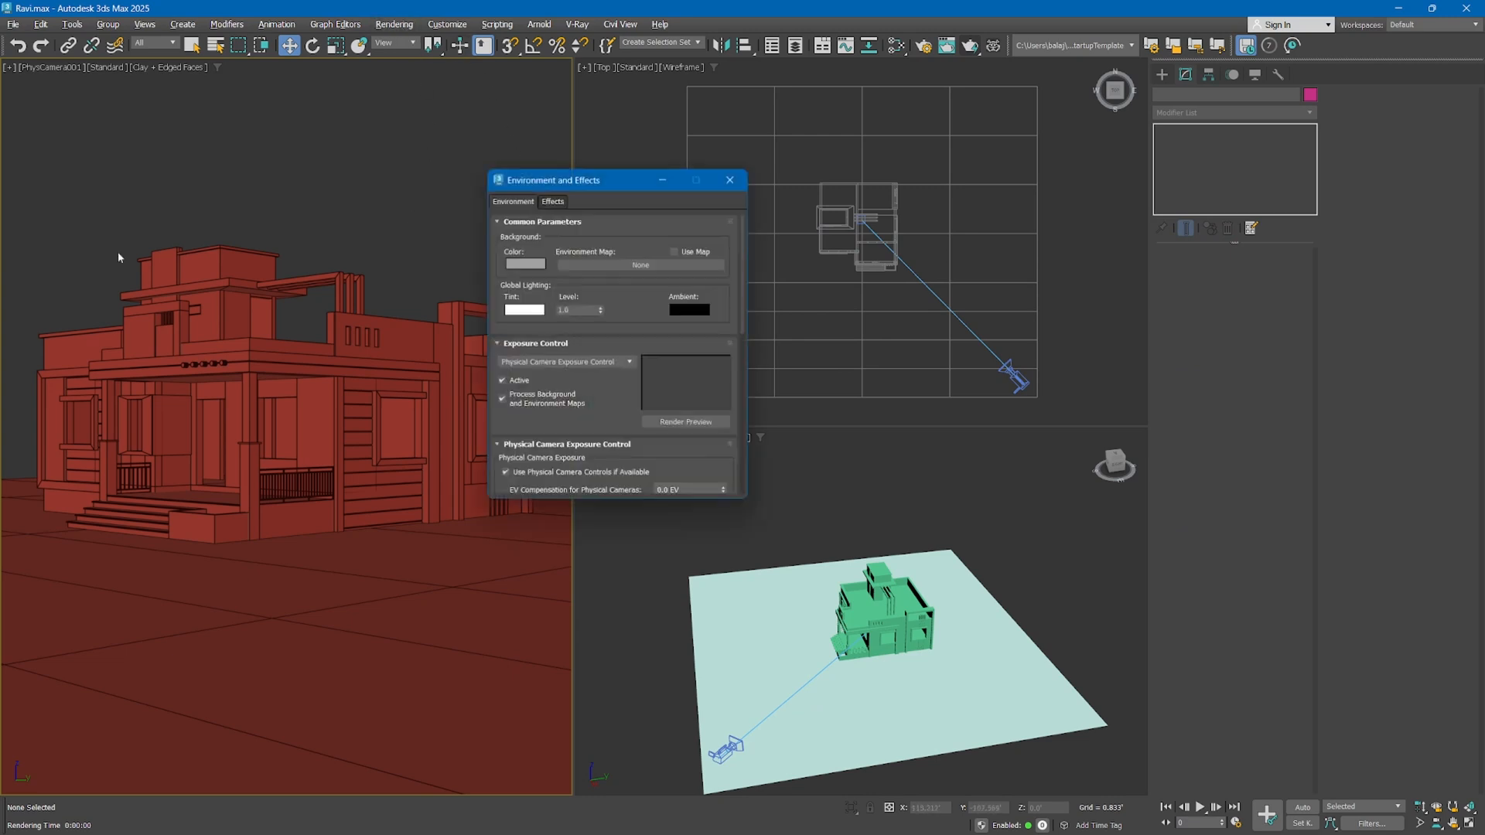
pyautogui.click(535, 265)
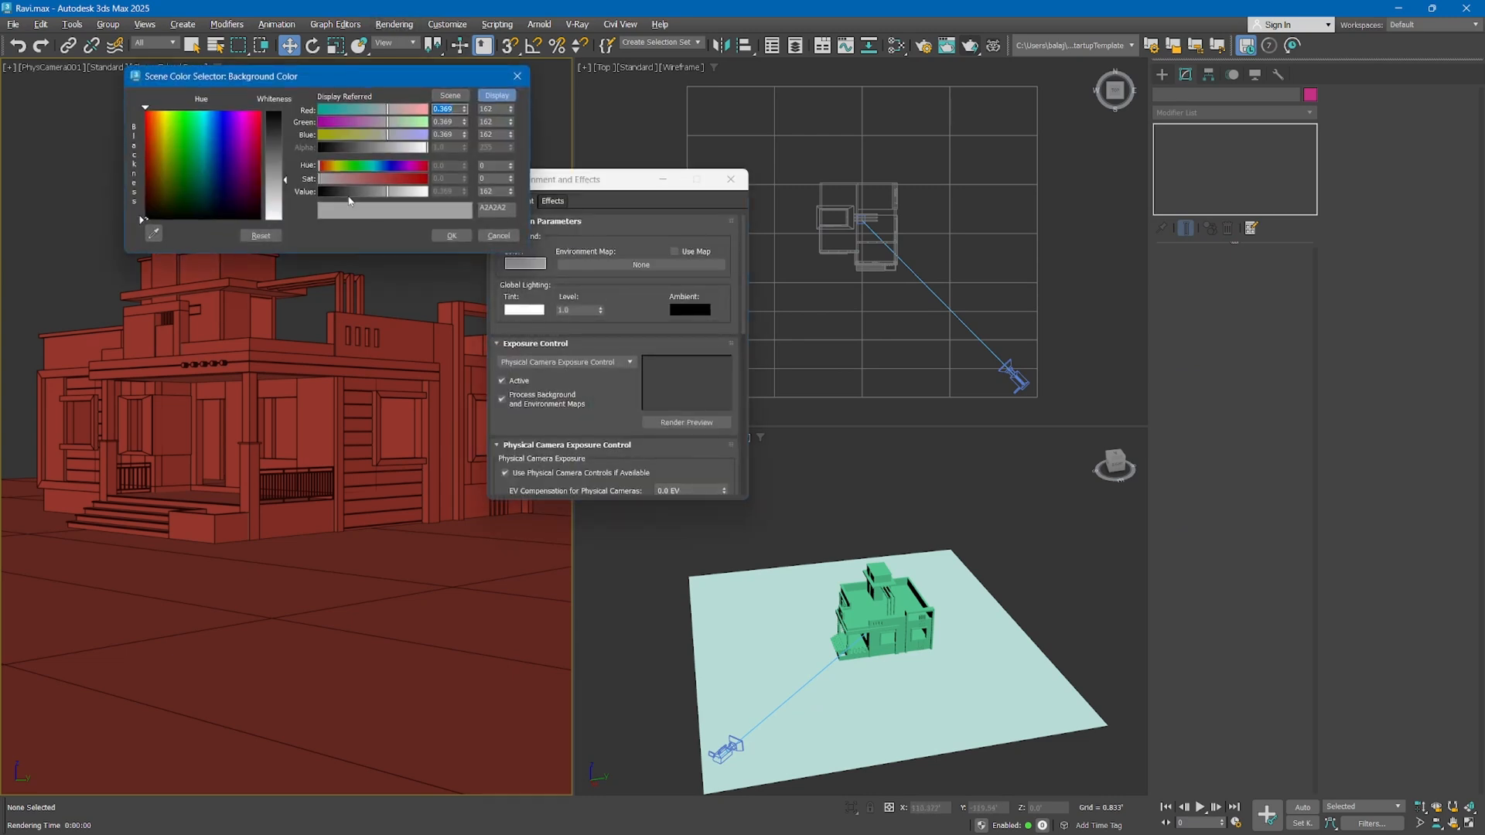
pyautogui.moveTo(349, 201); pyautogui.dragTo(345, 198)
pyautogui.click(450, 235)
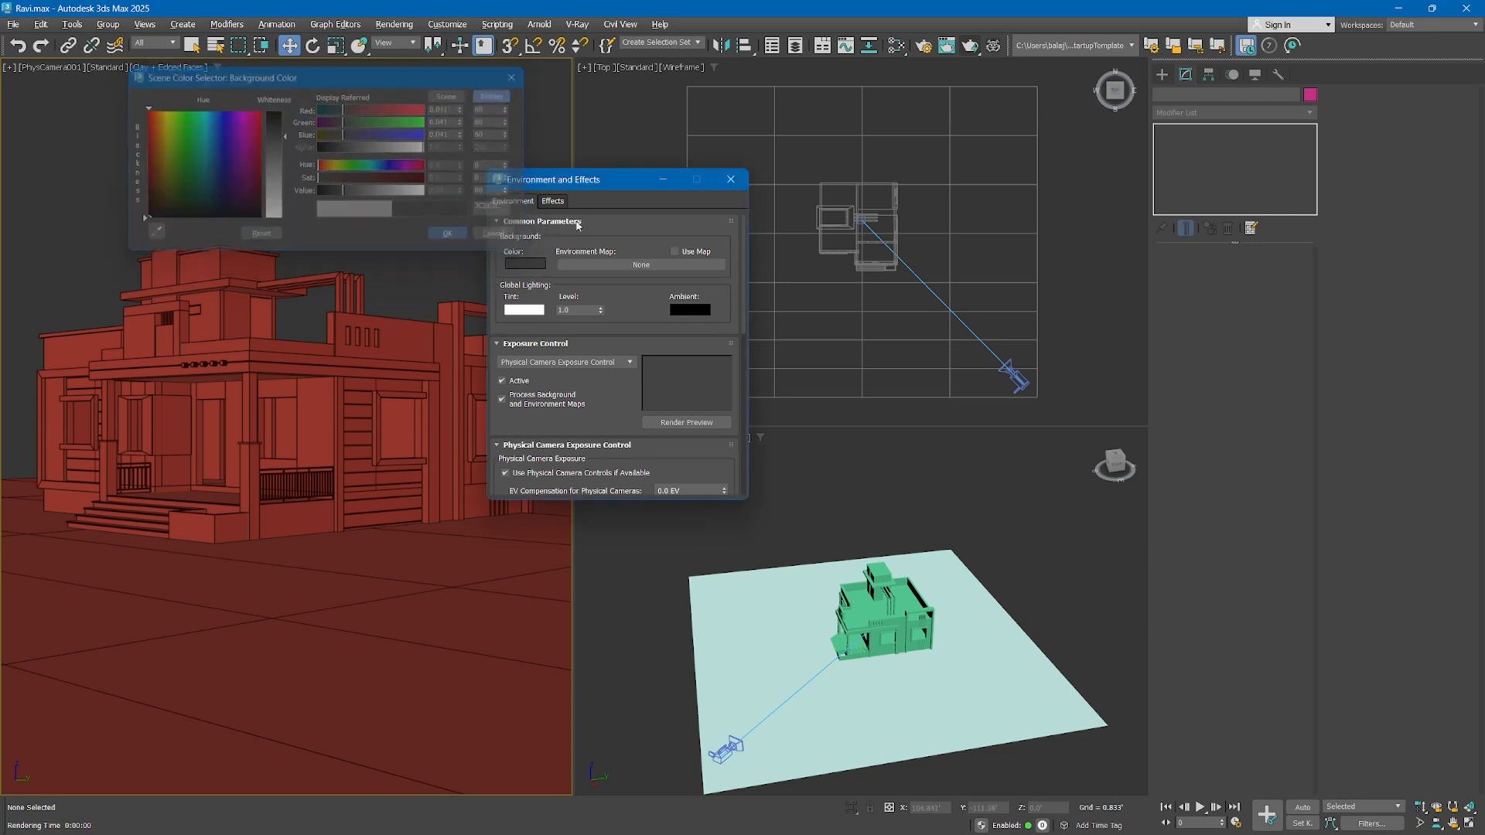
pyautogui.click(730, 179)
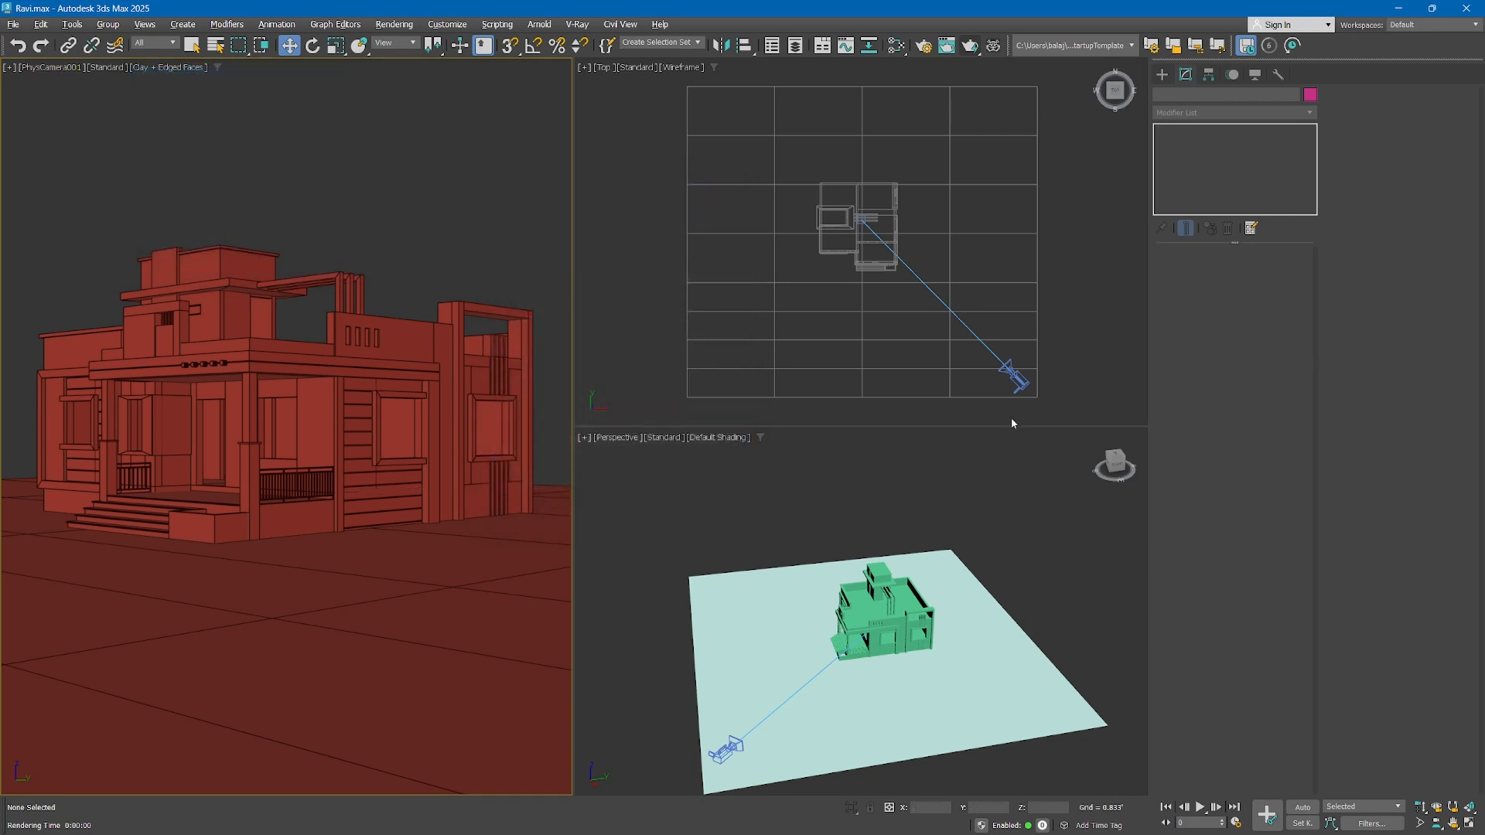
# Select the physical camera and set its exposure gain target to 12 EV
pyautogui.click(1017, 378)
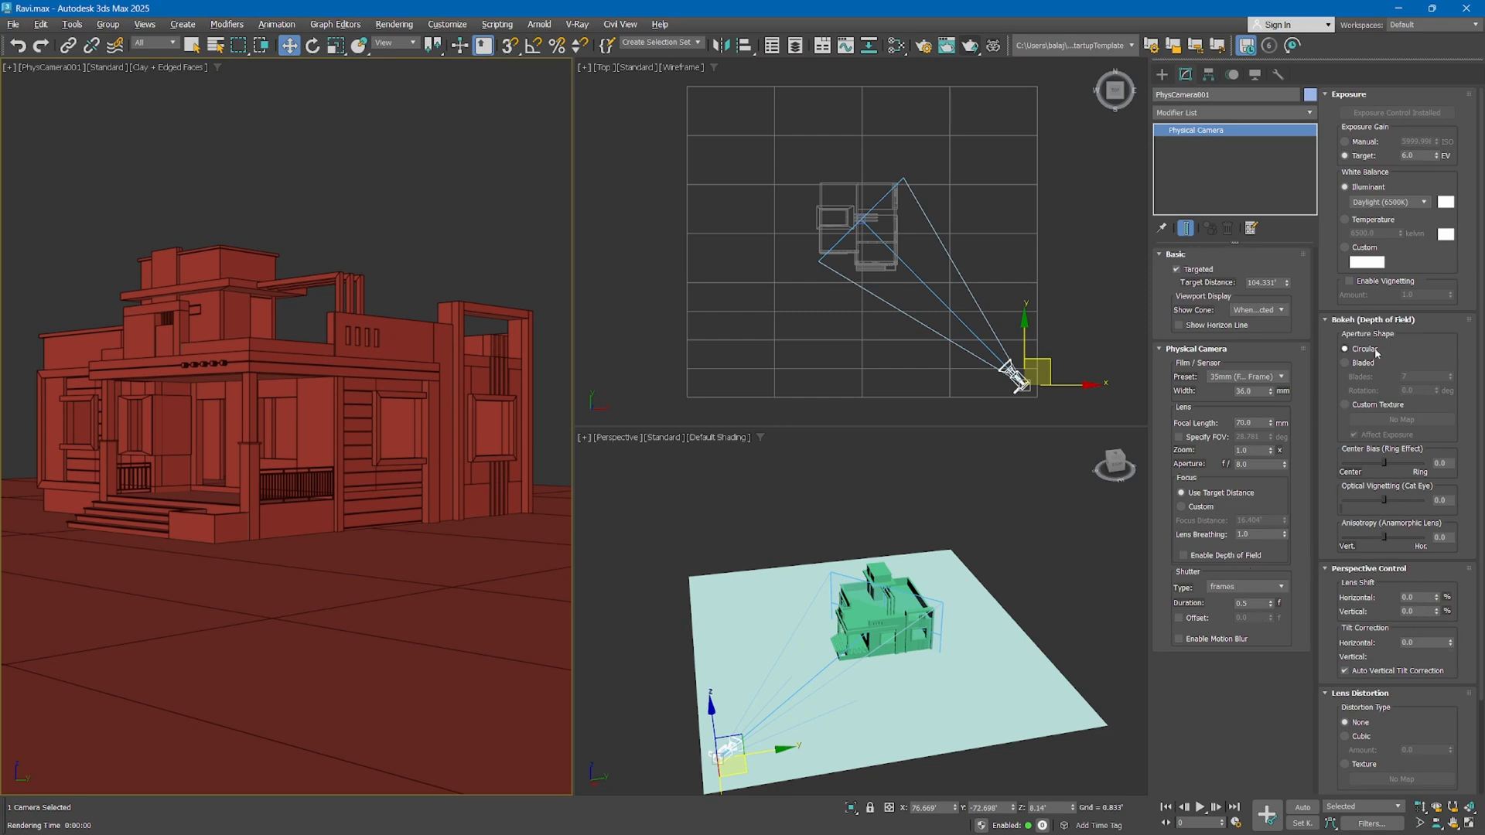
pyautogui.click(1410, 156)
pyautogui.write('12')
pyautogui.press('Return')
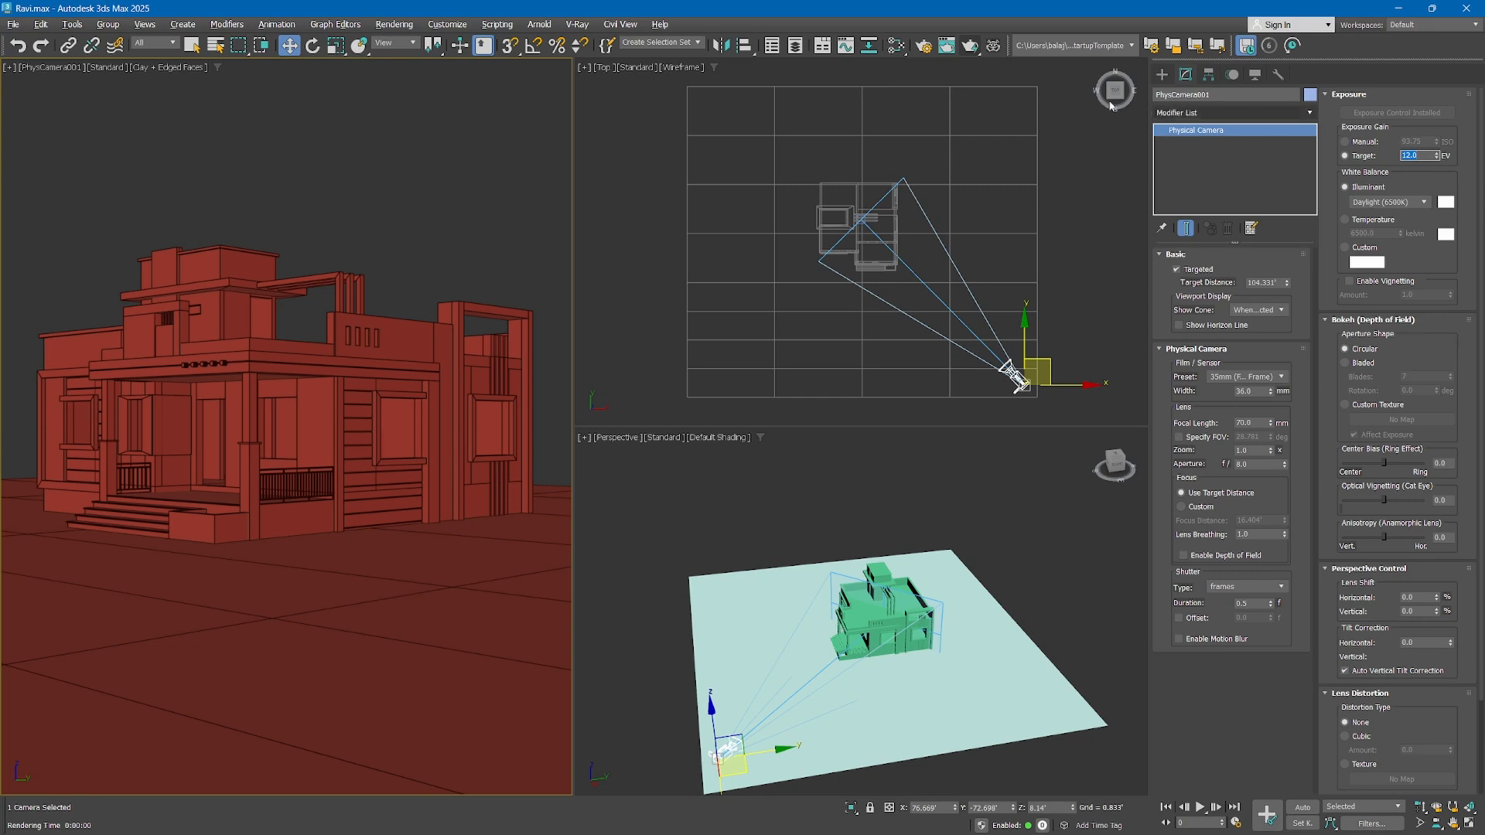
# Test-render the camera view with the exposure target at 10.5 EV, compare it with the viewport, and close the rendered frame
pyautogui.click(970, 45)
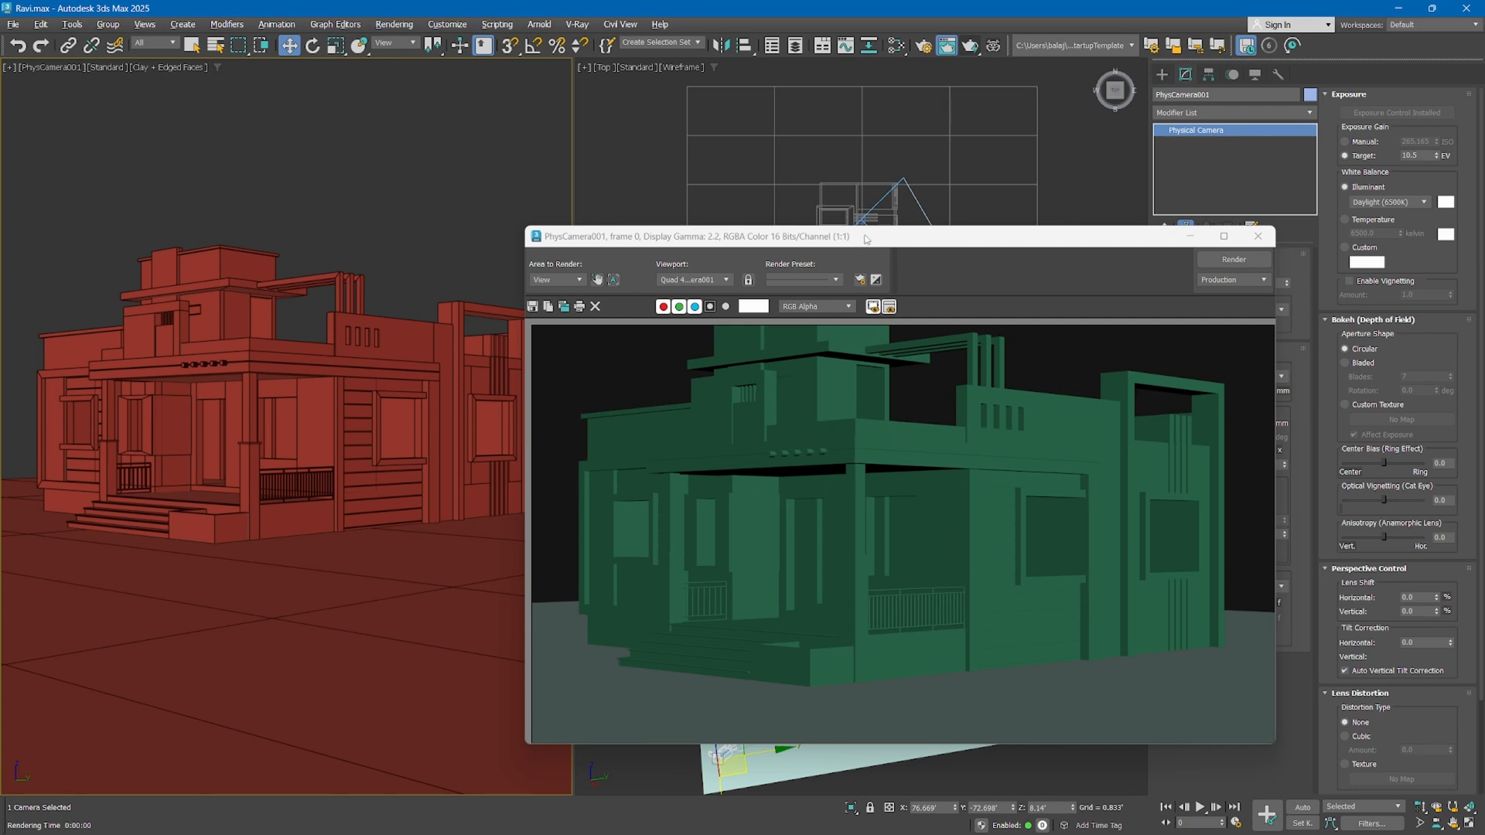
pyautogui.moveTo(864, 237); pyautogui.dragTo(514, 235)
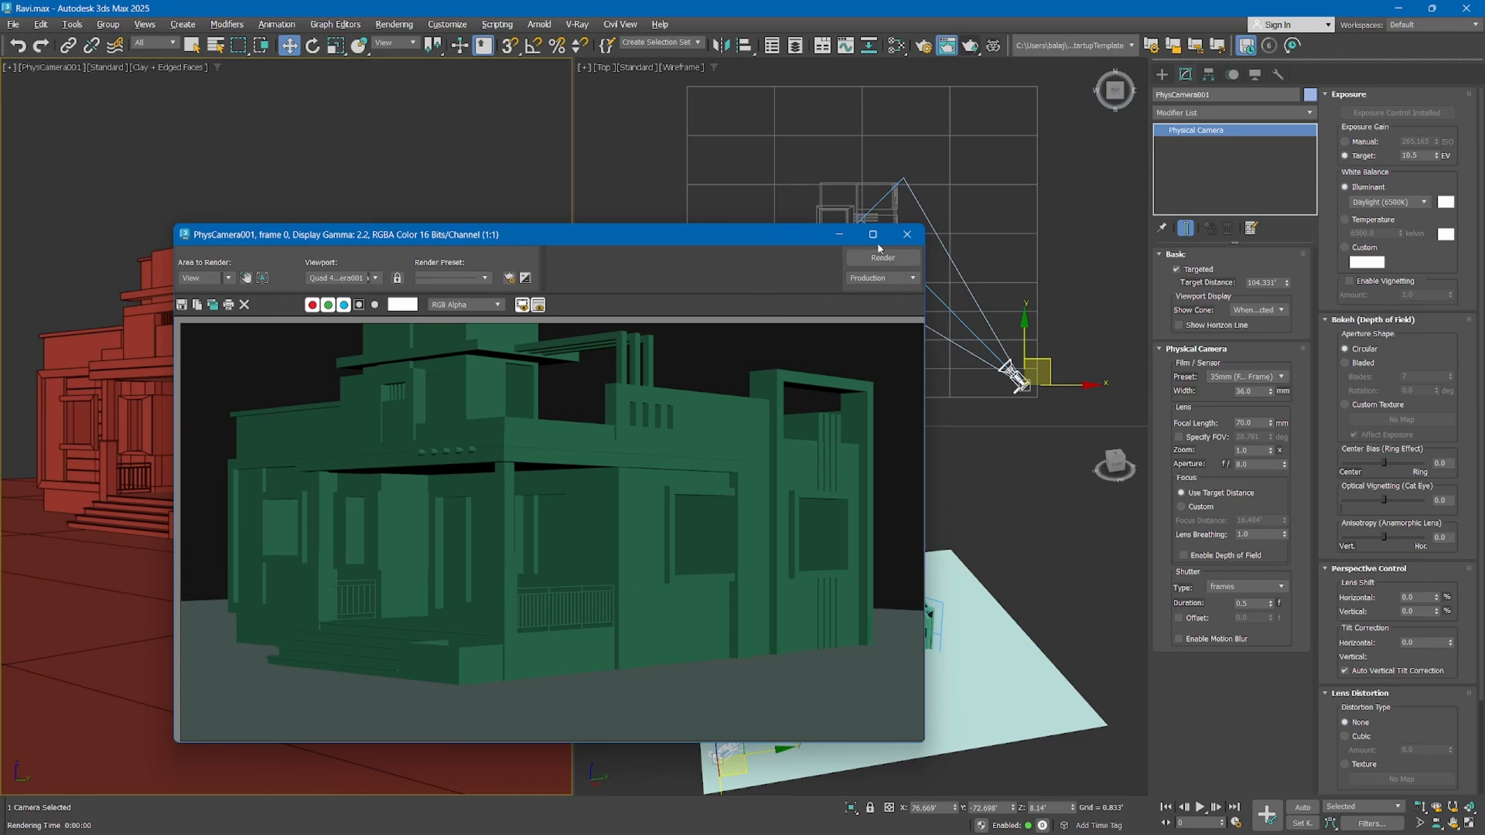
pyautogui.click(907, 233)
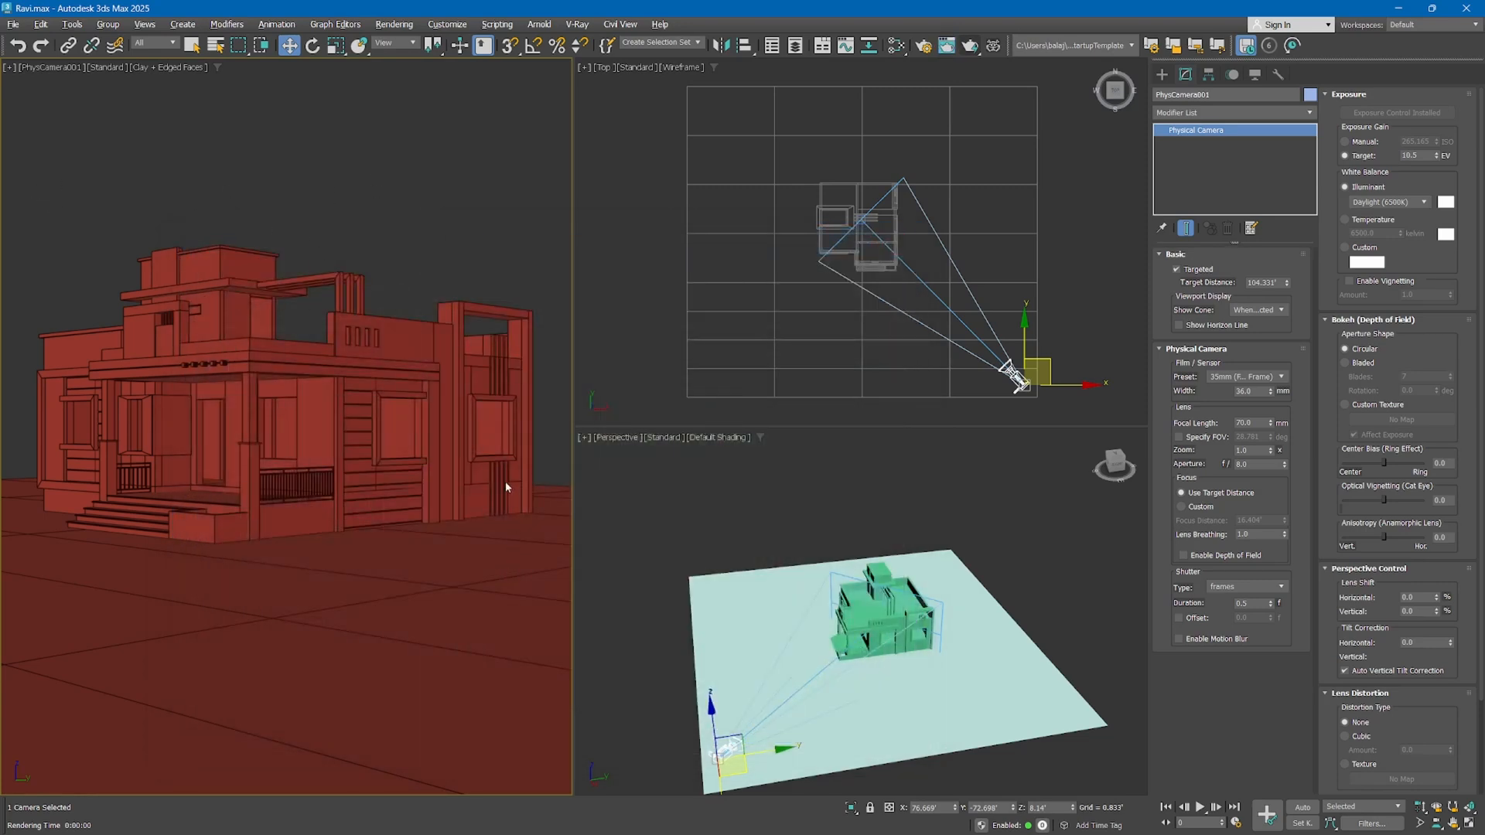
# Open the render setup, briefly switch the renderer to V-Ray 6, update 2 to view its options, and return to Scanline Renderer
pyautogui.click(922, 45)
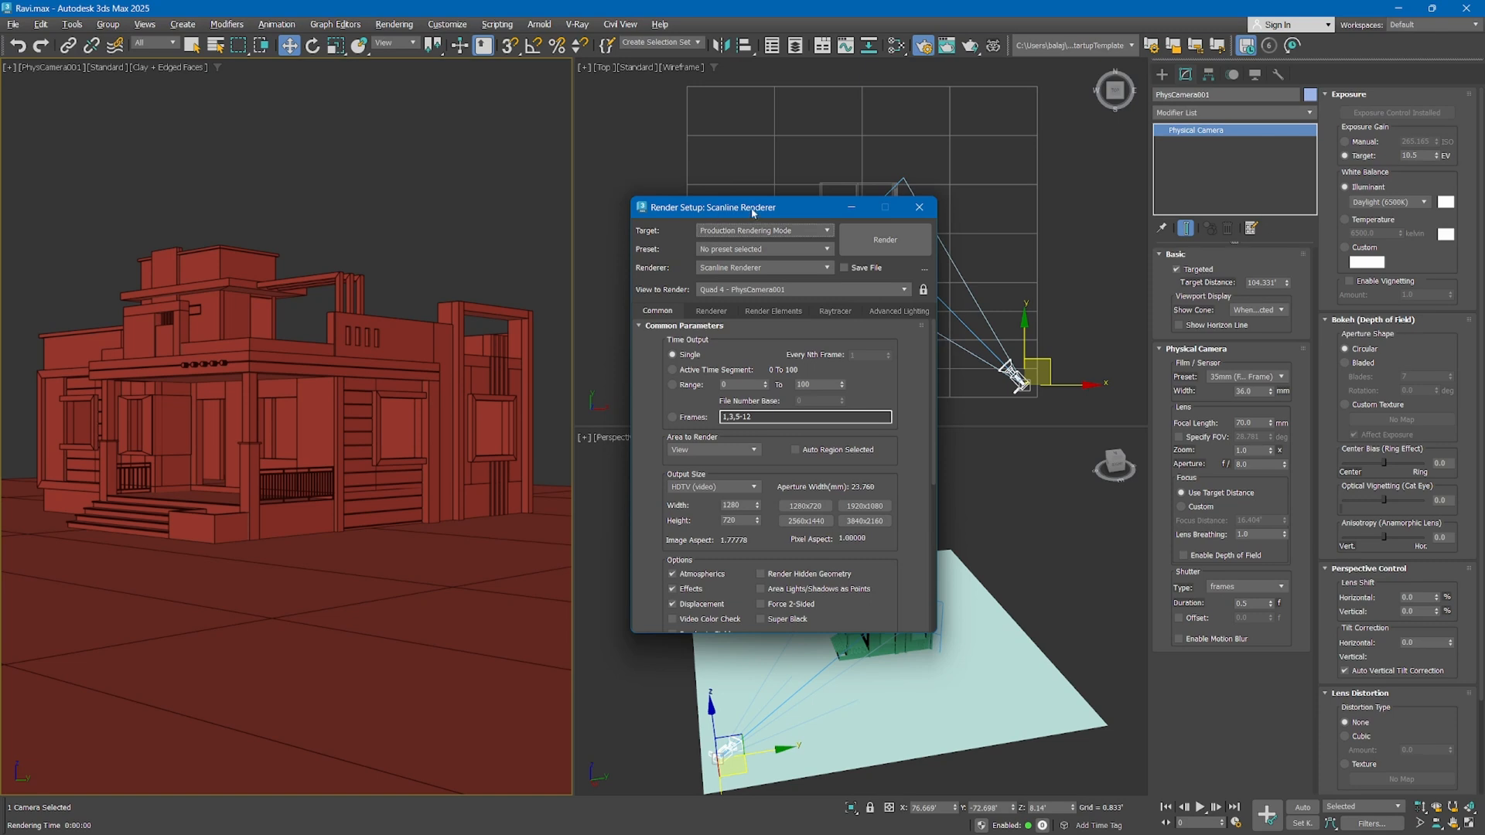
pyautogui.click(714, 272)
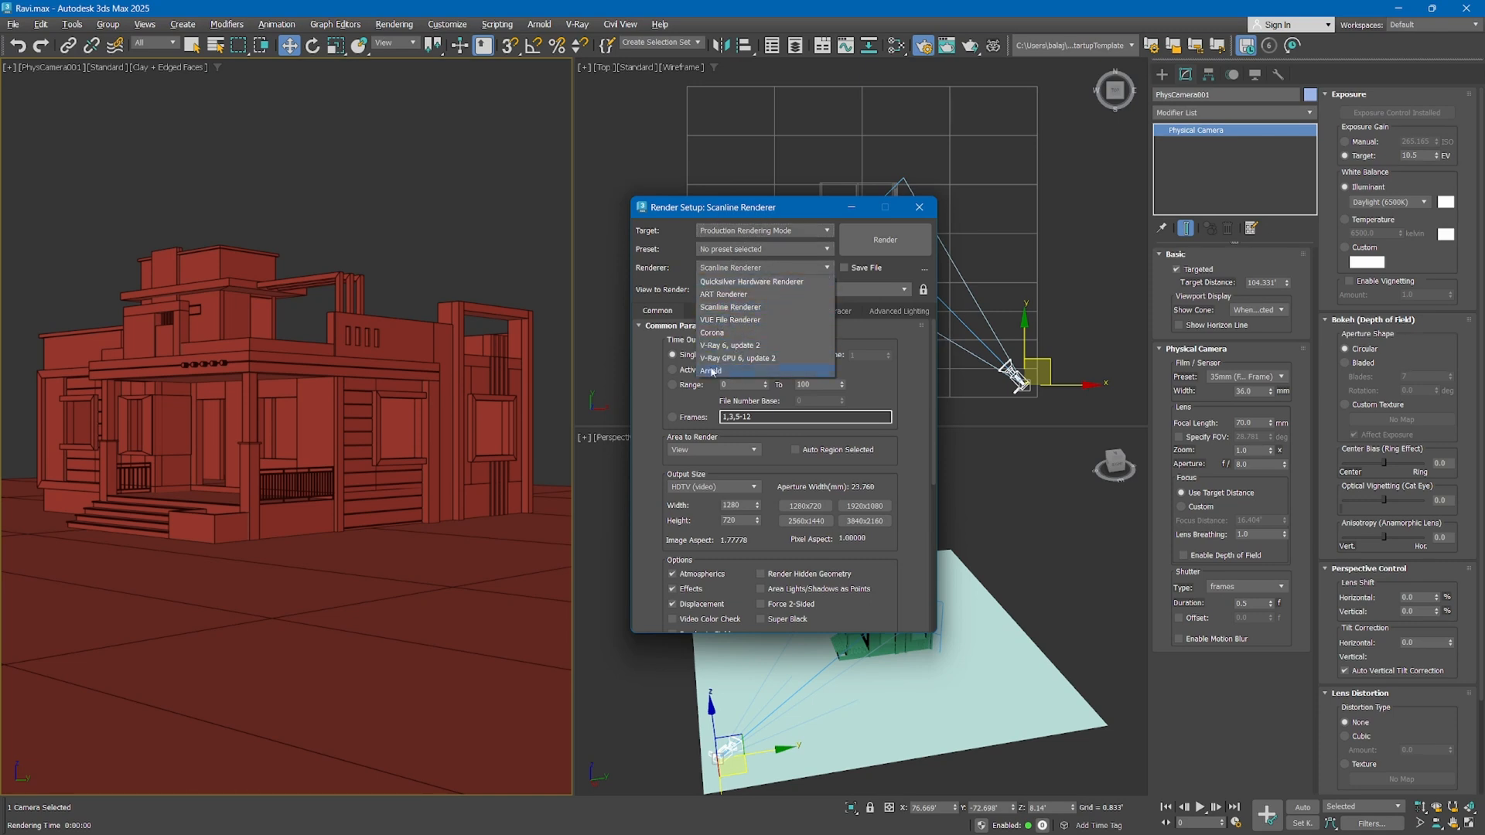
pyautogui.click(706, 307)
pyautogui.click(711, 268)
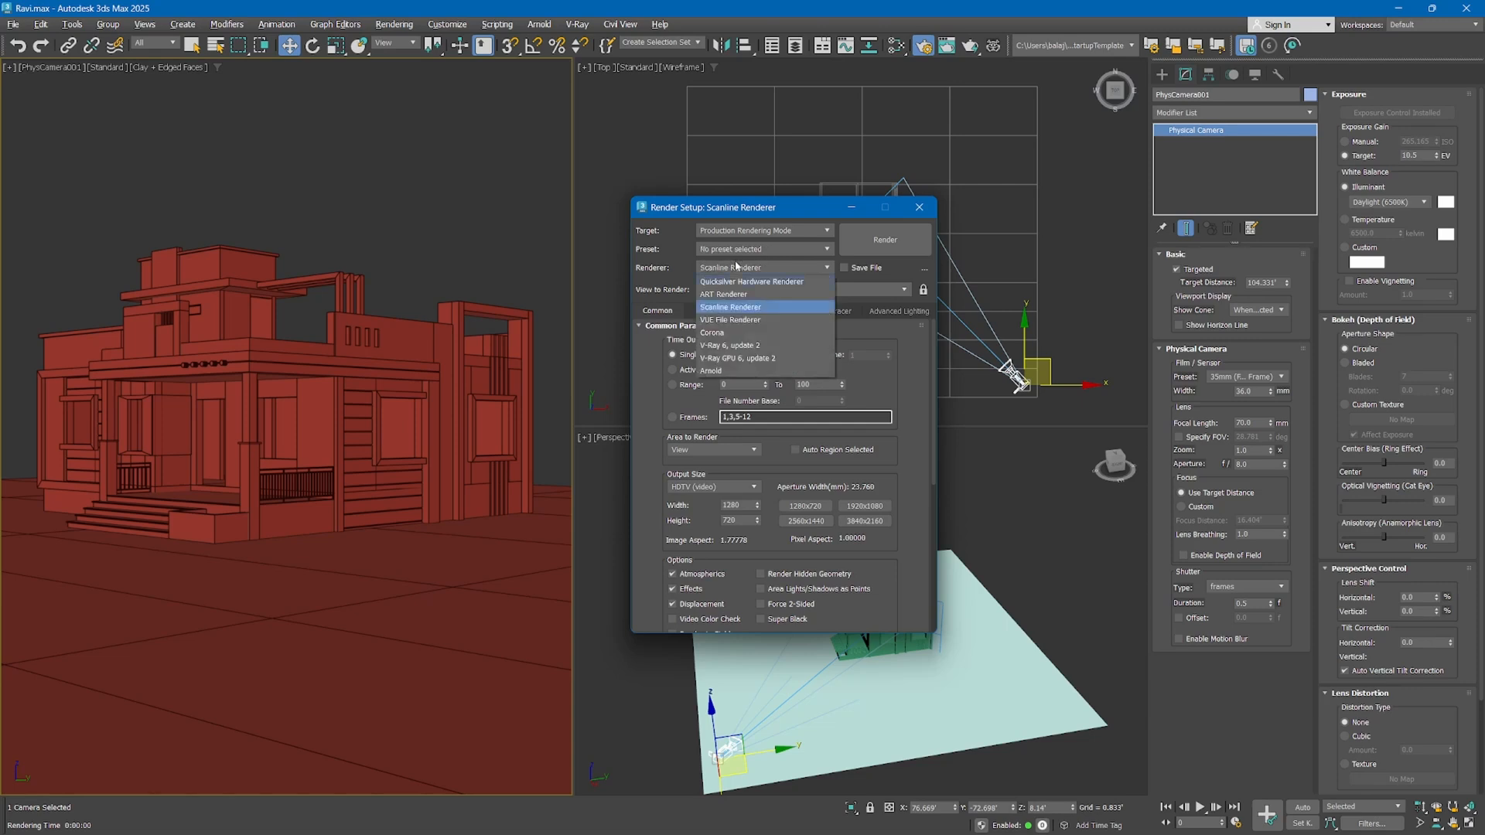
pyautogui.click(715, 341)
pyautogui.click(724, 312)
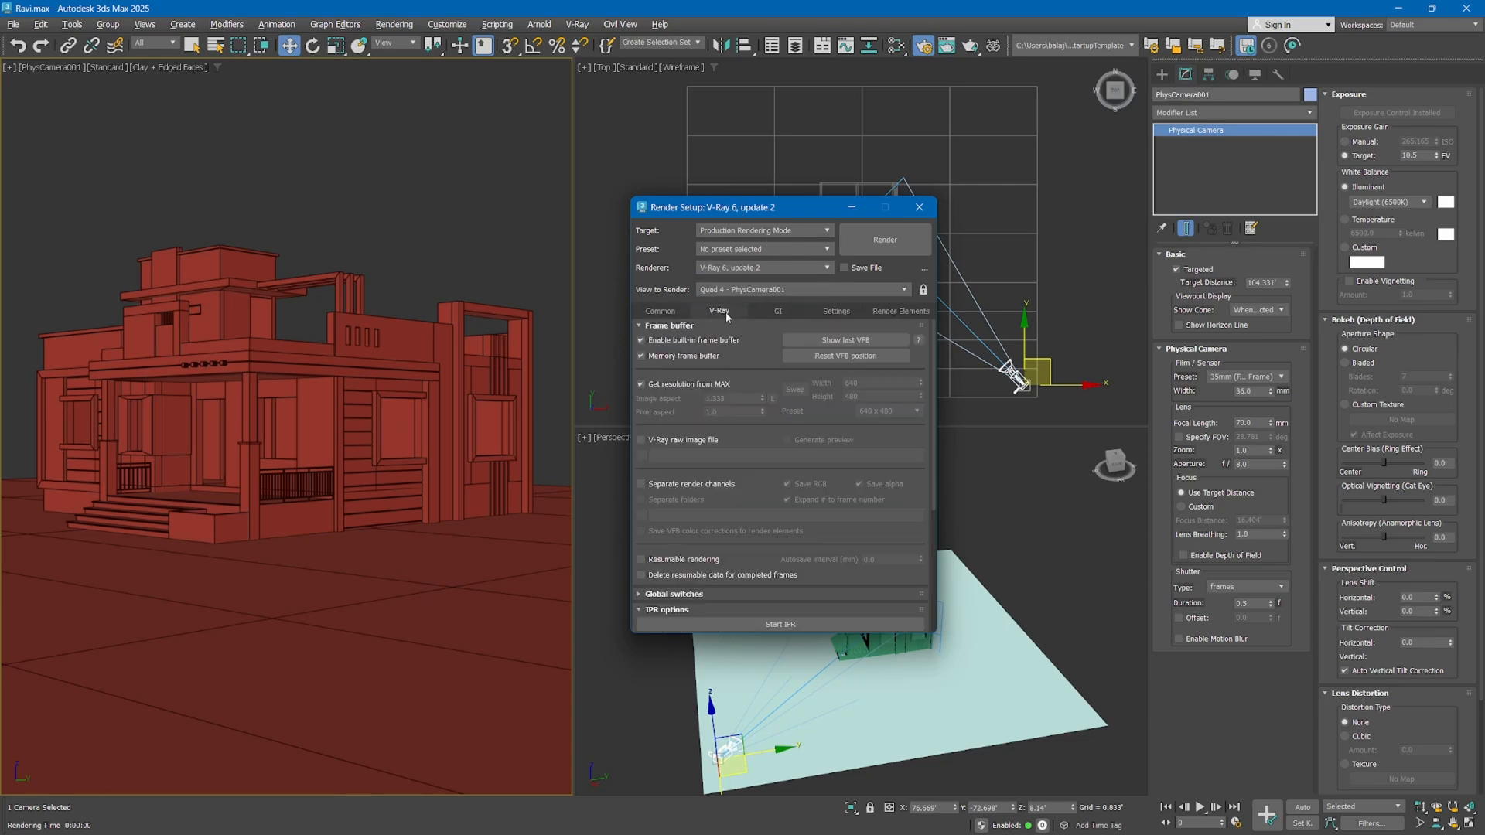
pyautogui.click(670, 310)
pyautogui.click(724, 268)
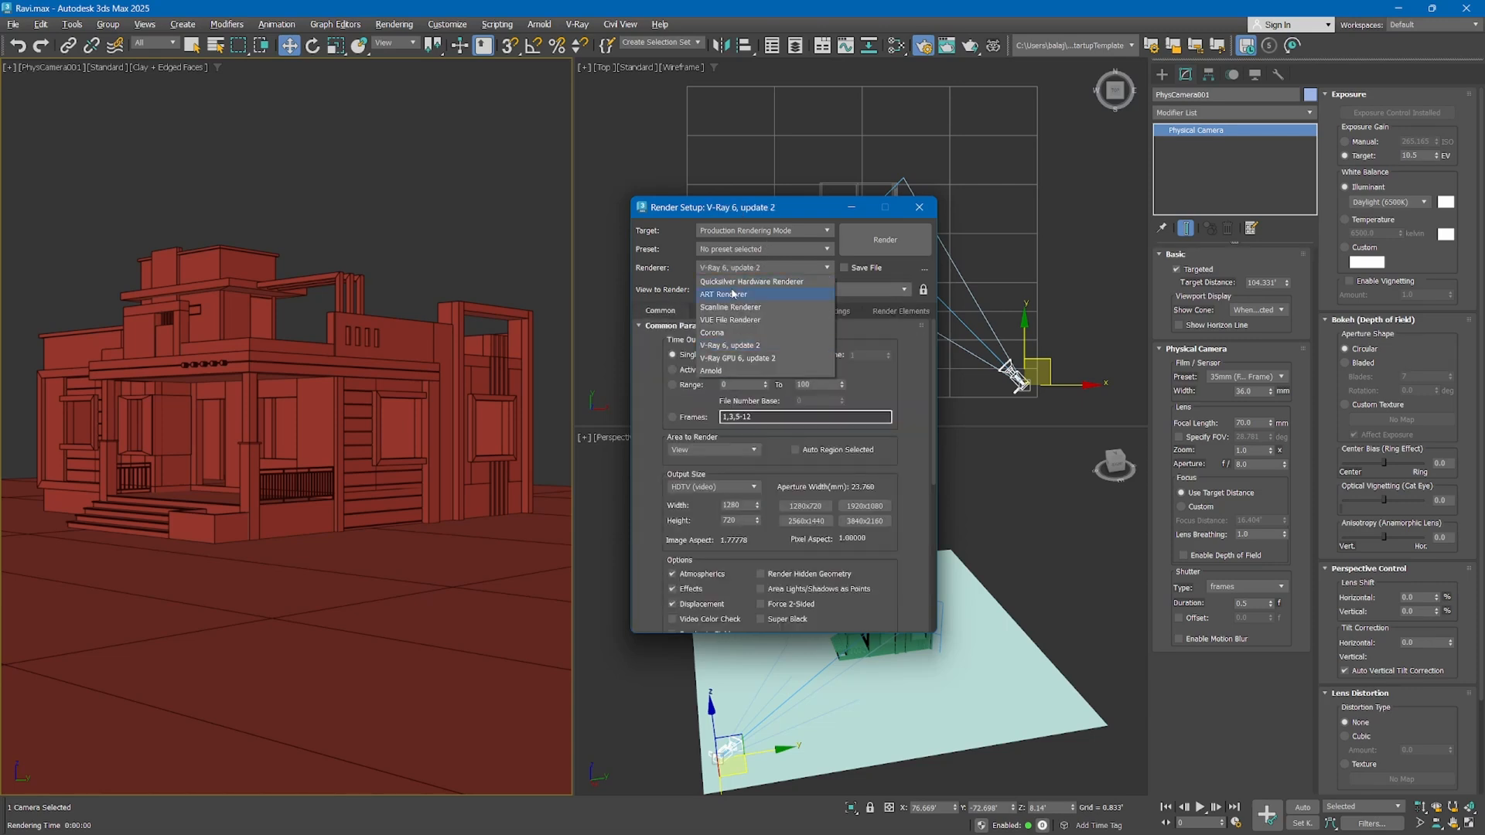
pyautogui.click(732, 308)
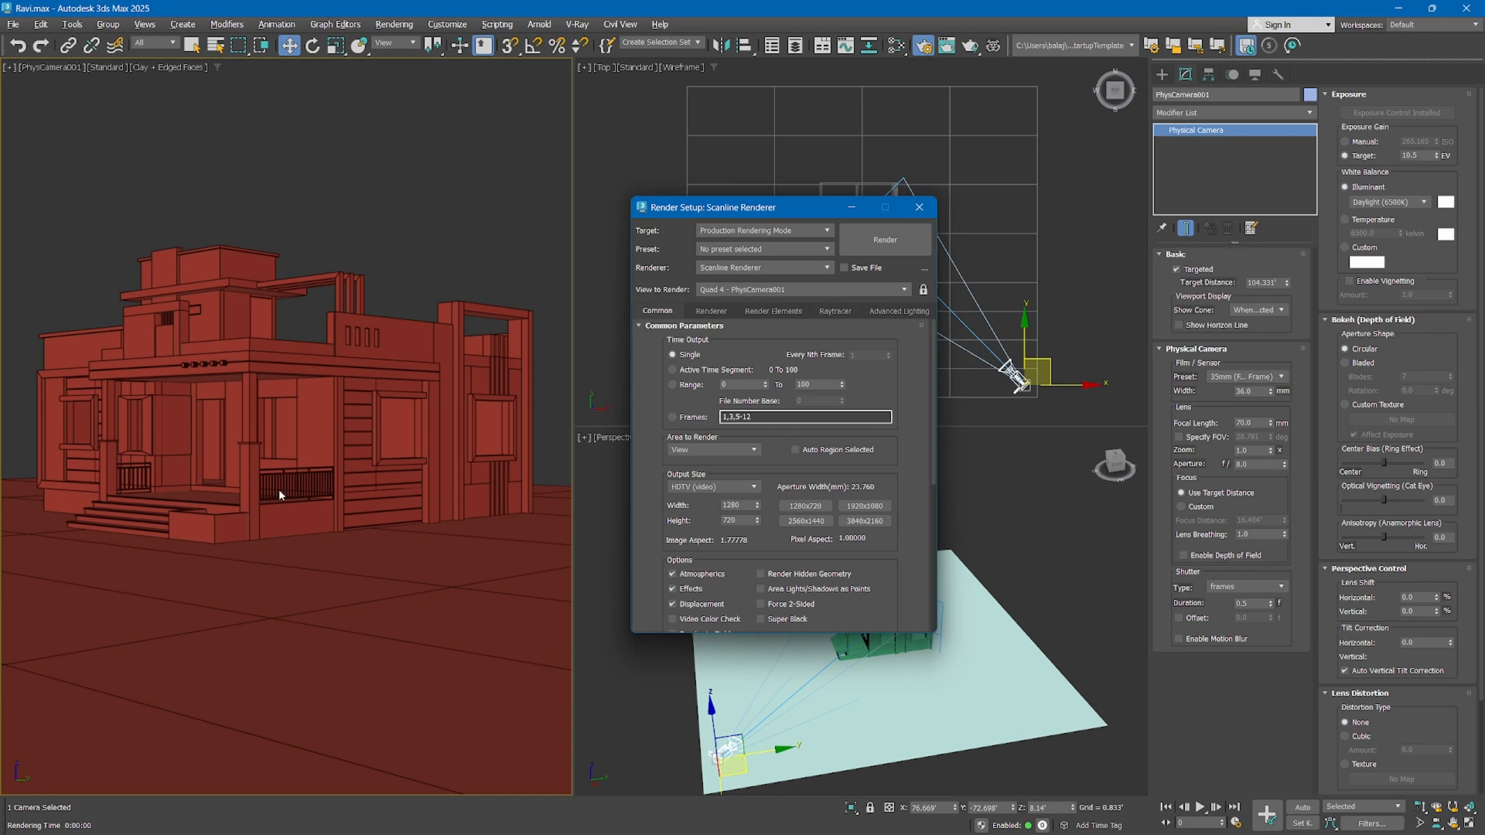
# Turn on Show Safe Frames in Active View for the physical camera viewport in the viewport configuration
pyautogui.click(427, 227)
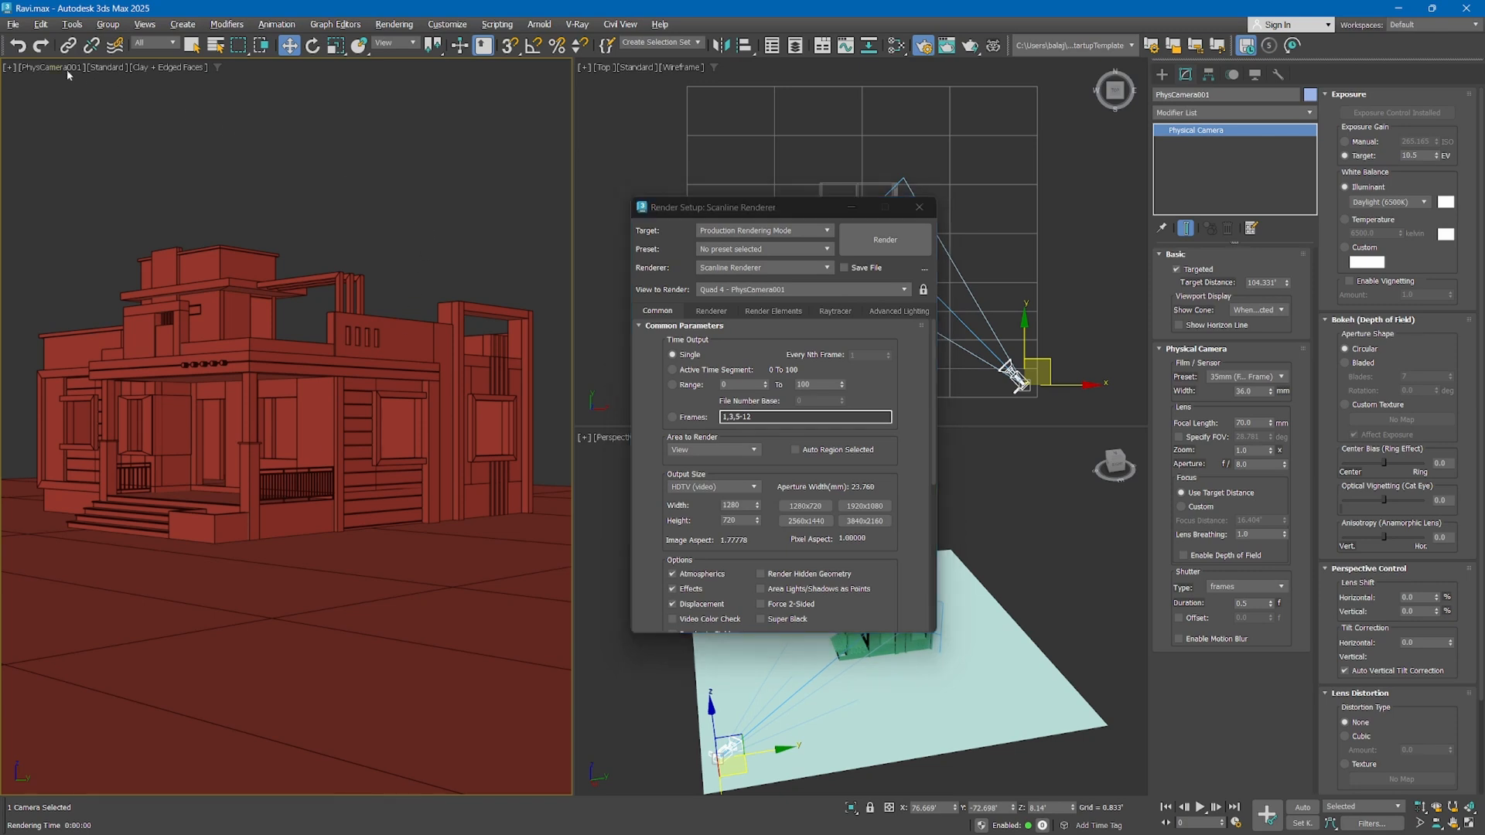
pyautogui.click(10, 67)
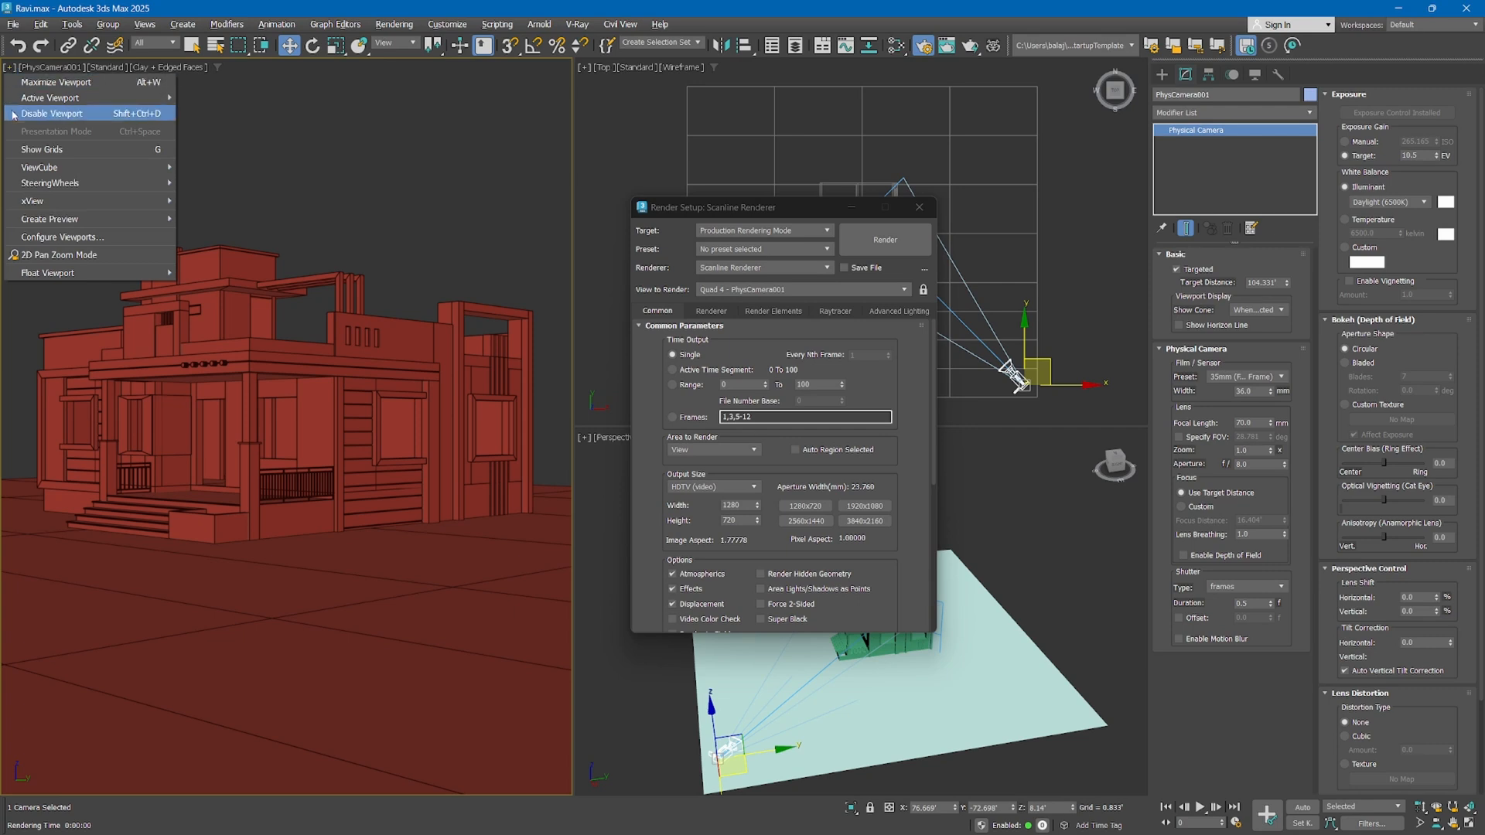
pyautogui.click(44, 236)
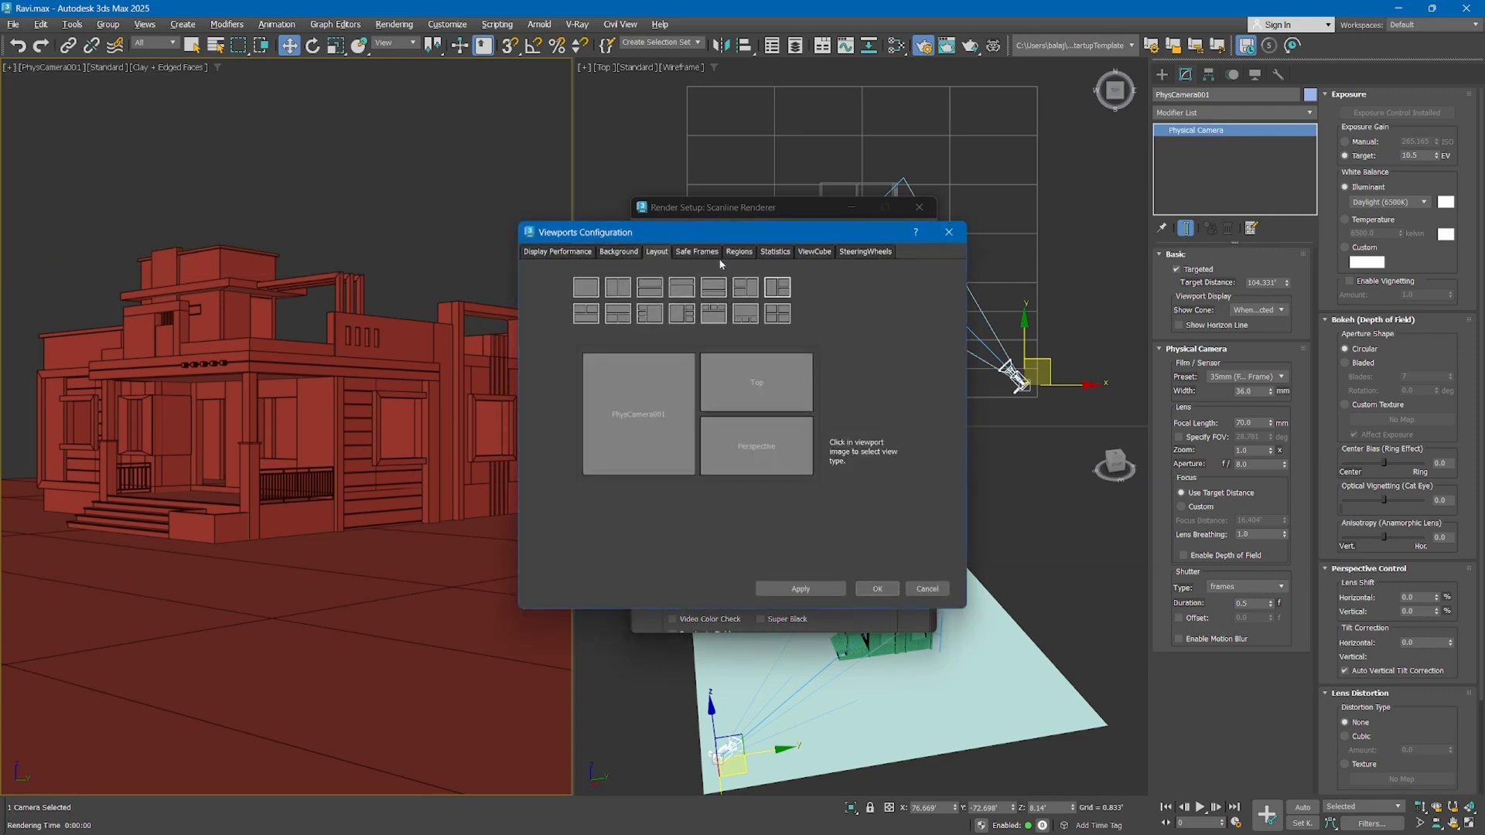
pyautogui.click(697, 252)
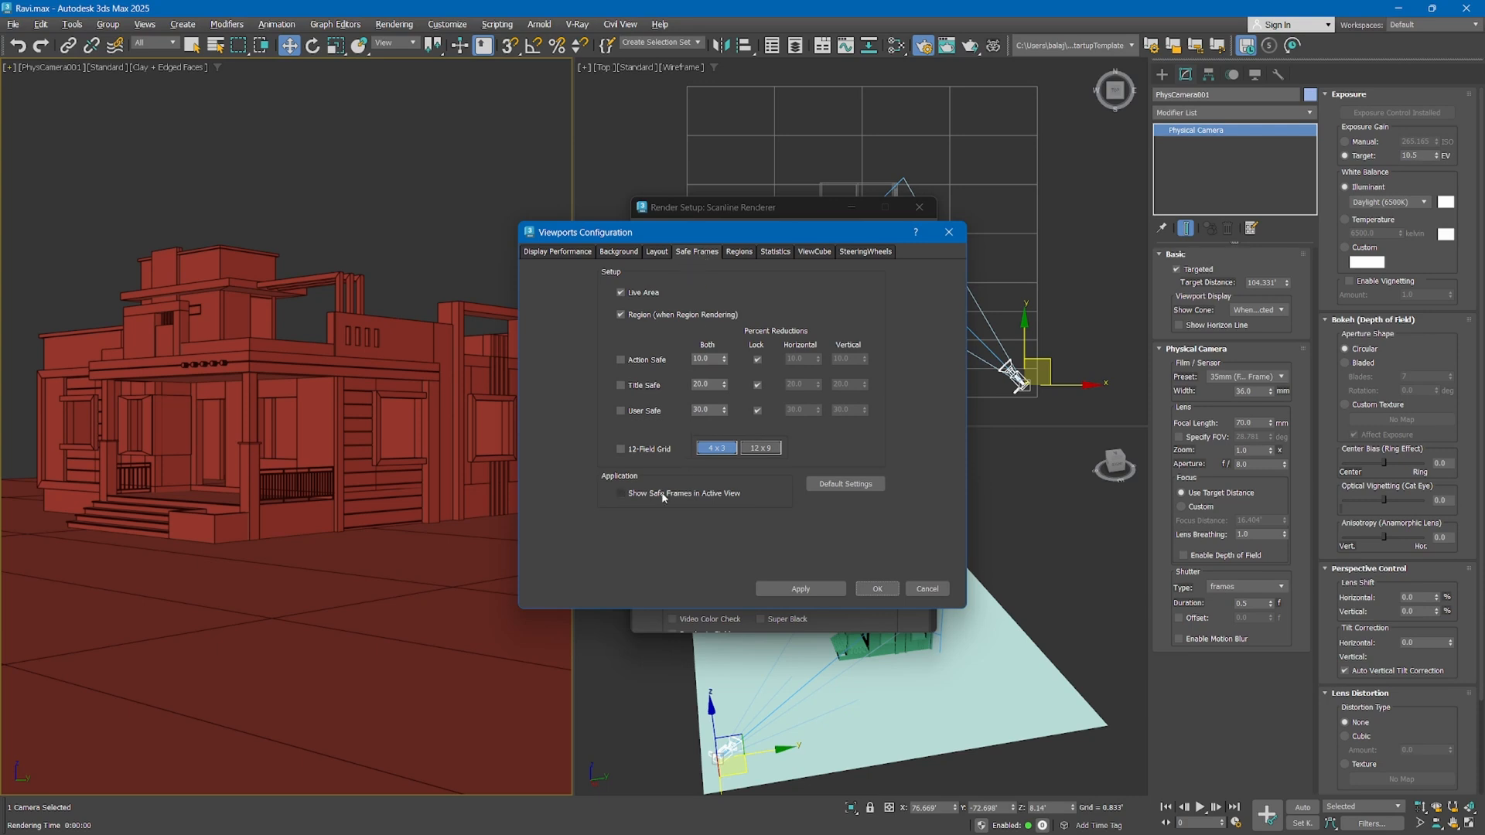
pyautogui.click(628, 494)
pyautogui.click(805, 589)
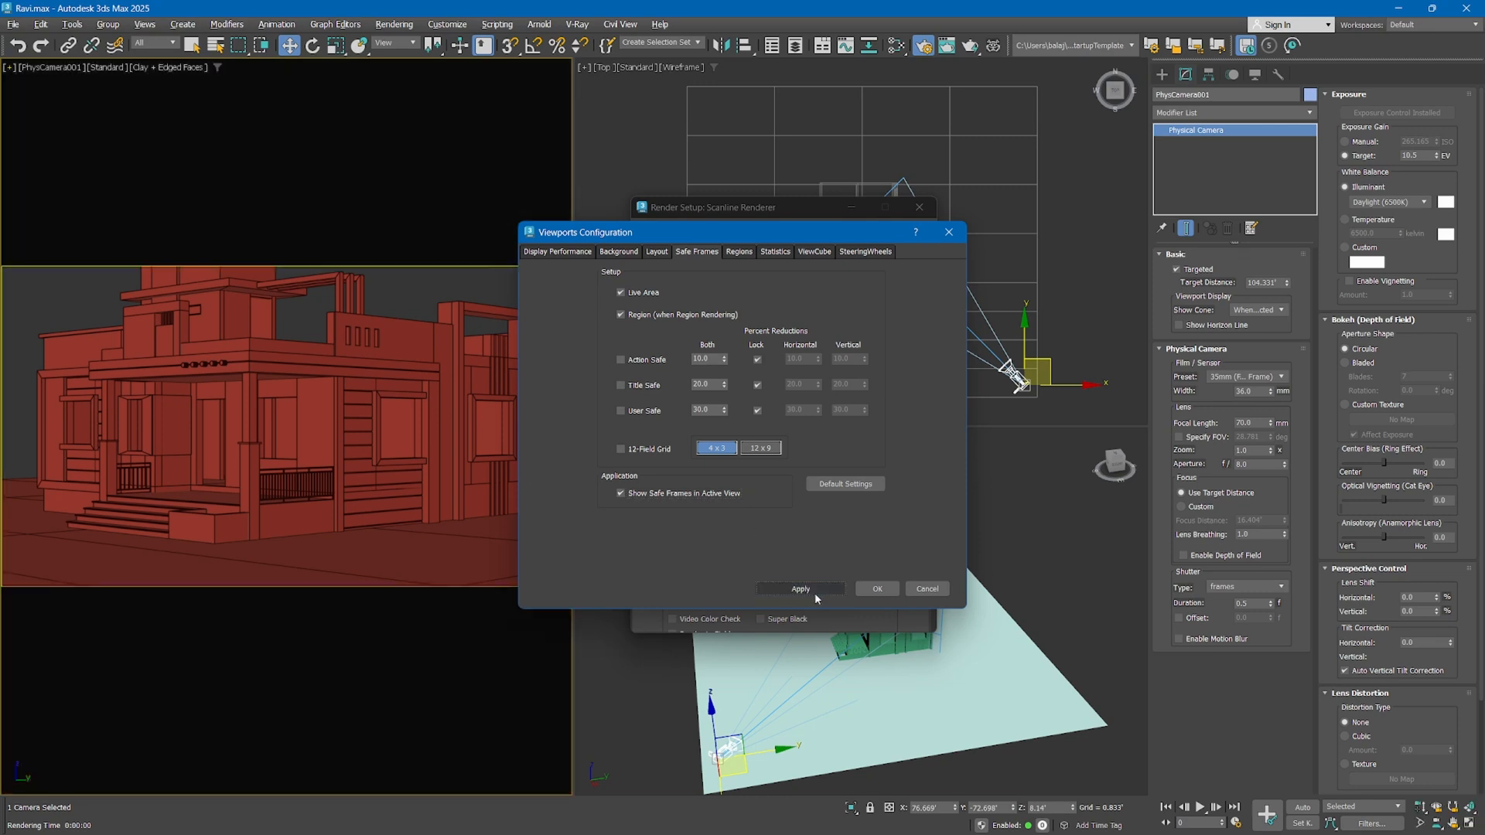
pyautogui.click(877, 589)
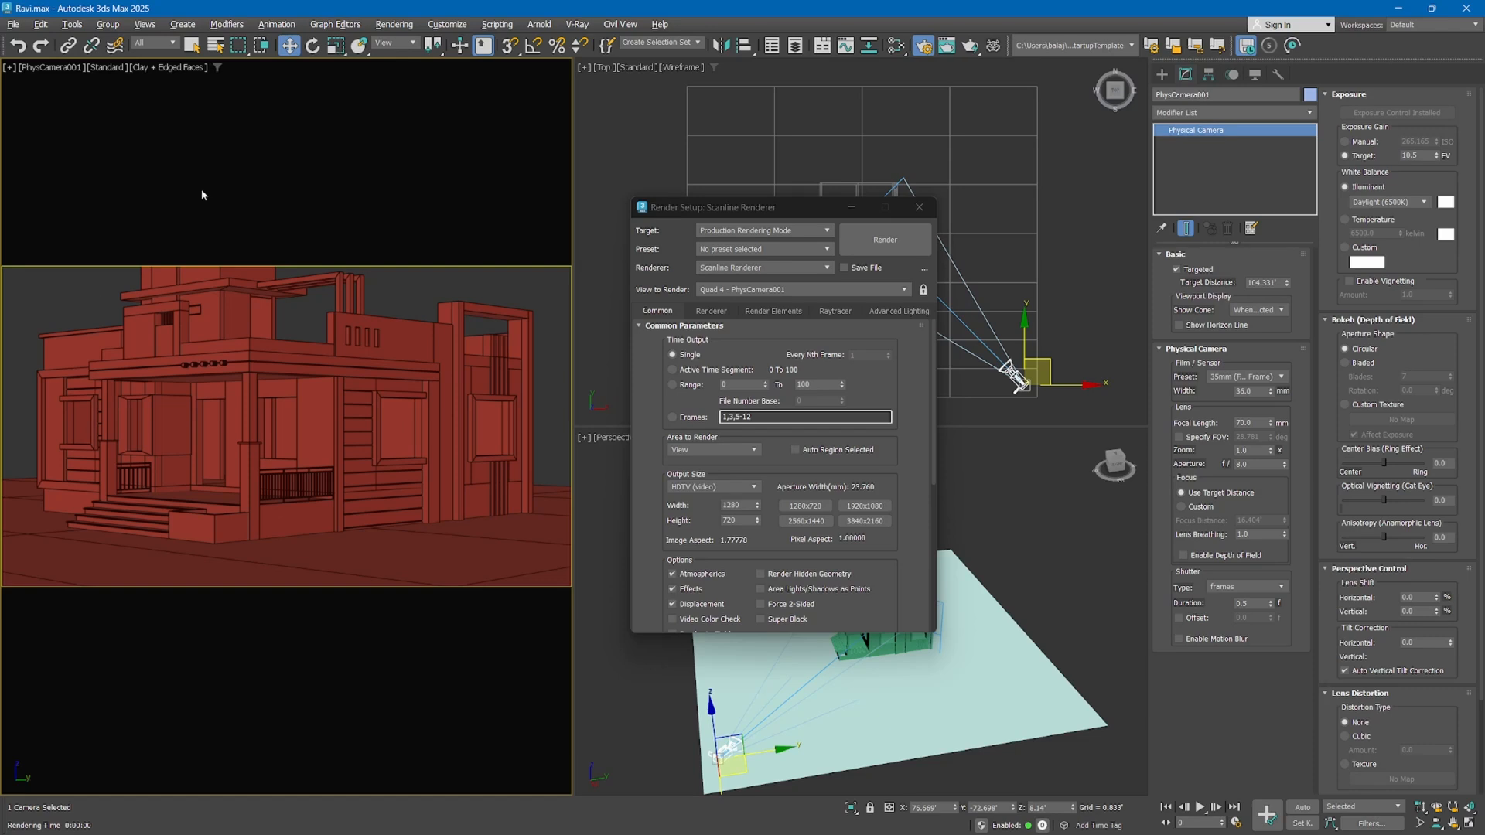
# Toggle the safe frames in the camera viewport off and on to compare the framing
pyautogui.hotkey('shift', 'f')
pyautogui.hotkey('shift', 'f')
pyautogui.hotkey('shift', 'f')
pyautogui.hotkey('shift', 'f')
pyautogui.hotkey('shift', 'f')
pyautogui.hotkey('shift', 'f')
pyautogui.hotkey('shift', 'f')
pyautogui.hotkey('shift', 'f')
# Try the 4" x 5" slide, 35mm 1.66:1 and 70mm IMAX output size presets on the camera framing
pyautogui.click(701, 486)
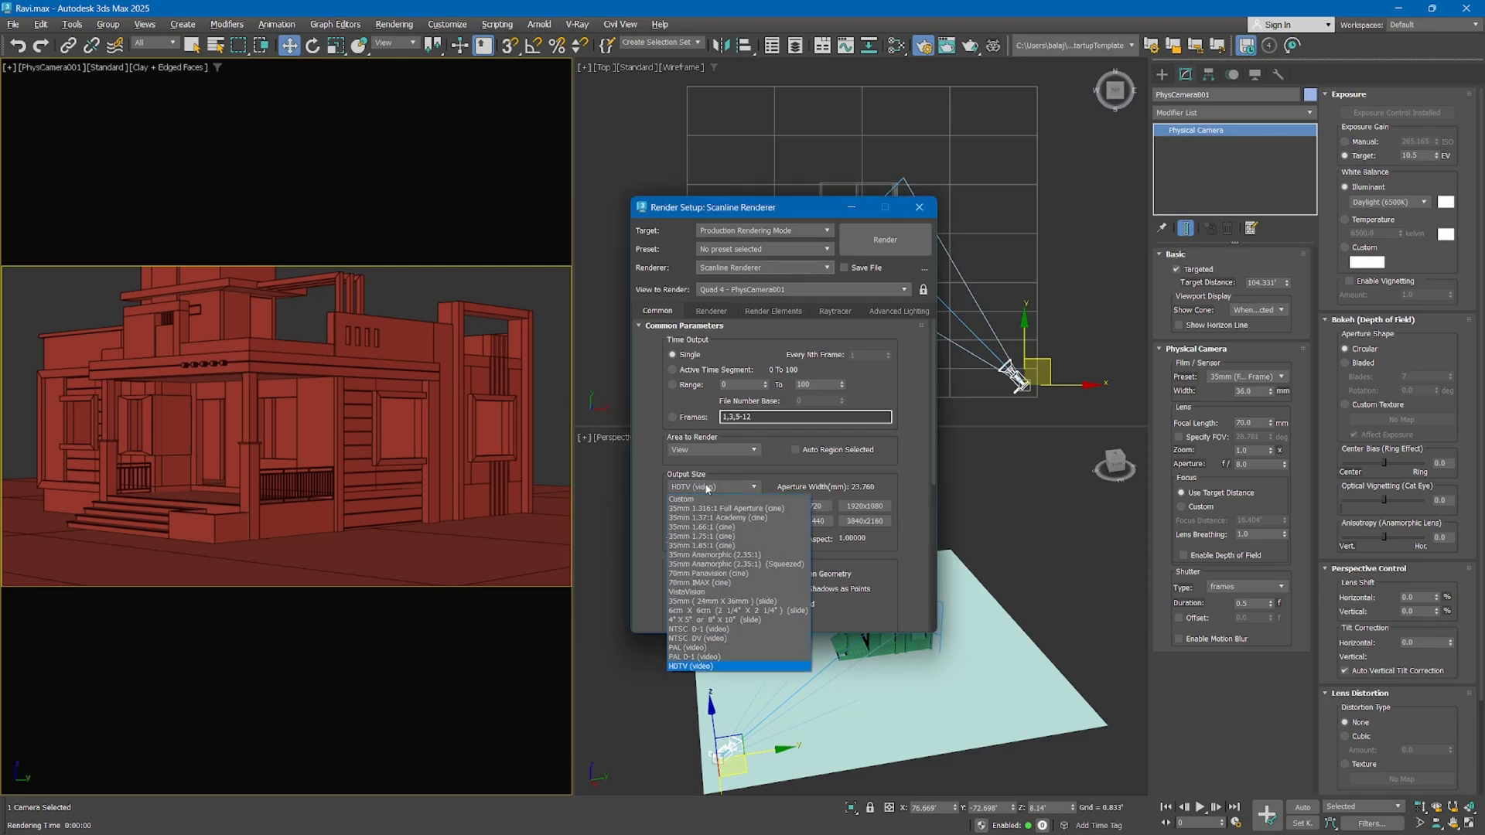
pyautogui.click(698, 619)
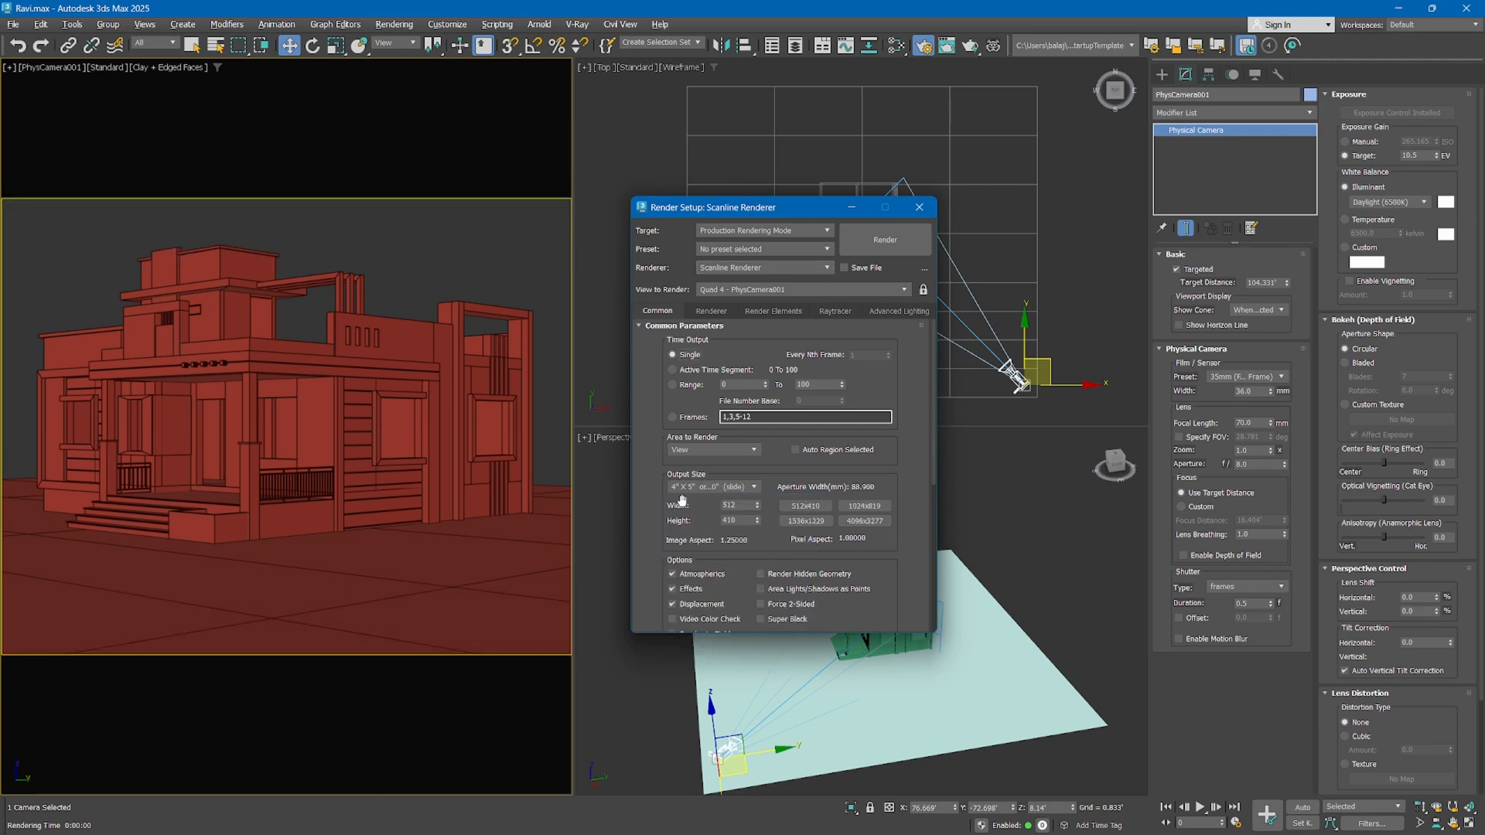
pyautogui.click(703, 490)
pyautogui.click(702, 527)
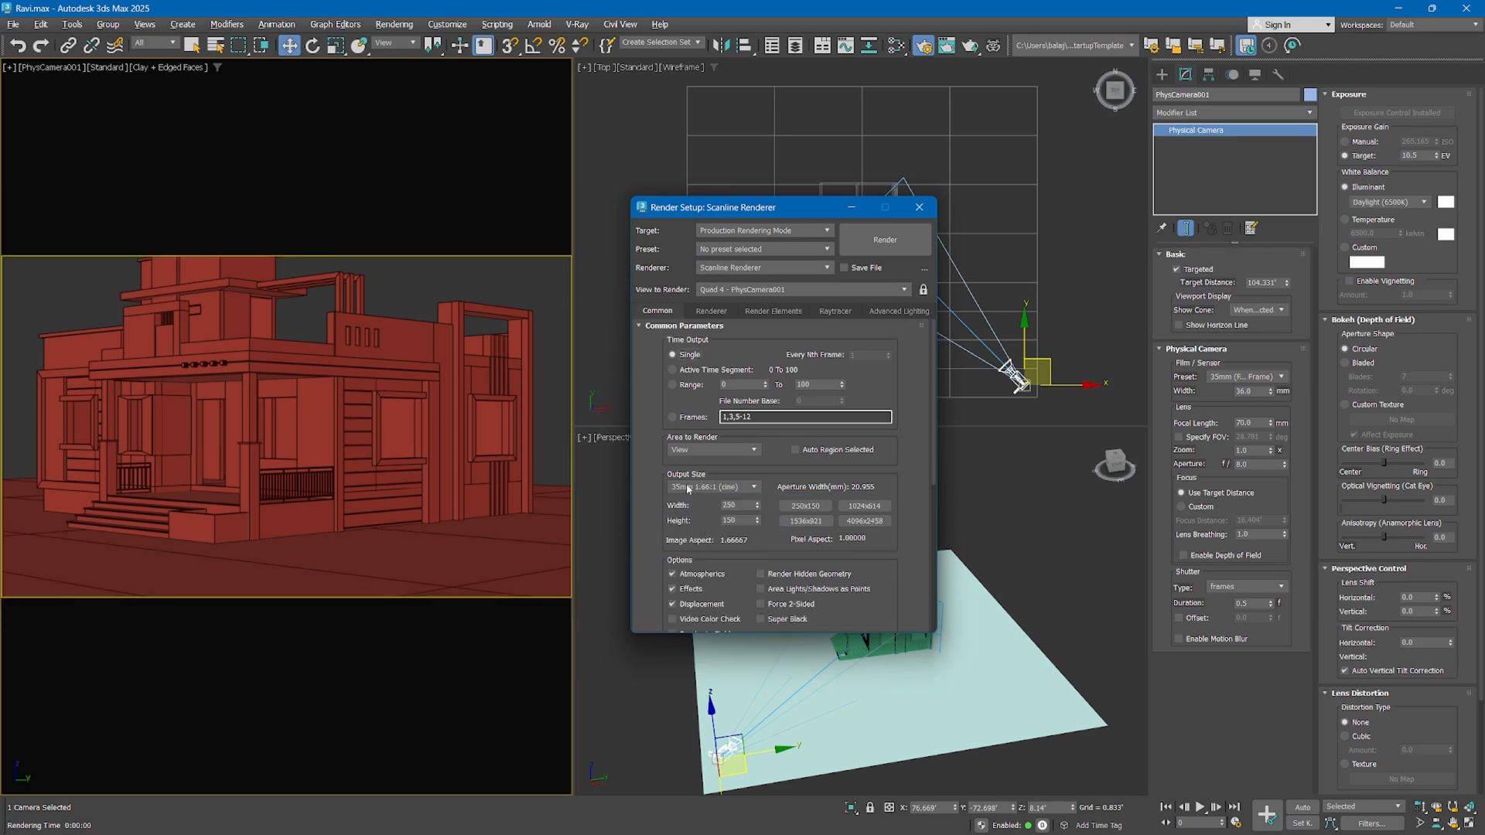
pyautogui.click(717, 488)
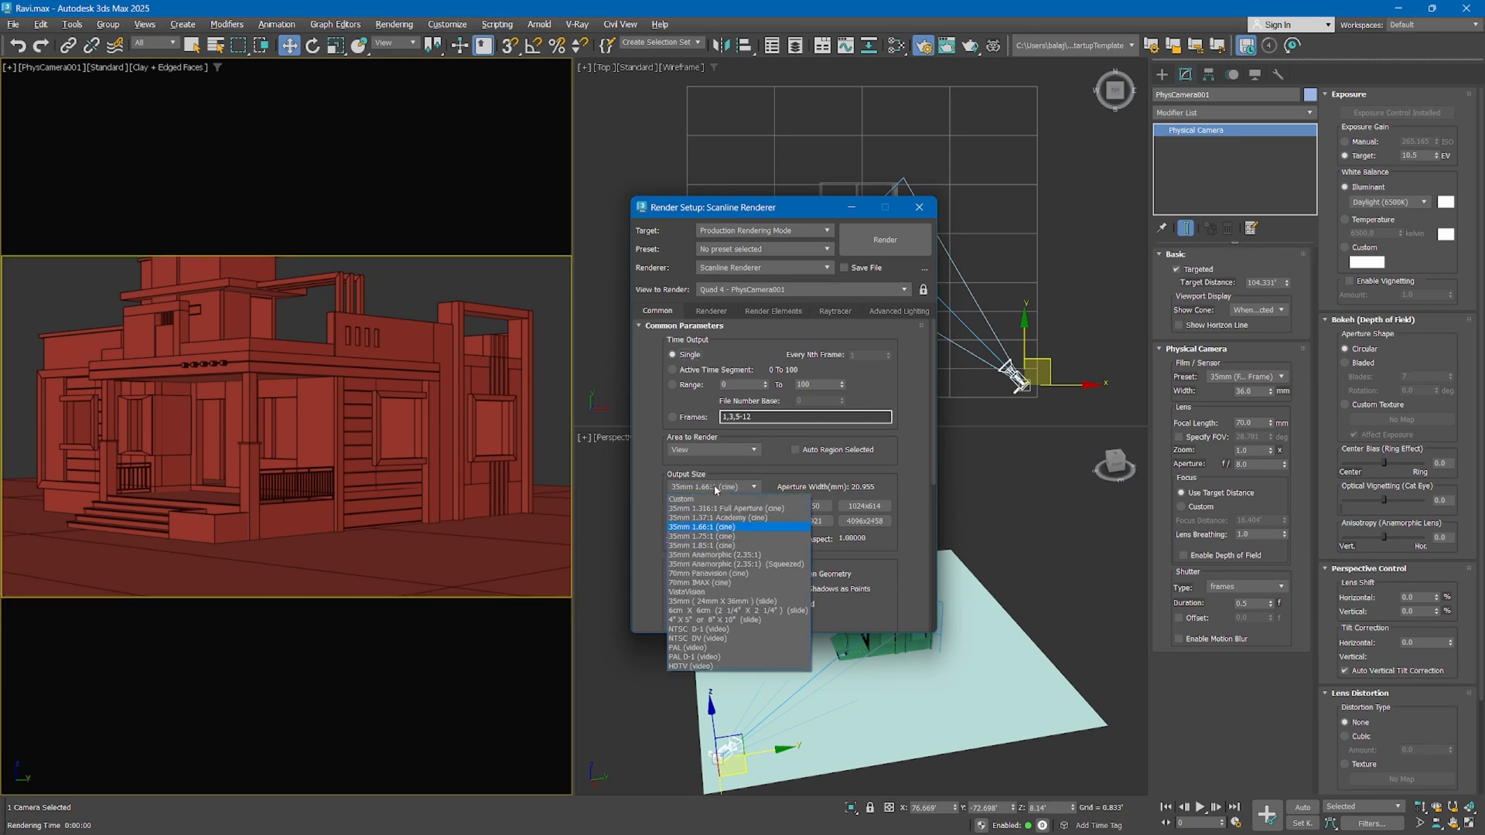
pyautogui.click(720, 584)
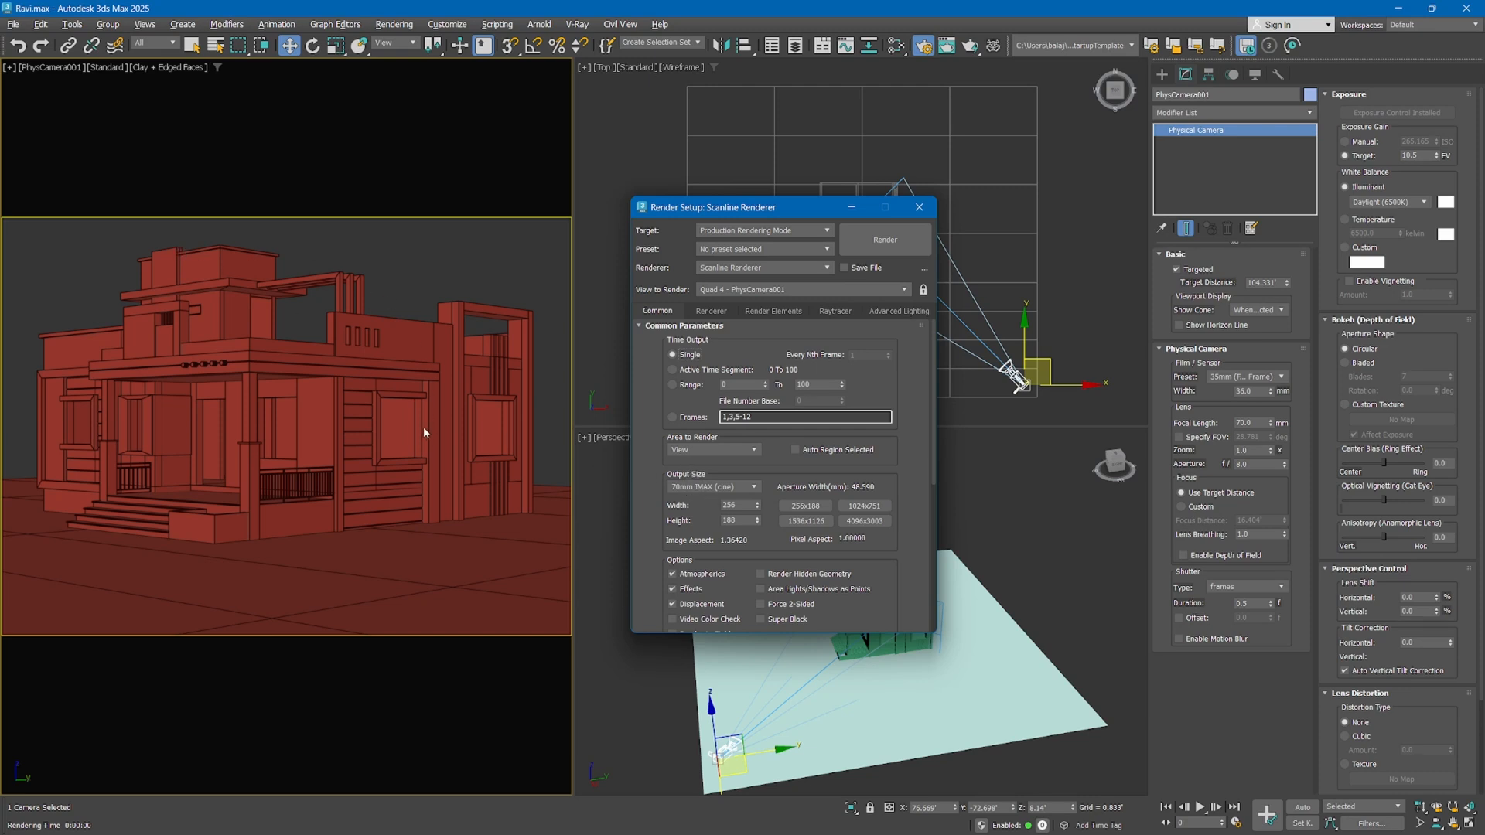
pyautogui.click(687, 489)
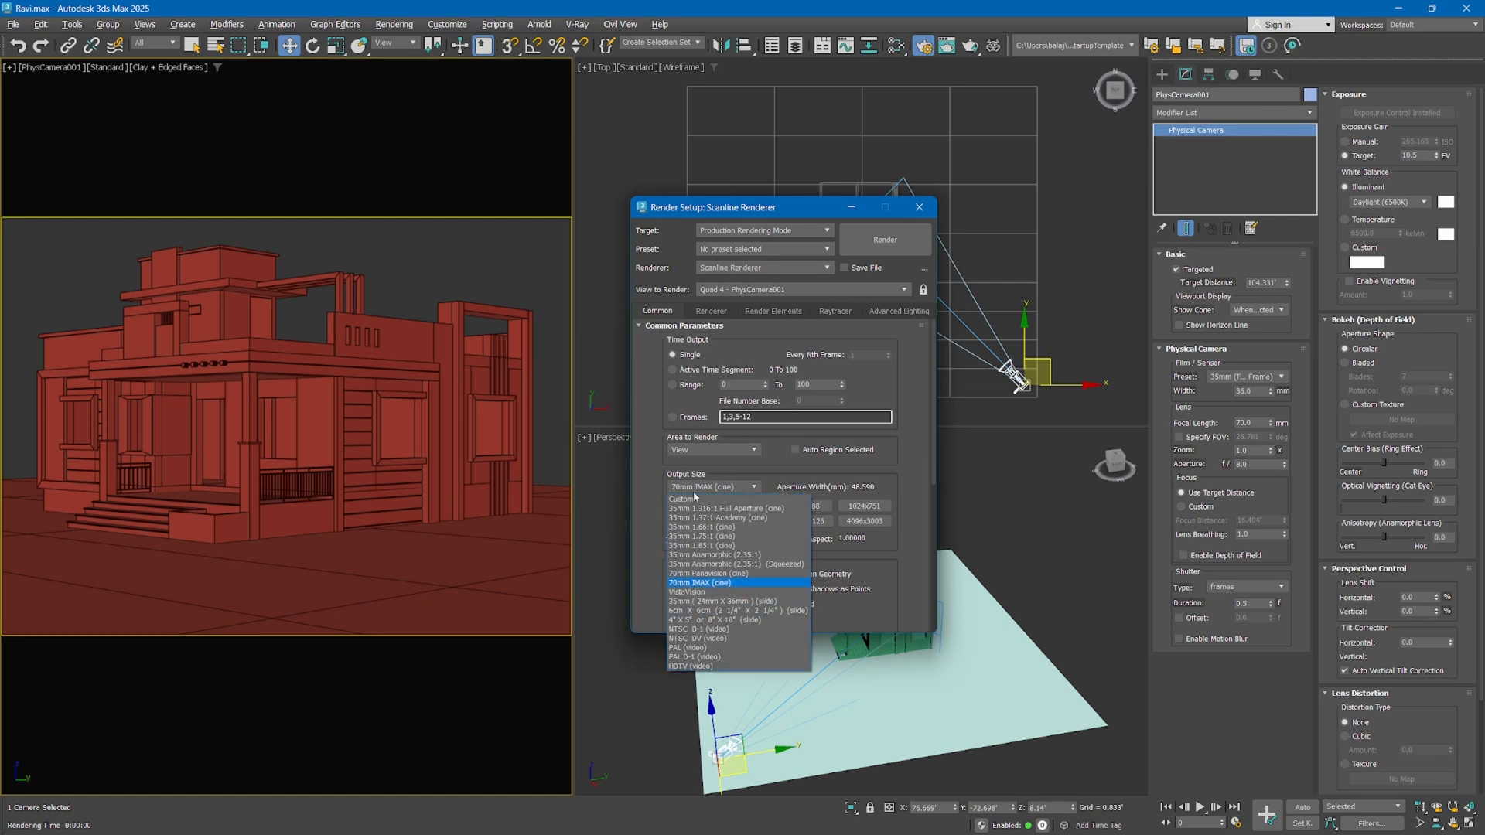
pyautogui.click(875, 551)
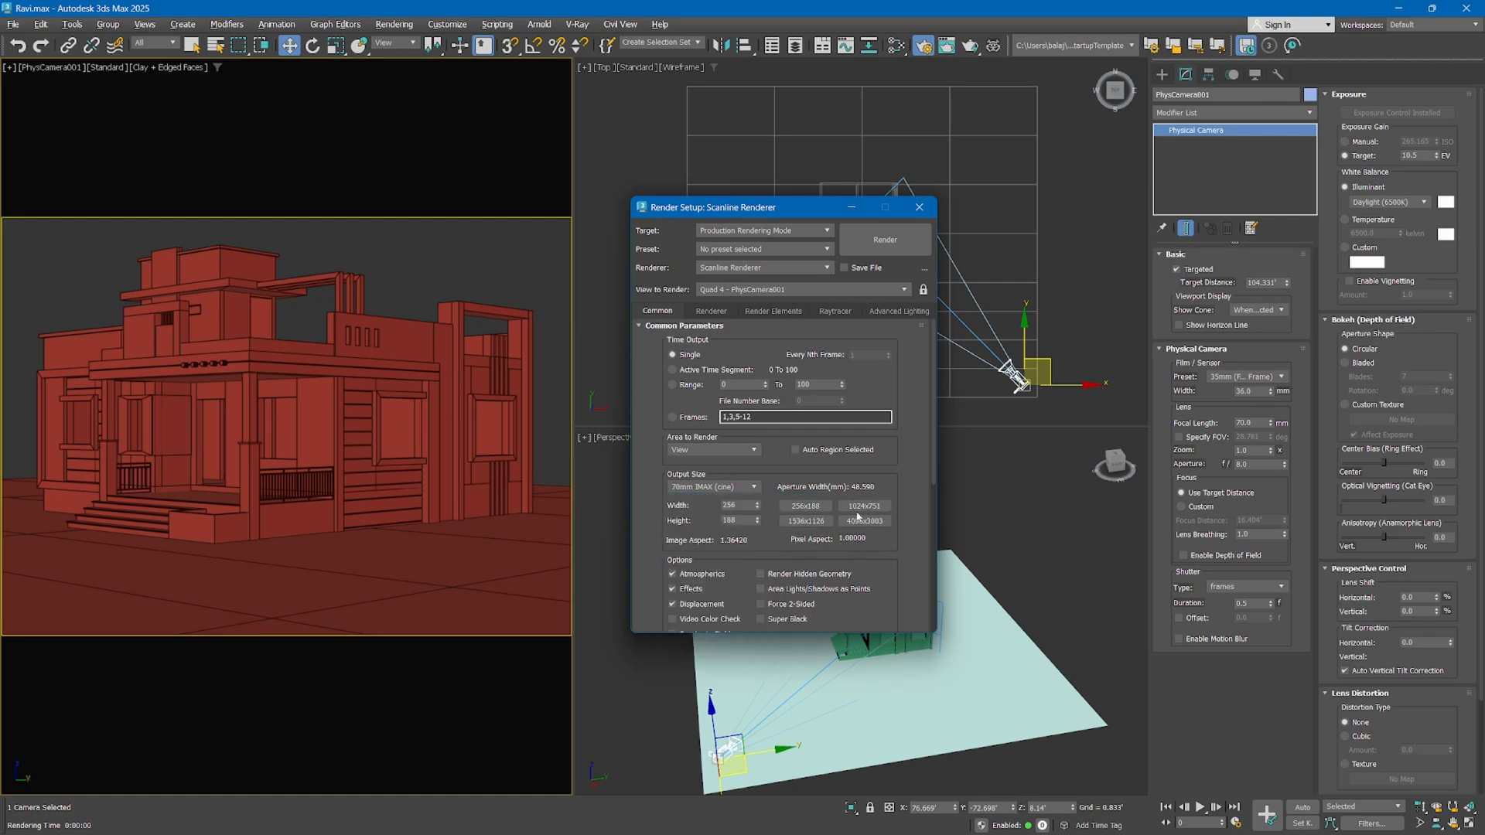
# Set the output size to Custom, lock the pixel aspect, and set the image aspect to 1
pyautogui.click(727, 487)
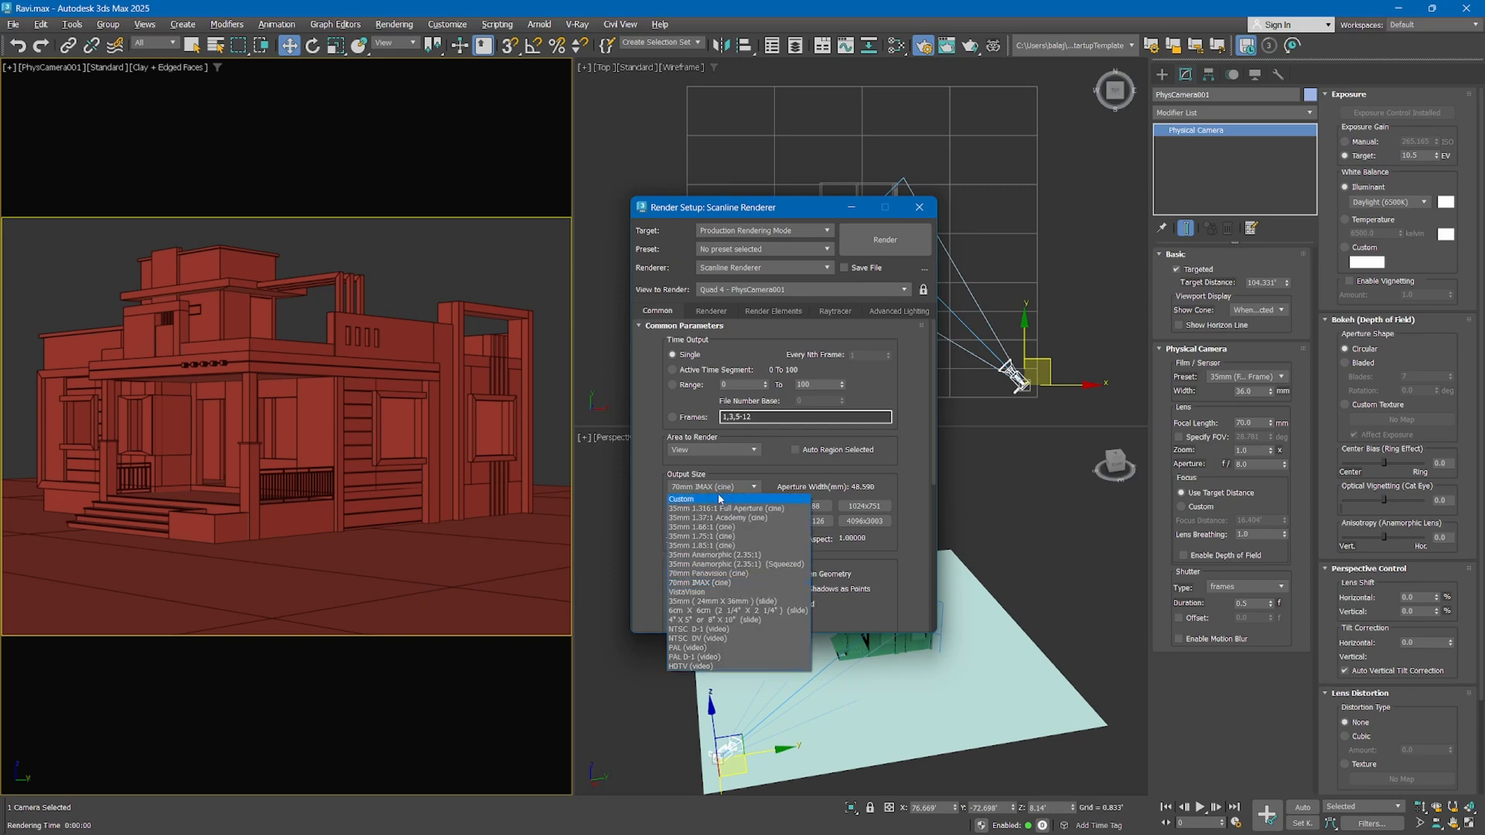
pyautogui.click(688, 491)
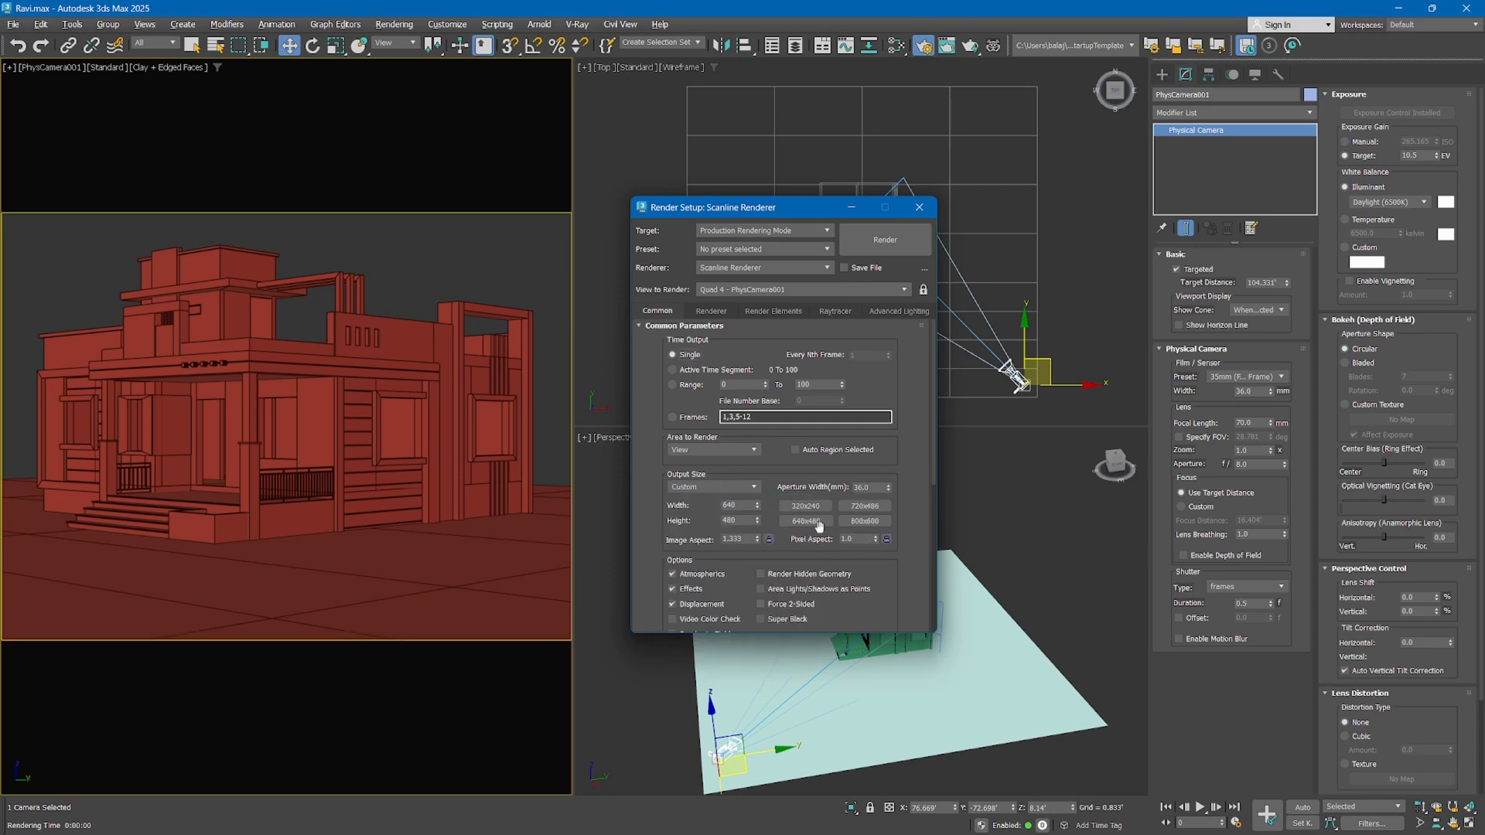
pyautogui.click(885, 541)
pyautogui.doubleClick(752, 539)
pyautogui.write('1')
pyautogui.press('Return')
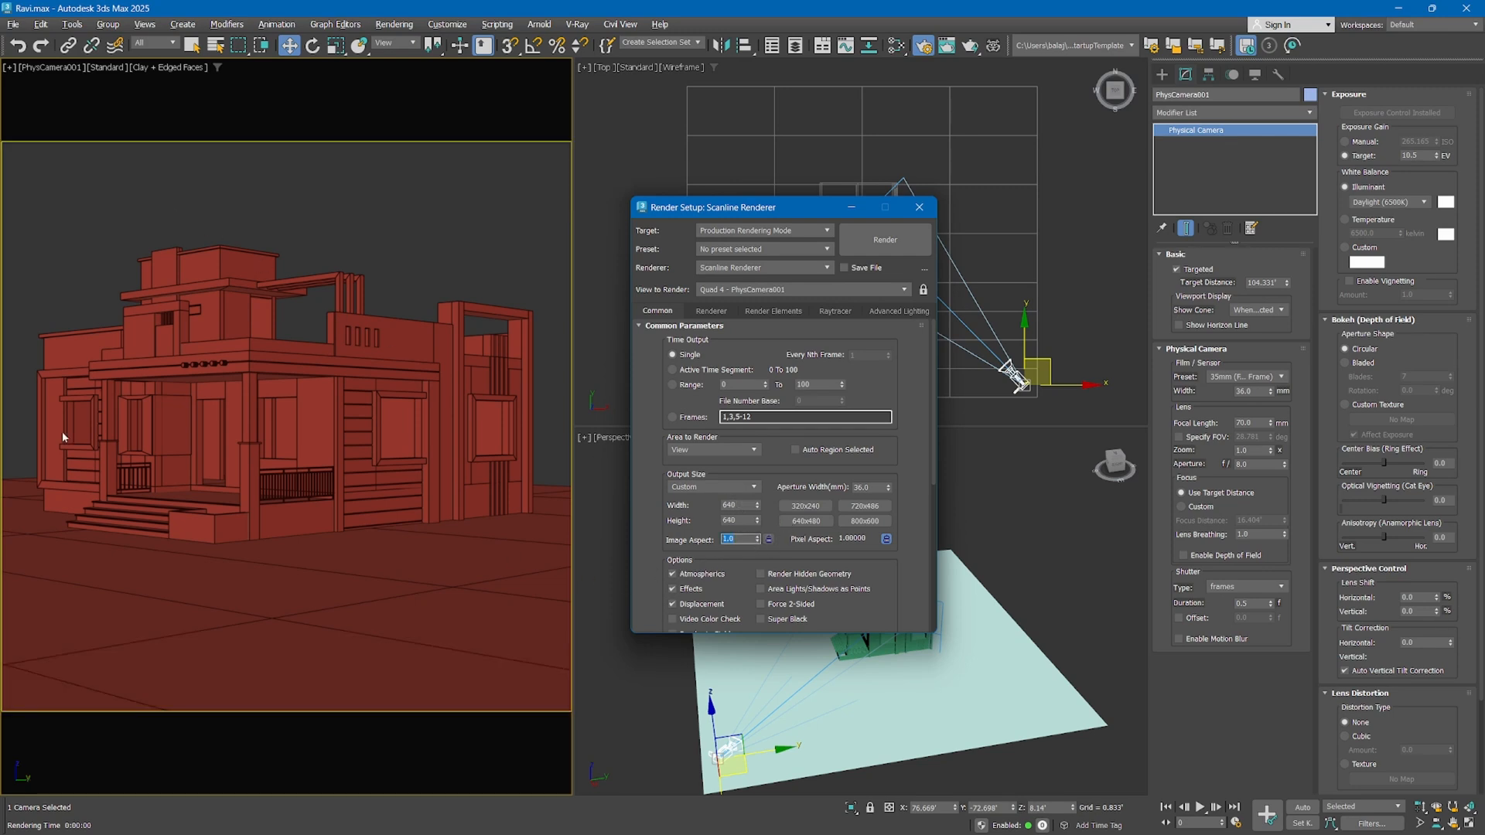
# Shift the camera view so the house sits lower in the frame, and lower the camera to a height of about 7.65 feet
pyautogui.moveTo(327, 381); pyautogui.dragTo(332, 445, button='middle')
pyautogui.rightClick(1097, 338)
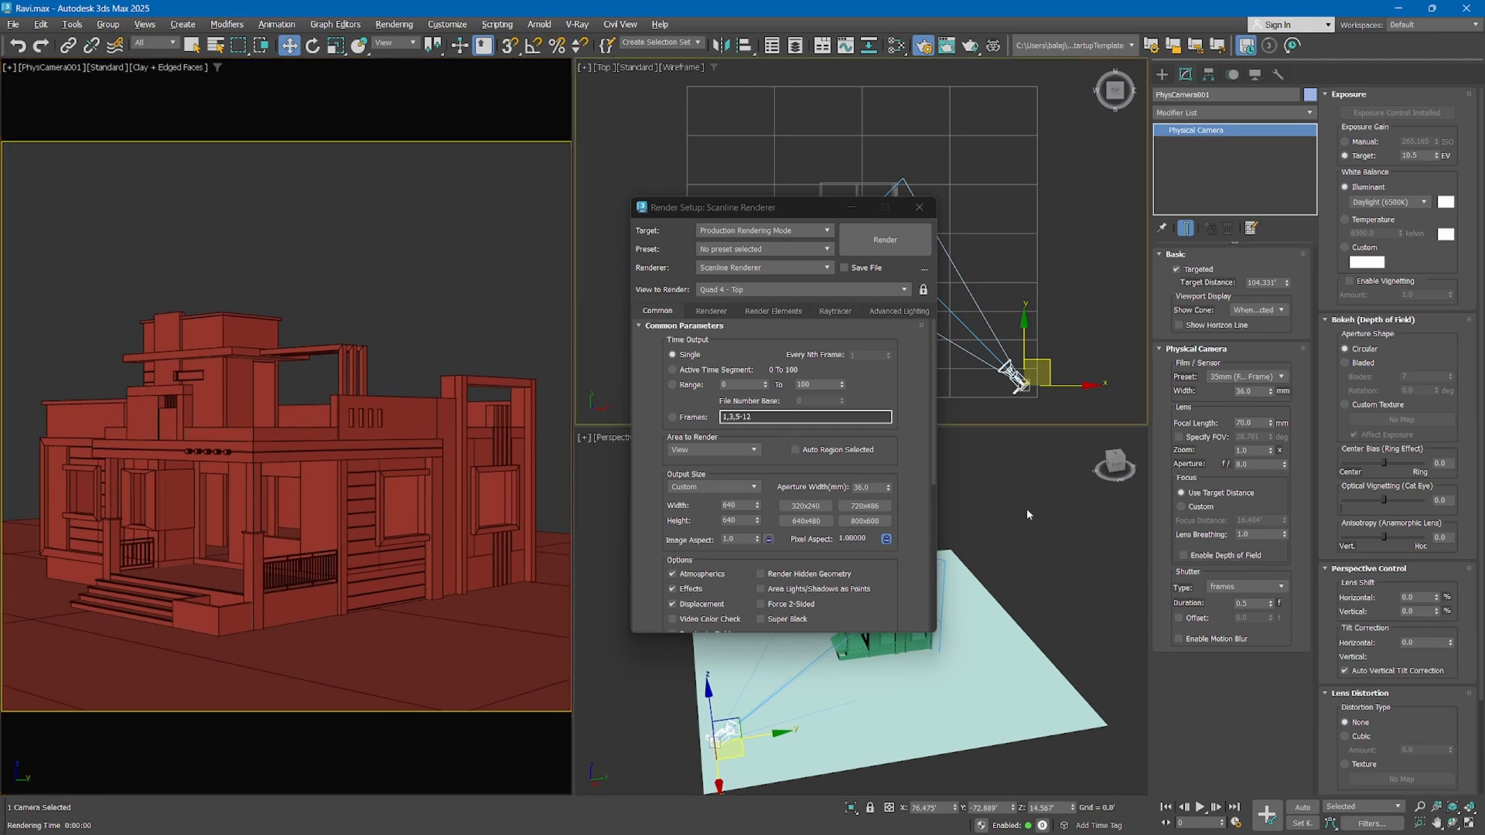
pyautogui.rightClick(1027, 514)
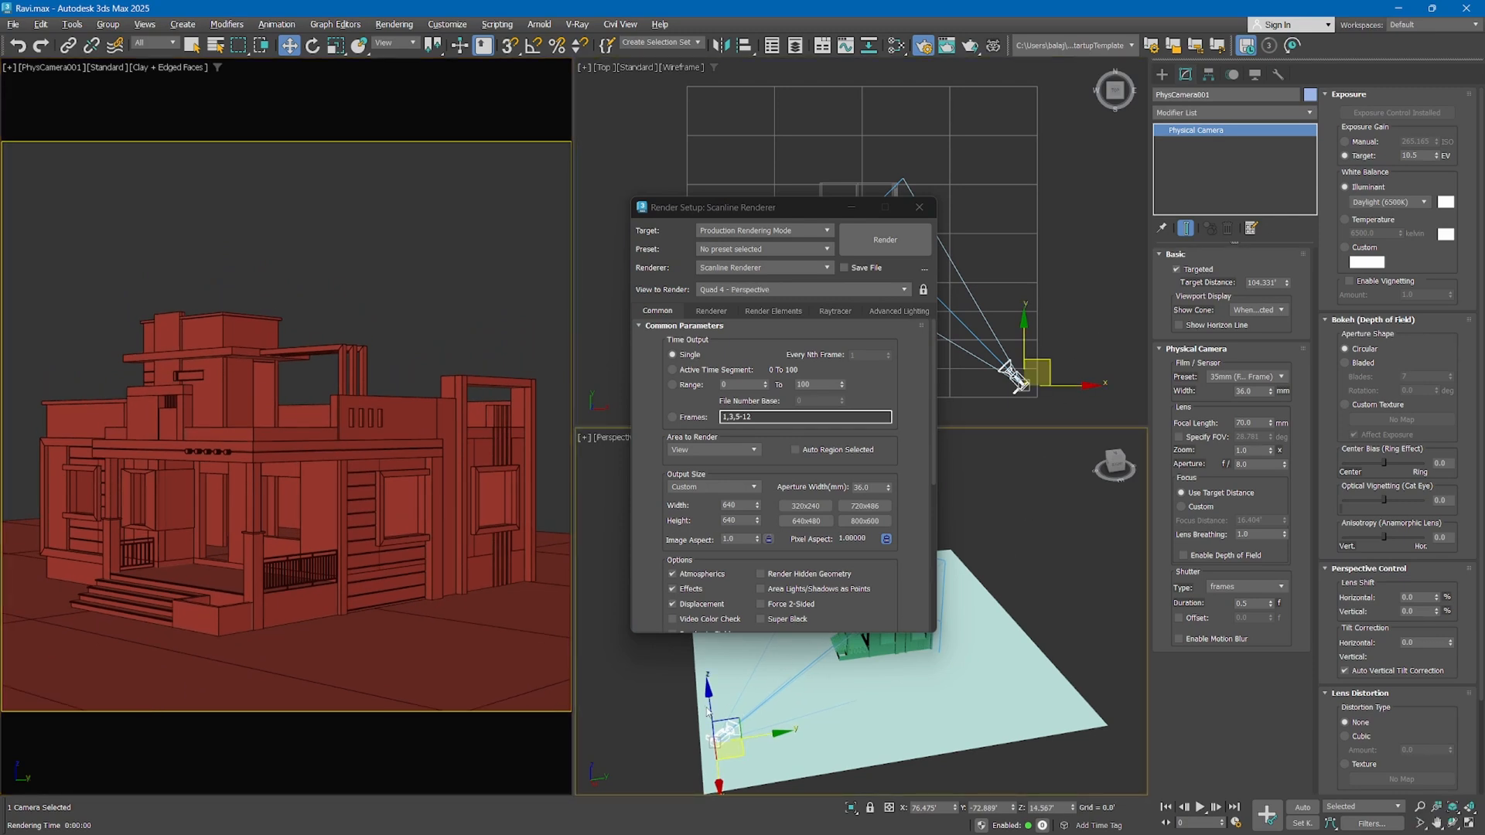
pyautogui.moveTo(707, 700); pyautogui.dragTo(714, 725)
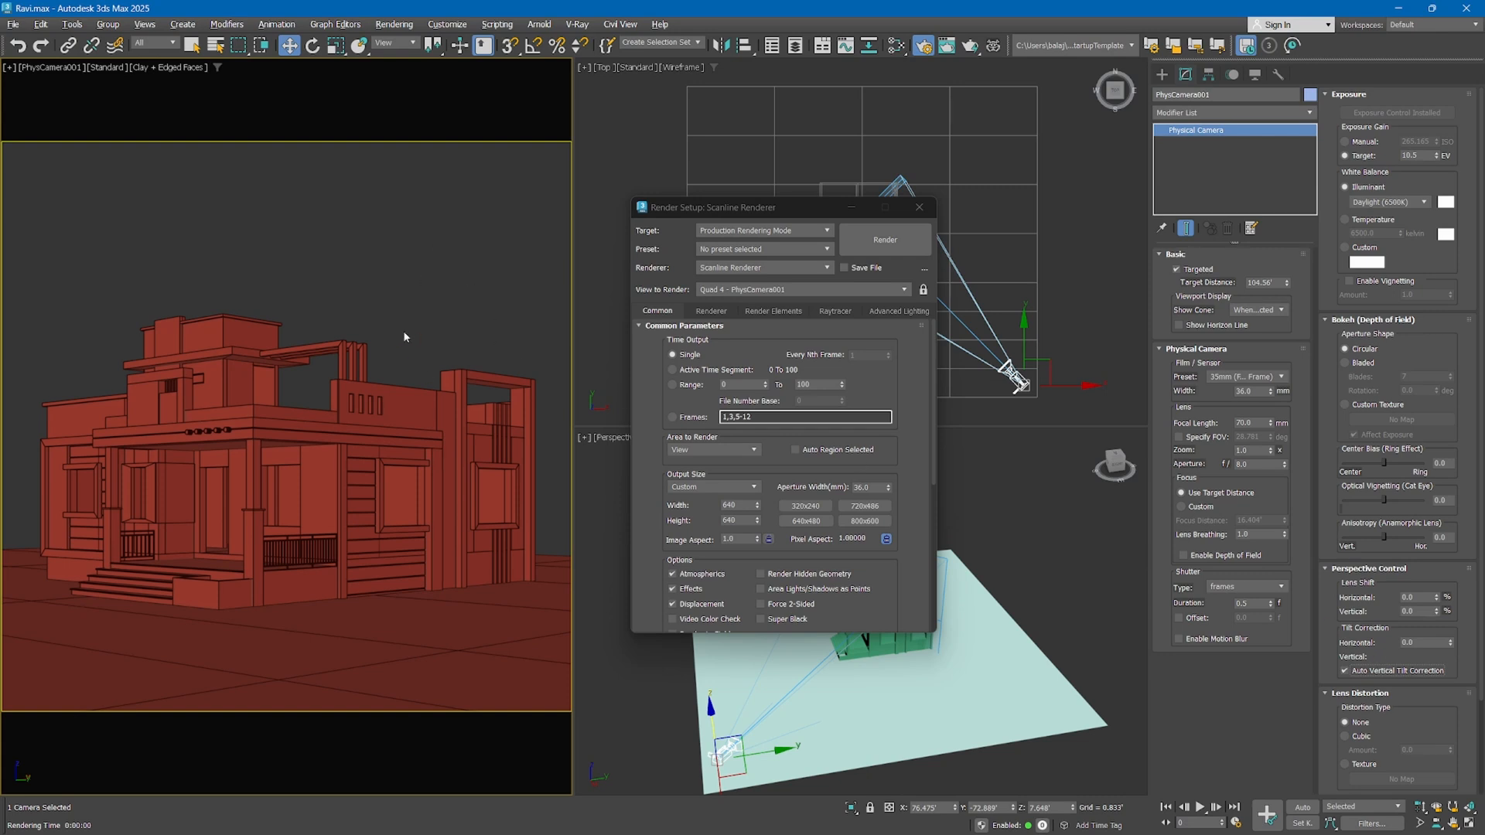
# Nudge the camera slightly closer to the house in the top view, to about X 74.6 and Y -72.8 feet
pyautogui.rightClick(1097, 324)
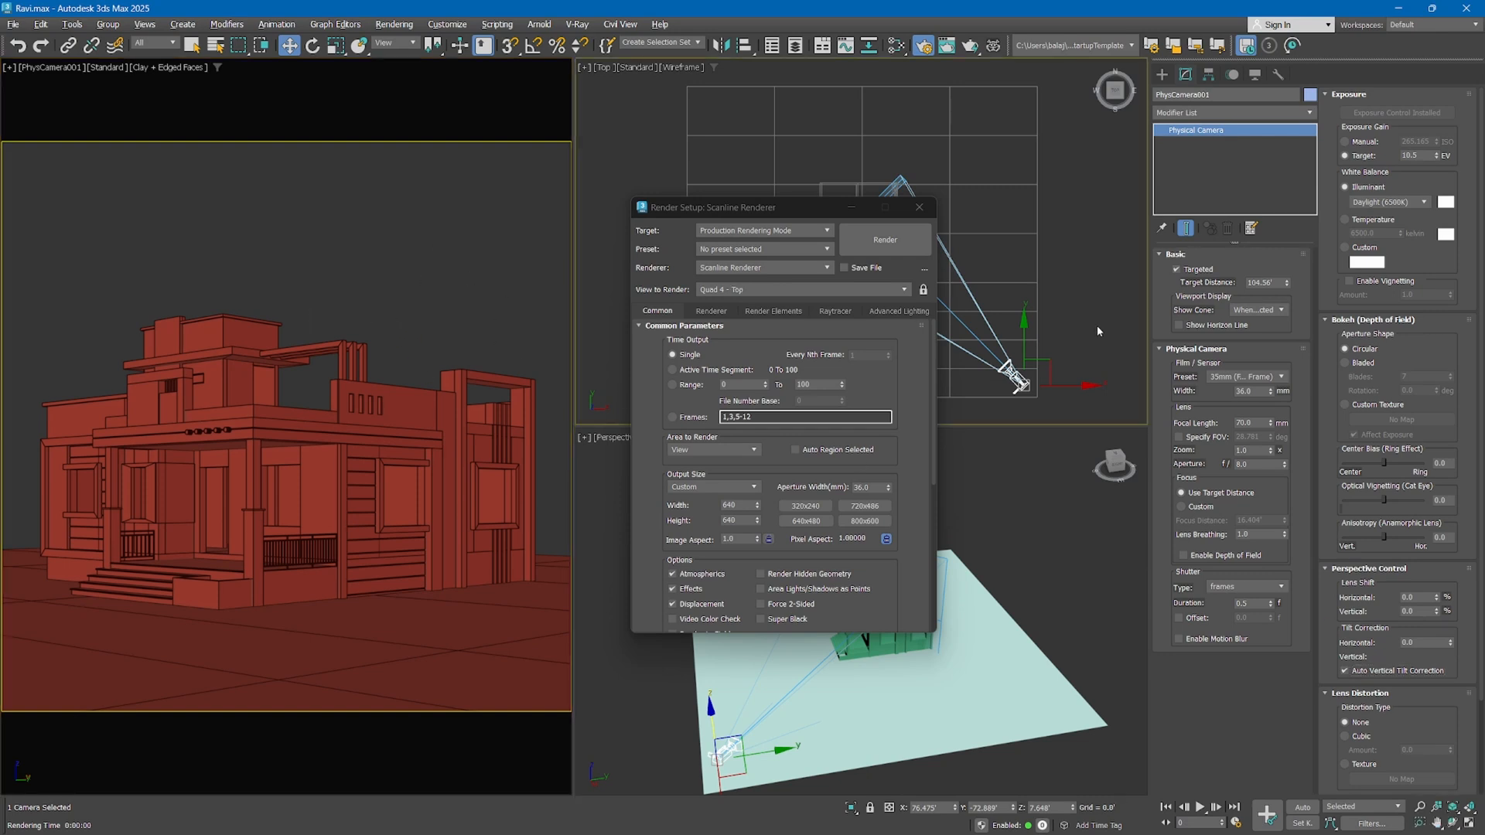
pyautogui.moveTo(1051, 364)
pyautogui.mouseDown()
pyautogui.moveTo(1025, 387)
pyautogui.moveTo(1048, 359)
pyautogui.mouseUp()
pyautogui.rightClick(431, 234)
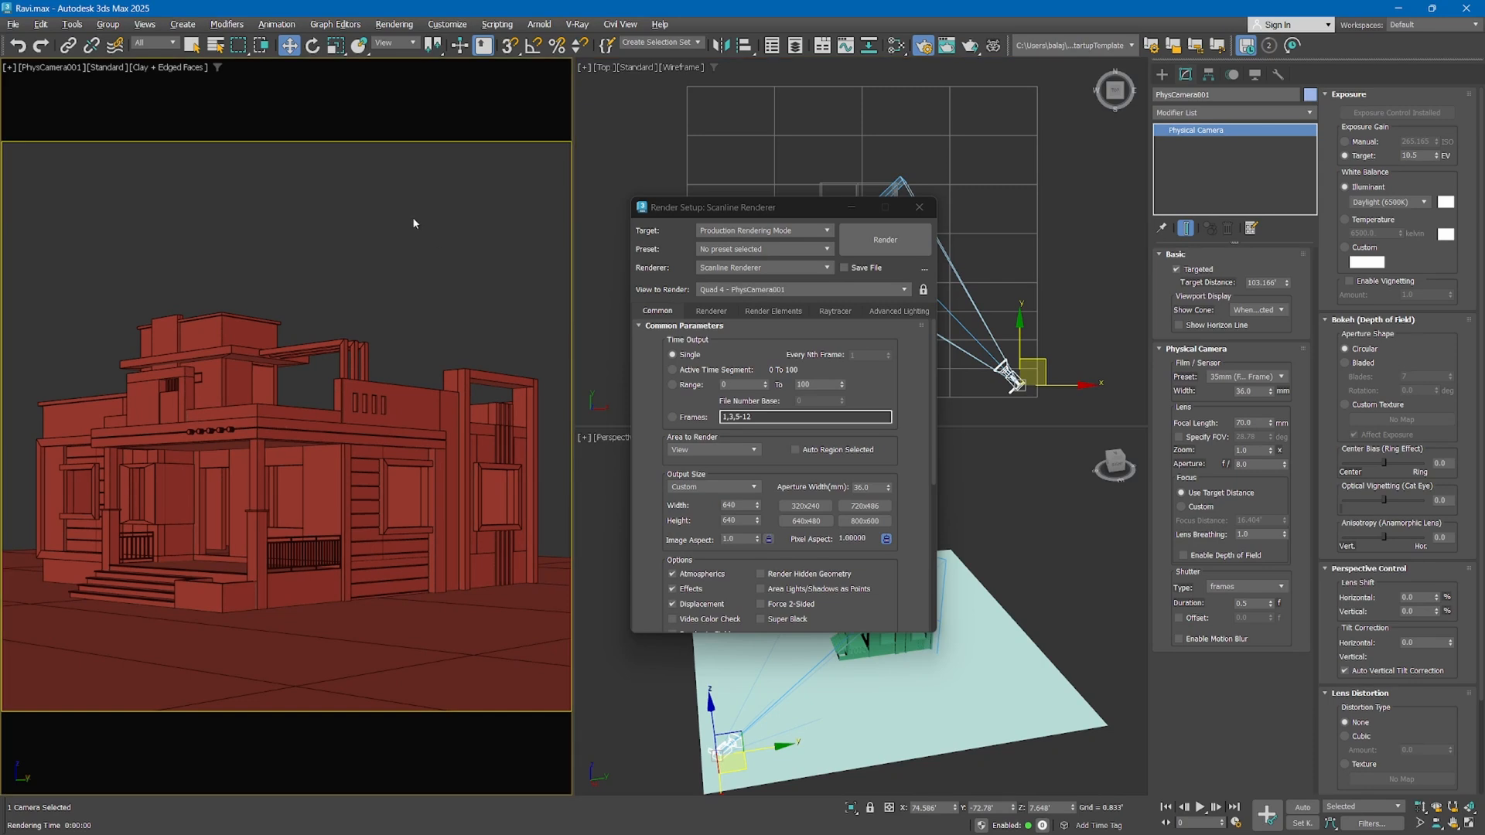
# Render the camera view, set the camera's target exposure to 9 EV, and render it again for comparison
pyautogui.click(970, 45)
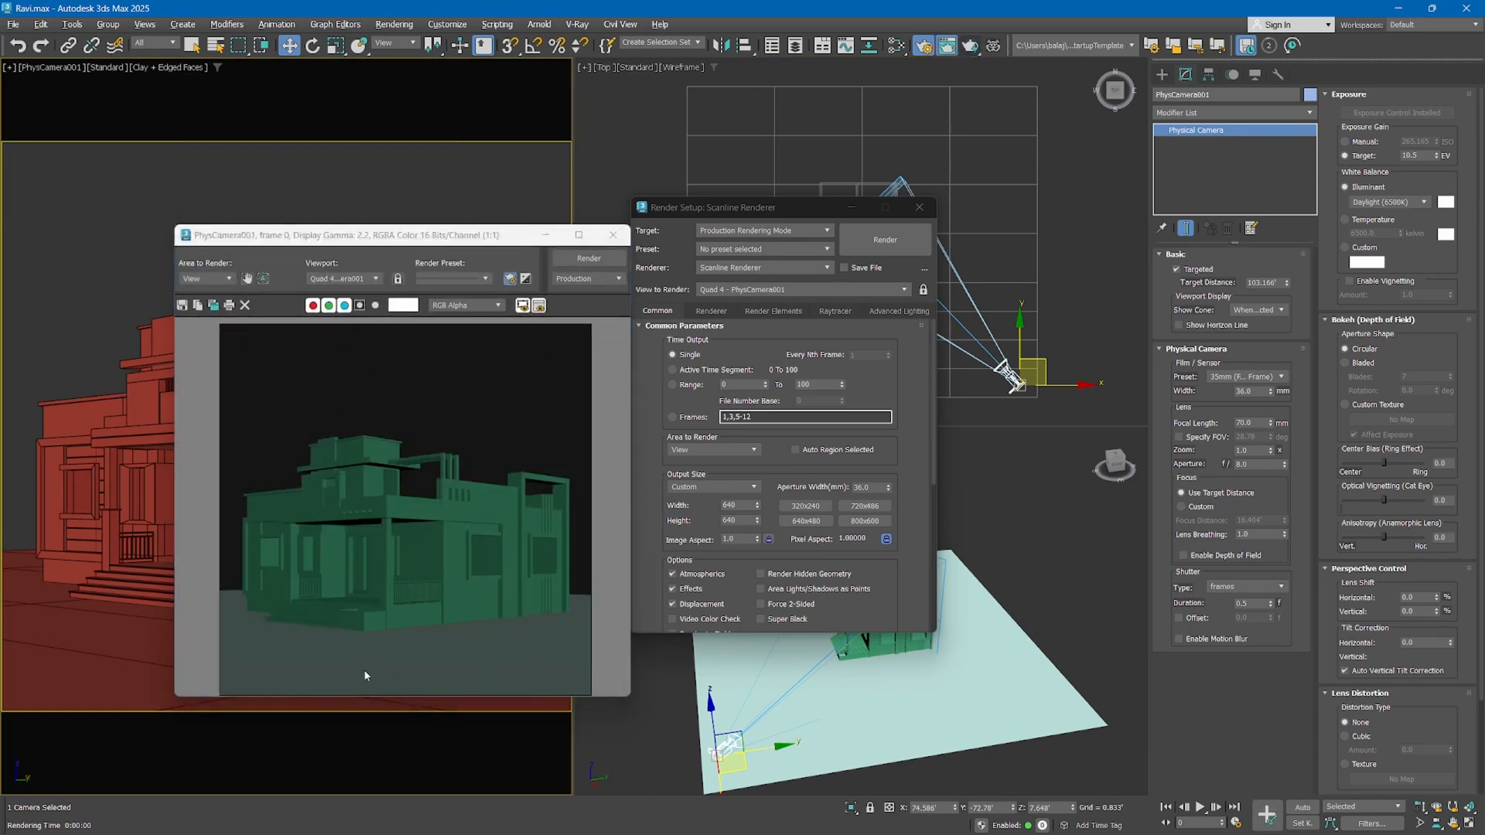
pyautogui.doubleClick(1412, 156)
pyautogui.write('9')
pyautogui.press('Return')
pyautogui.click(971, 47)
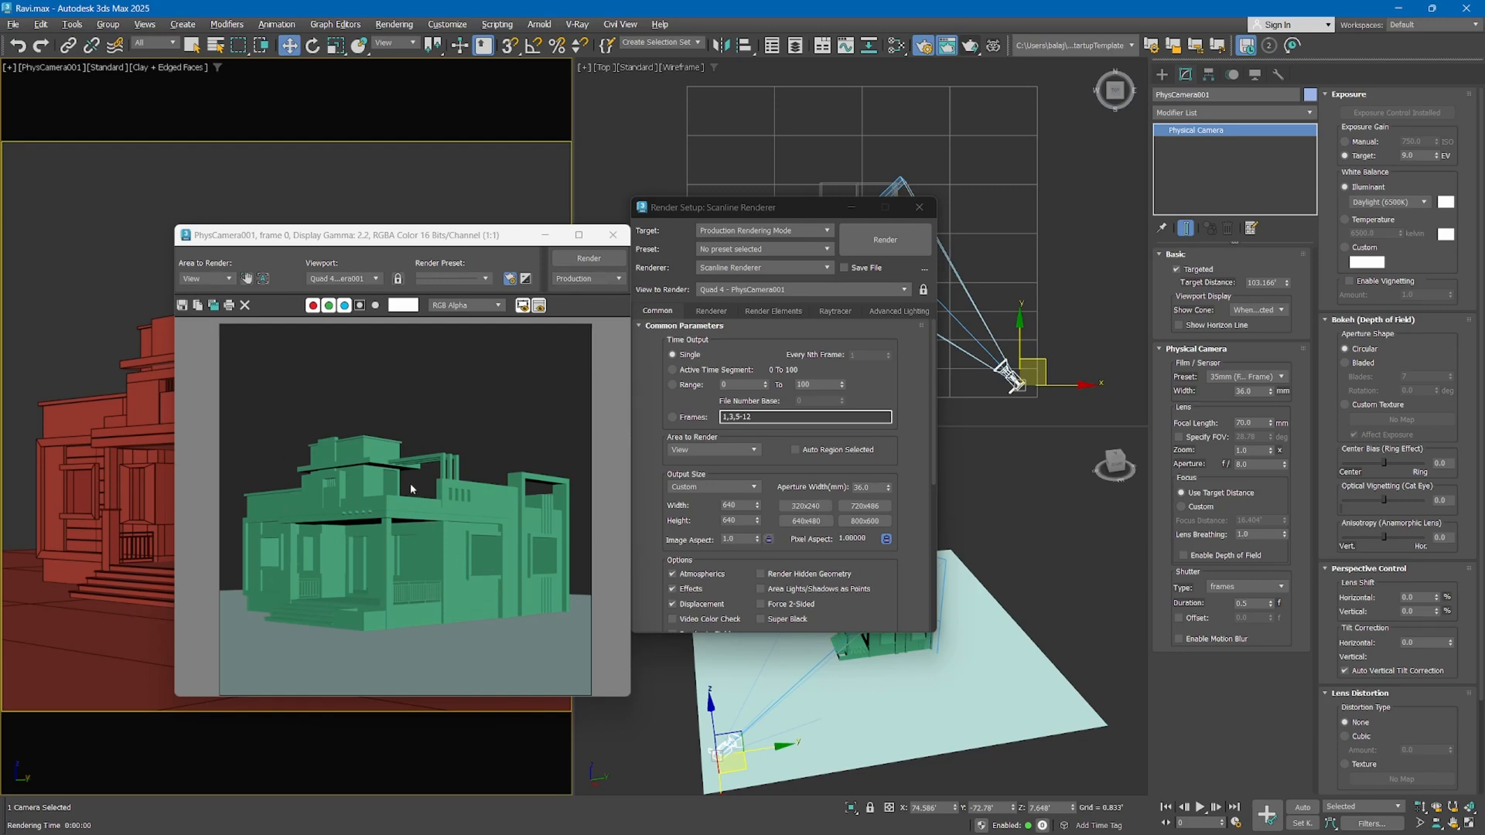
# Try an image aspect of 0.8 and move the rendered frame window away from the camera view
pyautogui.click(753, 539)
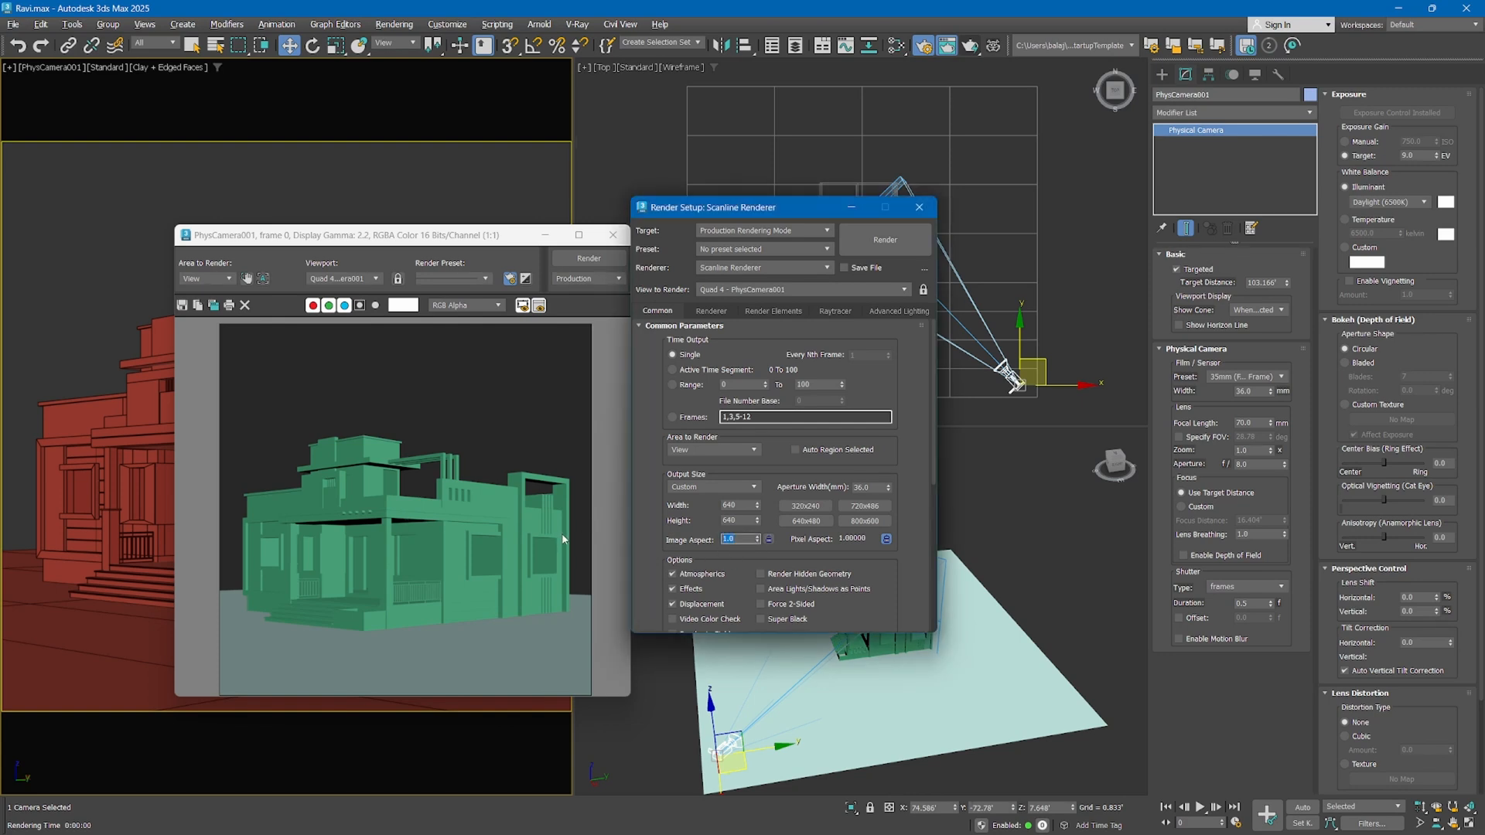
pyautogui.write('0.8')
pyautogui.press('Return')
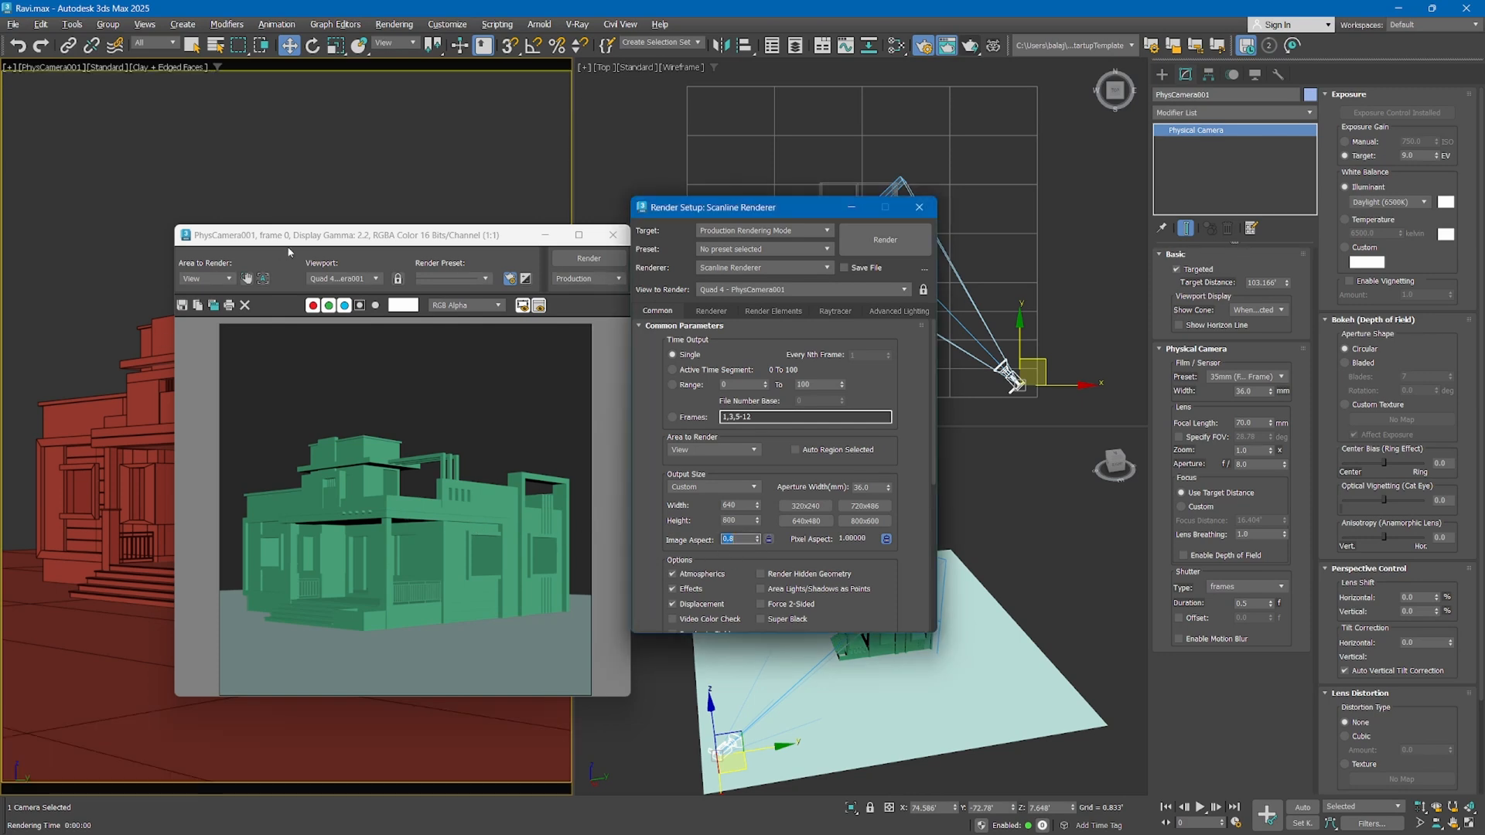
pyautogui.moveTo(230, 238); pyautogui.dragTo(809, 232)
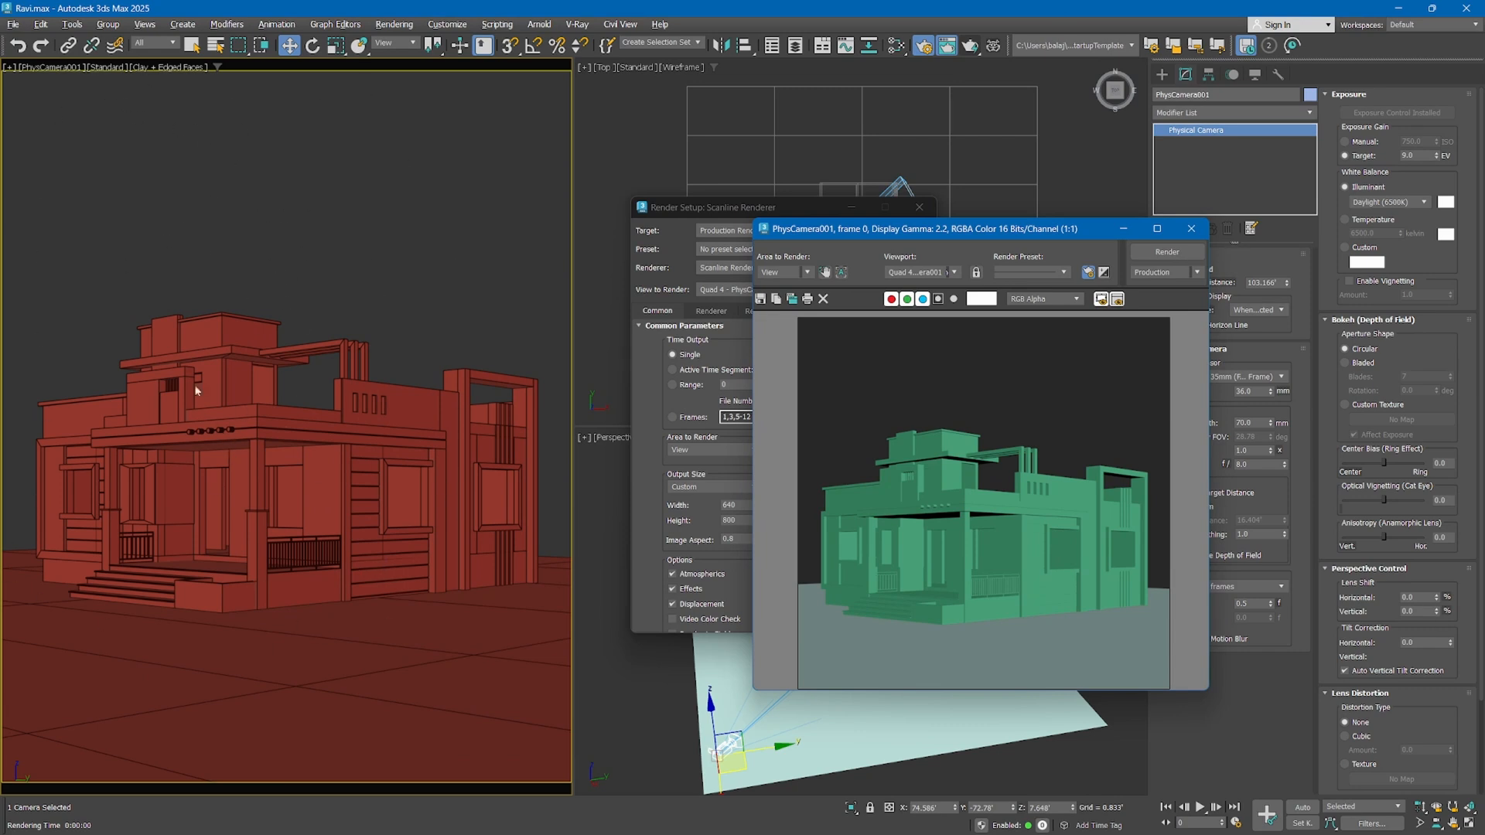
pyautogui.moveTo(930, 237); pyautogui.dragTo(1232, 211)
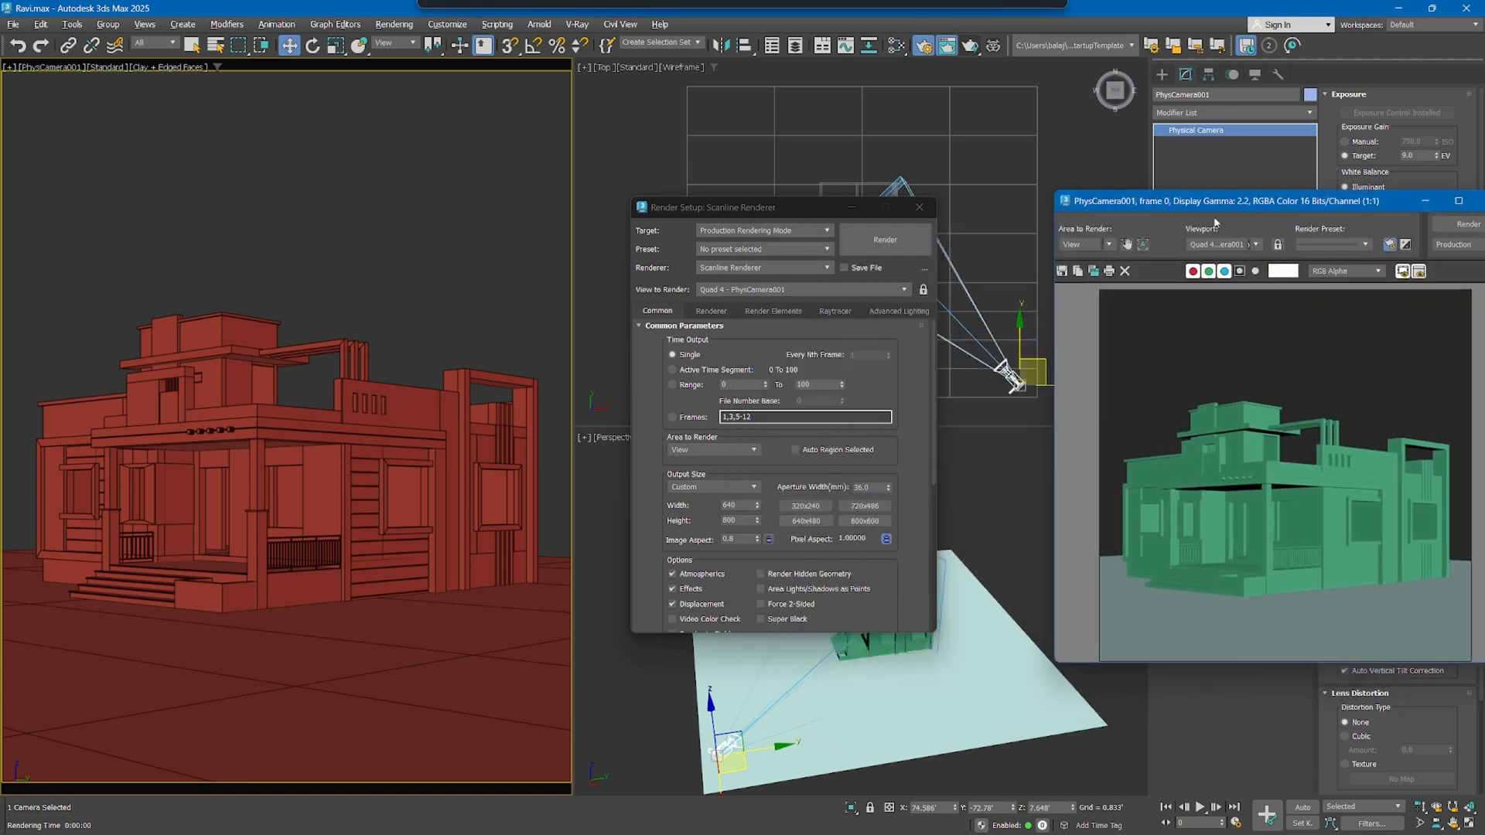
# Try image aspects of 1.2 and 1.5 on the camera framing
pyautogui.doubleClick(749, 538)
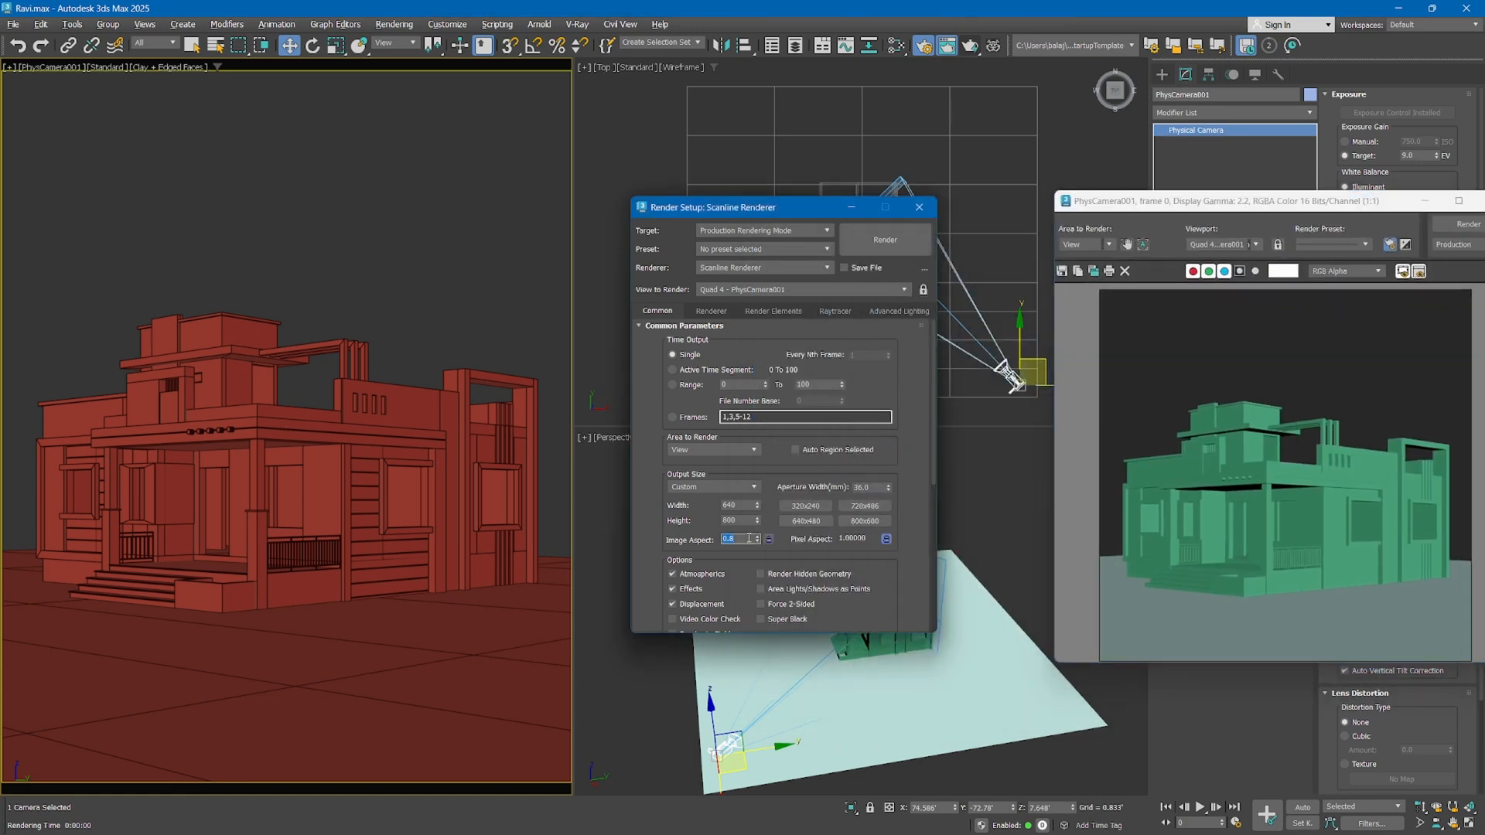
pyautogui.write('1.2')
pyautogui.press('Return')
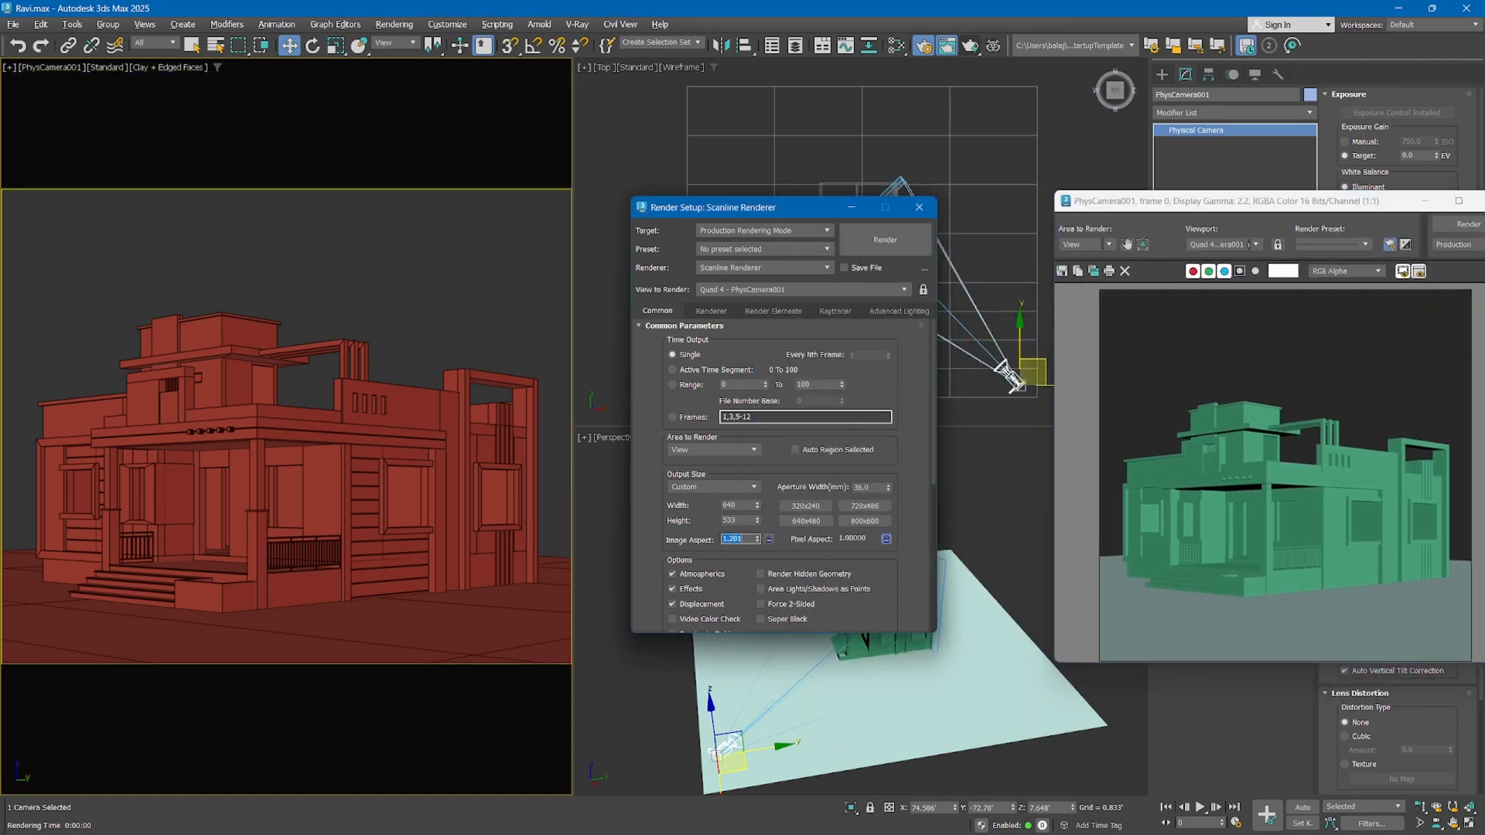
pyautogui.write('1.5')
pyautogui.press('Return')
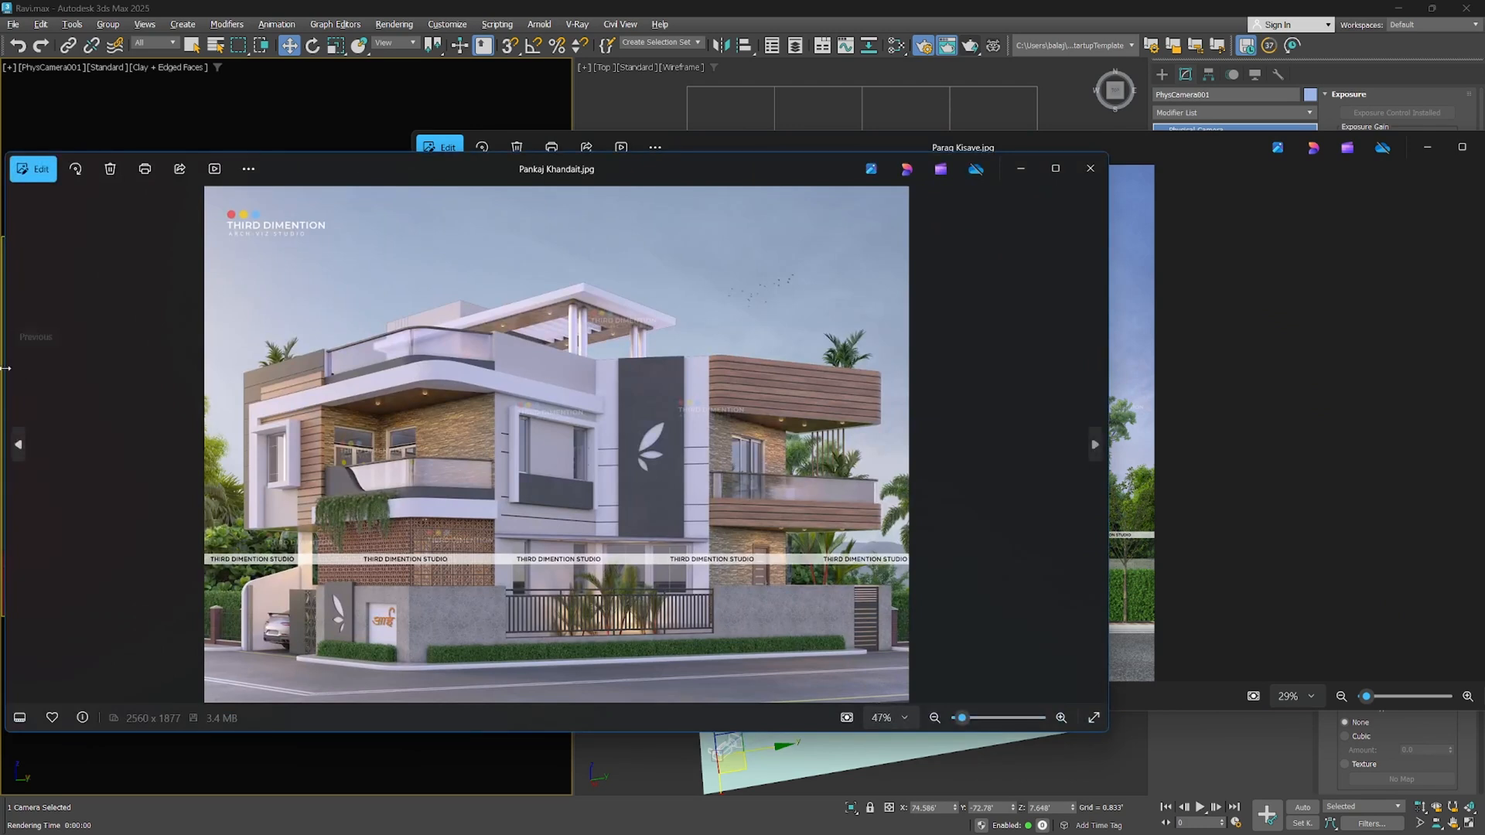
# Examine the proportions of the wide and the tall reference renders in the image viewer, and close both images
pyautogui.moveTo(7, 375); pyautogui.dragTo(259, 380)
pyautogui.moveTo(601, 170); pyautogui.dragTo(565, 170)
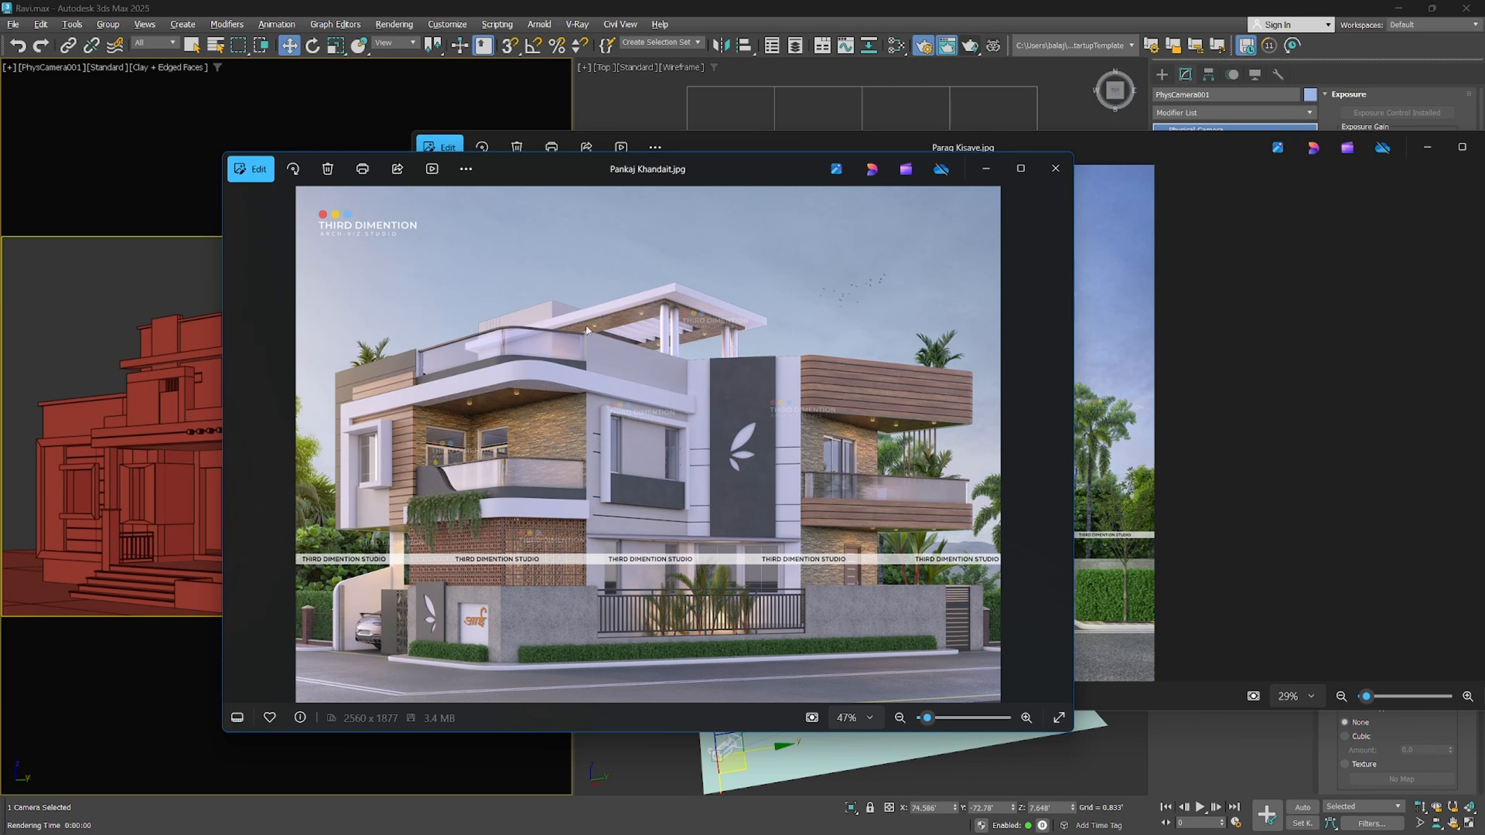
pyautogui.click(243, 4)
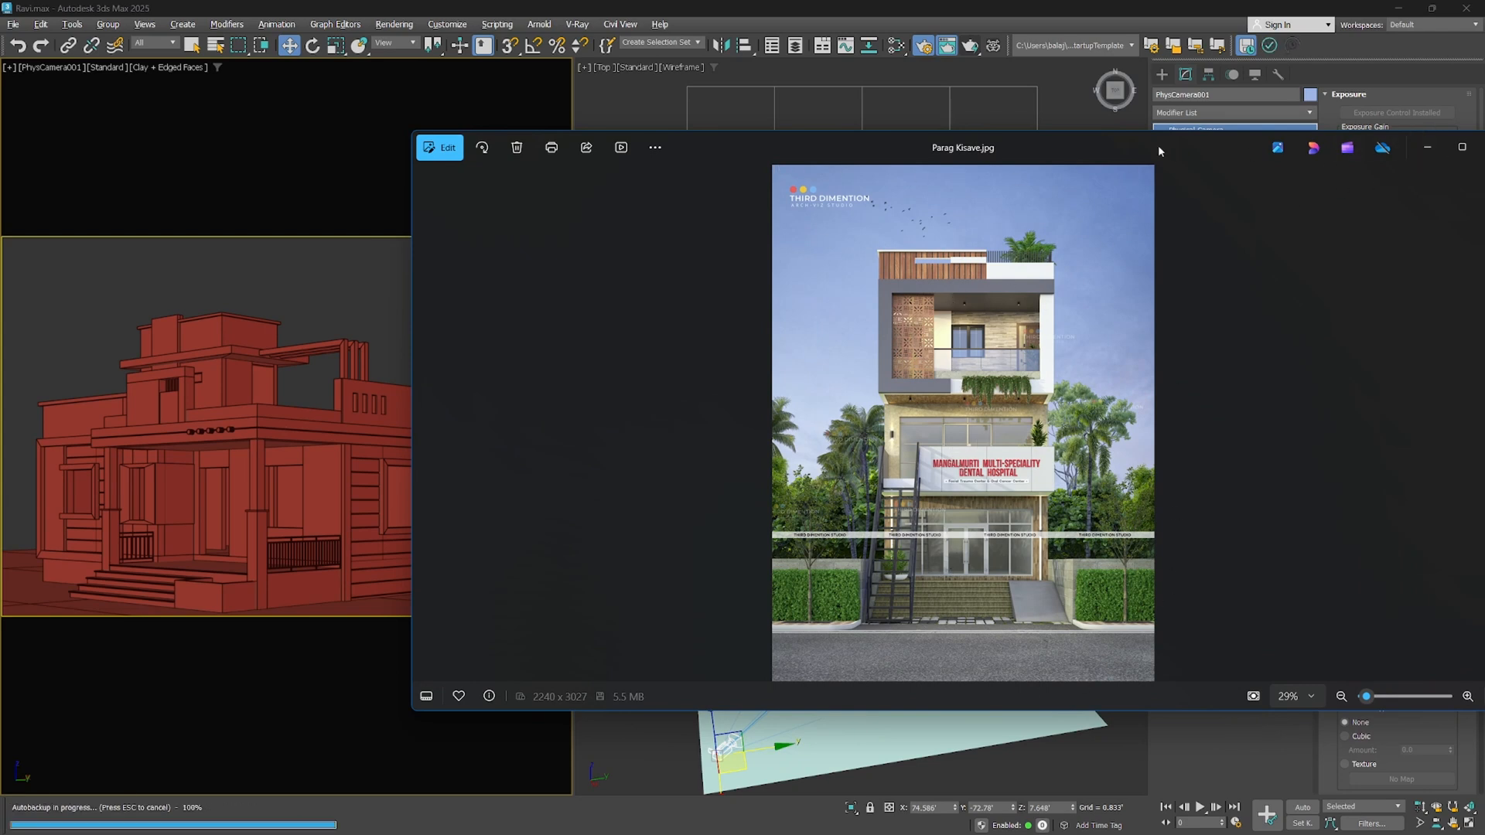
pyautogui.moveTo(1157, 145); pyautogui.dragTo(867, 165)
pyautogui.click(1208, 168)
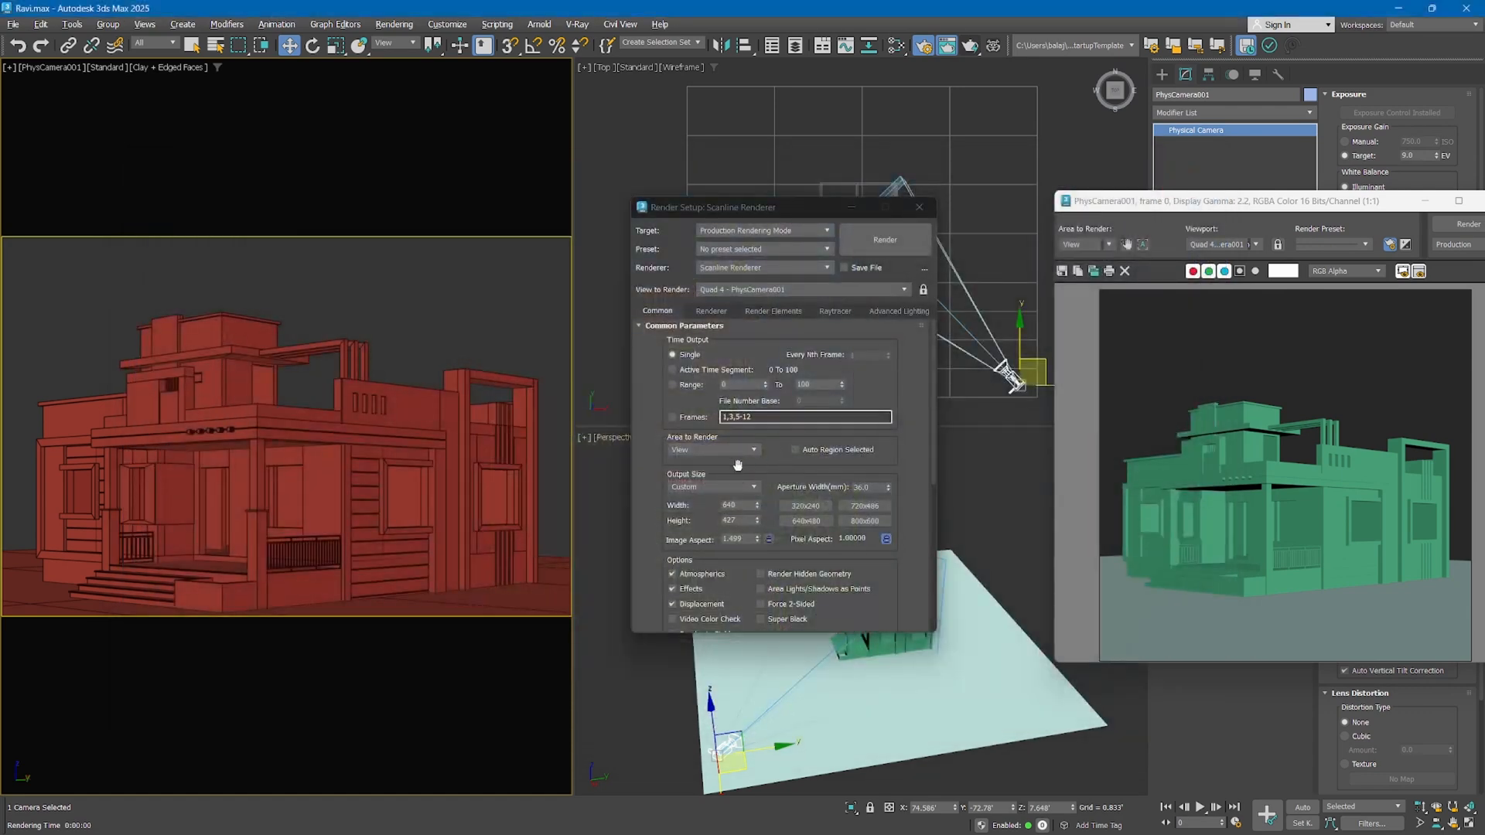
# Try the taller image aspects 0.8 and 0.9 on the camera framing
pyautogui.moveTo(744, 539); pyautogui.dragTo(610, 533)
pyautogui.write('0.8')
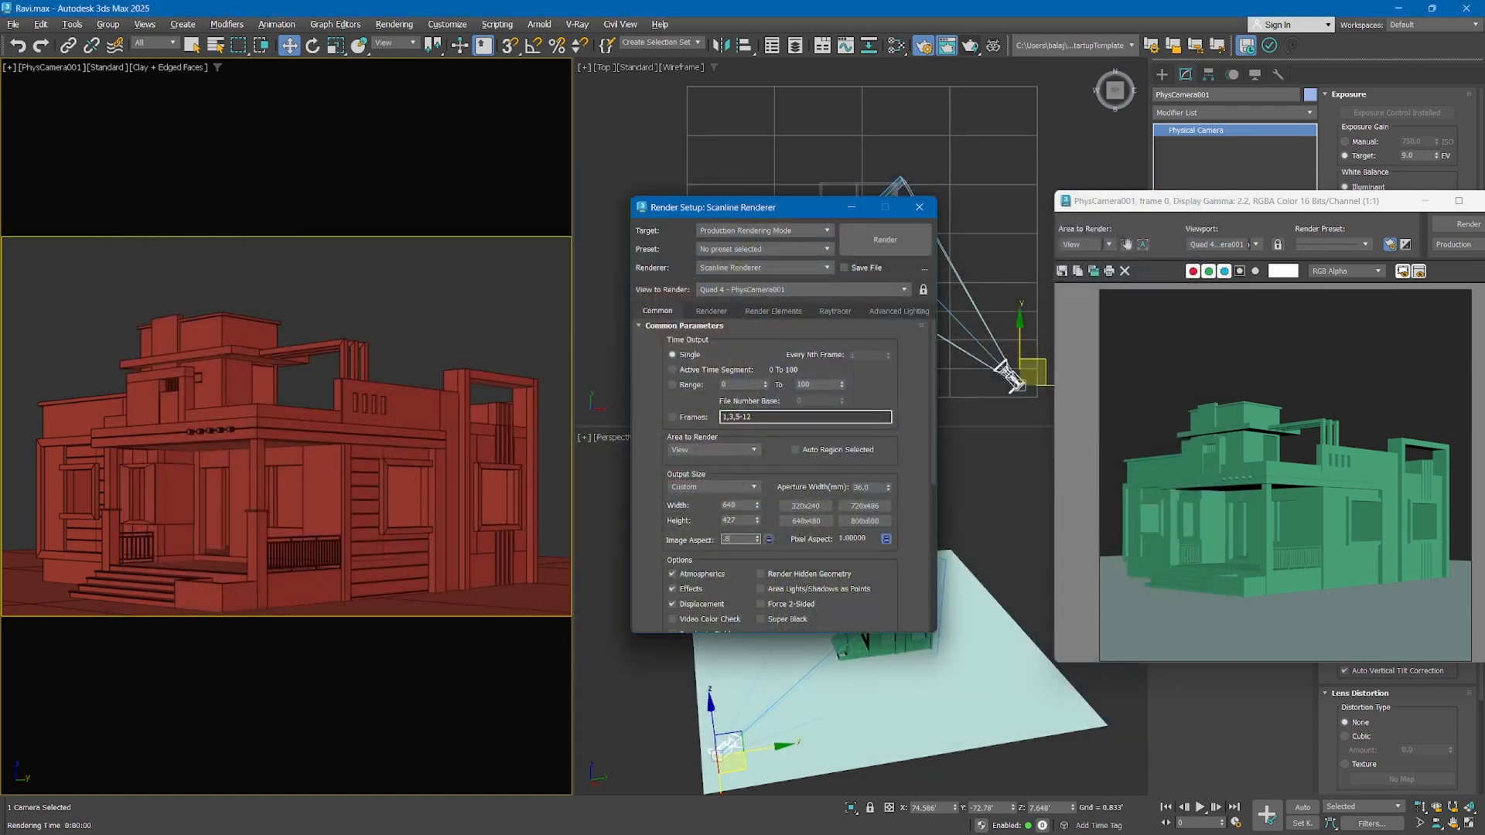
pyautogui.press('Return')
pyautogui.write('0.9')
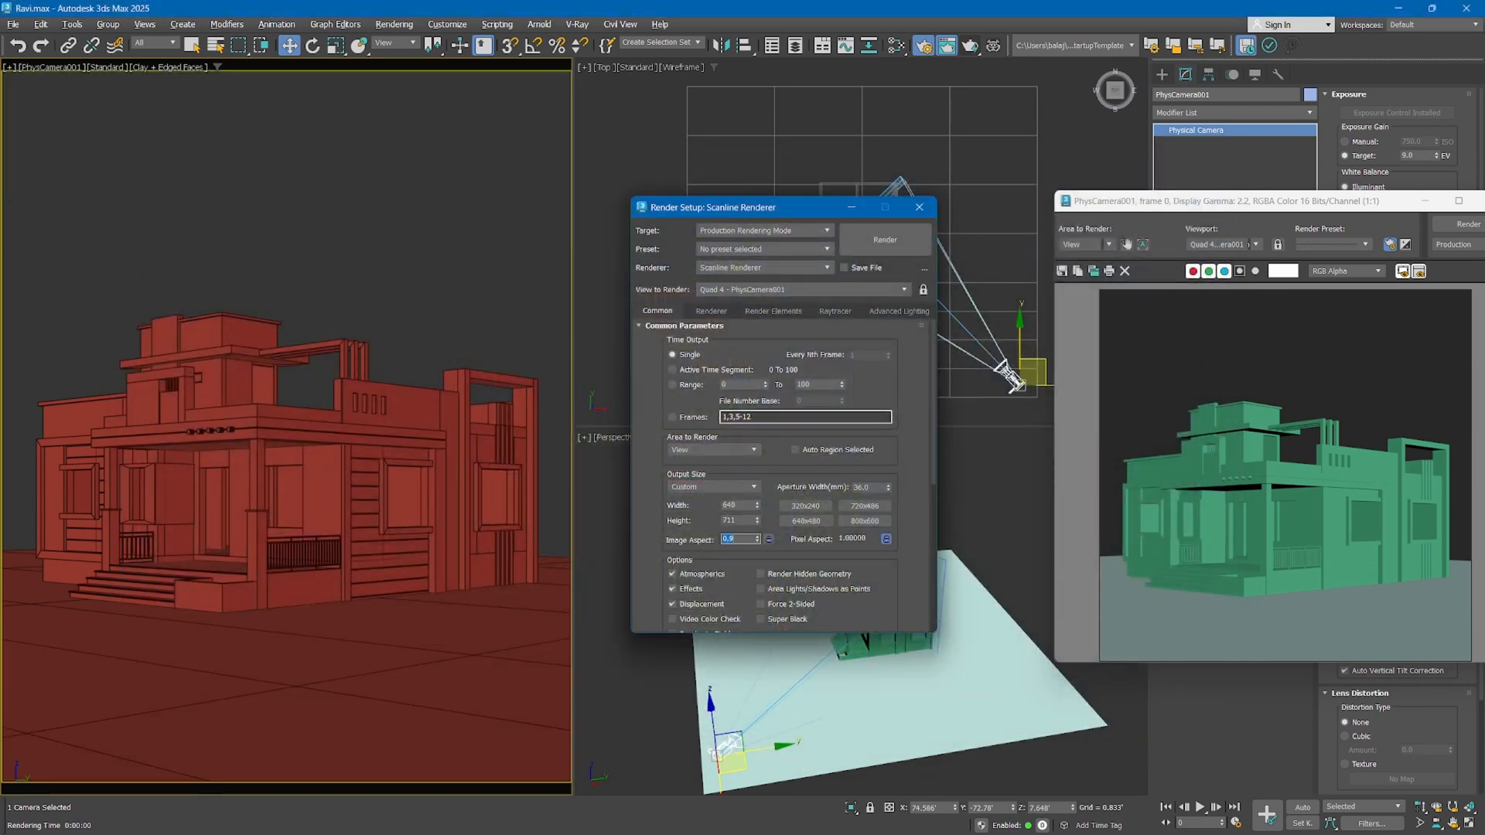
pyautogui.press('Return')
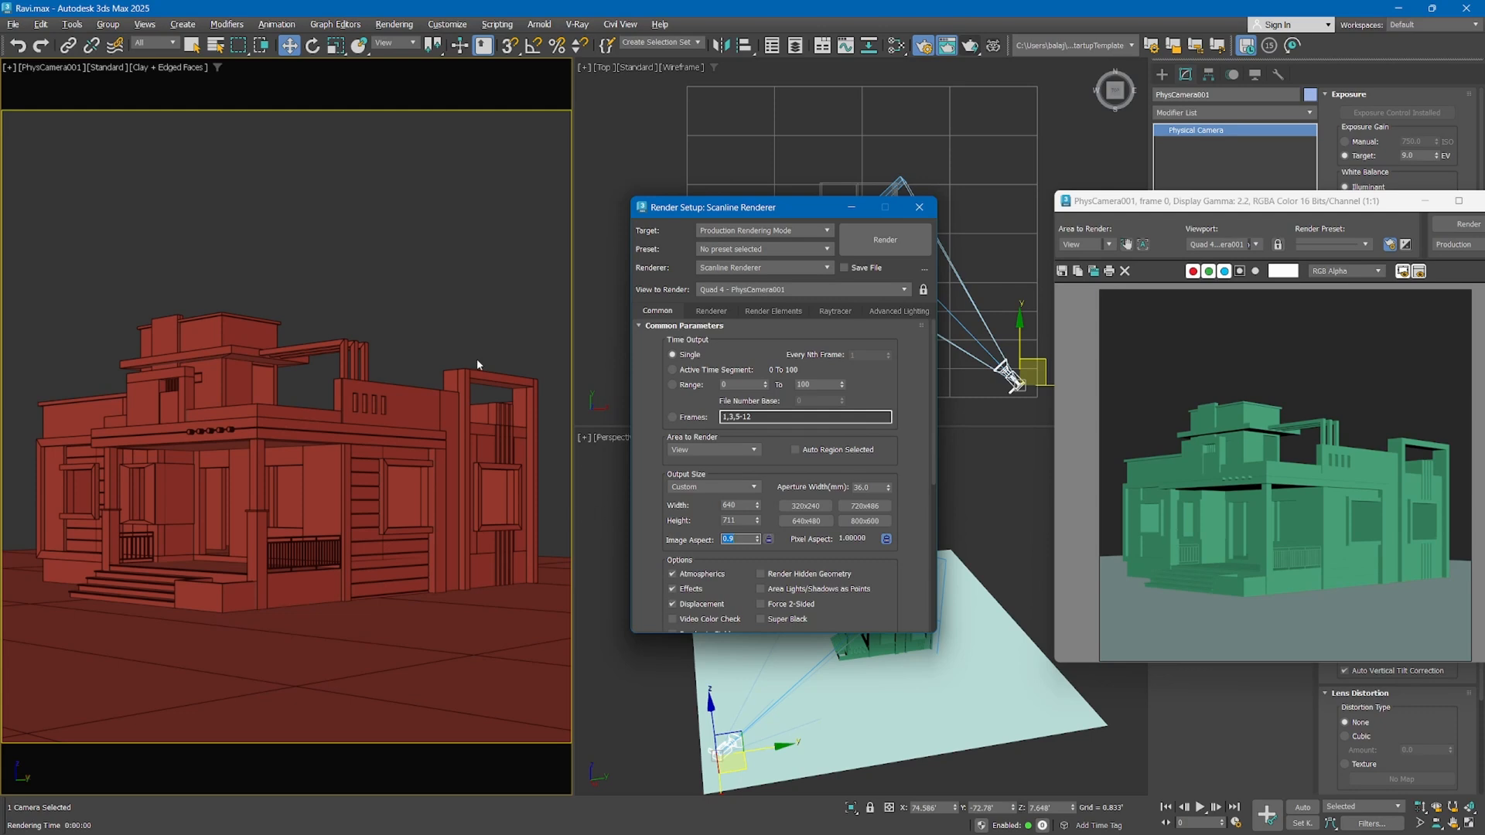
# Set the output width to 3000 pixels
pyautogui.press('BackSpace')
pyautogui.doubleClick(730, 505)
pyautogui.write('3000')
pyautogui.press('Return')
# Try image aspects of 1, 0.9 and 1.5 with the 3000-pixel output width
pyautogui.click(768, 539)
pyautogui.doubleClick(733, 539)
pyautogui.write('1')
pyautogui.press('Return')
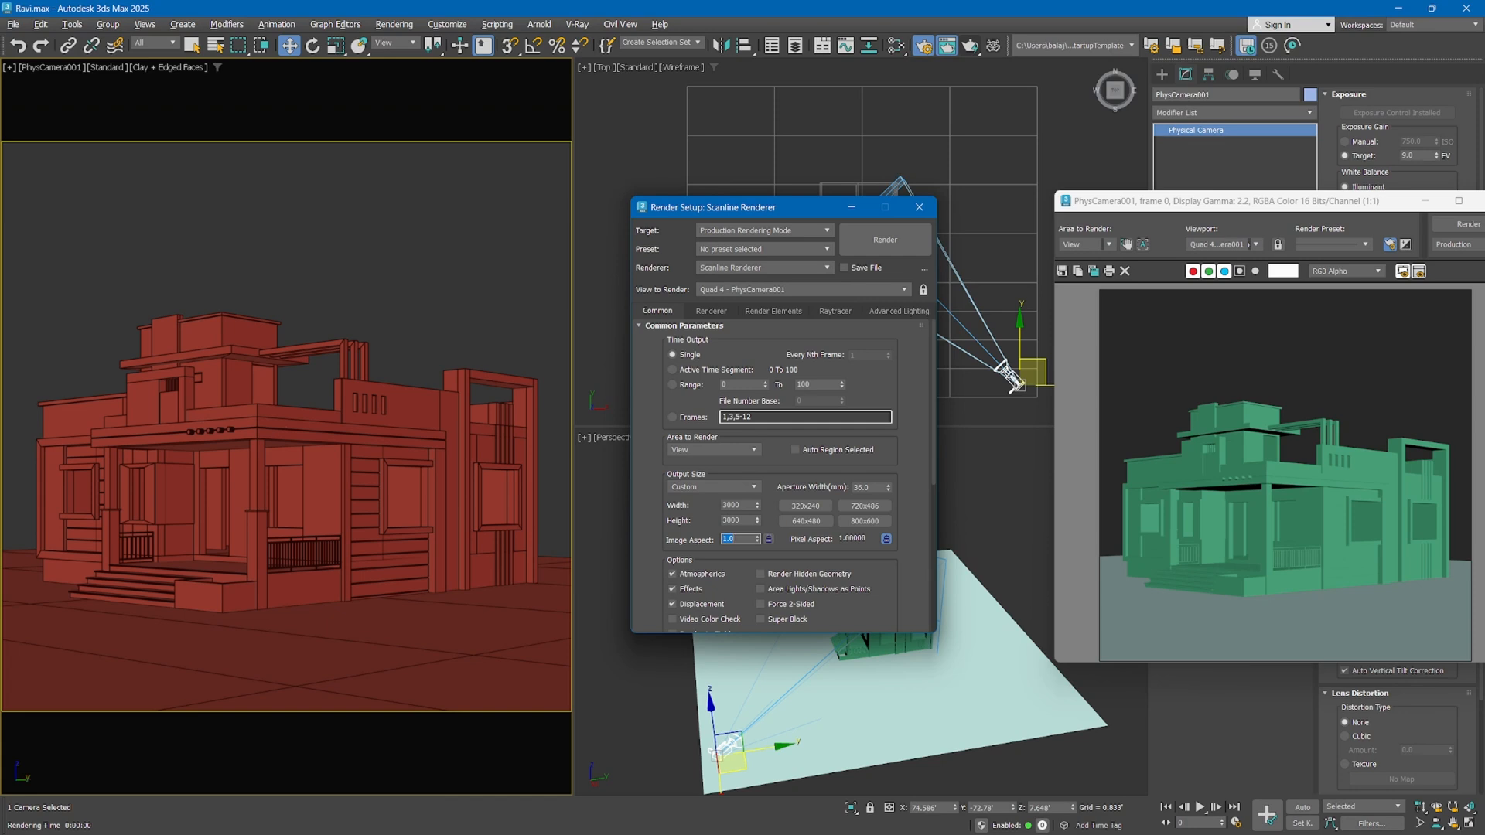
pyautogui.write('0.9')
pyautogui.press('Return')
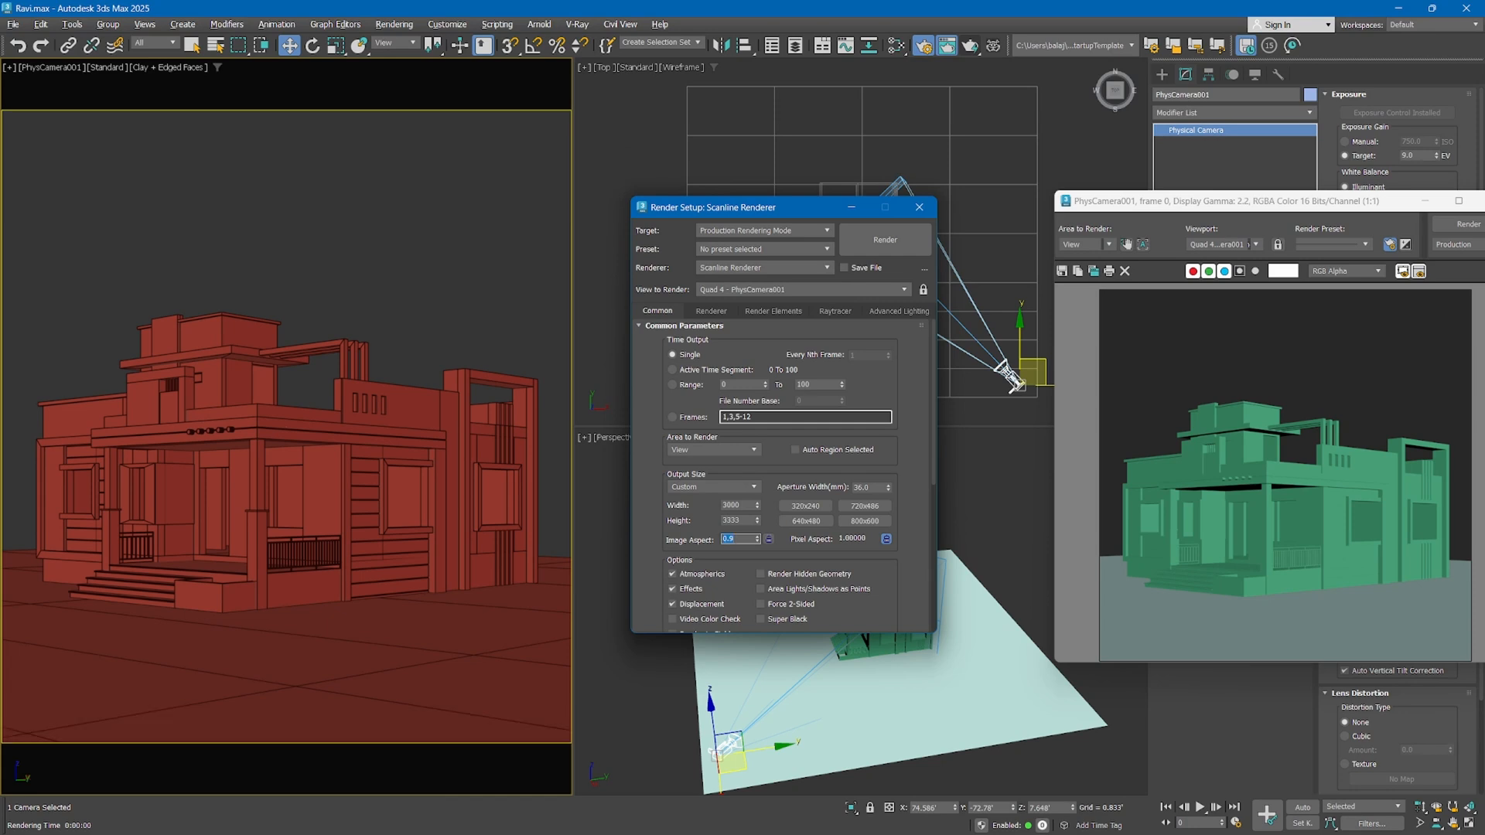
pyautogui.write('1.5')
pyautogui.press('Return')
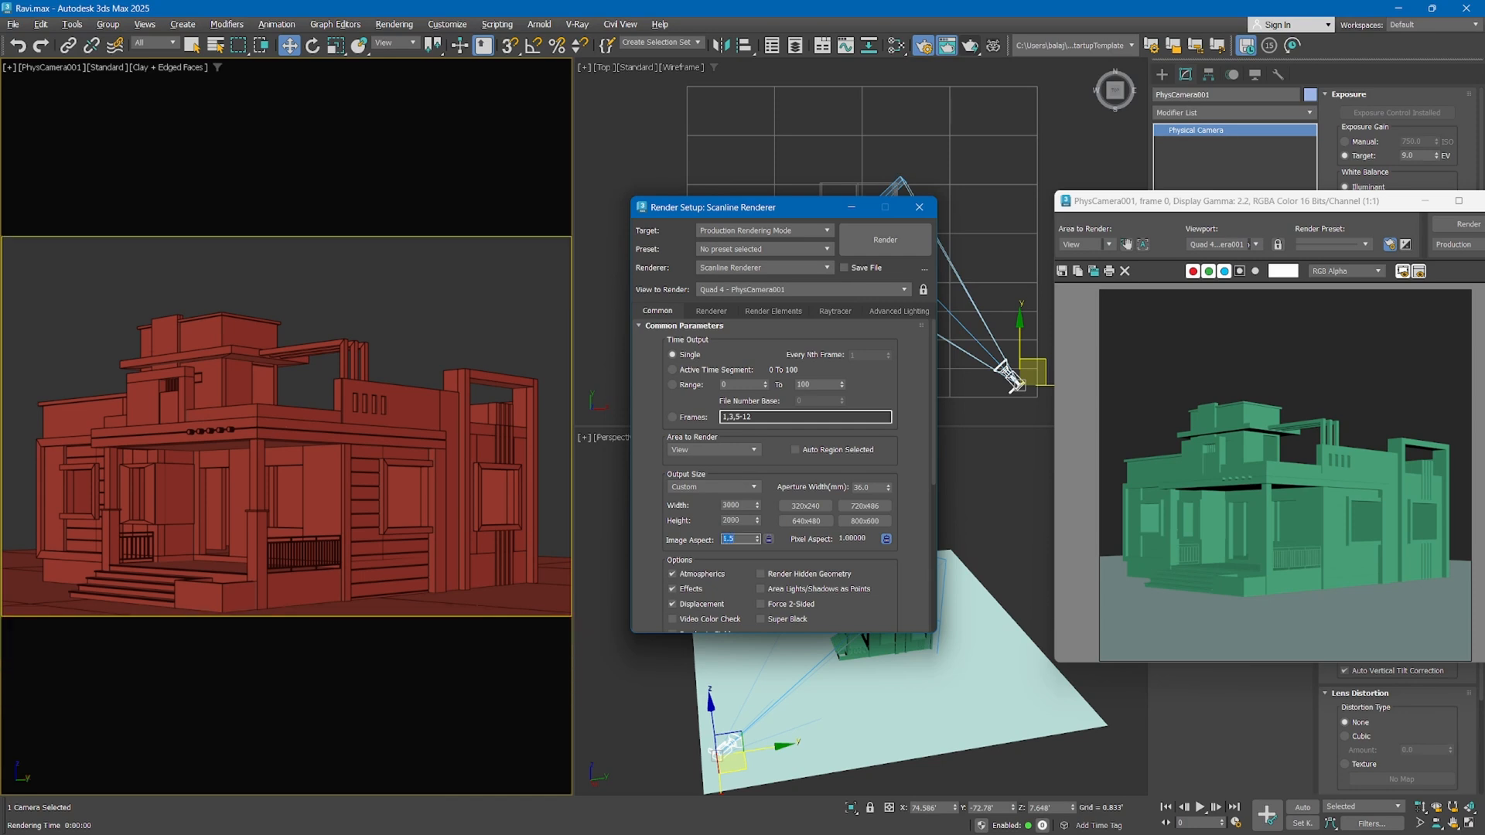
# Set the image aspect to 1.4 and shift the camera view so the house sits slightly higher in the frame
pyautogui.click(768, 539)
pyautogui.click(768, 539)
pyautogui.write('1.')
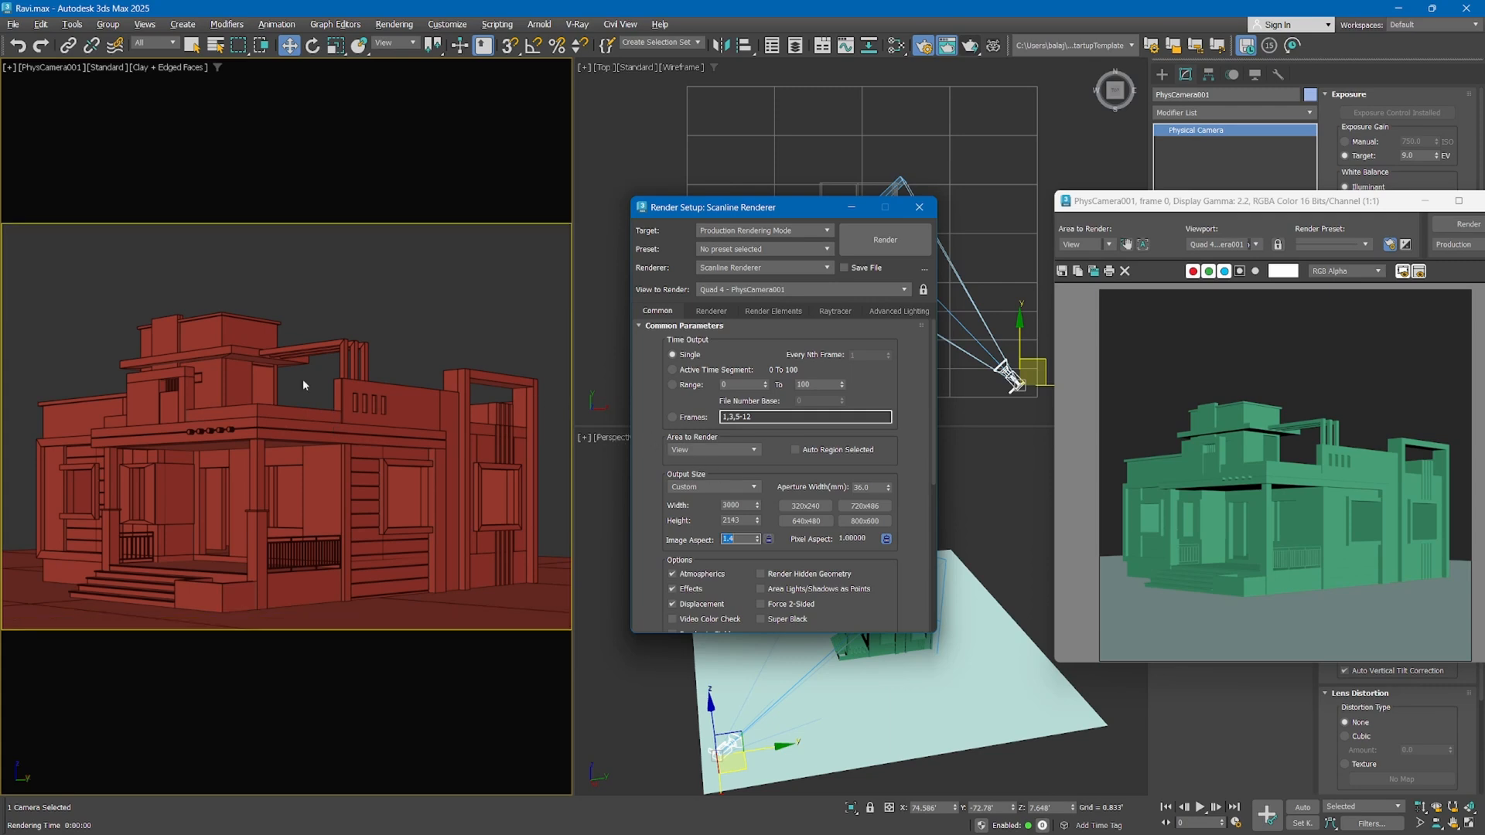
pyautogui.moveTo(247, 470); pyautogui.dragTo(271, 424, button='middle')
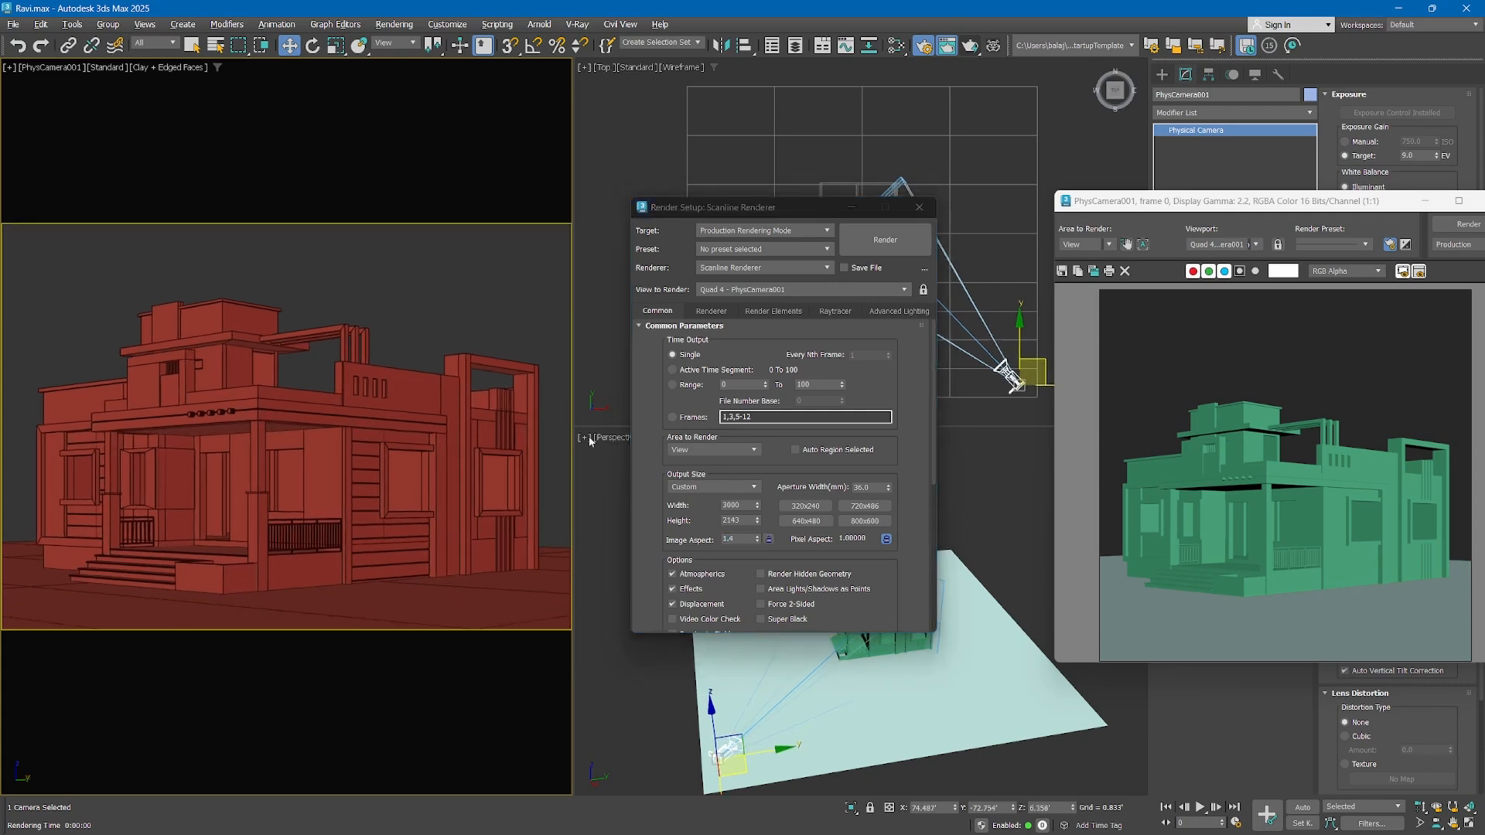
# Lock the image aspect and store the current 3000 x 2143 output size in the 800x600 preset slot
pyautogui.click(767, 540)
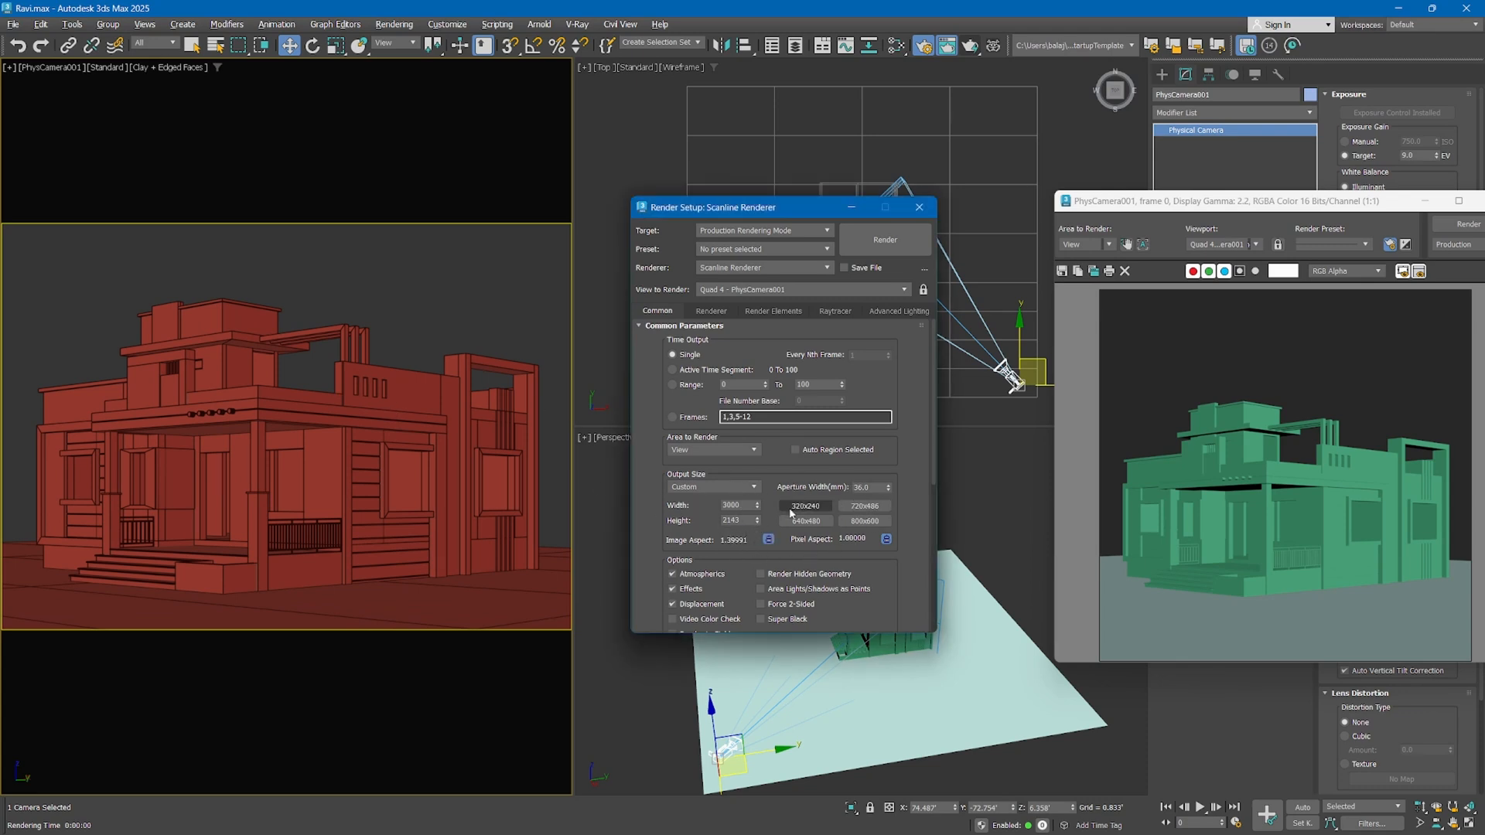
pyautogui.rightClick(866, 524)
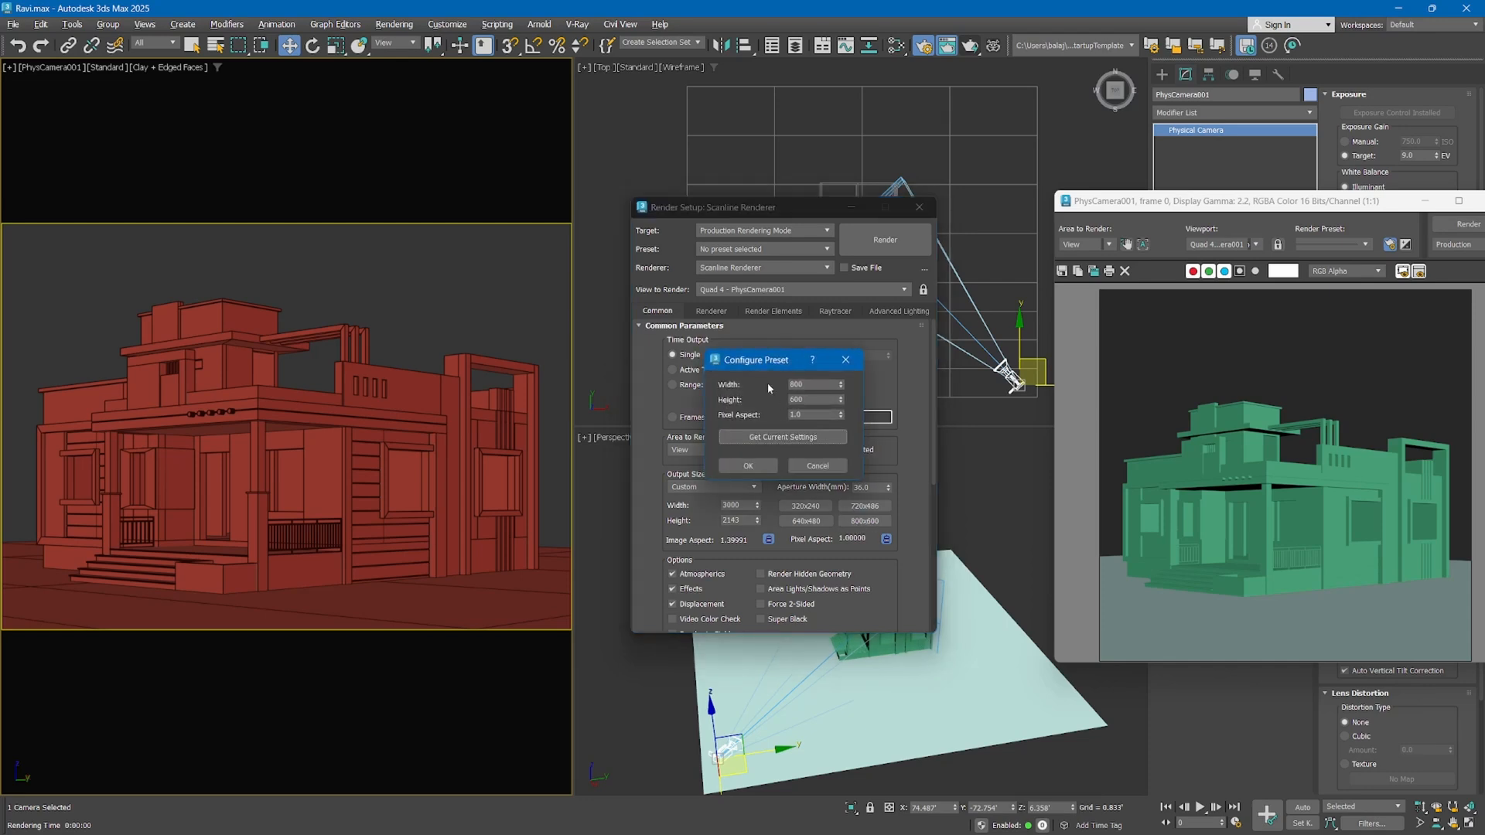
pyautogui.moveTo(765, 365); pyautogui.dragTo(1000, 367)
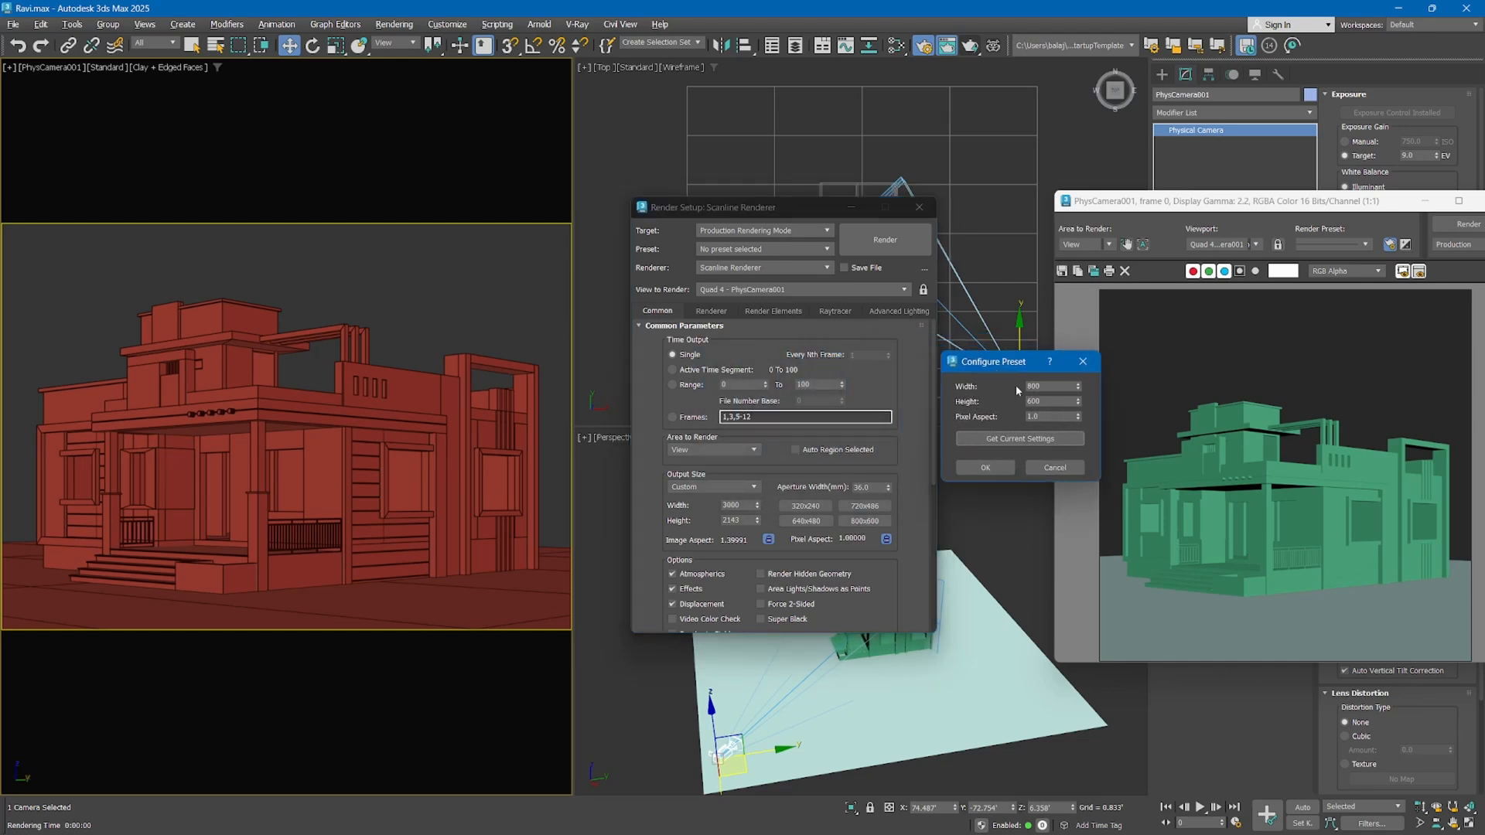
pyautogui.click(993, 440)
pyautogui.click(985, 467)
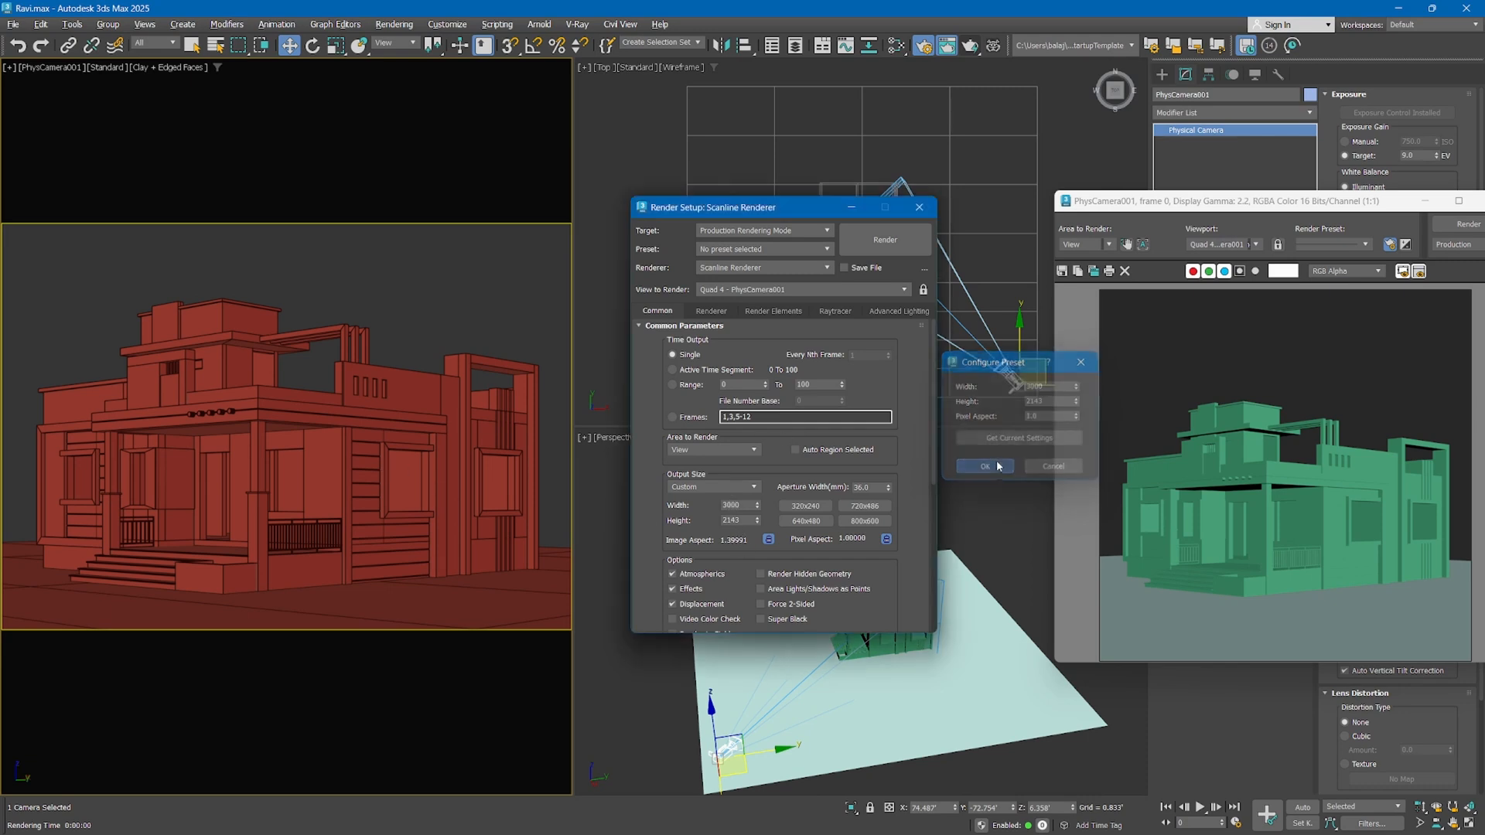
# Unlock the image aspect, try 0.8, and set it to 0.9
pyautogui.click(769, 540)
pyautogui.doubleClick(738, 539)
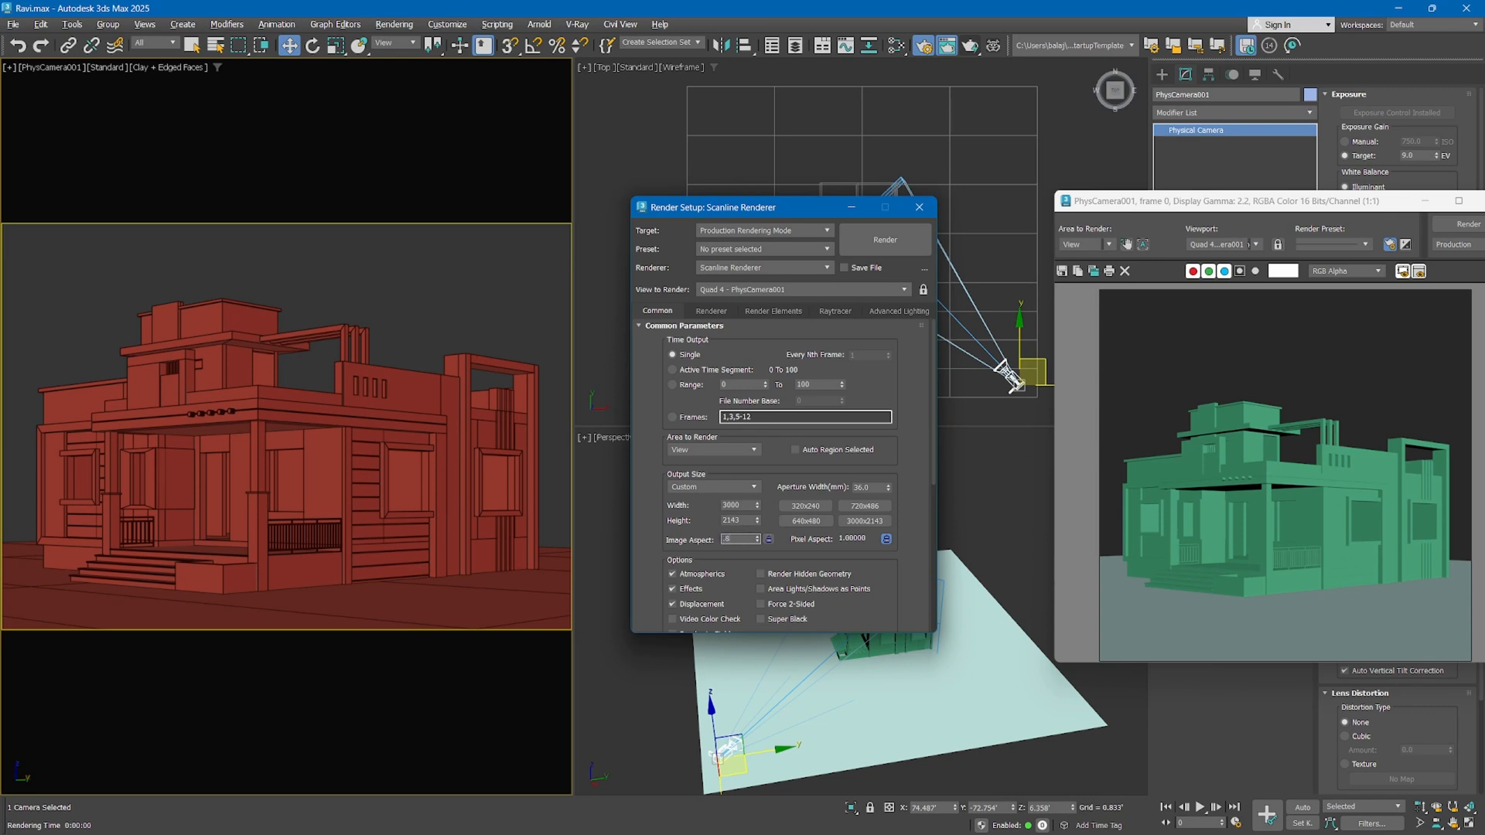
pyautogui.write('0.8')
pyautogui.press('Return')
pyautogui.write('0.9')
pyautogui.press('Return')
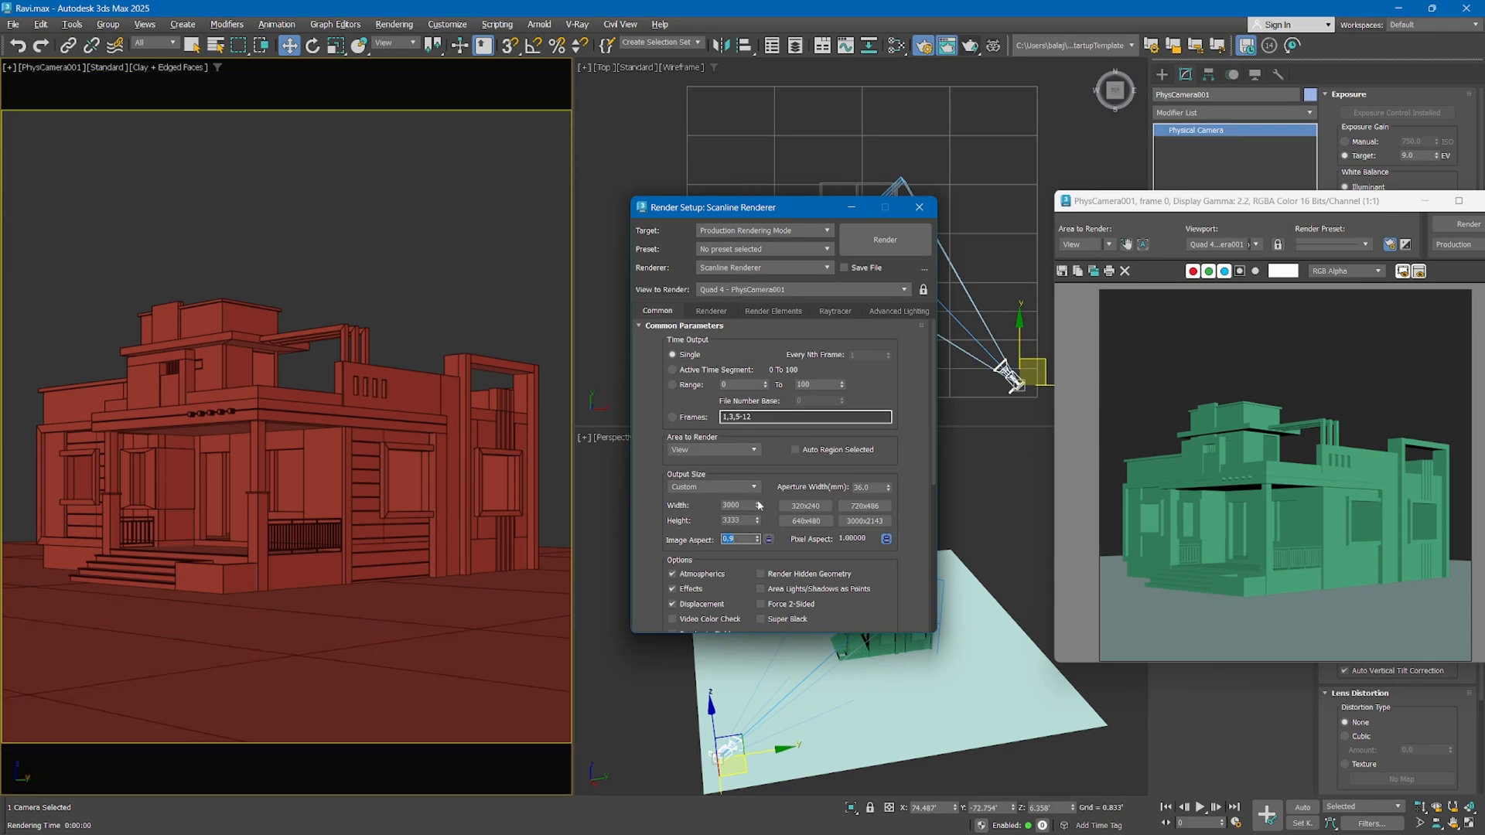
# Lock the image aspect and store the 3000 x 3333 output size in the 320x240 preset slot
pyautogui.click(768, 539)
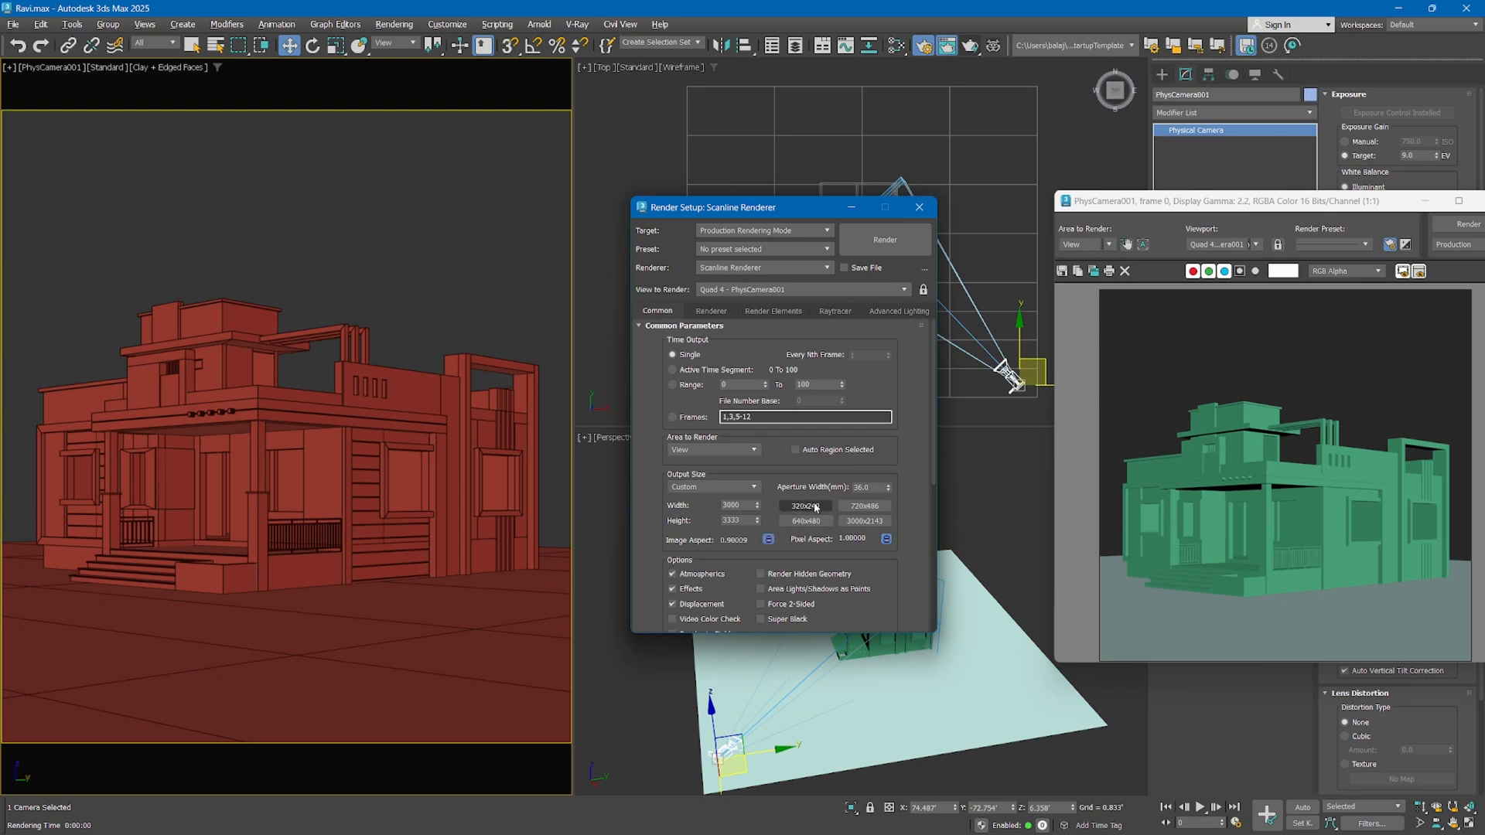
pyautogui.rightClick(816, 508)
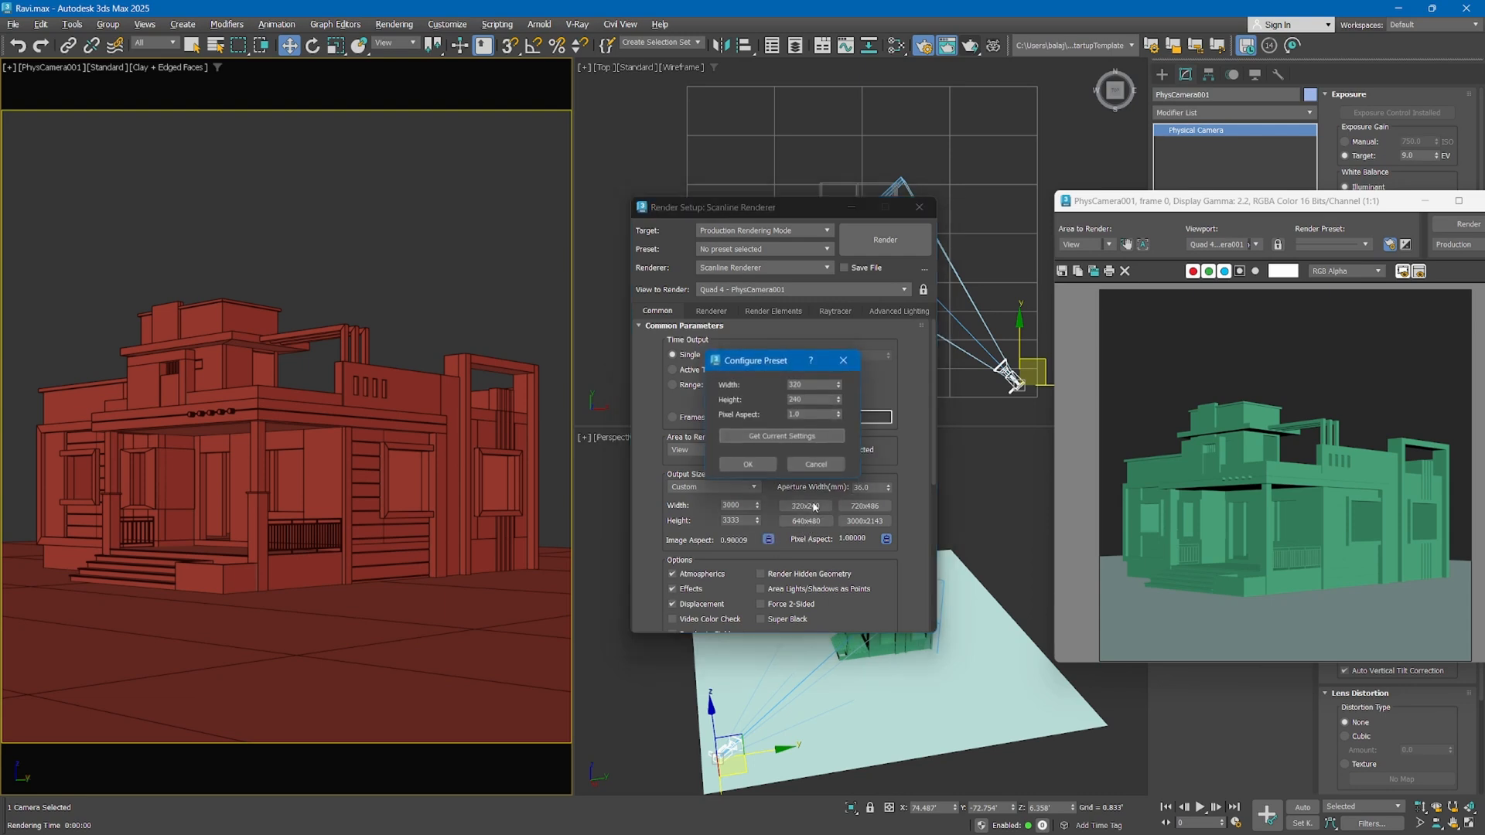
pyautogui.click(748, 466)
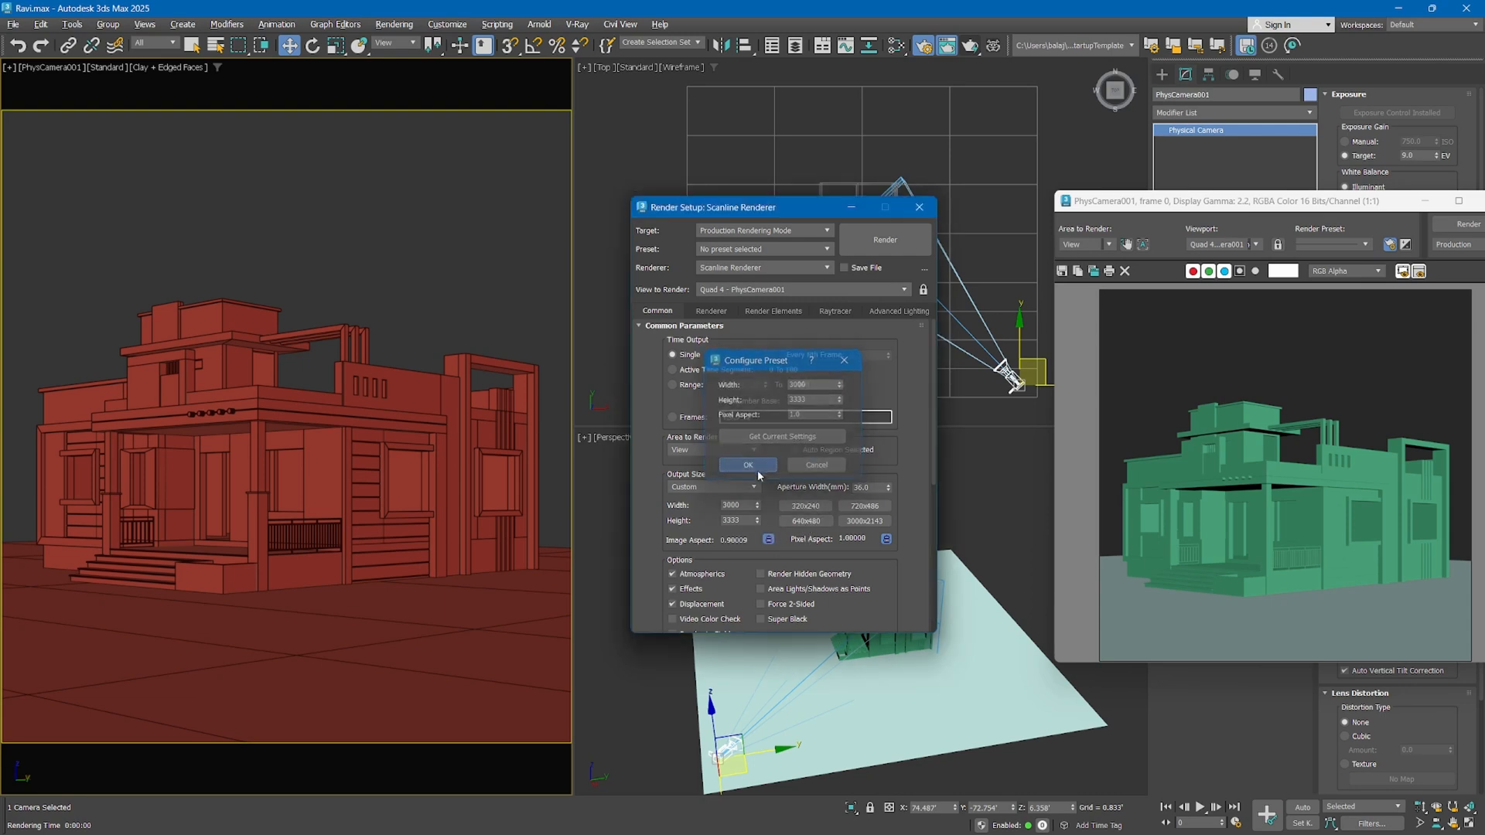
# Switch the output size between the 3000x2143 and 3000x3333 presets, finishing on 3000x2143
pyautogui.click(851, 526)
pyautogui.click(818, 509)
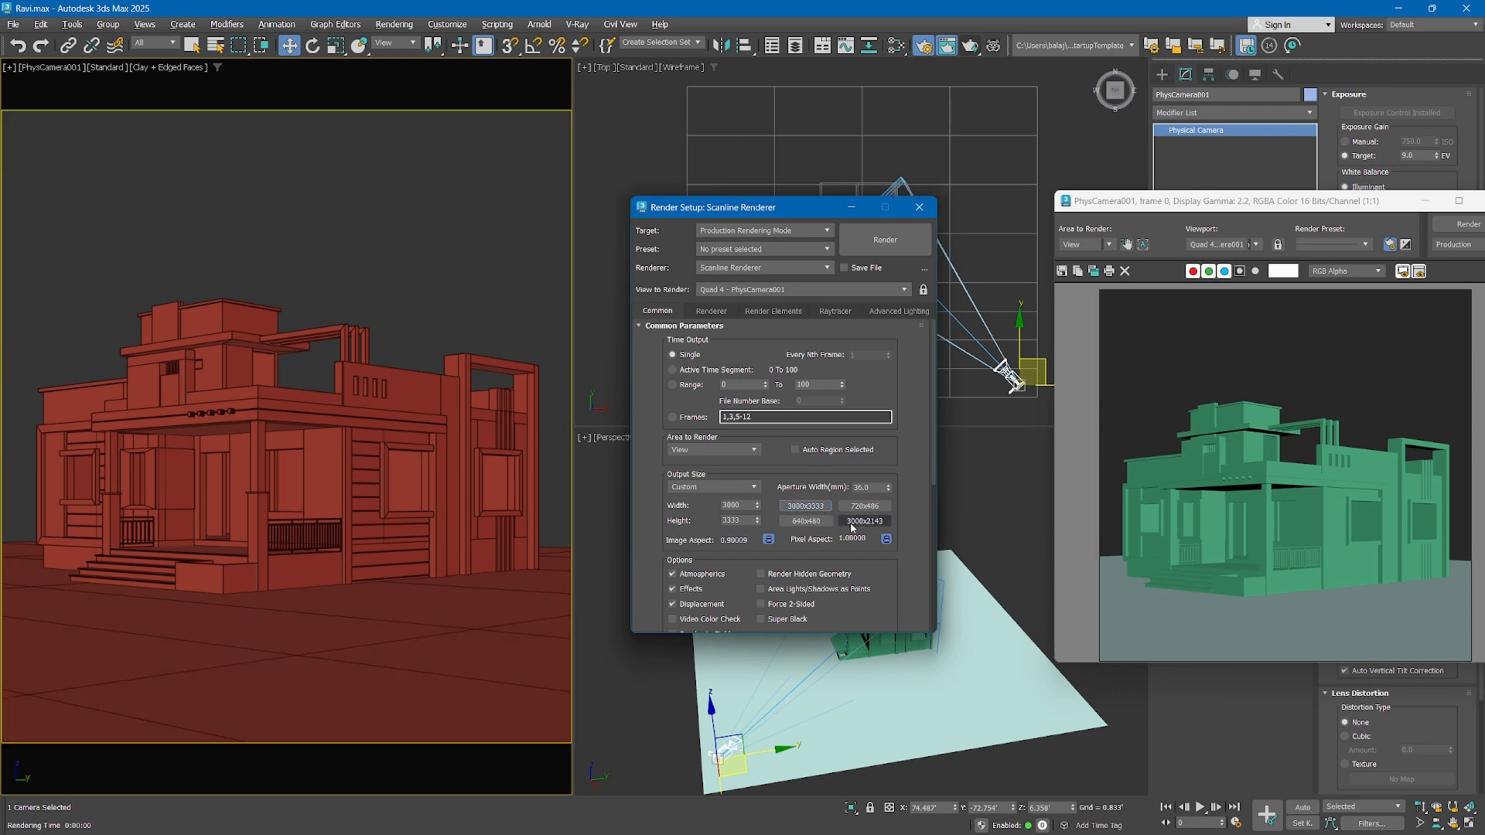
pyautogui.click(852, 528)
pyautogui.click(812, 510)
pyautogui.click(860, 523)
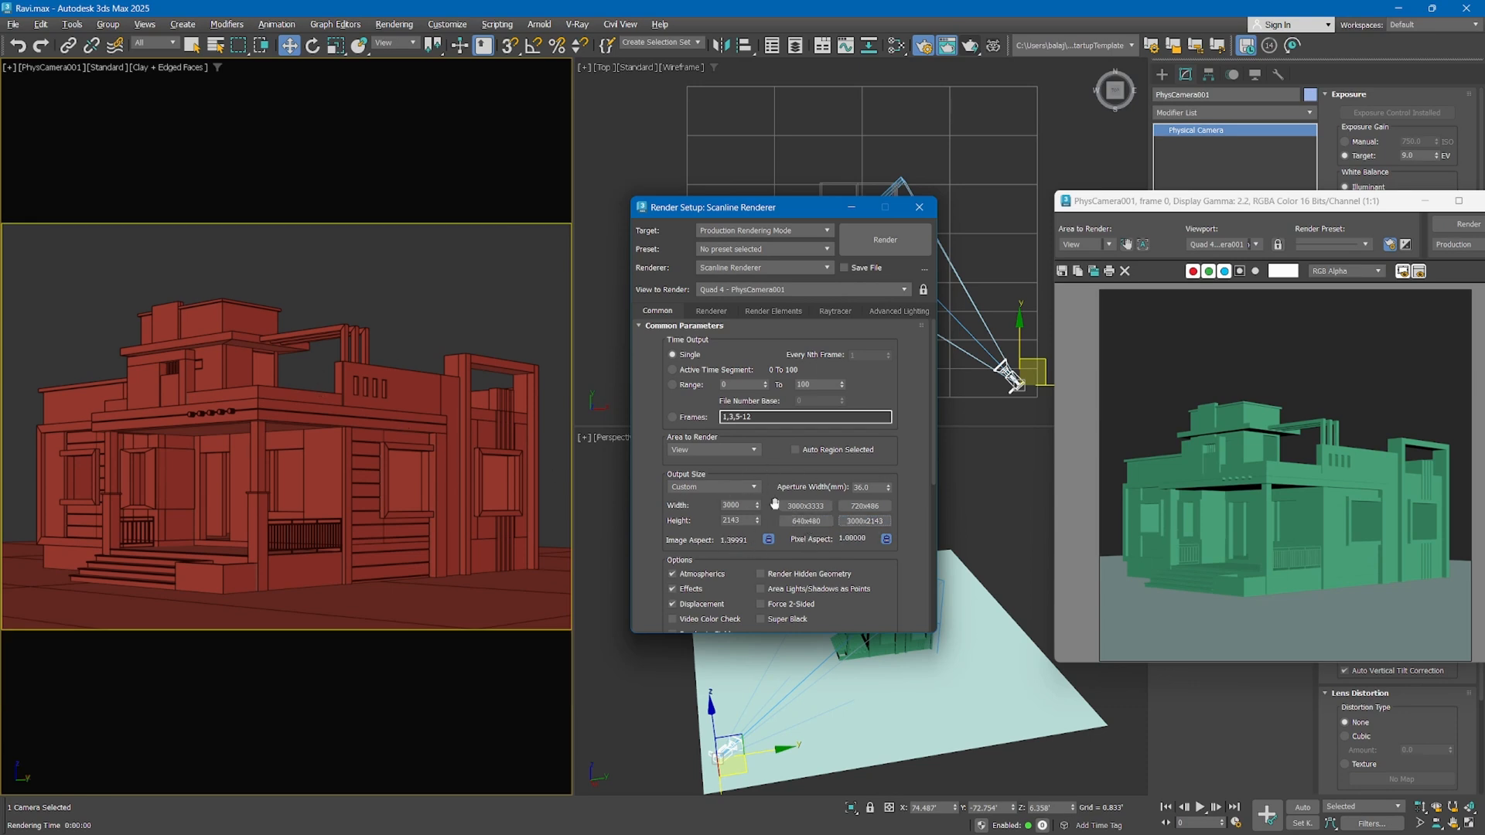
# Render the camera view at 3000 x 2143, and close the rendered frame window and the render settings
pyautogui.moveTo(1270, 203); pyautogui.dragTo(724, 169)
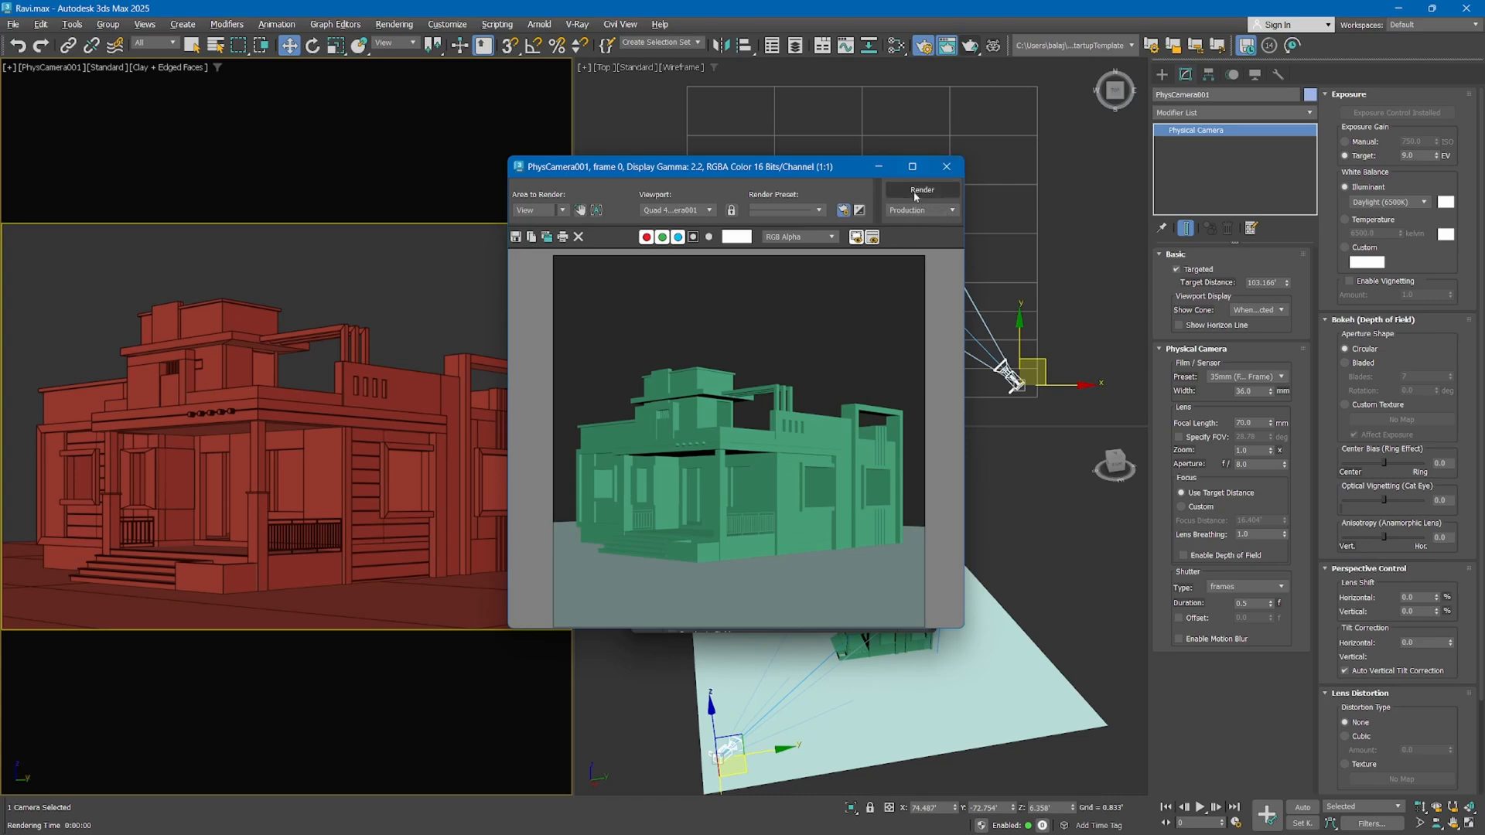
pyautogui.click(969, 46)
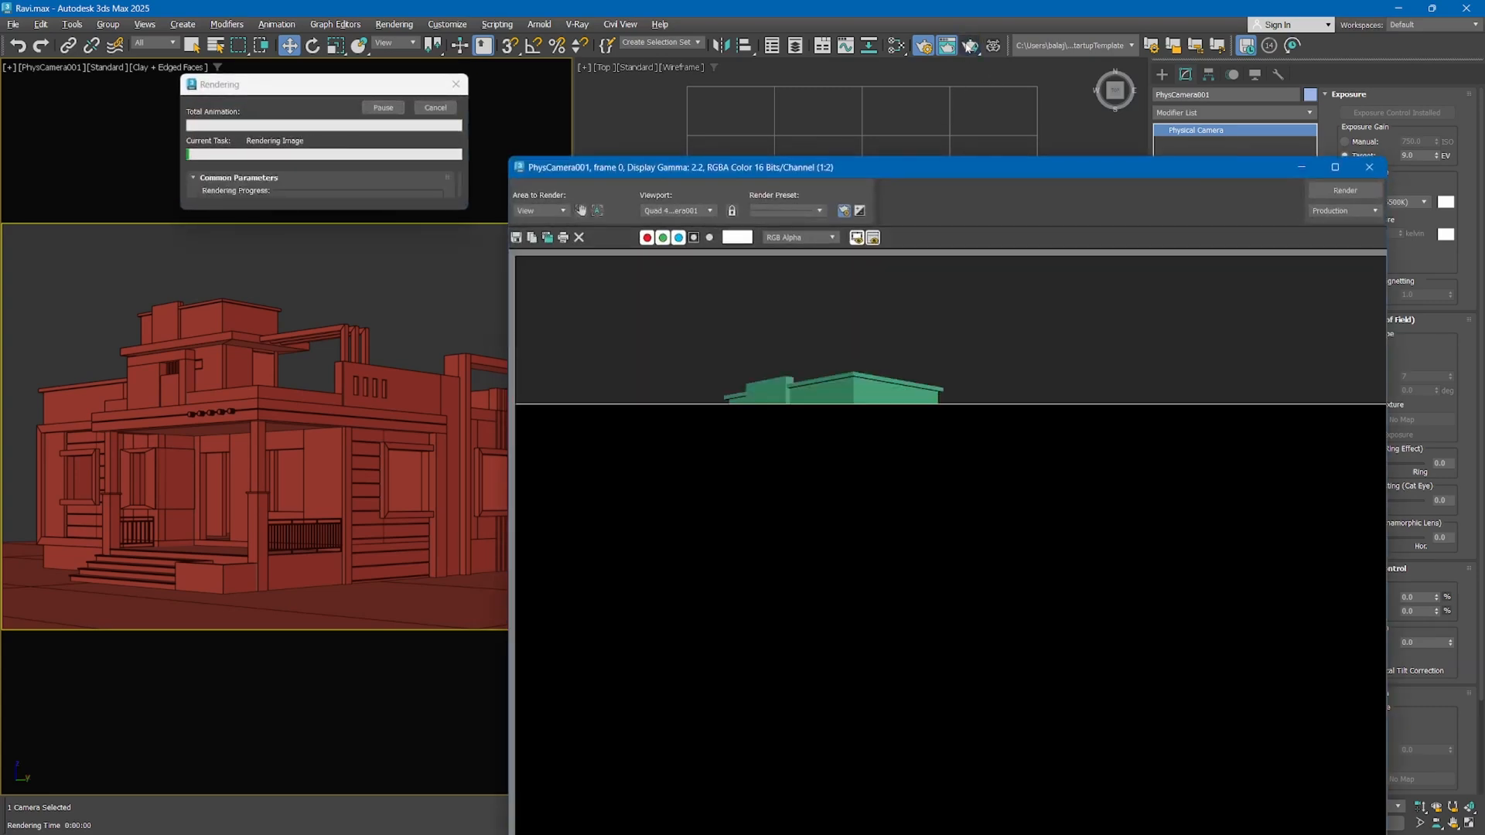
pyautogui.moveTo(883, 172); pyautogui.dragTo(830, 98)
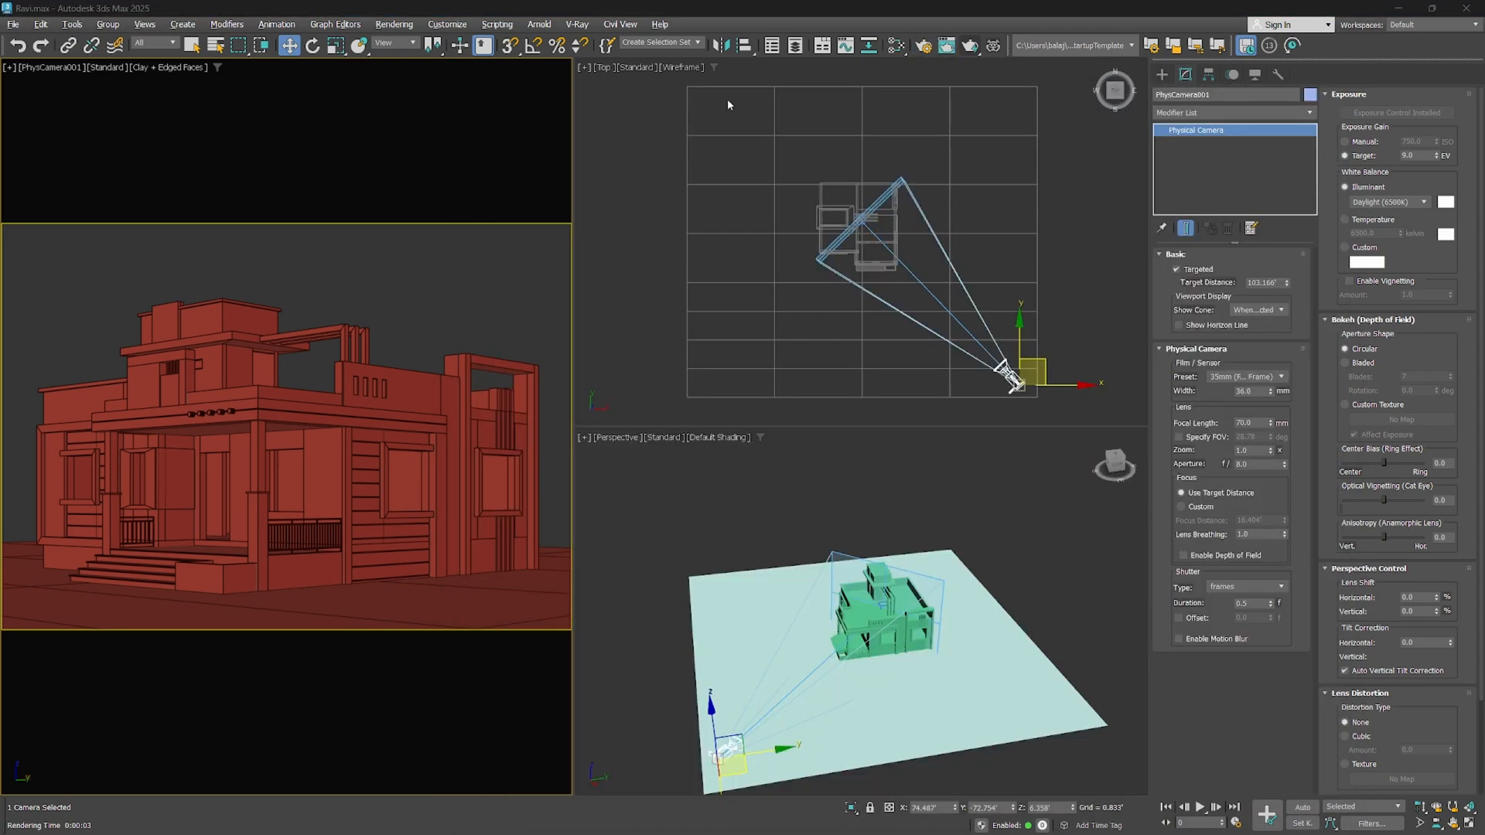
pyautogui.click(922, 45)
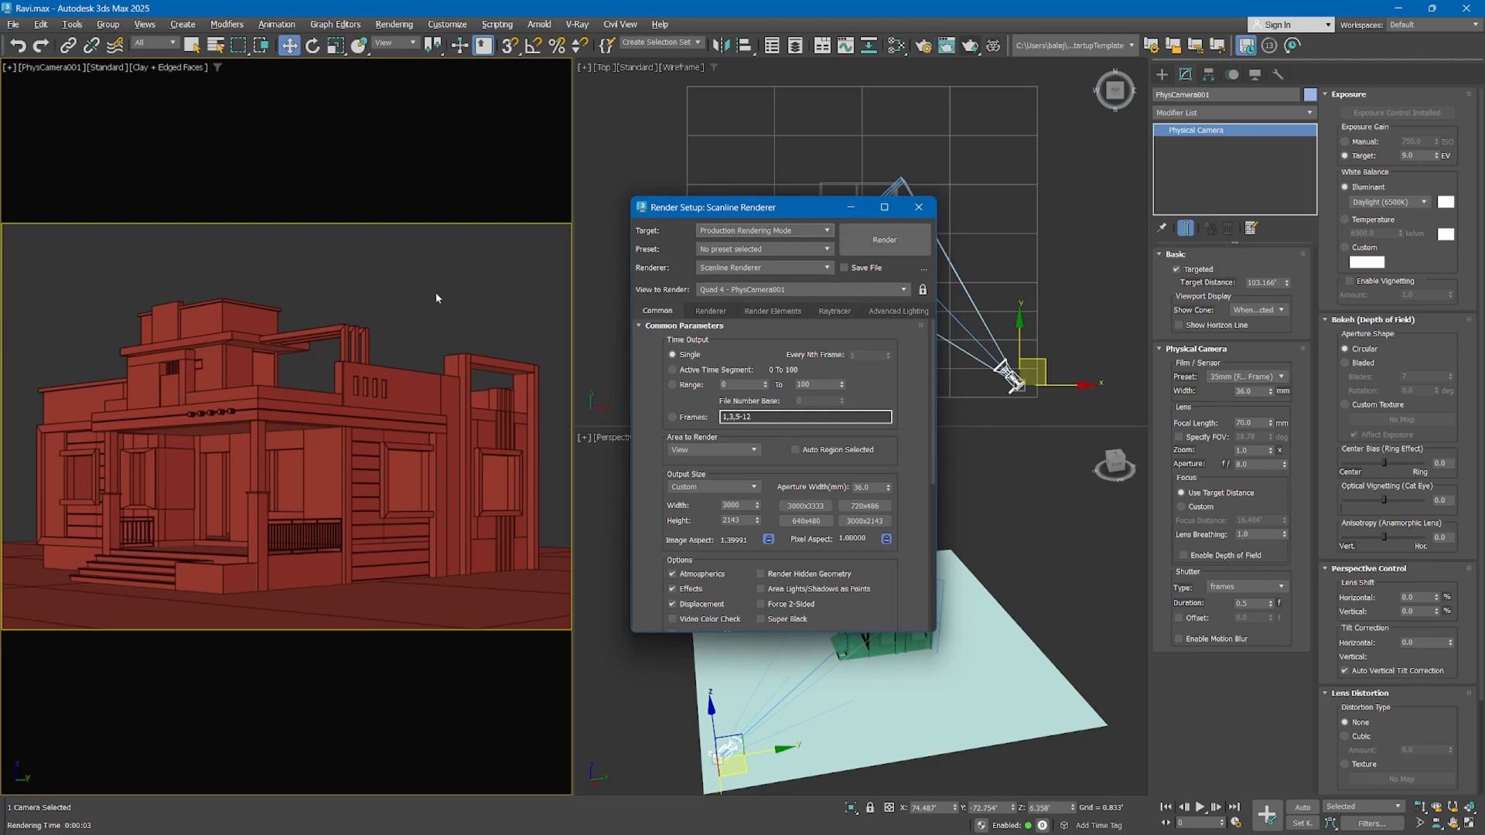
pyautogui.press('Escape')
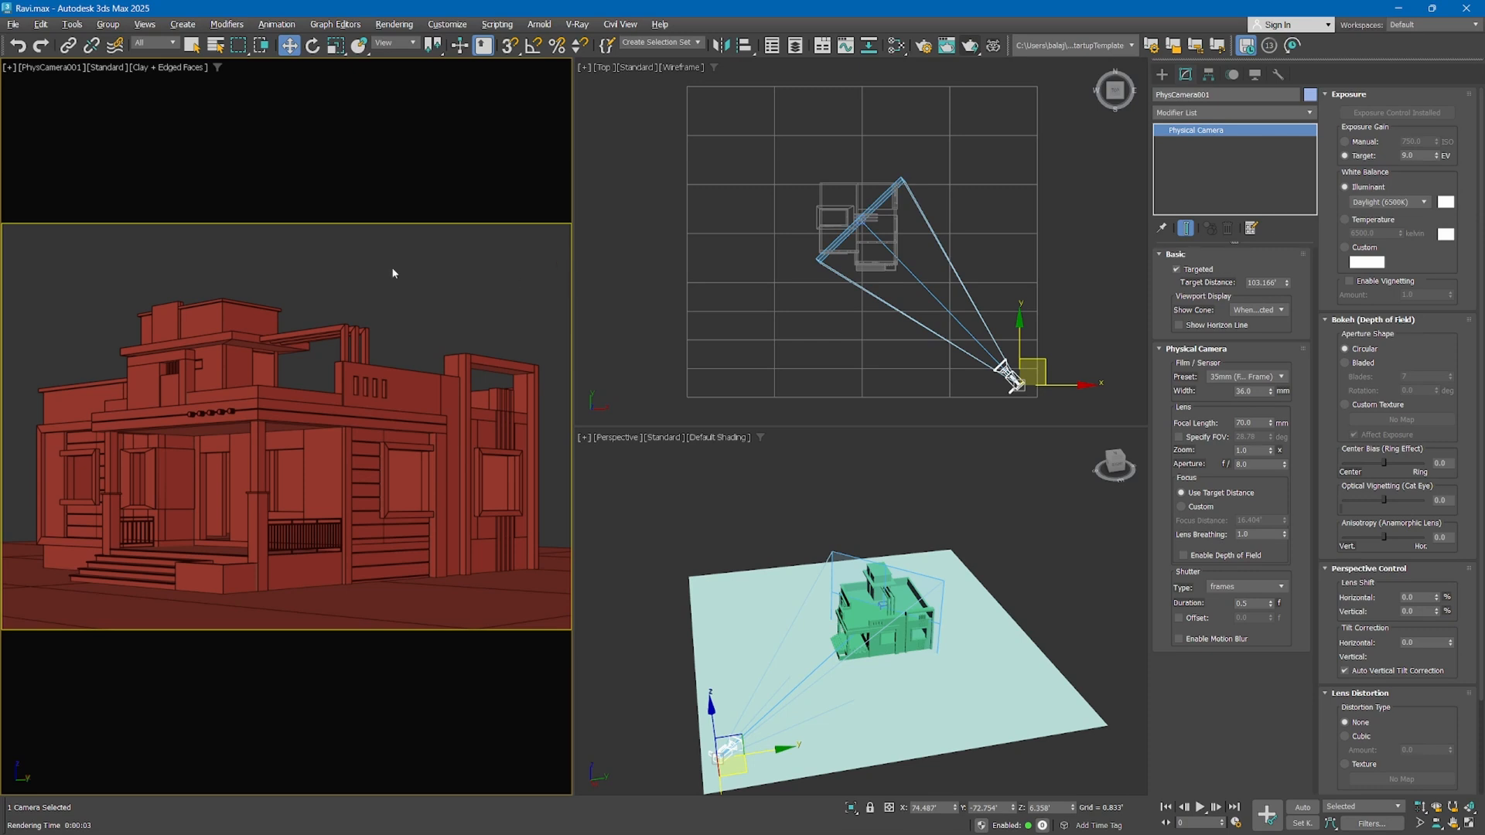
# Enable the Action Safe and Title Safe frames in the camera viewport's configuration and apply them
pyautogui.click(13, 68)
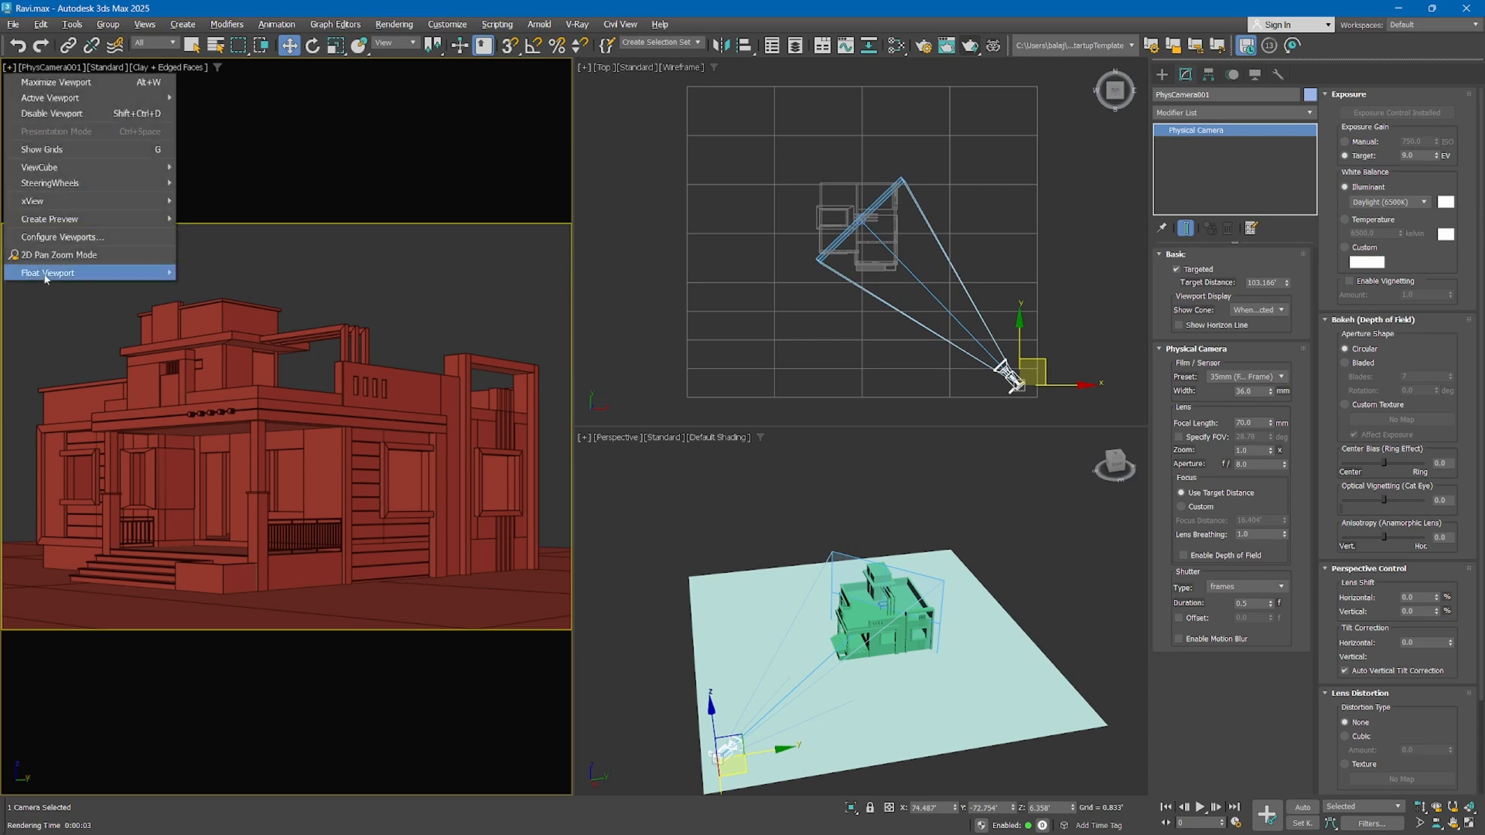
pyautogui.click(48, 239)
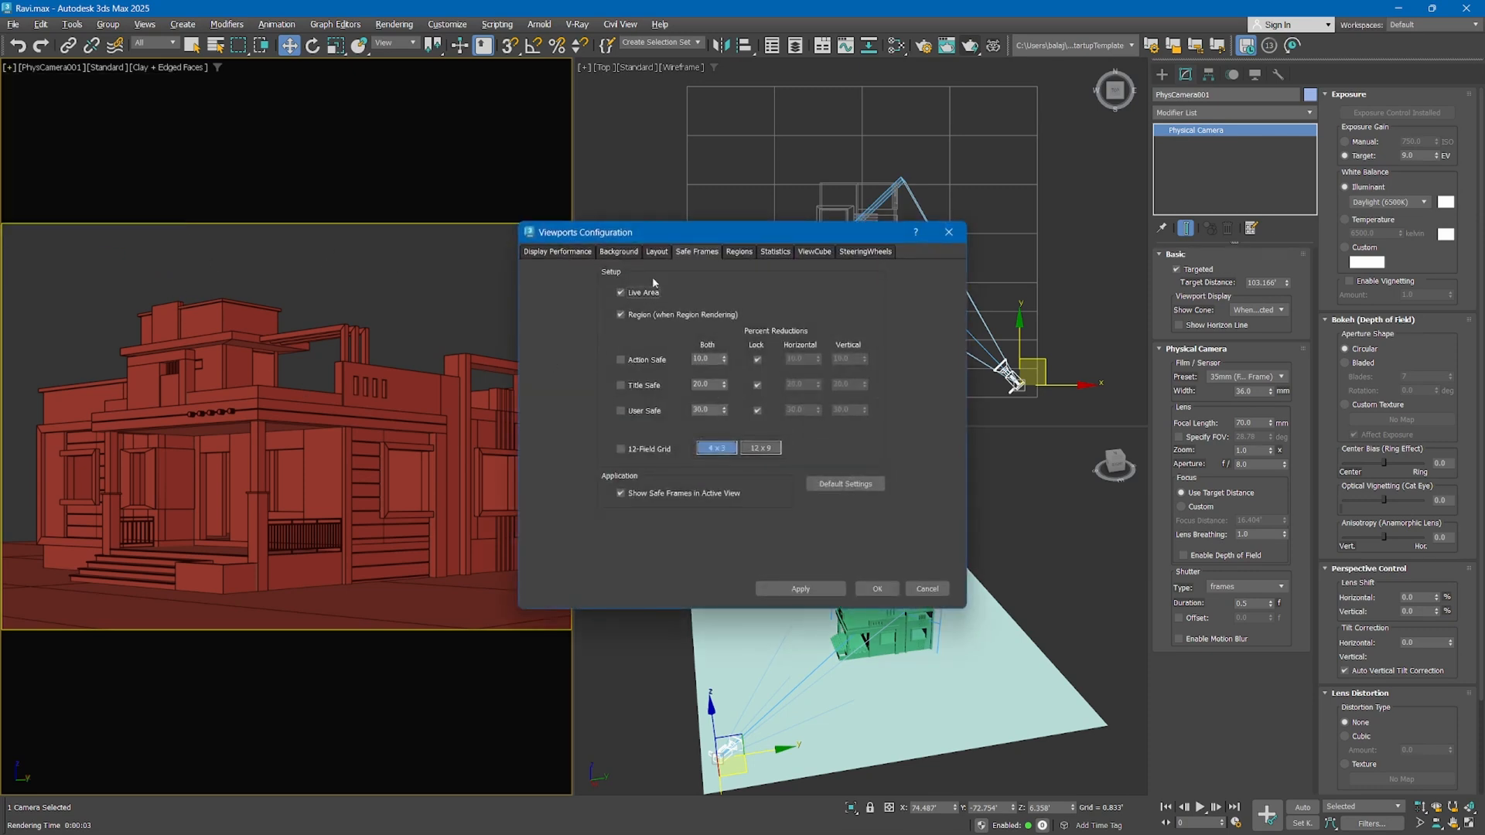
pyautogui.click(642, 361)
pyautogui.click(639, 385)
pyautogui.click(801, 589)
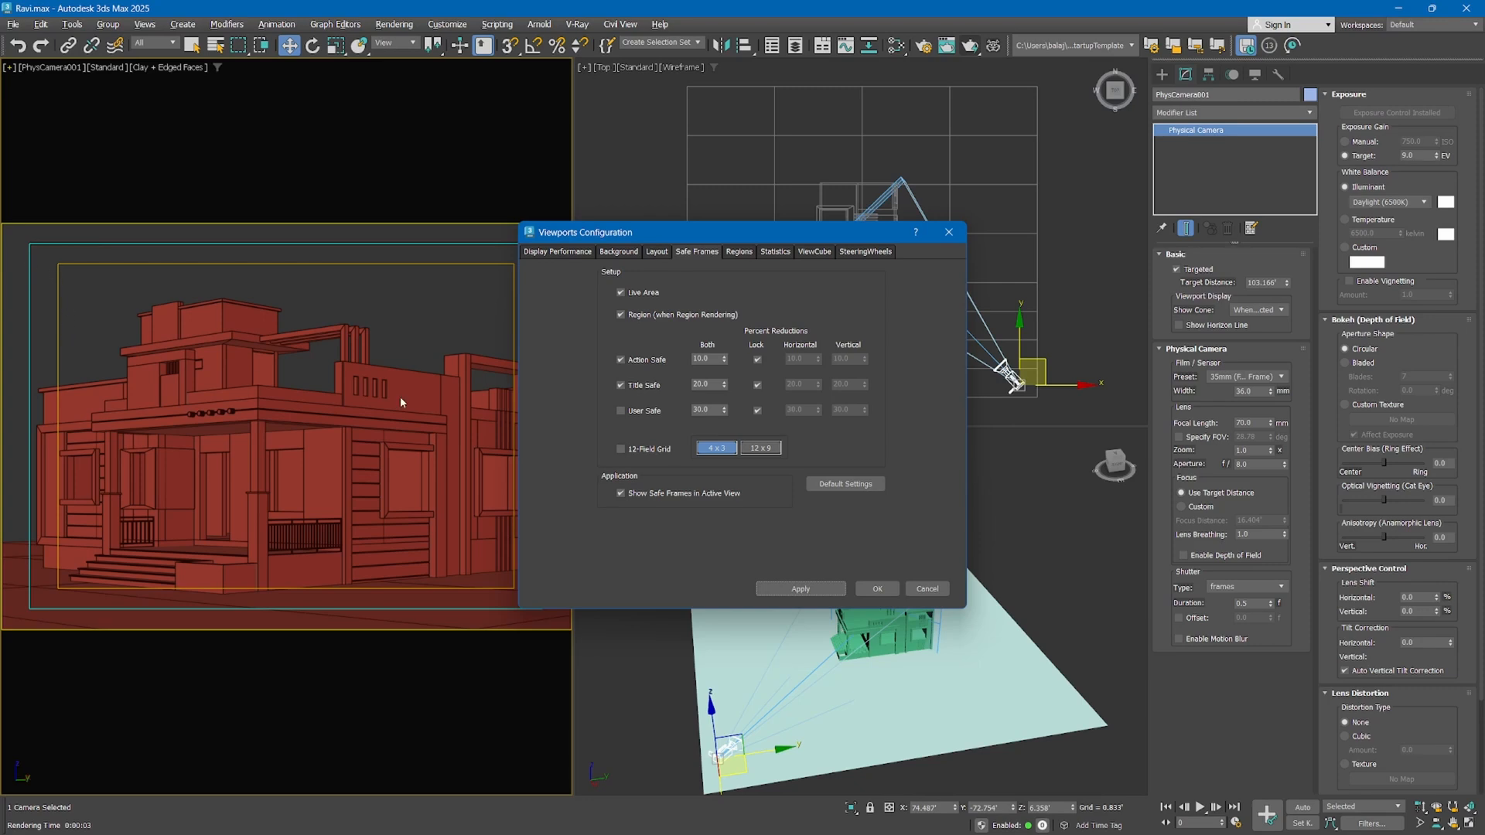
# Turn off the Title Safe frame, apply the change and accept the viewport configuration
pyautogui.click(639, 386)
pyautogui.click(801, 588)
pyautogui.click(862, 589)
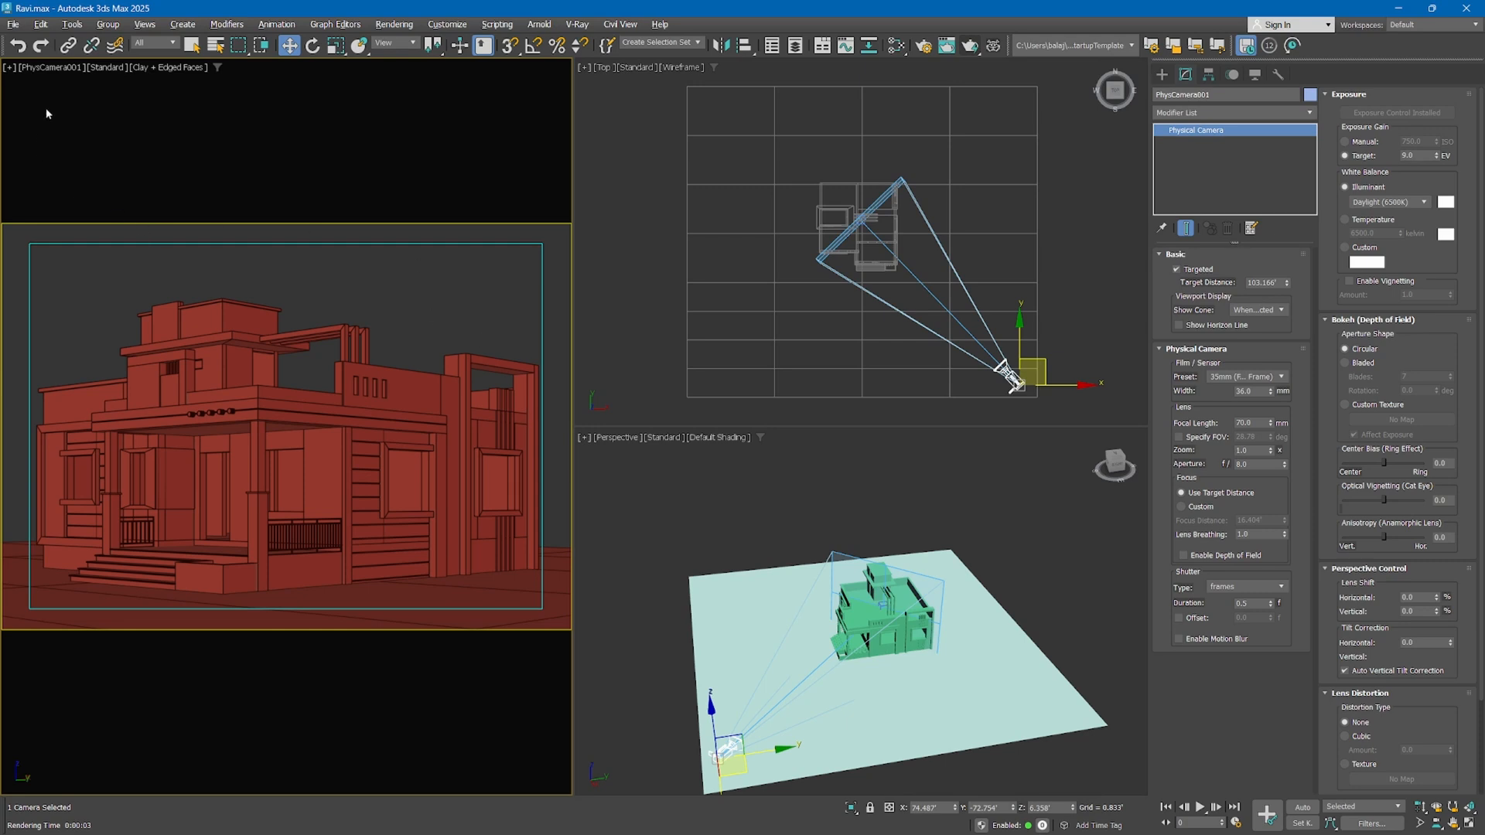
# Reopen the camera viewport's configuration, turn off the Action Safe frame and accept the settings
pyautogui.click(9, 68)
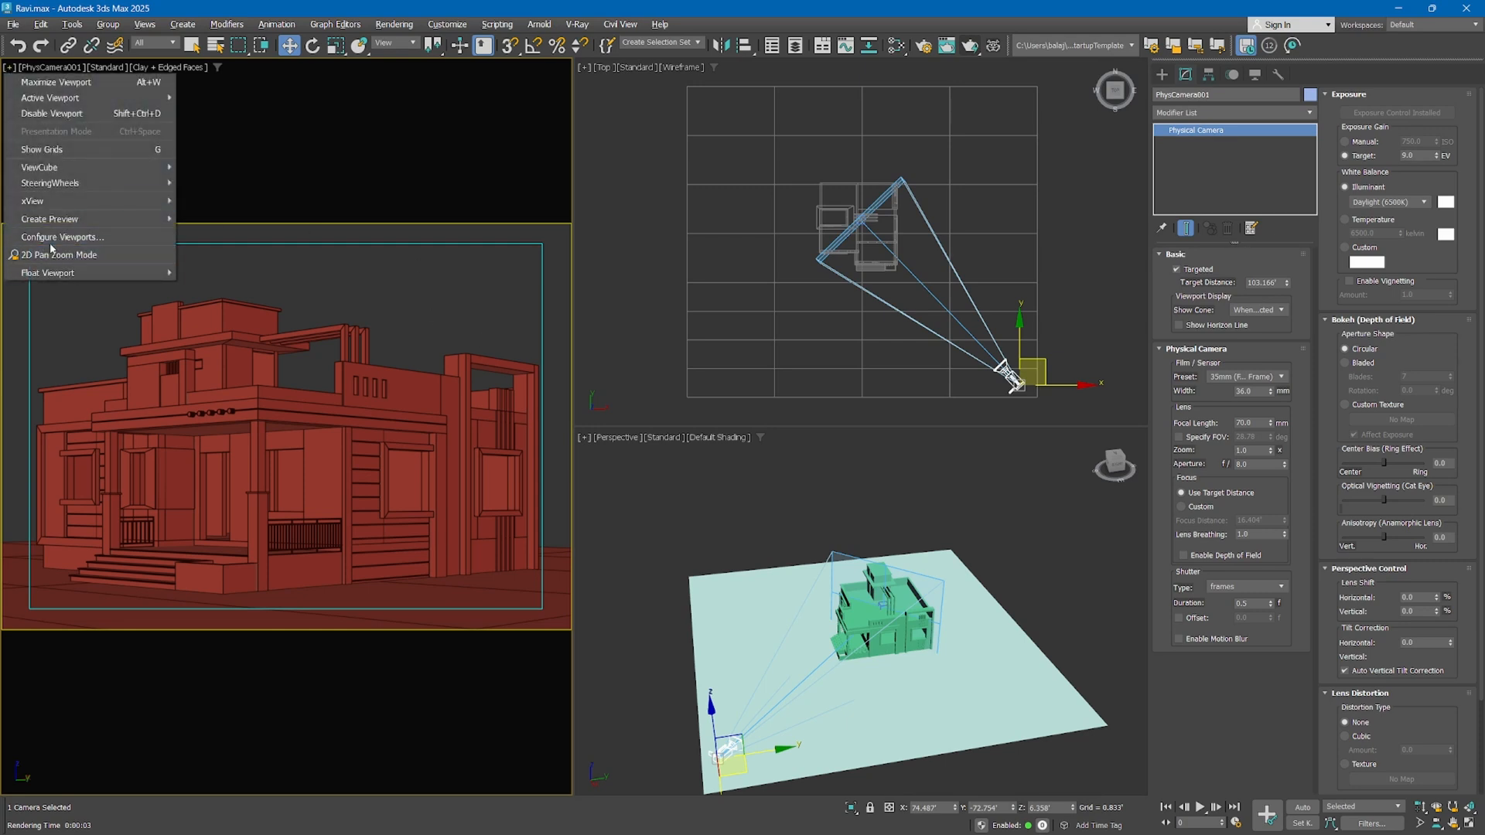
pyautogui.click(48, 240)
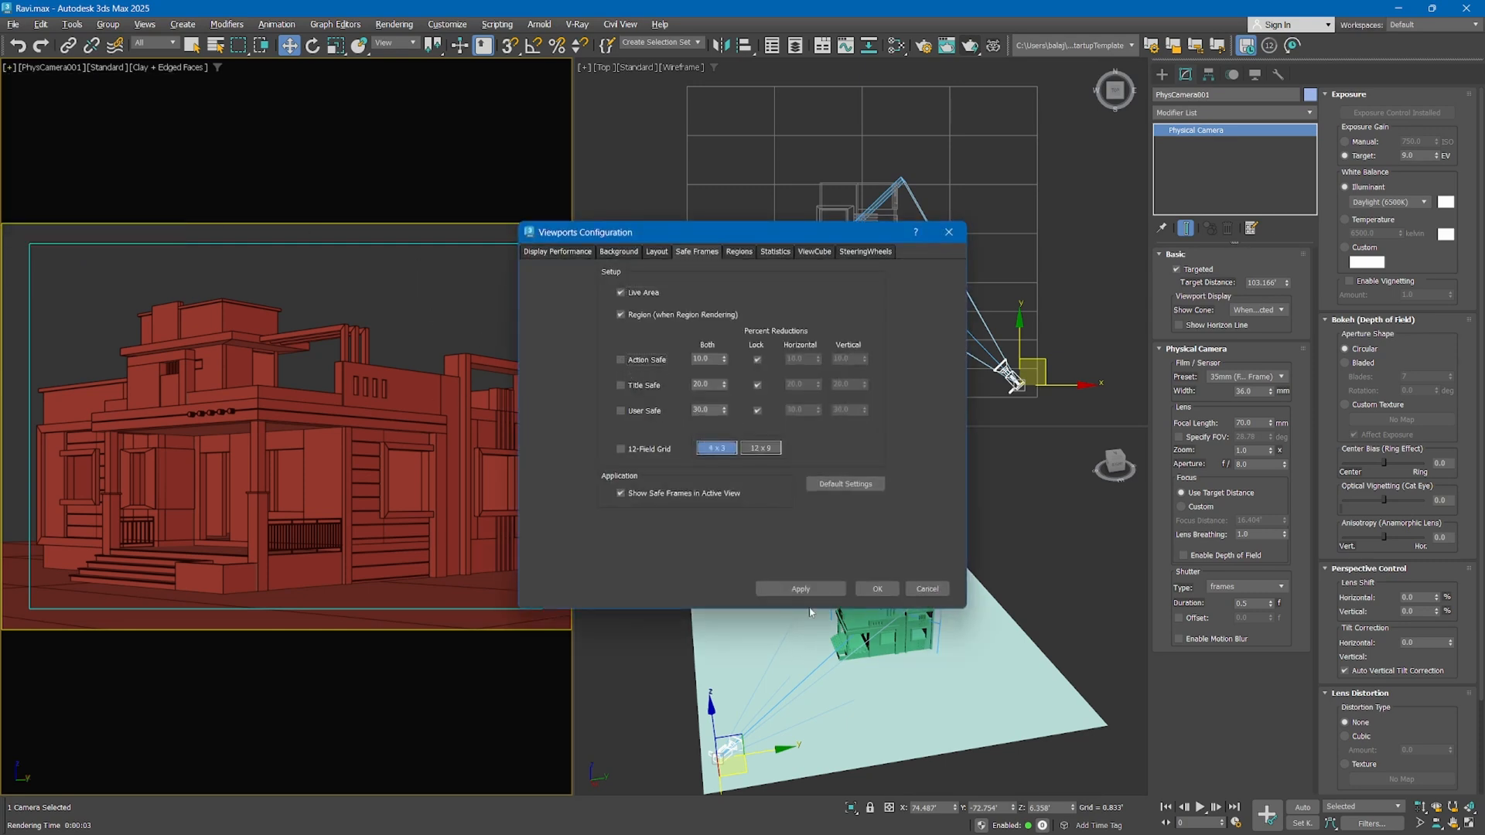
pyautogui.click(876, 590)
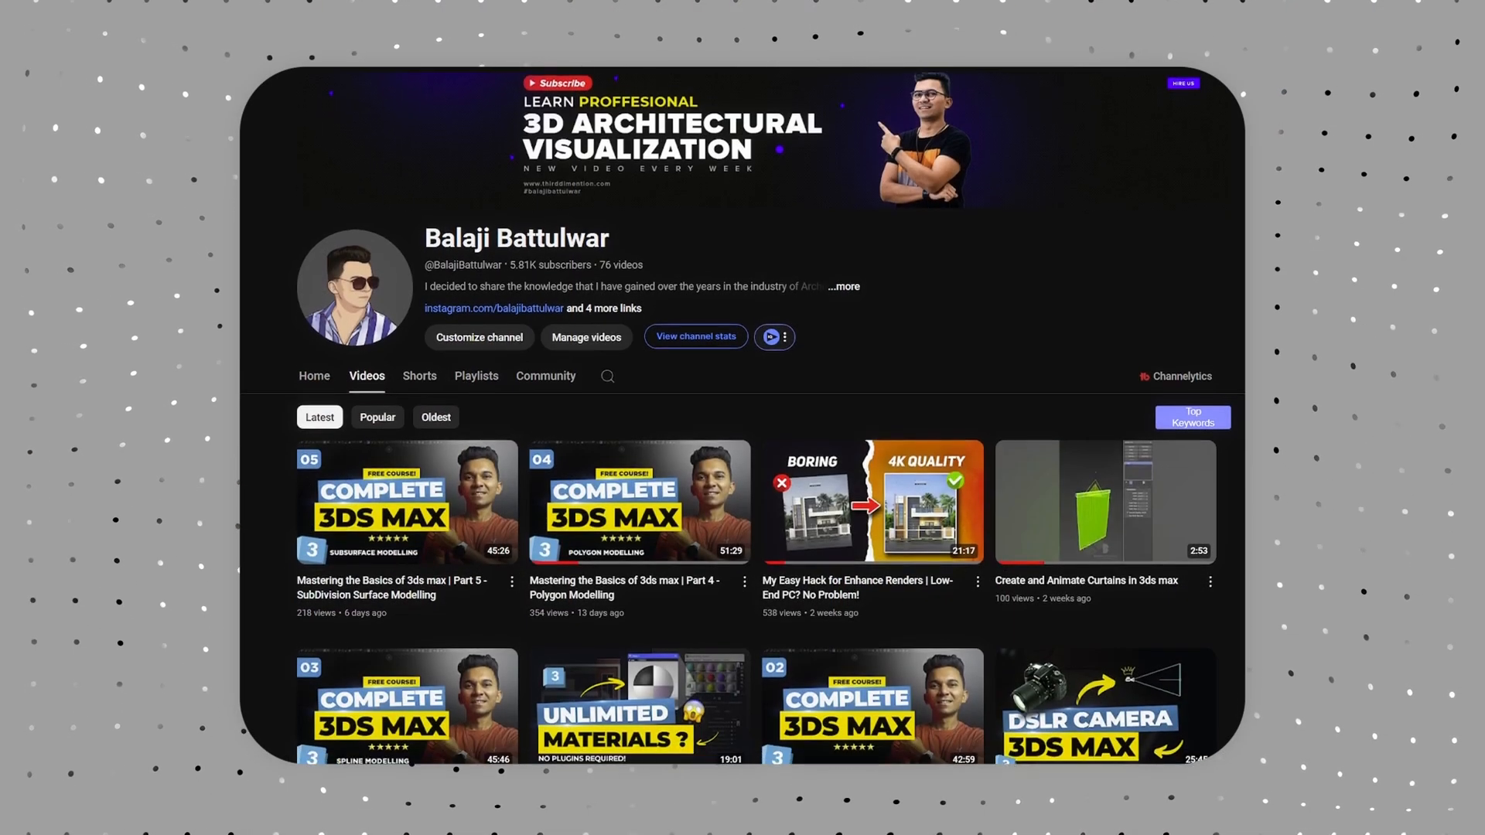
pyautogui.scroll(-5, 743, 417)
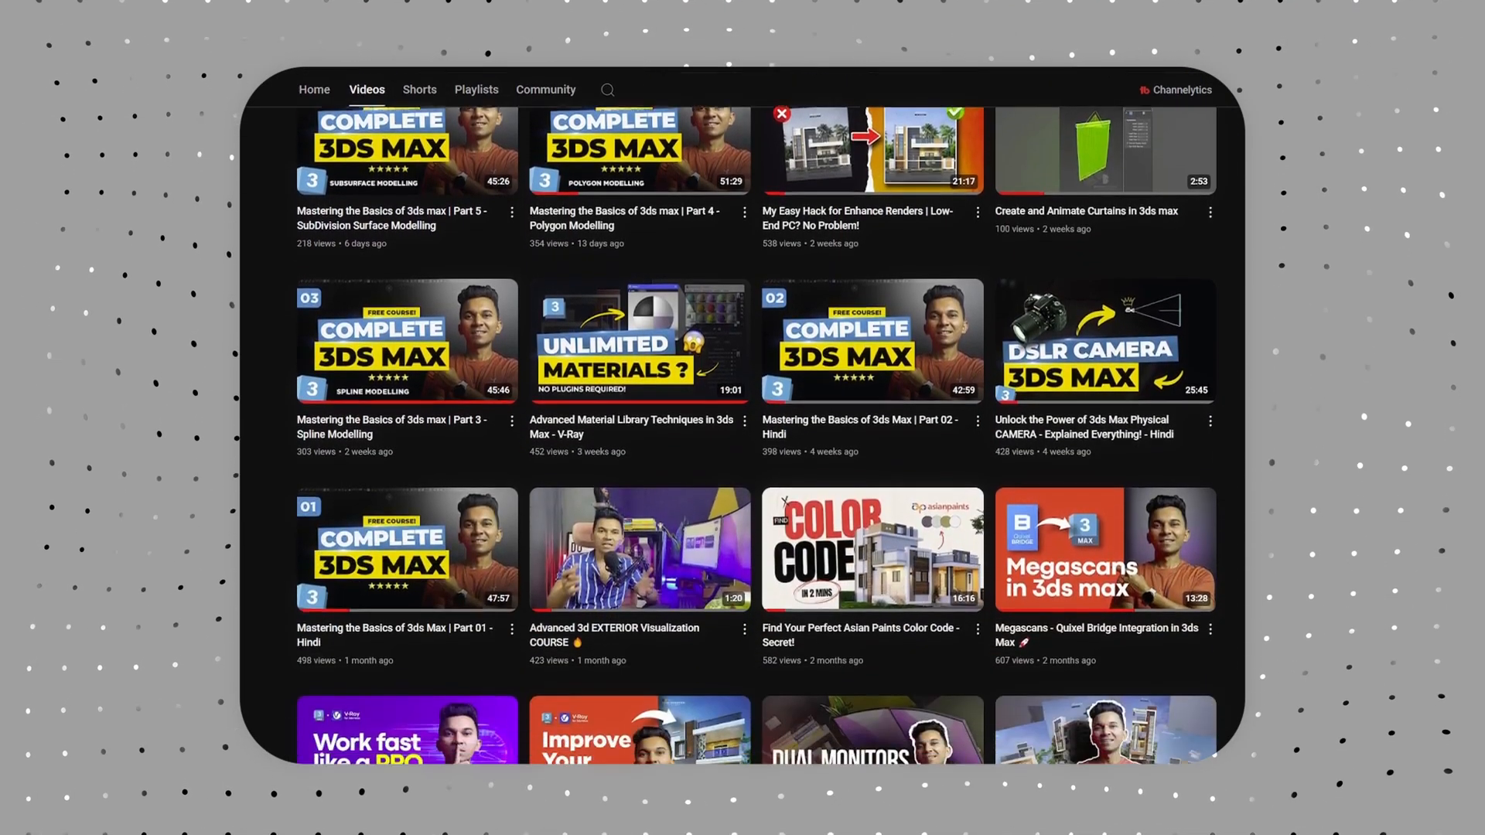
pyautogui.scroll(-5, 742, 417)
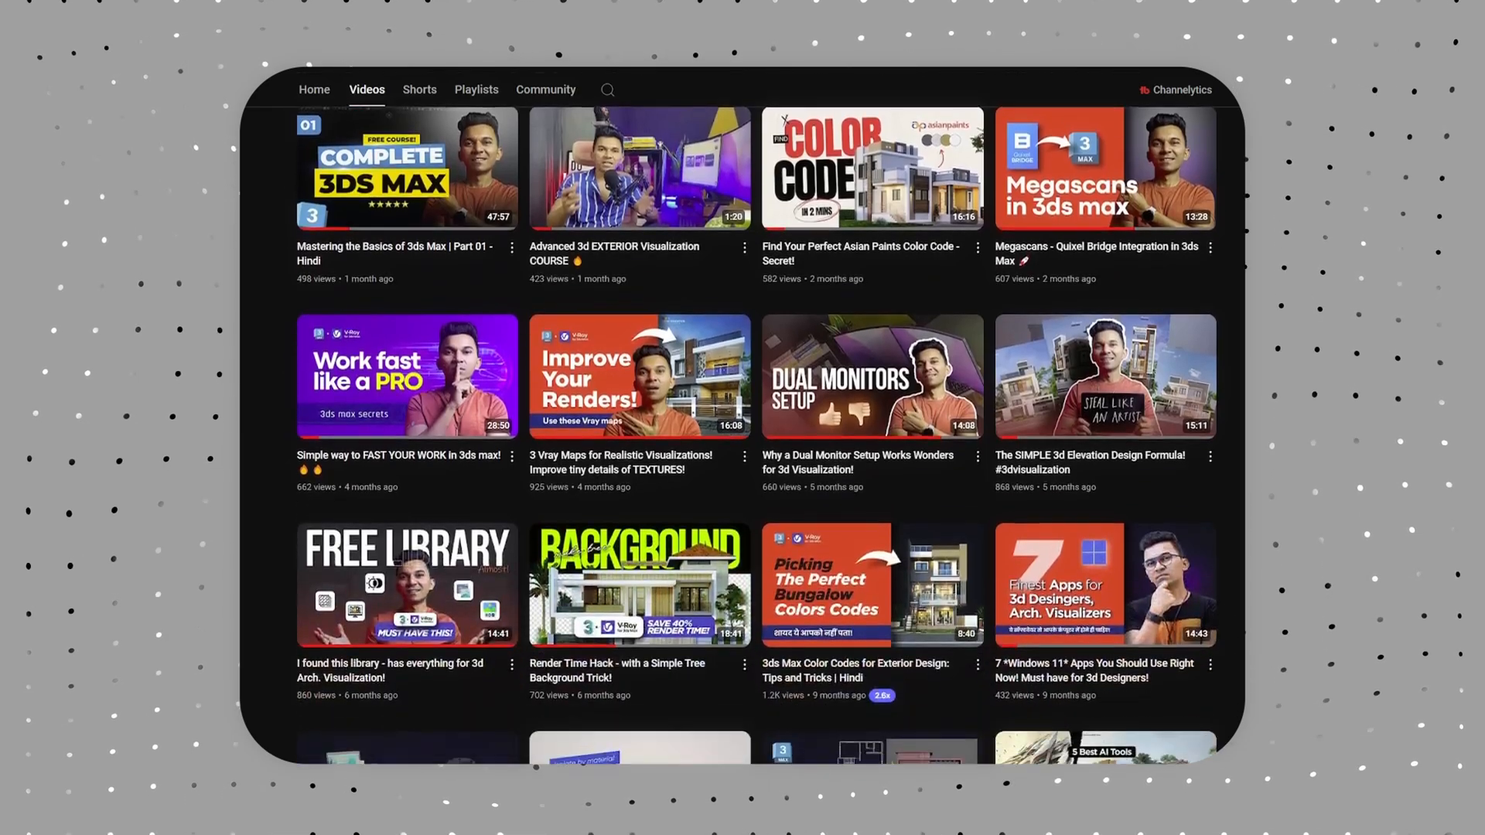
pyautogui.scroll(-5, 742, 417)
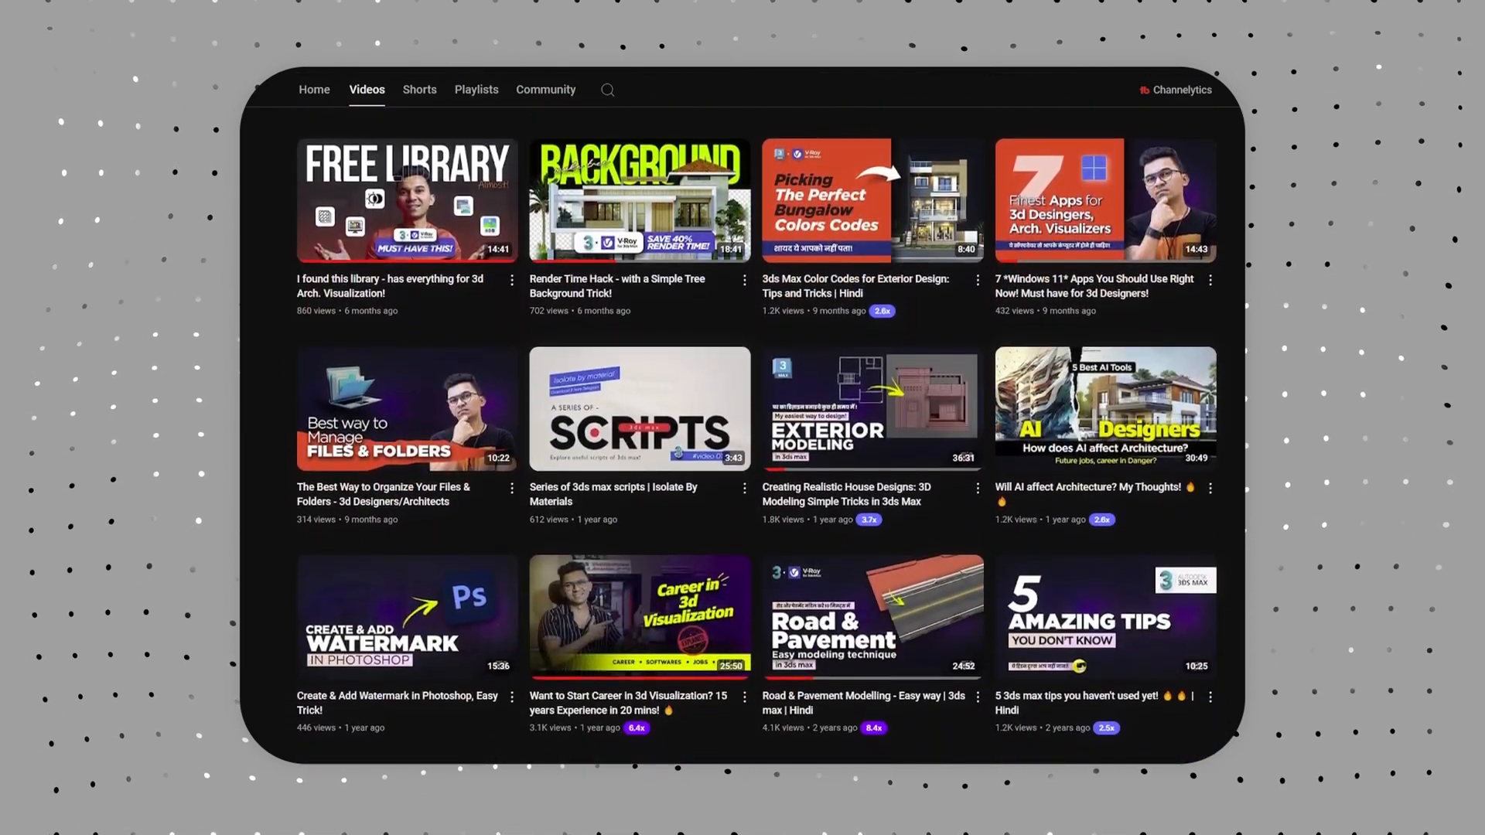
pyautogui.scroll(-3, 743, 418)
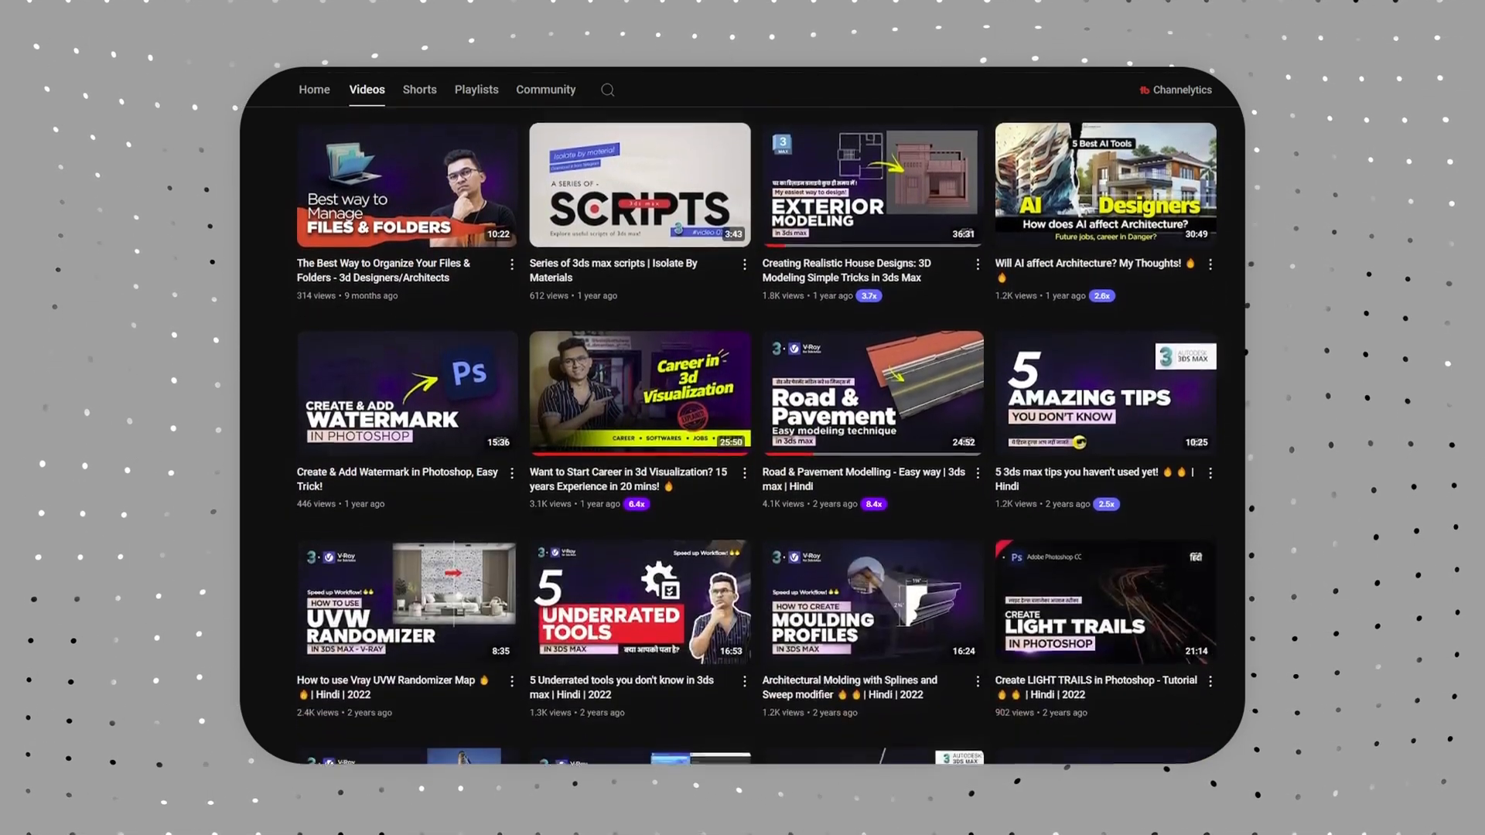
pyautogui.scroll(-5, 742, 418)
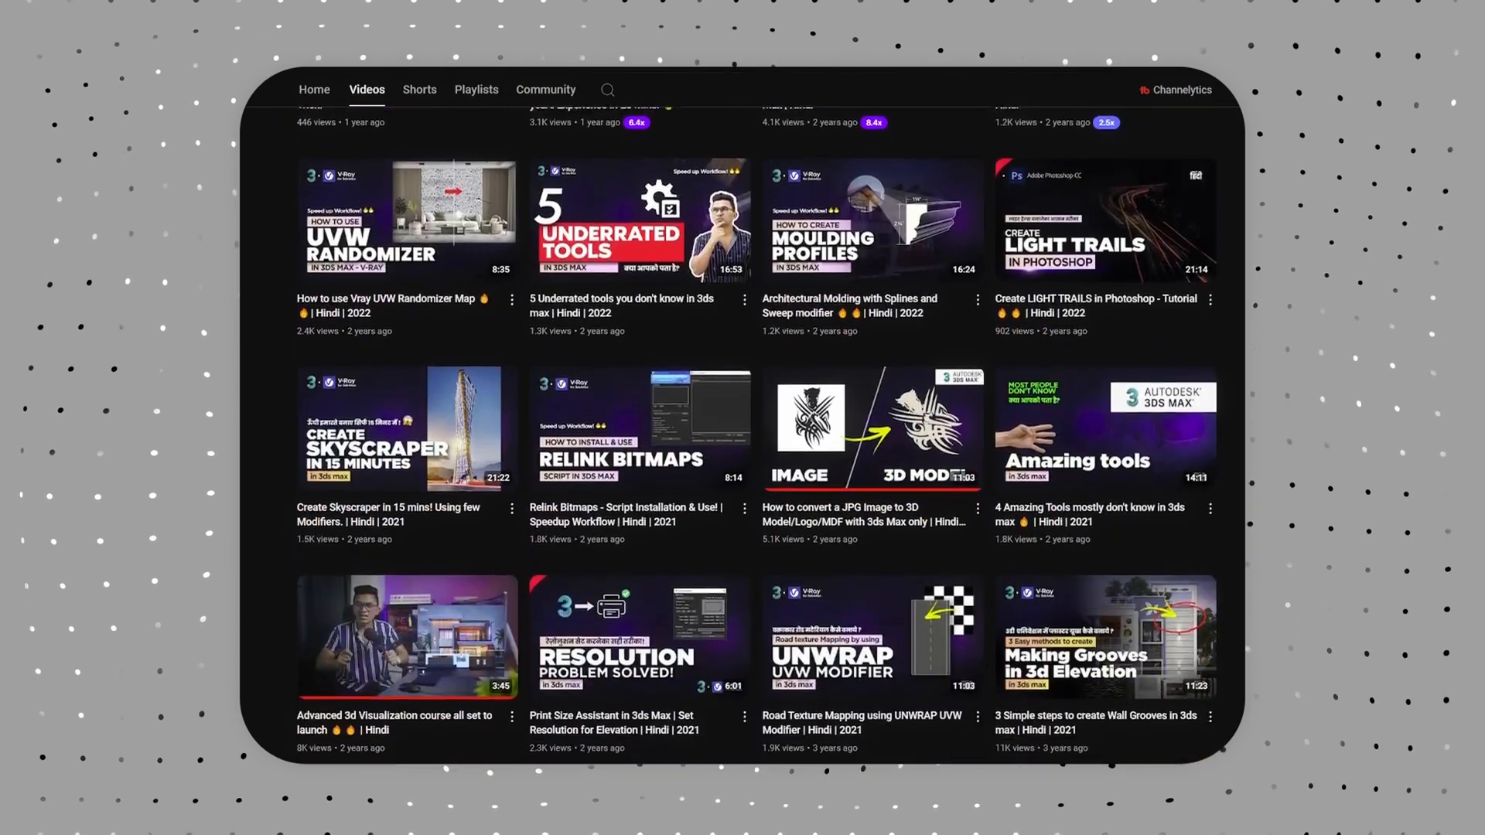
pyautogui.scroll(-5, 742, 417)
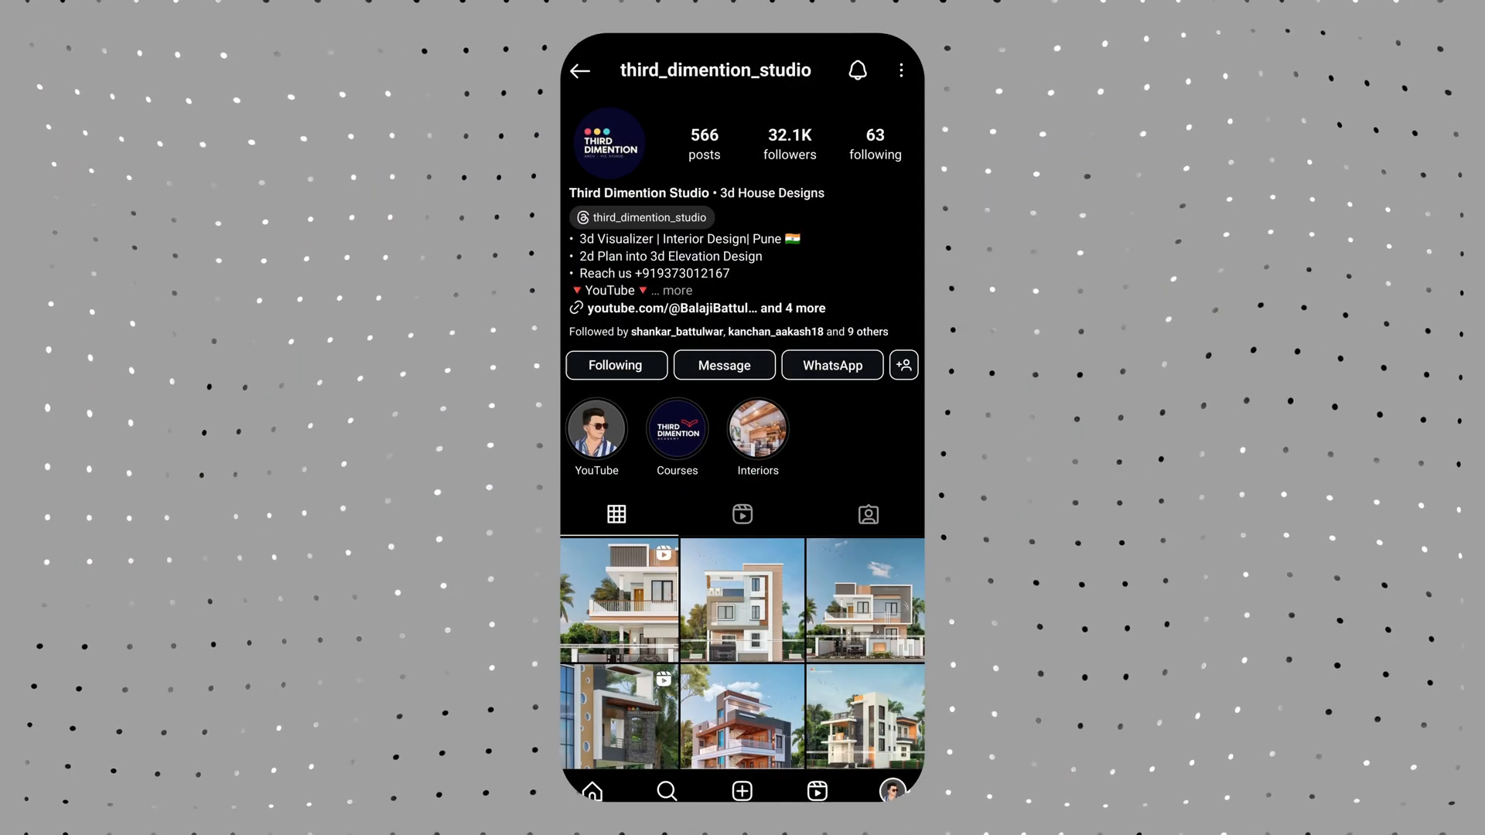
pyautogui.scroll(-6, 743, 433)
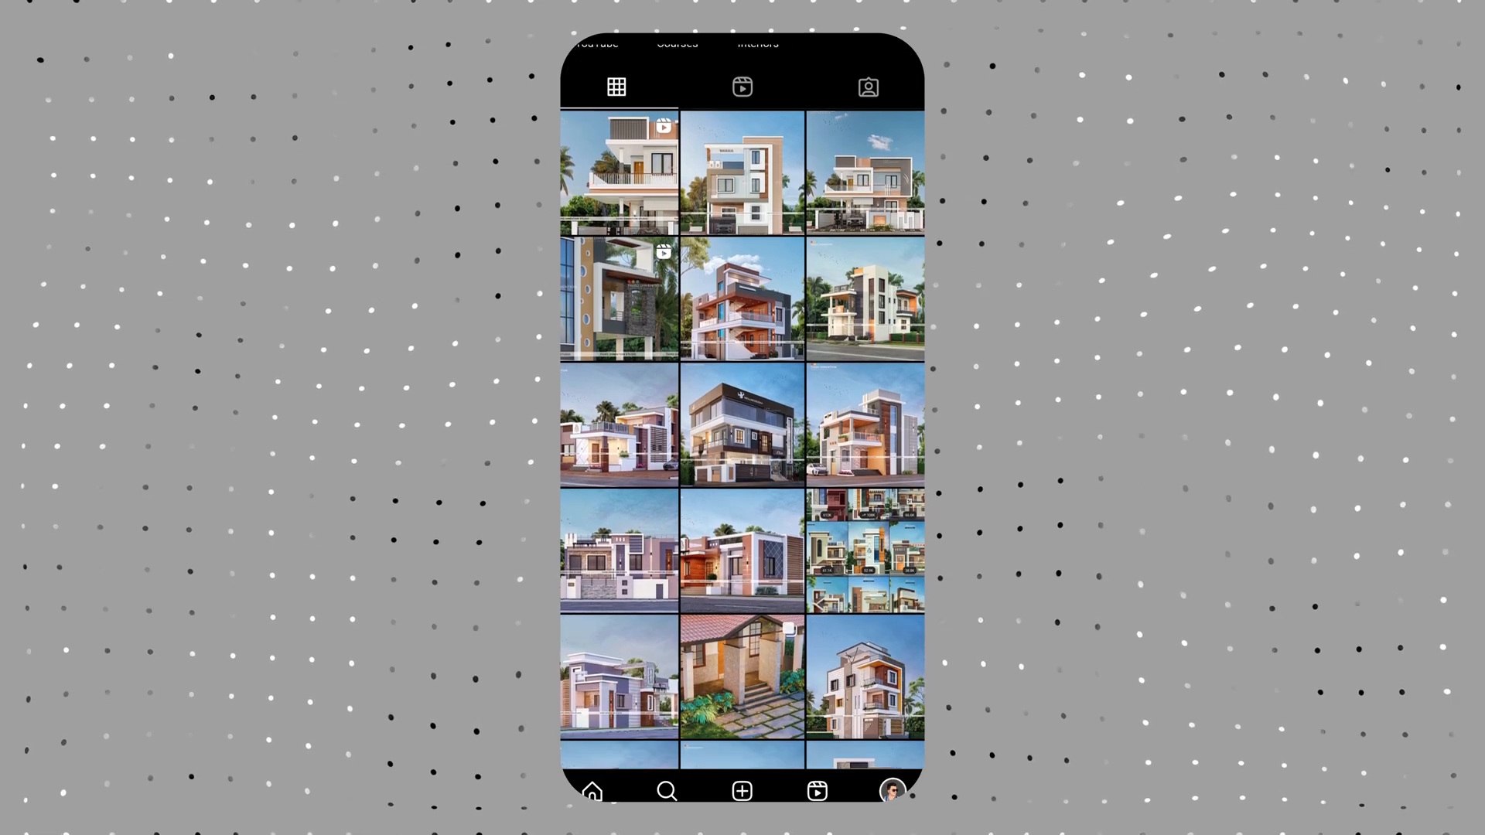
pyautogui.scroll(-10, 742, 434)
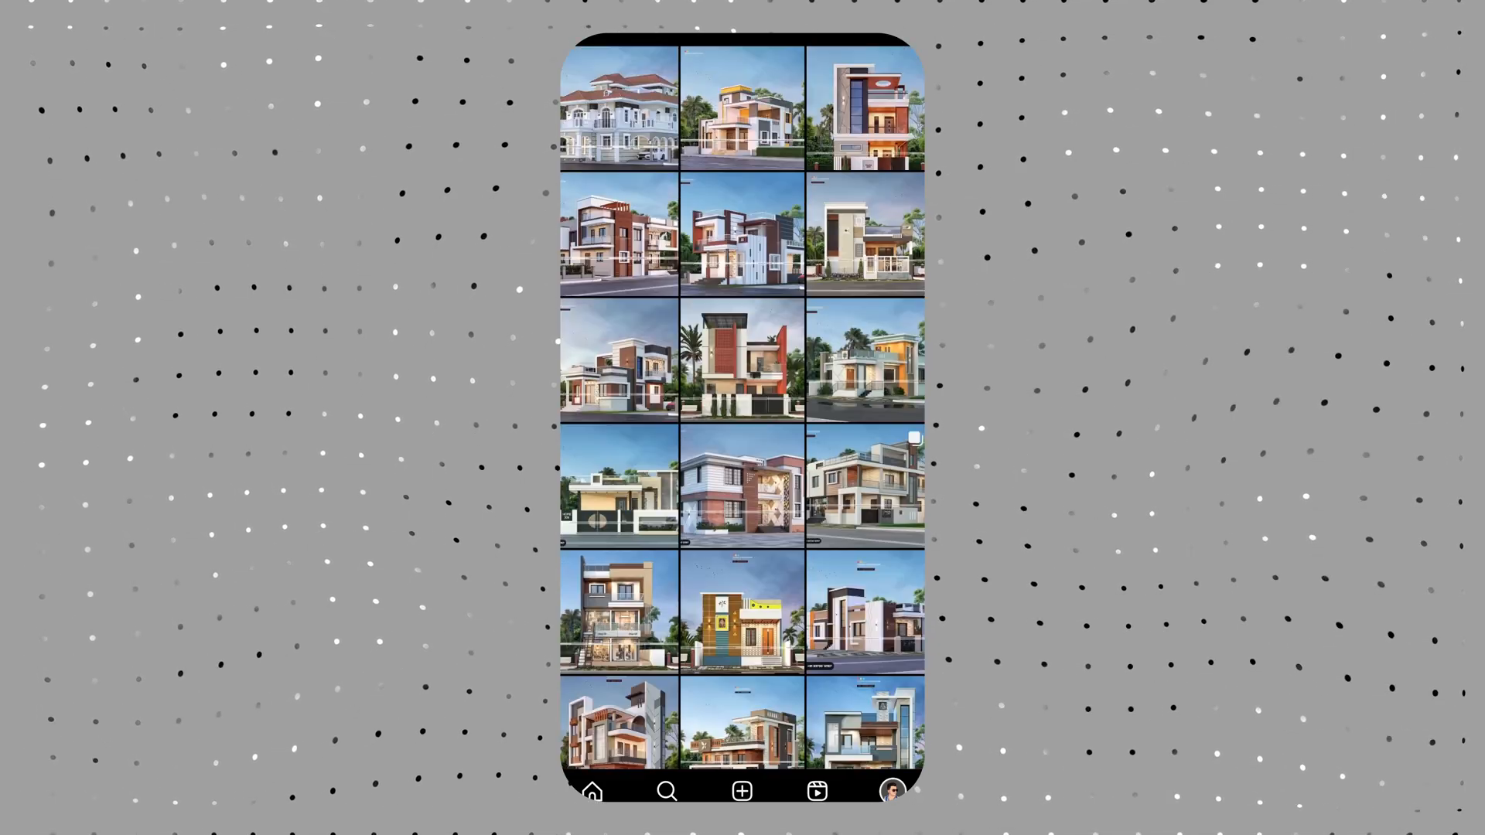
pyautogui.scroll(-10, 743, 433)
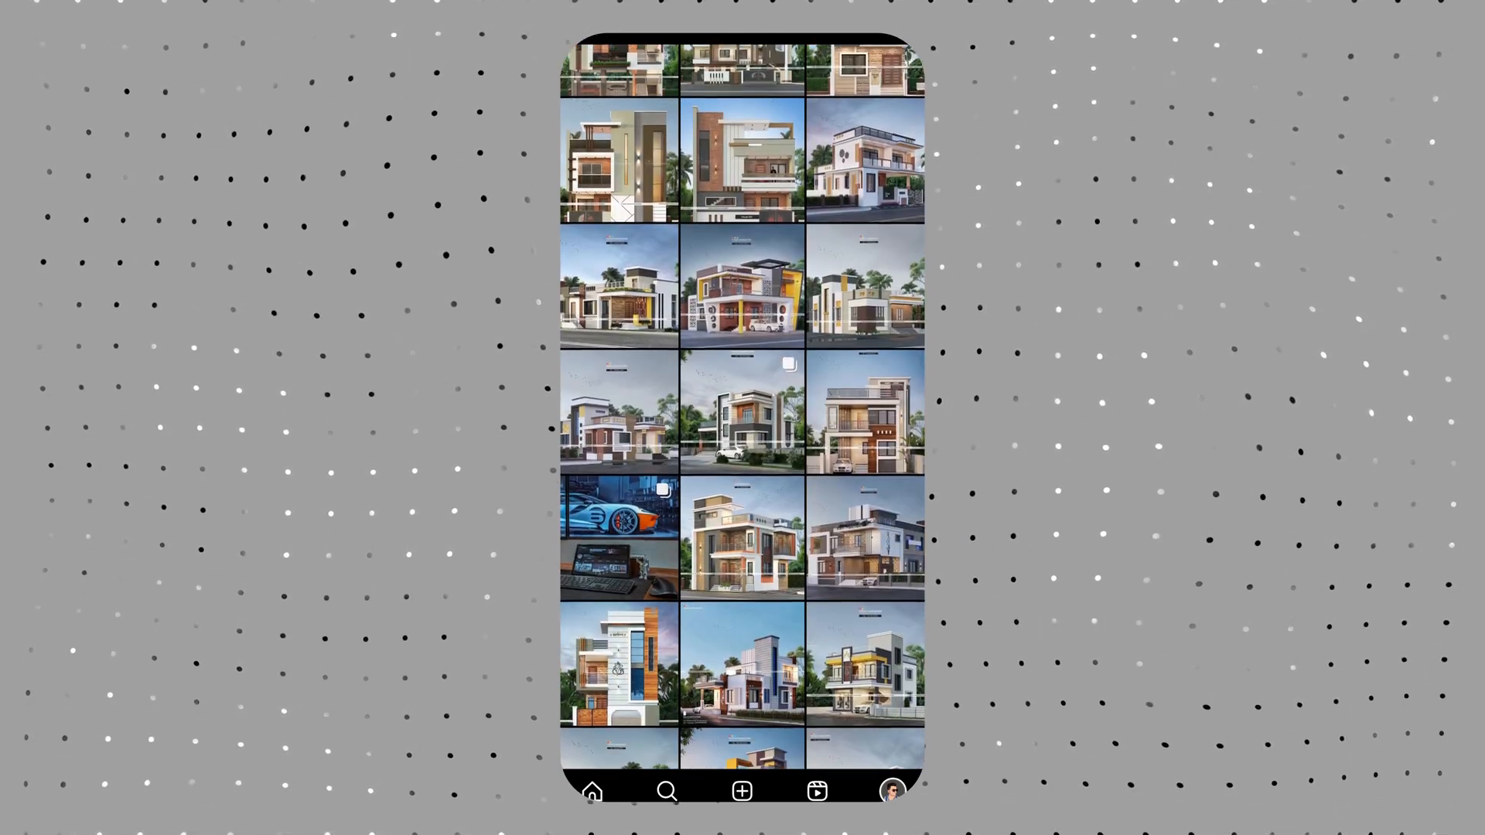
pyautogui.scroll(-10, 742, 434)
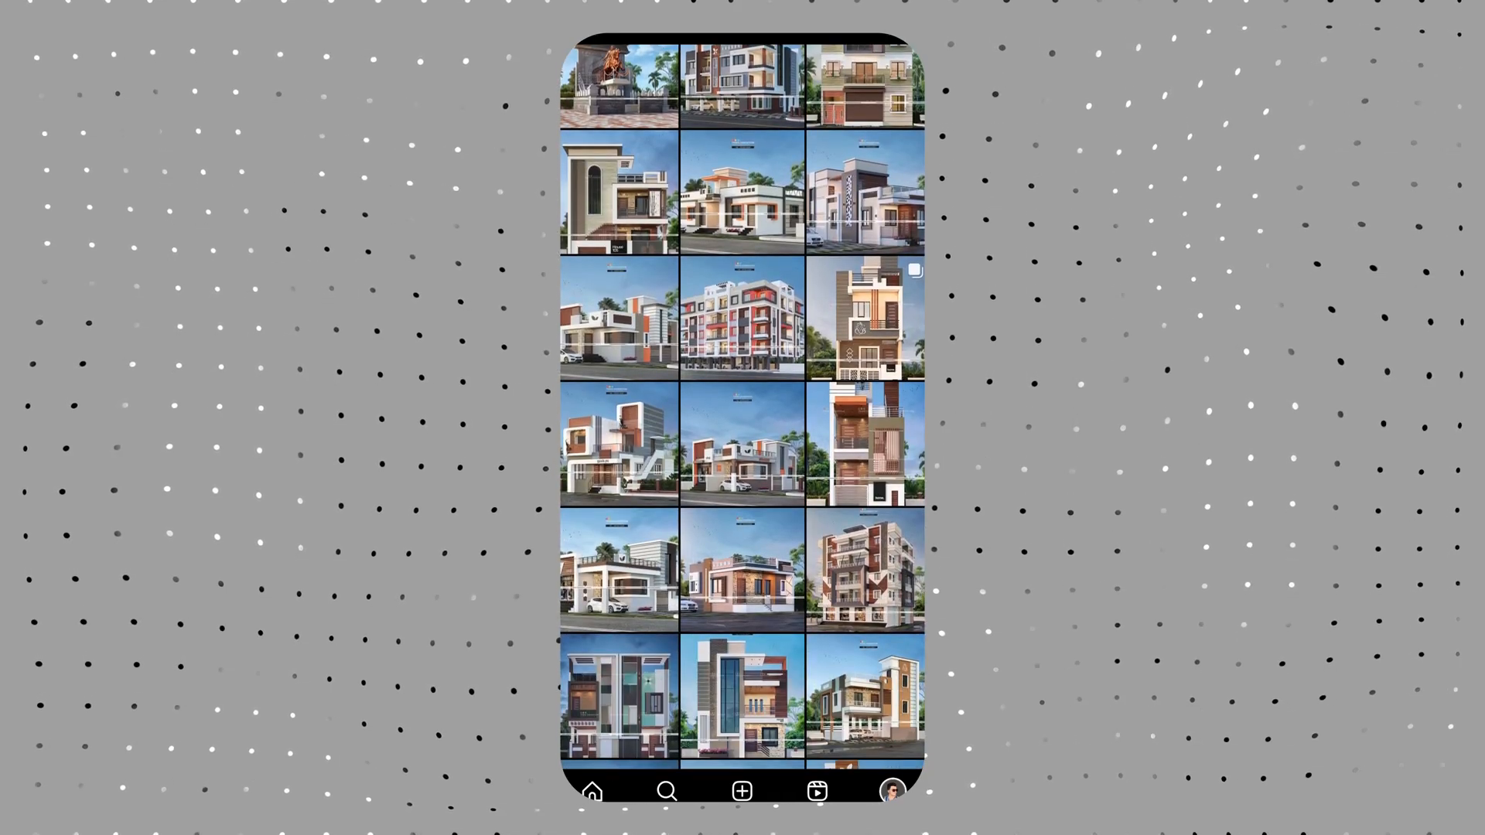
pyautogui.scroll(15, 743, 433)
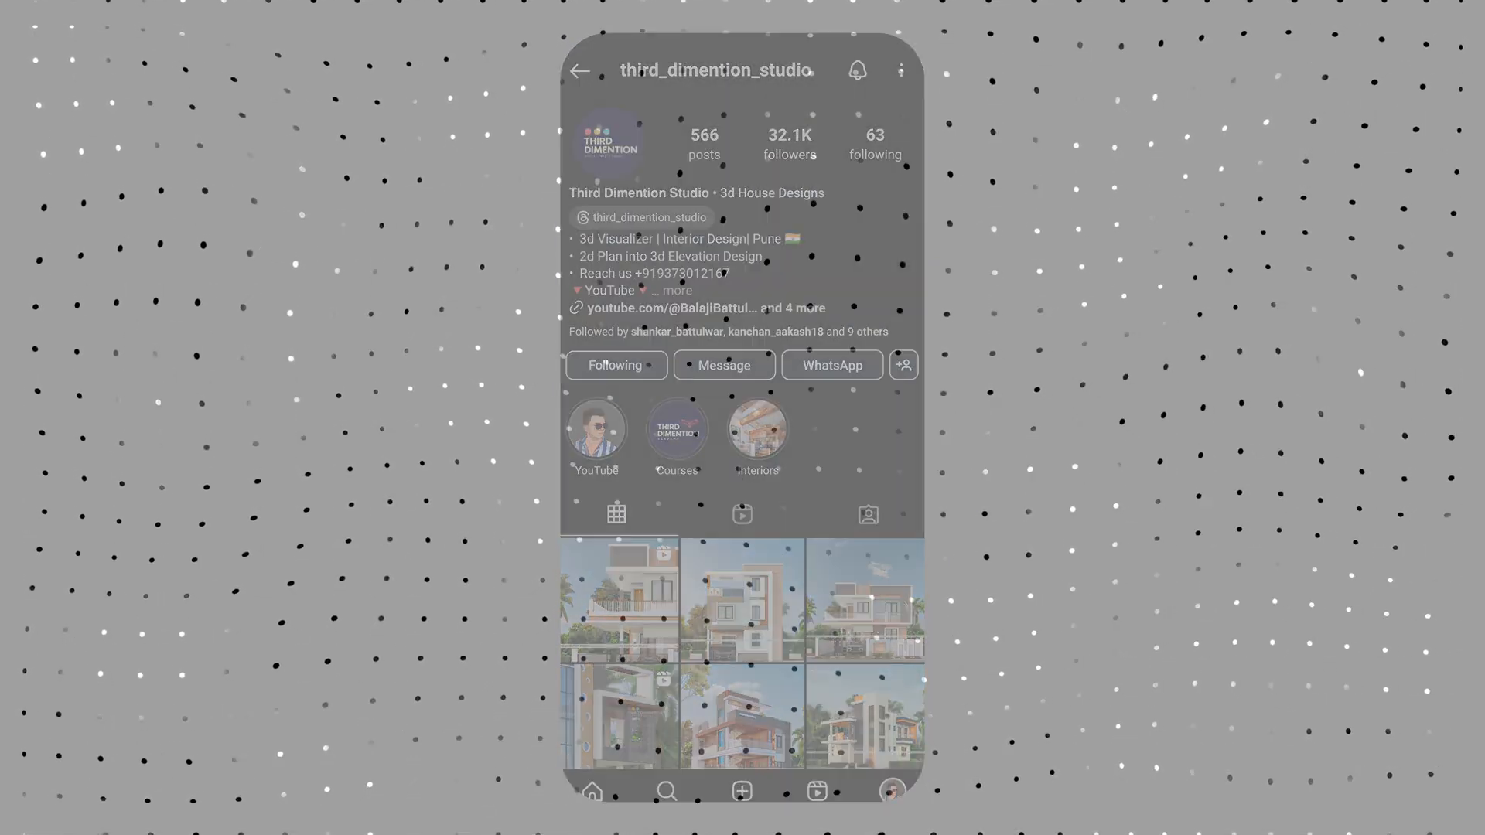